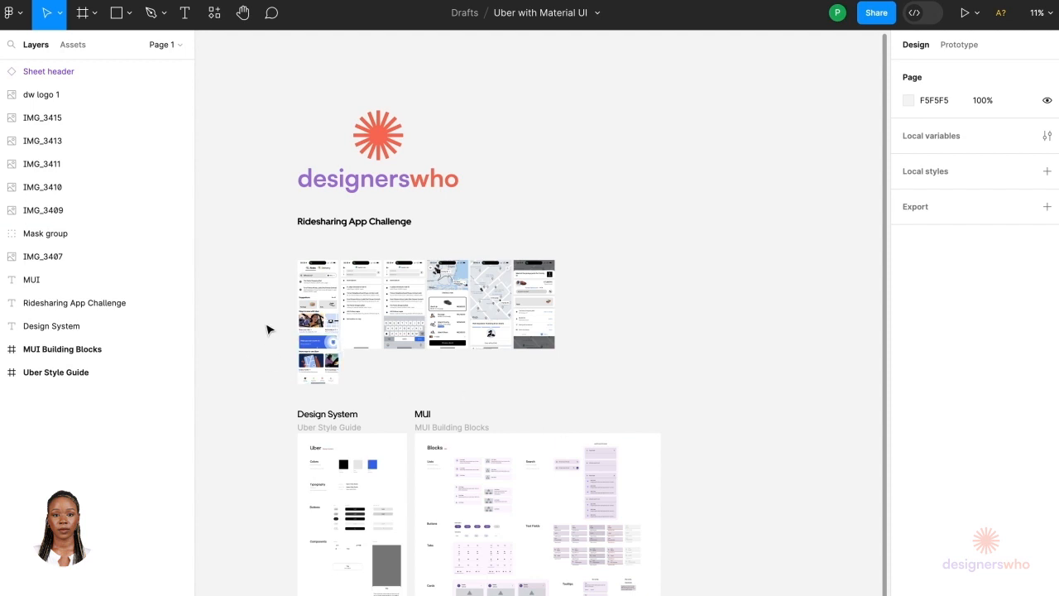
# Step: Browse the Ridesharing App Challenge screens and the MUI Building Blocks frame on the canvas
pyautogui.scroll(5, 284, 315)
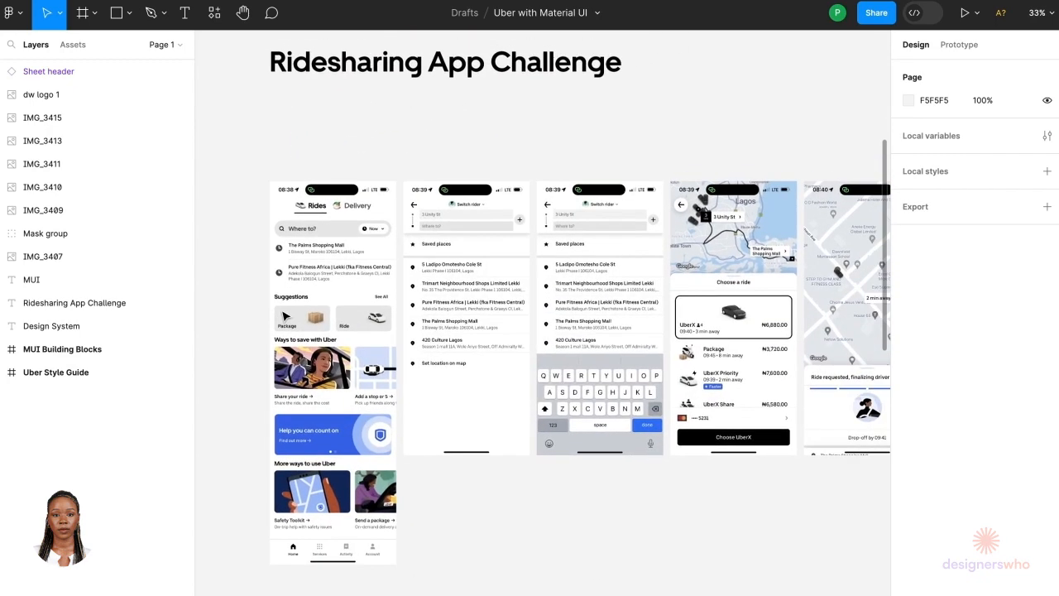
pyautogui.hscroll(3, 339, 318)
pyautogui.scroll(-1, 339, 318)
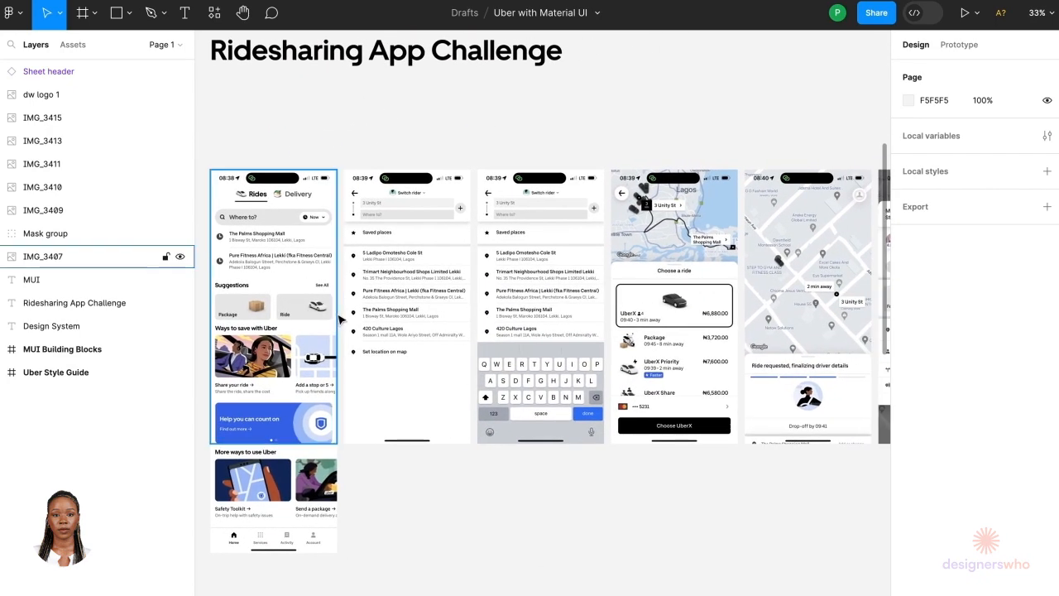
pyautogui.scroll(-2, 367, 336)
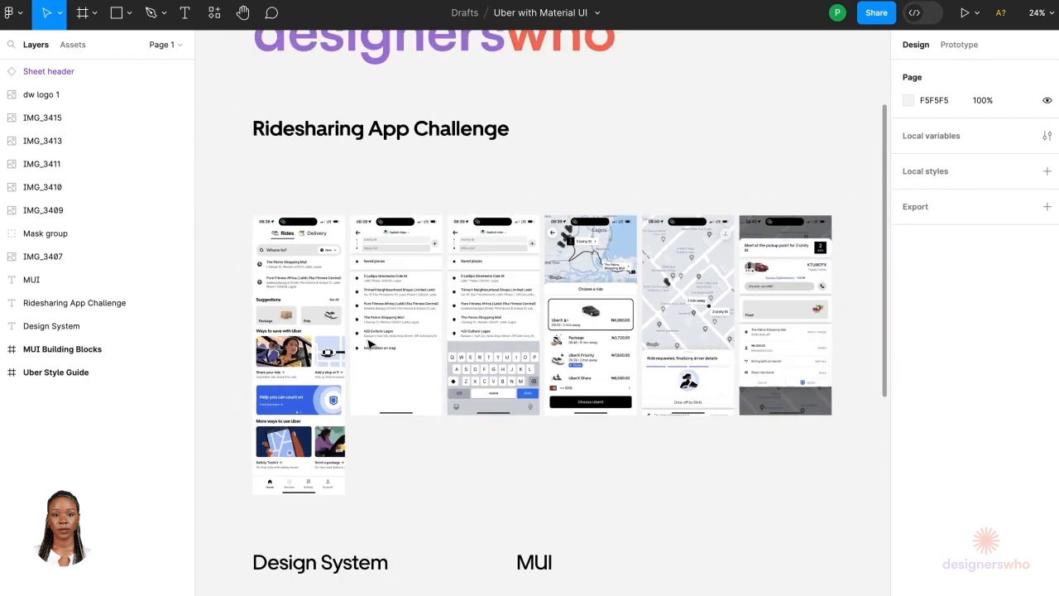
pyautogui.scroll(-5, 368, 343)
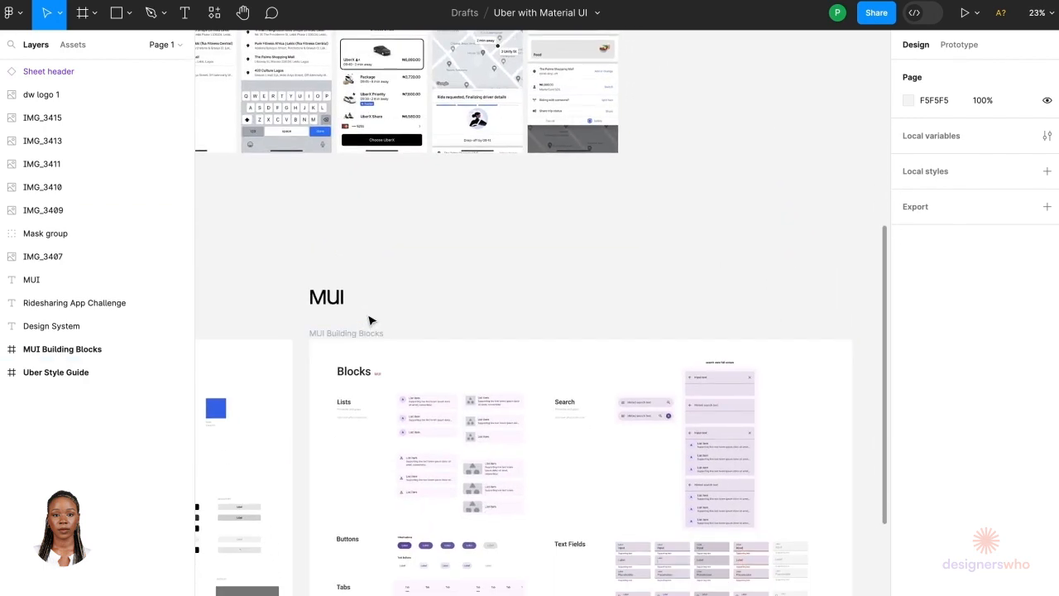
pyautogui.scroll(-3, 370, 320)
pyautogui.hscroll(1, 370, 320)
pyautogui.scroll(5, 369, 320)
pyautogui.hscroll(-5, 369, 320)
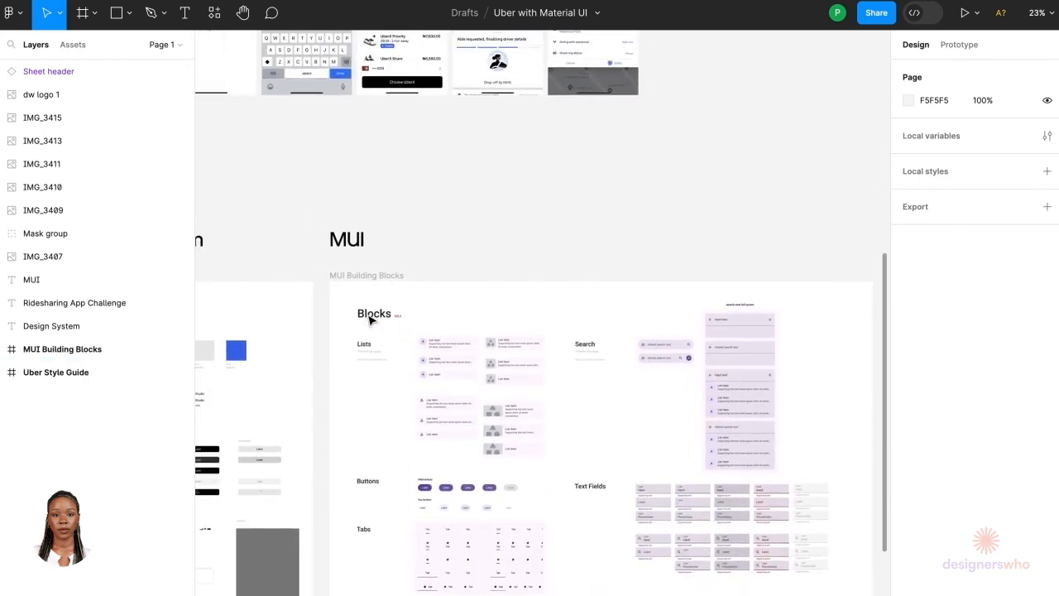
pyautogui.scroll(3, 370, 320)
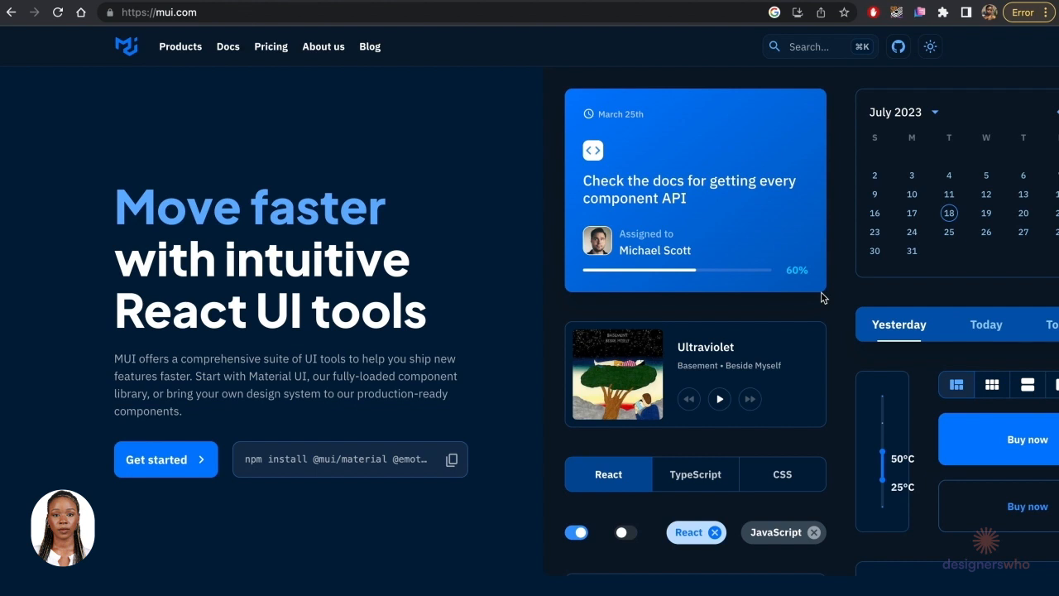
# Step: Switch to the MUI website and try its homepage's interactive tab toggle and temperature slider demos
pyautogui.scroll(-1, 822, 298)
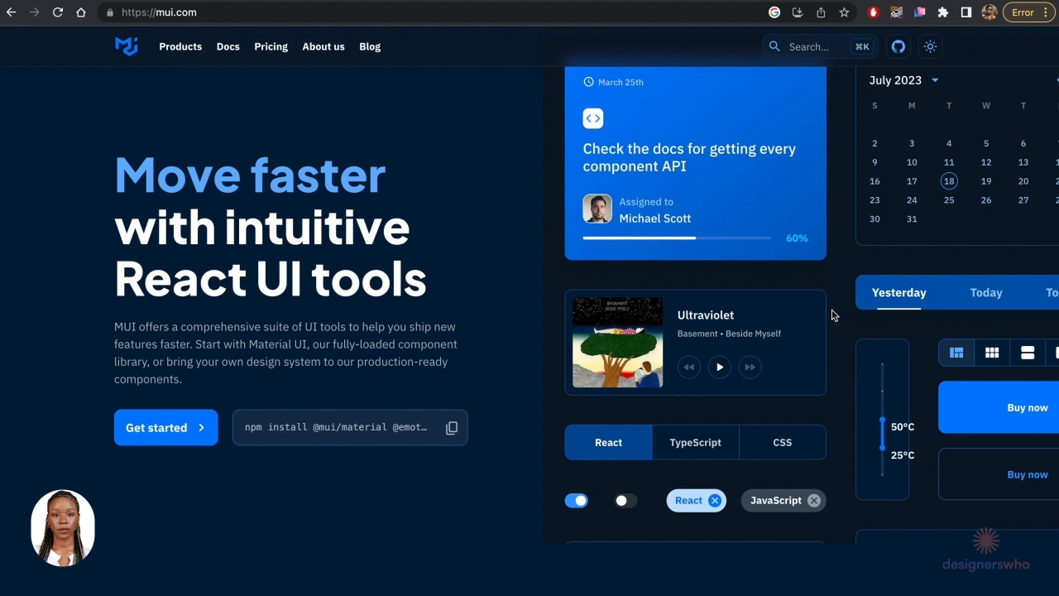
pyautogui.click(734, 443)
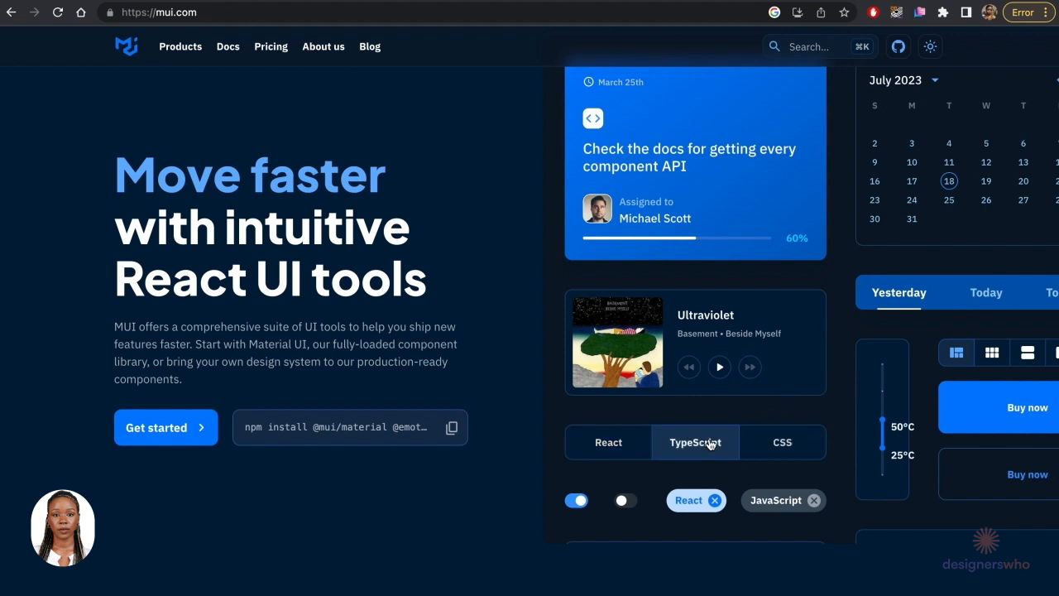
pyautogui.click(768, 445)
pyautogui.moveTo(882, 424); pyautogui.dragTo(882, 364)
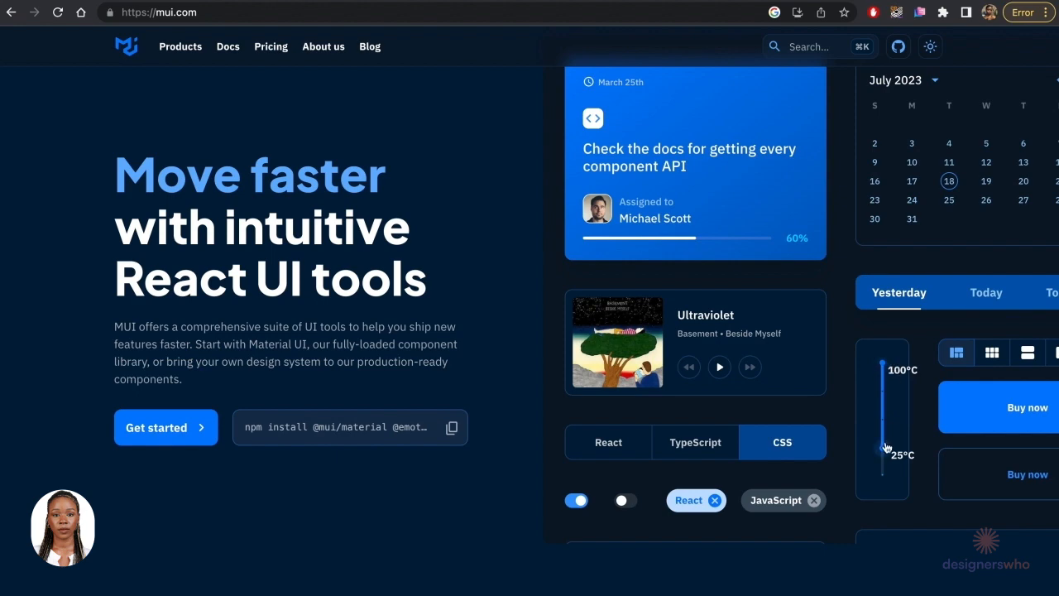
pyautogui.moveTo(884, 447); pyautogui.dragTo(881, 486)
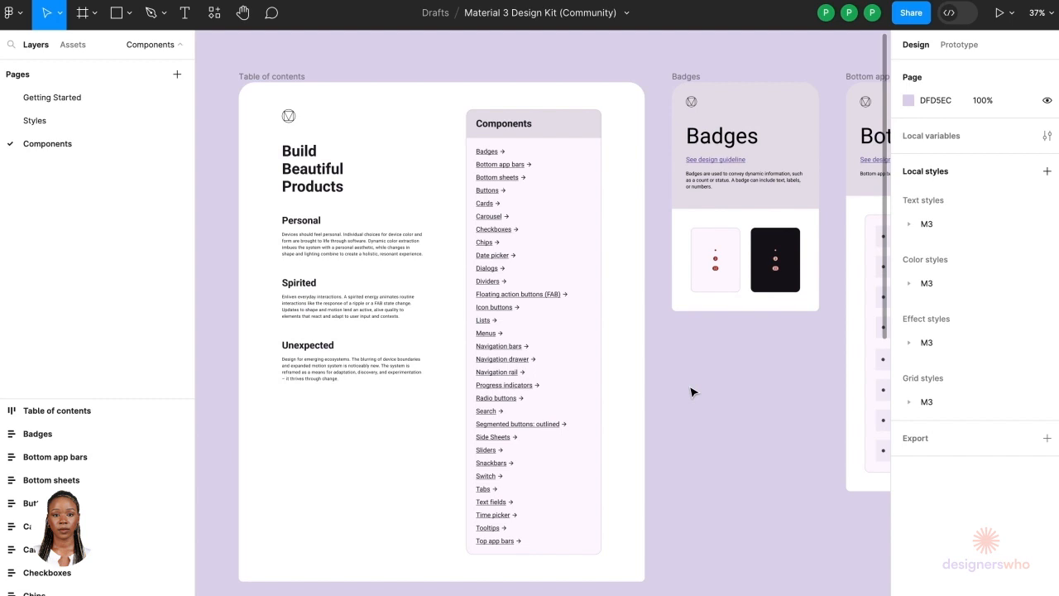
# Step: Browse the Material 3 Design Kit component frames from Badges through Cards and Carousel
pyautogui.hscroll(6, 623, 307)
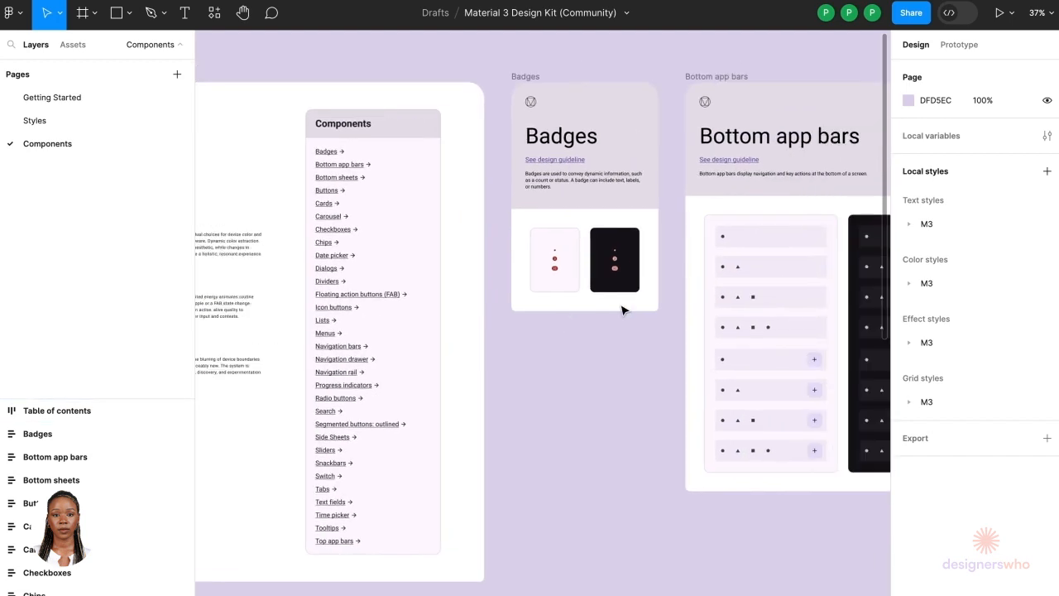
pyautogui.hscroll(10, 622, 306)
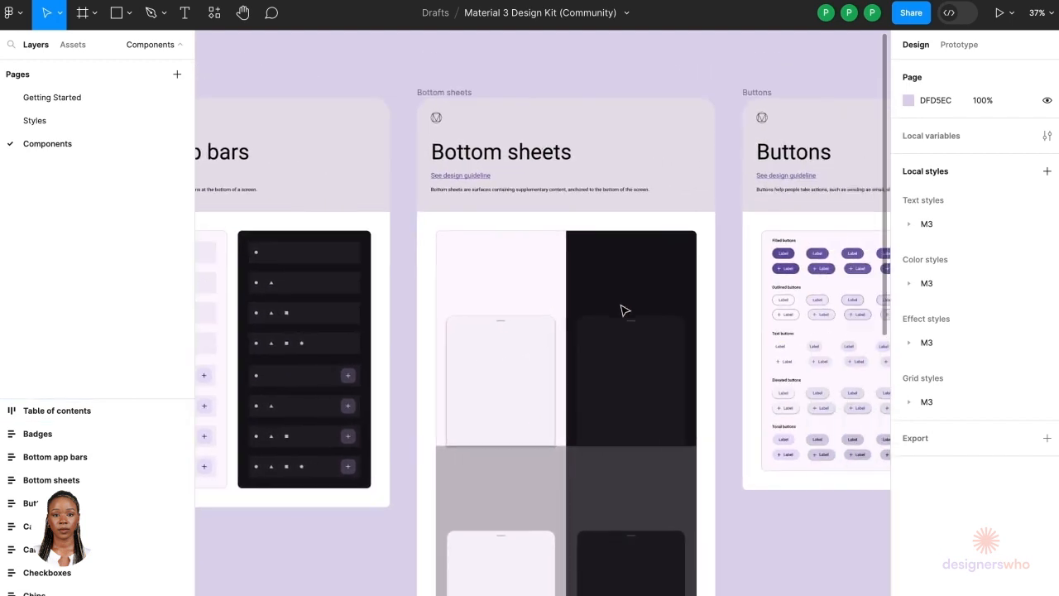
pyautogui.hscroll(6, 623, 310)
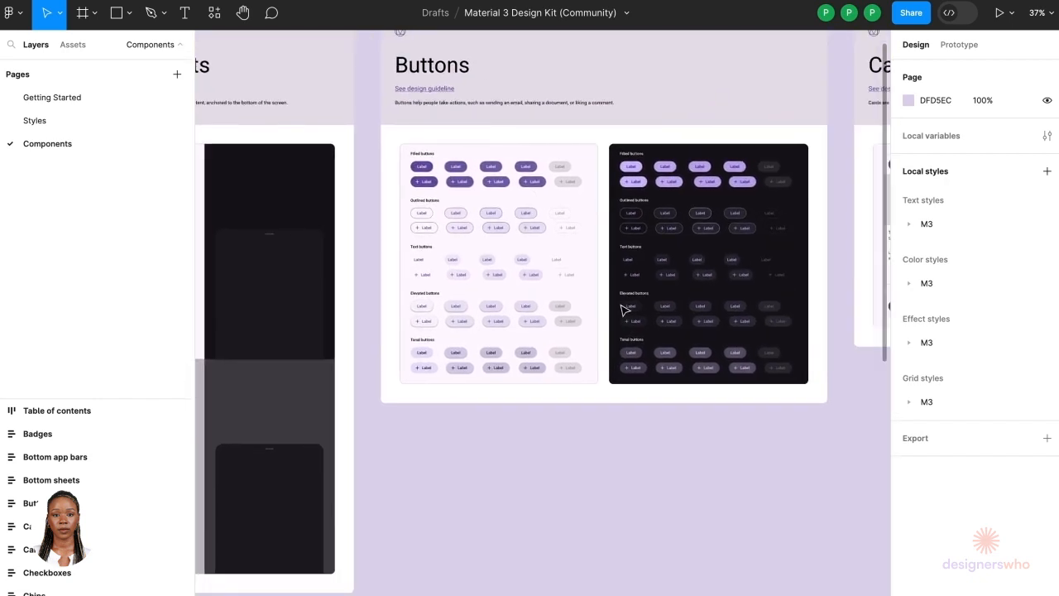
pyautogui.scroll(-4, 624, 310)
pyautogui.hscroll(12, 624, 310)
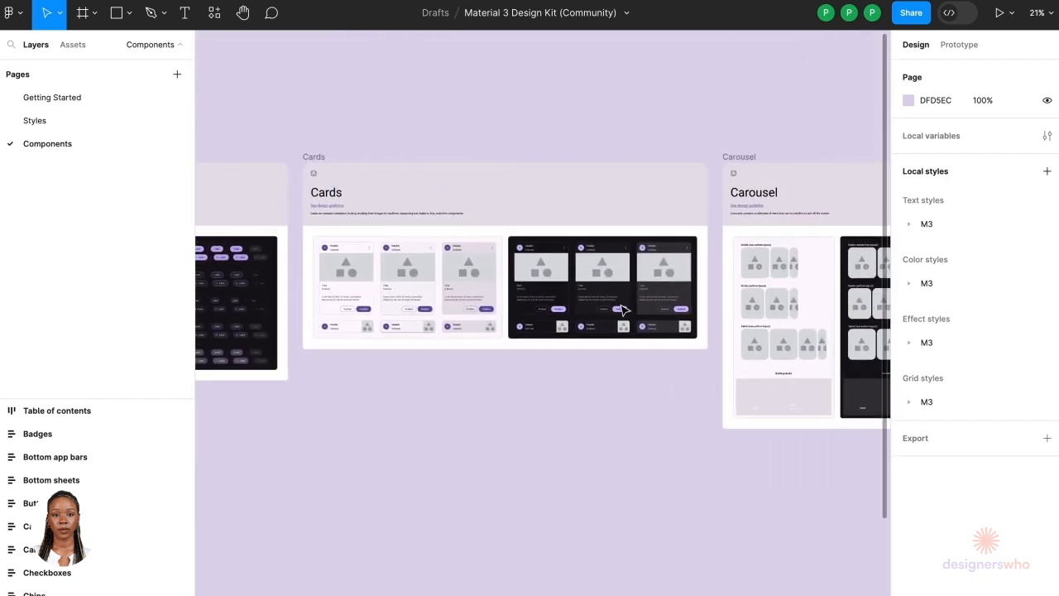
pyautogui.hscroll(4, 622, 308)
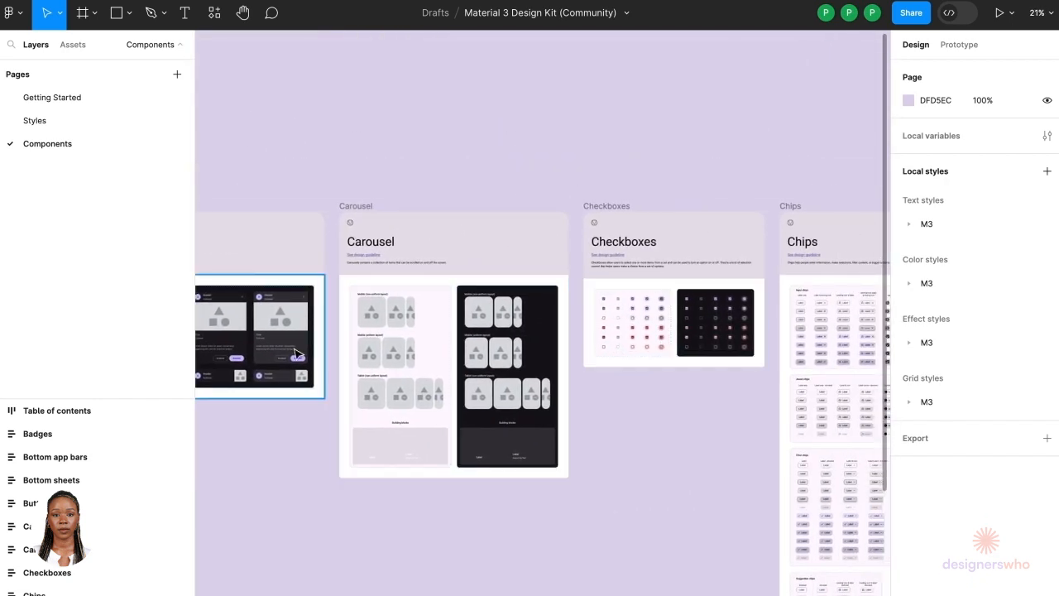
pyautogui.keyDown('ctrl'); pyautogui.scroll(6, 269, 341); pyautogui.keyUp('ctrl')
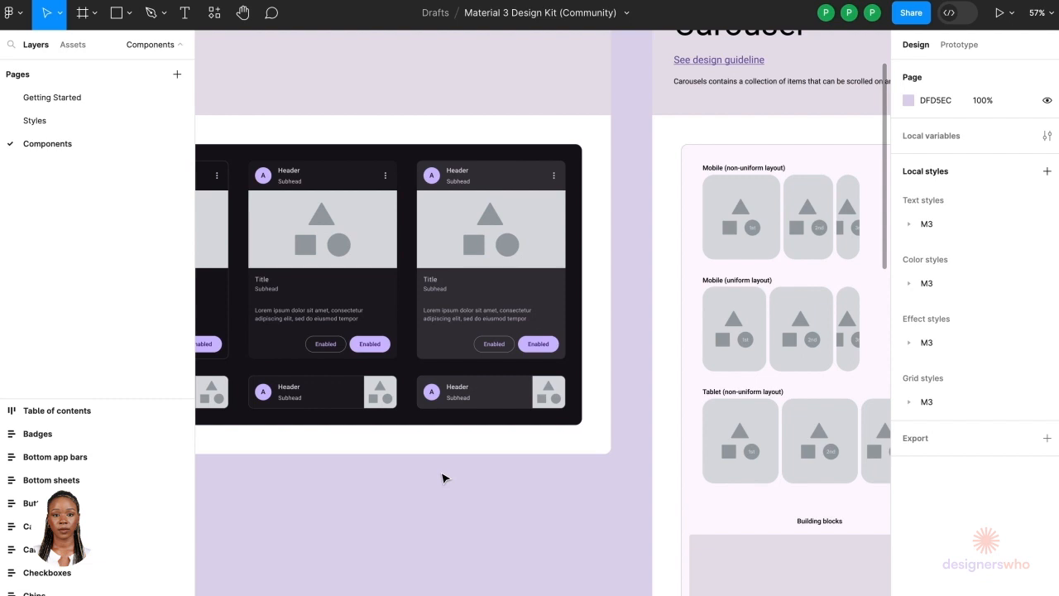
pyautogui.doubleClick(718, 59)
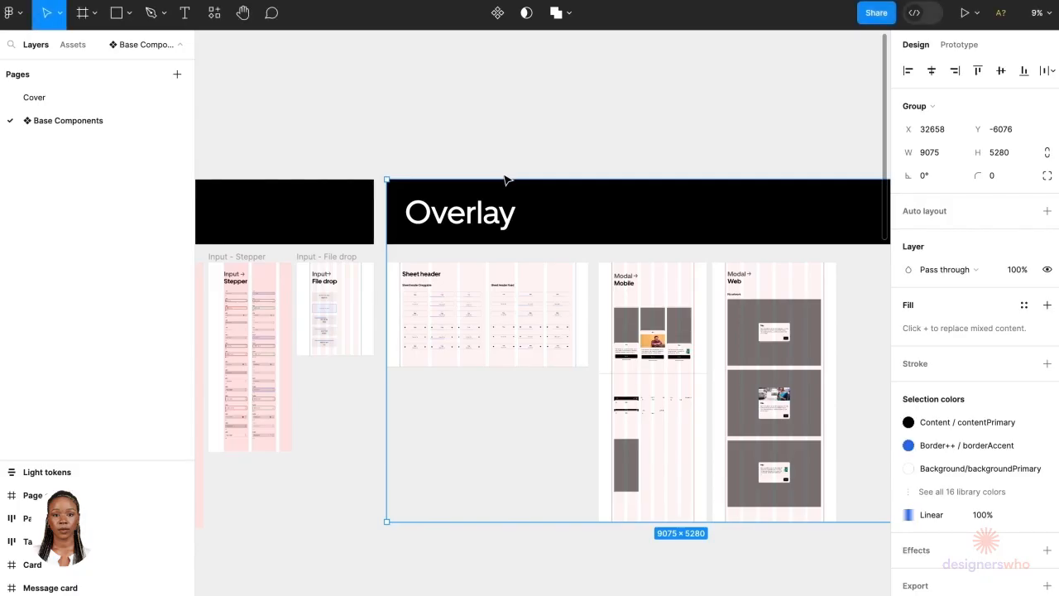
# Step: Survey the Base Gallery file's component sections, from Foundation and Indicators to Overlay and Navigation
pyautogui.click(500, 152)
pyautogui.scroll(-5, 502, 153)
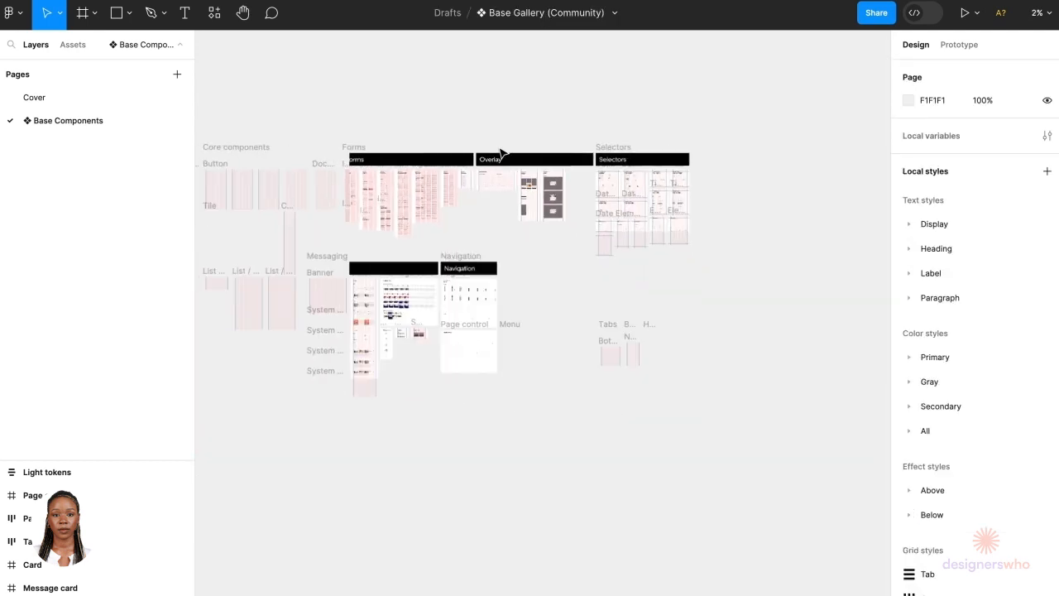
pyautogui.hscroll(-1, 377, 256)
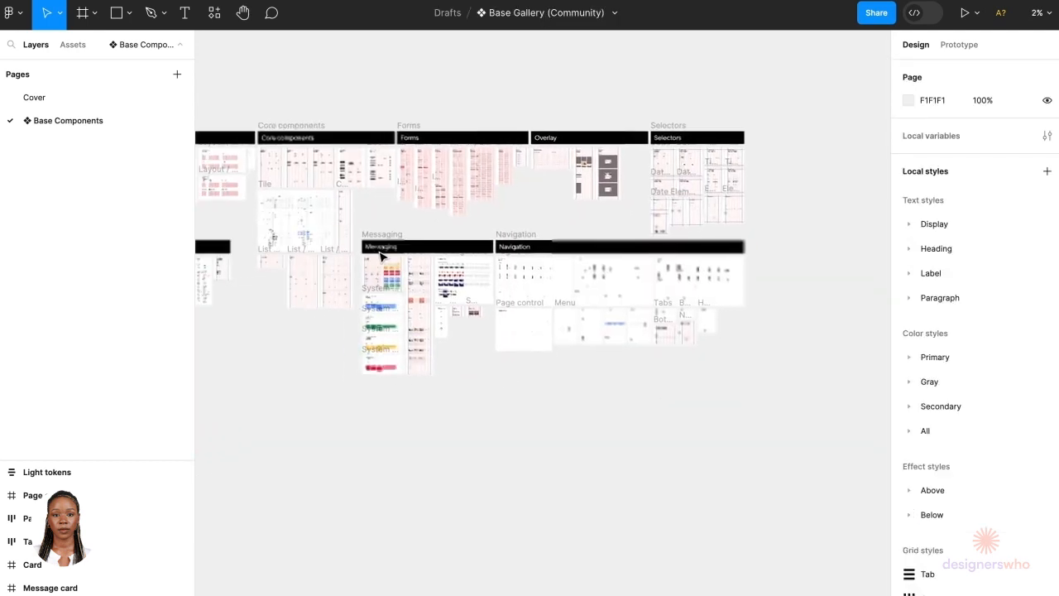
pyautogui.hscroll(-5, 405, 251)
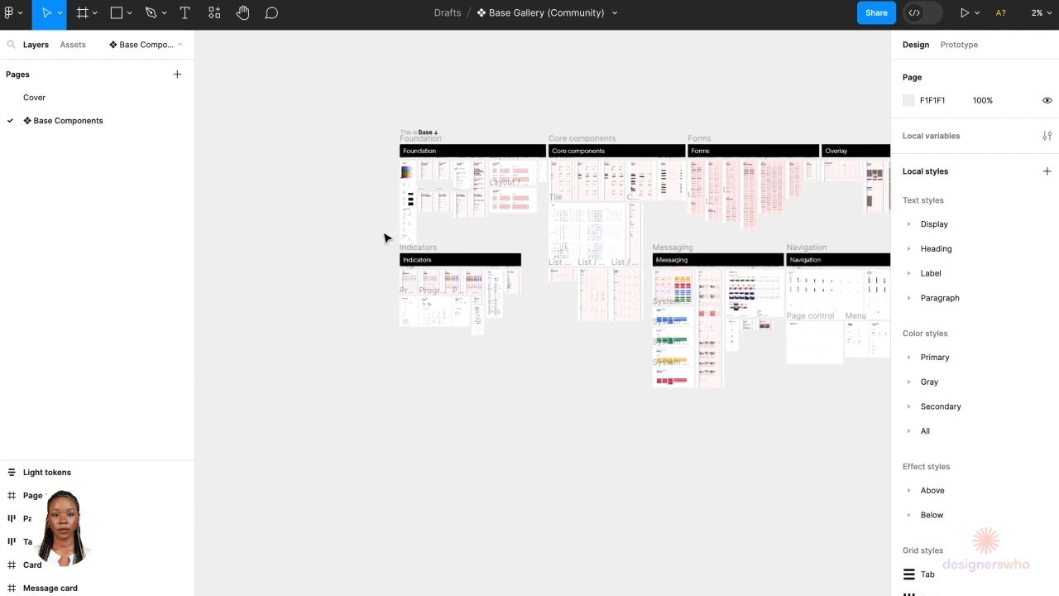
pyautogui.scroll(3, 440, 129)
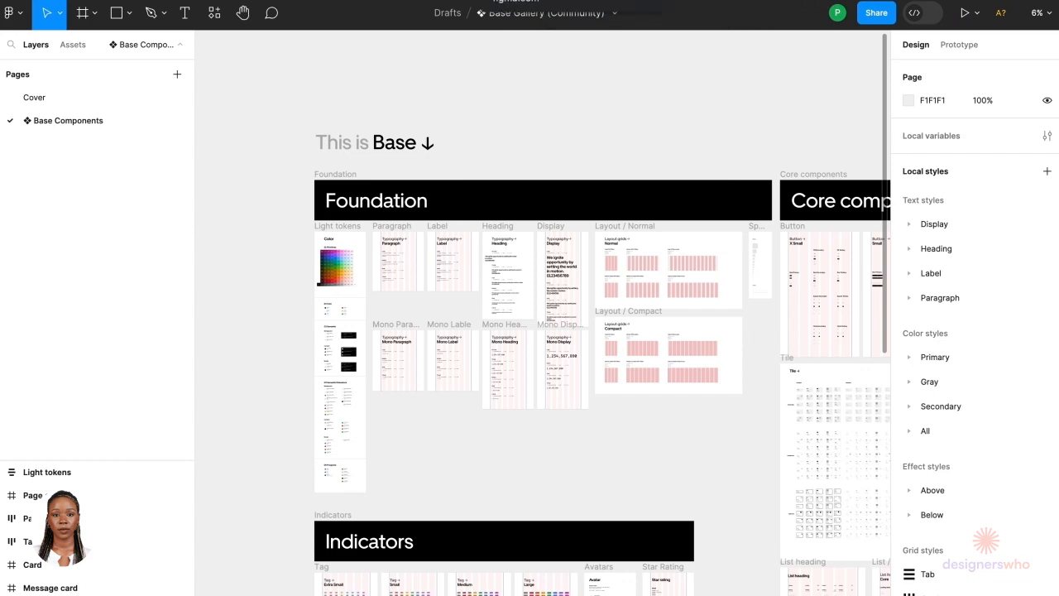
pyautogui.click(515, 2)
# Step: Review the ridesharing screen mockups and design system frames in the Uber with Material UI file
pyautogui.scroll(-5, 491, 261)
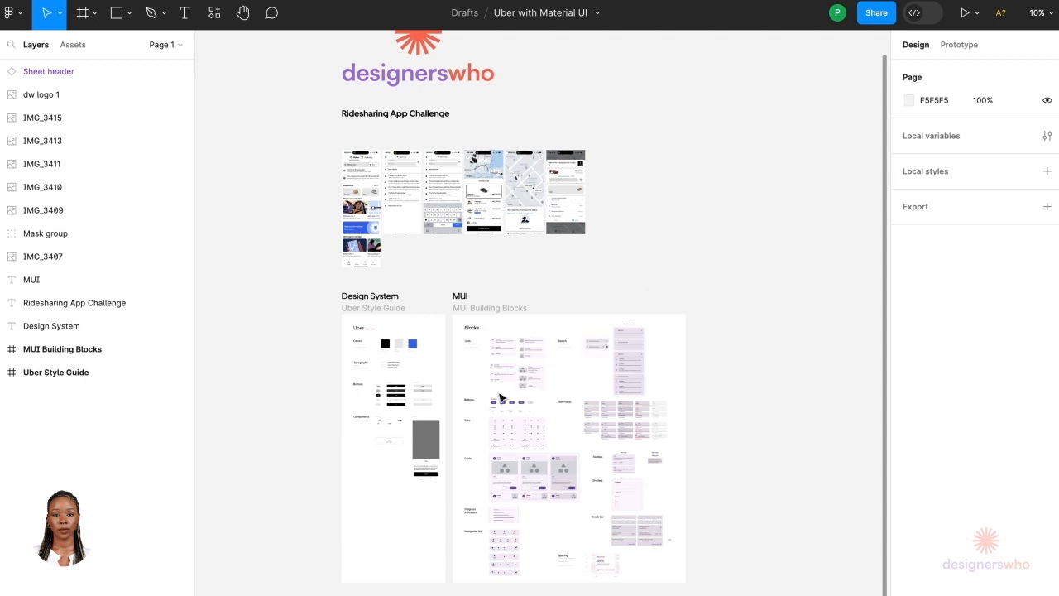
pyautogui.scroll(5, 524, 390)
pyautogui.scroll(-2, 524, 391)
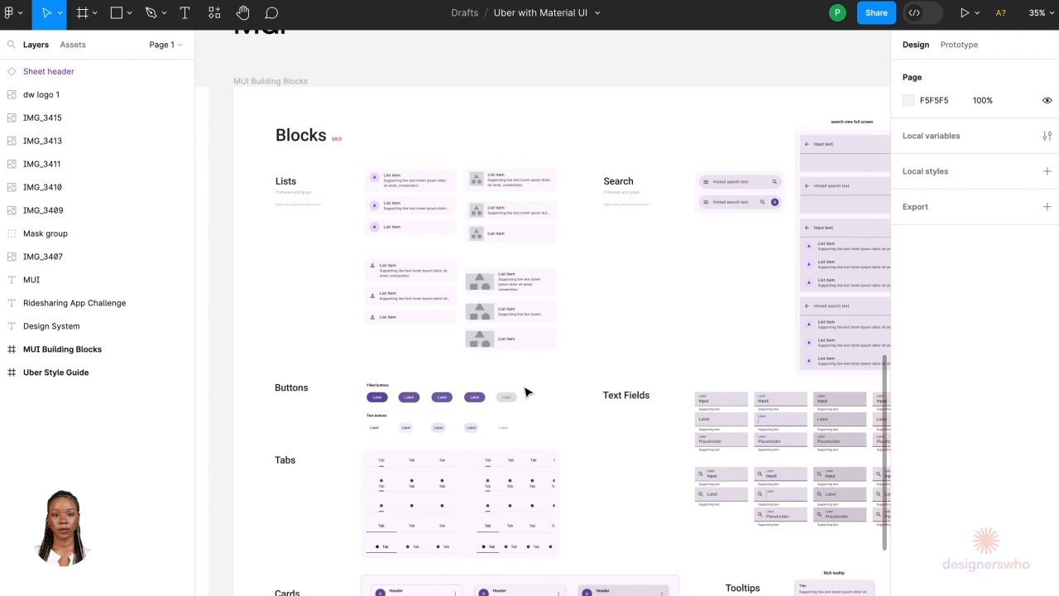
pyautogui.scroll(-5, 525, 390)
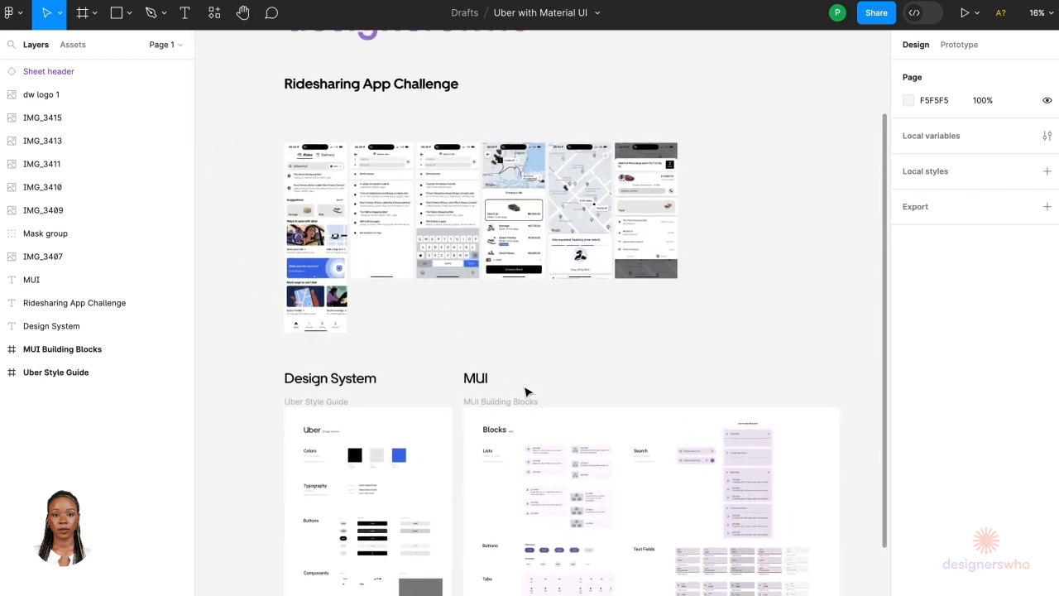
pyautogui.scroll(5, 340, 323)
pyautogui.scroll(4, 348, 336)
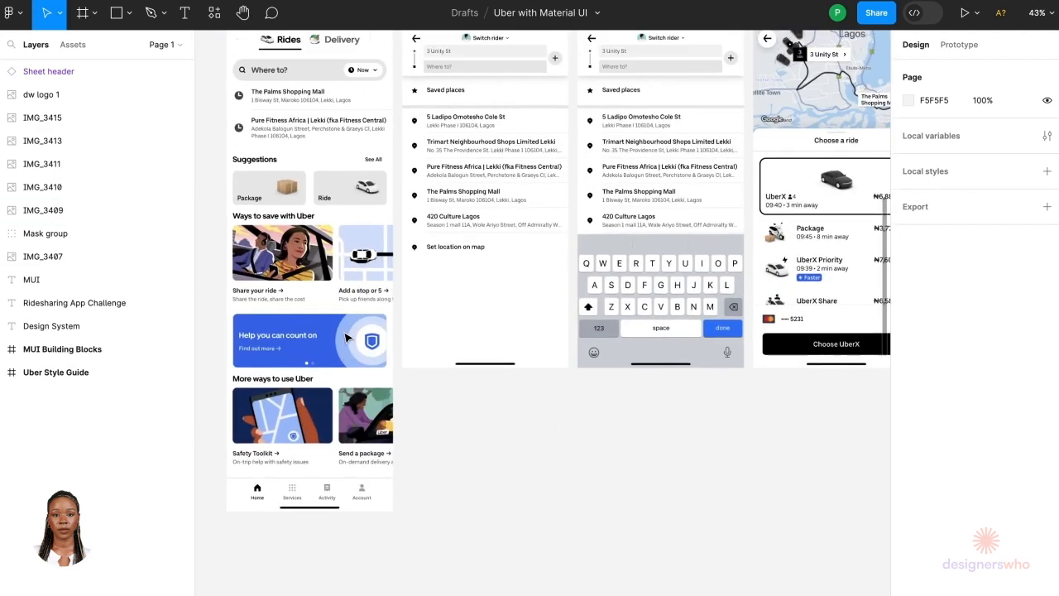
pyautogui.scroll(-3, 347, 336)
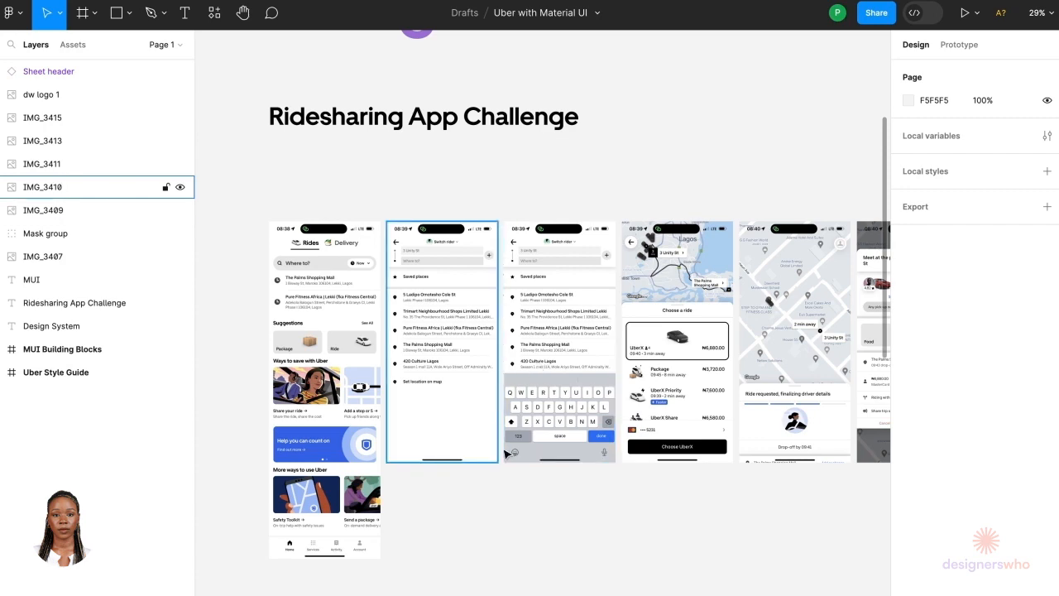
pyautogui.scroll(-1, 499, 503)
pyautogui.scroll(-5, 499, 503)
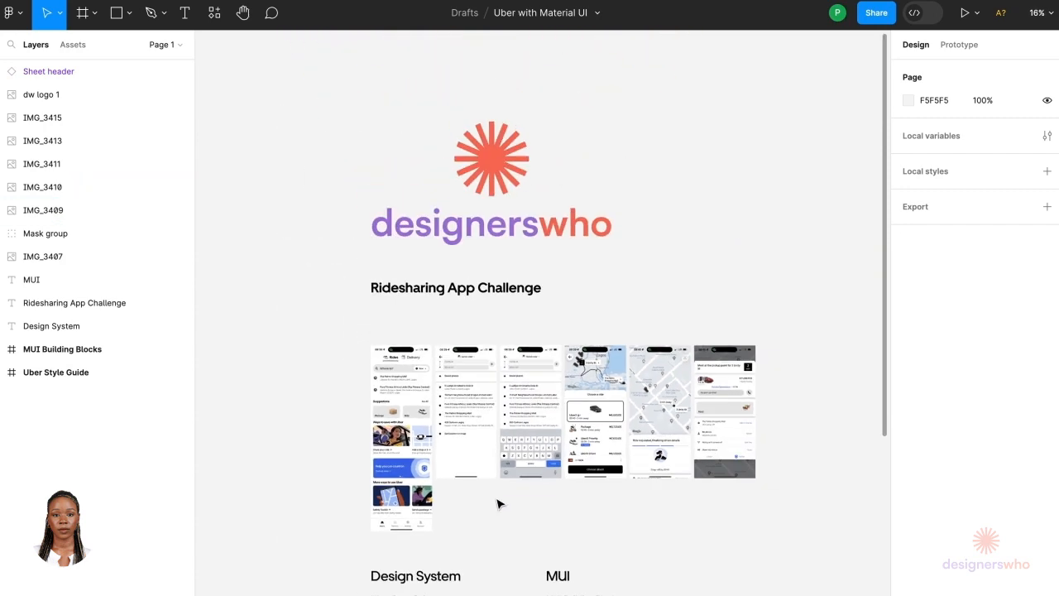
pyautogui.scroll(-1, 499, 501)
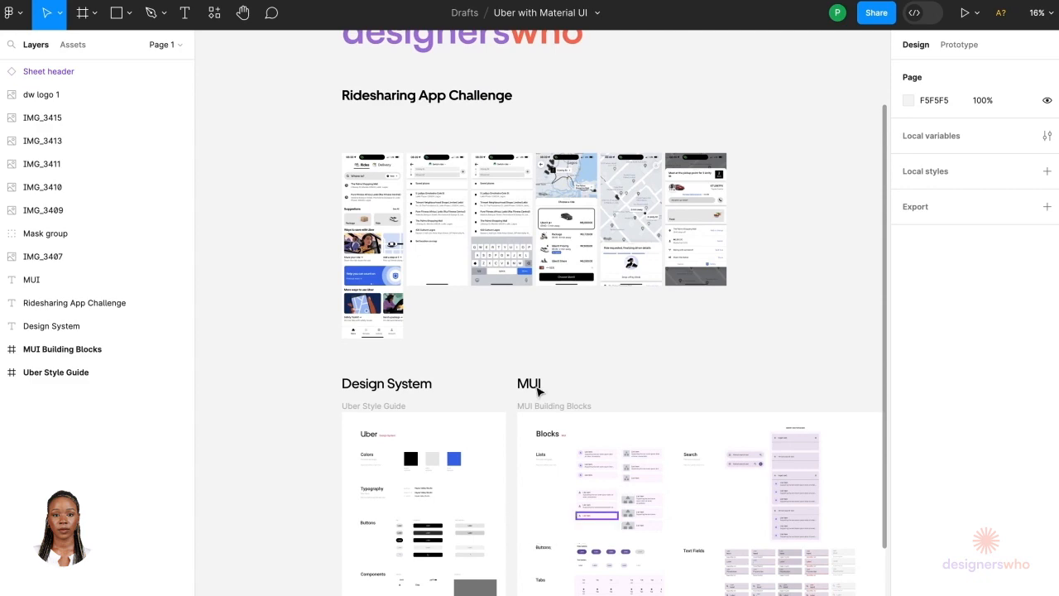
pyautogui.scroll(5, 432, 139)
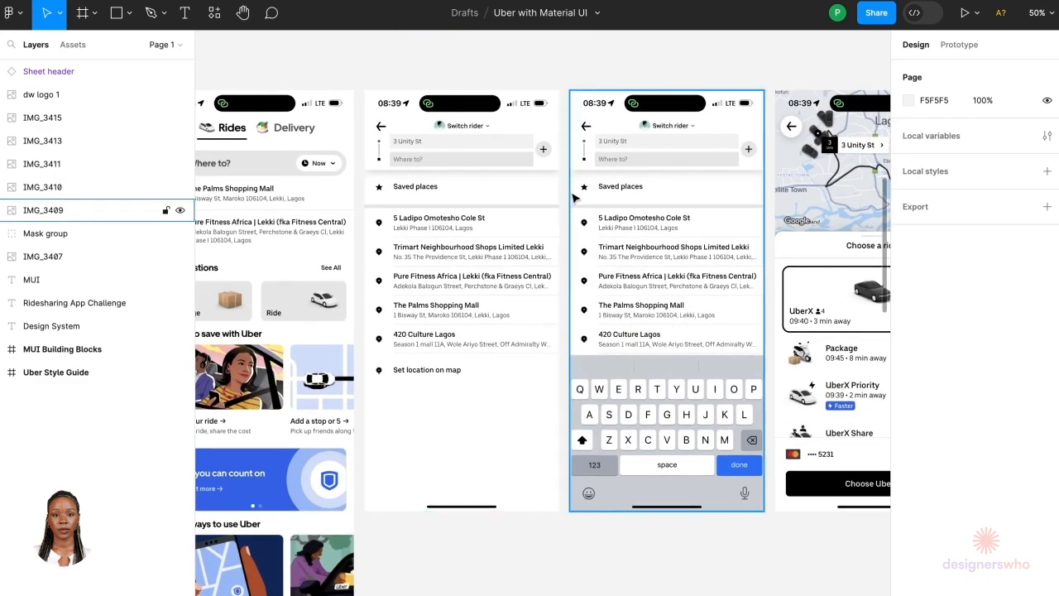
# Step: Examine the MUI Building Blocks frame's lists, buttons, tabs, text fields and cards
pyautogui.scroll(-5, 569, 195)
pyautogui.scroll(-5, 558, 248)
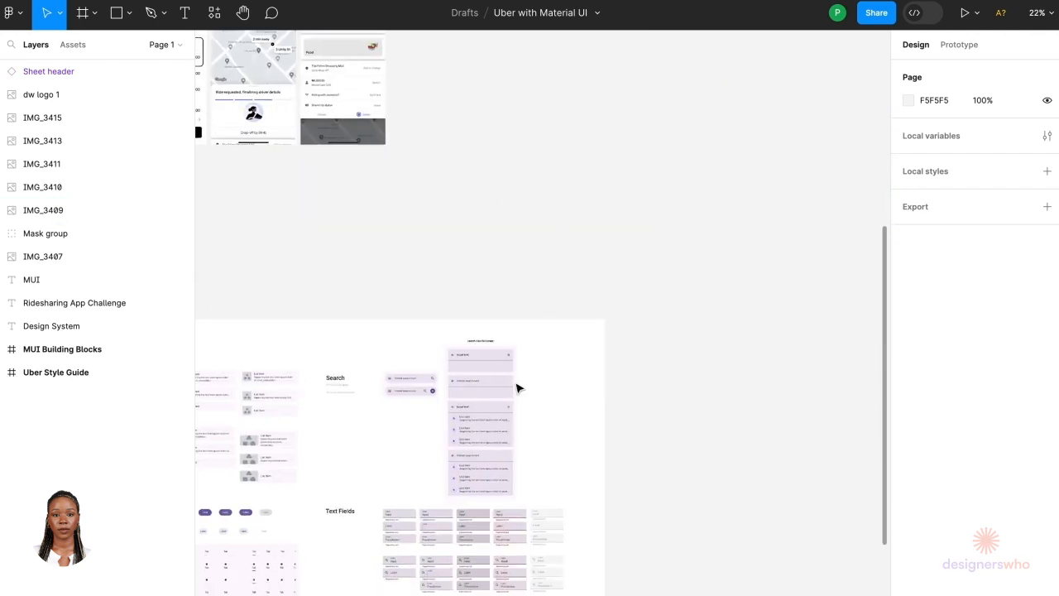
pyautogui.scroll(-2, 378, 491)
pyautogui.scroll(4, 351, 518)
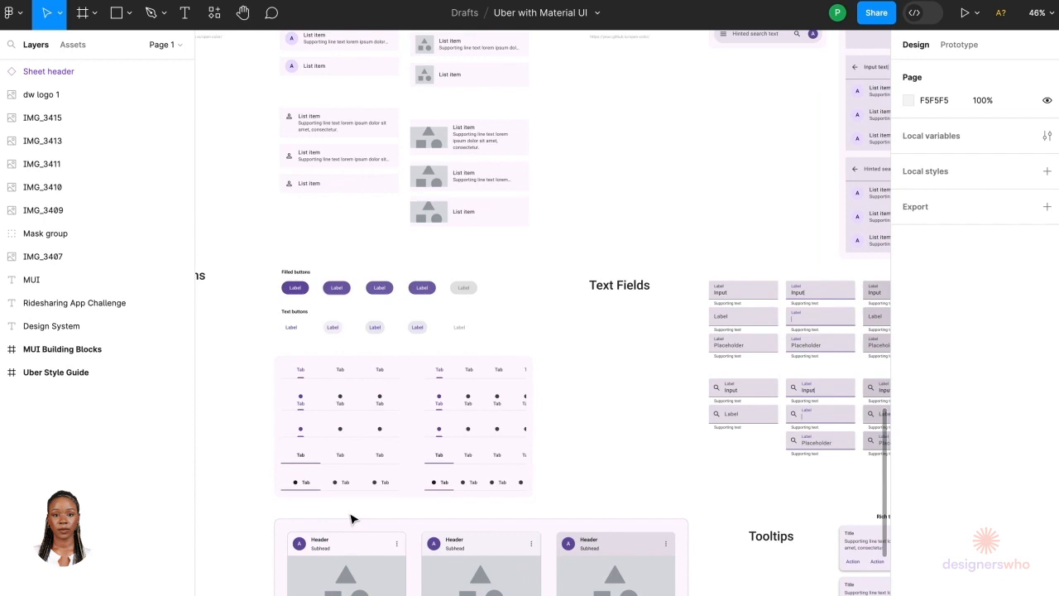
pyautogui.scroll(-3, 351, 519)
pyautogui.hscroll(-2, 350, 519)
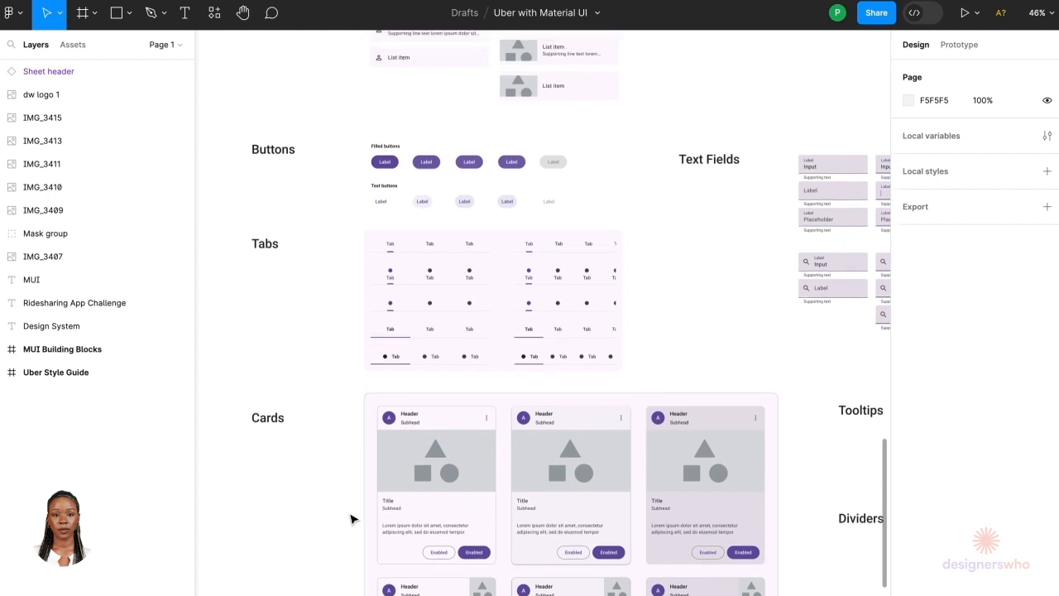
pyautogui.scroll(4, 351, 518)
pyautogui.hscroll(1, 351, 519)
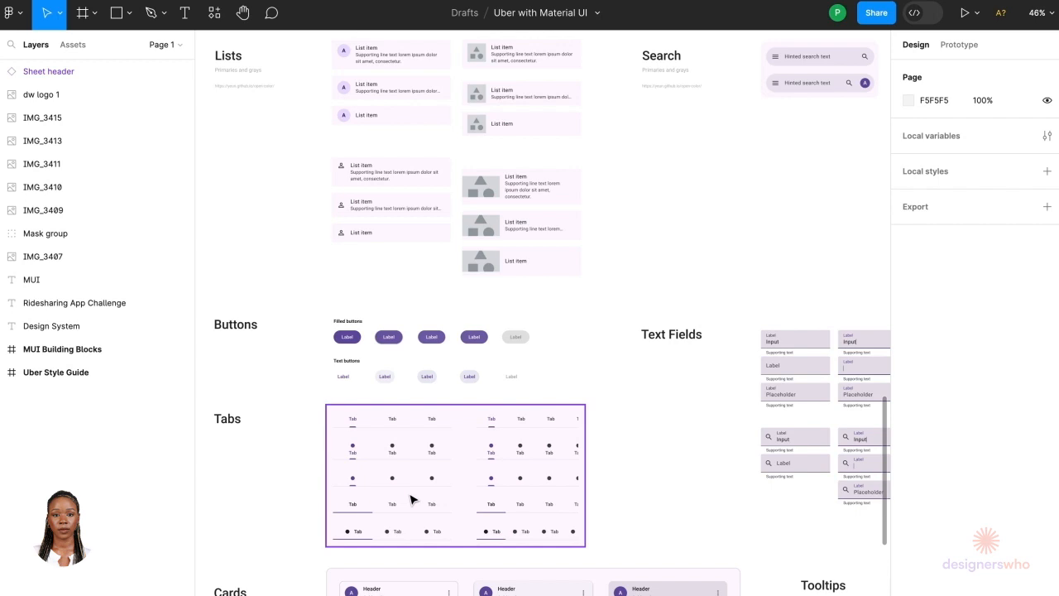
pyautogui.keyDown('ctrl'); pyautogui.scroll(-5, 411, 499); pyautogui.keyUp('ctrl')
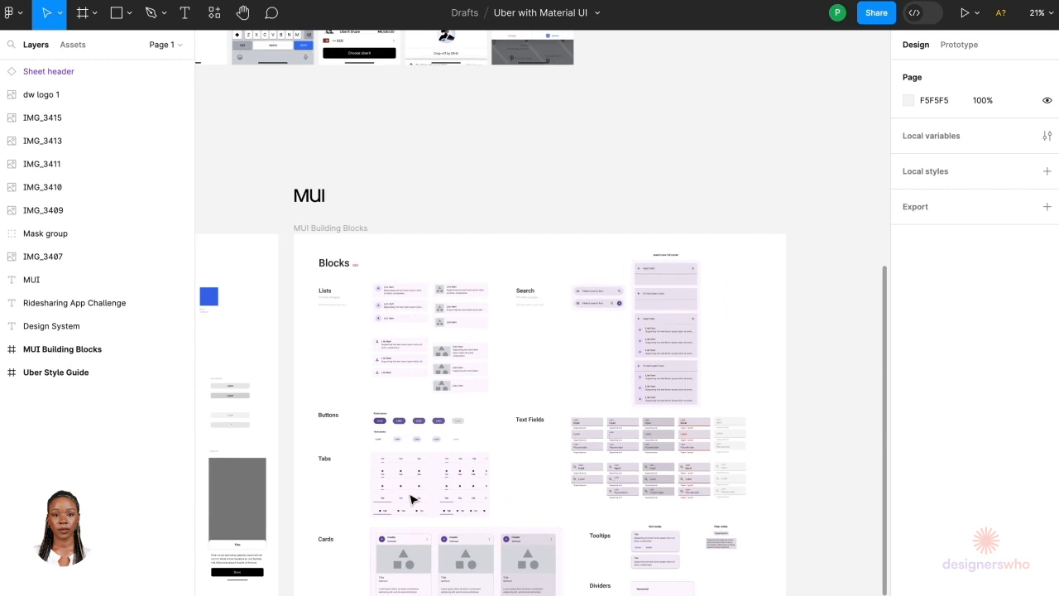
pyautogui.scroll(2, 411, 499)
pyautogui.hscroll(-2, 411, 499)
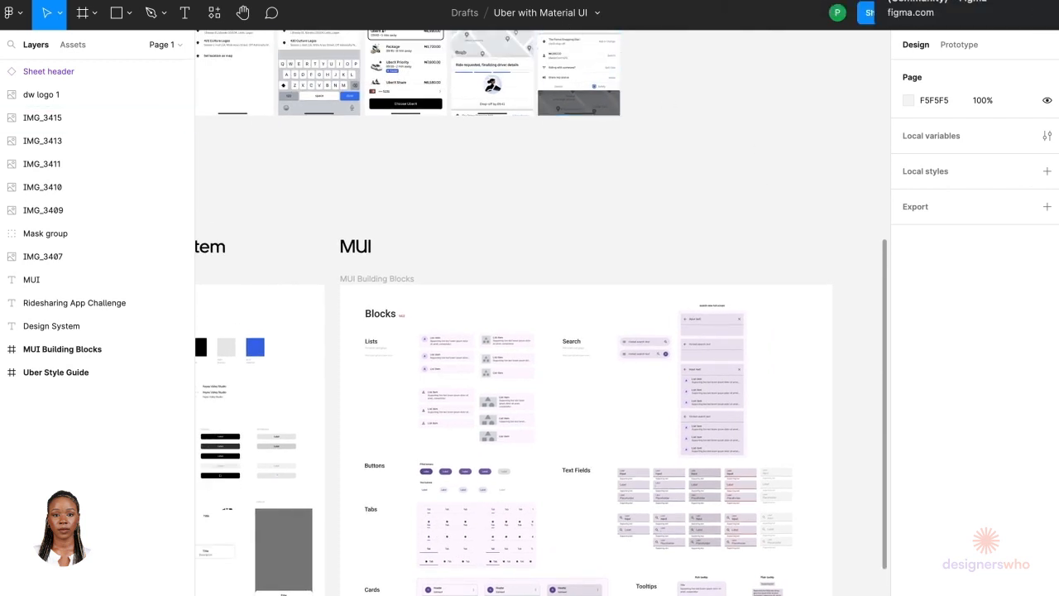
# Step: Switch to the Material 3 Design Kit file and zoom out to overview all its component frames
pyautogui.click(919, 1)
pyautogui.keyDown('ctrl'); pyautogui.scroll(-10, 491, 404); pyautogui.keyUp('ctrl')
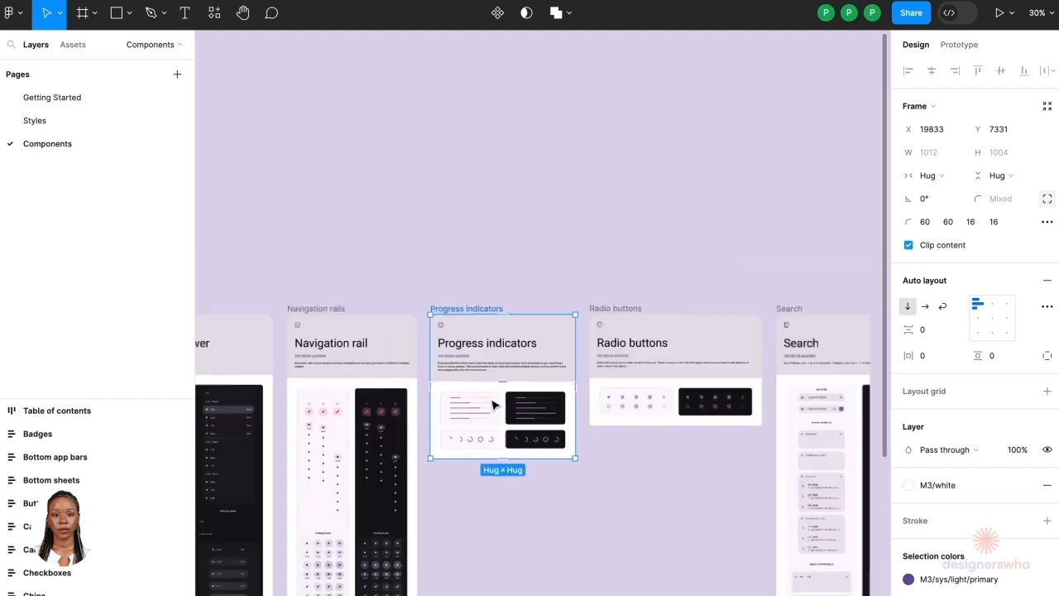
pyautogui.keyDown('ctrl'); pyautogui.scroll(-5, 494, 404); pyautogui.keyUp('ctrl')
pyautogui.scroll(-3, 492, 405)
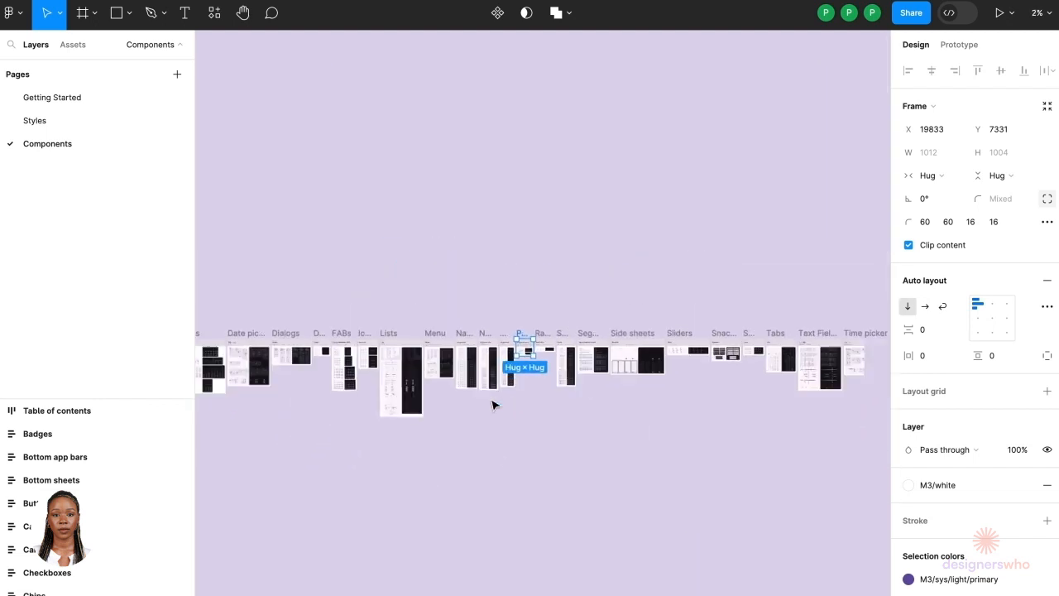
pyautogui.scroll(-2, 433, 465)
pyautogui.hscroll(-5, 433, 469)
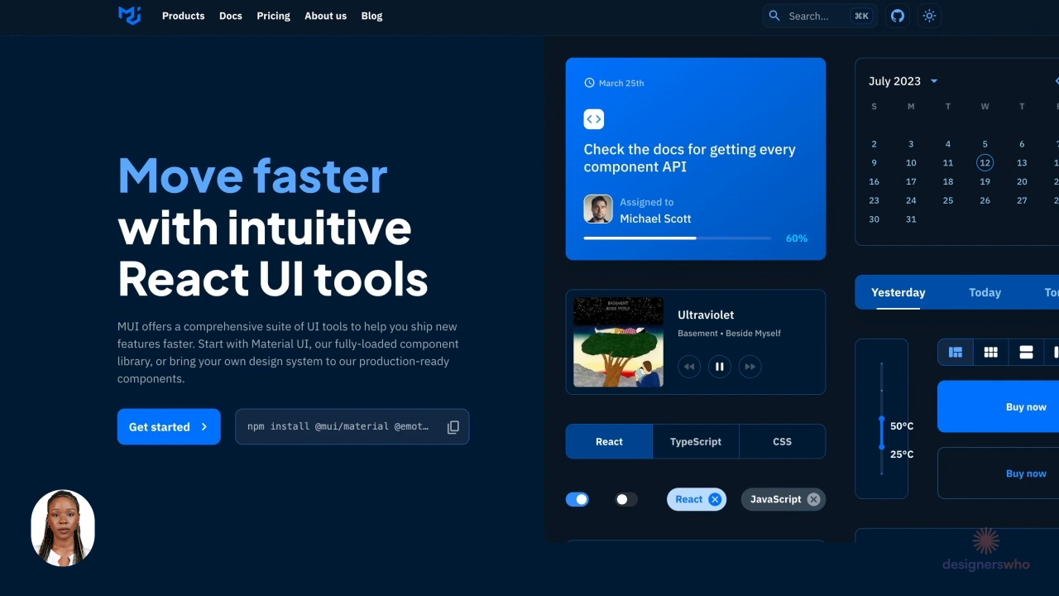
# Step: Open the MUI for Figma design kit page from the MUI website's design kits product and read its description
pyautogui.moveTo(183, 22)
pyautogui.moveTo(231, 23)
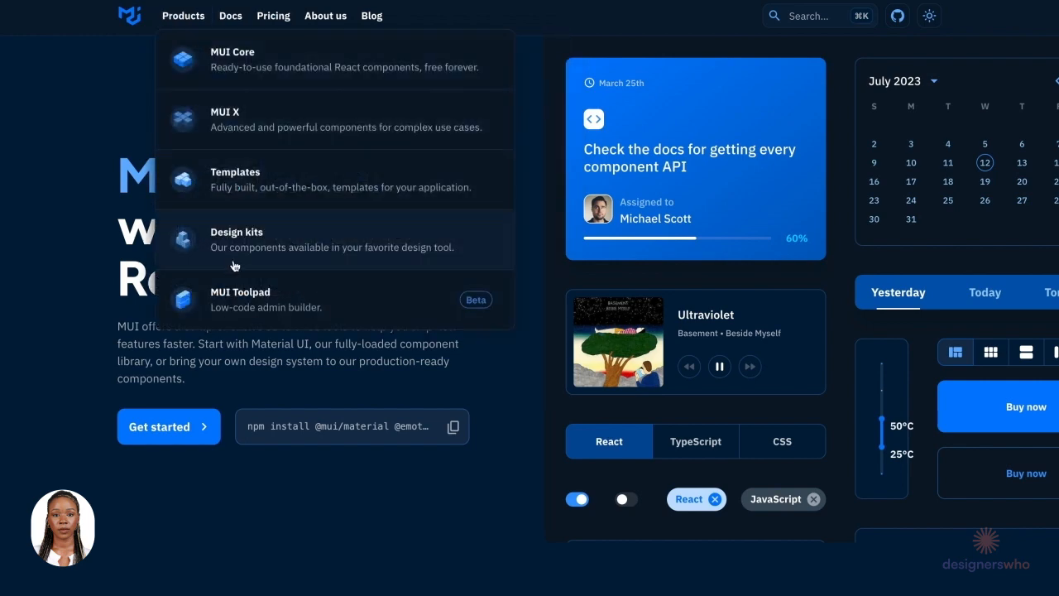
pyautogui.click(240, 253)
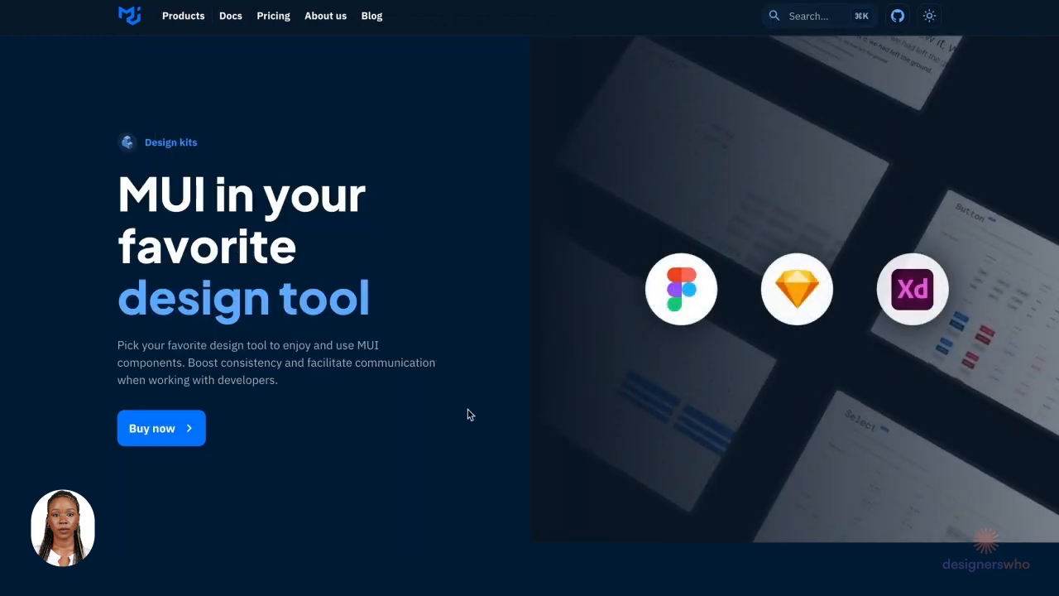
pyautogui.click(691, 310)
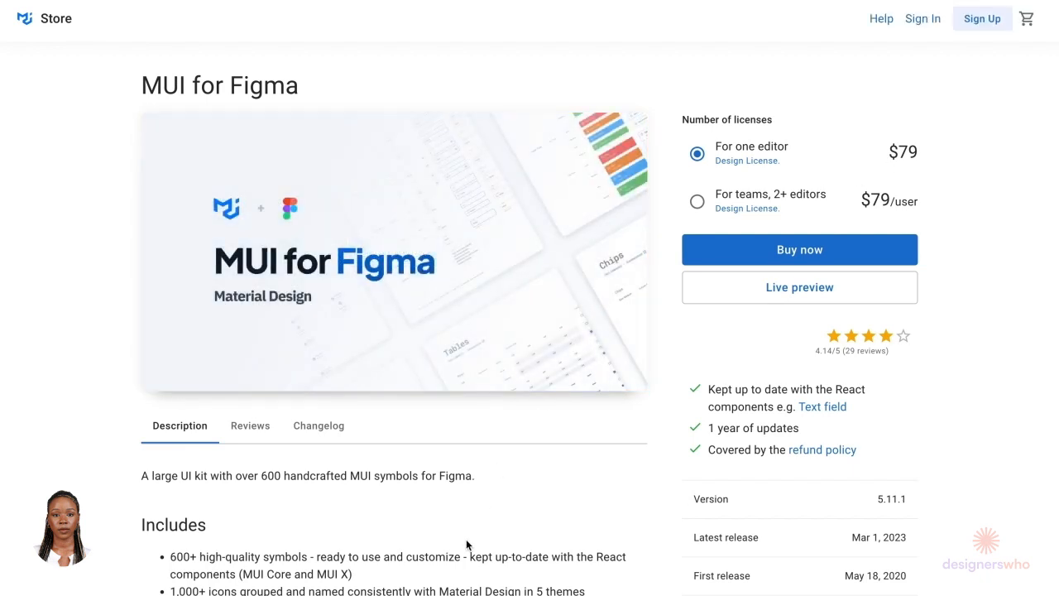
pyautogui.scroll(-3, 499, 427)
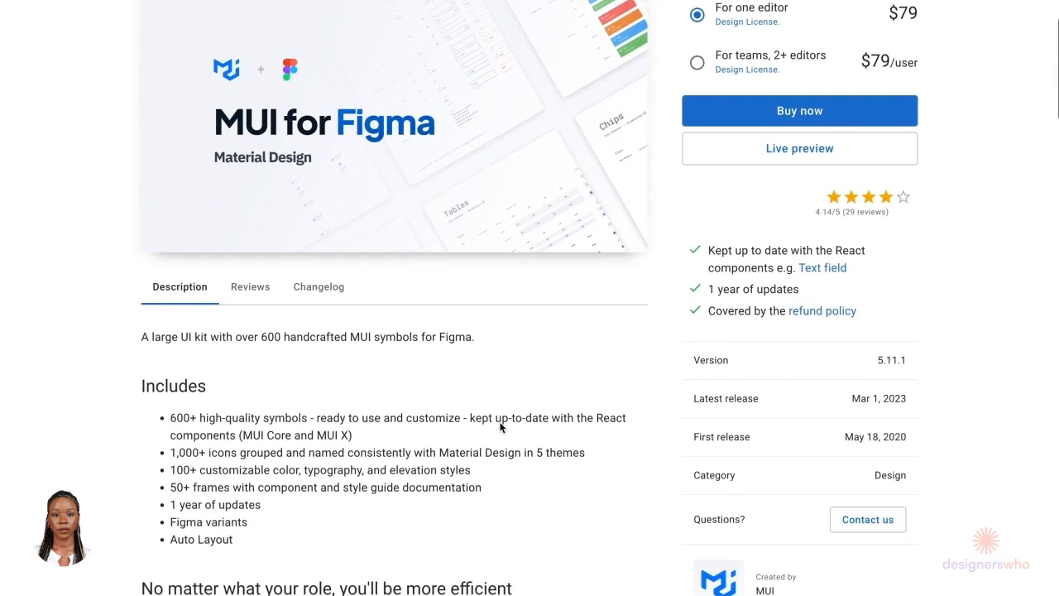
pyautogui.scroll(3, 923, 79)
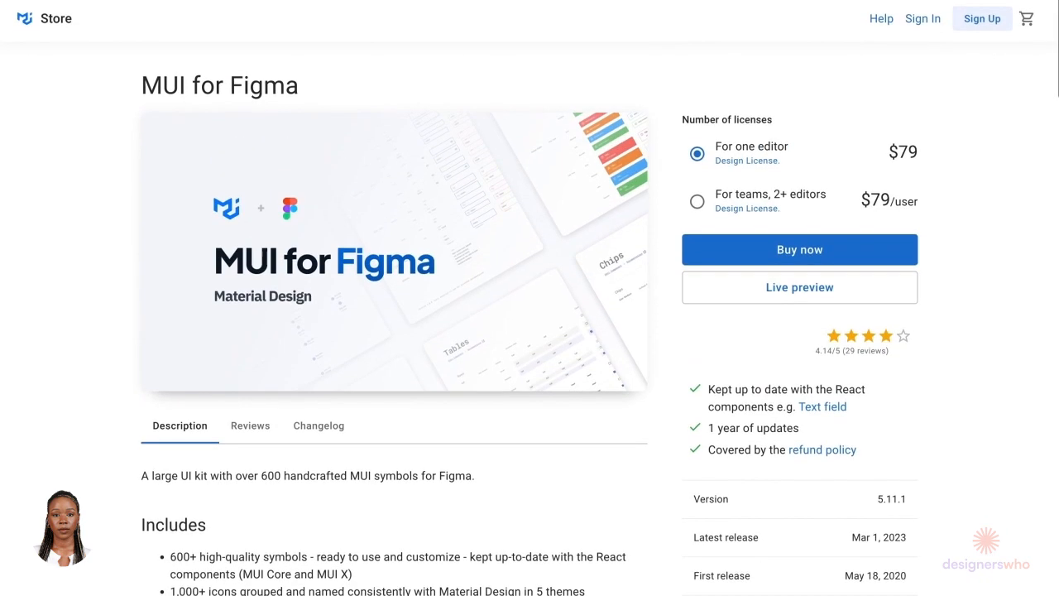
# Step: Return to the Uber with Material UI file and zoom out to view the whole canvas
pyautogui.click(925, 1)
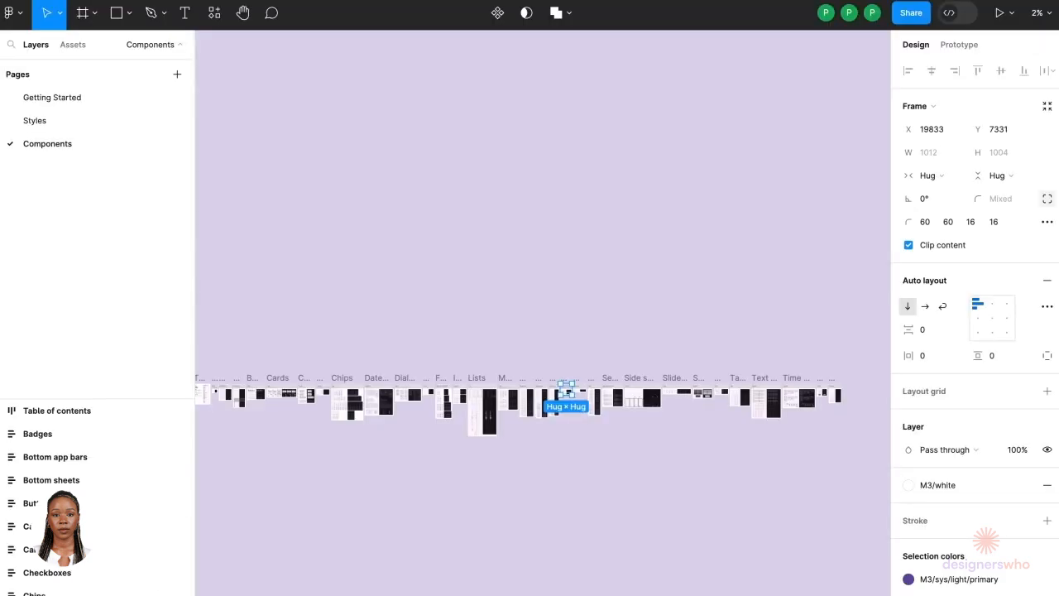
pyautogui.click(646, 287)
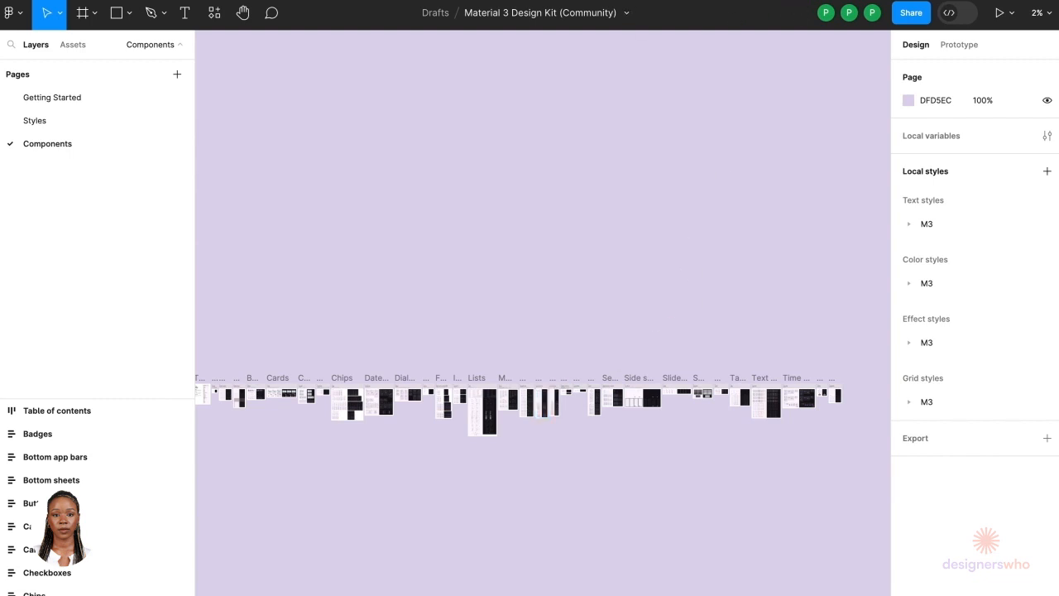
pyautogui.click(494, 0)
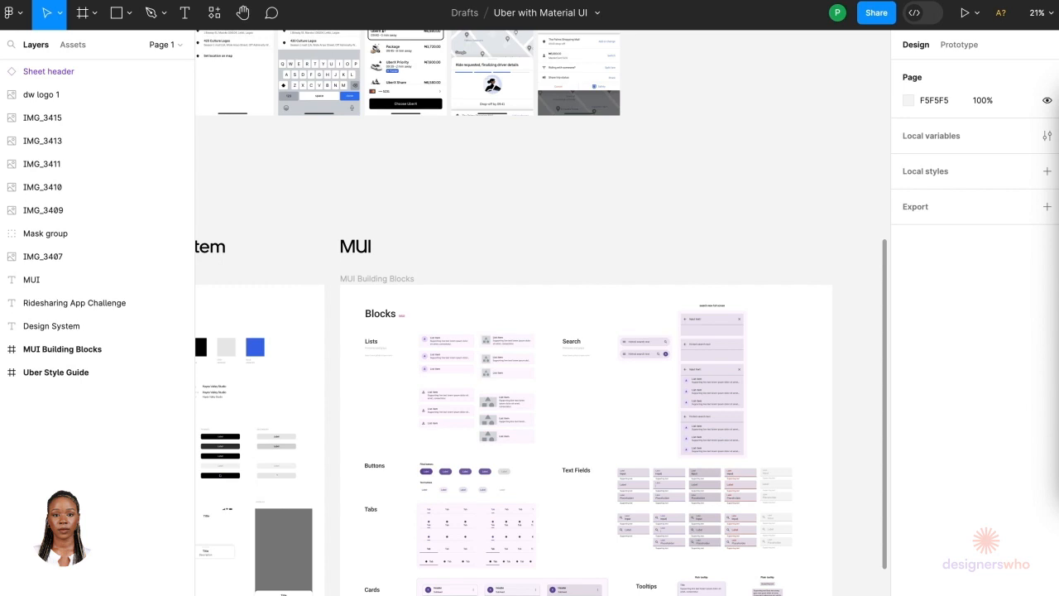
pyautogui.scroll(-5, 700, 244)
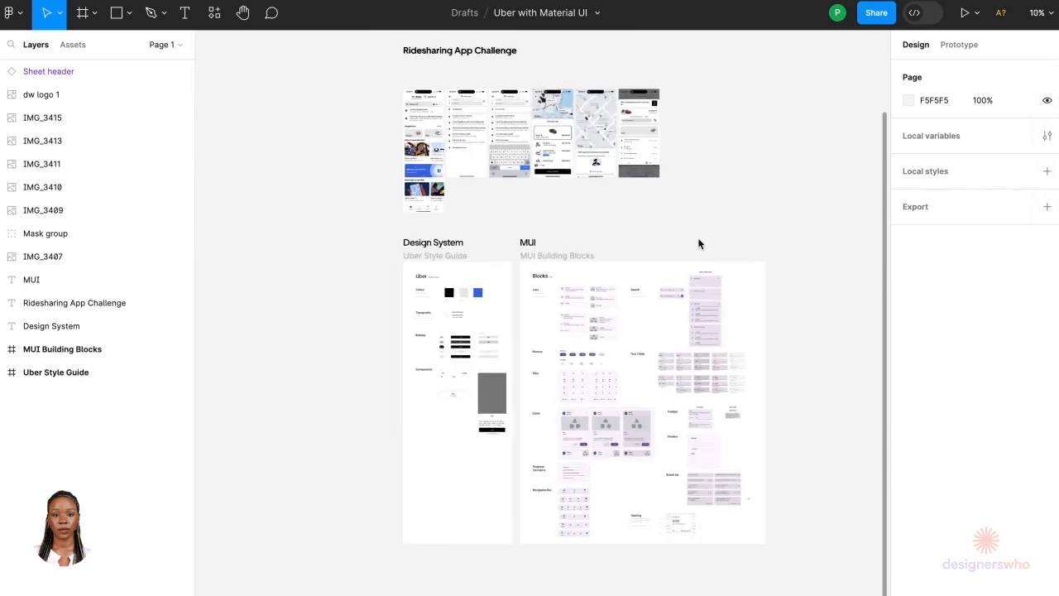
pyautogui.scroll(2, 700, 244)
pyautogui.hscroll(3, 504, 334)
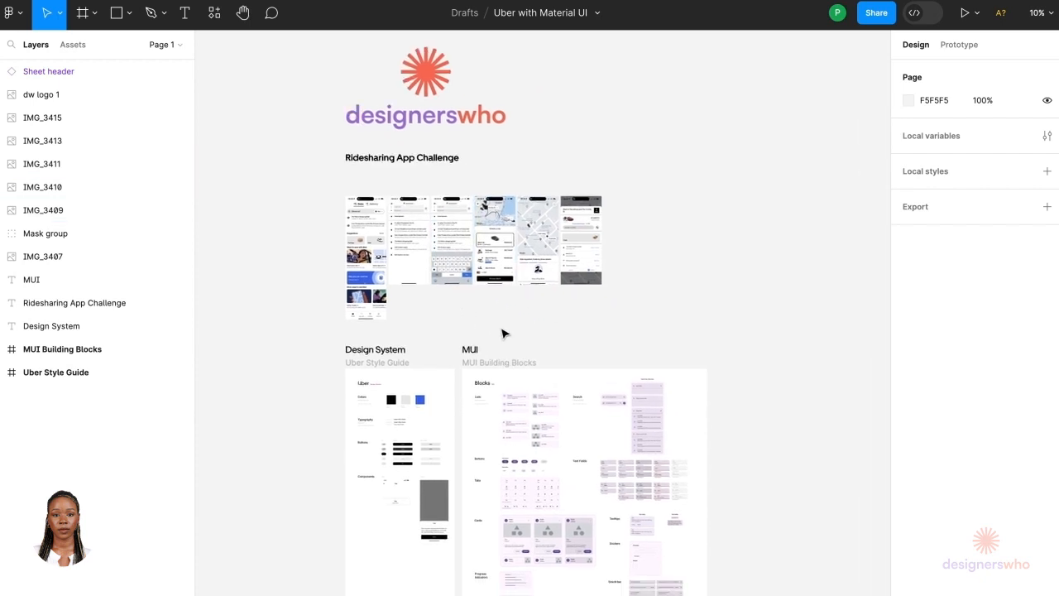
pyautogui.scroll(-2, 650, 263)
pyautogui.scroll(-3, 650, 263)
pyautogui.hscroll(3, 651, 264)
pyautogui.scroll(-1, 648, 260)
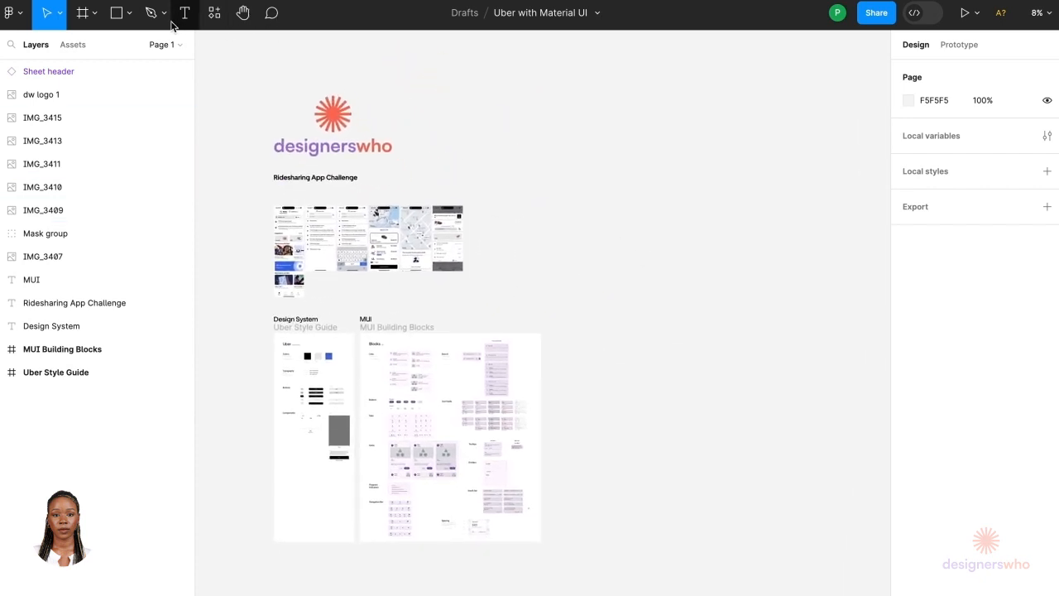
# Step: Create an iPhone 13 mini frame and move it to the right of the ridesharing screenshots
pyautogui.click(129, 15)
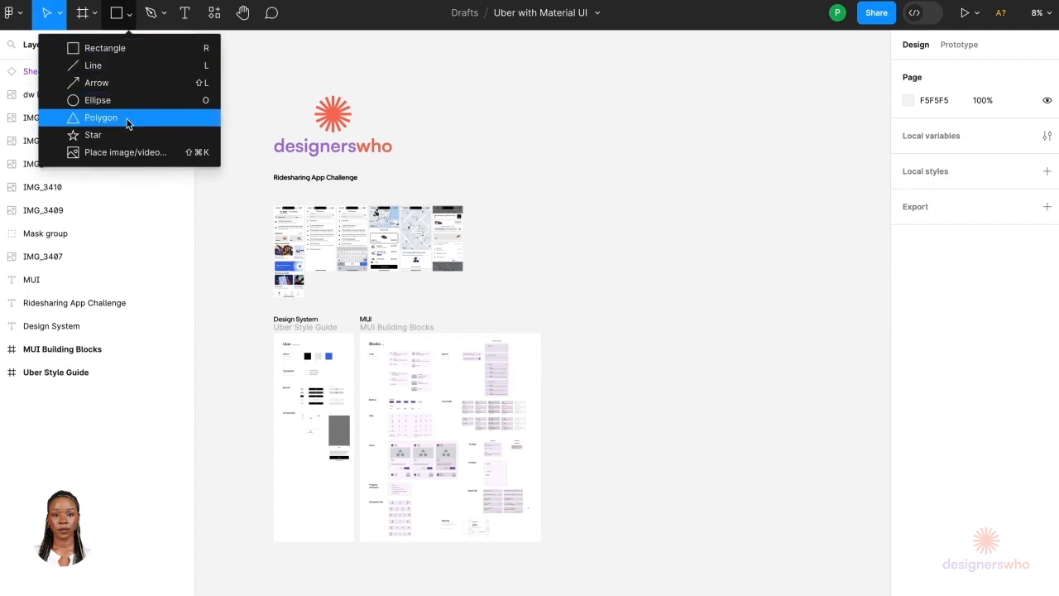
pyautogui.click(164, 15)
pyautogui.click(94, 13)
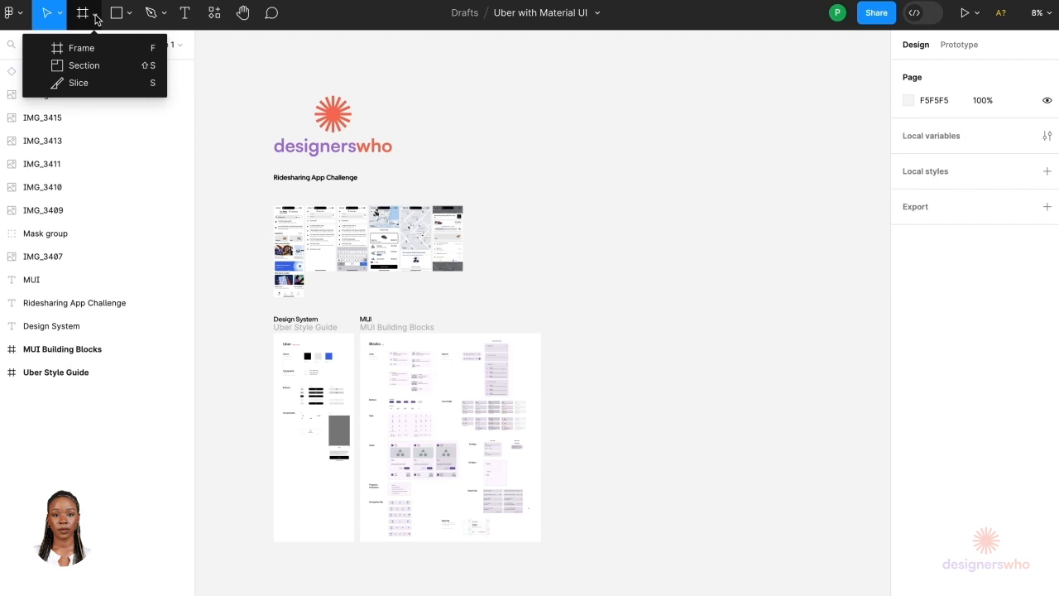
pyautogui.click(98, 46)
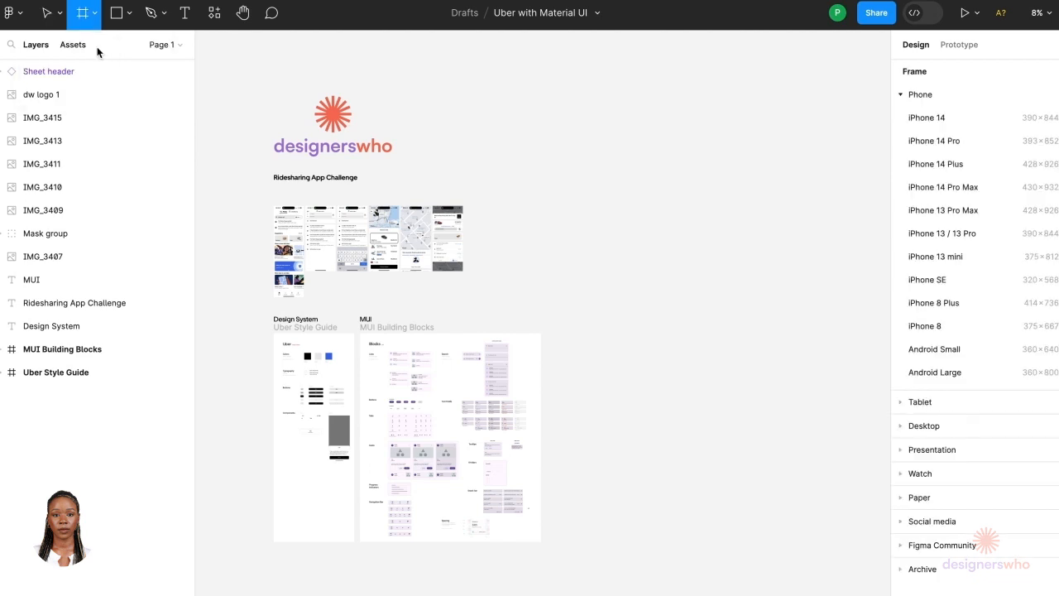
pyautogui.click(973, 258)
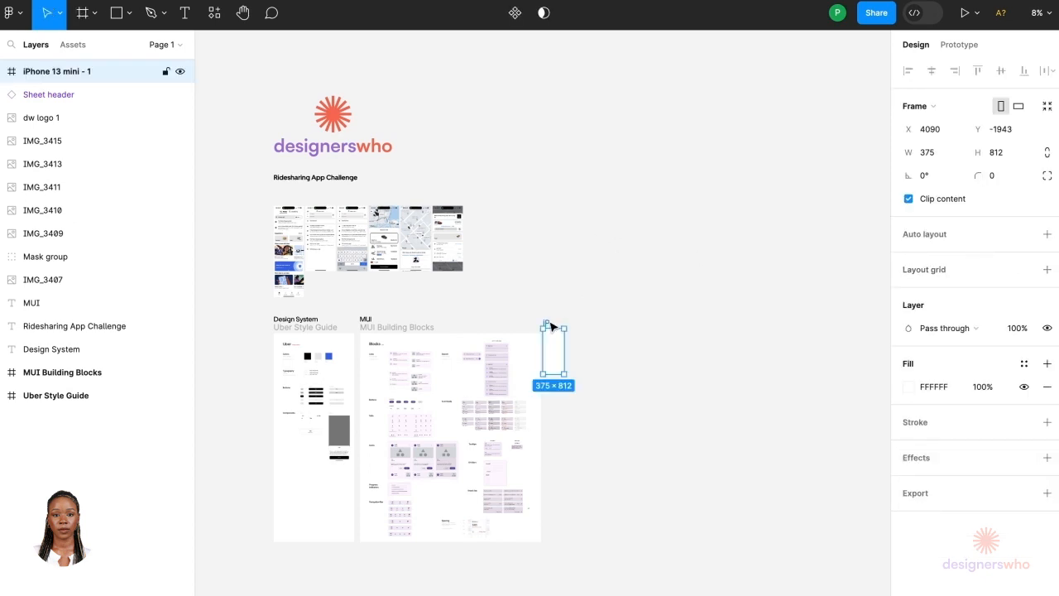
pyautogui.moveTo(551, 327); pyautogui.dragTo(559, 203)
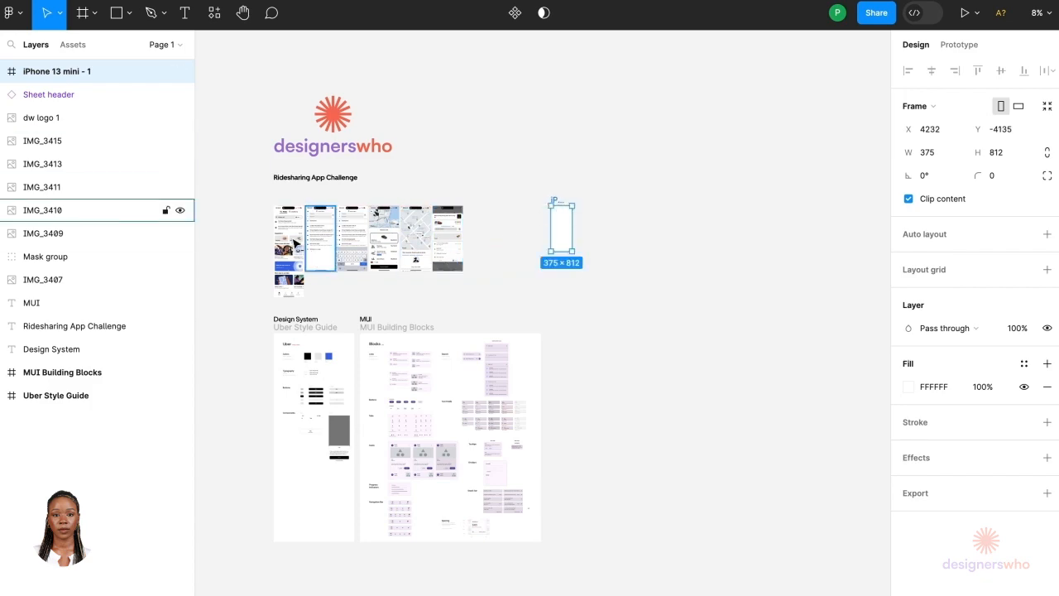
# Step: Duplicate the first Home screenshot and place the copy beside the new iPhone frame
pyautogui.scroll(5, 269, 248)
pyautogui.scroll(4, 270, 248)
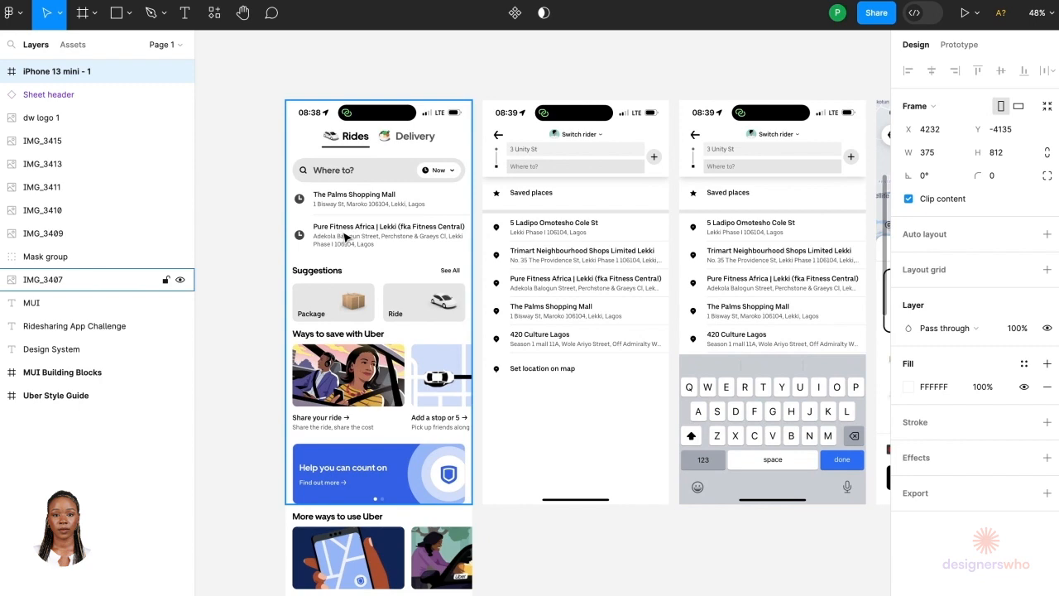
pyautogui.scroll(-4, 346, 237)
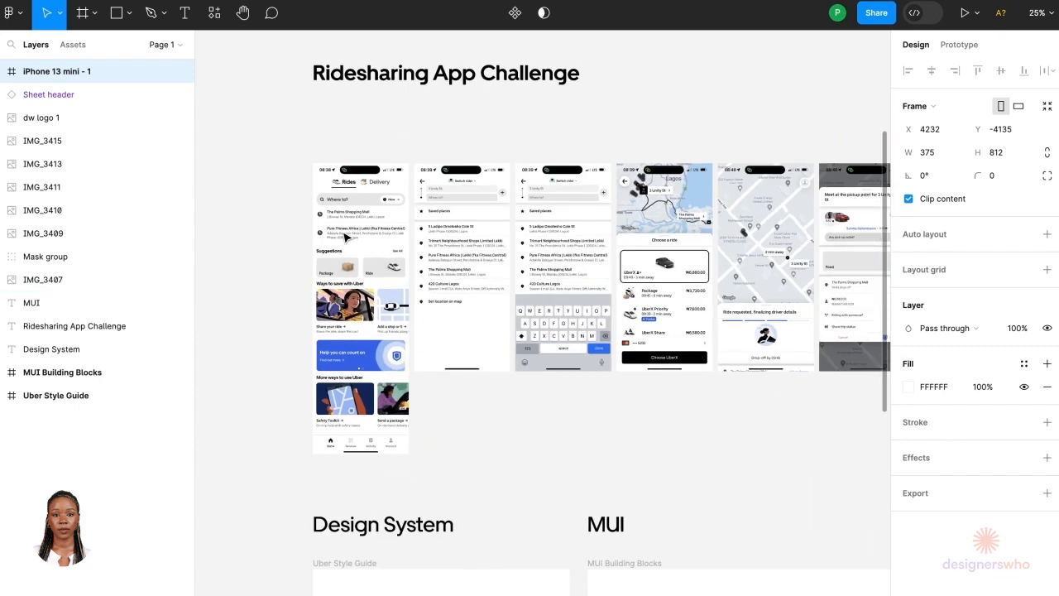
pyautogui.click(346, 237)
pyautogui.scroll(-3, 346, 238)
pyautogui.moveTo(346, 238); pyautogui.dragTo(669, 247)
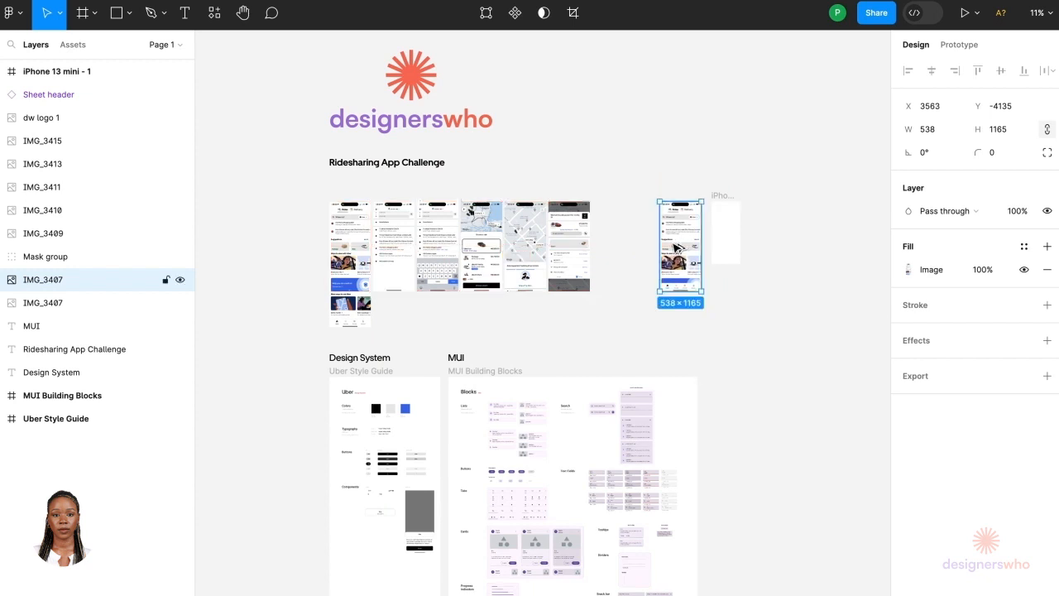
# Step: Scale the copied screenshot proportionally to a width of 375
pyautogui.scroll(1, 748, 283)
pyautogui.scroll(3, 739, 197)
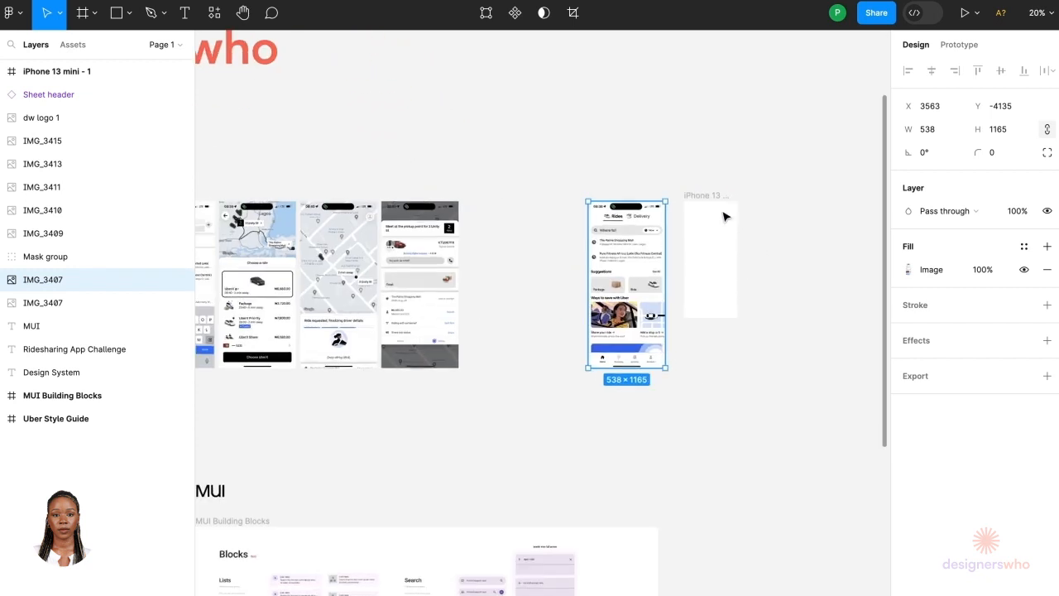
pyautogui.moveTo(585, 368); pyautogui.dragTo(609, 323)
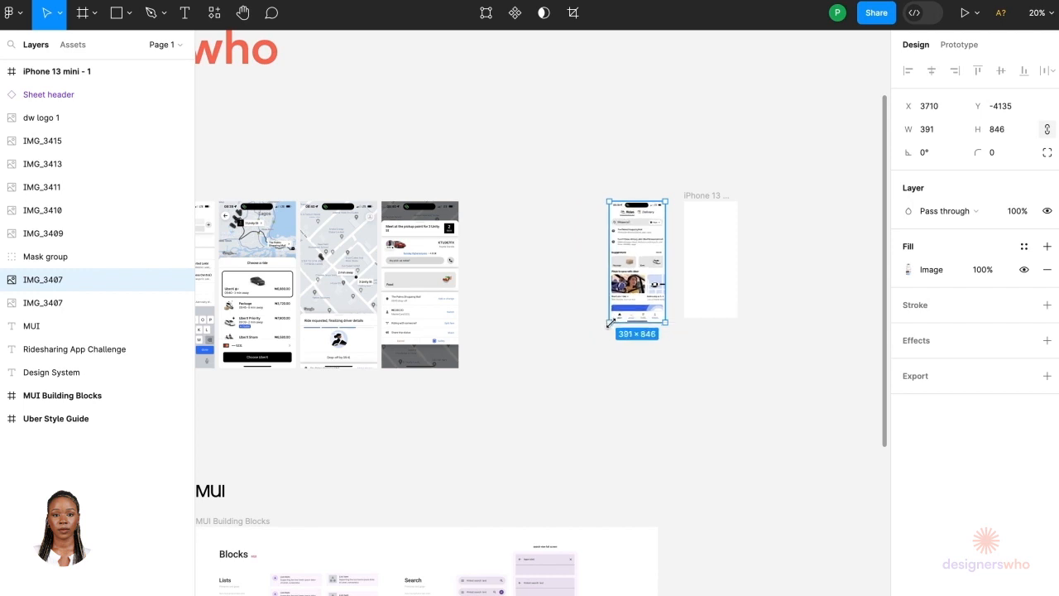
pyautogui.hotkey('ctrl', 'z')
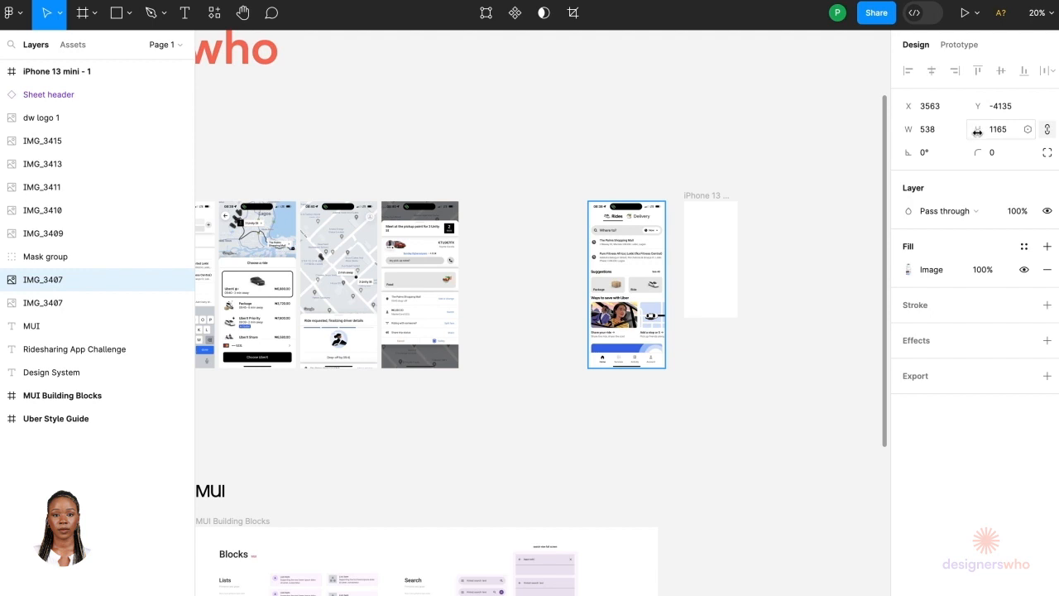
pyautogui.click(939, 135)
pyautogui.write('37')
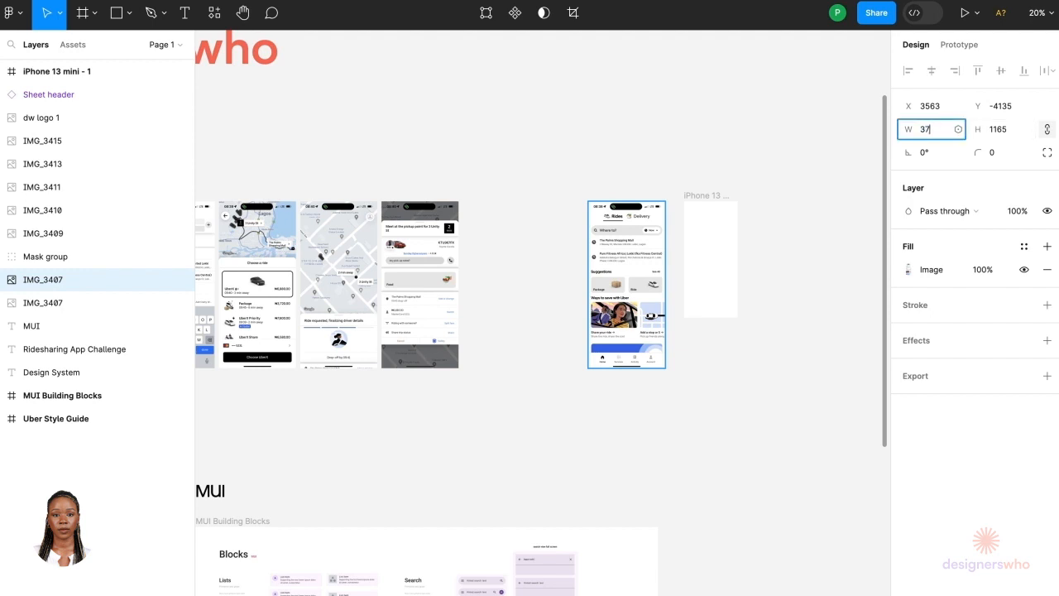
pyautogui.write('5')
pyautogui.press('Return')
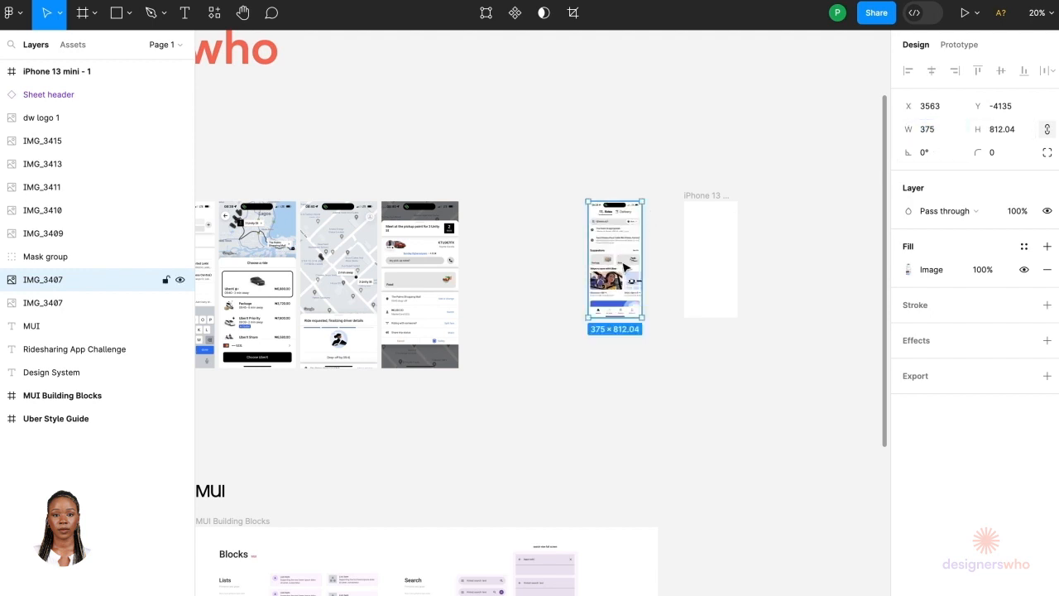
# Step: Move the copied screenshot closer to the left of the iPhone frame
pyautogui.moveTo(626, 263); pyautogui.dragTo(659, 263)
pyautogui.click(690, 354)
pyautogui.scroll(5, 720, 282)
pyautogui.scroll(2, 717, 283)
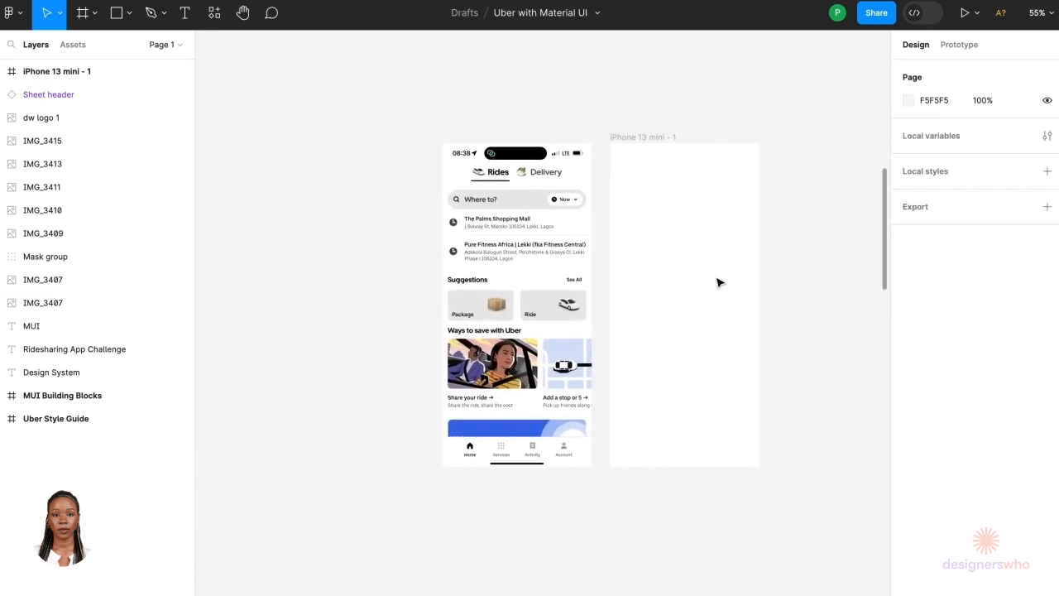
# Step: Rename the iPhone frame as Home
pyautogui.click(643, 138)
pyautogui.doubleClick(644, 137)
pyautogui.write('hOME')
pyautogui.press('BackSpace')
pyautogui.press('BackSpace')
pyautogui.press('BackSpace')
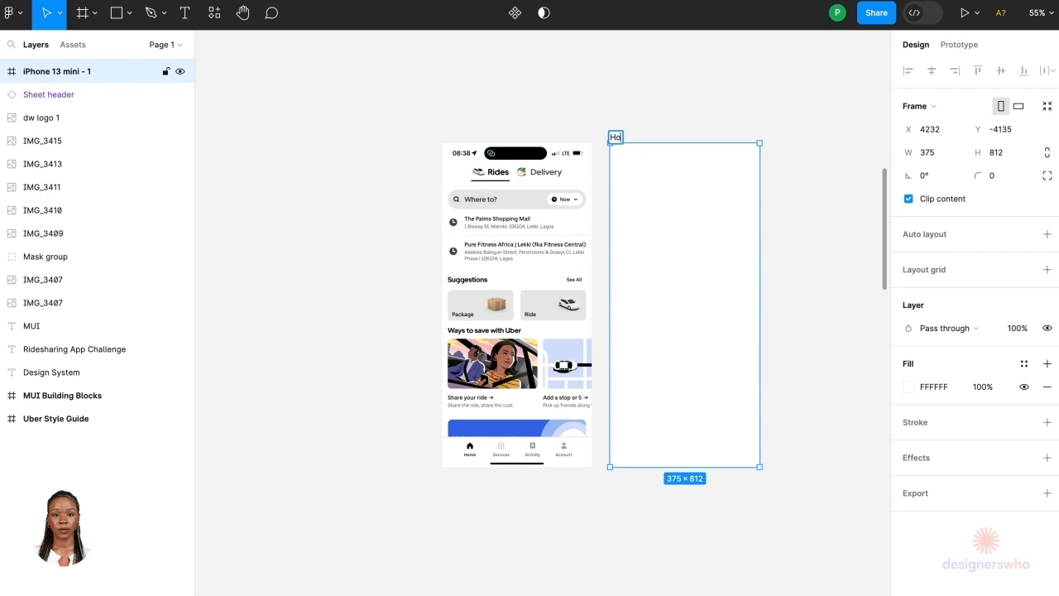
pyautogui.click(687, 91)
# Step: Pan across the canvas to review the screenshots, the Design System frame and the MUI Building Blocks frame
pyautogui.keyDown('ctrl'); pyautogui.scroll(-10, 688, 91); pyautogui.keyUp('ctrl')
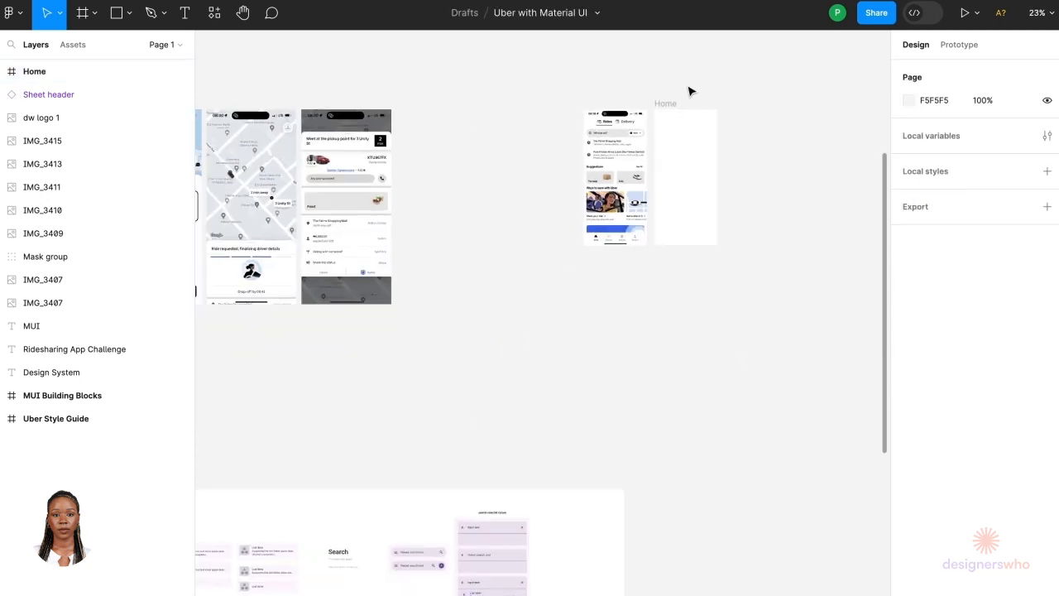
pyautogui.scroll(2, 688, 91)
pyautogui.hscroll(-2, 688, 91)
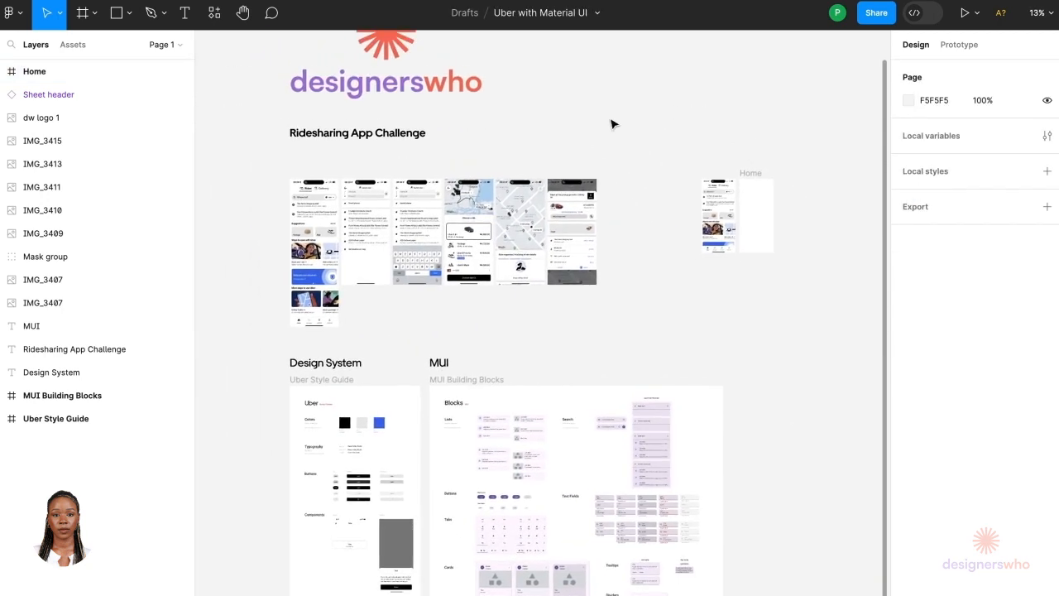
pyautogui.scroll(2, 609, 124)
pyautogui.hscroll(-1, 609, 123)
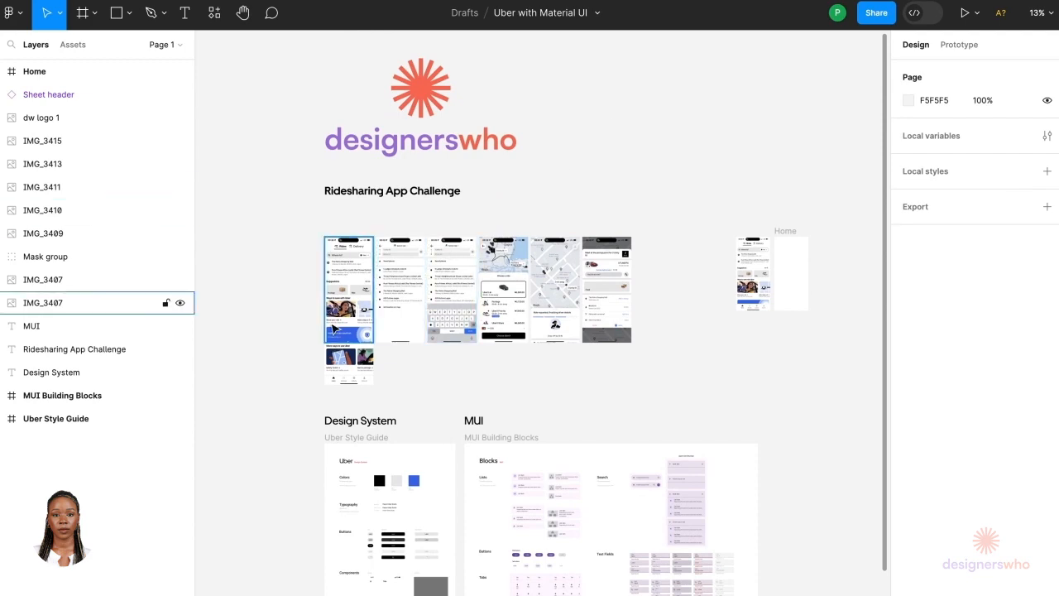
pyautogui.keyDown('ctrl'); pyautogui.scroll(3, 334, 329); pyautogui.keyUp('ctrl')
pyautogui.keyDown('ctrl'); pyautogui.scroll(1, 334, 329); pyautogui.keyUp('ctrl')
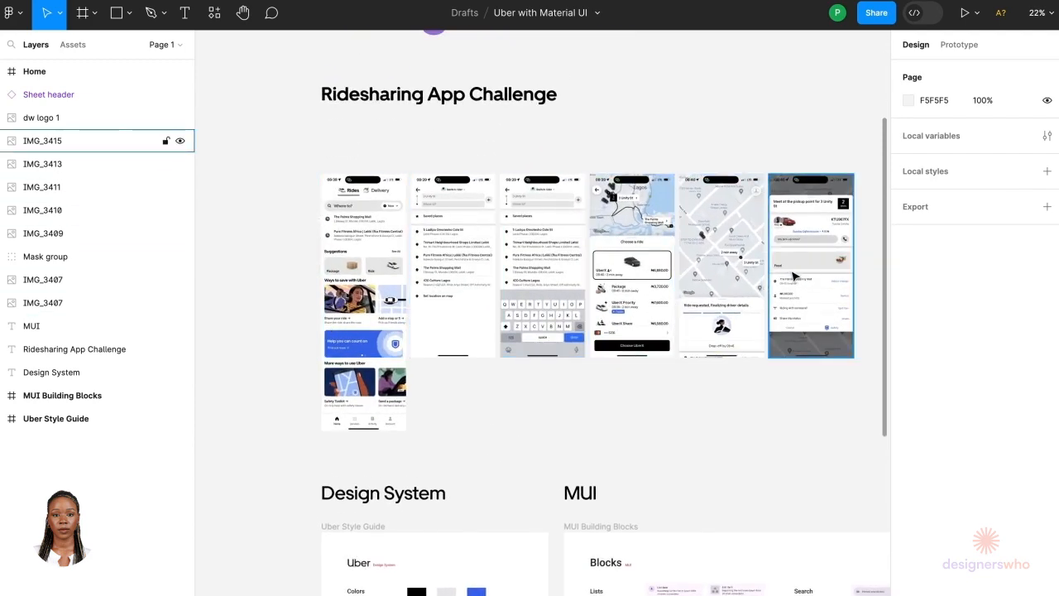
pyautogui.scroll(-5, 793, 275)
pyautogui.hscroll(1, 792, 276)
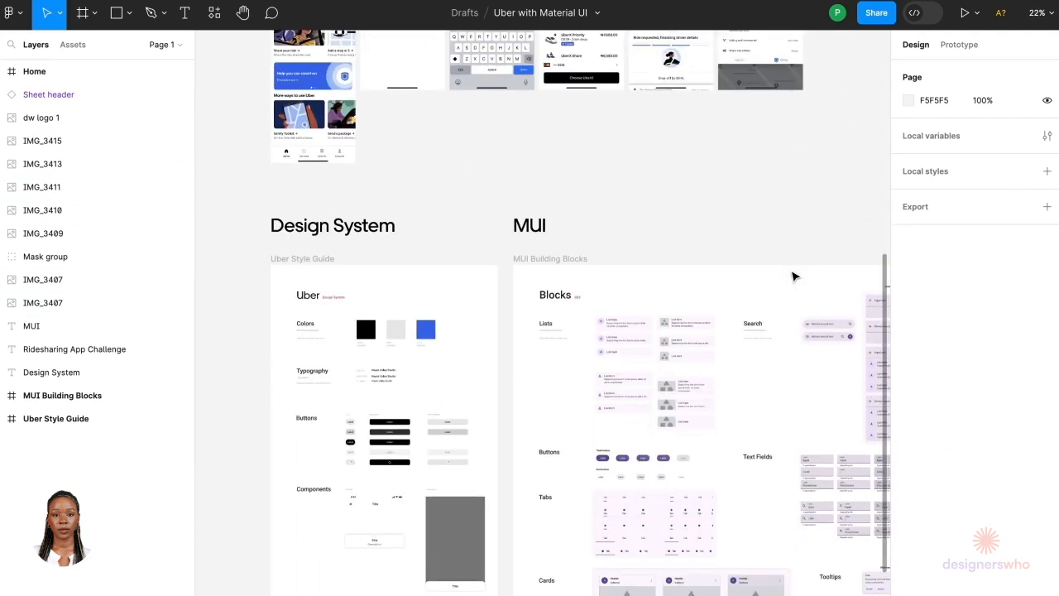
pyautogui.scroll(-2, 595, 347)
pyautogui.hscroll(3, 595, 347)
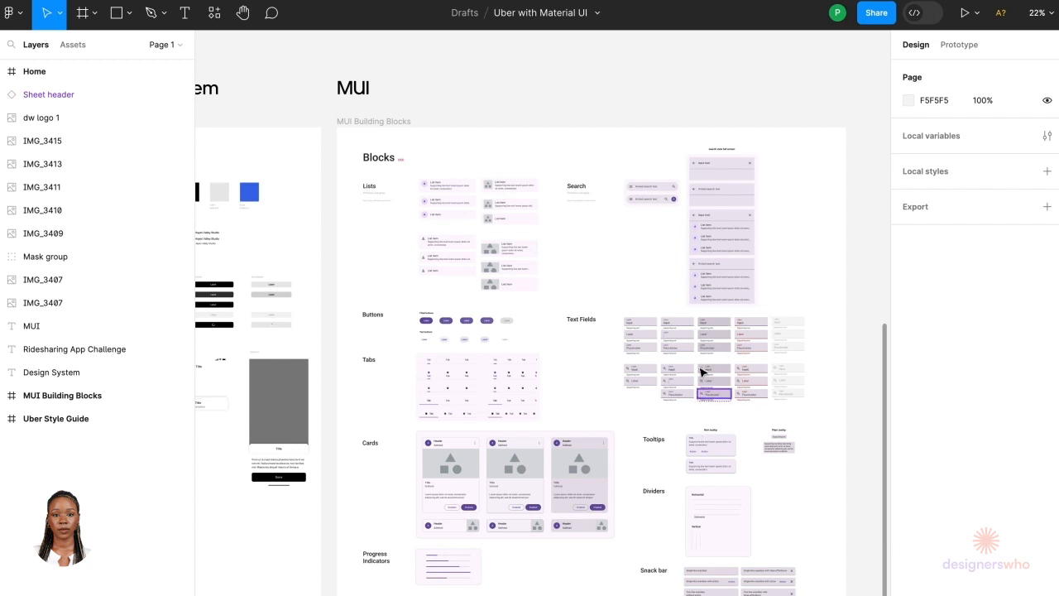
# Step: Pan and zoom across the MUI Building Blocks and Uber Style Guide frames to review the available components
pyautogui.scroll(5, 429, 222)
pyautogui.scroll(-8, 430, 225)
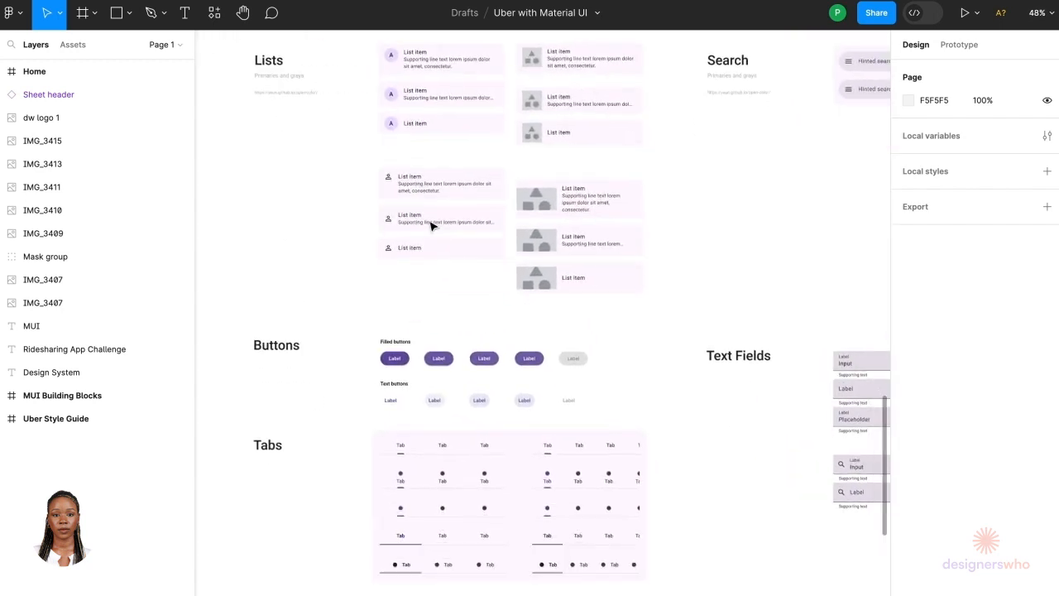
pyautogui.scroll(-6, 430, 225)
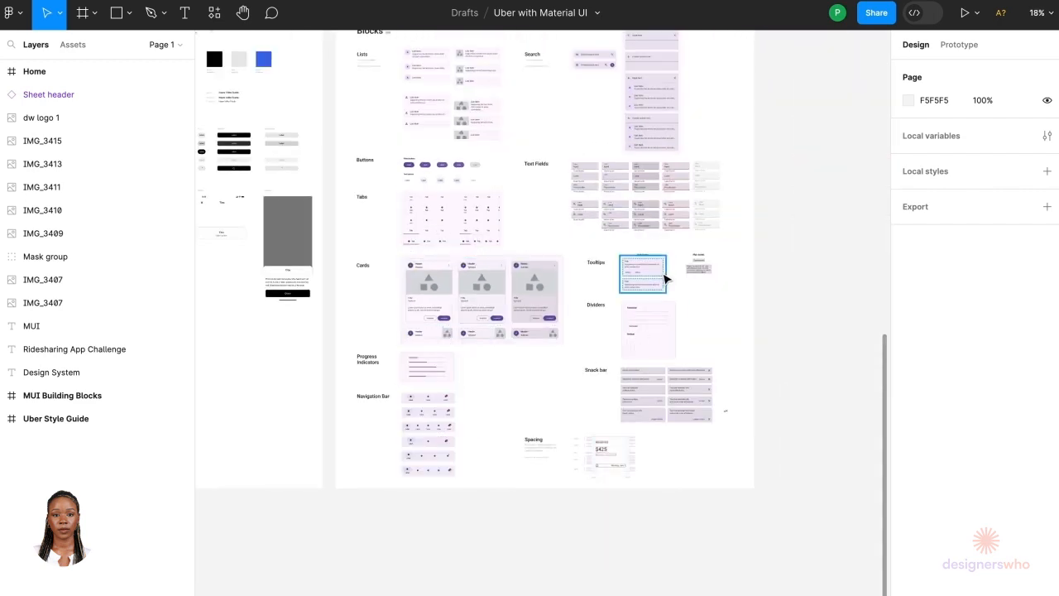
pyautogui.scroll(3, 667, 277)
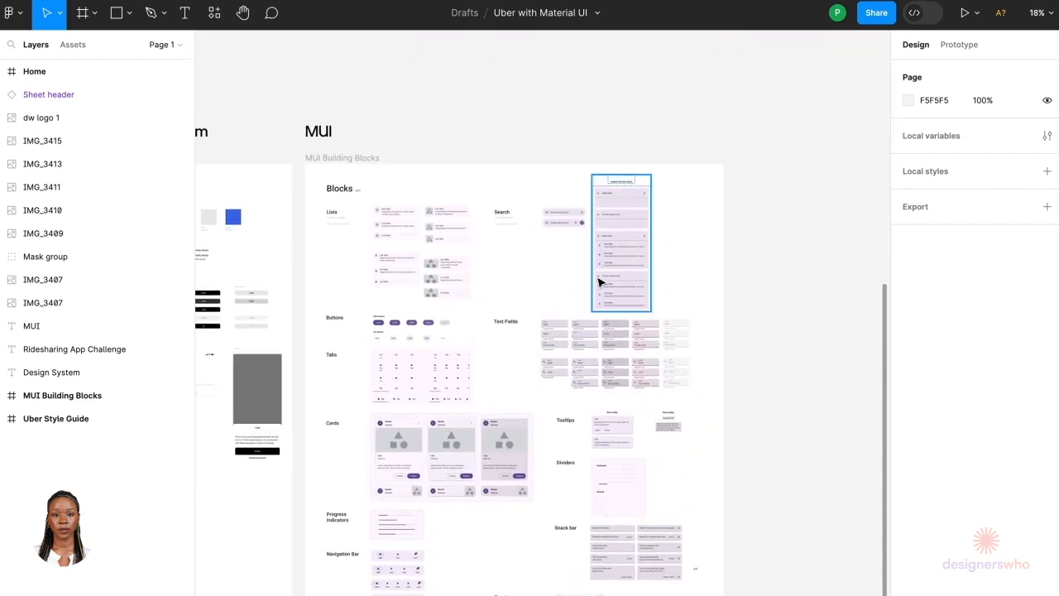
pyautogui.hscroll(-5, 598, 279)
pyautogui.scroll(3, 541, 249)
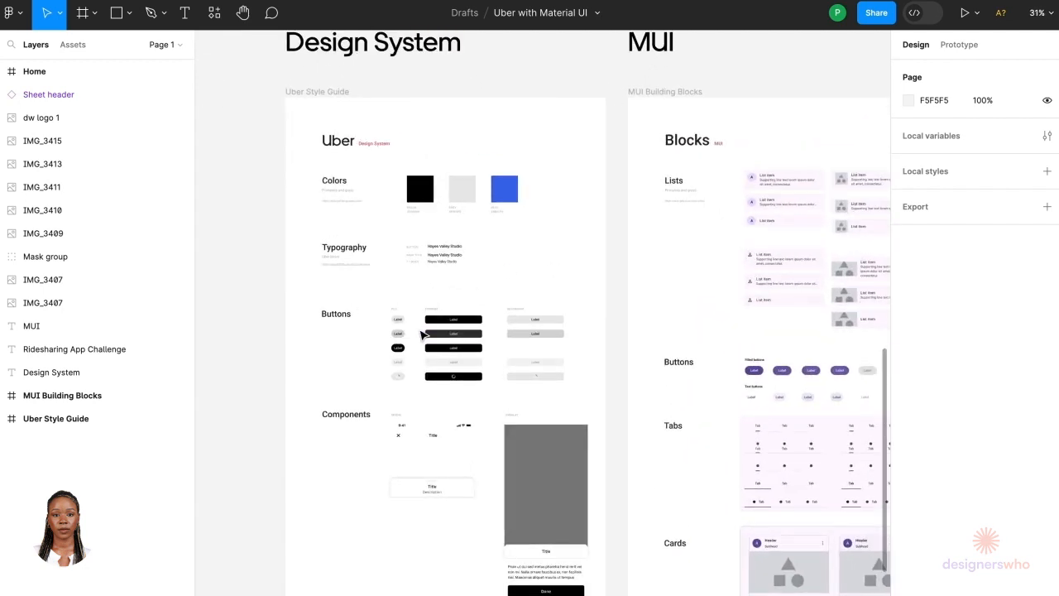
pyautogui.scroll(5, 422, 334)
pyautogui.scroll(-3, 422, 334)
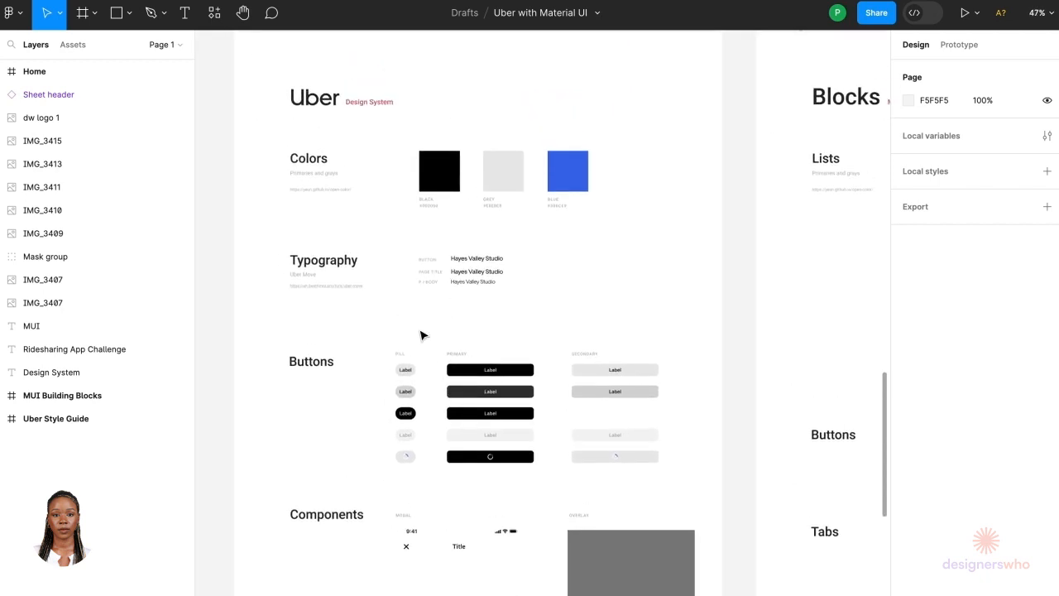
pyautogui.scroll(-3, 421, 334)
pyautogui.scroll(4, 421, 334)
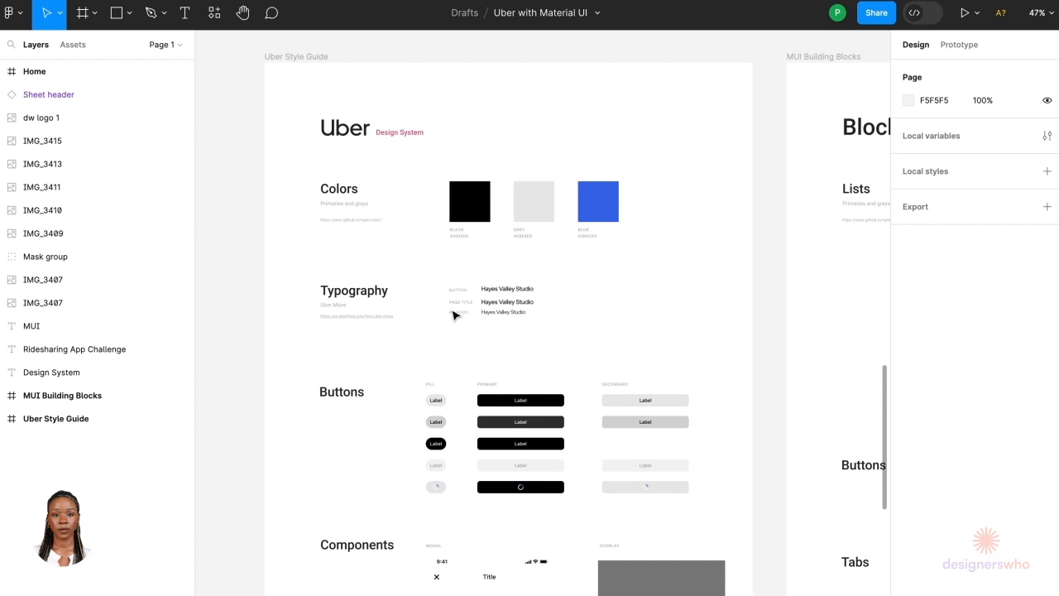
pyautogui.scroll(5, 440, 307)
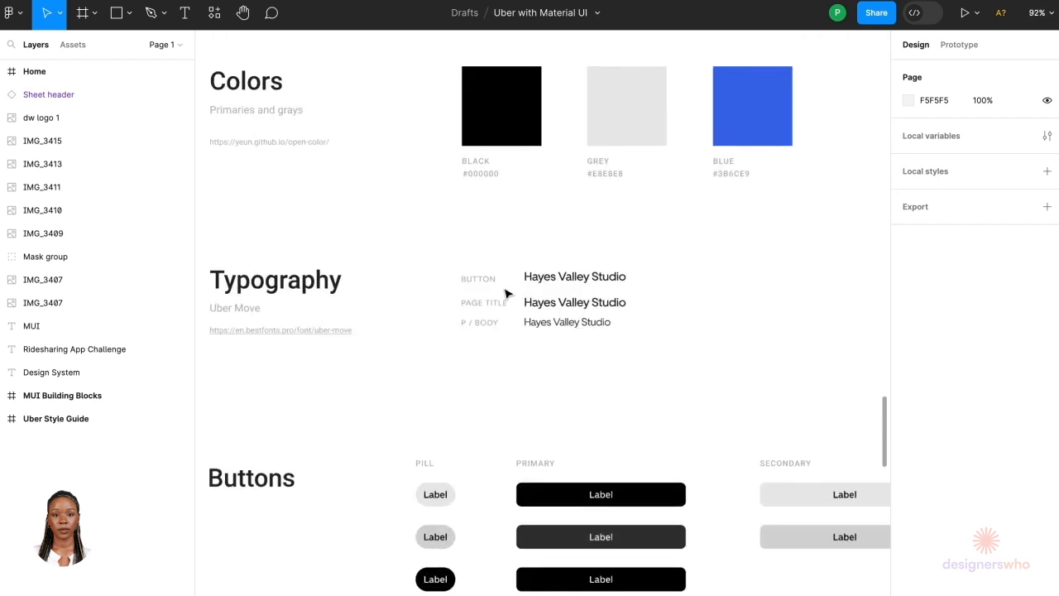
# Step: Inspect the typography text samples, buttons and components sections of the Uber Style Guide
pyautogui.click(605, 281)
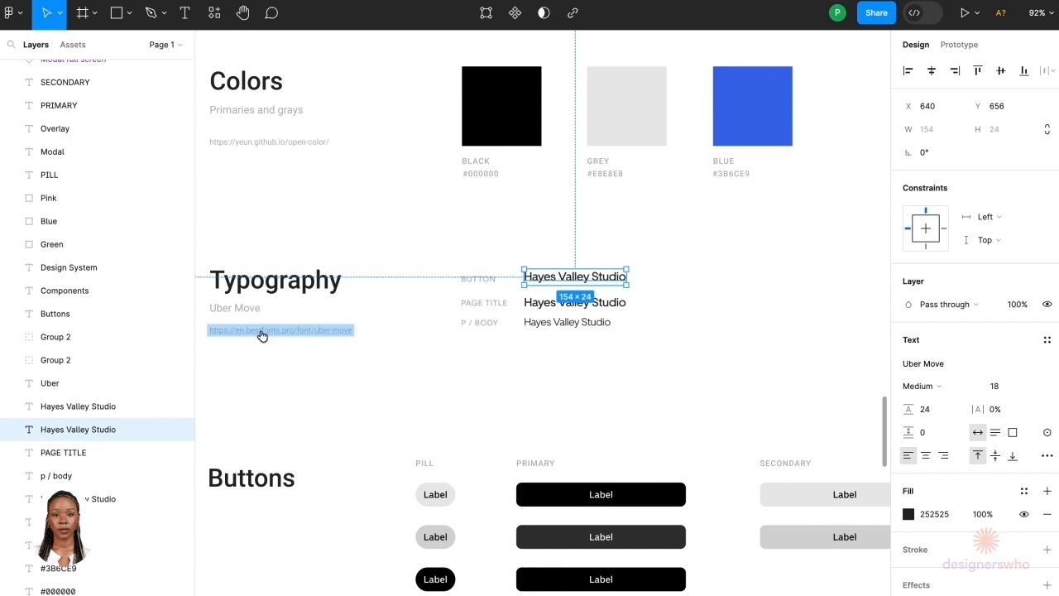
pyautogui.scroll(-5, 320, 402)
pyautogui.click(319, 402)
pyautogui.scroll(-5, 319, 402)
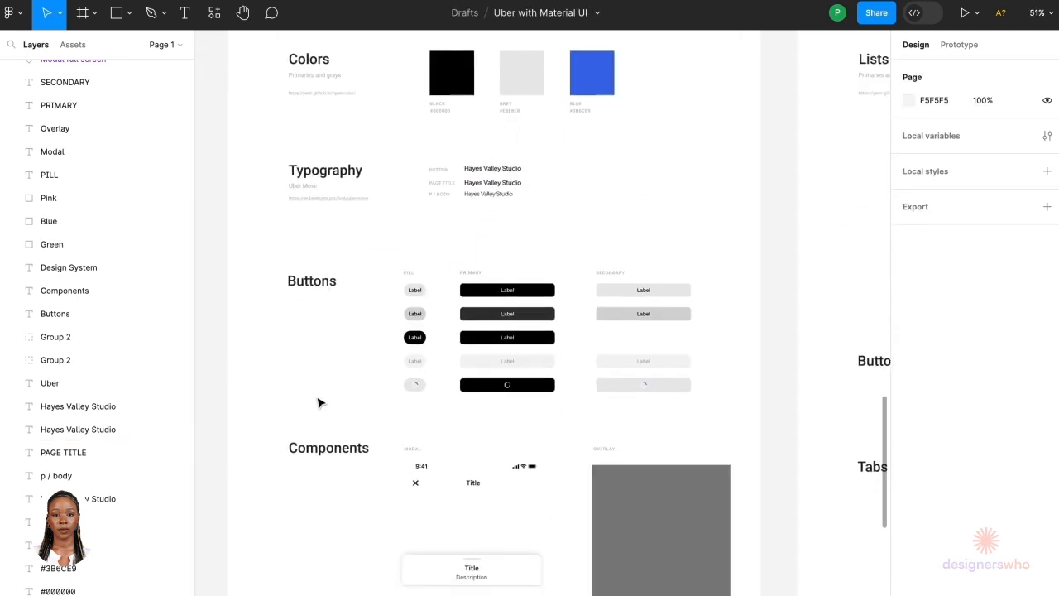
pyautogui.scroll(-4, 327, 565)
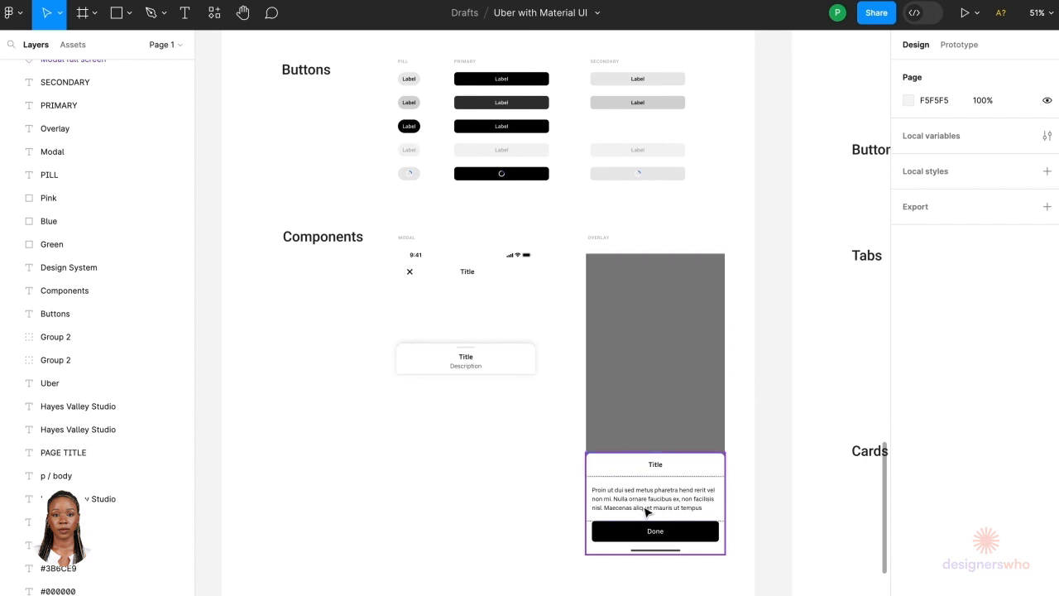
pyautogui.scroll(4, 425, 265)
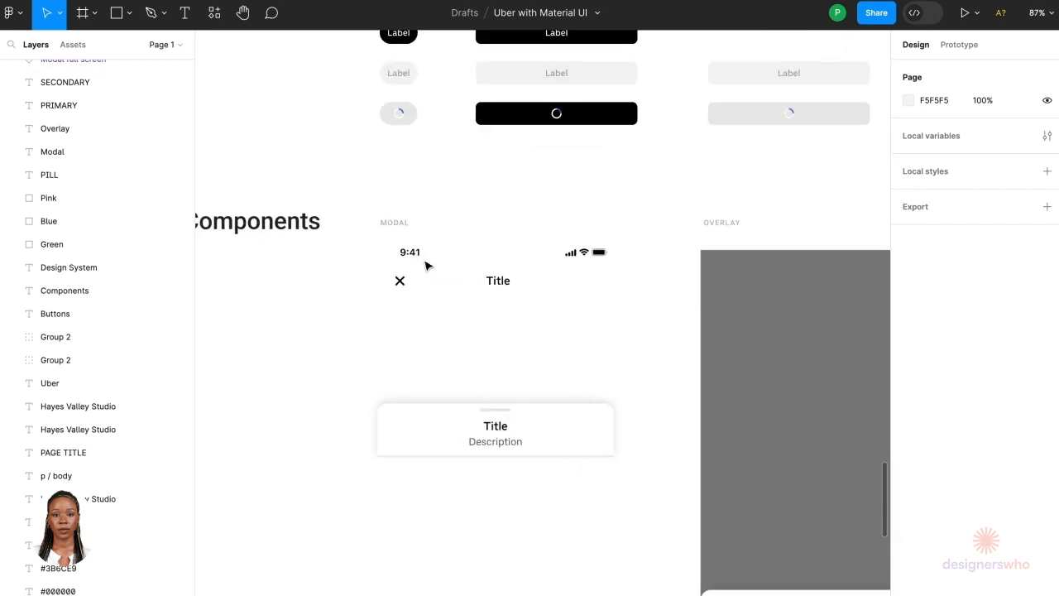
pyautogui.scroll(-6, 422, 427)
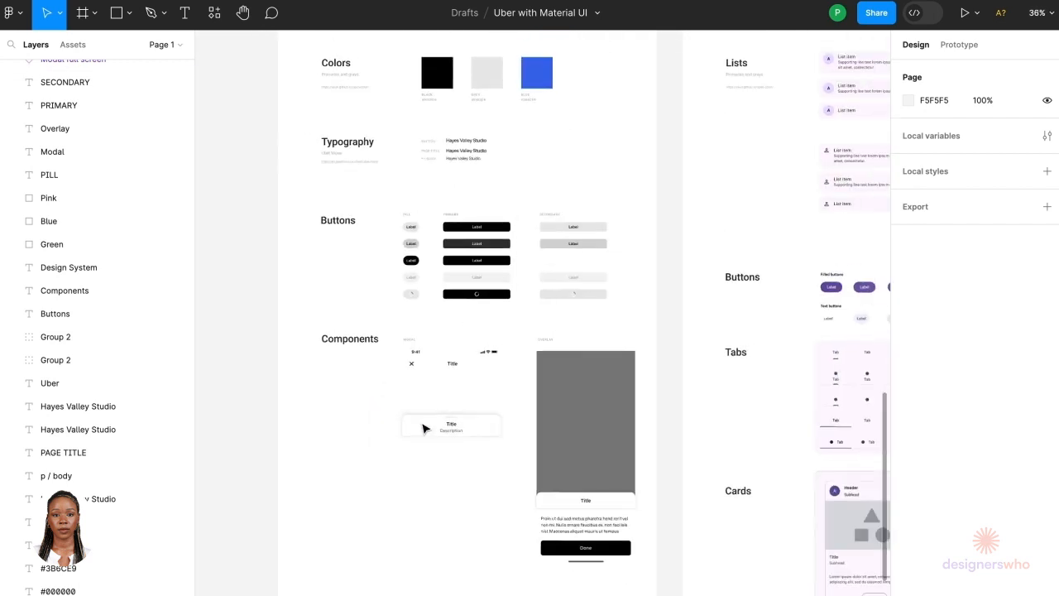
pyautogui.scroll(-3, 425, 480)
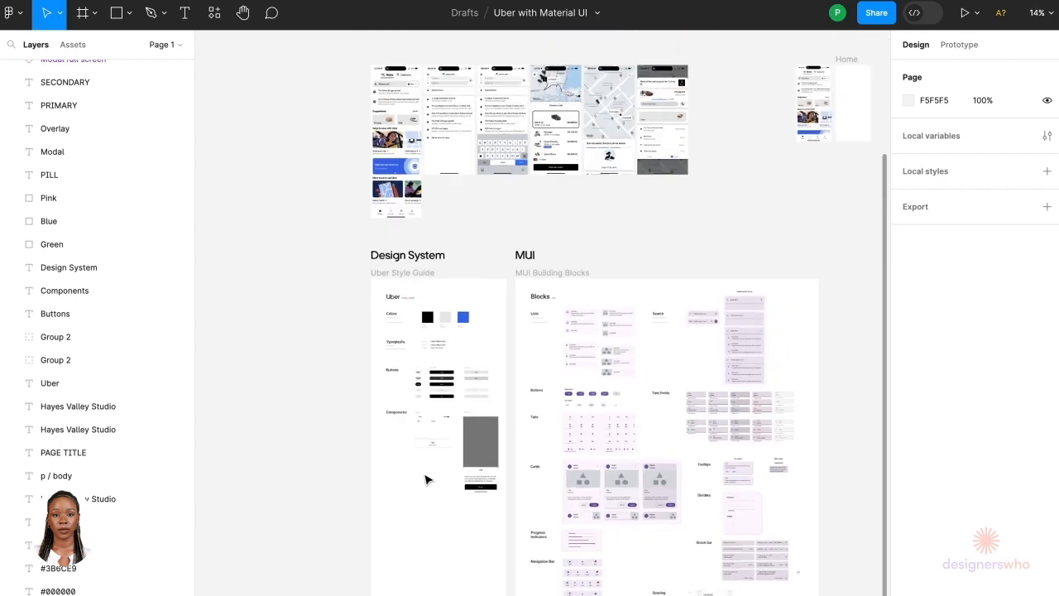
pyautogui.scroll(5, 823, 118)
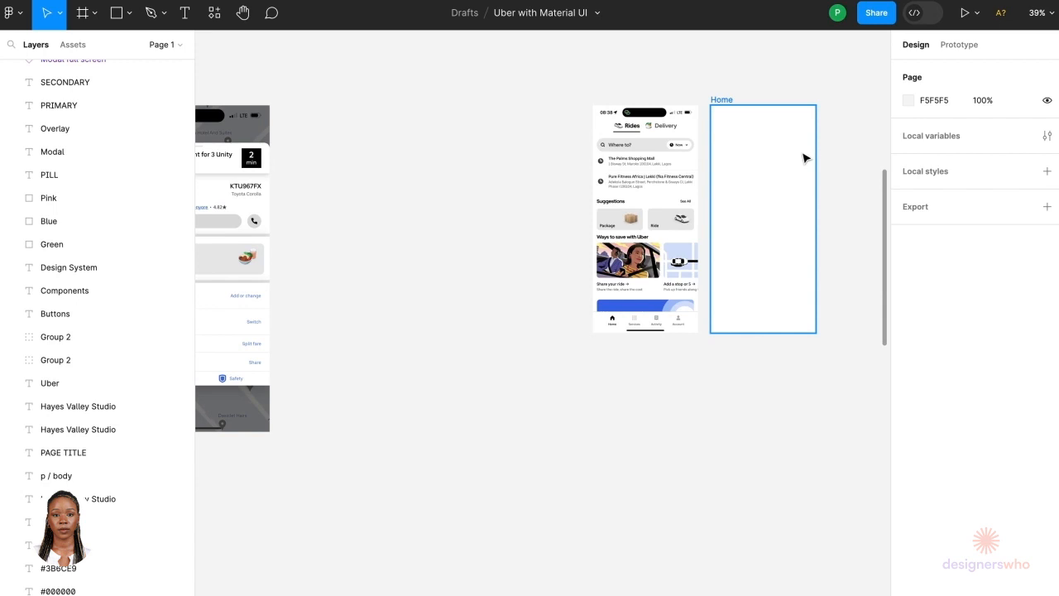
# Step: Select and copy the Fixed, Secondary, Label & Icon variant of the MUI Tabs component
pyautogui.scroll(5, 803, 158)
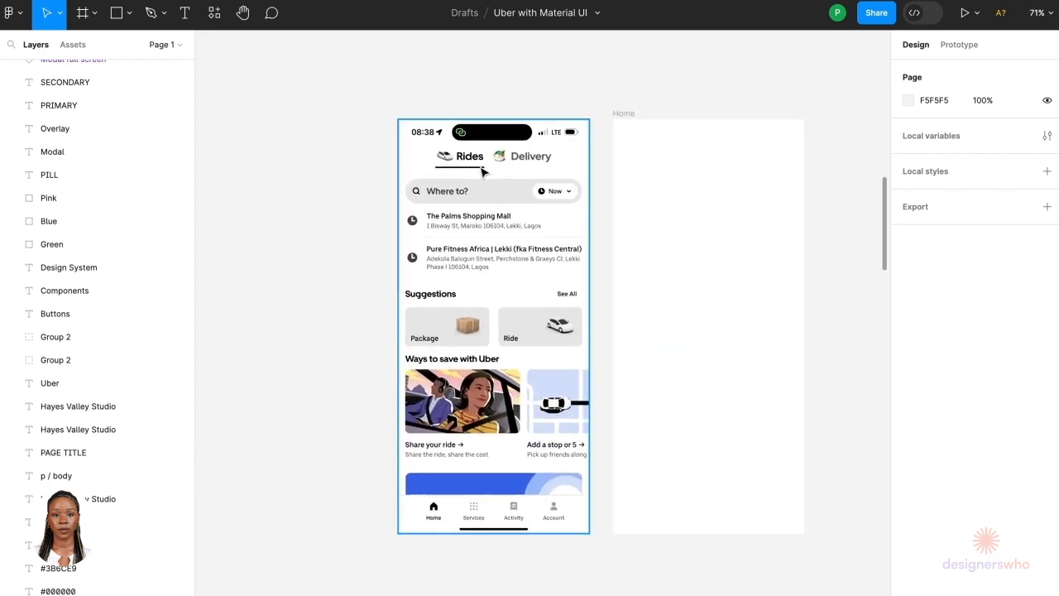
pyautogui.scroll(1, 540, 163)
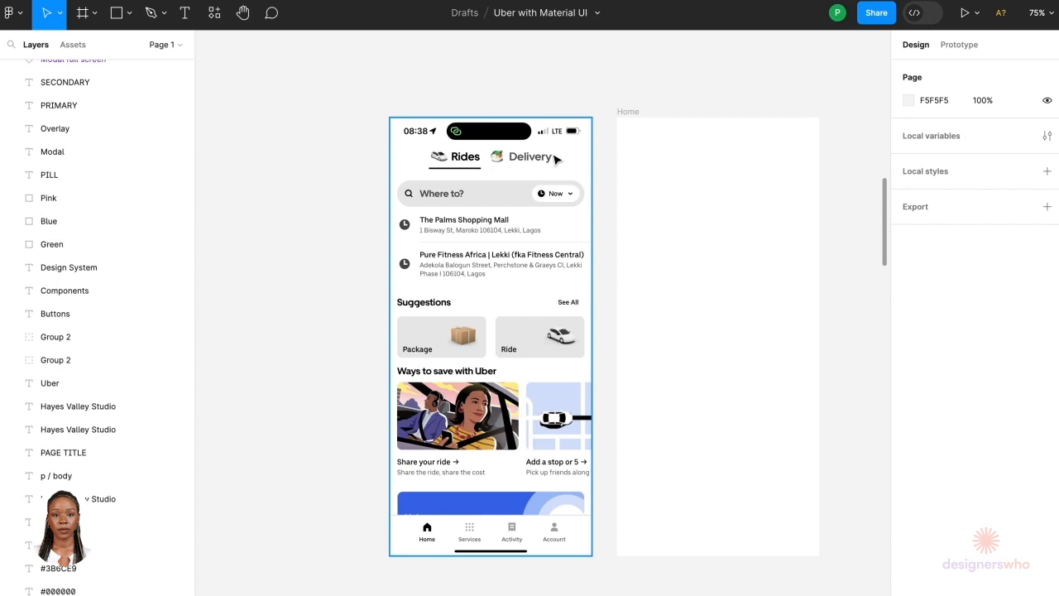
pyautogui.scroll(-5, 539, 338)
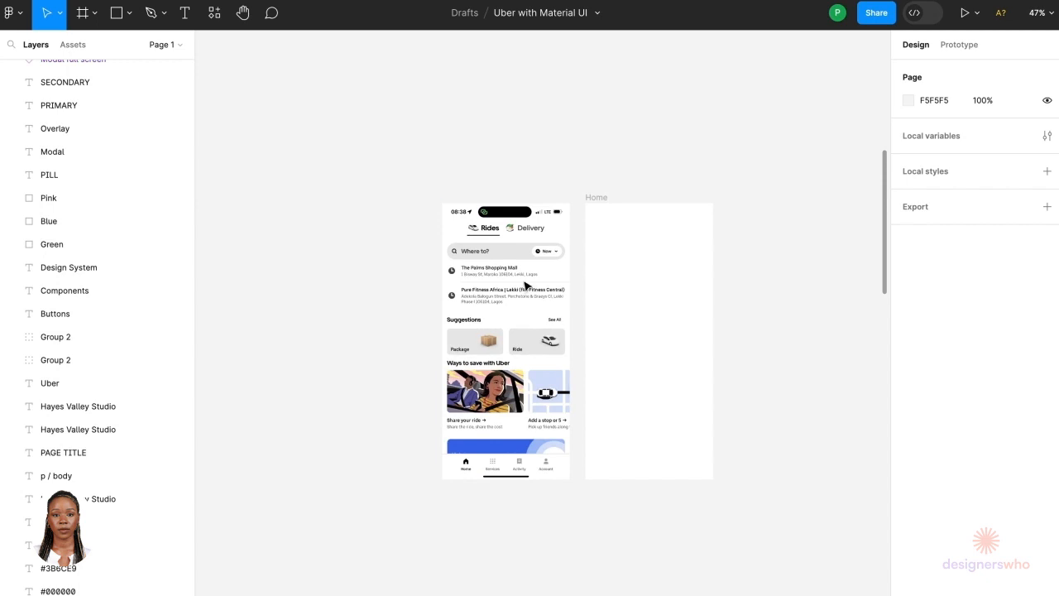
pyautogui.scroll(-5, 522, 258)
pyautogui.scroll(-10, 523, 258)
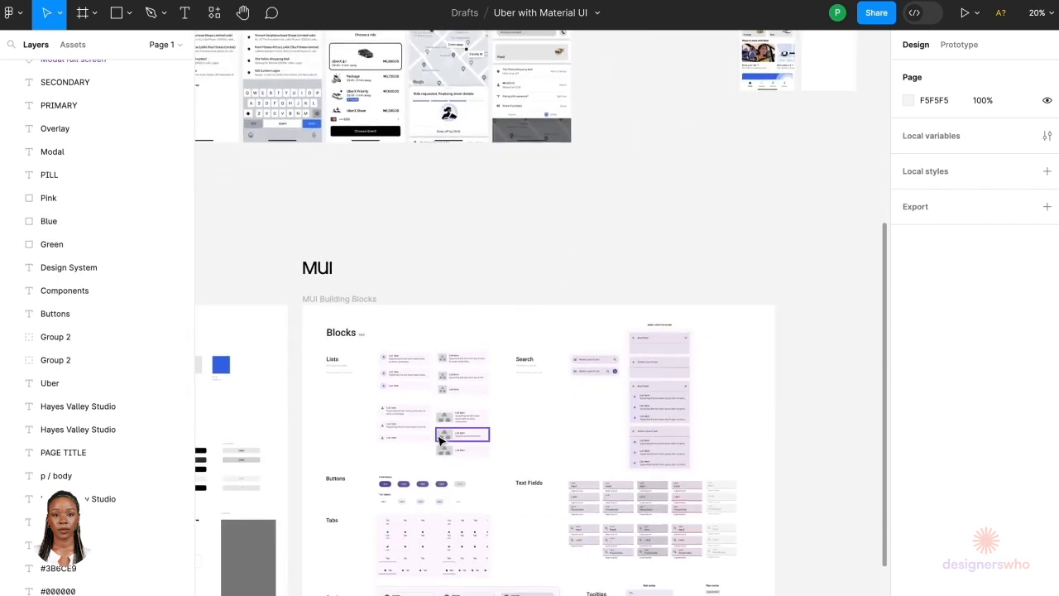
pyautogui.scroll(5, 395, 427)
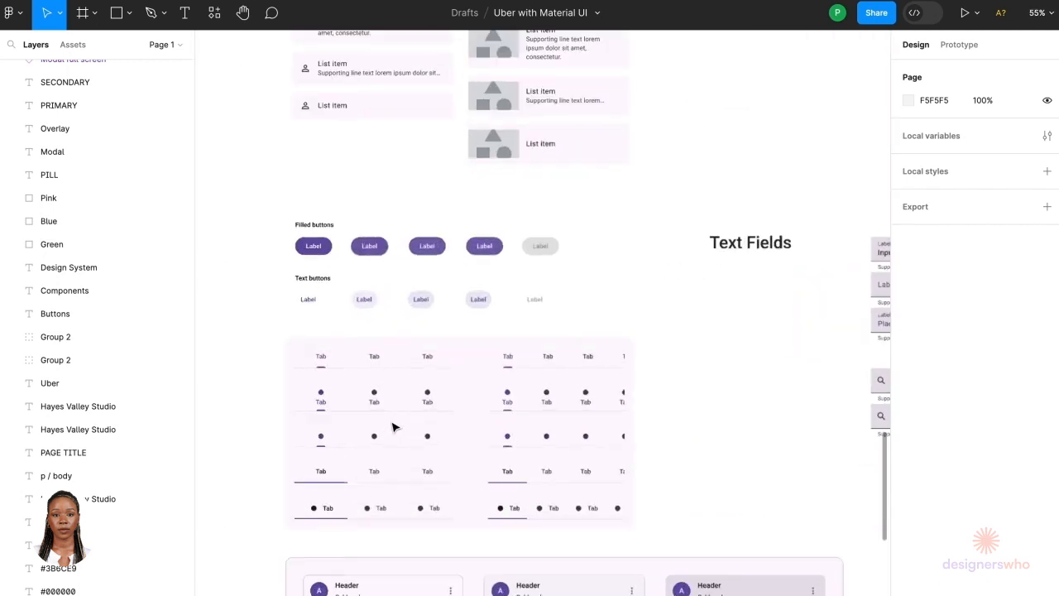
pyautogui.hscroll(-2, 392, 426)
pyautogui.scroll(-1, 393, 426)
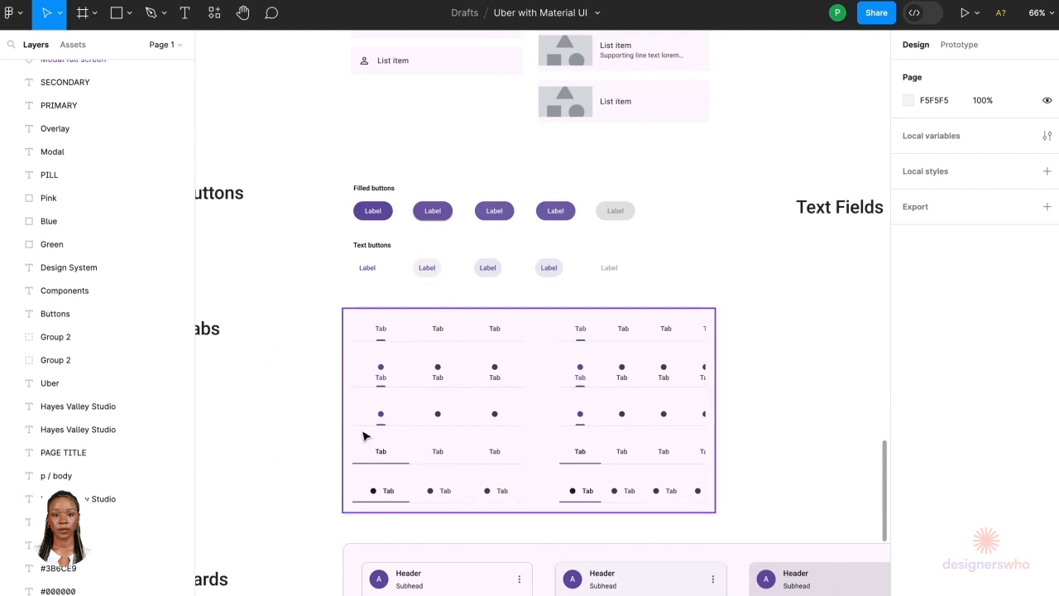
pyautogui.click(360, 382)
pyautogui.scroll(4, 359, 381)
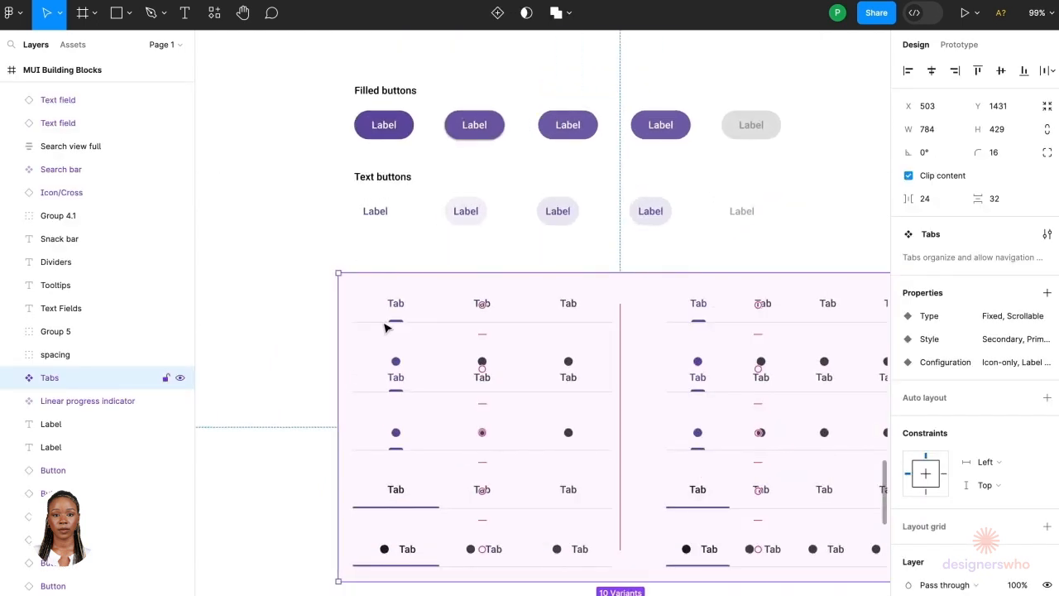
pyautogui.click(382, 323)
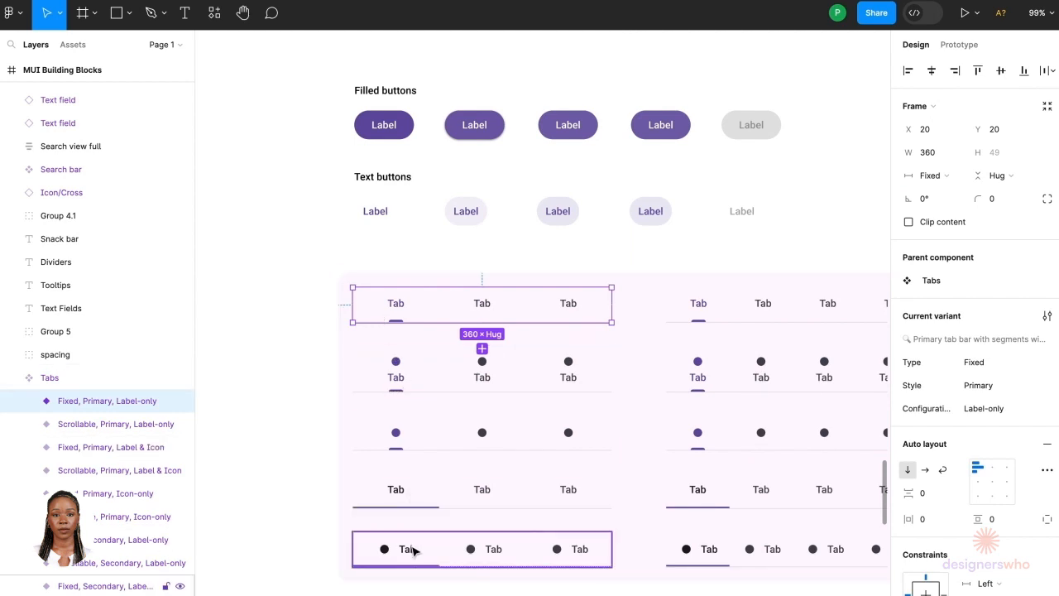
pyautogui.click(414, 550)
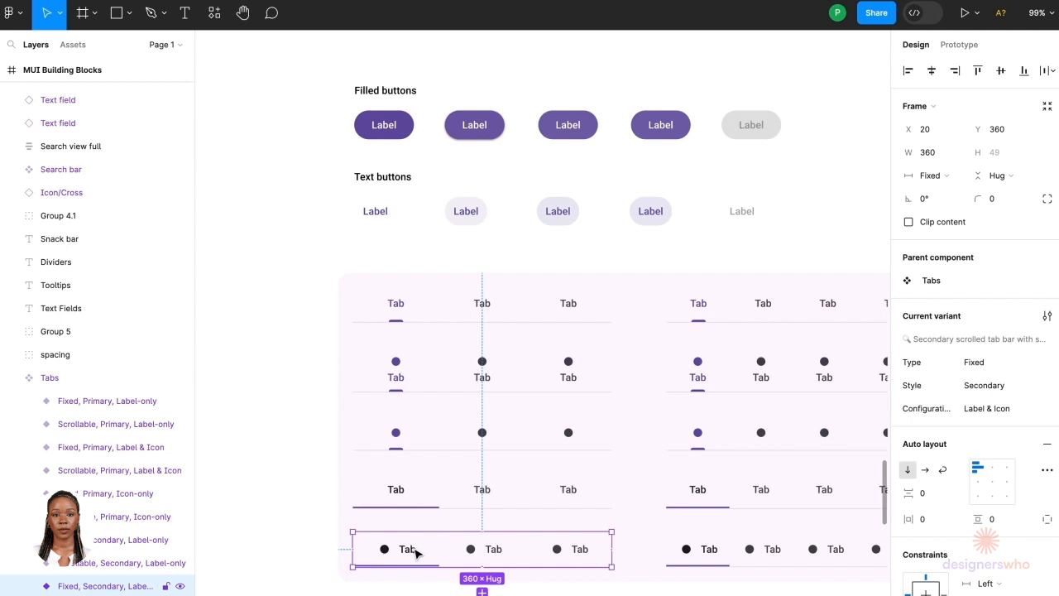
pyautogui.scroll(-10, 414, 550)
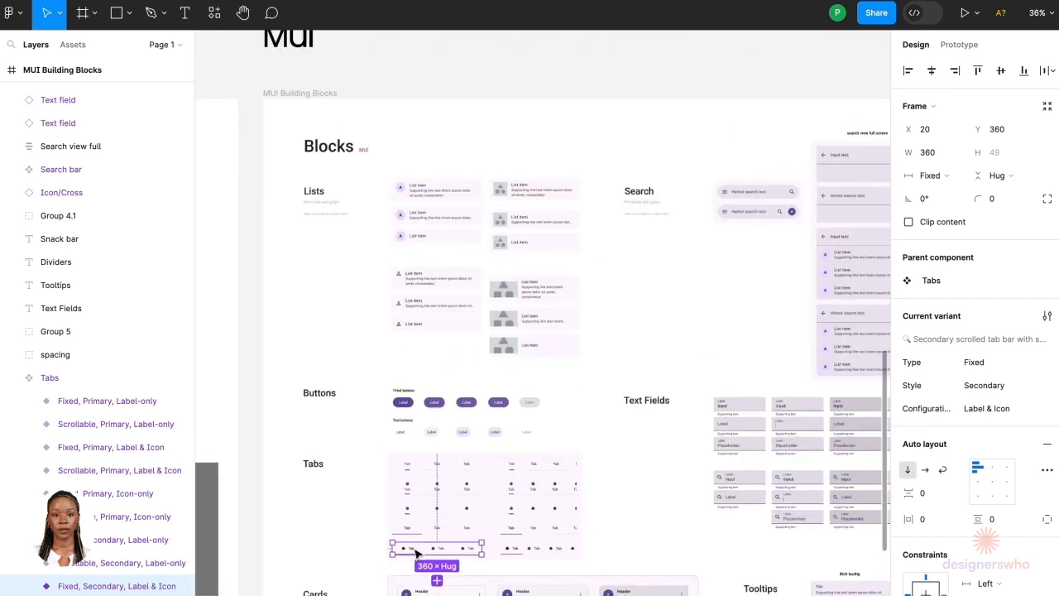
# Step: Add a layout grid to the Home frame and switch its type to Columns
pyautogui.scroll(3, 614, 381)
pyautogui.scroll(5, 681, 322)
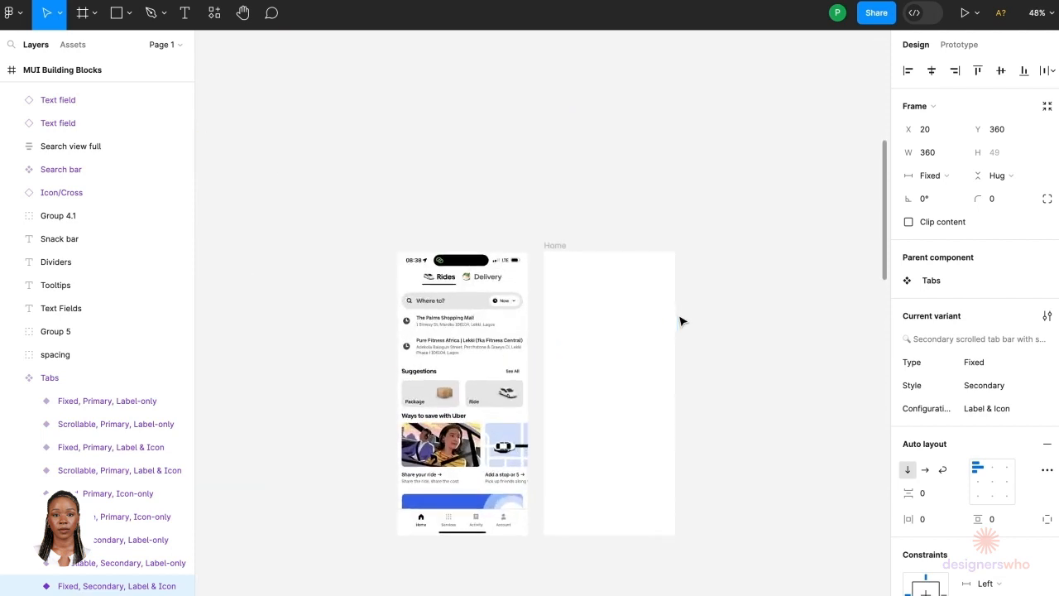
pyautogui.click(638, 304)
pyautogui.scroll(3, 609, 313)
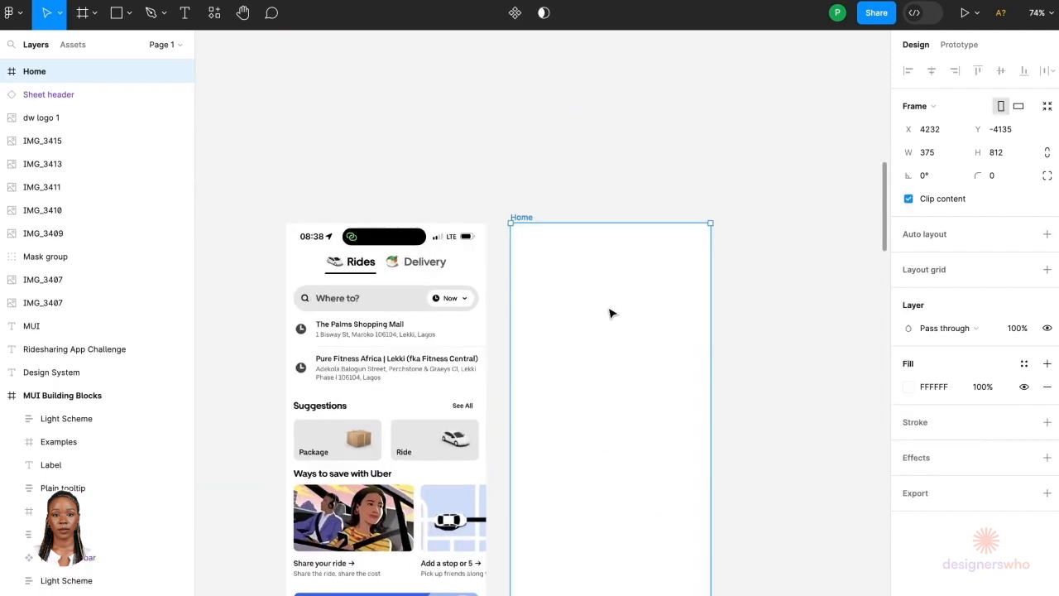
pyautogui.click(1047, 270)
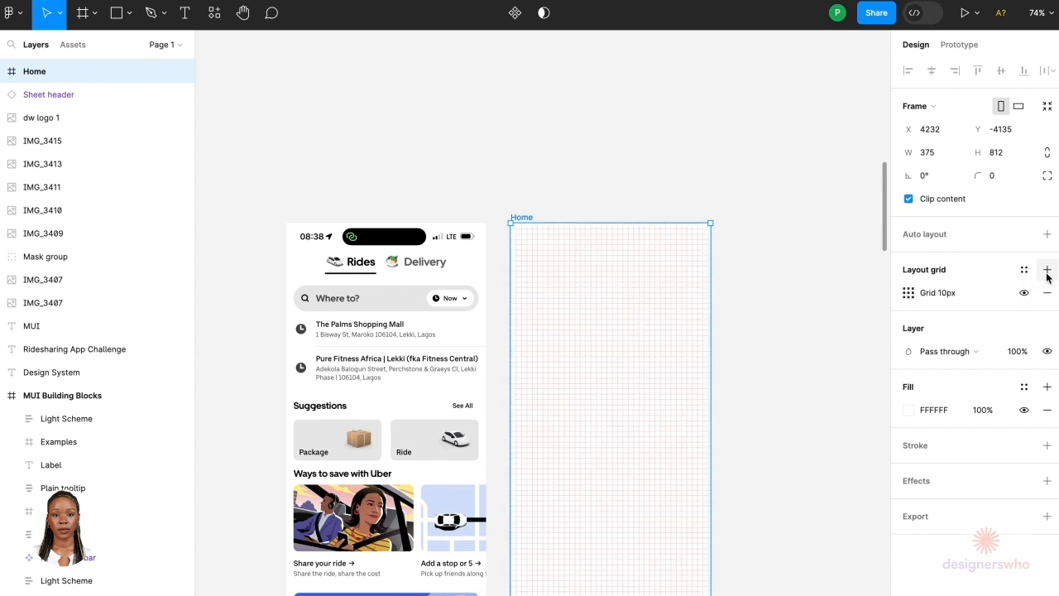
pyautogui.click(910, 294)
pyautogui.click(768, 296)
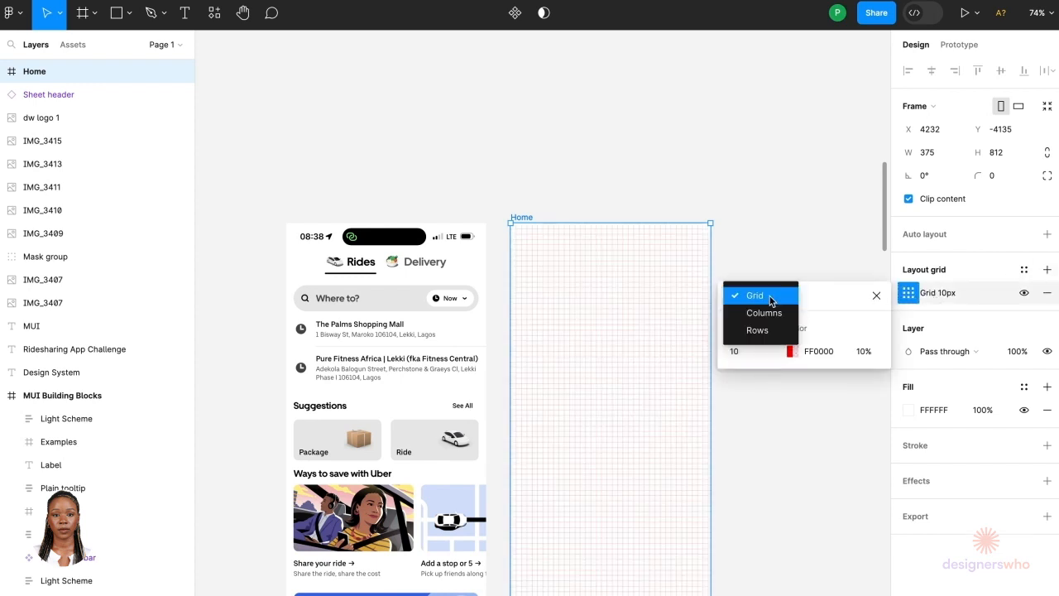
pyautogui.click(772, 312)
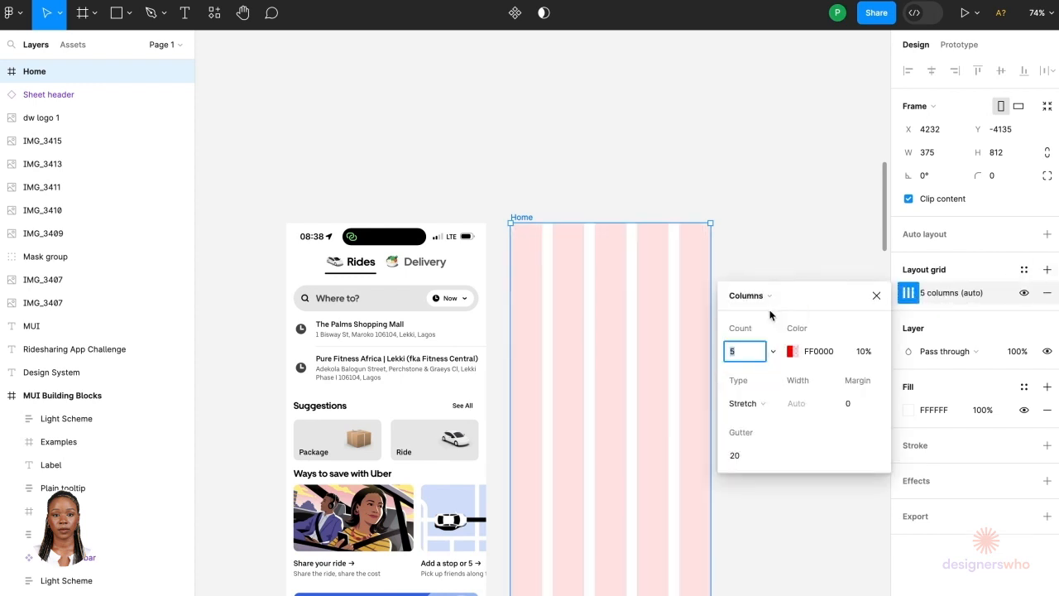
pyautogui.click(876, 295)
# Step: Paste the tab bar into the Home frame and move it up near the top of the screen
pyautogui.keyDown('ctrl'); pyautogui.scroll(3, 505, 367); pyautogui.keyUp('ctrl')
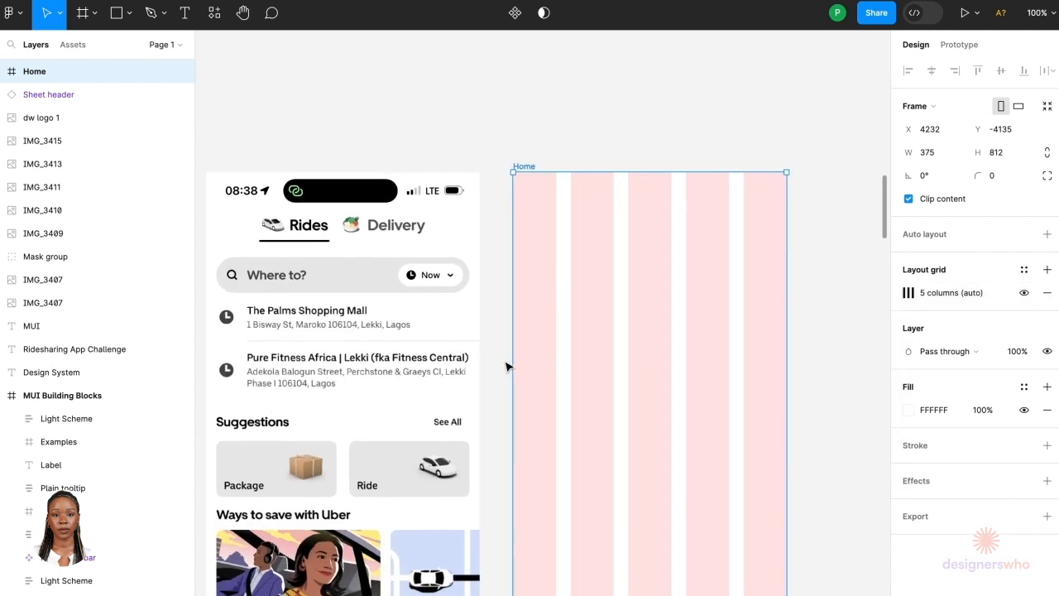
pyautogui.hotkey('ctrl', 'v')
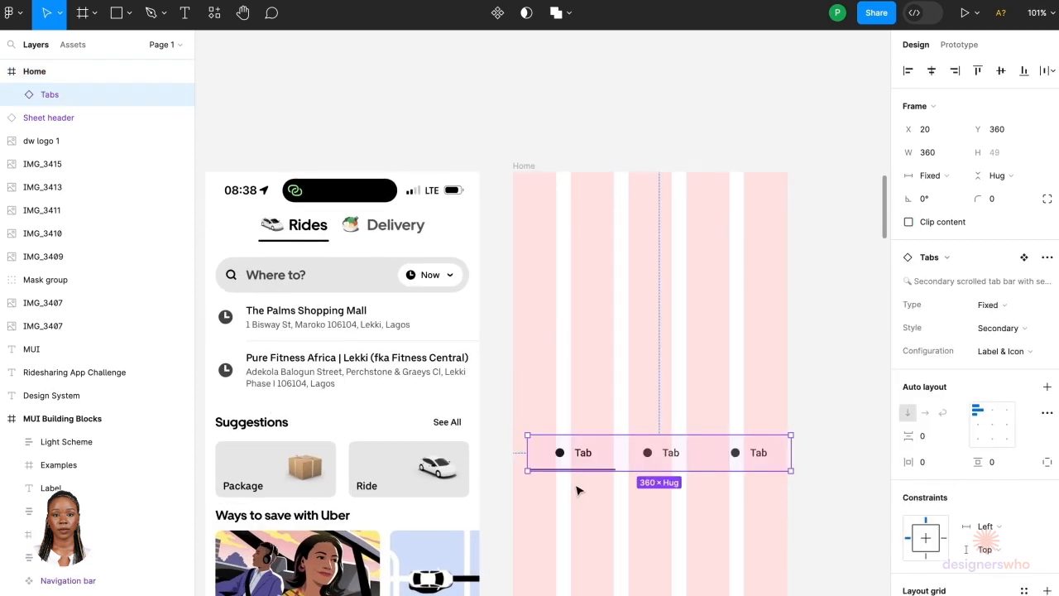
pyautogui.moveTo(608, 457); pyautogui.dragTo(600, 241)
pyautogui.click(602, 97)
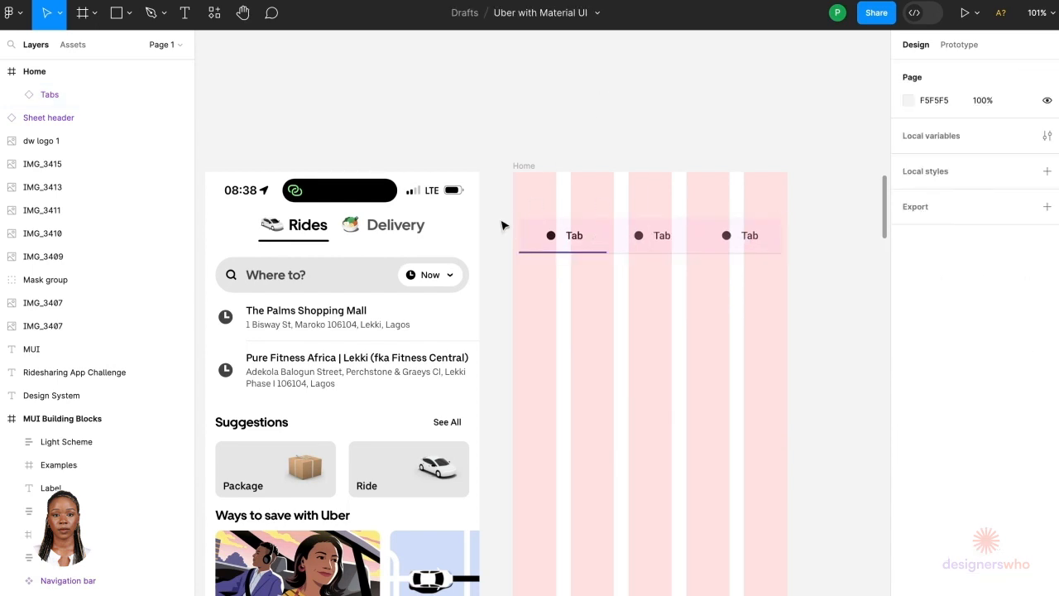
# Step: Copy the status bar from the style guide's modal component and paste it into the top of the Home frame
pyautogui.scroll(-5, 449, 198)
pyautogui.scroll(-3, 398, 318)
pyautogui.scroll(-5, 399, 314)
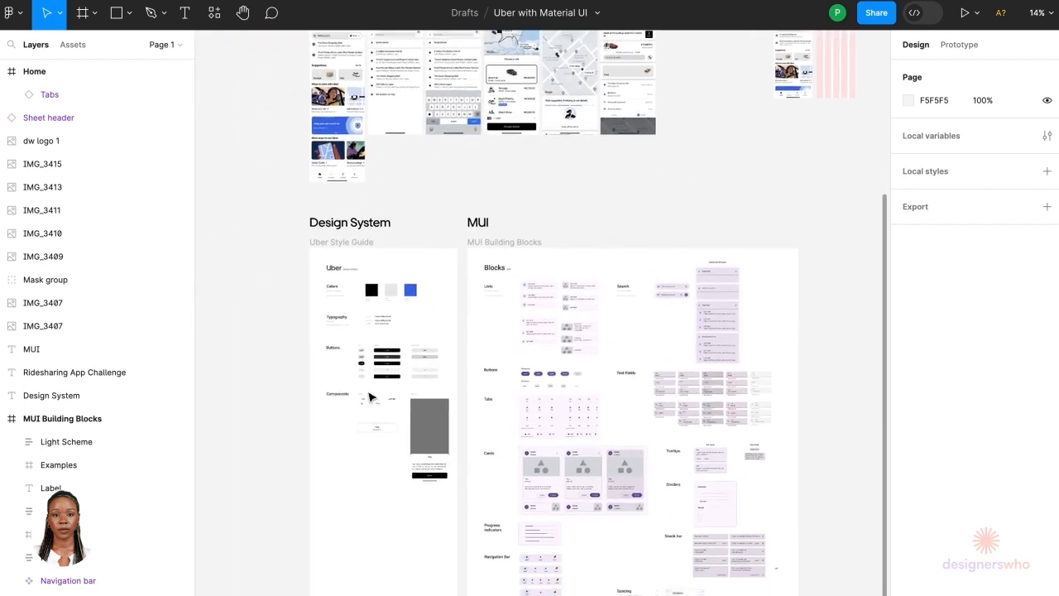
pyautogui.scroll(8, 378, 389)
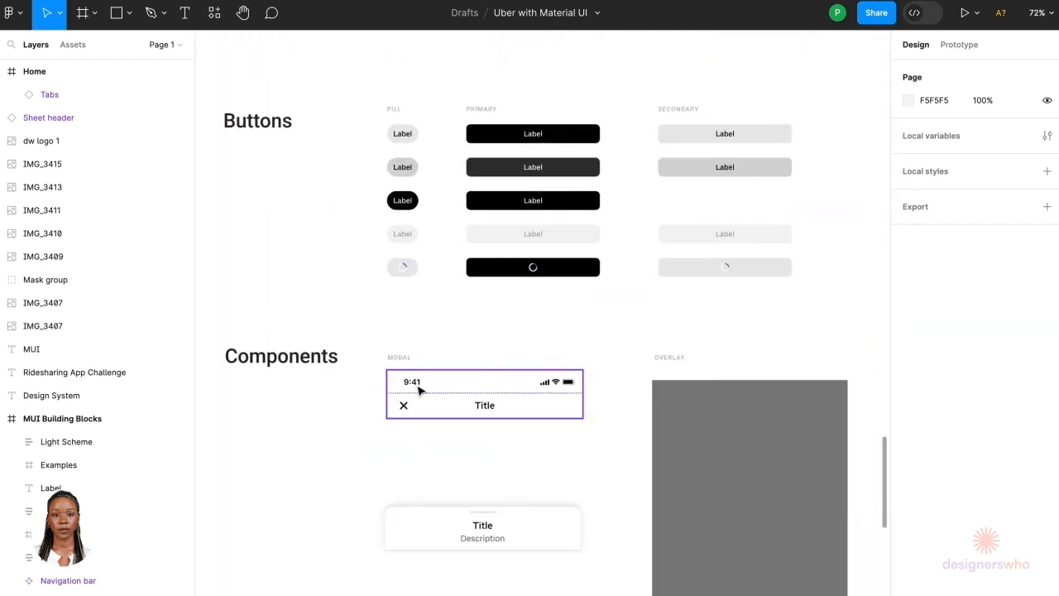
pyautogui.click(420, 389)
pyautogui.click(419, 390)
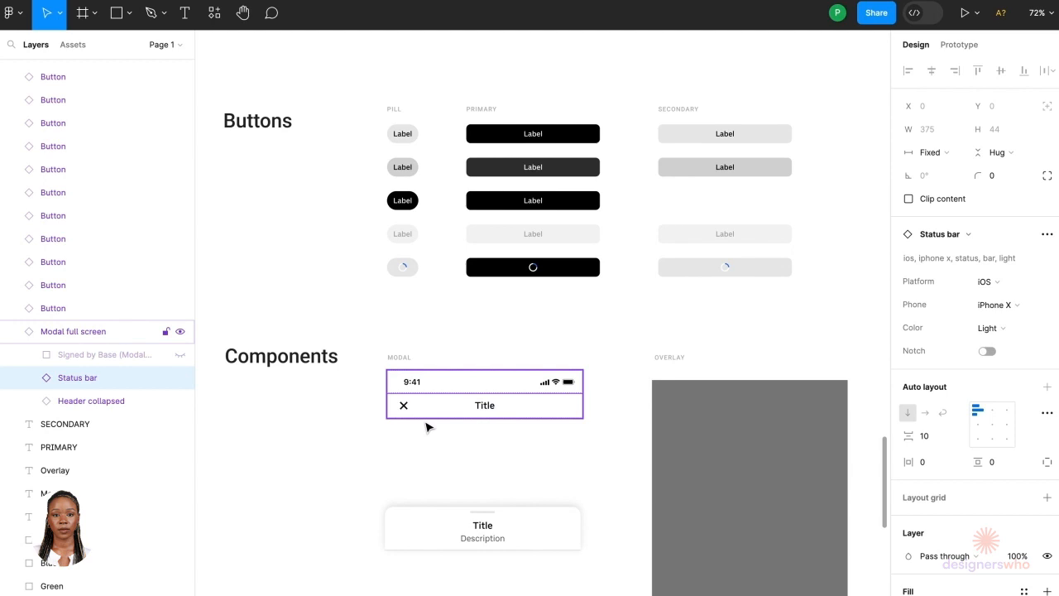
pyautogui.scroll(-6, 426, 426)
pyautogui.scroll(4, 429, 426)
pyautogui.hscroll(4, 429, 425)
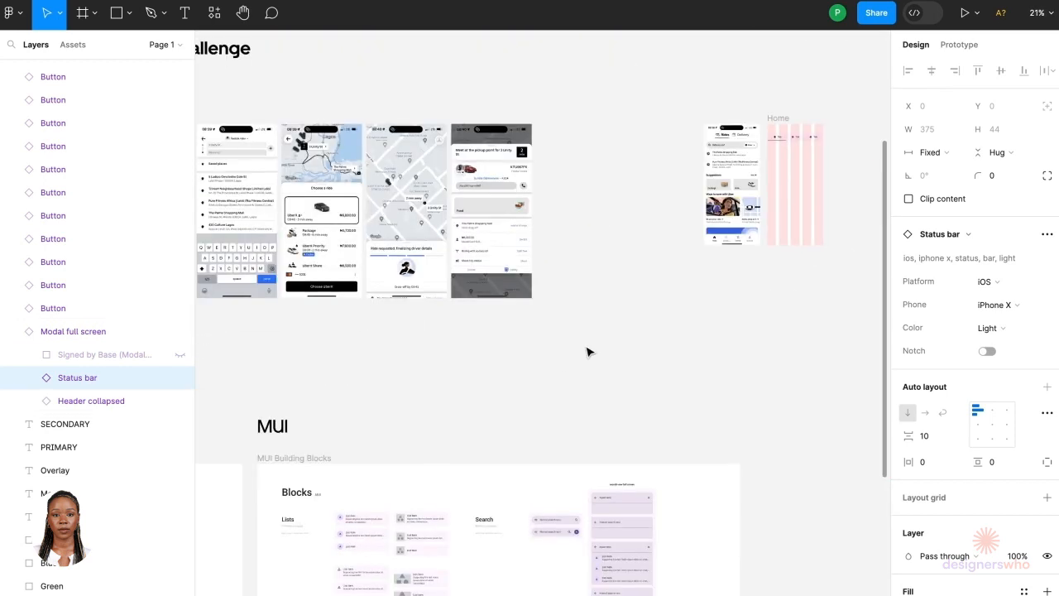
pyautogui.hscroll(5, 596, 331)
pyautogui.scroll(8, 662, 140)
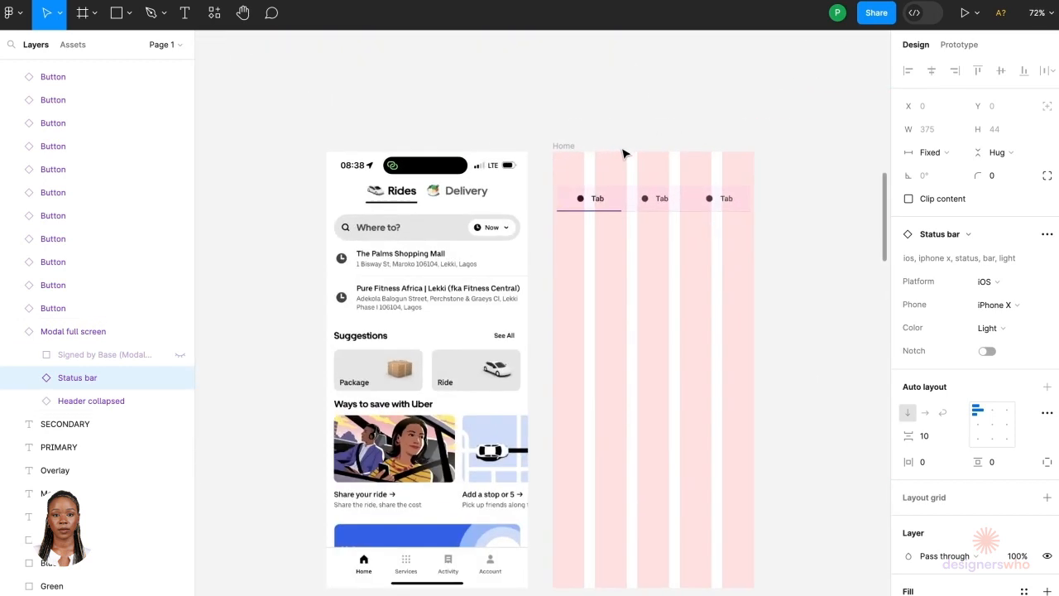
pyautogui.scroll(1, 625, 154)
pyautogui.click(565, 147)
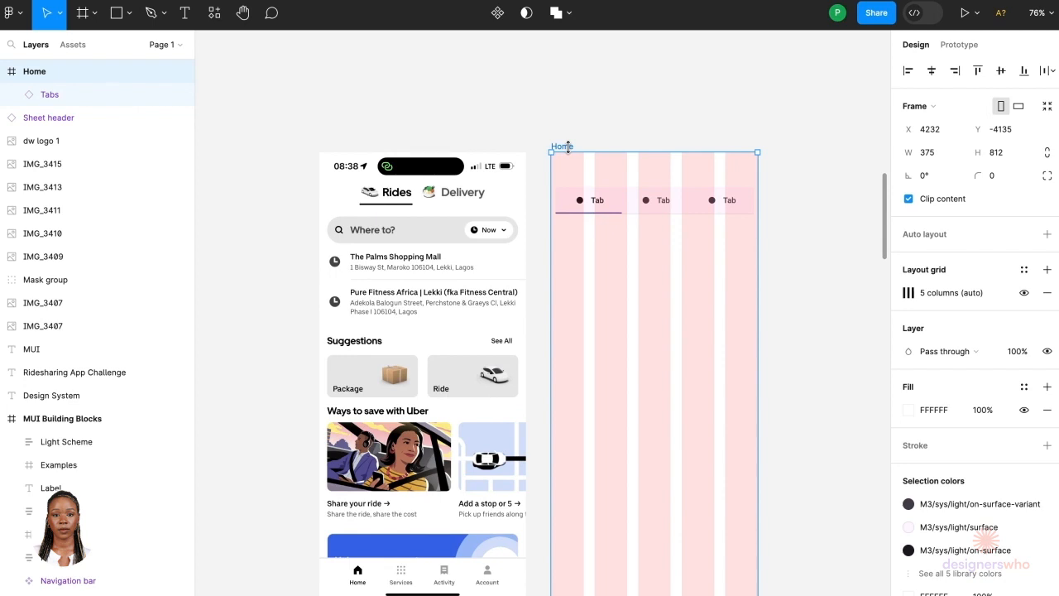
pyautogui.hotkey('ctrl', 'v')
pyautogui.scroll(5, 625, 195)
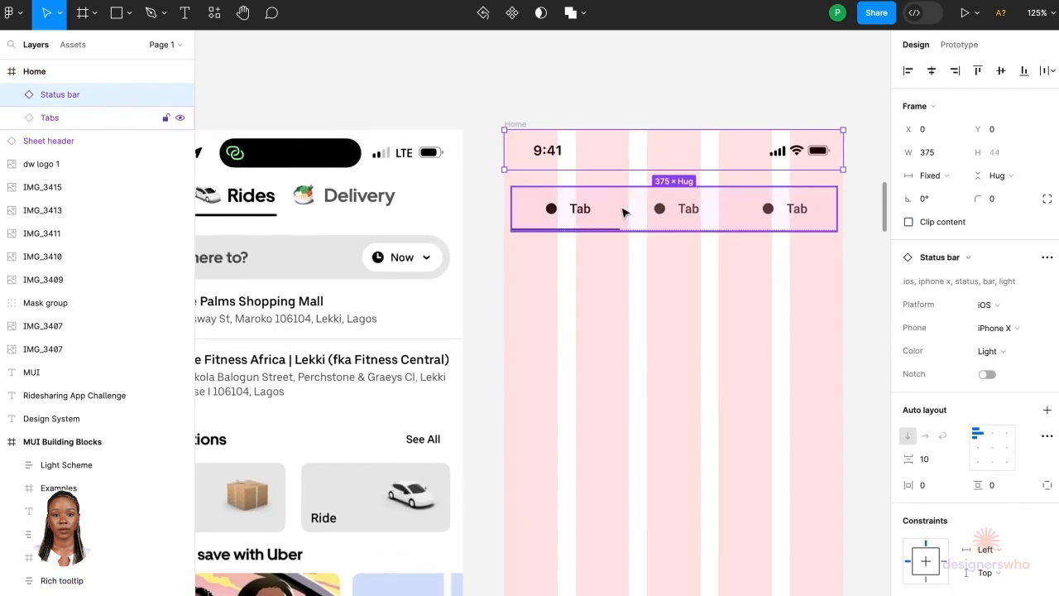
# Step: Move the tab bar down below the status bar and detach it from its component instance
pyautogui.click(593, 274)
pyautogui.click(602, 217)
pyautogui.moveTo(602, 216); pyautogui.dragTo(604, 305)
pyautogui.rightClick(609, 297)
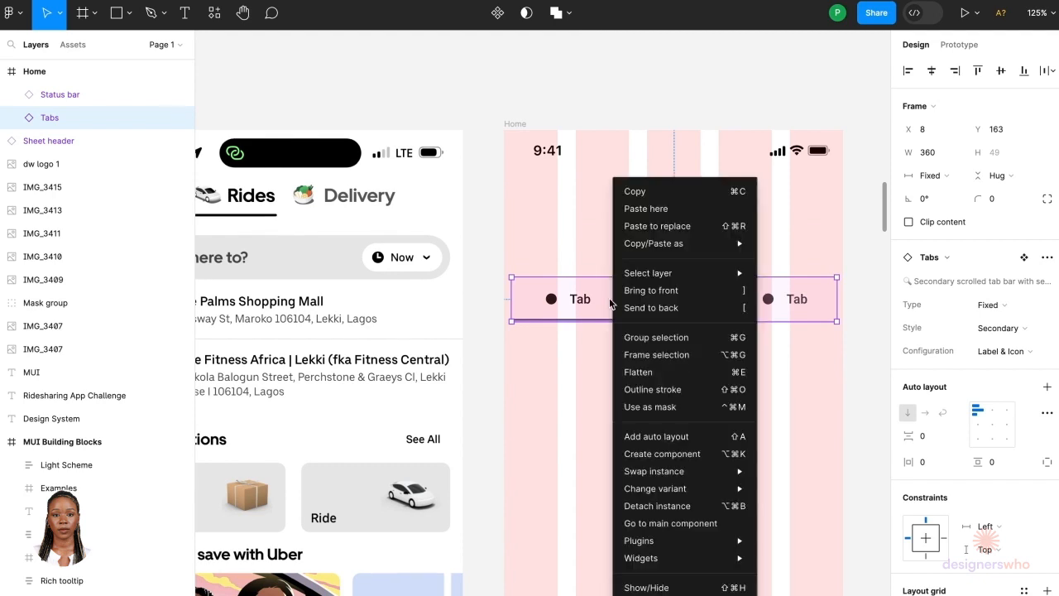
pyautogui.click(640, 506)
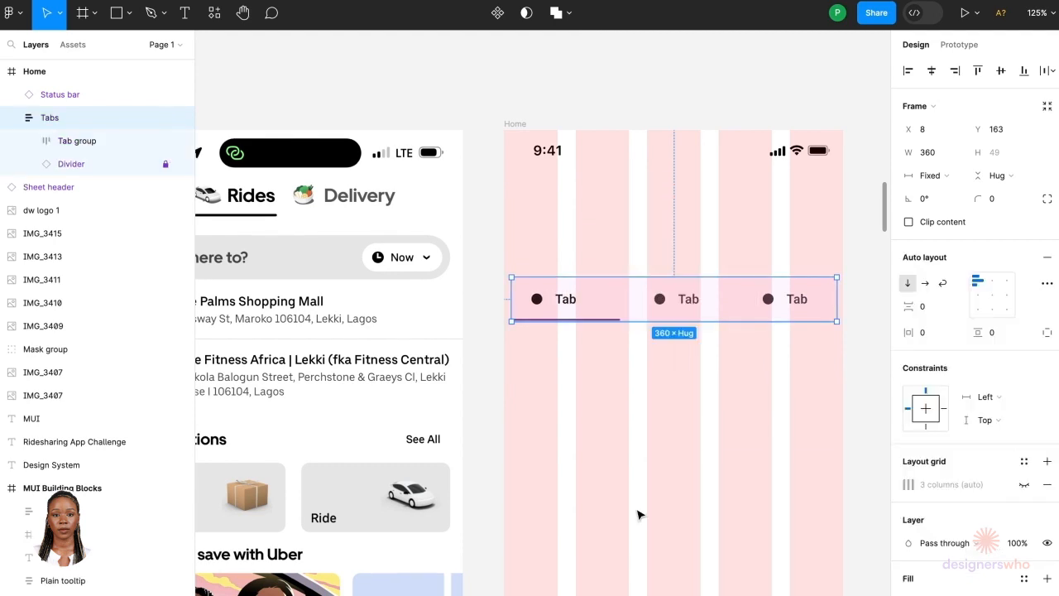
# Step: Try stretching the tab bar to the full 375 px frame width, then undo the resize
pyautogui.click(628, 345)
pyautogui.doubleClick(632, 308)
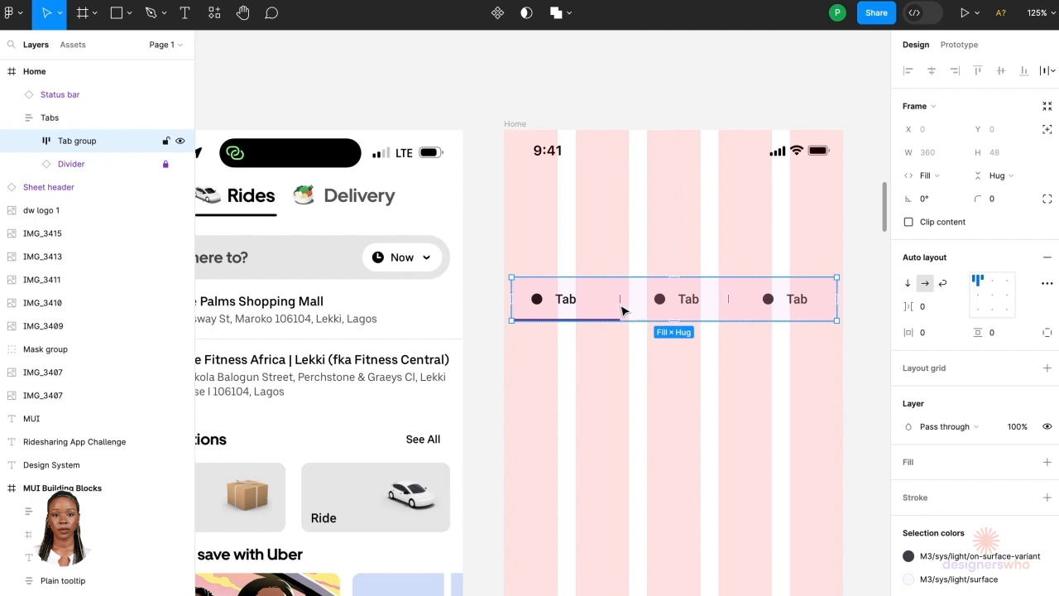
pyautogui.scroll(-3, 567, 359)
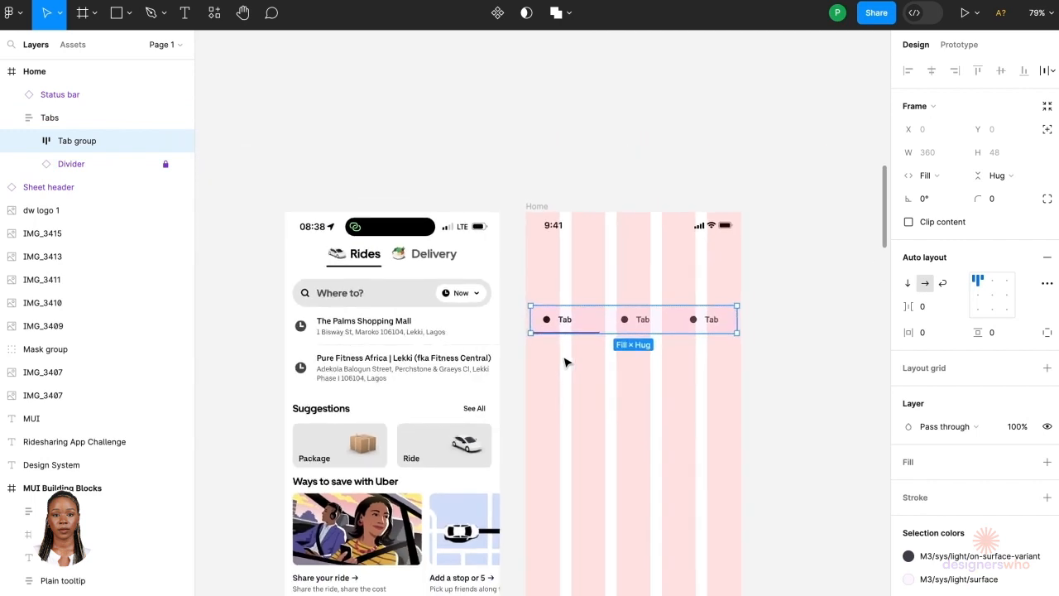
pyautogui.scroll(2, 582, 289)
pyautogui.click(541, 267)
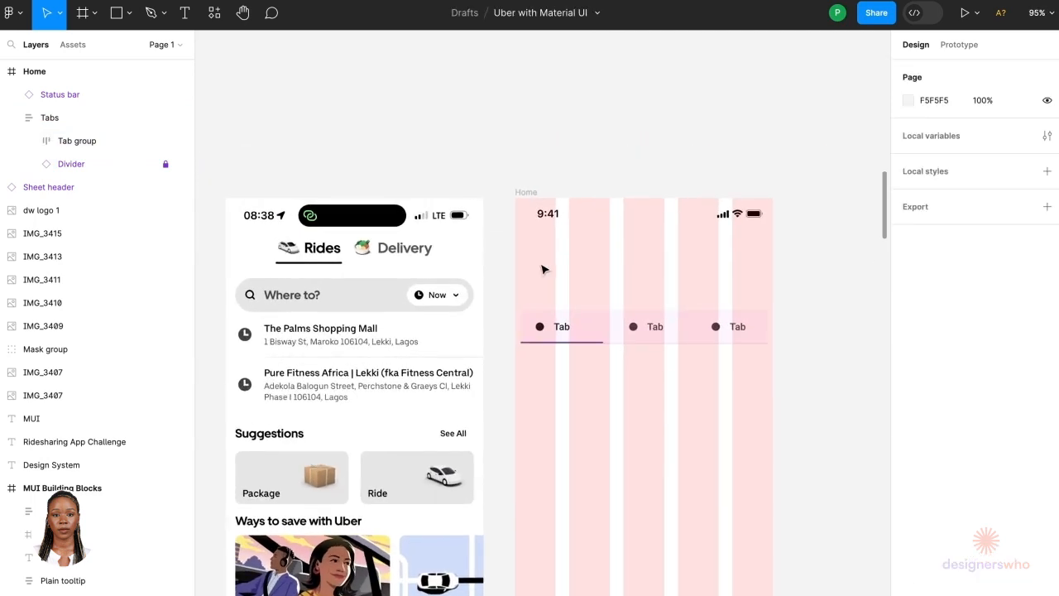
pyautogui.click(648, 335)
pyautogui.scroll(5, 724, 322)
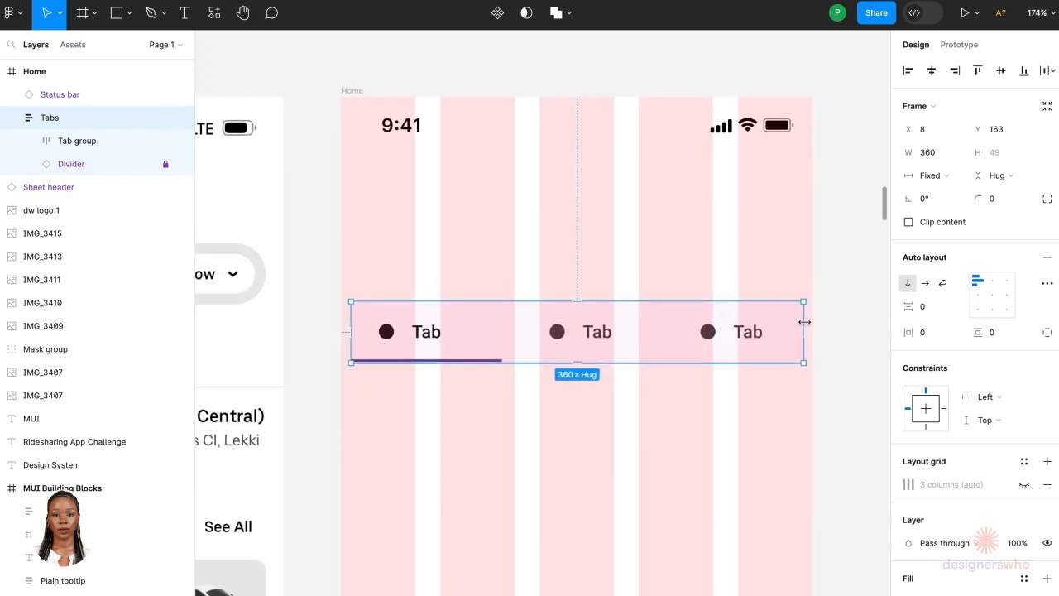
pyautogui.moveTo(804, 322); pyautogui.dragTo(812, 322)
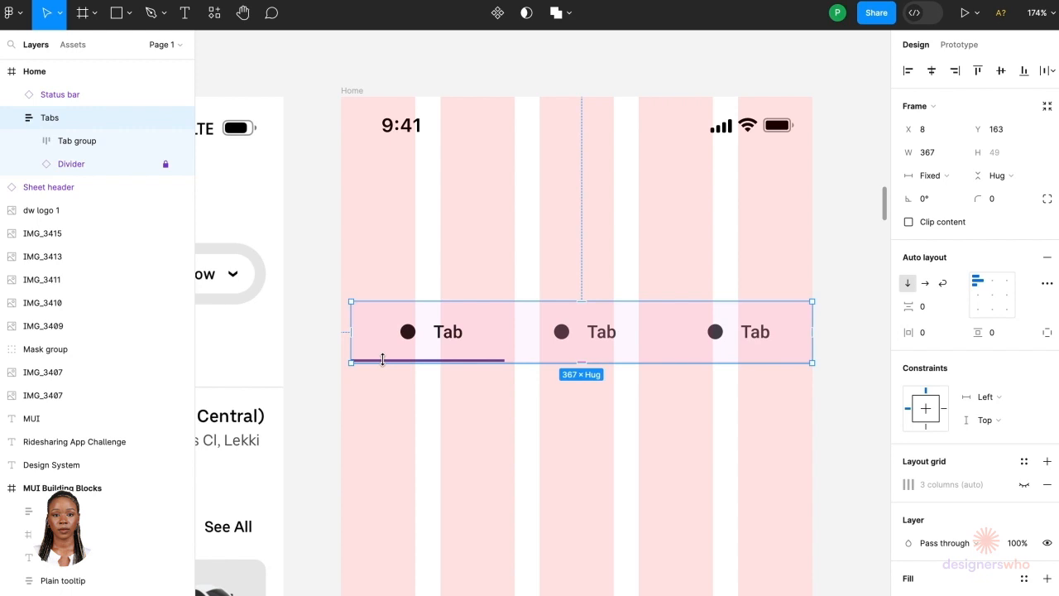
pyautogui.moveTo(346, 341); pyautogui.dragTo(341, 340)
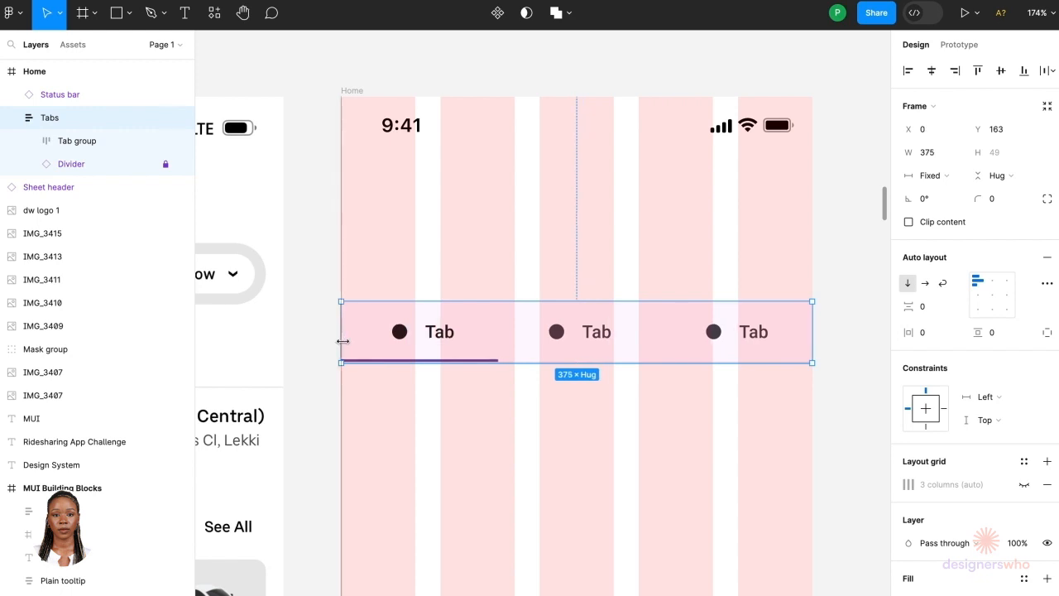
pyautogui.scroll(-5, 346, 344)
pyautogui.hscroll(-2, 347, 345)
pyautogui.scroll(1, 347, 345)
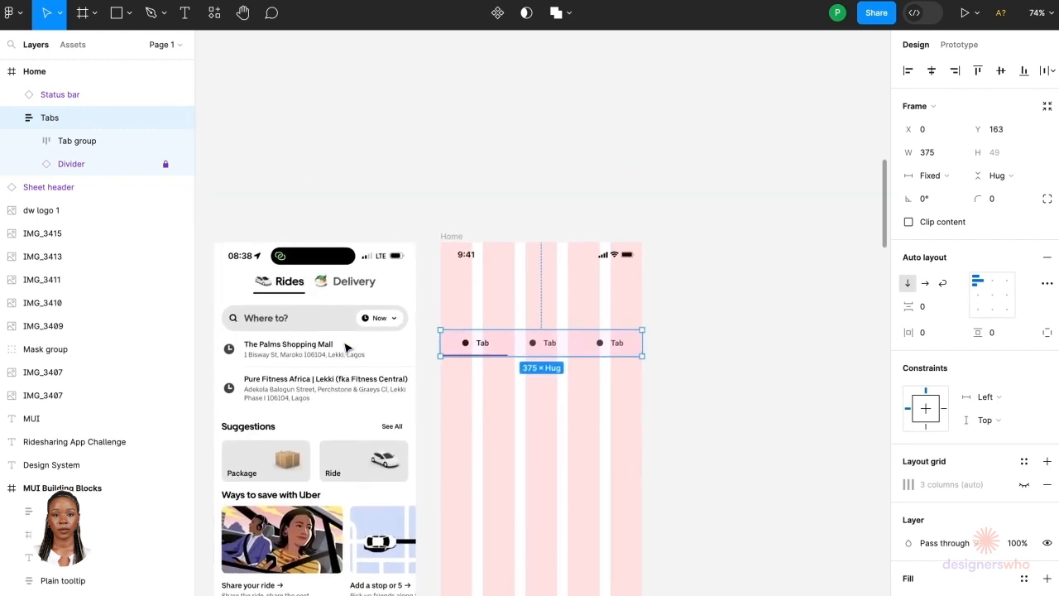
pyautogui.hotkey('ctrl', 'z')
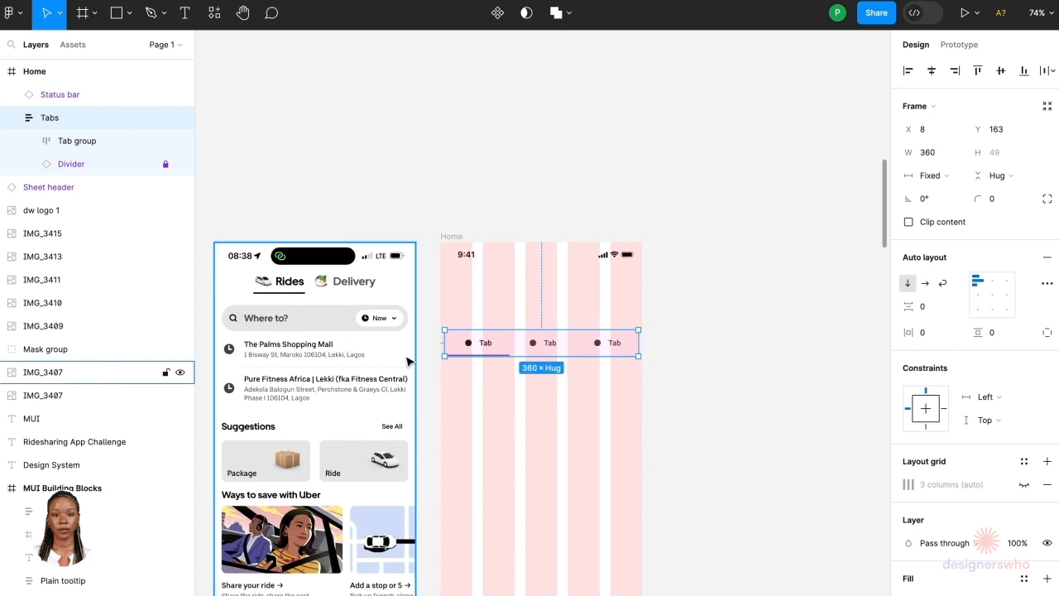
# Step: Draw a full-width rectangle about 375 × 49 px and place it directly below the status bar
pyautogui.click(748, 361)
pyautogui.scroll(3, 464, 295)
pyautogui.scroll(3, 464, 296)
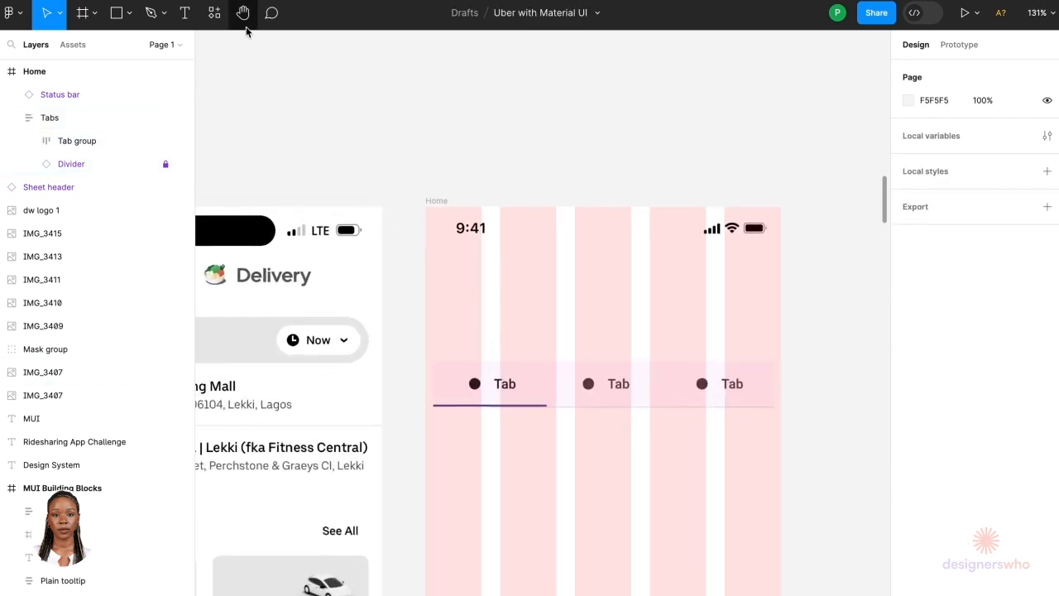
pyautogui.click(122, 18)
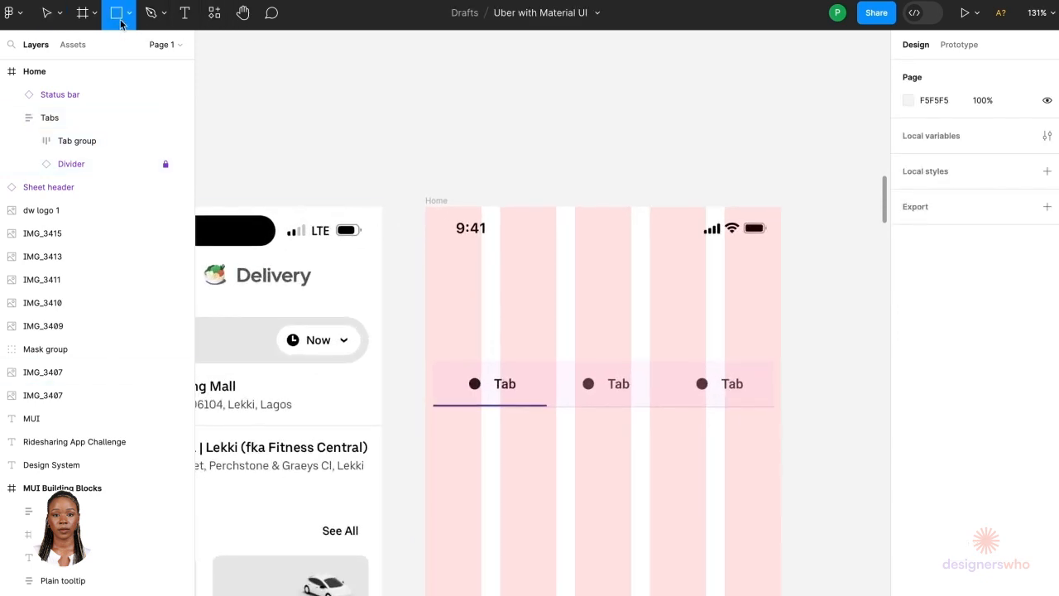
pyautogui.click(131, 18)
pyautogui.click(131, 18)
pyautogui.click(131, 18)
pyautogui.click(148, 50)
pyautogui.moveTo(426, 273)
pyautogui.mouseDown()
pyautogui.moveTo(693, 324)
pyautogui.moveTo(779, 323)
pyautogui.mouseUp()
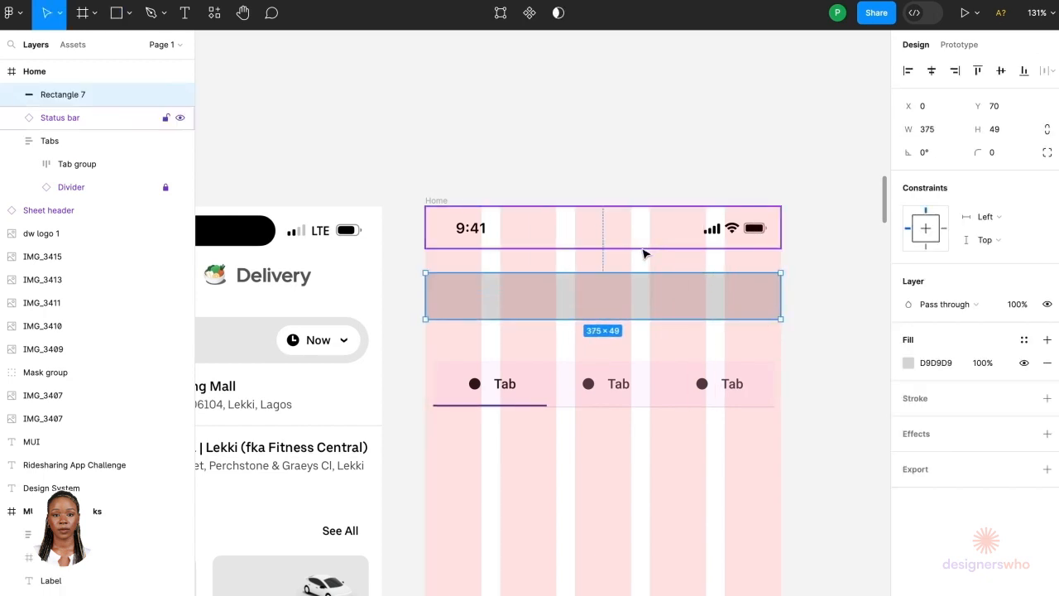
pyautogui.moveTo(622, 288); pyautogui.dragTo(622, 263)
pyautogui.scroll(3, 622, 236)
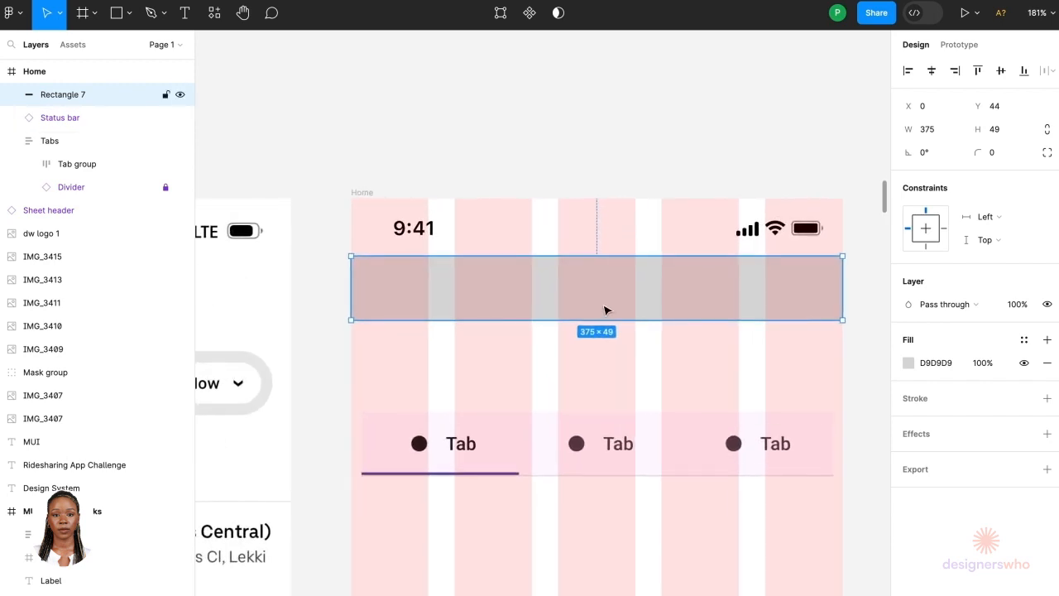
# Step: Set the rectangle's height to 64
pyautogui.click(998, 138)
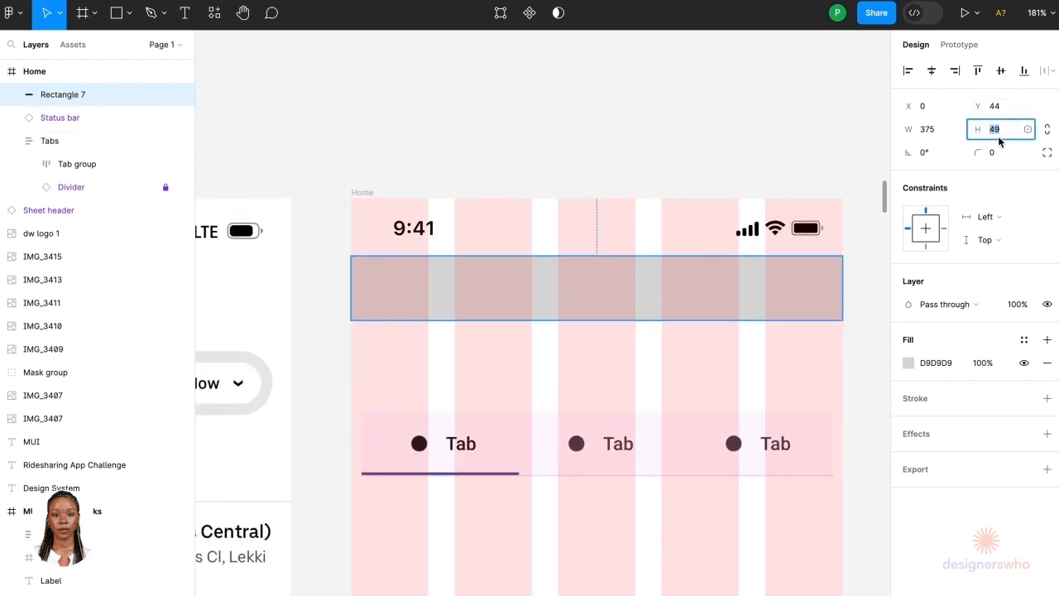
pyautogui.write('64')
pyautogui.press('Return')
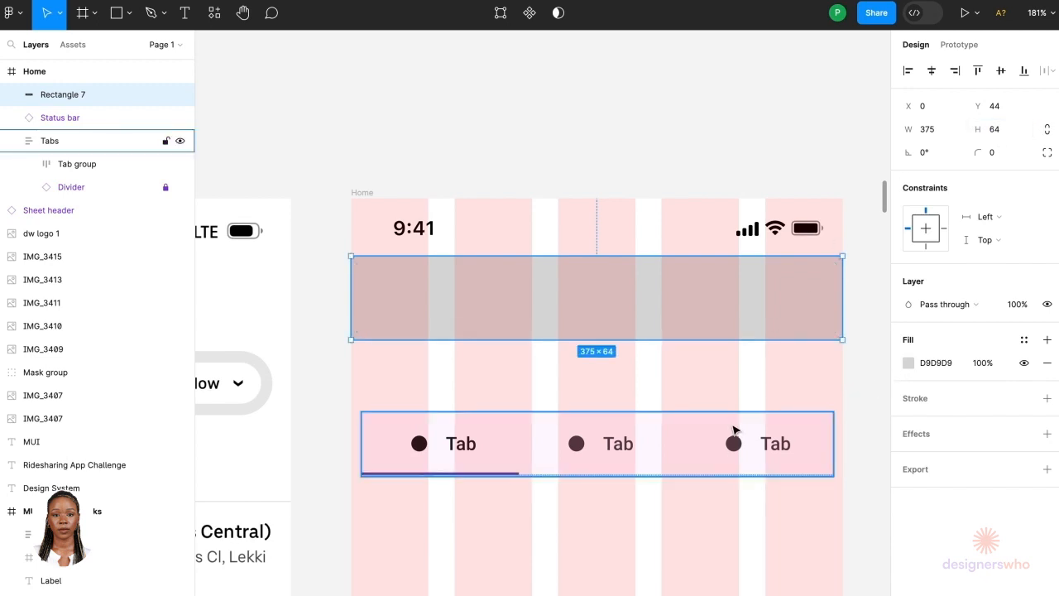
# Step: Move the tab bar up onto the rectangle and bring it to the front
pyautogui.click(733, 429)
pyautogui.moveTo(709, 433); pyautogui.dragTo(716, 298)
pyautogui.rightClick(716, 298)
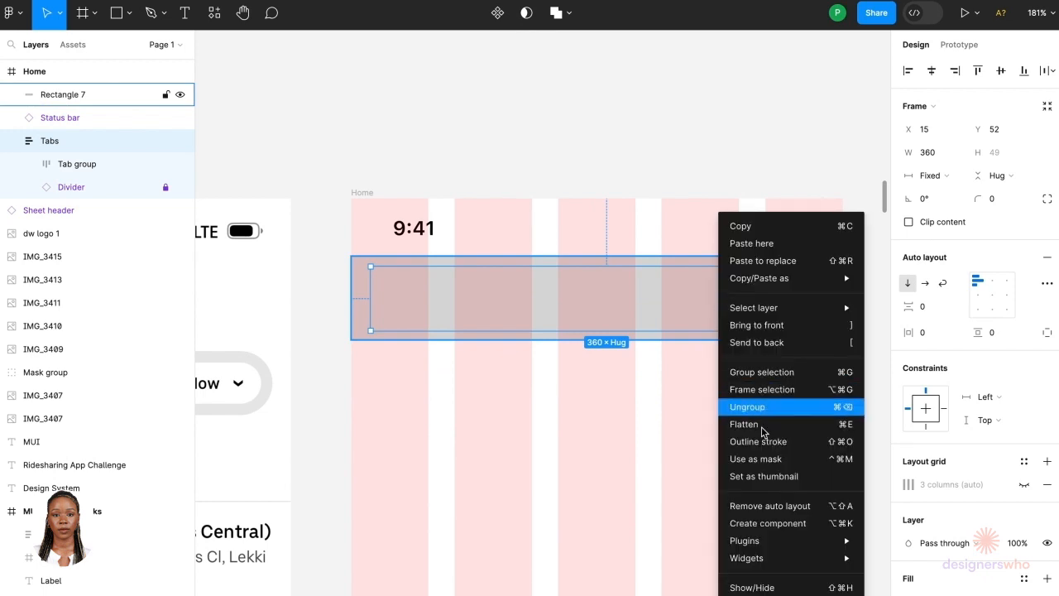
pyautogui.click(790, 331)
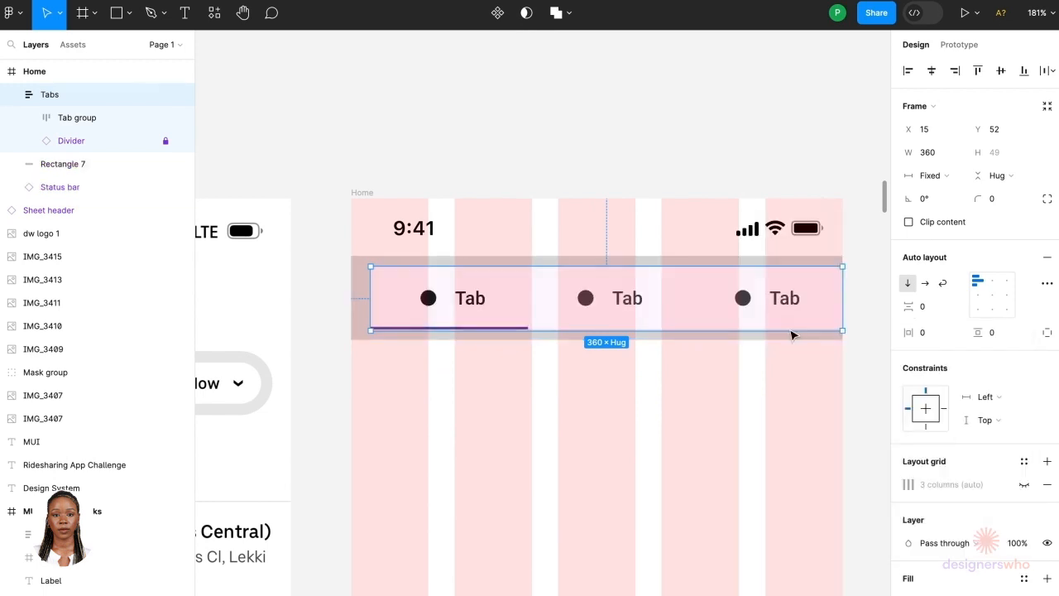
# Step: Center the tab bar horizontally in the frame and set its fill to white FFFFFF
pyautogui.click(932, 74)
pyautogui.scroll(3, 810, 324)
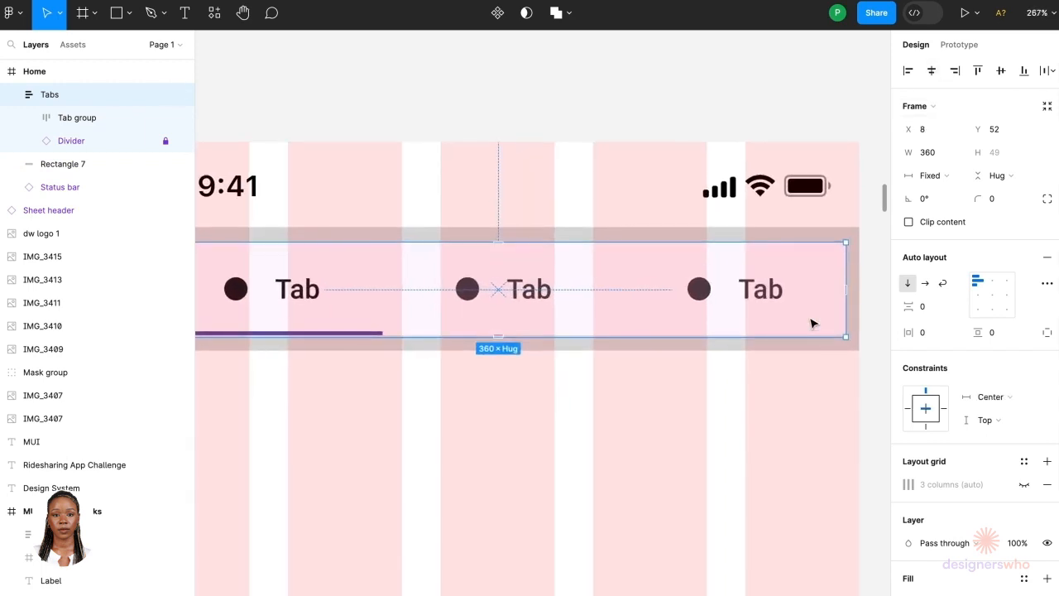
pyautogui.scroll(-3, 810, 323)
pyautogui.click(908, 592)
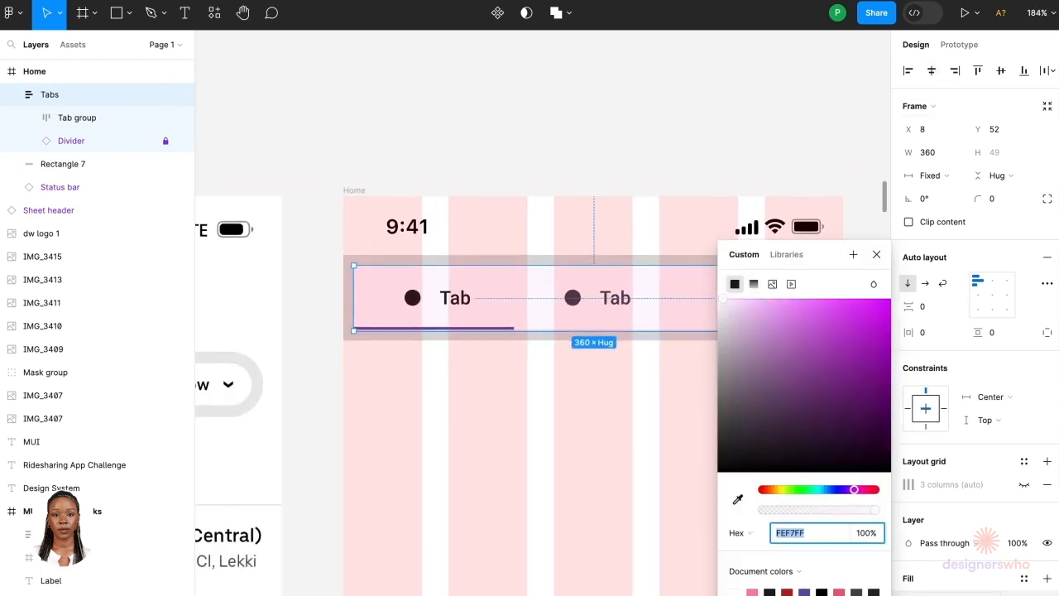
pyautogui.moveTo(824, 419); pyautogui.dragTo(703, 276)
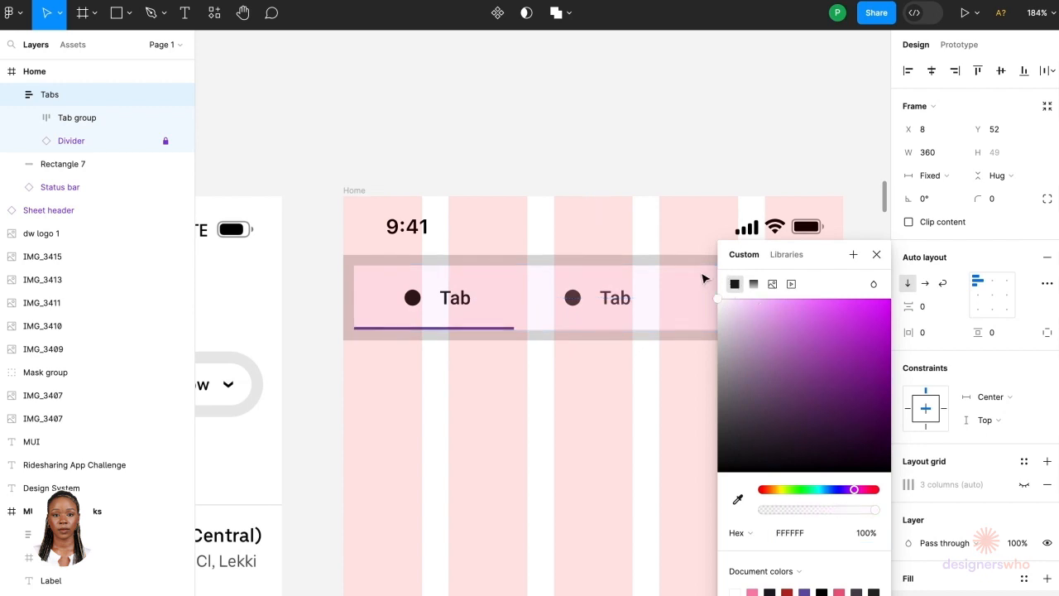
pyautogui.click(933, 589)
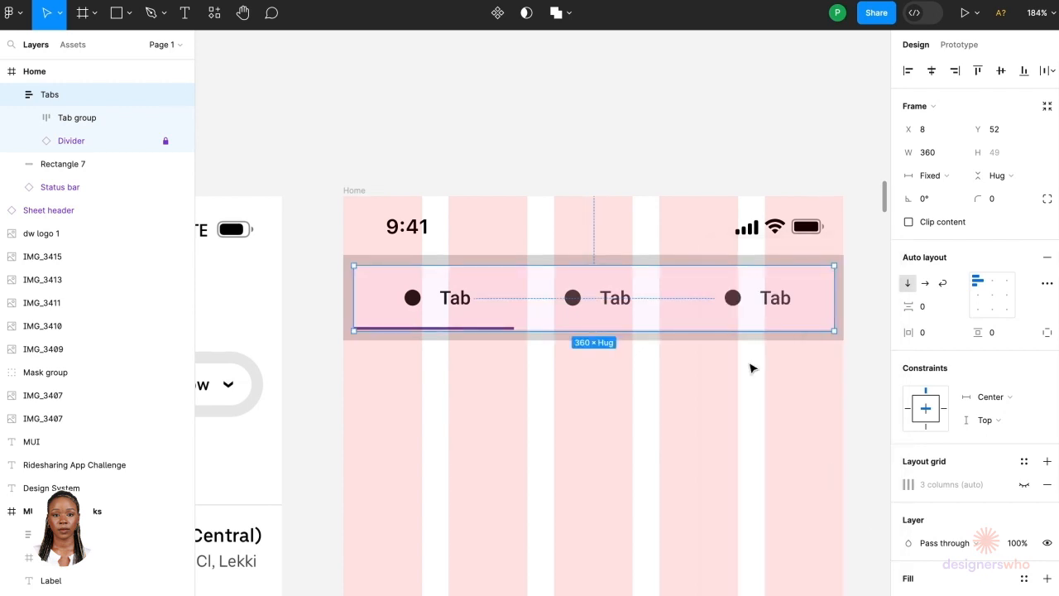
# Step: Change the first tab's label text to Rides
pyautogui.scroll(-5, 416, 308)
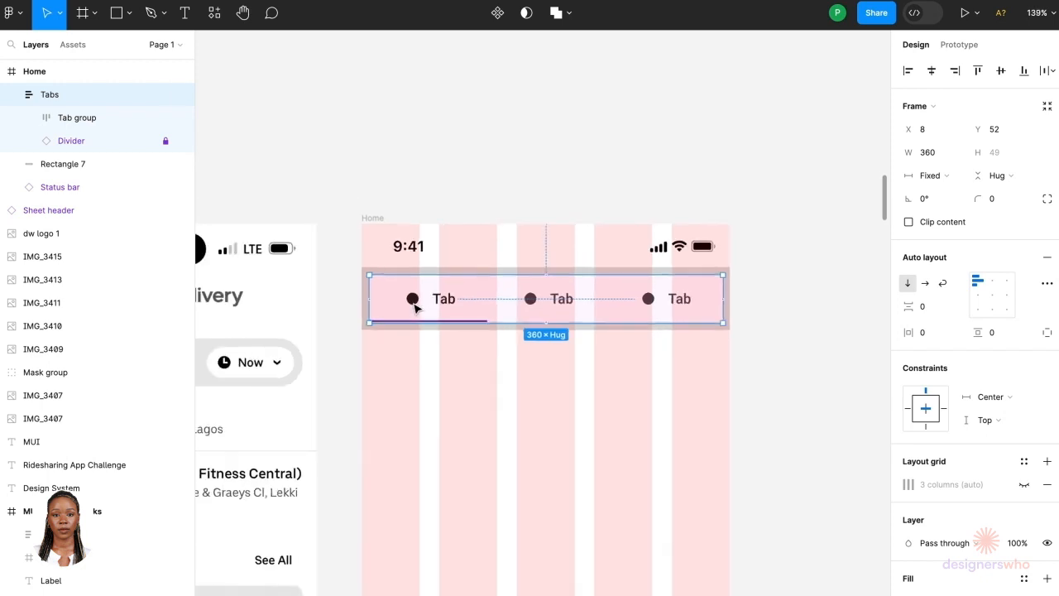
pyautogui.hscroll(-2, 416, 309)
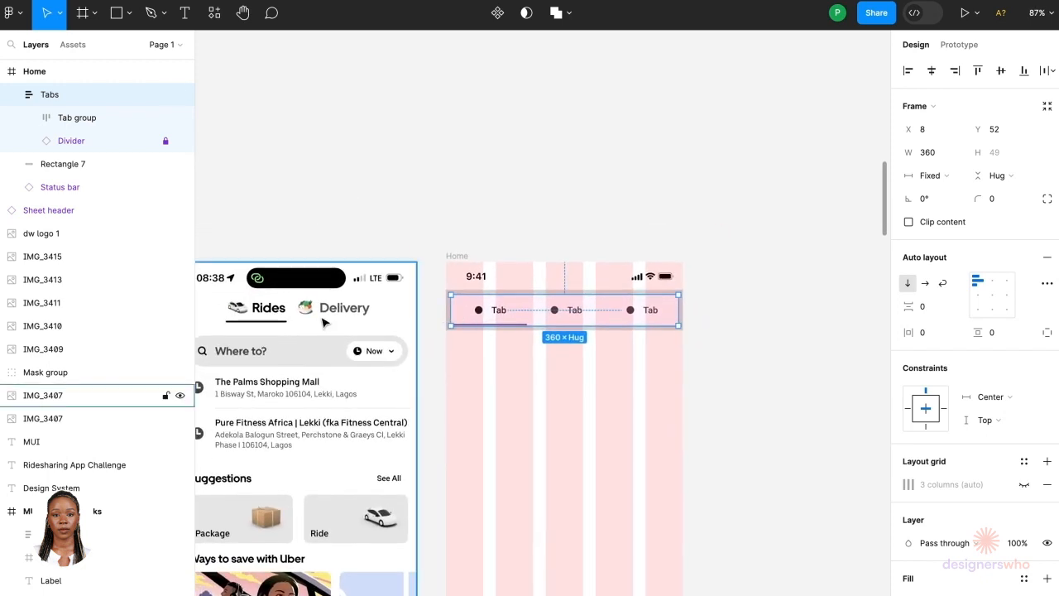
pyautogui.scroll(3, 652, 326)
pyautogui.scroll(2, 653, 328)
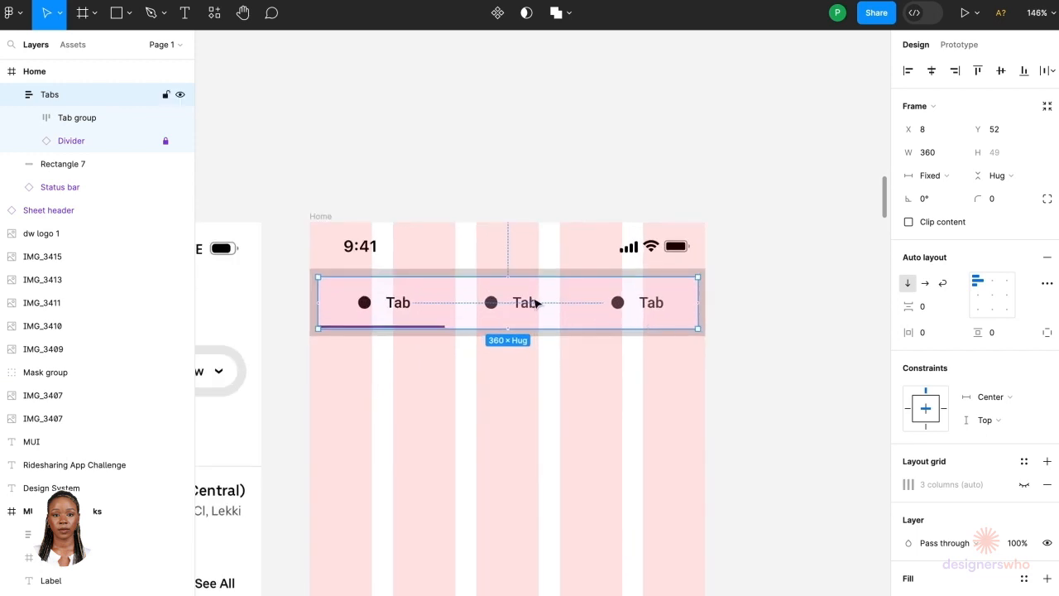
pyautogui.doubleClick(407, 306)
pyautogui.doubleClick(405, 304)
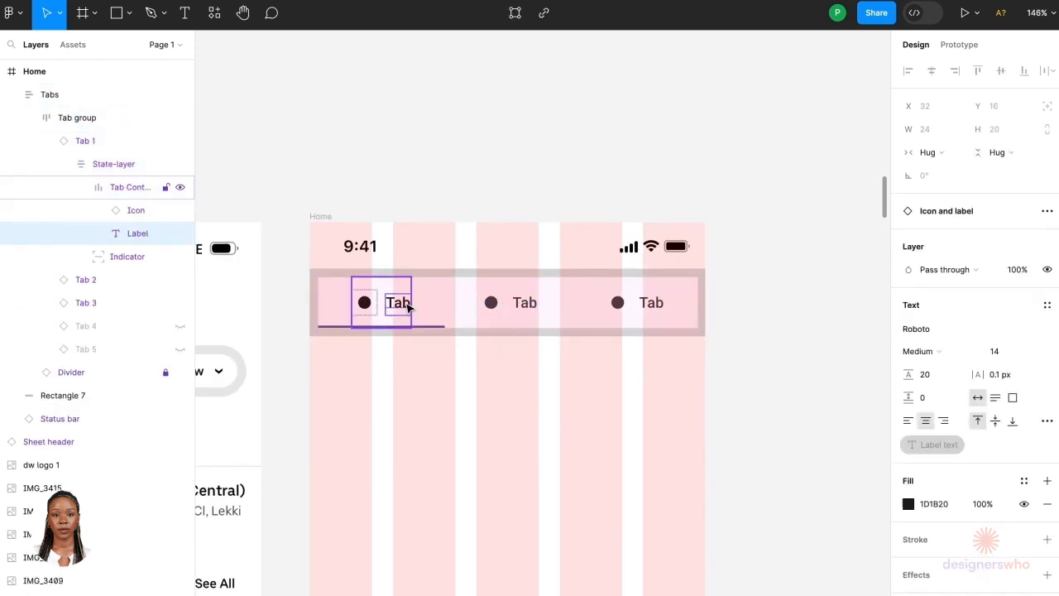
pyautogui.click(453, 192)
pyautogui.click(409, 306)
pyautogui.doubleClick(408, 306)
pyautogui.doubleClick(407, 306)
pyautogui.doubleClick(407, 305)
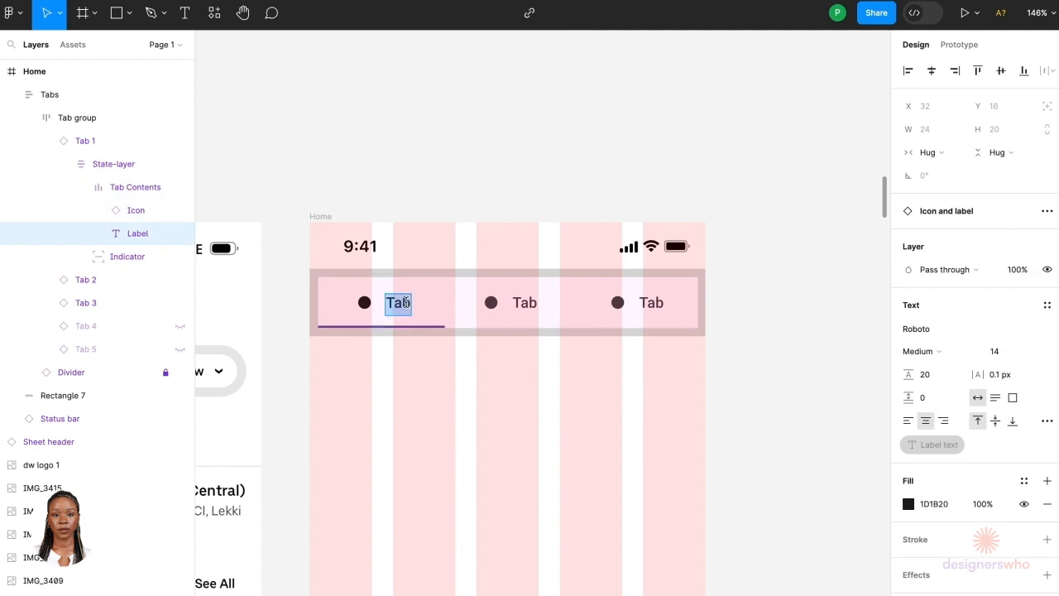
pyautogui.write('Rides')
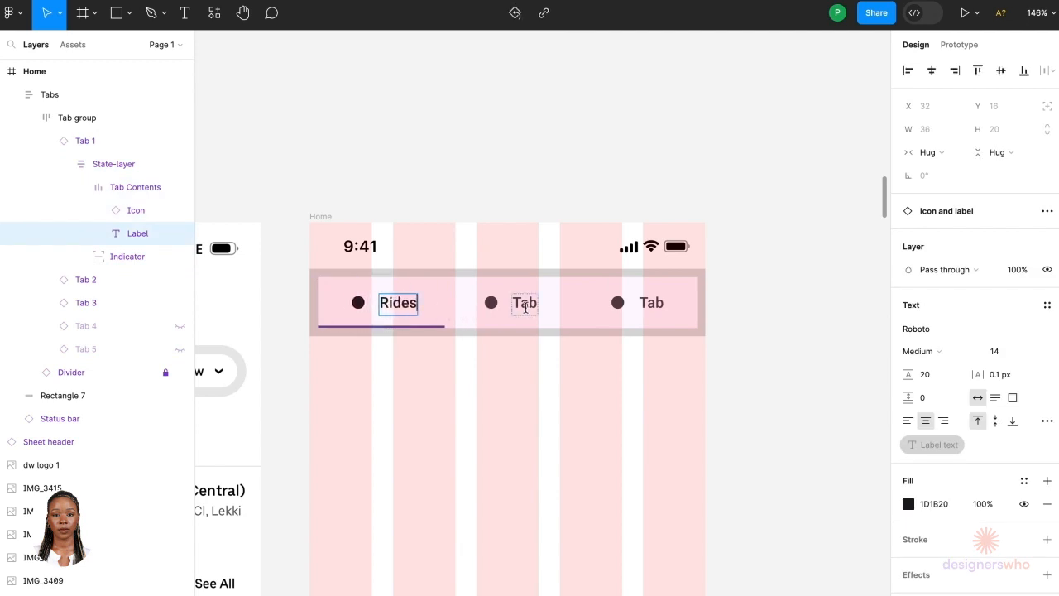
# Step: Change the Rides label's font to Uber Move
pyautogui.click(918, 331)
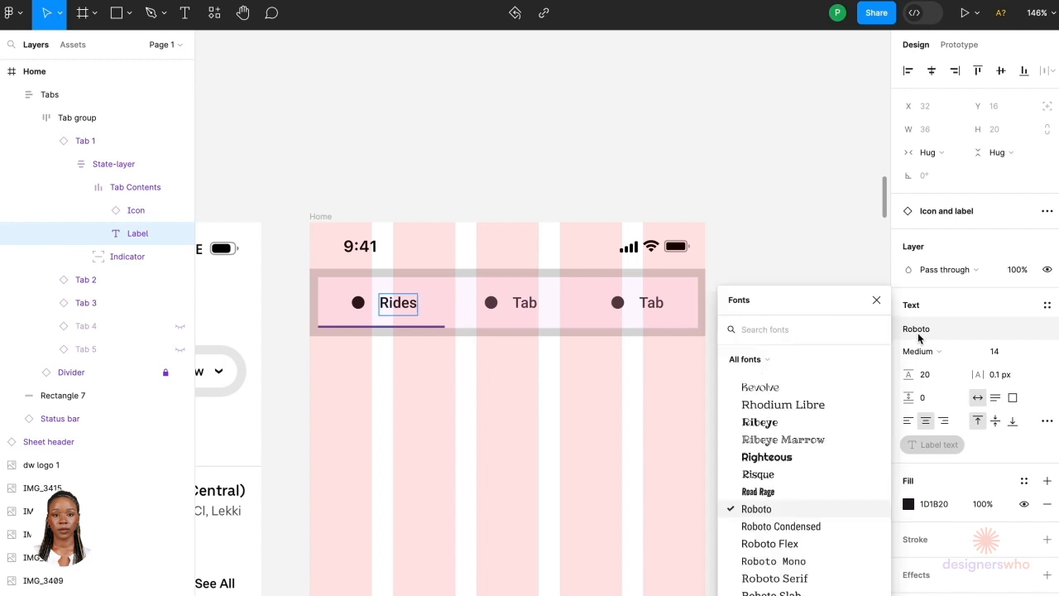
pyautogui.write('uber')
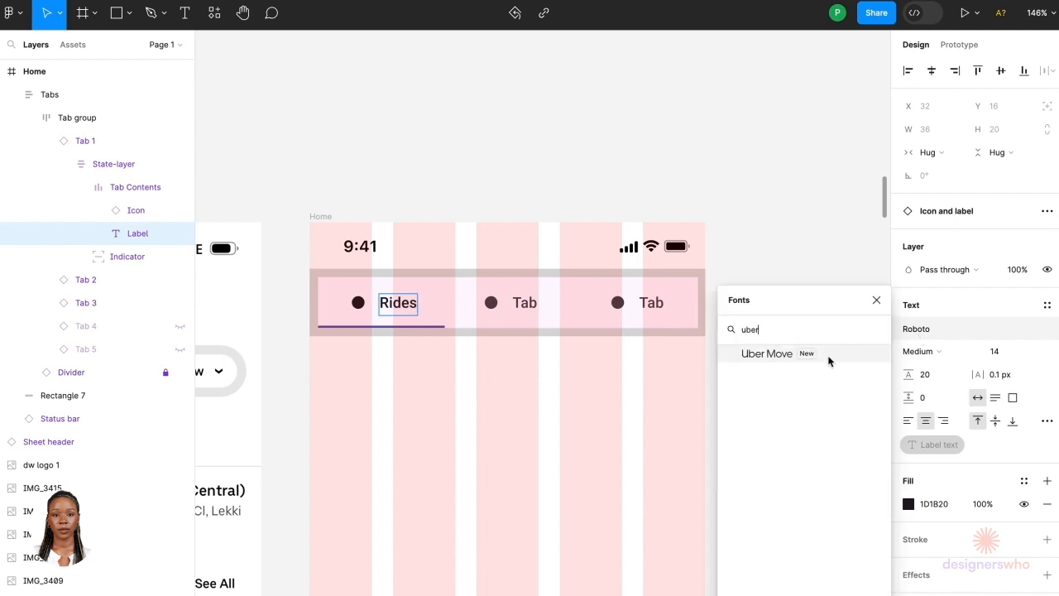
pyautogui.click(831, 358)
# Step: Inspect the Page Title text style in the Uber style guide
pyautogui.scroll(-10, 395, 402)
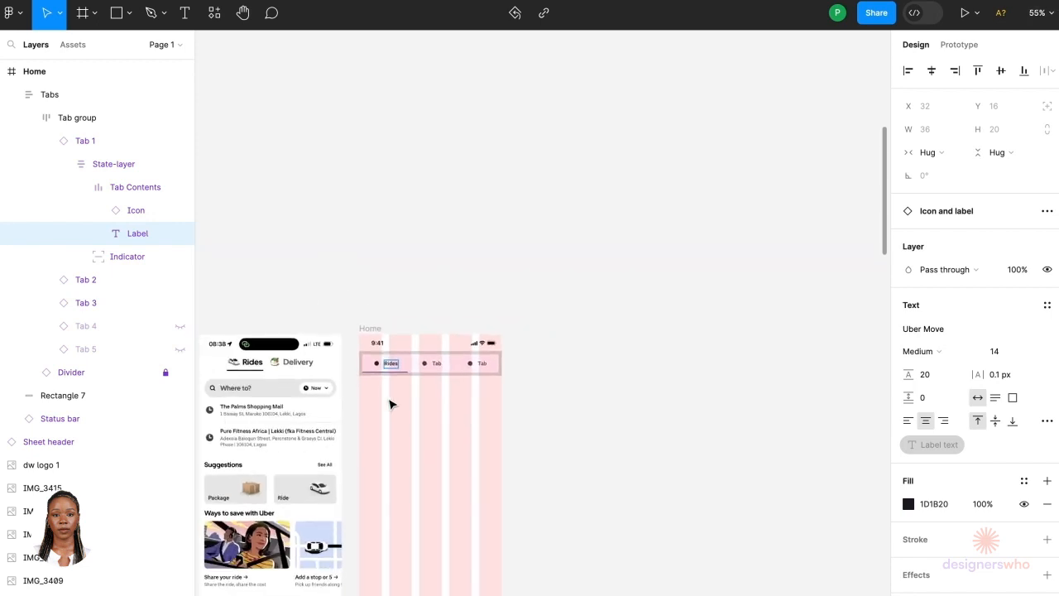
pyautogui.scroll(-3, 420, 395)
pyautogui.hscroll(-6, 420, 396)
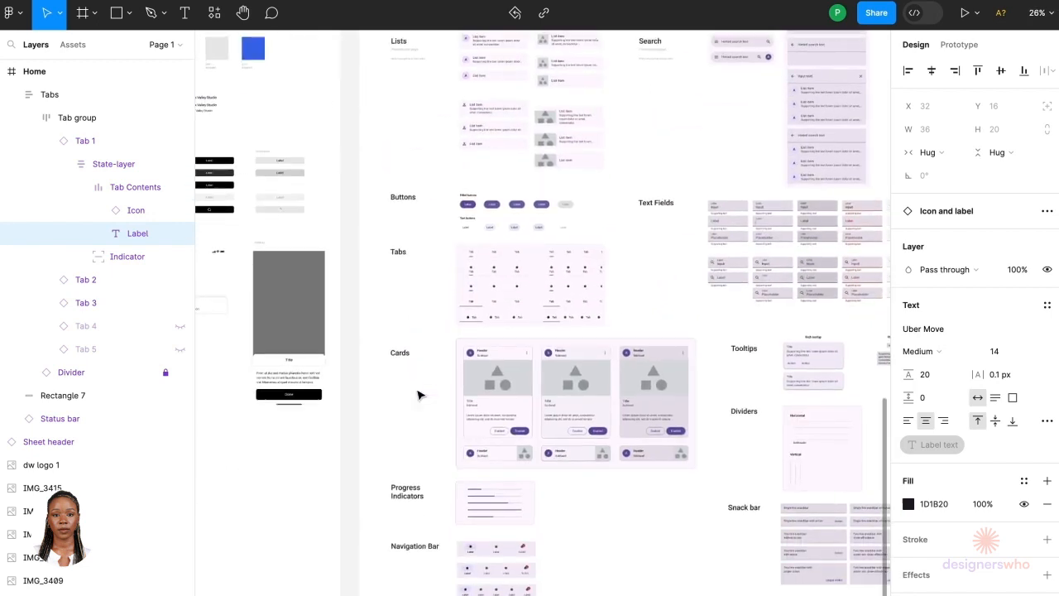
pyautogui.scroll(2, 416, 391)
pyautogui.scroll(10, 445, 231)
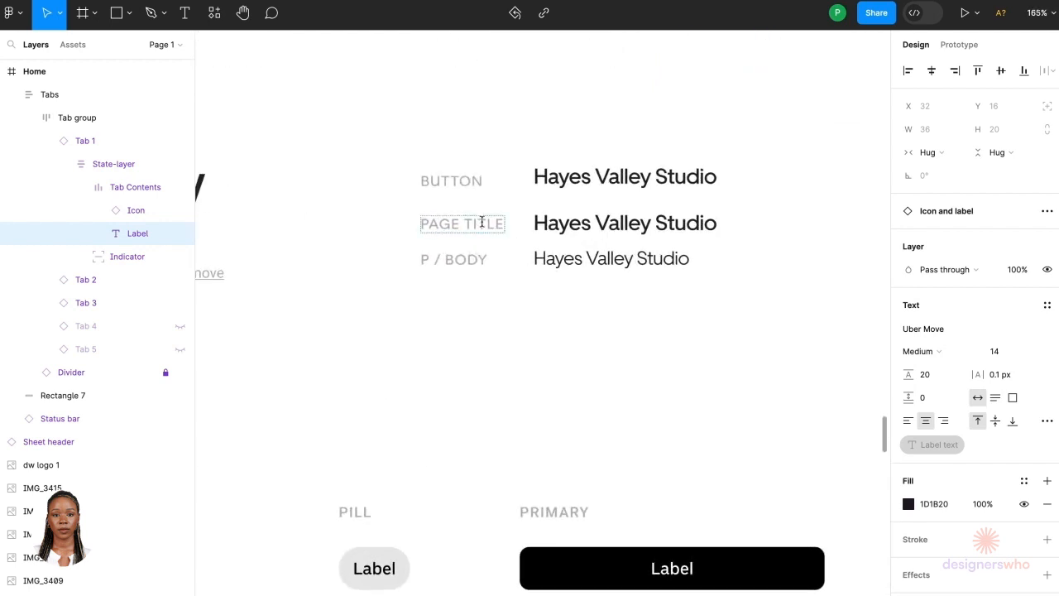
pyautogui.doubleClick(549, 228)
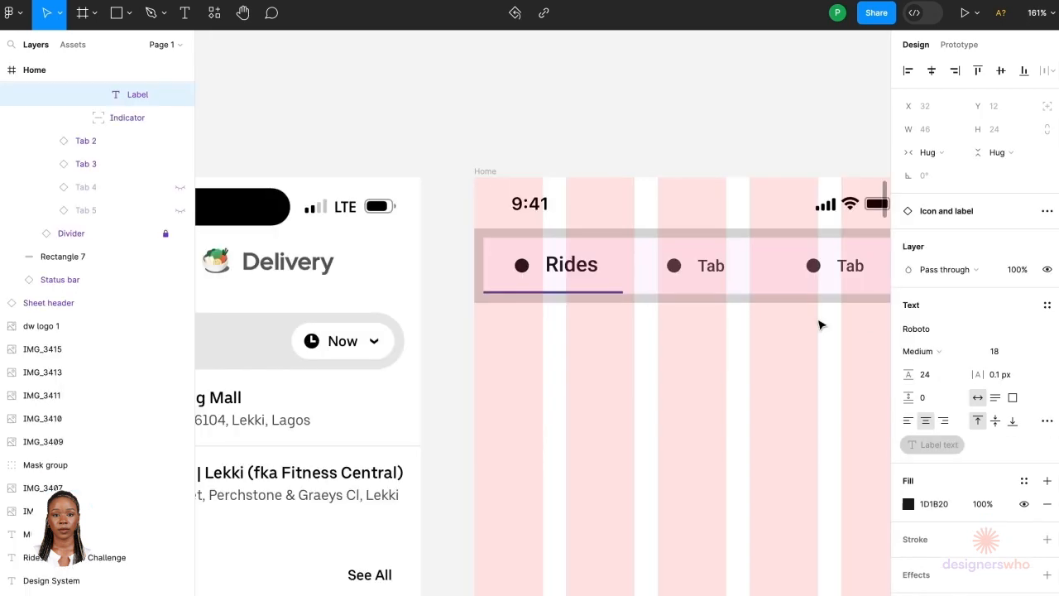
pyautogui.press('Return')
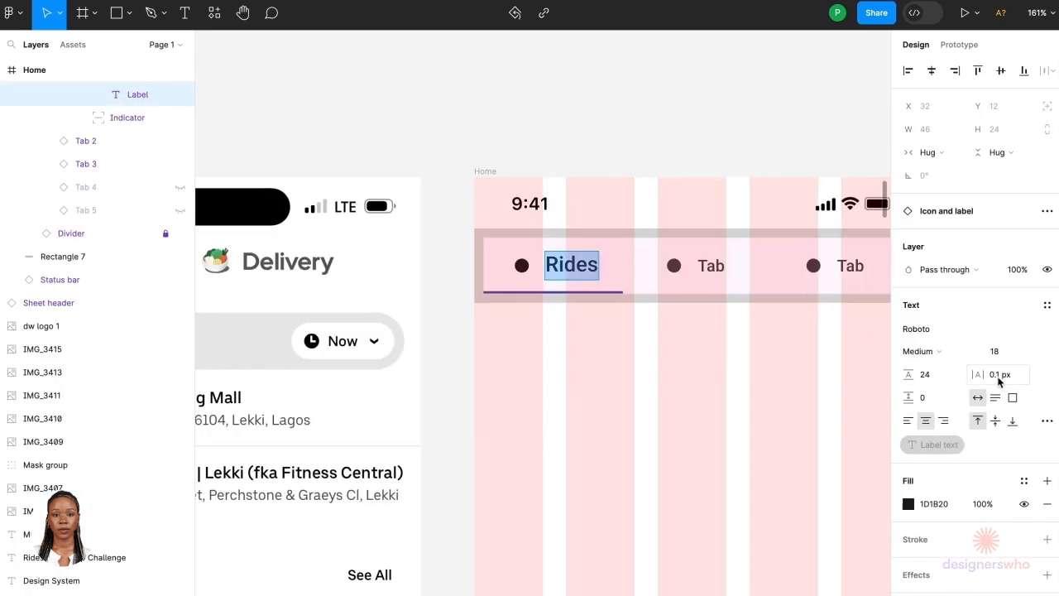
# Step: Set the Rides label's letter spacing to 0 px
pyautogui.click(998, 376)
pyautogui.write('0')
pyautogui.press('Return')
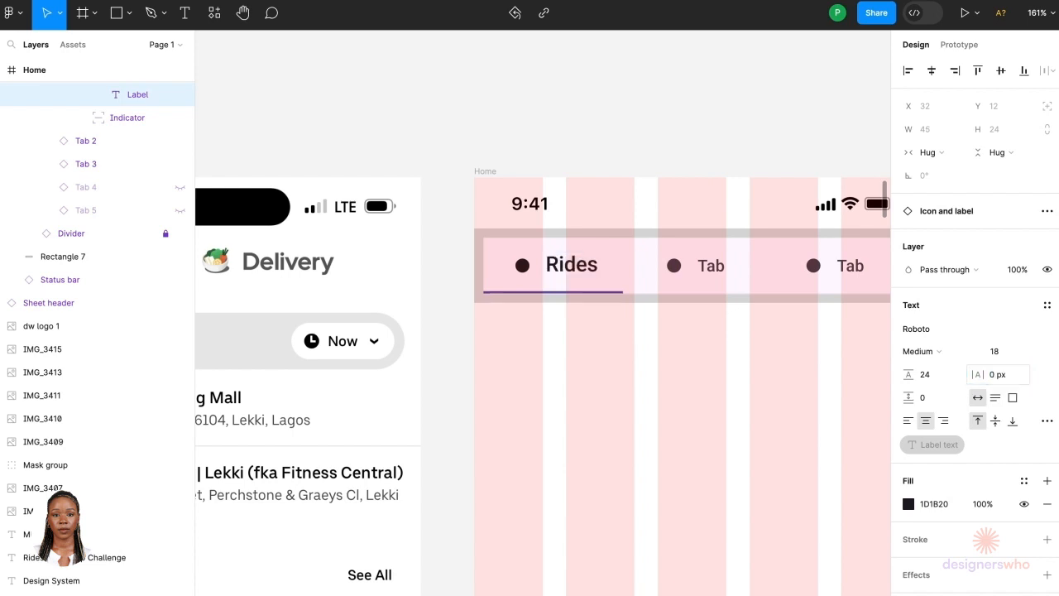
# Step: Set the tab indicator's fill colour to black 000000
pyautogui.doubleClick(572, 266)
pyautogui.scroll(5, 572, 268)
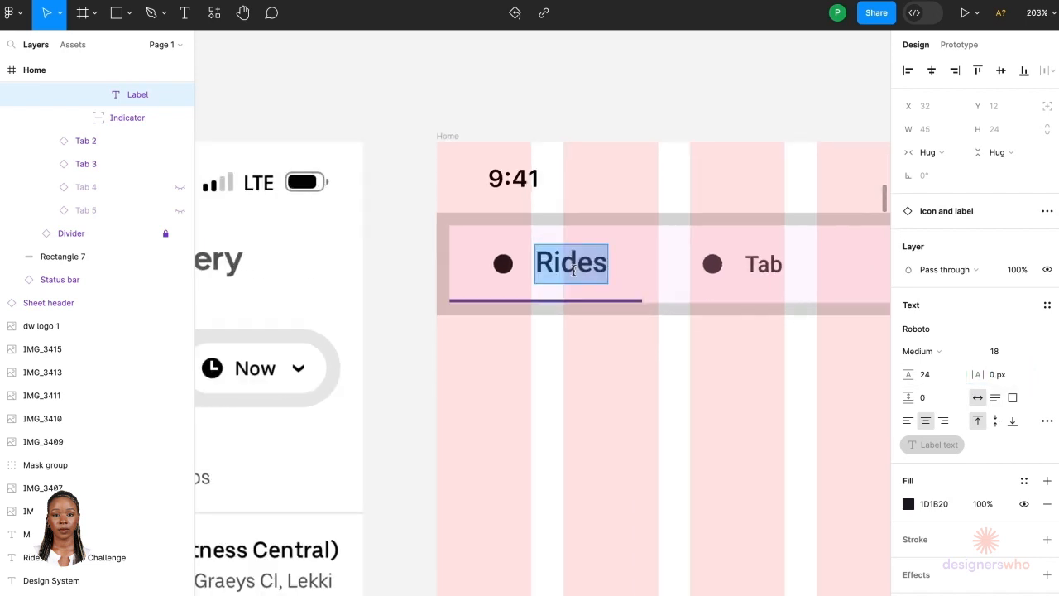
pyautogui.hscroll(3, 624, 294)
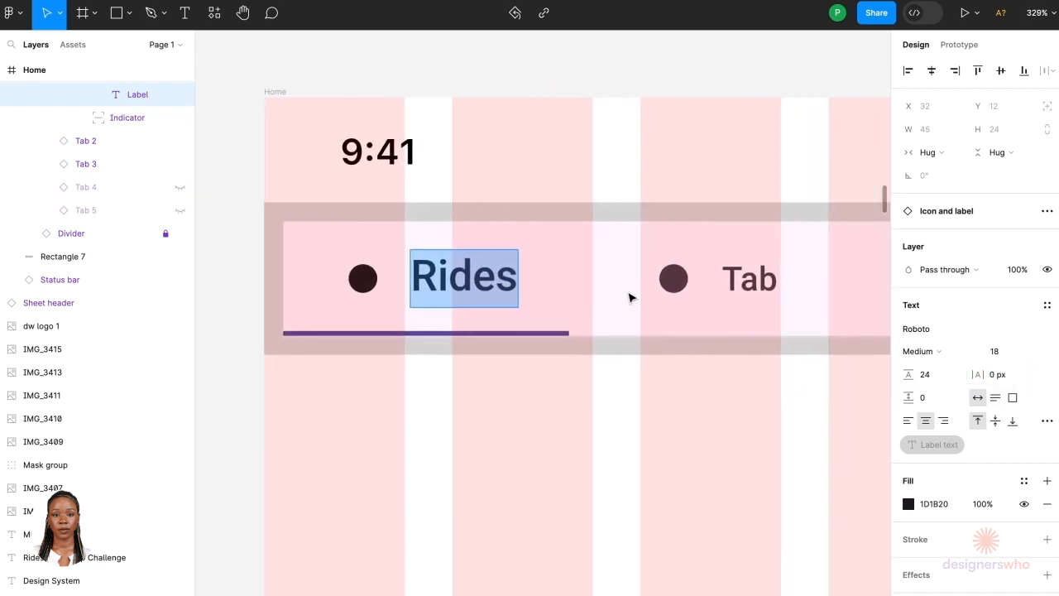
pyautogui.click(533, 334)
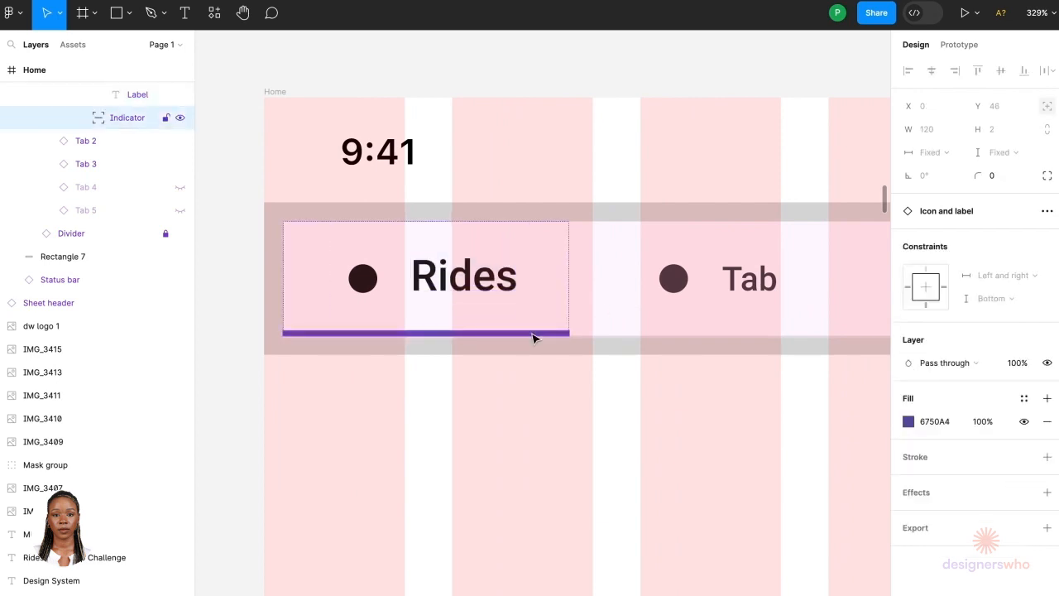
pyautogui.scroll(-5, 532, 337)
pyautogui.scroll(3, 530, 341)
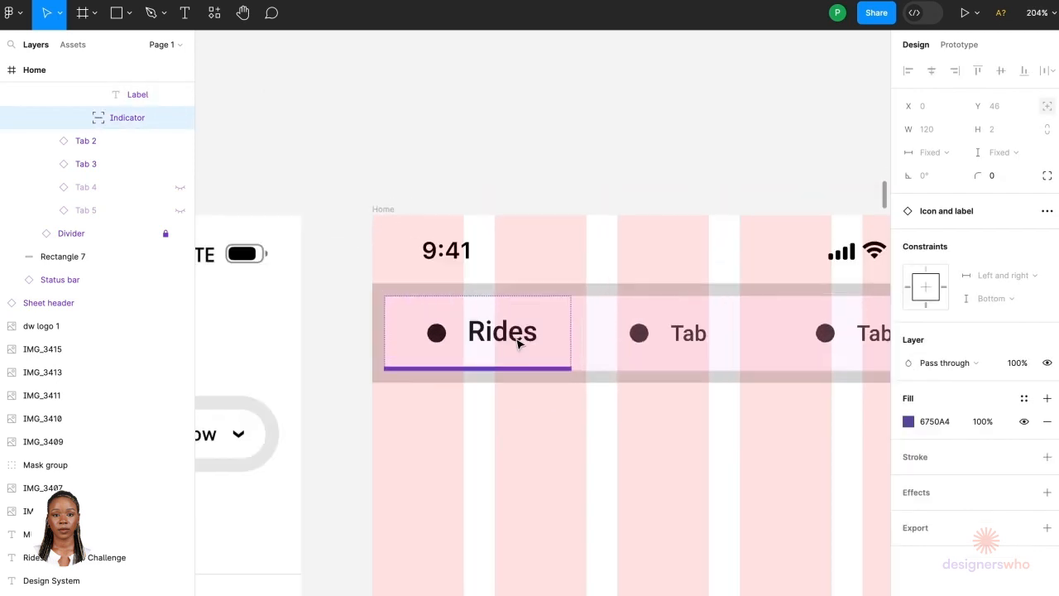
pyautogui.scroll(2, 519, 343)
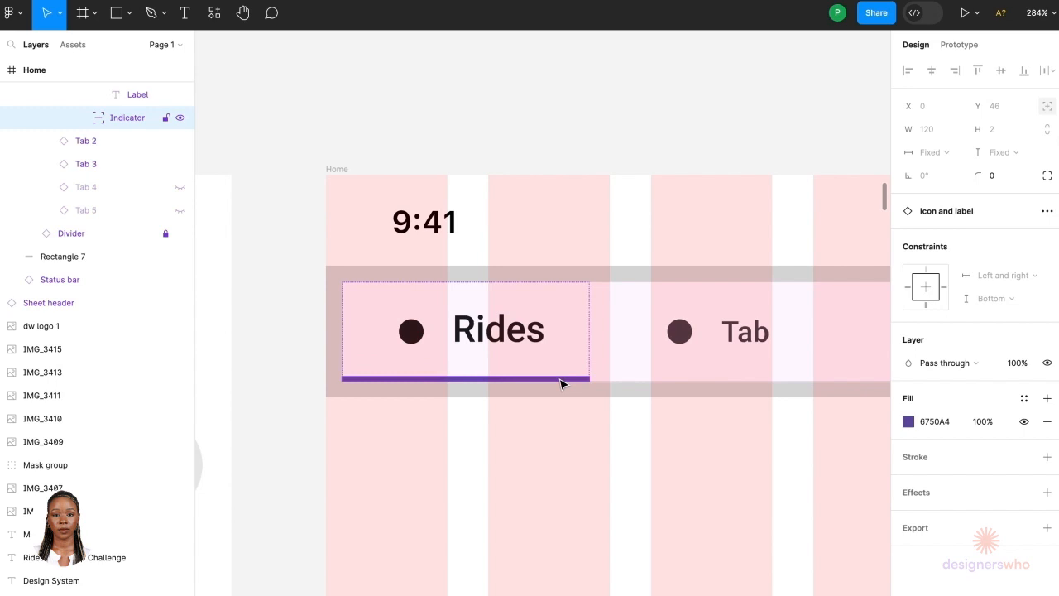
pyautogui.click(908, 421)
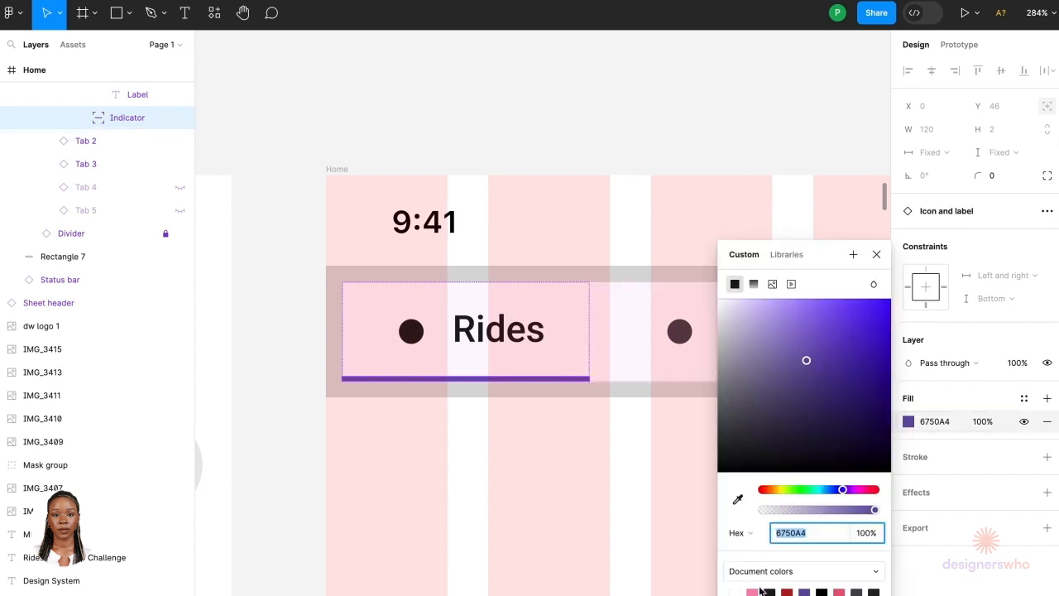
pyautogui.moveTo(741, 435); pyautogui.dragTo(716, 487)
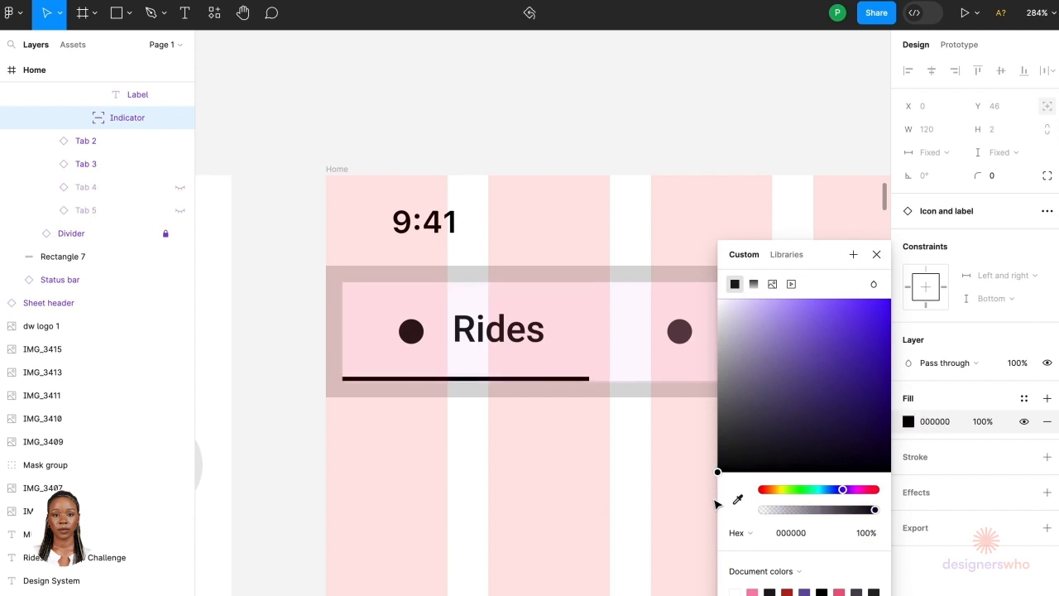
pyautogui.click(717, 146)
# Step: Duplicate the first Rides tab inside the tab group
pyautogui.scroll(-5, 712, 333)
pyautogui.hscroll(1, 712, 335)
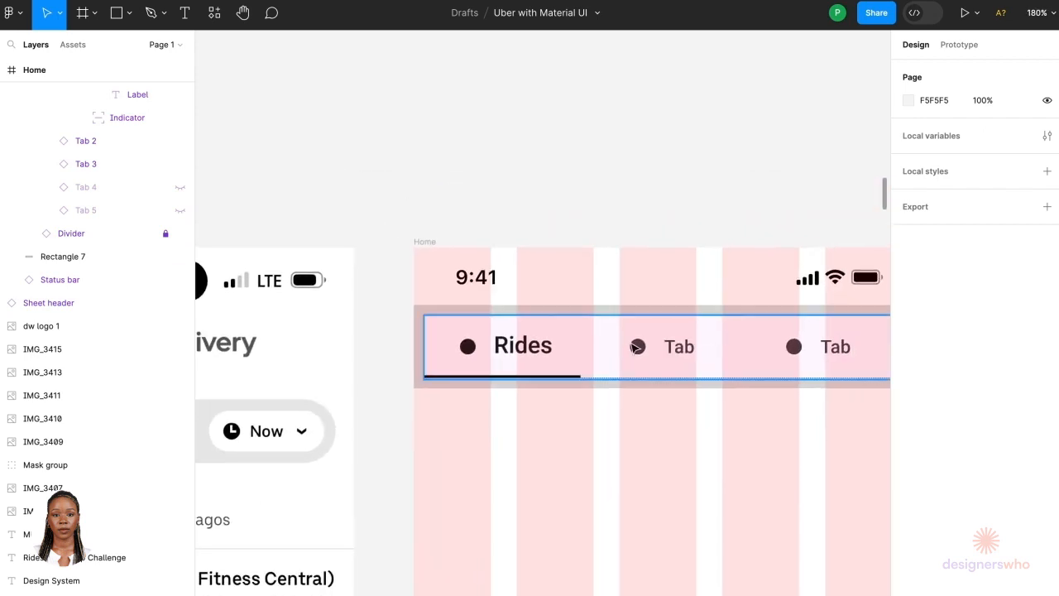
pyautogui.doubleClick(548, 342)
pyautogui.hscroll(1, 546, 343)
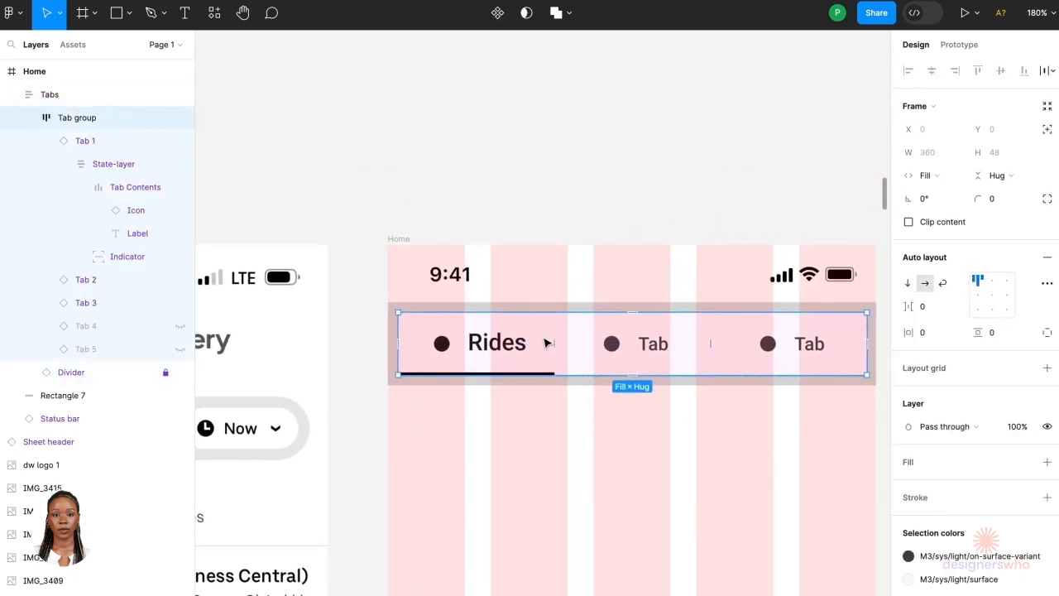
pyautogui.doubleClick(513, 344)
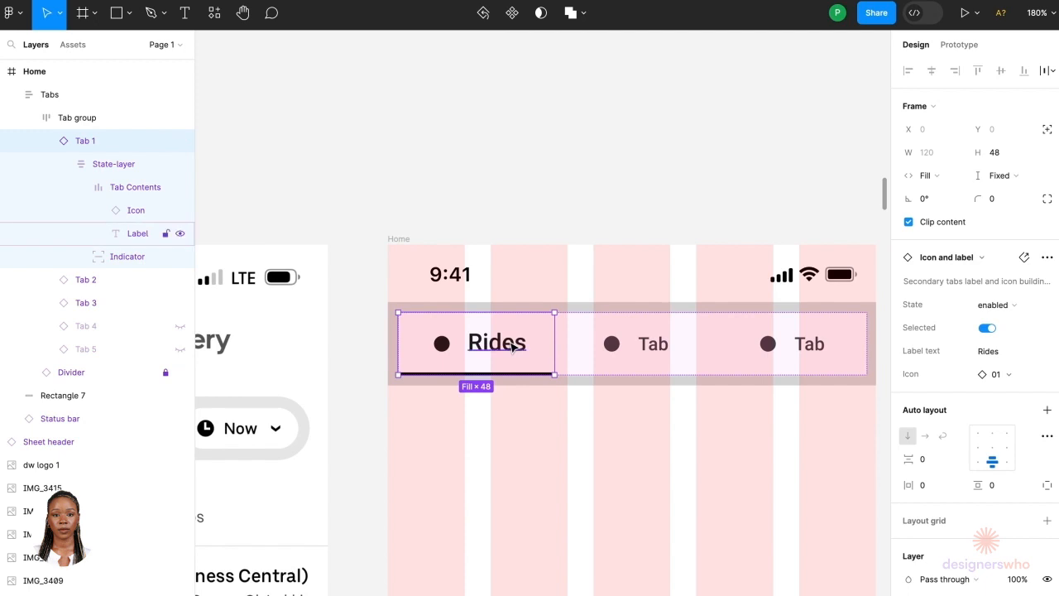
pyautogui.hotkey('ctrl', 'd')
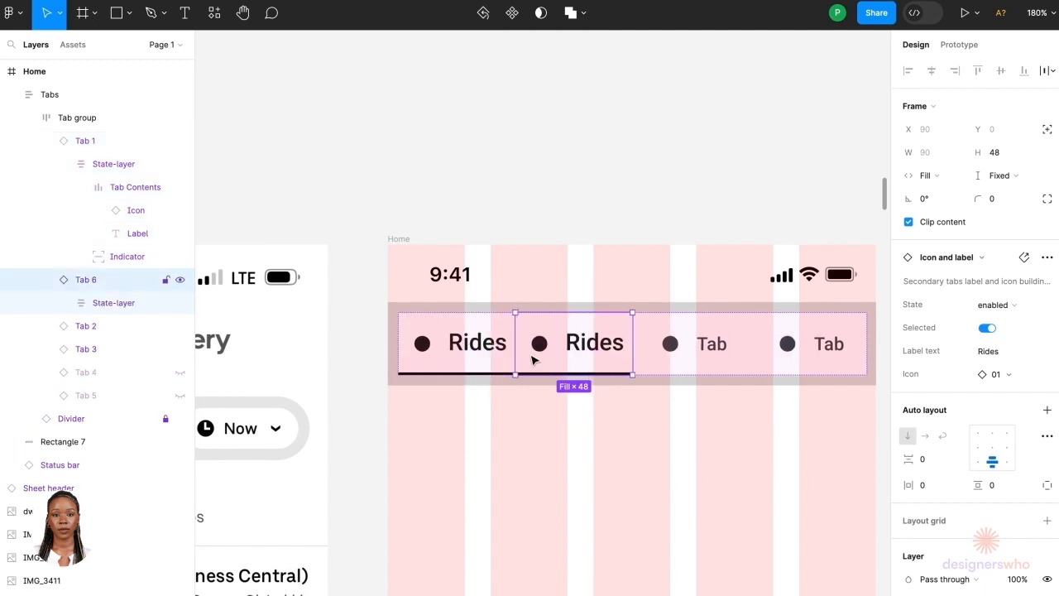
# Step: Turn off the Selected property on the duplicated tab
pyautogui.scroll(3, 661, 351)
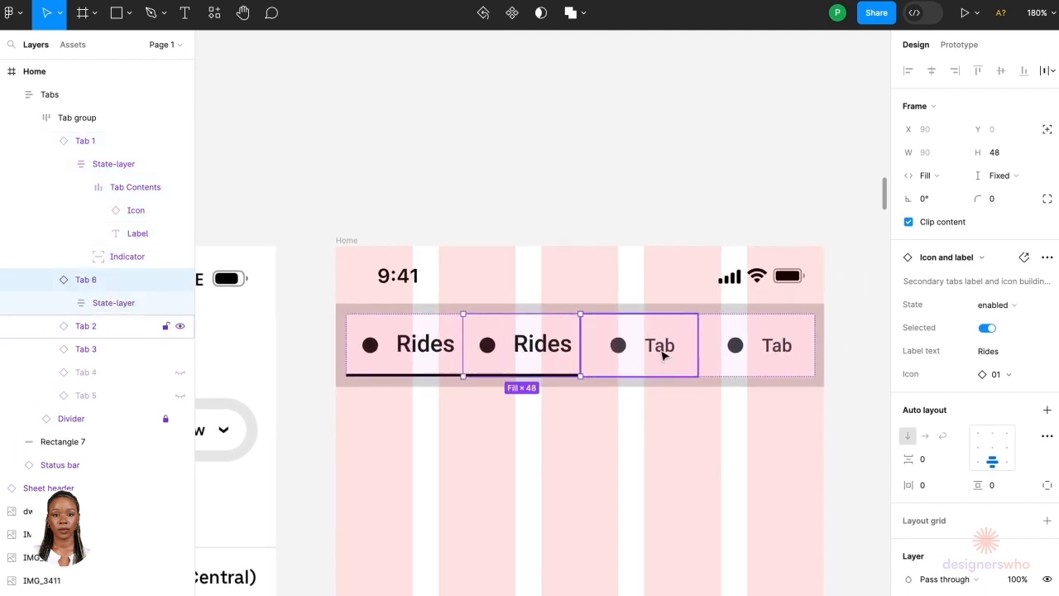
pyautogui.click(662, 354)
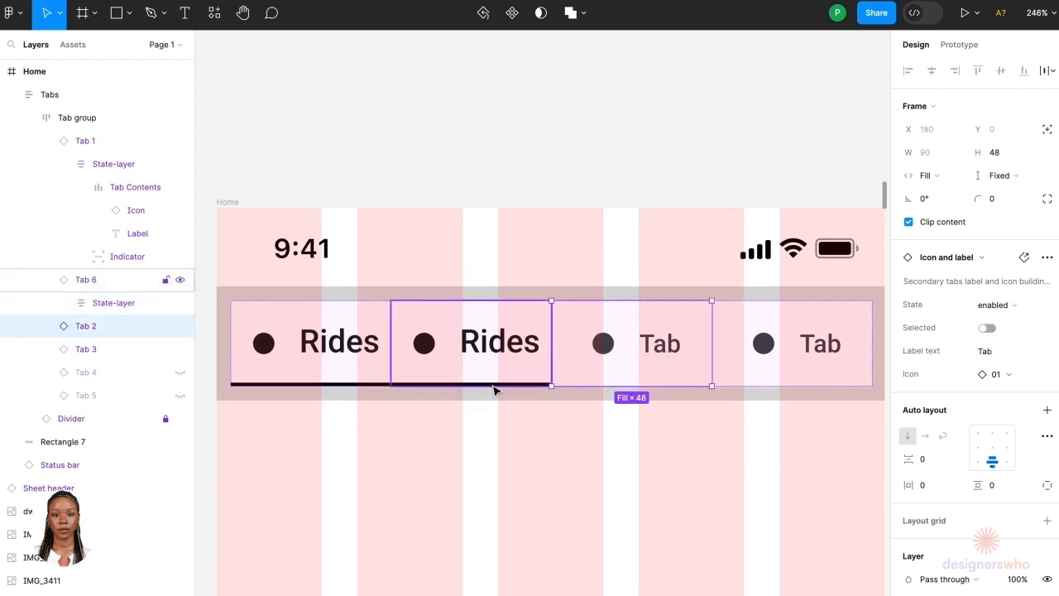
pyautogui.click(493, 387)
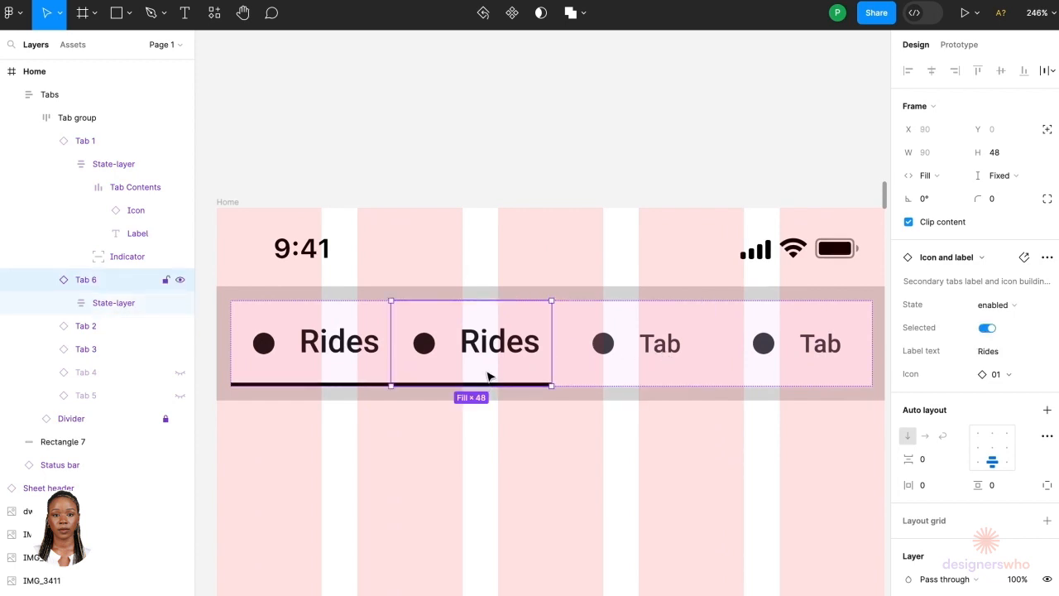
pyautogui.scroll(5, 490, 379)
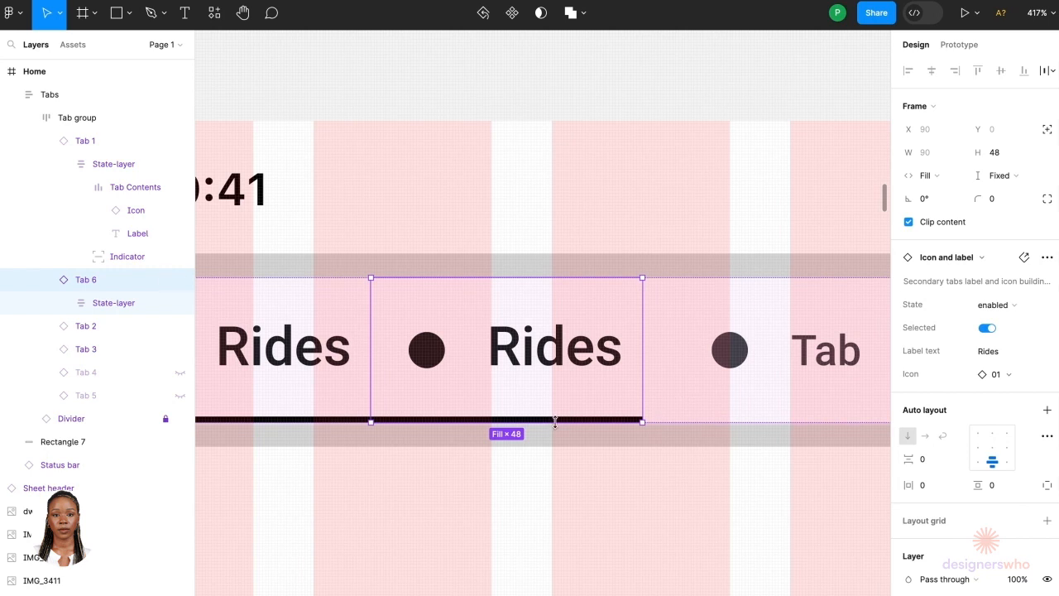
pyautogui.click(986, 328)
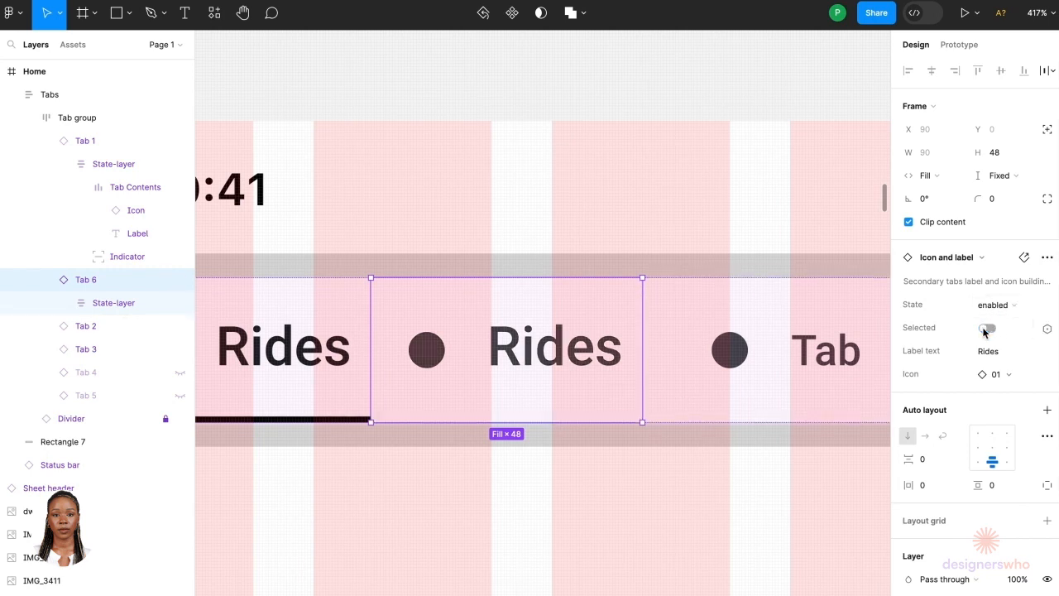
# Step: Delete the two remaining placeholder Tab items from the tab group
pyautogui.scroll(-3, 750, 362)
pyautogui.scroll(-2, 749, 364)
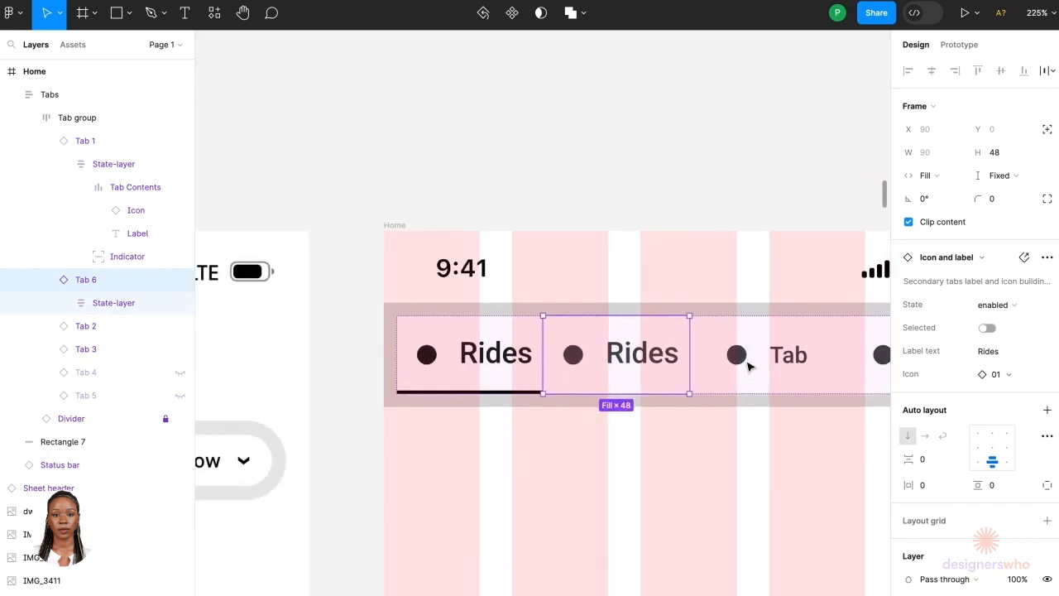
pyautogui.click(713, 375)
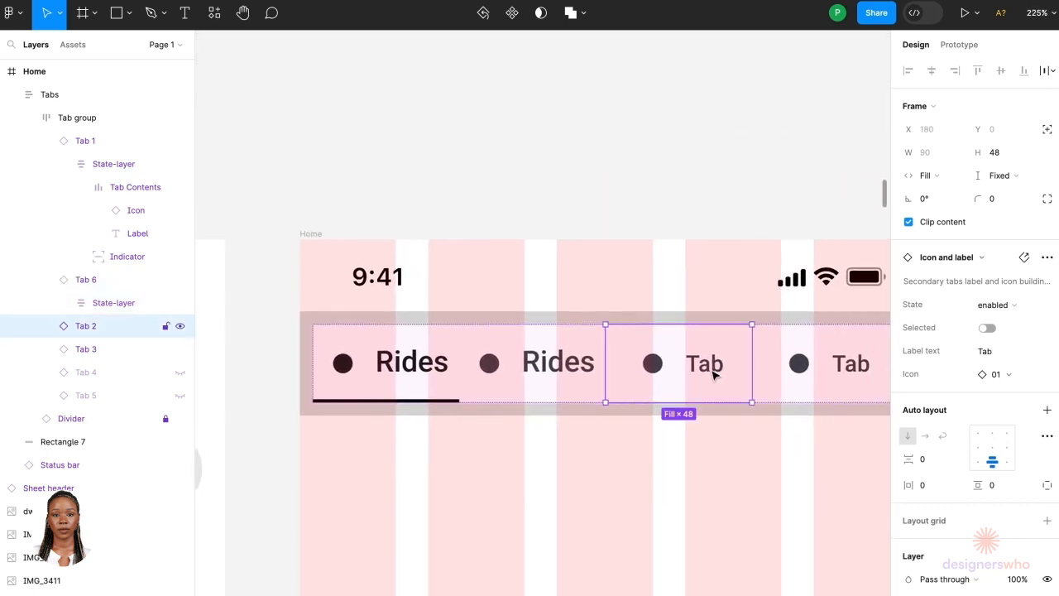
pyautogui.press('Escape')
pyautogui.scroll(-3, 769, 356)
pyautogui.hscroll(1, 768, 364)
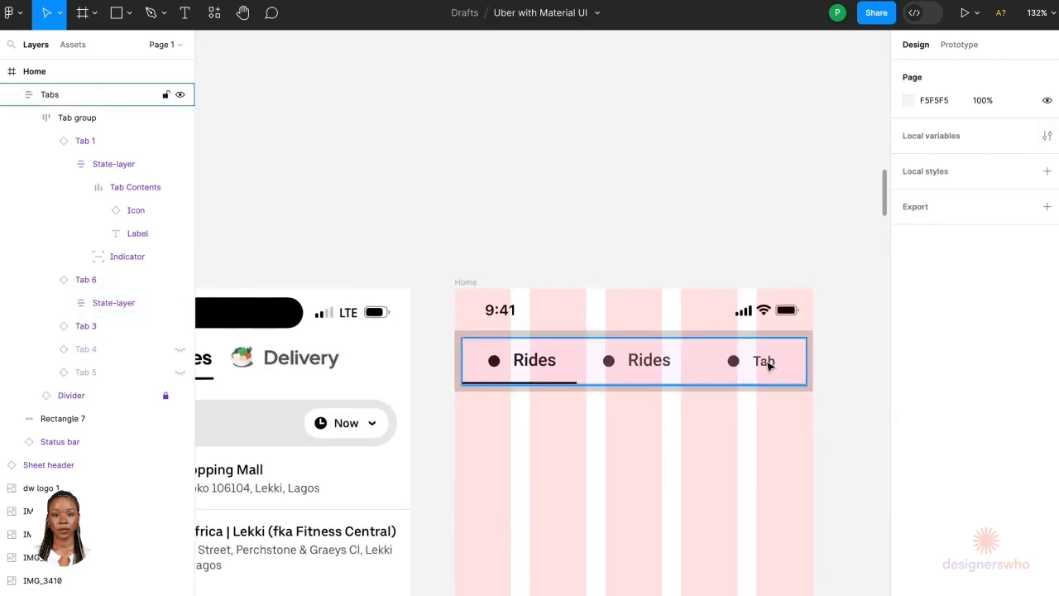
pyautogui.click(768, 365)
pyautogui.doubleClick(758, 374)
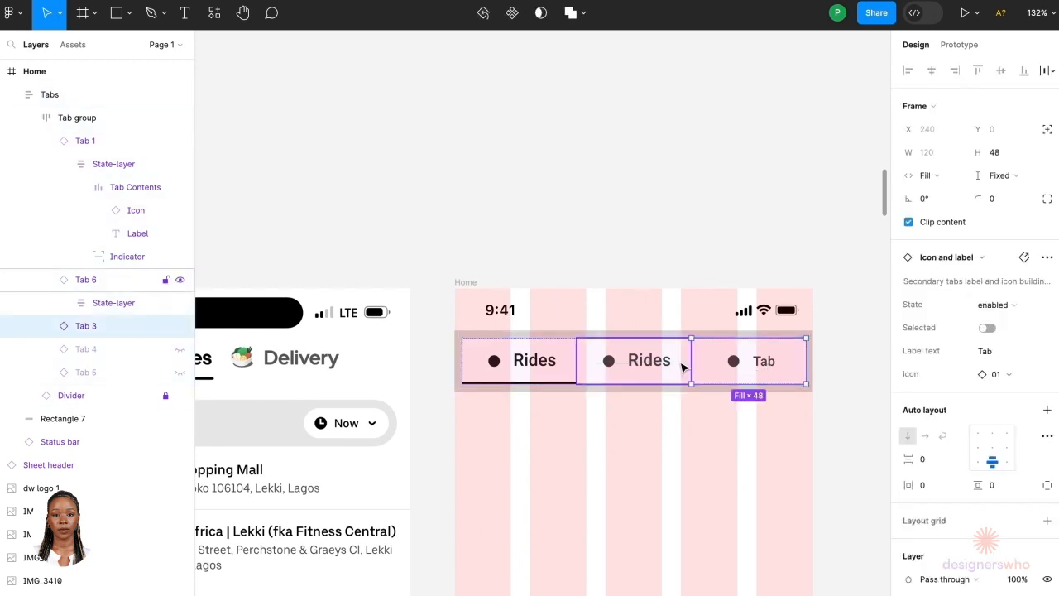
pyautogui.scroll(3, 681, 366)
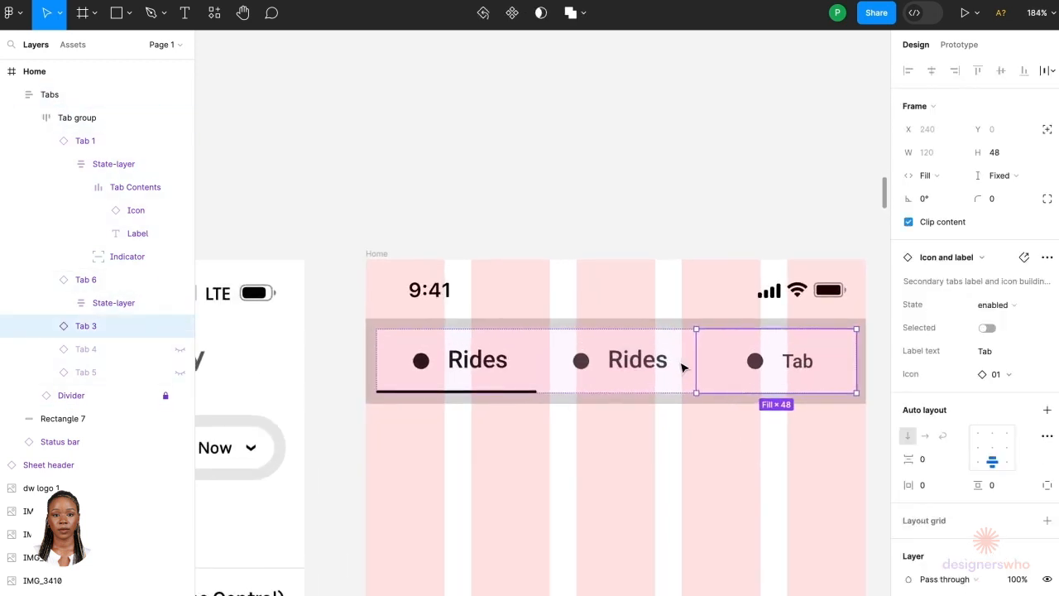
pyautogui.press('Delete')
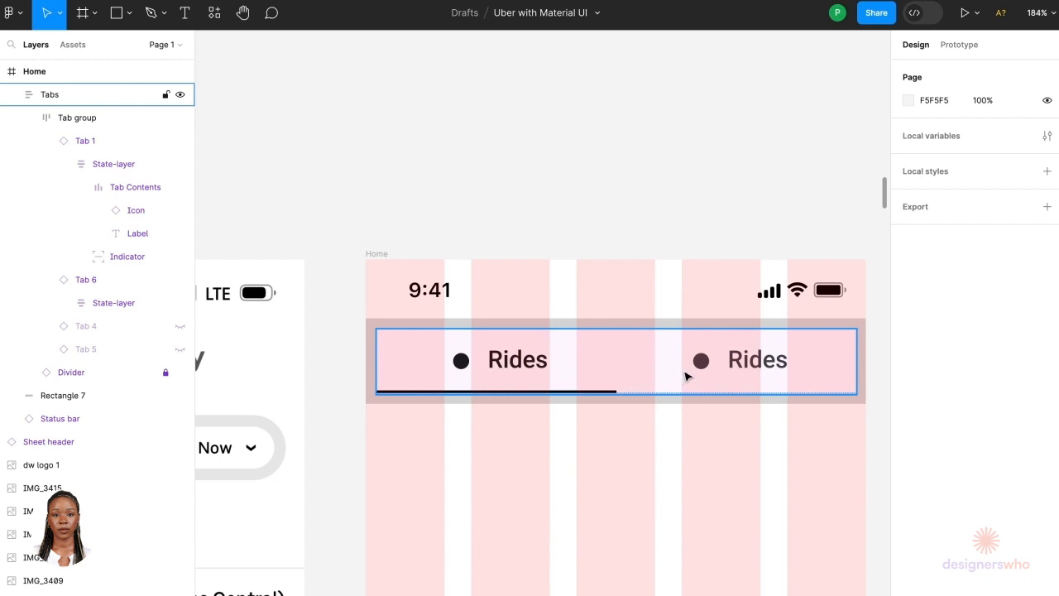
# Step: Rename the second tab's label to Delivery
pyautogui.click(685, 376)
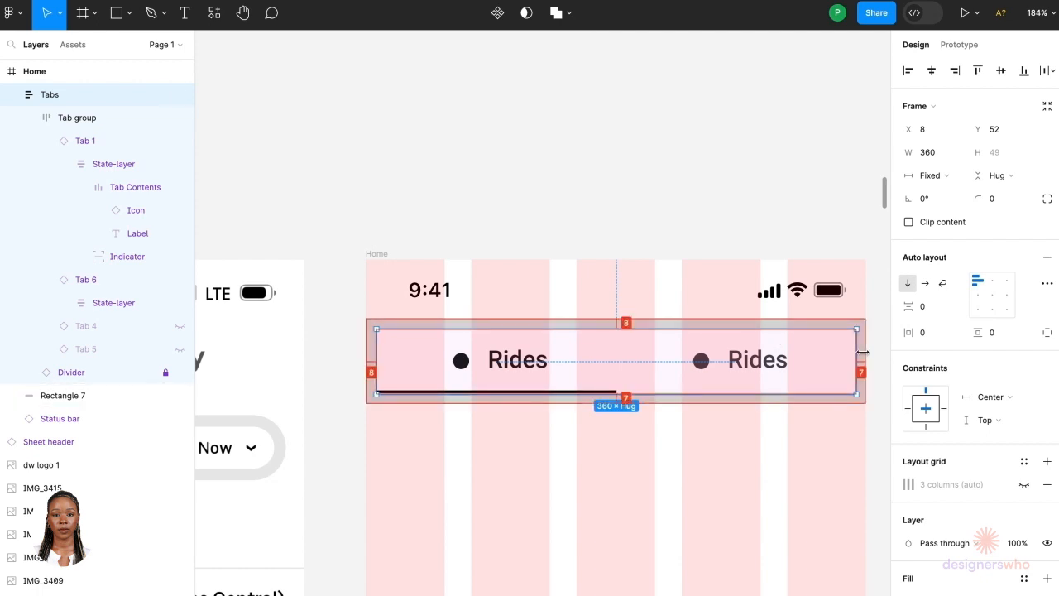
pyautogui.doubleClick(774, 366)
pyautogui.doubleClick(772, 364)
pyautogui.doubleClick(769, 360)
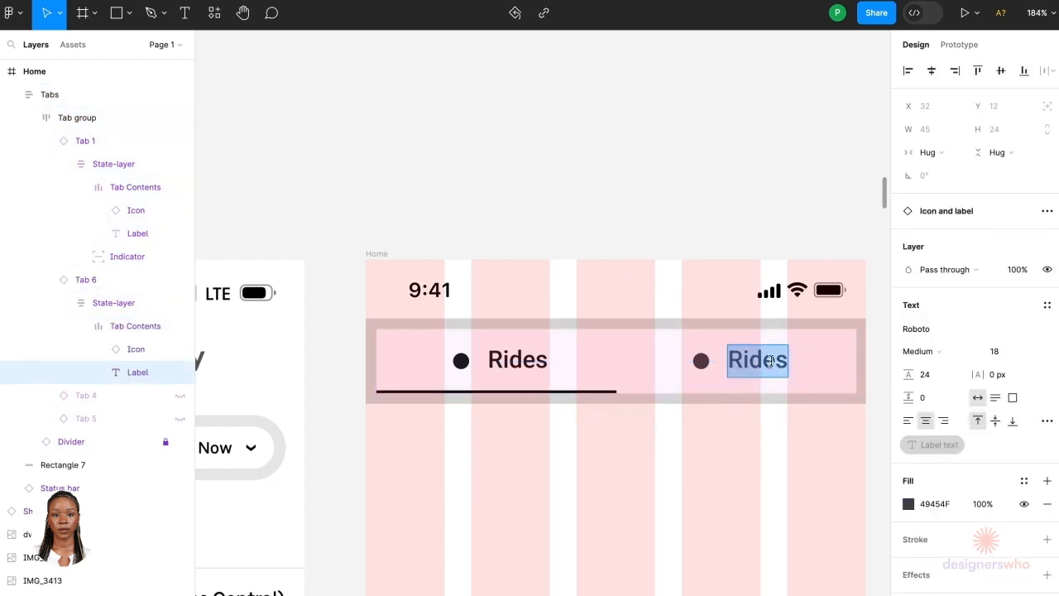
pyautogui.write('Deliver')
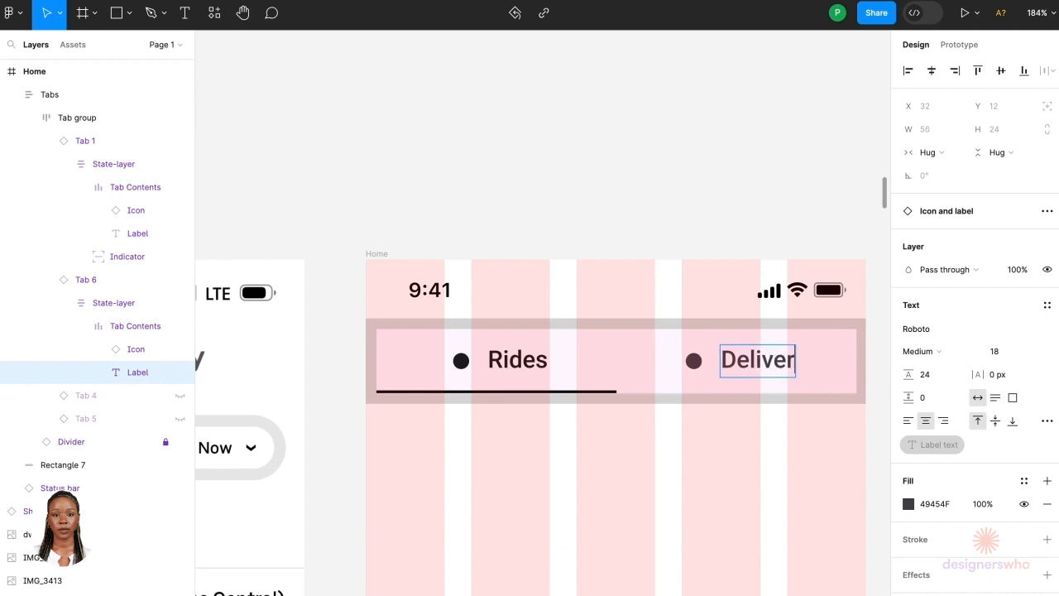
pyautogui.write('y')
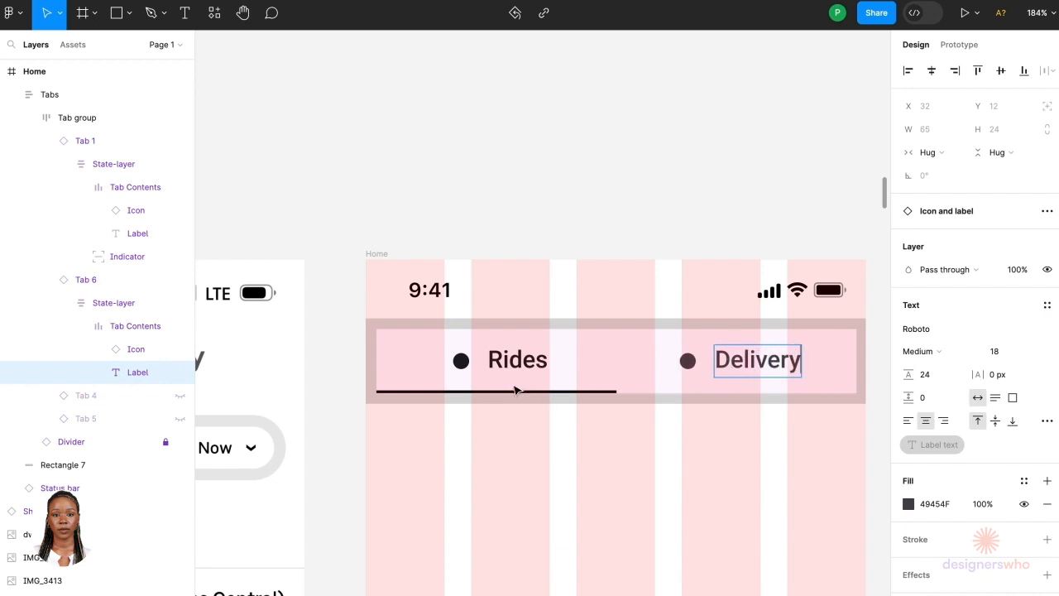
# Step: Set the Rides tab label's font to Uber Move
pyautogui.doubleClick(529, 362)
pyautogui.doubleClick(529, 363)
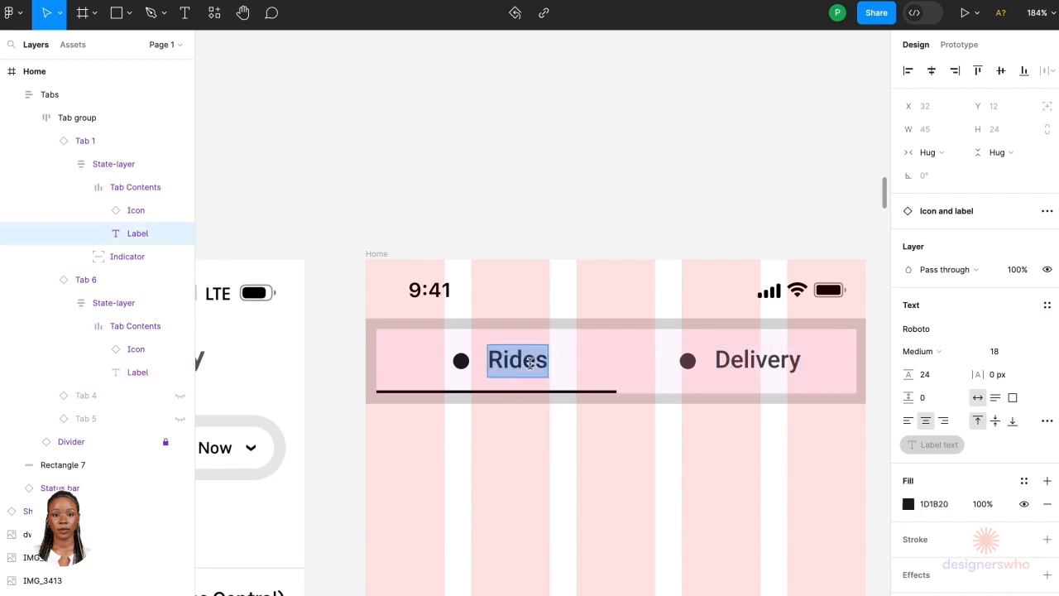
pyautogui.click(958, 329)
pyautogui.write('ube')
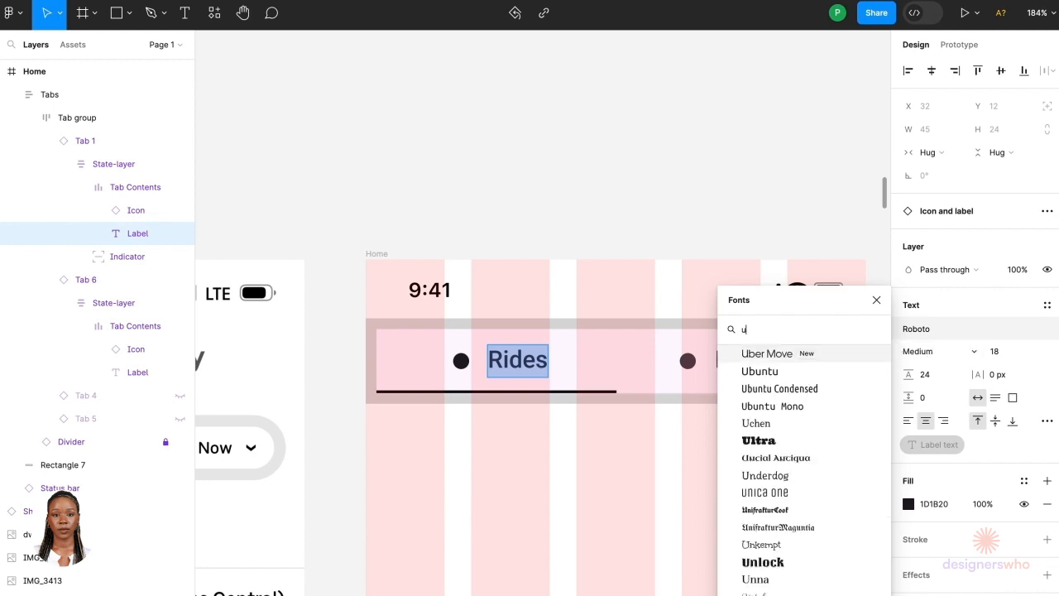
pyautogui.click(831, 356)
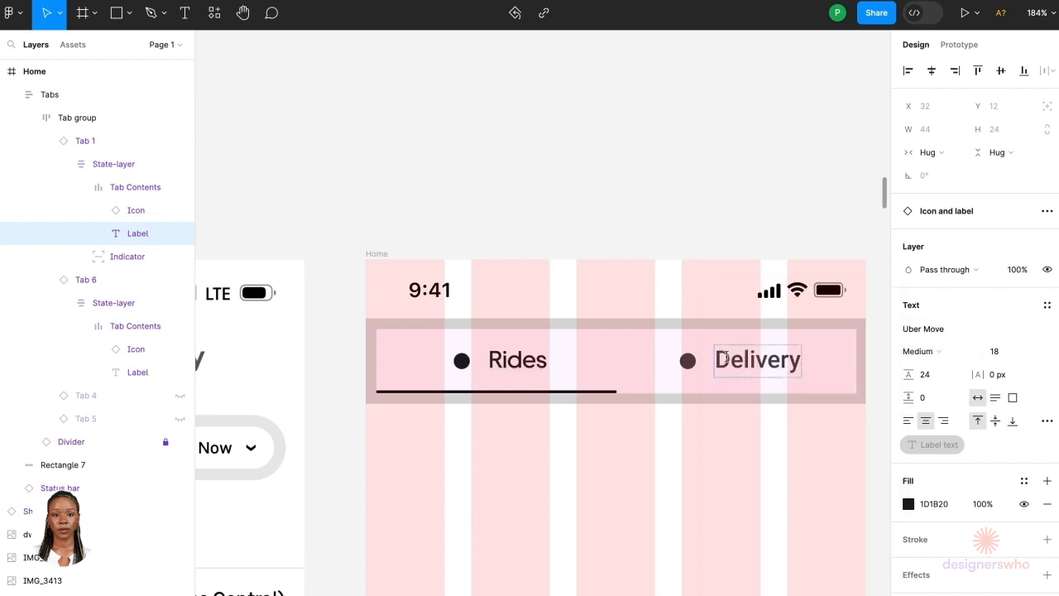
# Step: Set the Delivery tab label's font to Uber Move
pyautogui.click(758, 360)
pyautogui.doubleClick(758, 359)
pyautogui.click(930, 335)
pyautogui.write('ube')
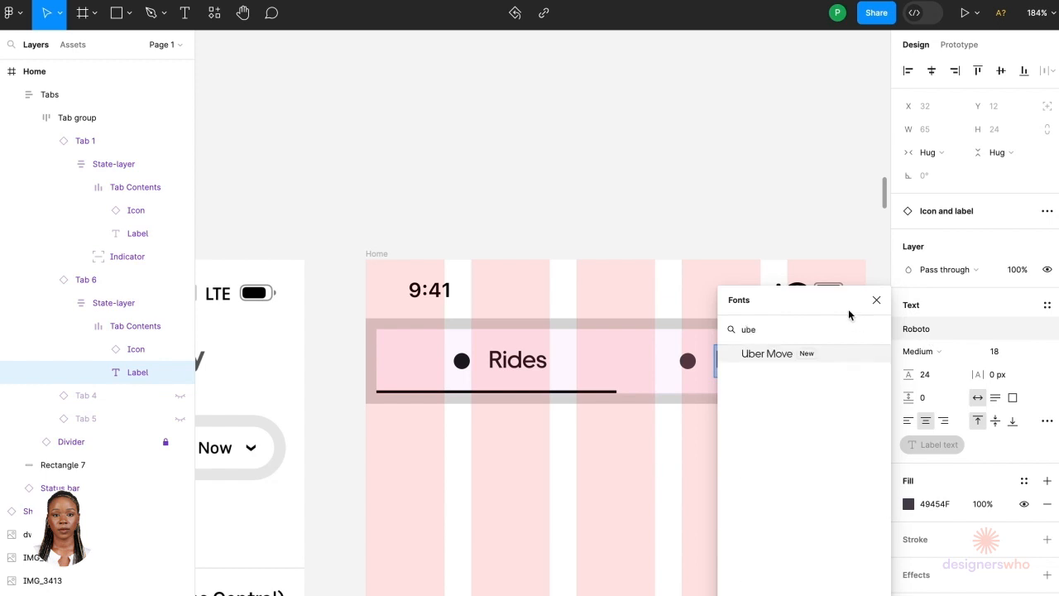
pyautogui.click(830, 356)
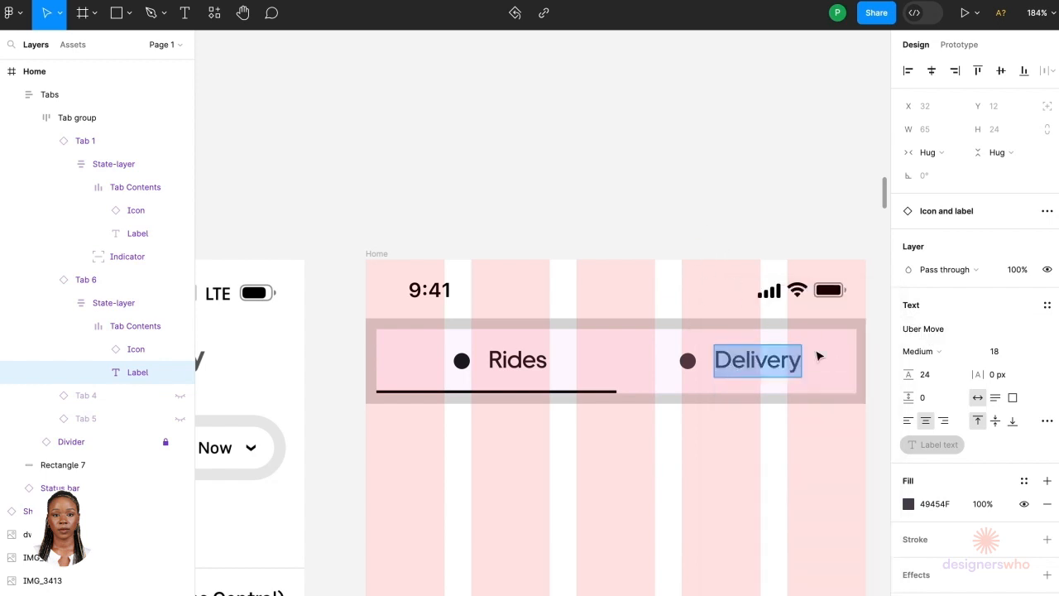
pyautogui.press('Escape')
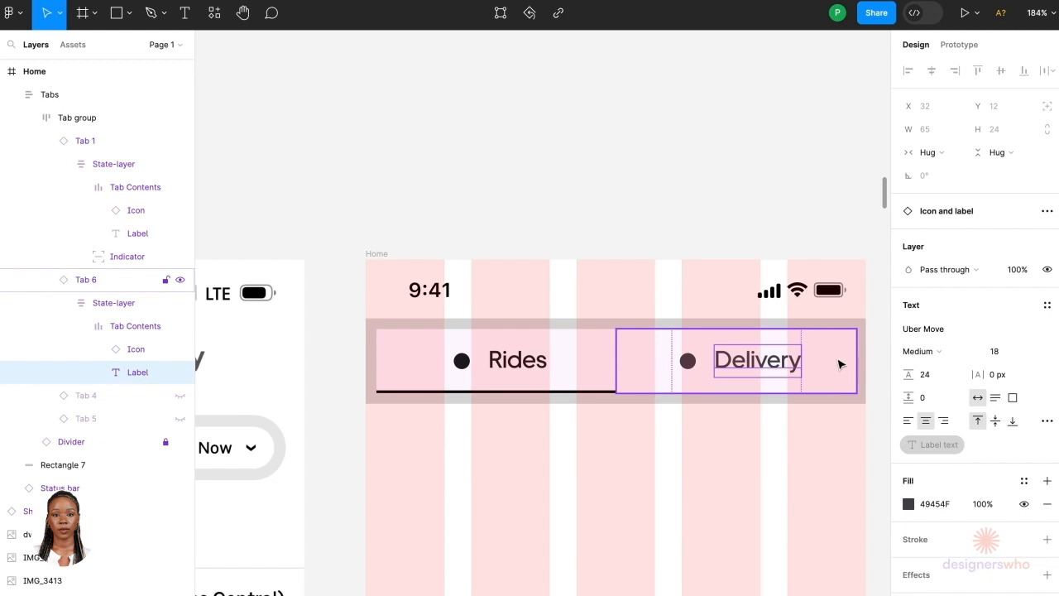
# Step: Inspect the fill colours of the Delivery and Rides tabs
pyautogui.click(839, 364)
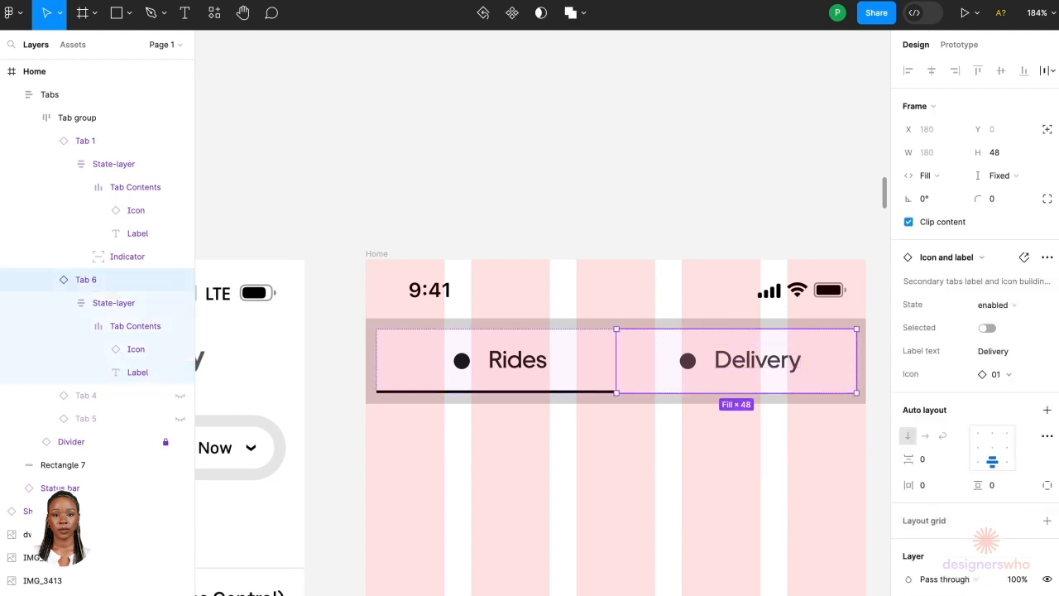
pyautogui.click(909, 595)
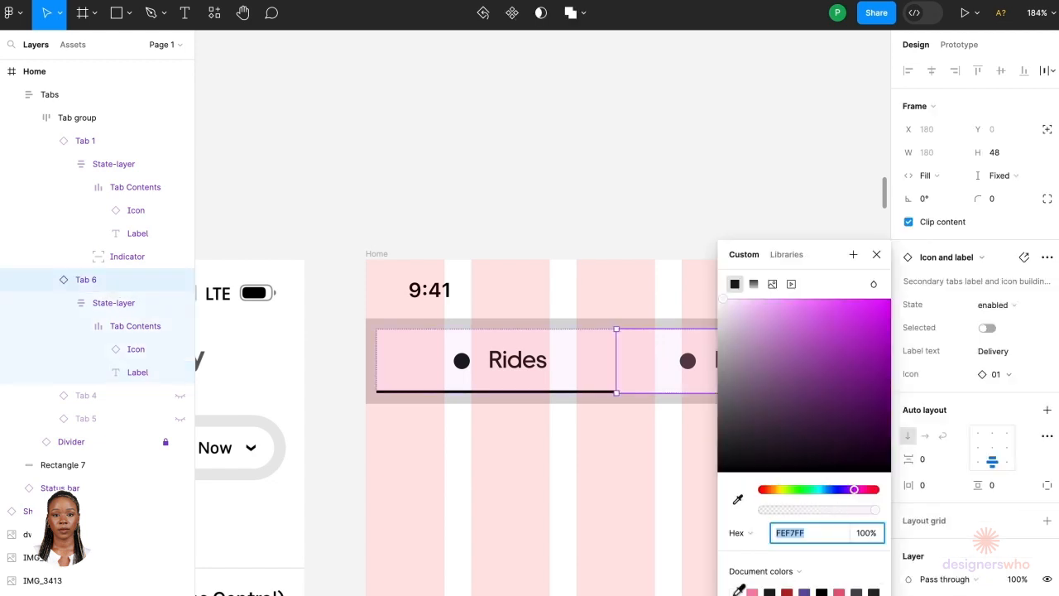
pyautogui.click(591, 382)
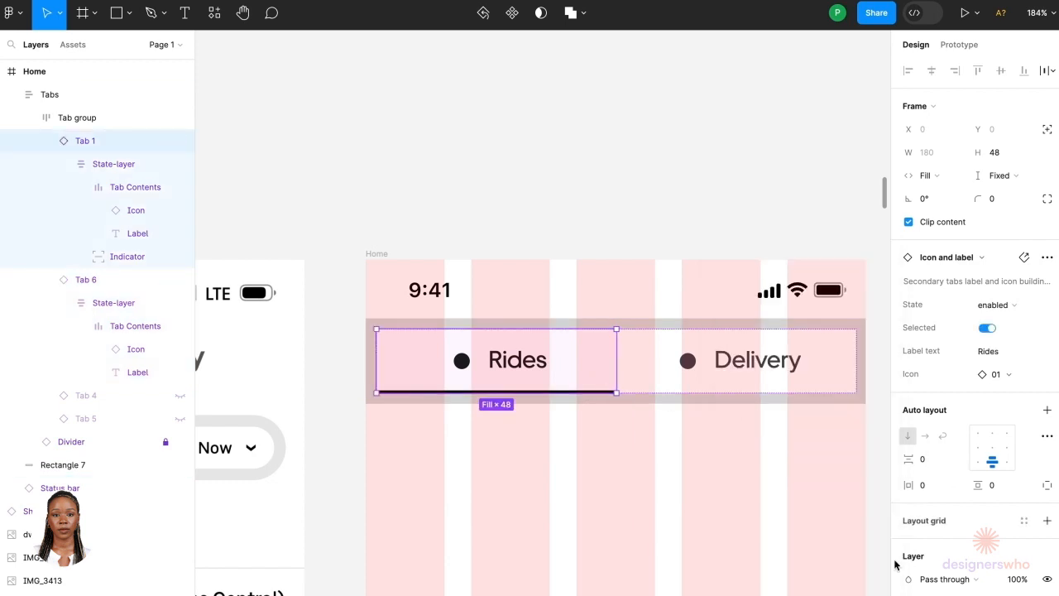
pyautogui.click(908, 595)
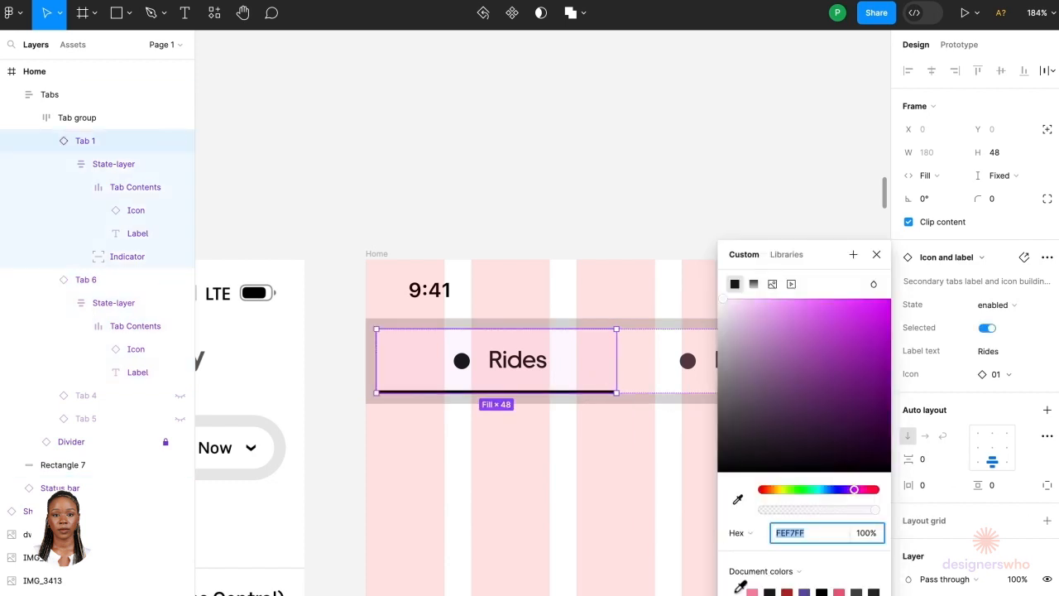
pyautogui.click(615, 182)
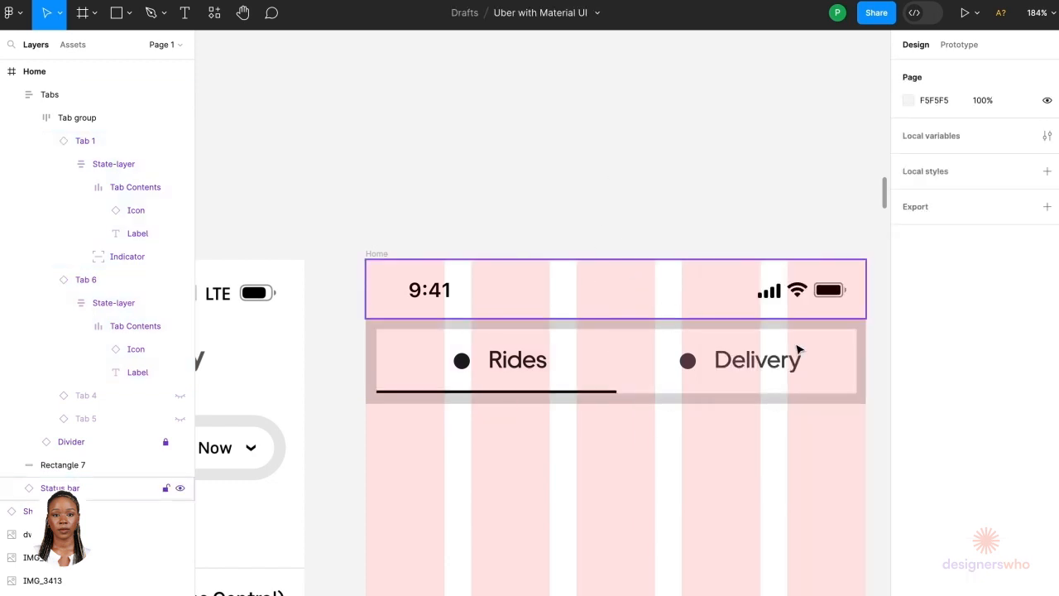
# Step: Set the grey background rectangle behind the tabs to a white fill
pyautogui.click(862, 340)
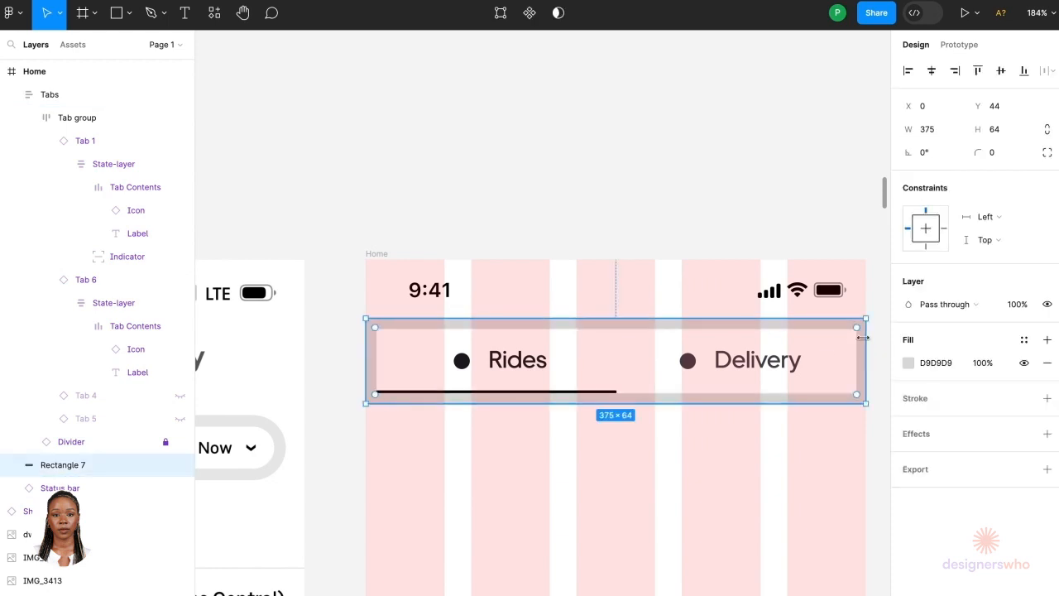
pyautogui.click(909, 364)
pyautogui.moveTo(795, 349); pyautogui.dragTo(686, 290)
pyautogui.click(683, 126)
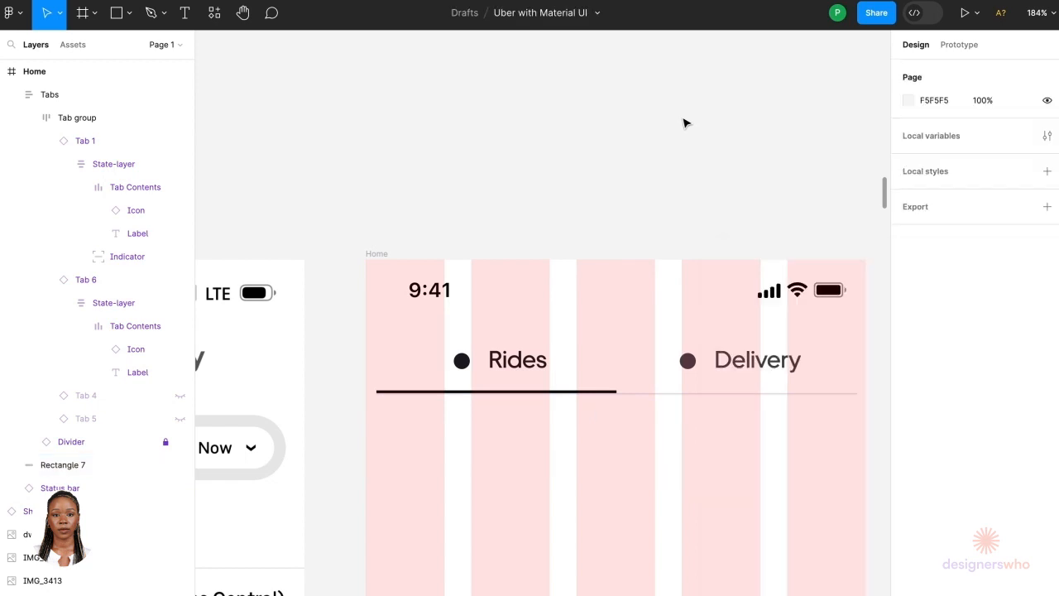
# Step: Narrow the Tabs frame from both sides to about 257 px wide, centred in the screen
pyautogui.scroll(-5, 683, 123)
pyautogui.scroll(-1, 683, 124)
pyautogui.scroll(3, 686, 121)
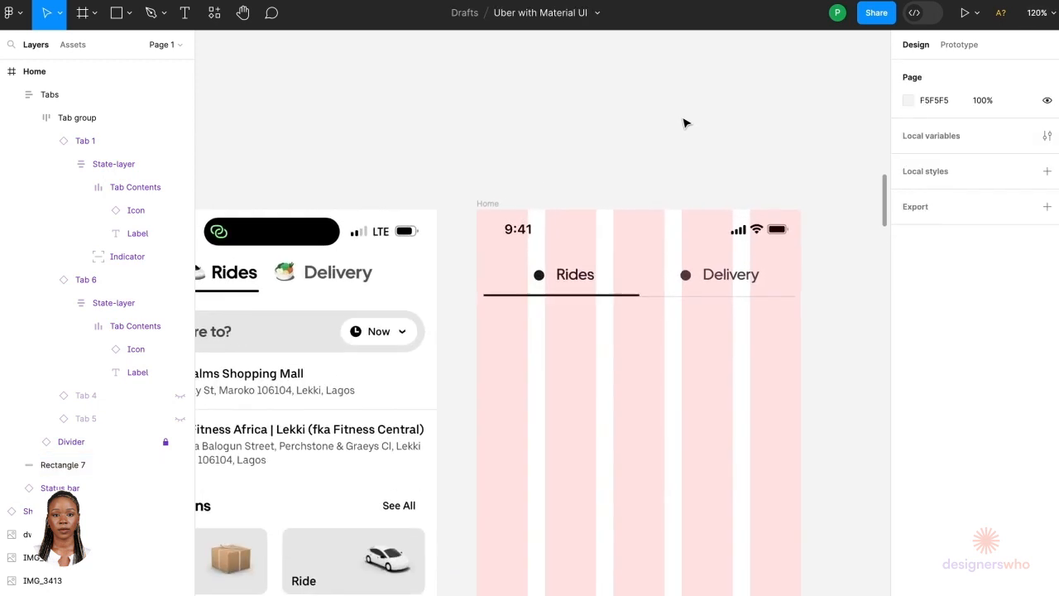
pyautogui.hscroll(-3, 686, 121)
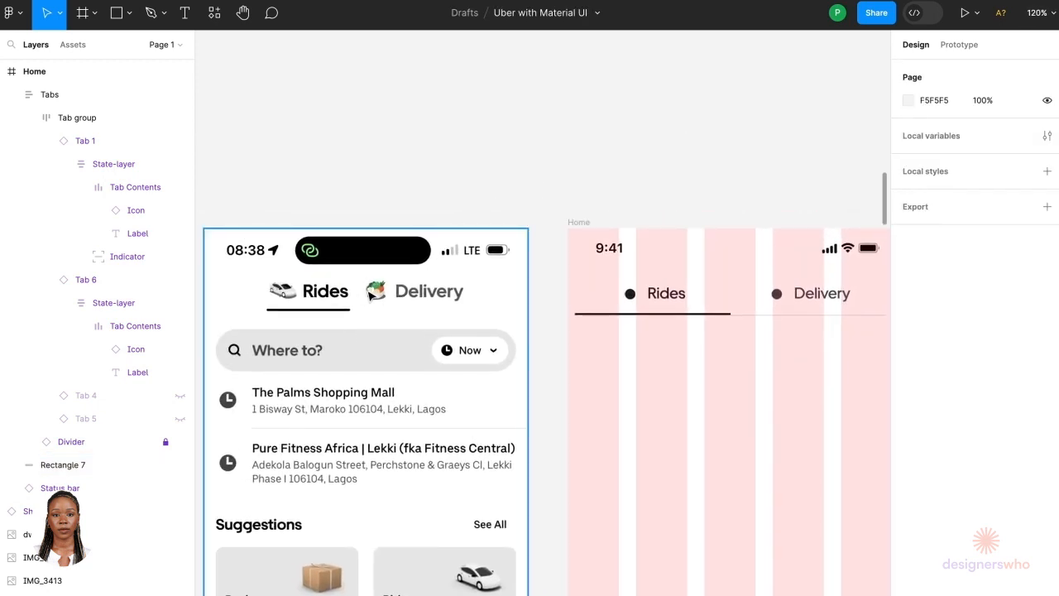
pyautogui.click(603, 308)
pyautogui.click(603, 308)
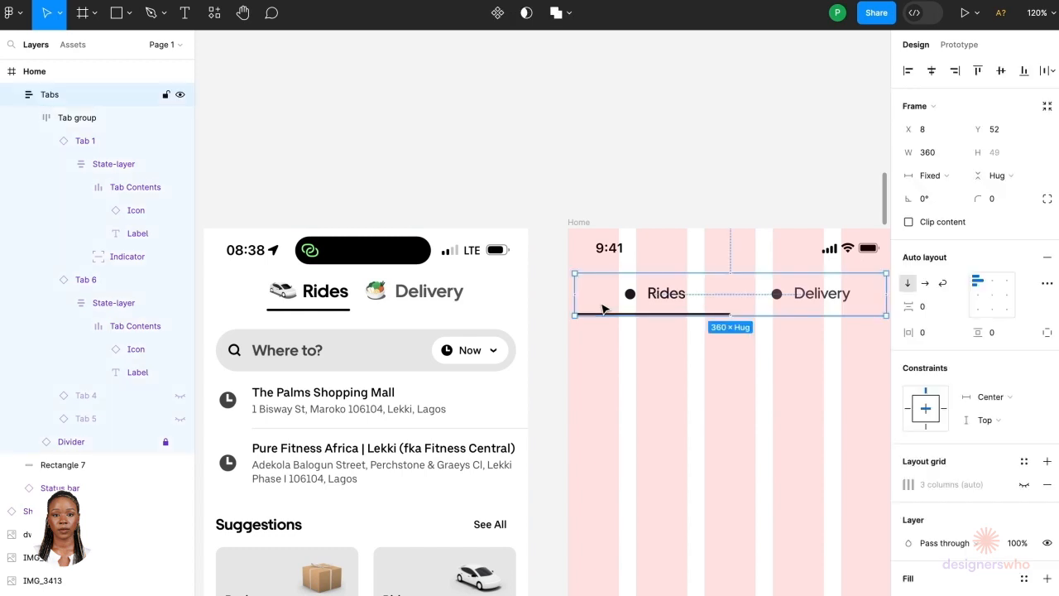
pyautogui.hscroll(2, 603, 306)
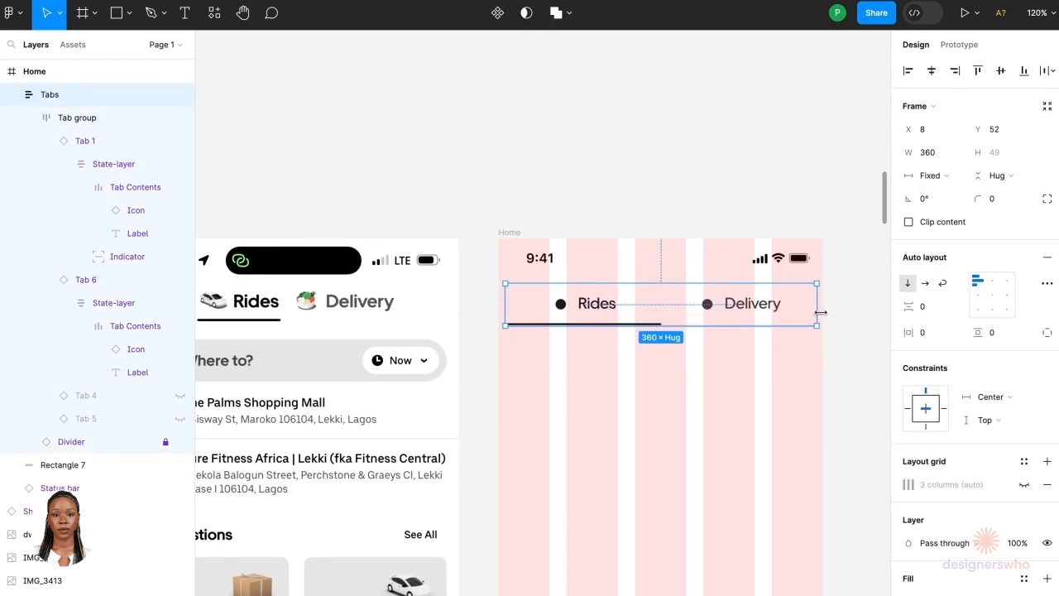
pyautogui.scroll(3, 817, 312)
pyautogui.scroll(-2, 816, 309)
pyautogui.hscroll(-1, 819, 311)
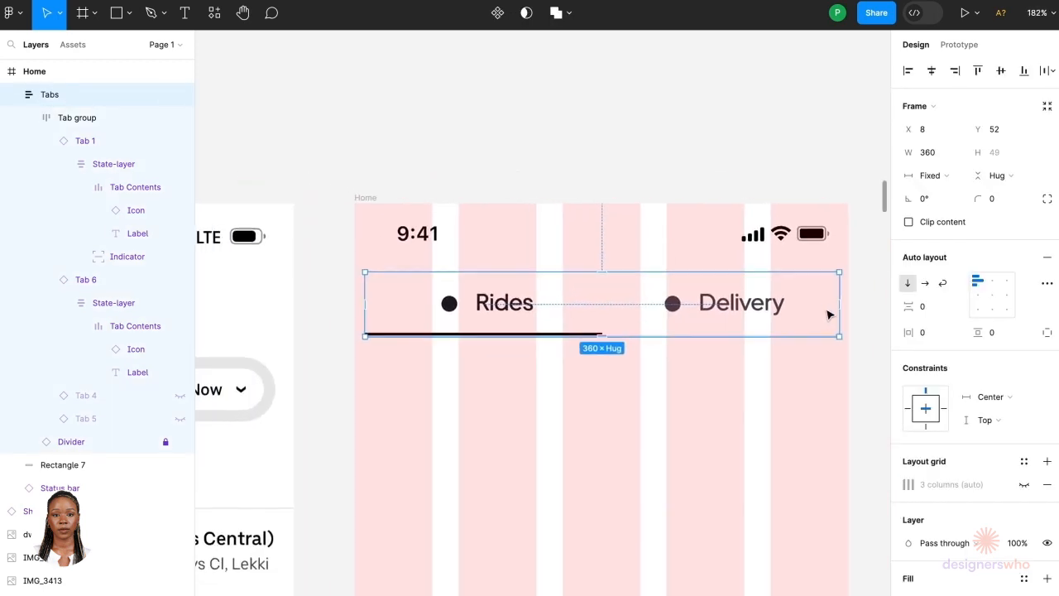
pyautogui.moveTo(841, 293); pyautogui.dragTo(769, 300)
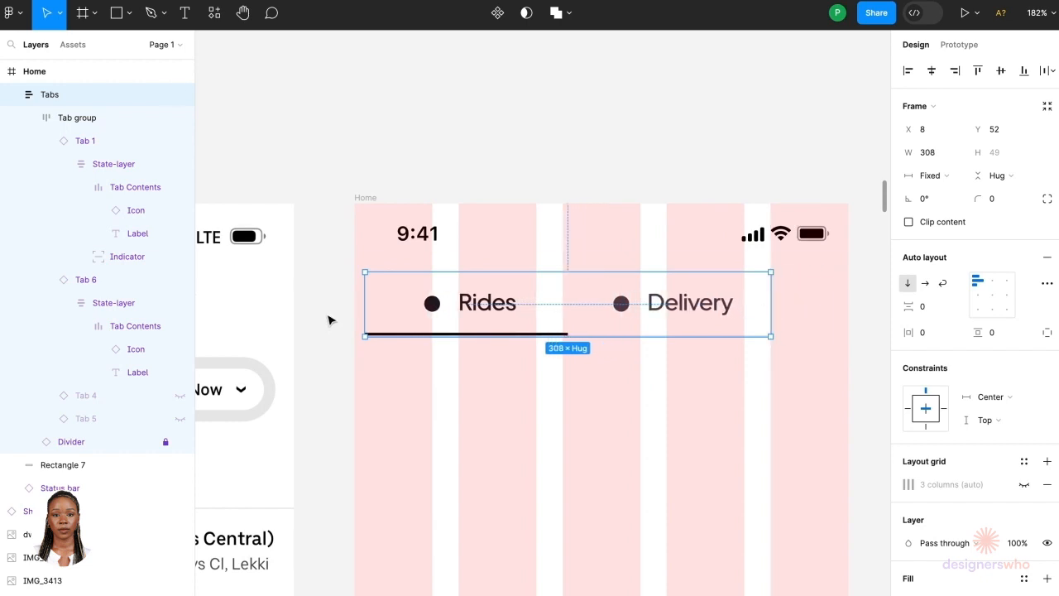
pyautogui.moveTo(381, 302); pyautogui.dragTo(461, 300)
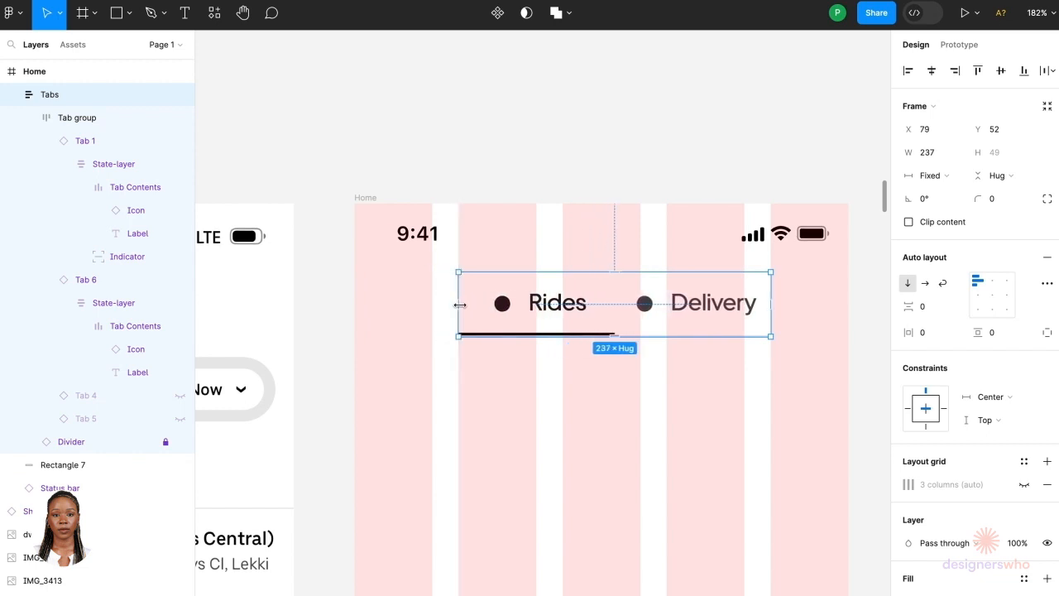
pyautogui.moveTo(445, 304); pyautogui.dragTo(433, 306)
# Step: Zoom in and out to review the narrowed tab bar beside the reference screenshot
pyautogui.scroll(-3, 434, 306)
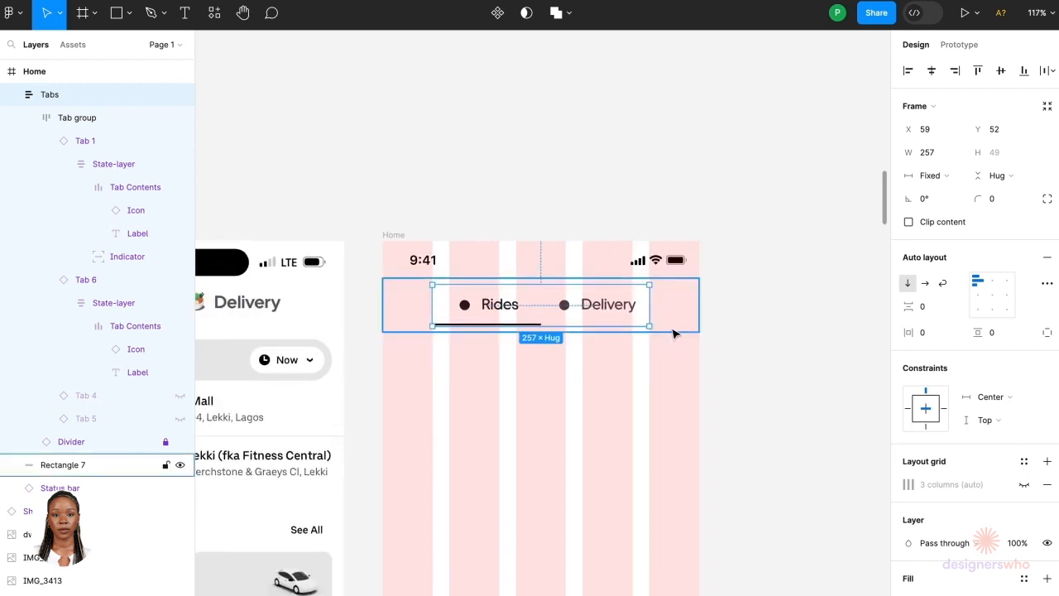
pyautogui.press('alt')
pyautogui.scroll(5, 622, 327)
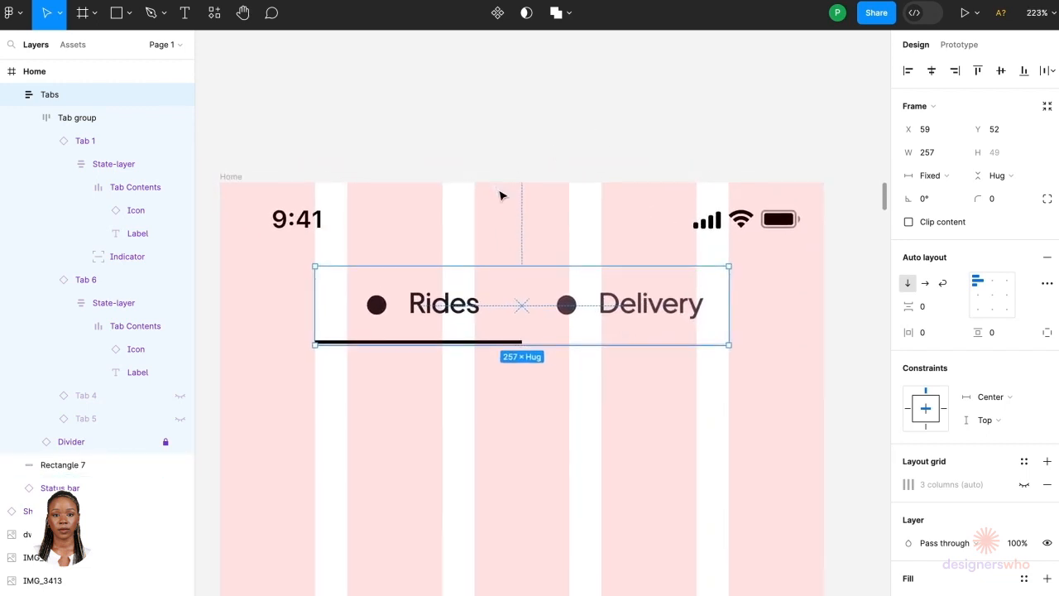
pyautogui.scroll(-3, 406, 296)
pyautogui.scroll(-3, 406, 296)
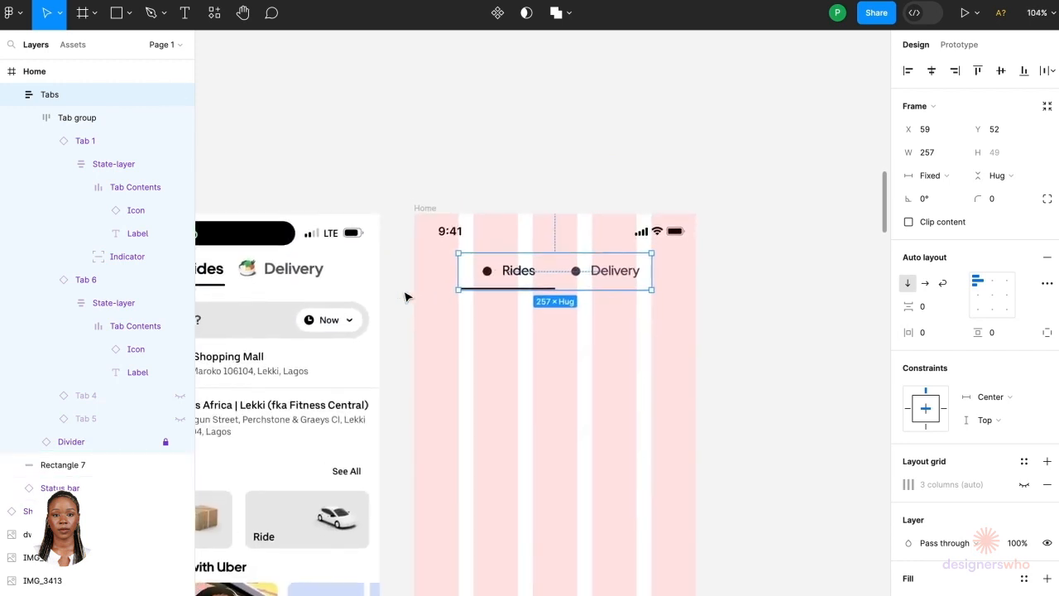
pyautogui.hscroll(-2, 555, 282)
pyautogui.hscroll(-1, 555, 281)
pyautogui.click(568, 173)
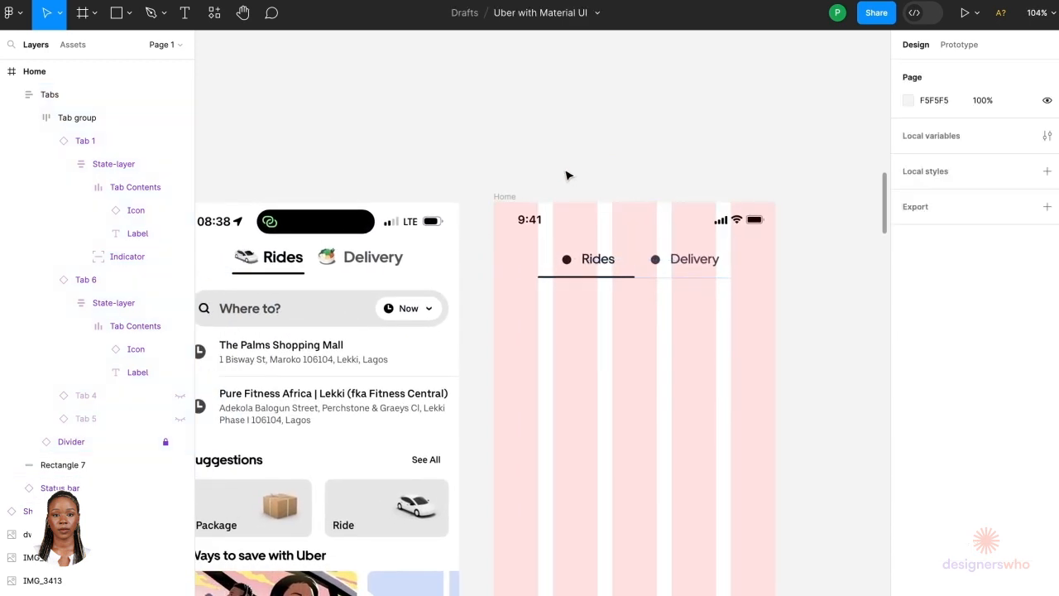
# Step: Search the plugins for materi and run the Material Design Icons (Community) plugin
pyautogui.click(213, 18)
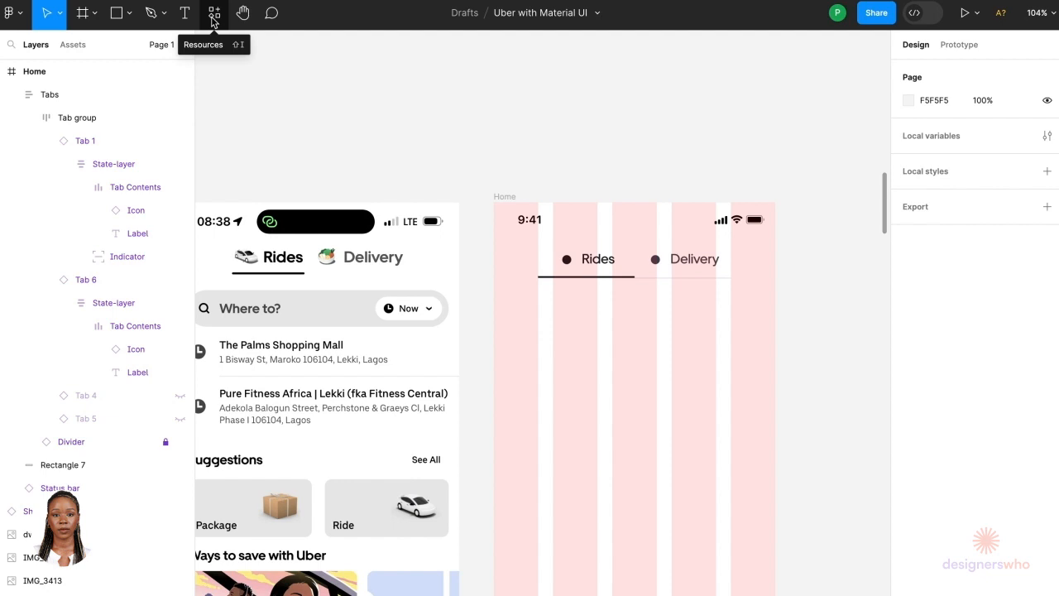
pyautogui.click(213, 18)
pyautogui.click(283, 44)
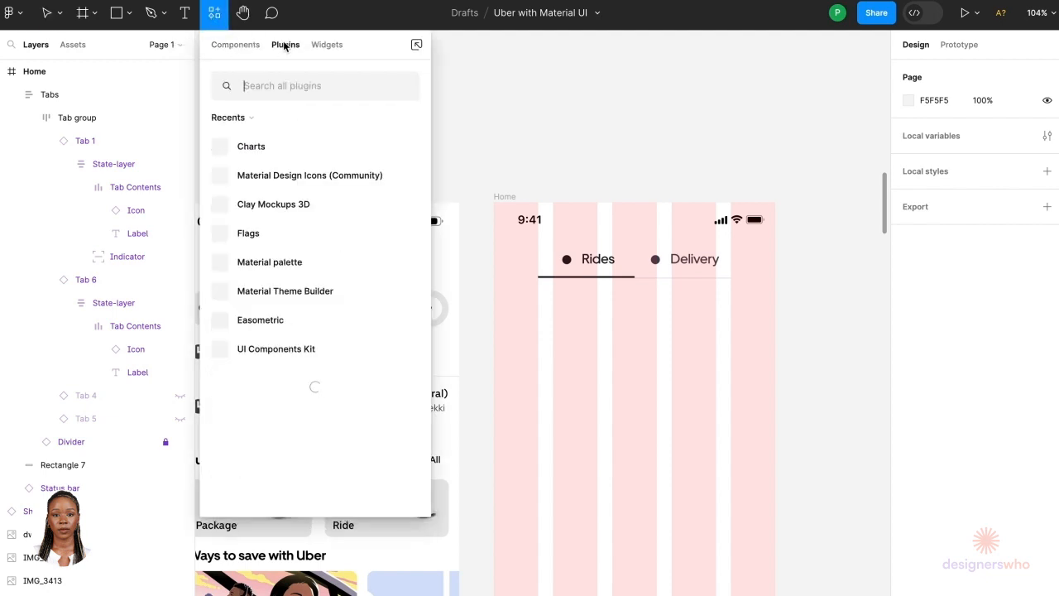
pyautogui.write('ma')
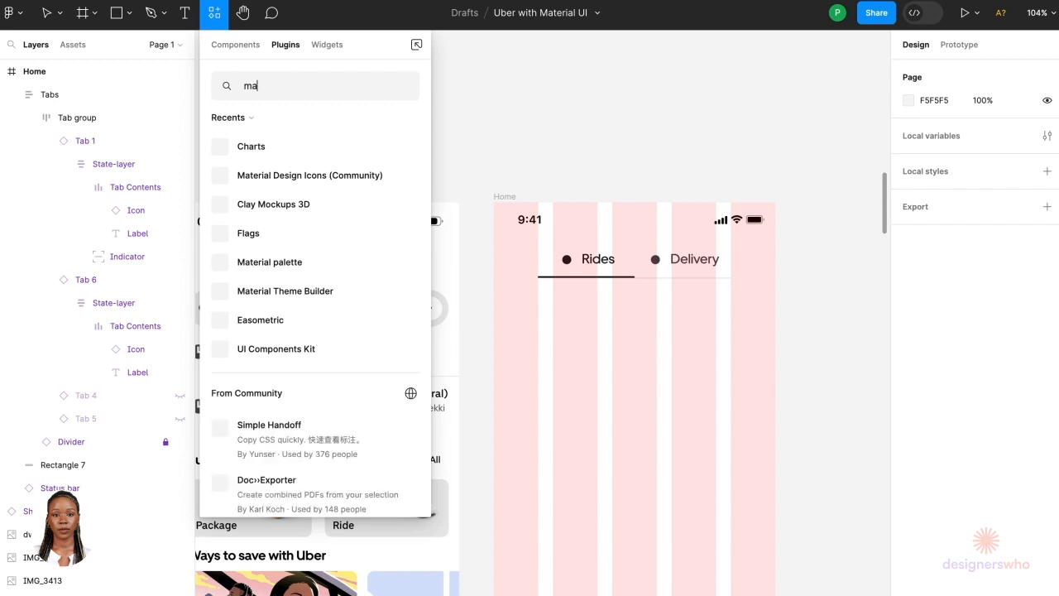
pyautogui.write('ter')
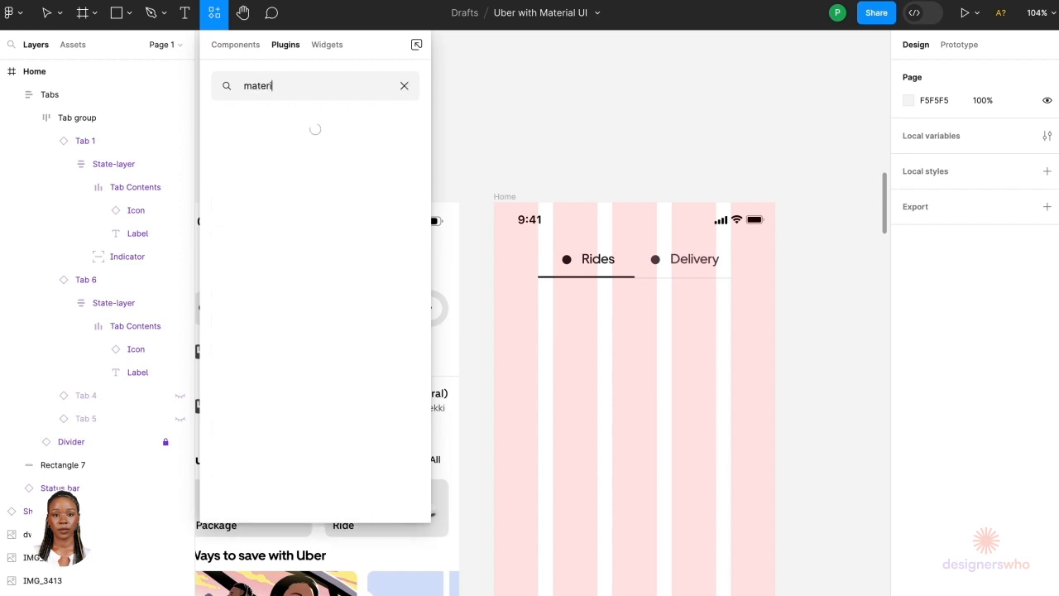
pyautogui.write('i')
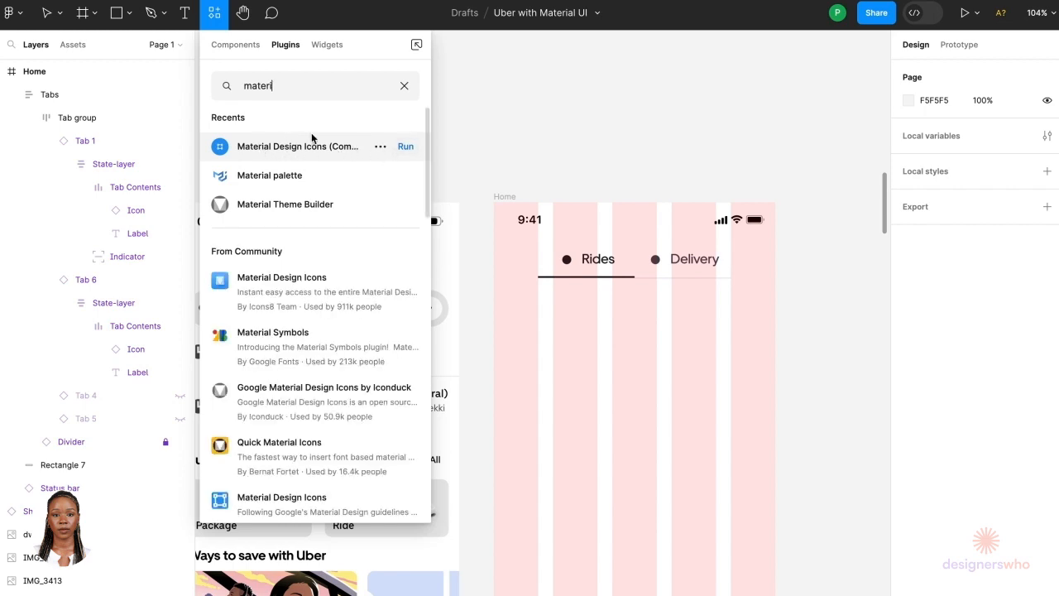
pyautogui.click(404, 148)
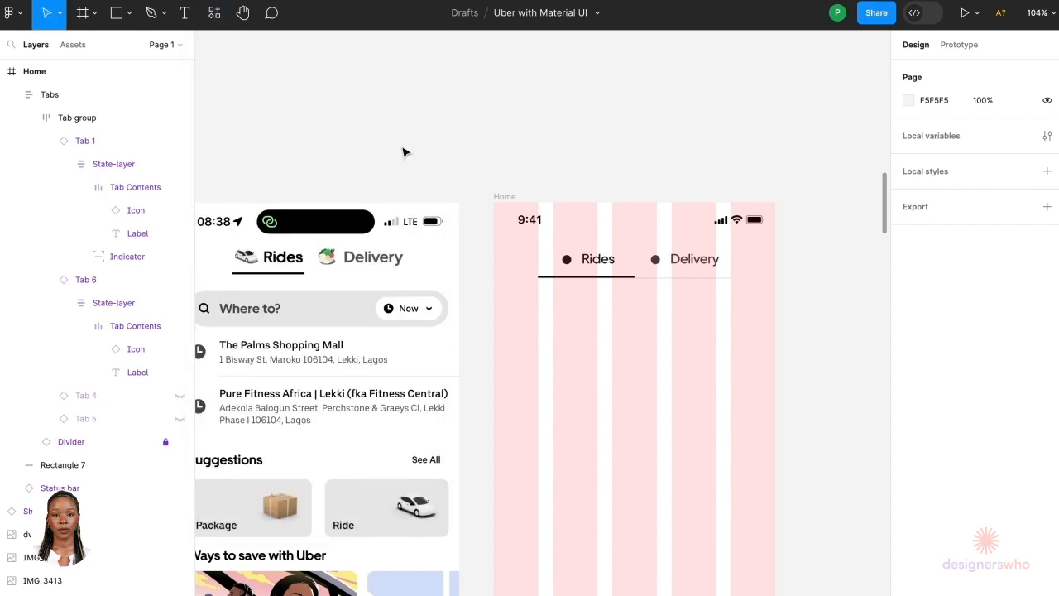
# Step: Search the icon plugin for car and place the first car icon onto the Home screen
pyautogui.hscroll(5, 579, 272)
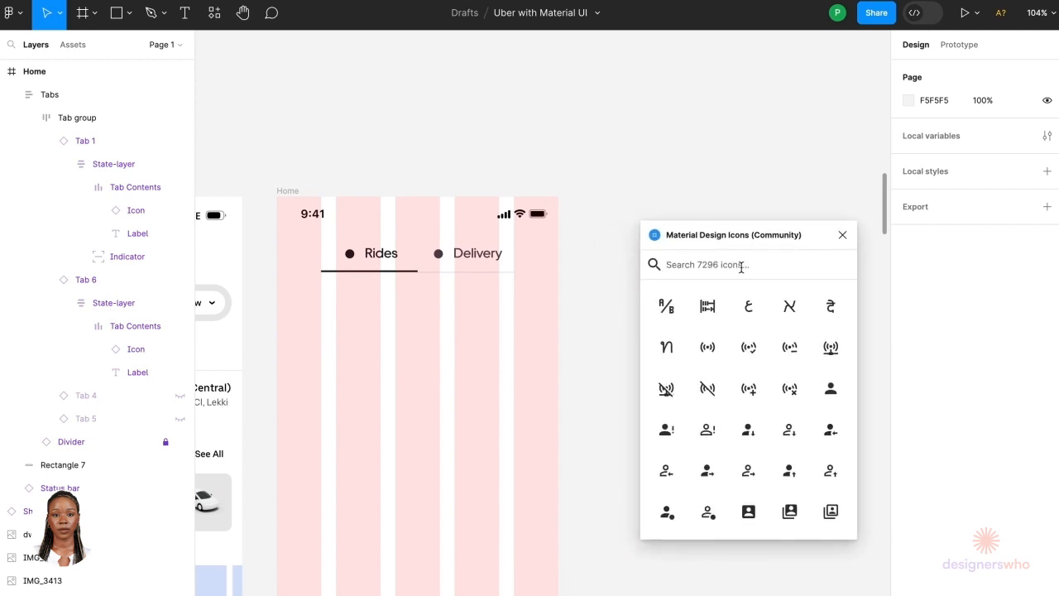
pyautogui.write('car')
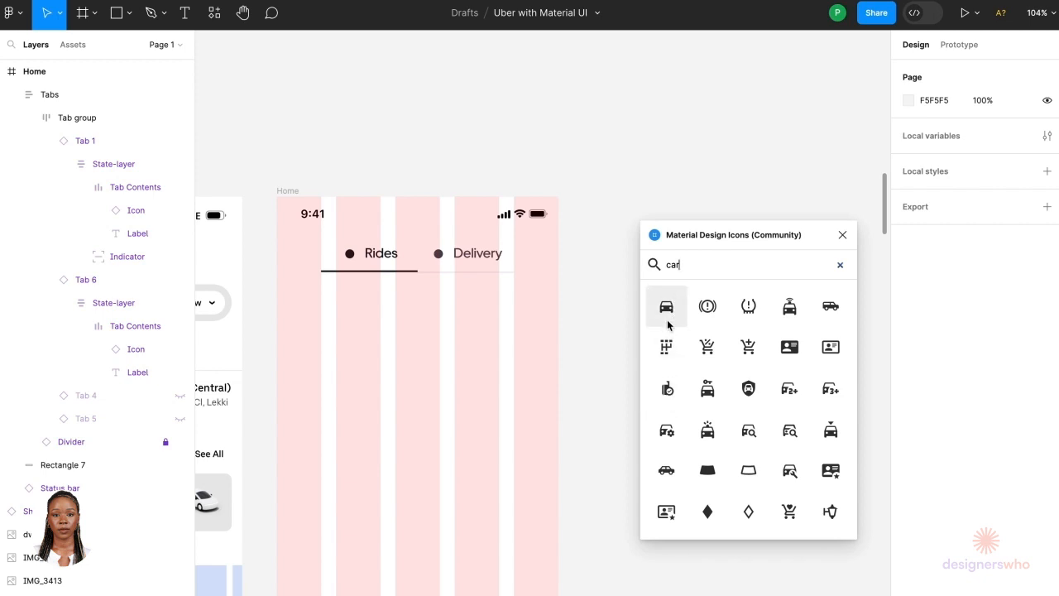
pyautogui.moveTo(666, 319); pyautogui.dragTo(513, 329)
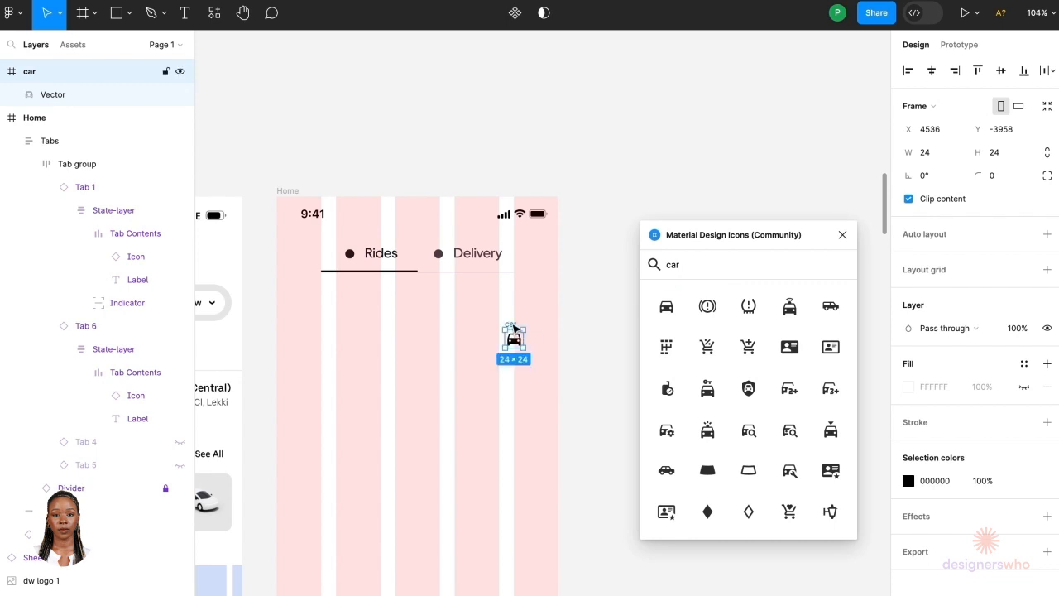
# Step: Try to paste the car icon into the Rides tab's icon placeholder
pyautogui.click(370, 259)
pyautogui.scroll(5, 372, 265)
pyautogui.click(335, 252)
pyautogui.doubleClick(335, 252)
pyautogui.doubleClick(335, 253)
pyautogui.doubleClick(335, 252)
pyautogui.hotkey('ctrl', 'v')
pyautogui.click(352, 248)
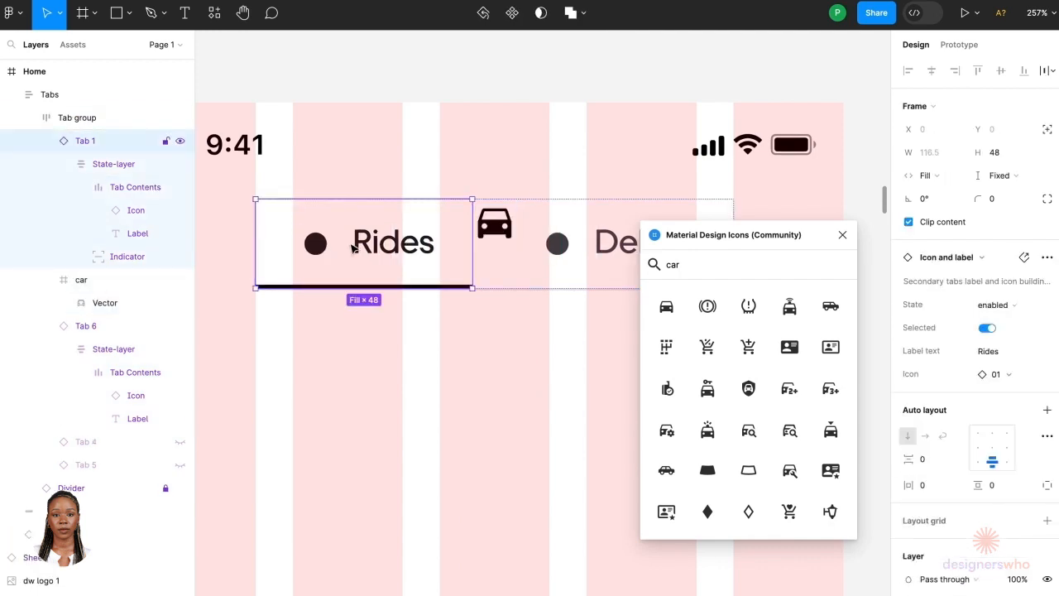
# Step: Detach the Rides tab from its component instance and select its state layer
pyautogui.rightClick(352, 248)
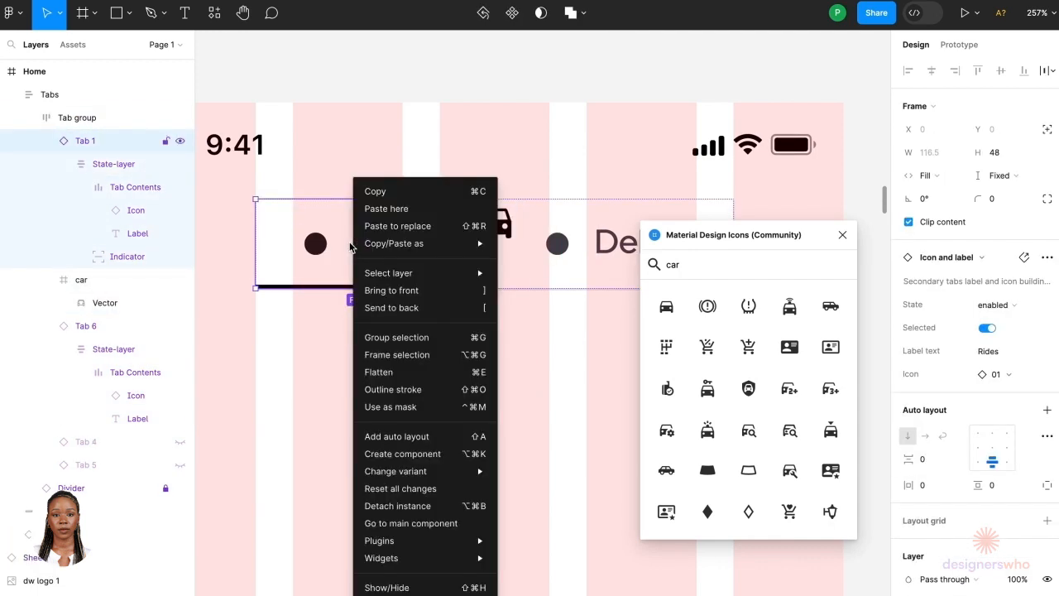
pyautogui.click(384, 496)
pyautogui.click(349, 277)
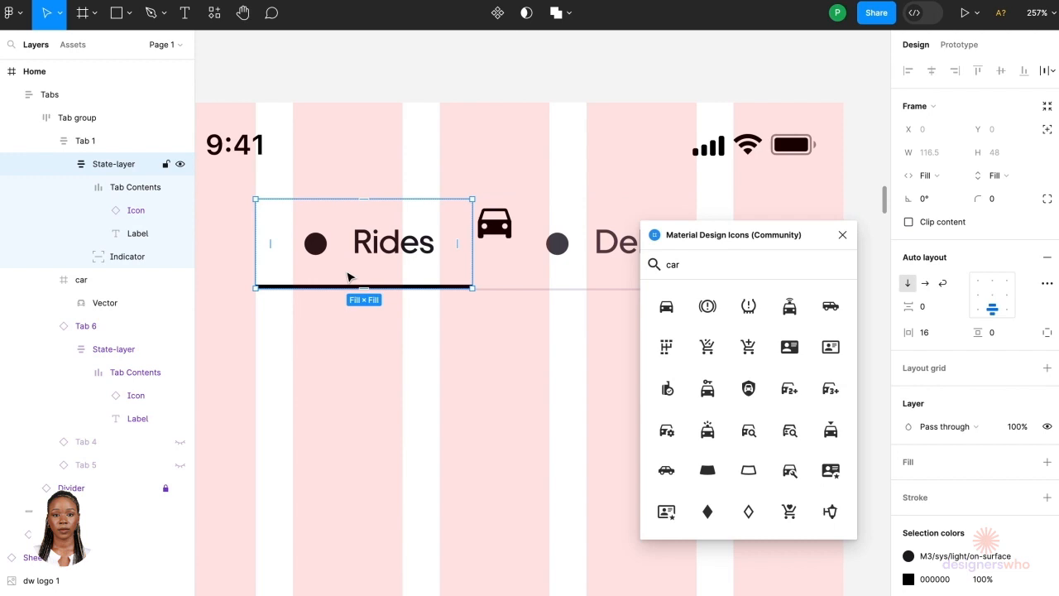
# Step: Paste the car icon into the Rides tab's contents and delete the stray extra copy
pyautogui.hotkey('ctrl', 'v')
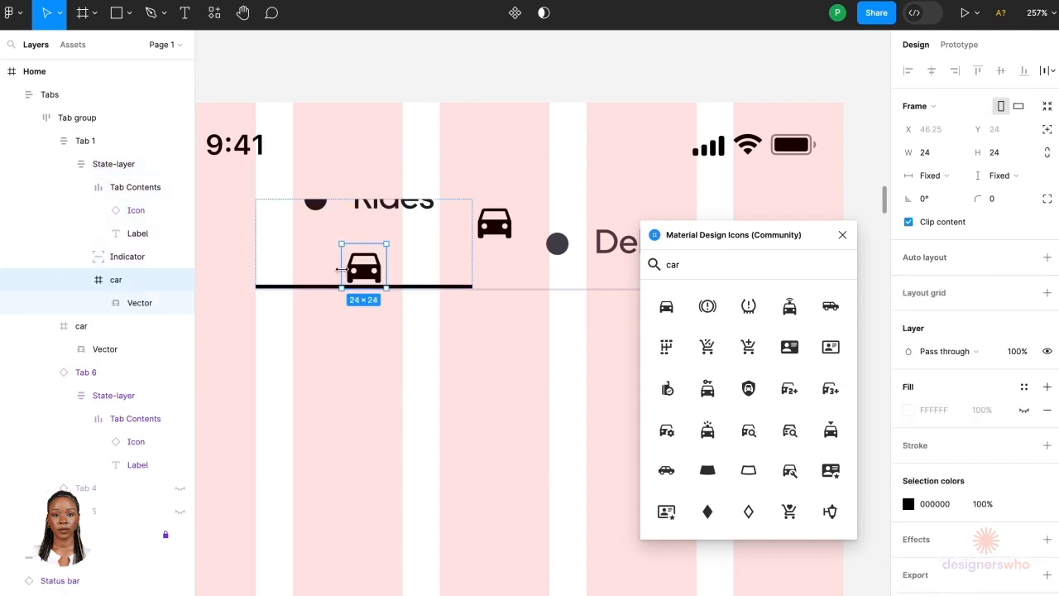
pyautogui.doubleClick(369, 225)
pyautogui.hotkey('ctrl', 'v')
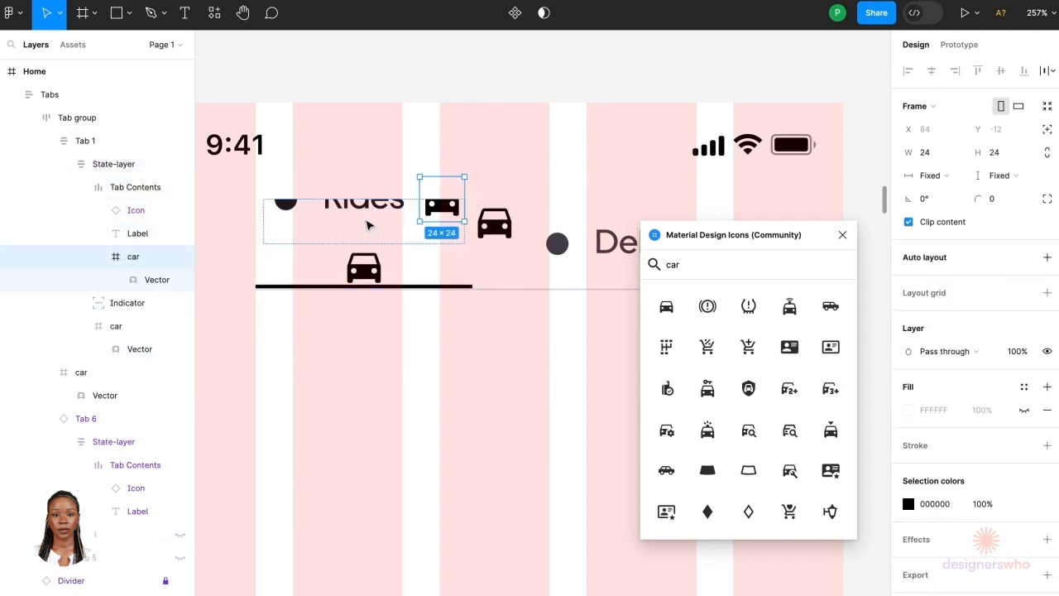
pyautogui.click(369, 263)
pyautogui.press('Delete')
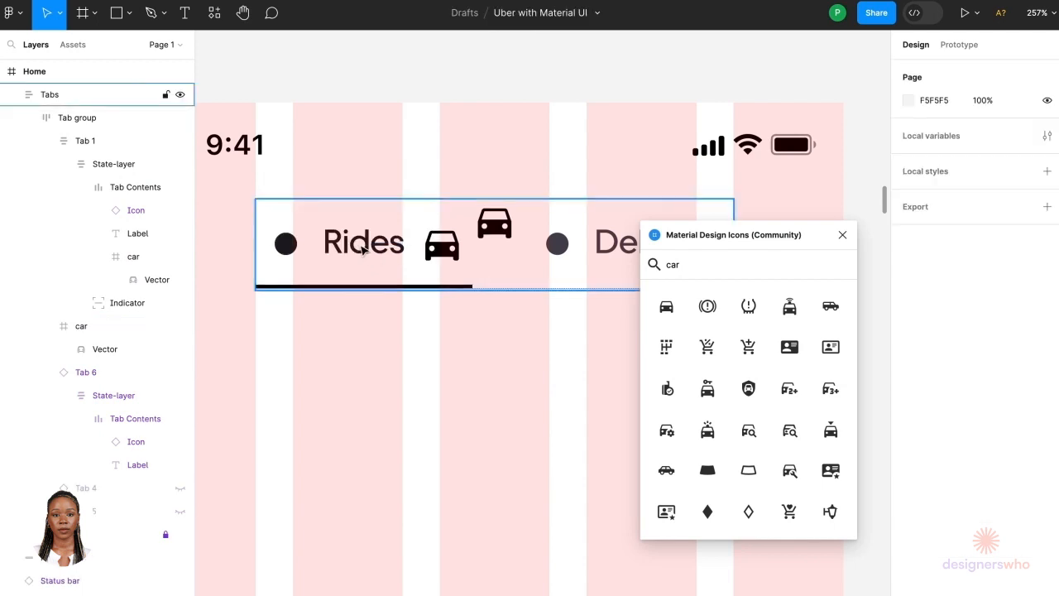
# Step: Move the car icon ahead of the Rides label and delete the tab's placeholder icon
pyautogui.click(366, 250)
pyautogui.doubleClick(366, 251)
pyautogui.doubleClick(366, 251)
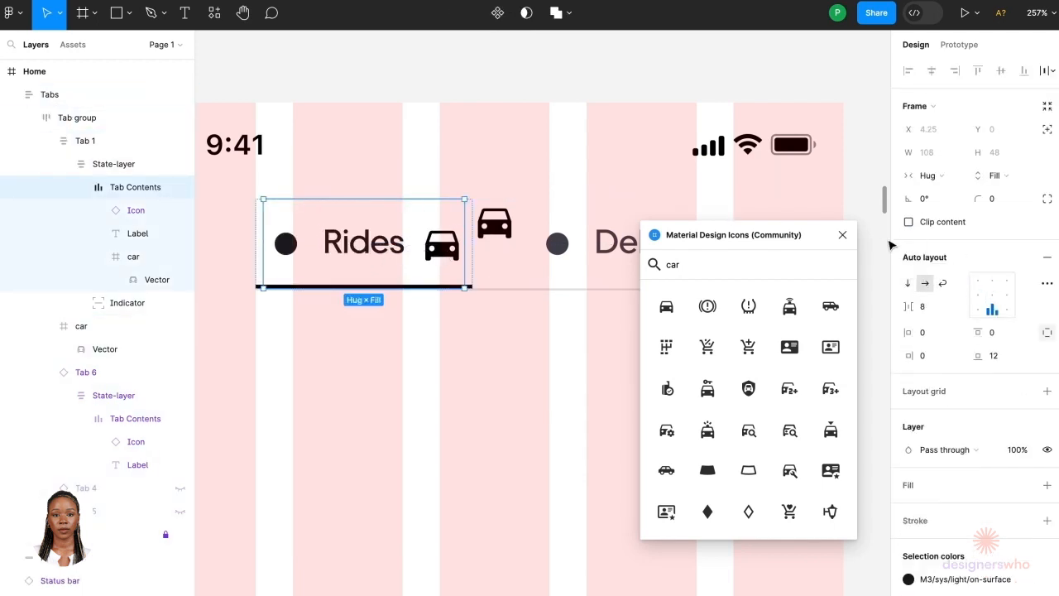
pyautogui.click(445, 250)
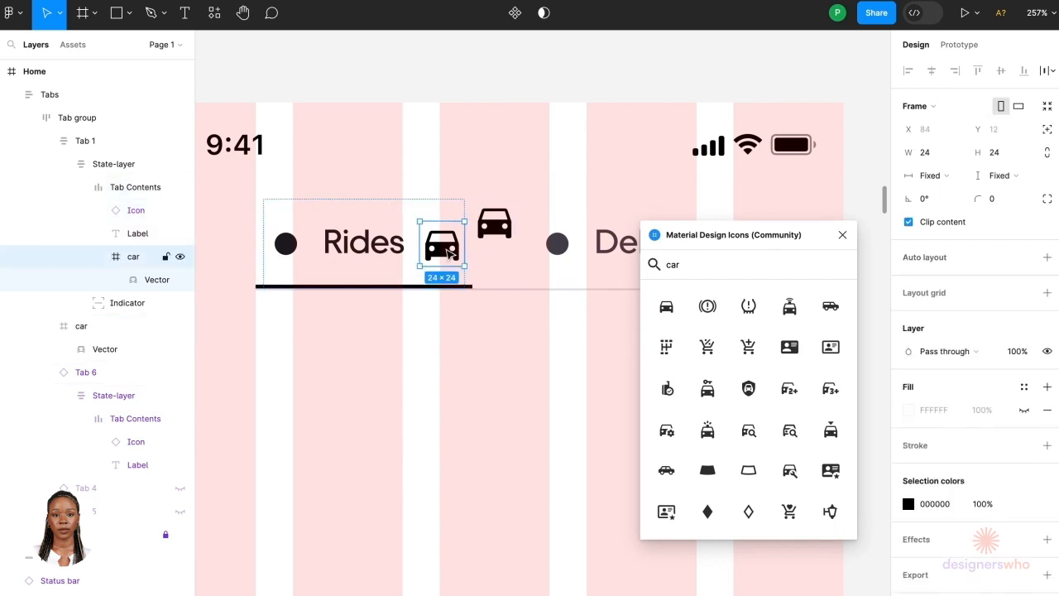
pyautogui.press('Left')
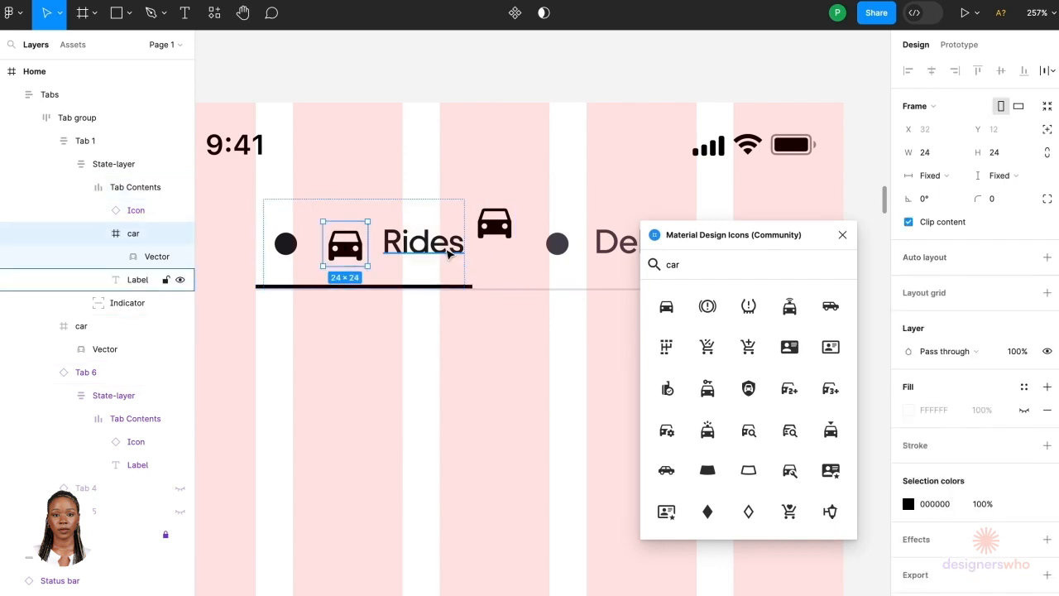
pyautogui.click(284, 247)
pyautogui.press('Delete')
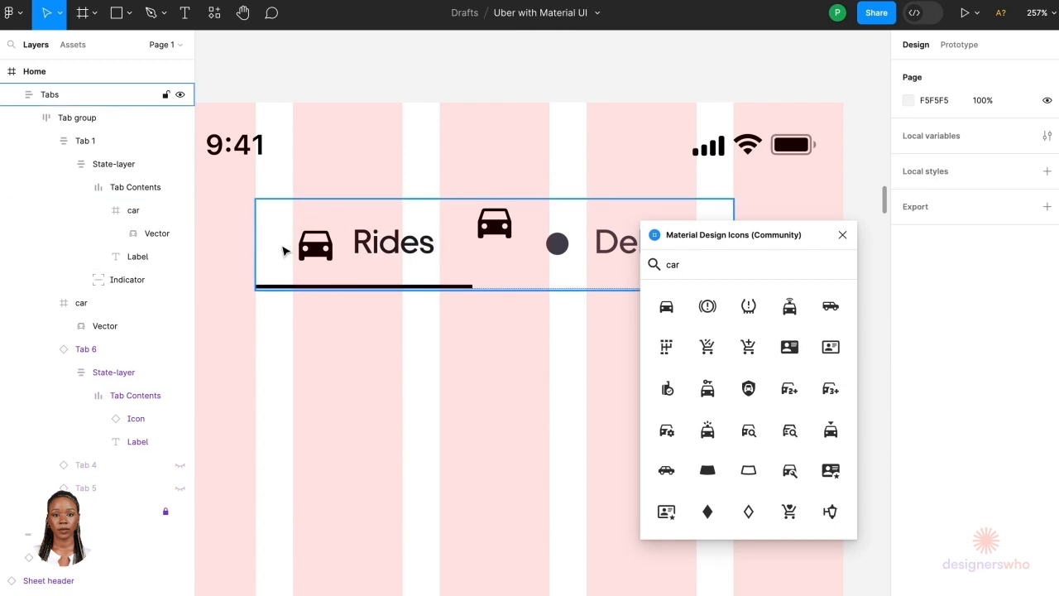
# Step: Delete the loose car icon sitting above the tabs on the Home screen
pyautogui.click(492, 234)
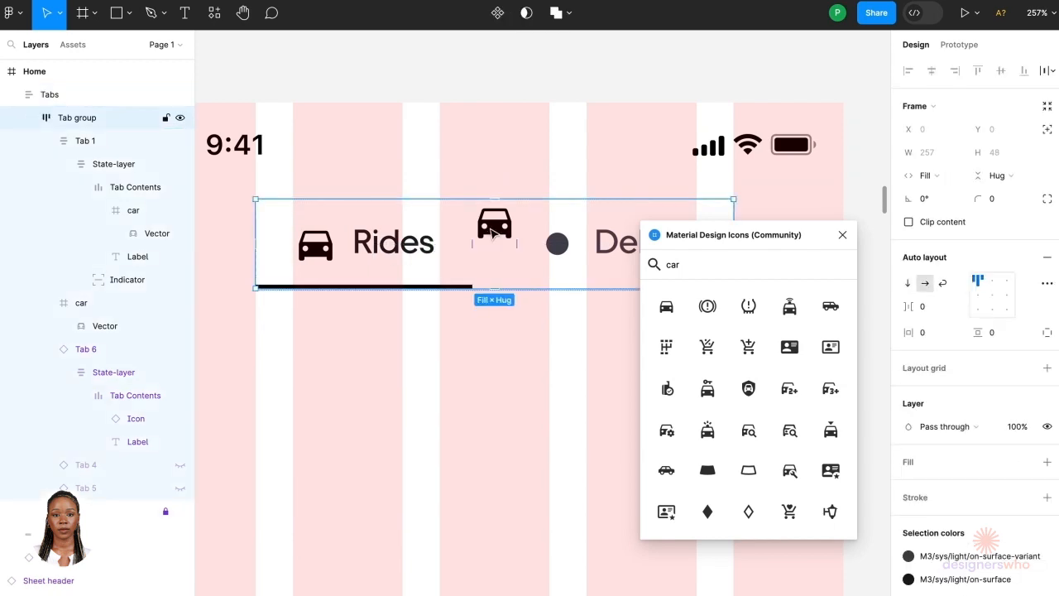
pyautogui.click(492, 234)
pyautogui.press('Delete')
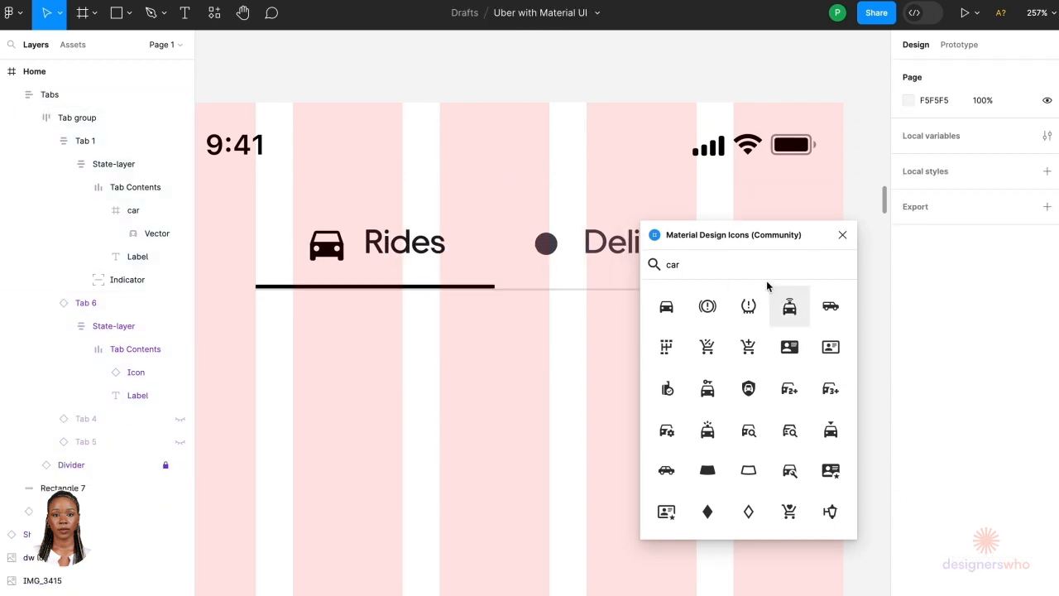
# Step: Search the icon plugin for deliver and place the moped icon onto the canvas
pyautogui.doubleClick(750, 264)
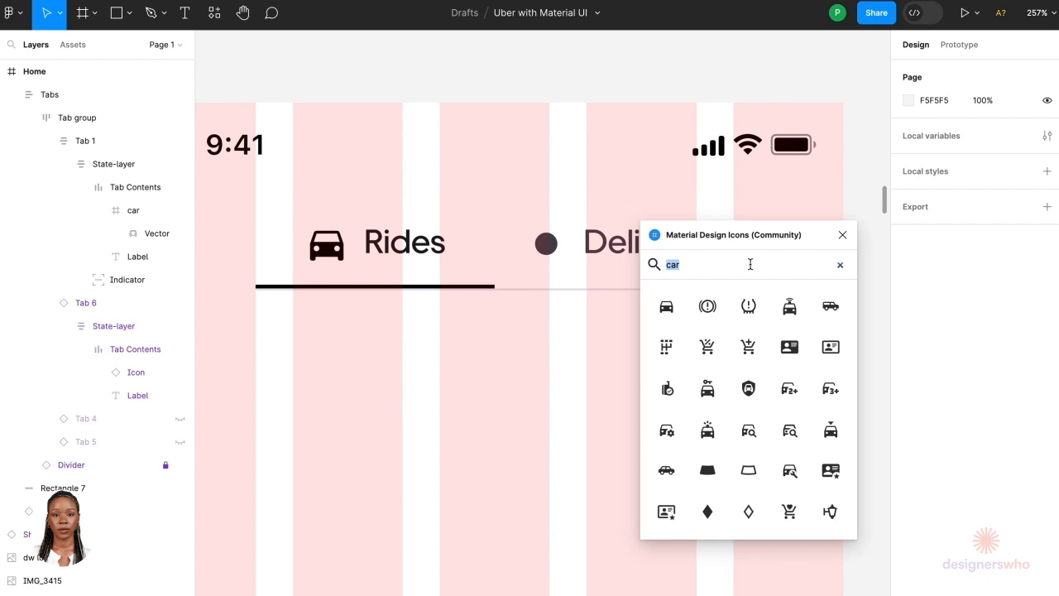
pyautogui.write('deli')
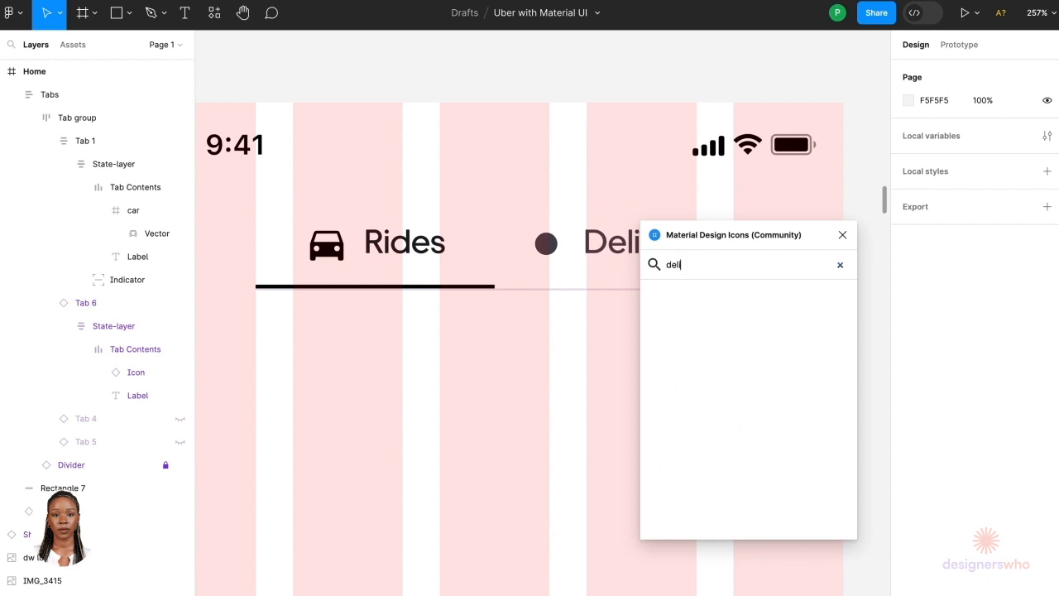
pyautogui.write('ver')
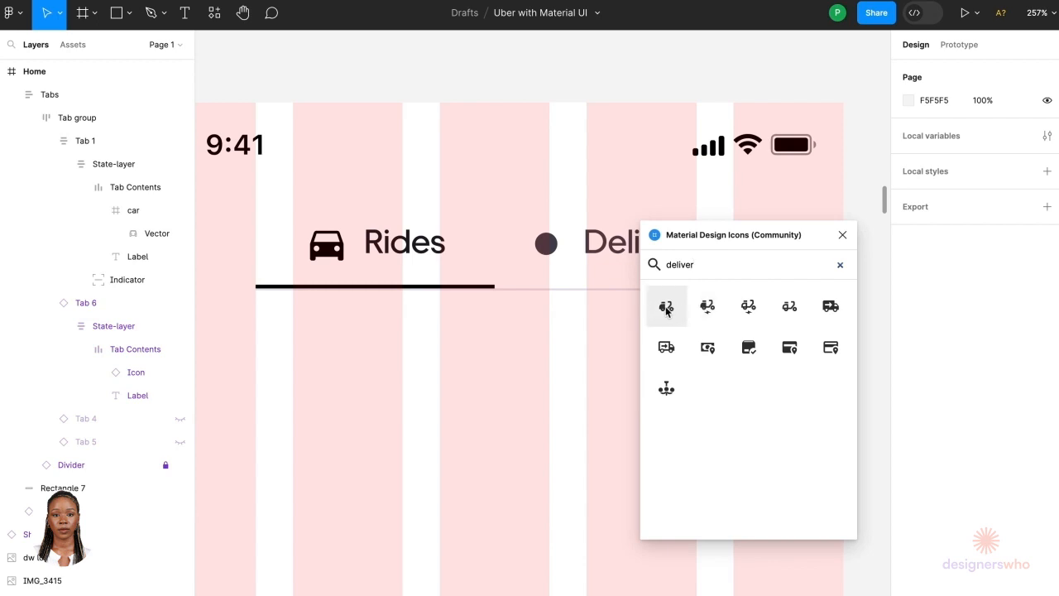
pyautogui.click(666, 308)
pyautogui.scroll(-5, 411, 397)
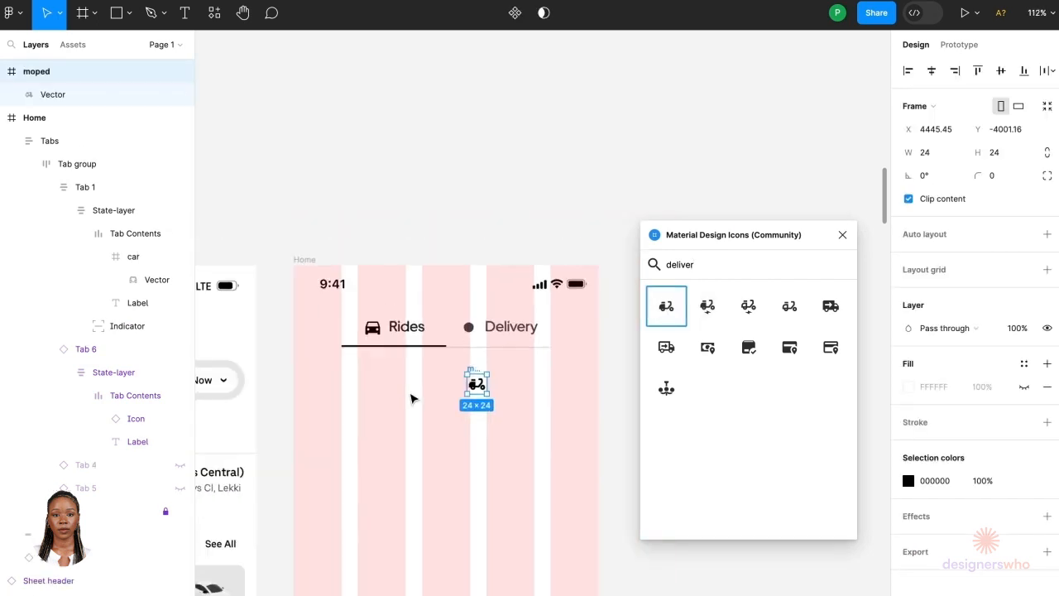
pyautogui.hscroll(-2, 413, 398)
pyautogui.hscroll(2, 413, 398)
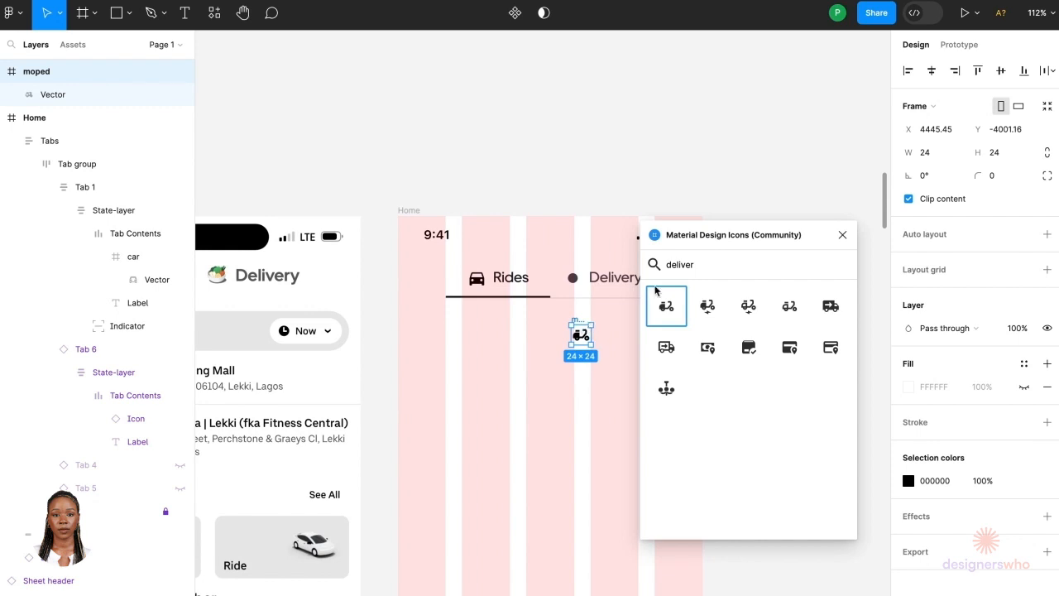
# Step: Search the icon plugin for food and place the noodles bowl icon onto the canvas
pyautogui.doubleClick(680, 265)
pyautogui.write('food')
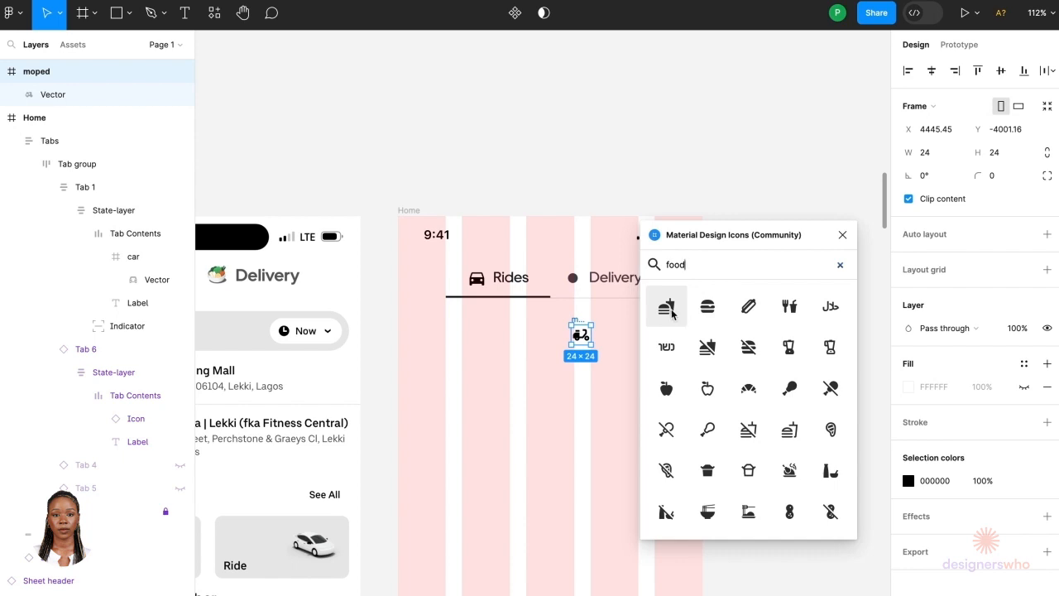
pyautogui.scroll(-1, 705, 432)
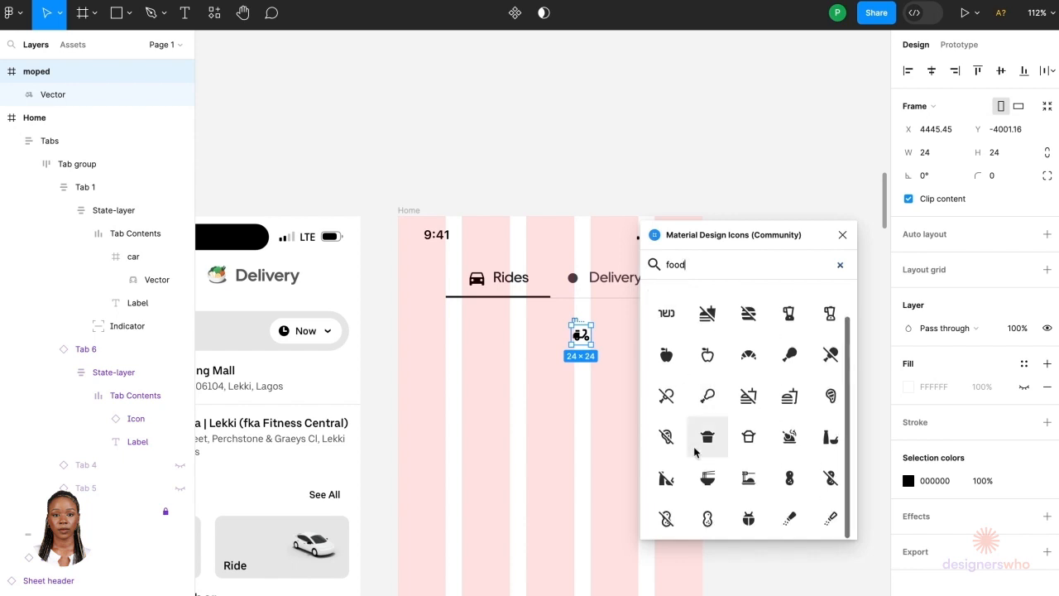
pyautogui.click(707, 480)
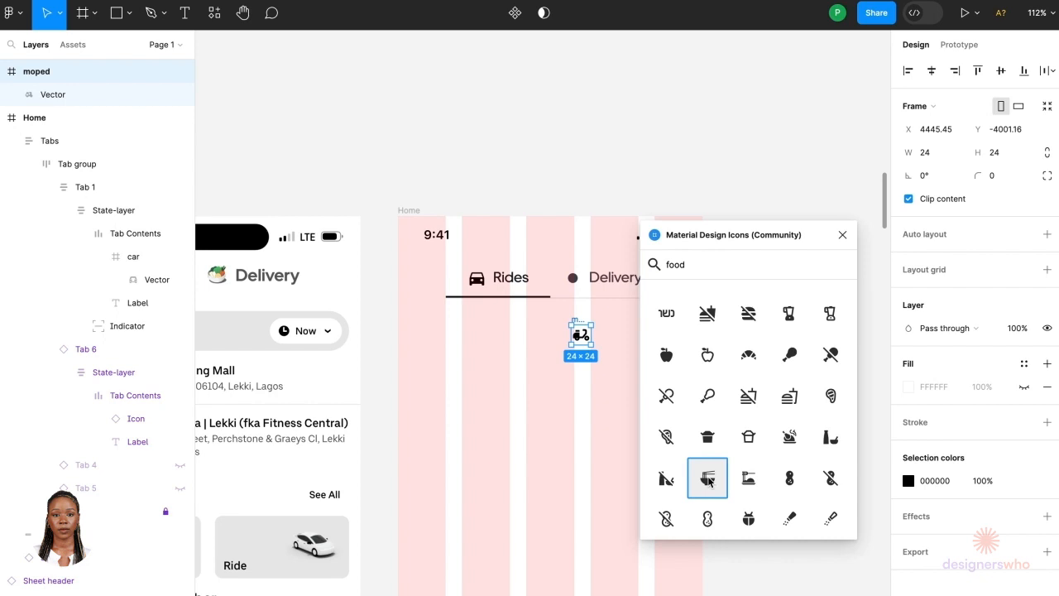
# Step: Delete the moped icon and cut the noodles icon from the canvas
pyautogui.click(579, 324)
pyautogui.press('Delete')
pyautogui.click(550, 354)
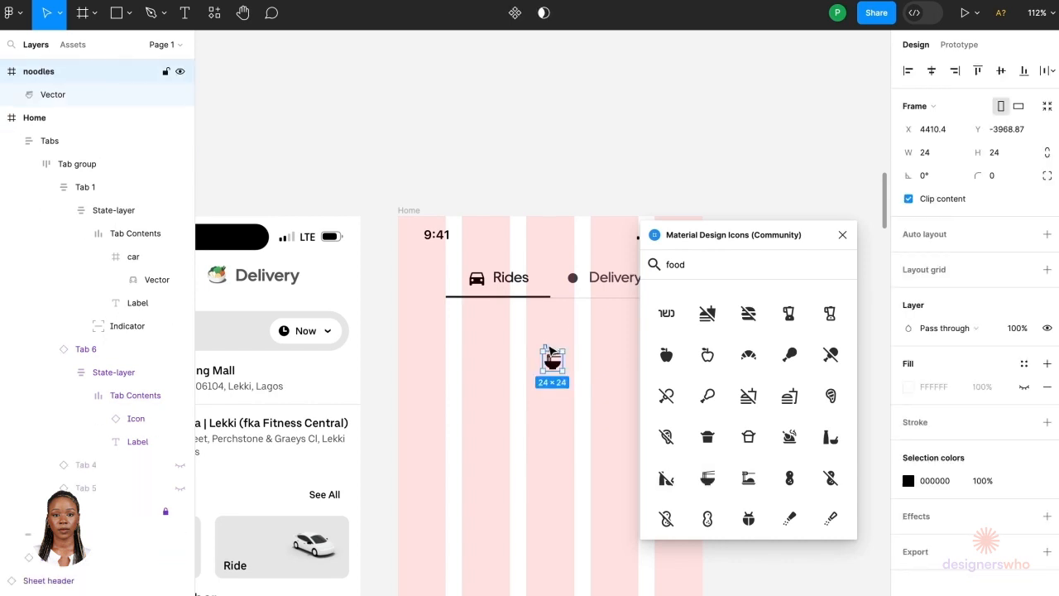
pyautogui.press('Delete')
# Step: Detach the Delivery tab from its component instance
pyautogui.scroll(5, 522, 302)
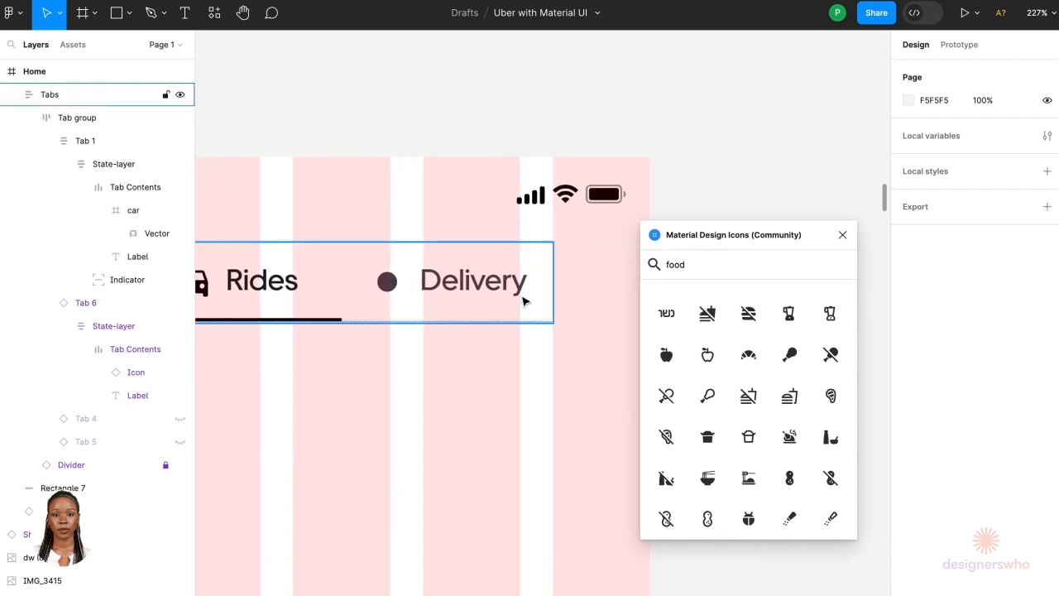
pyautogui.click(505, 296)
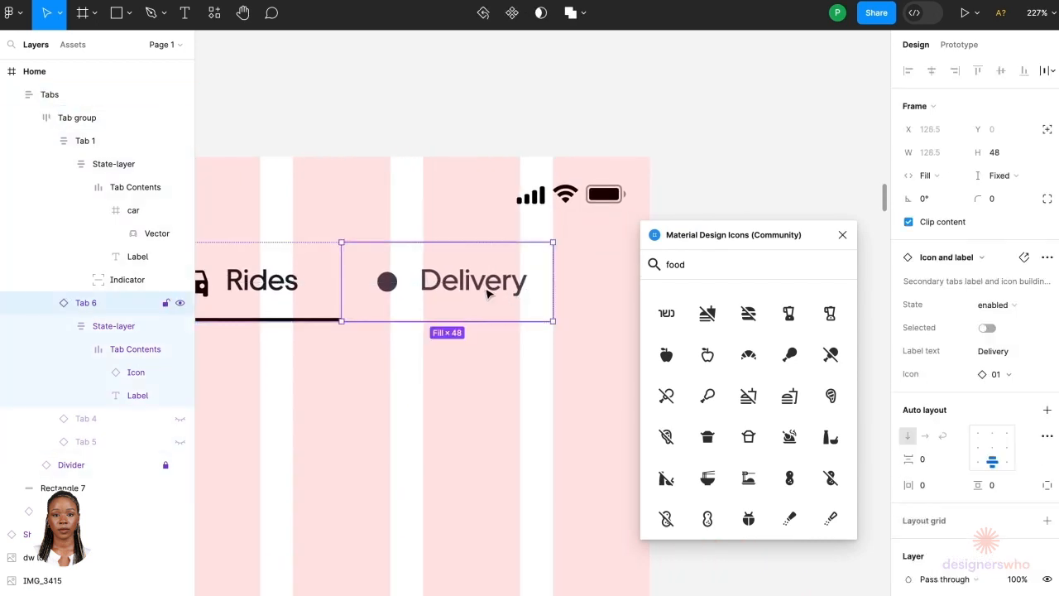
pyautogui.doubleClick(488, 294)
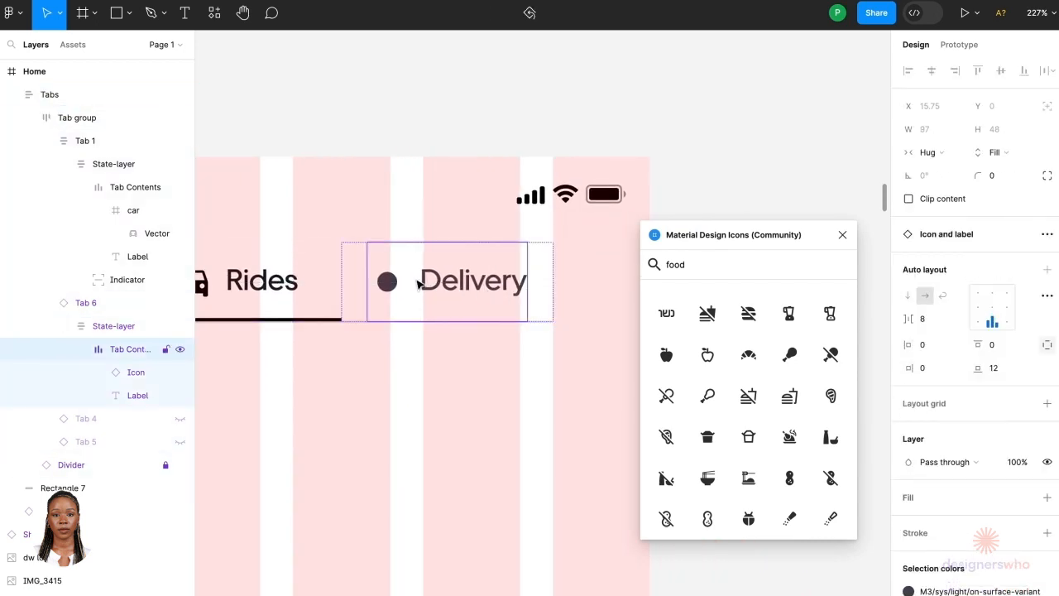
pyautogui.doubleClick(445, 285)
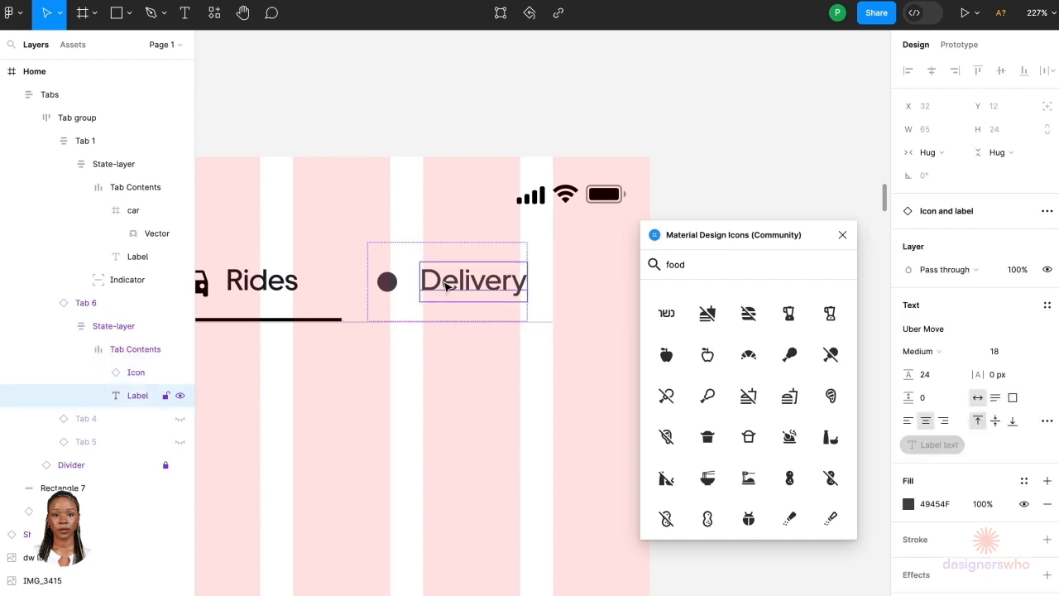
pyautogui.press('Escape')
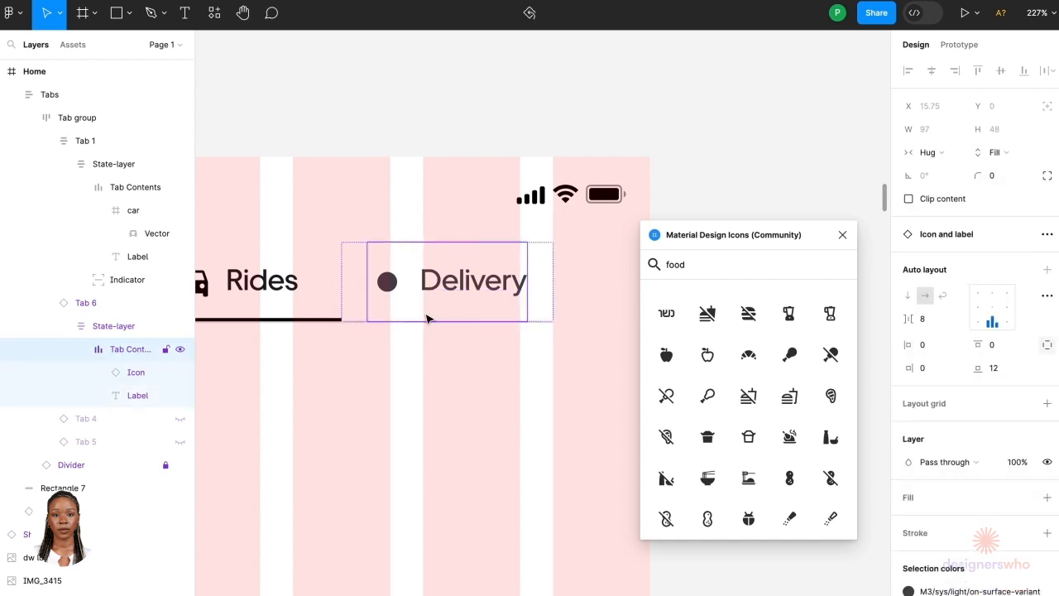
pyautogui.rightClick(424, 316)
pyautogui.click(397, 413)
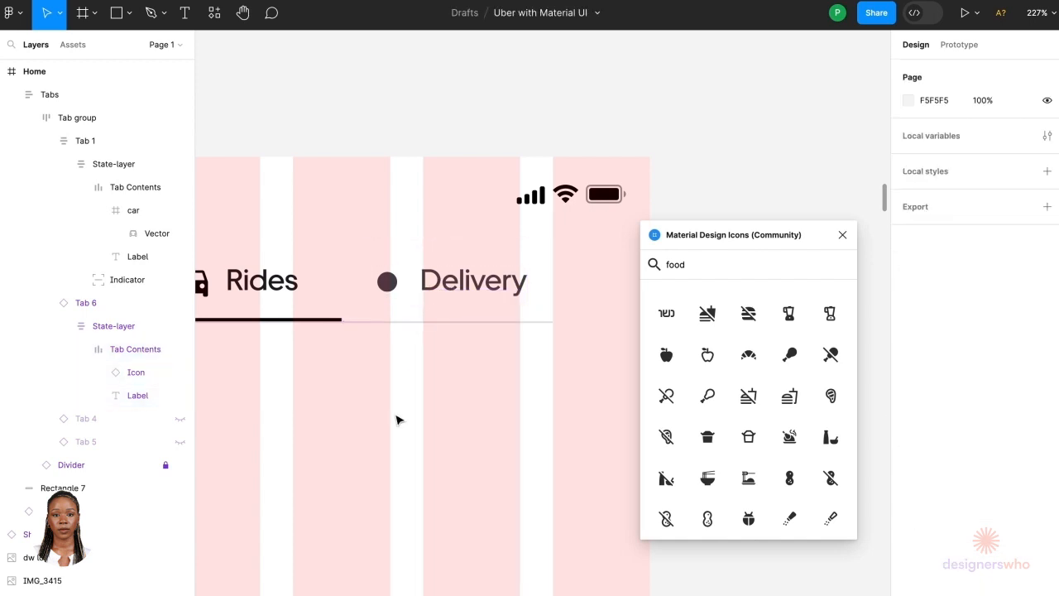
pyautogui.doubleClick(424, 288)
pyautogui.doubleClick(422, 287)
pyautogui.rightClick(422, 290)
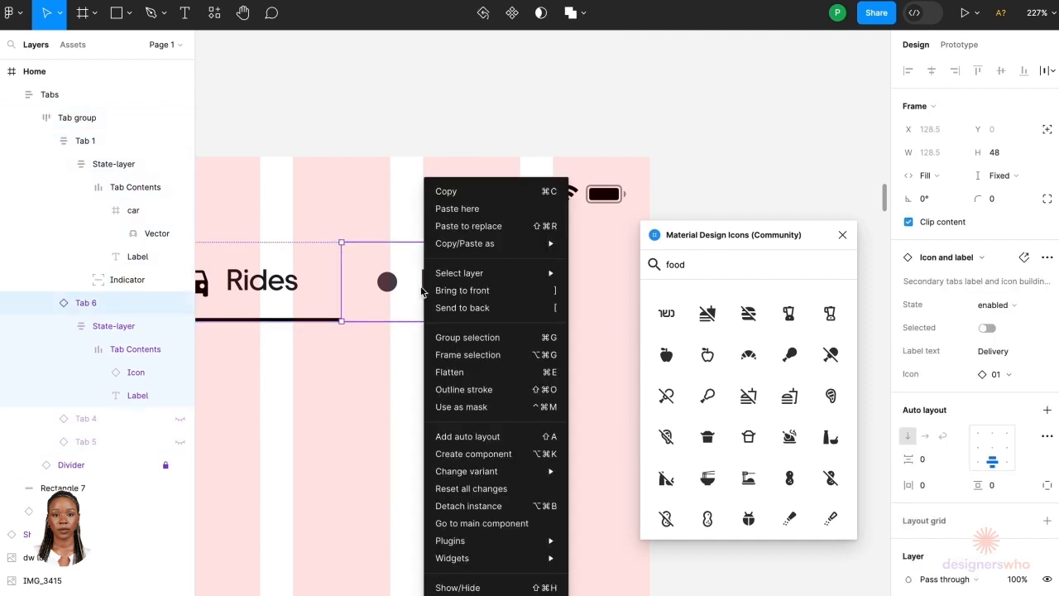
pyautogui.click(469, 508)
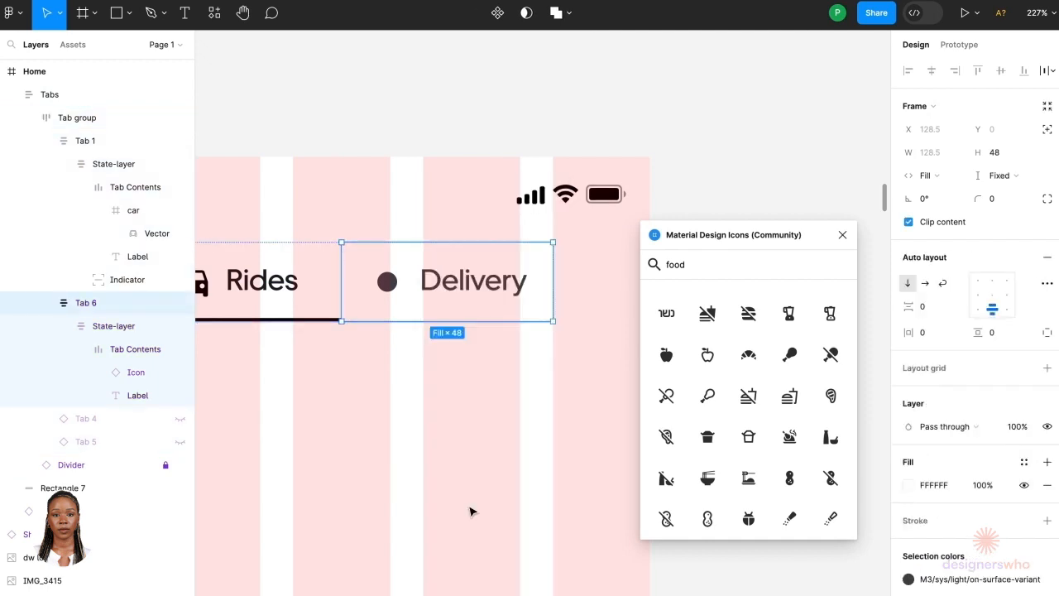
# Step: Paste the noodles icon into the Delivery tab ahead of its label and delete the placeholder icon
pyautogui.doubleClick(432, 297)
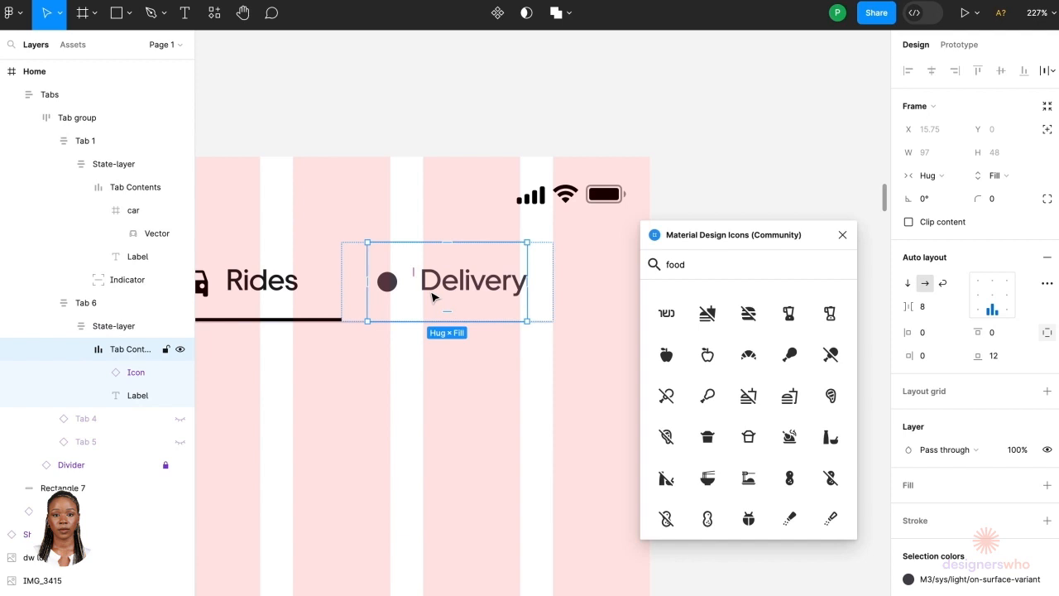
pyautogui.hotkey('ctrl', 'v')
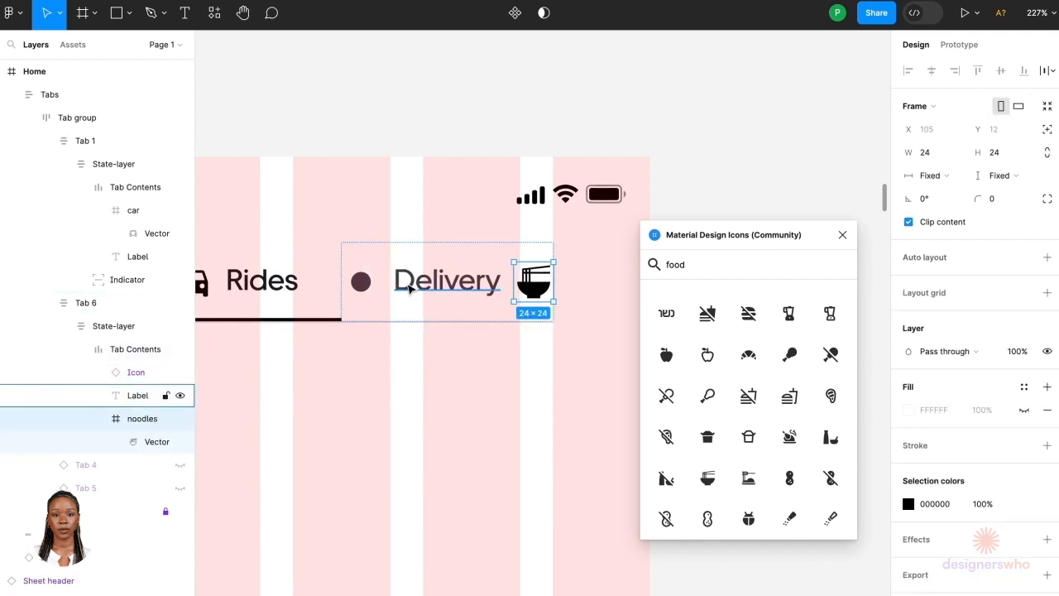
pyautogui.press('Left')
pyautogui.press('Left')
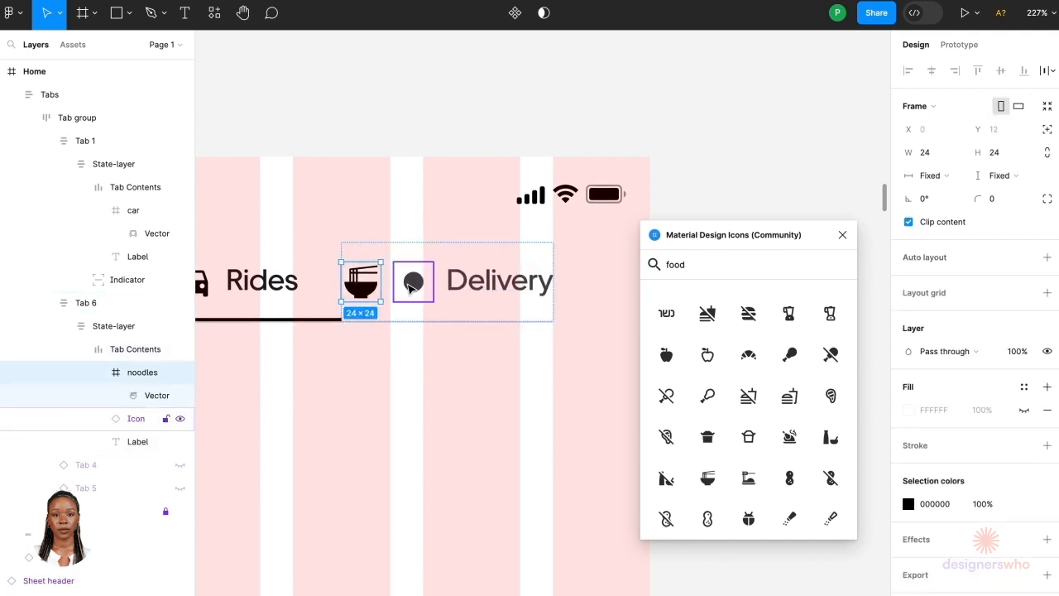
pyautogui.click(416, 287)
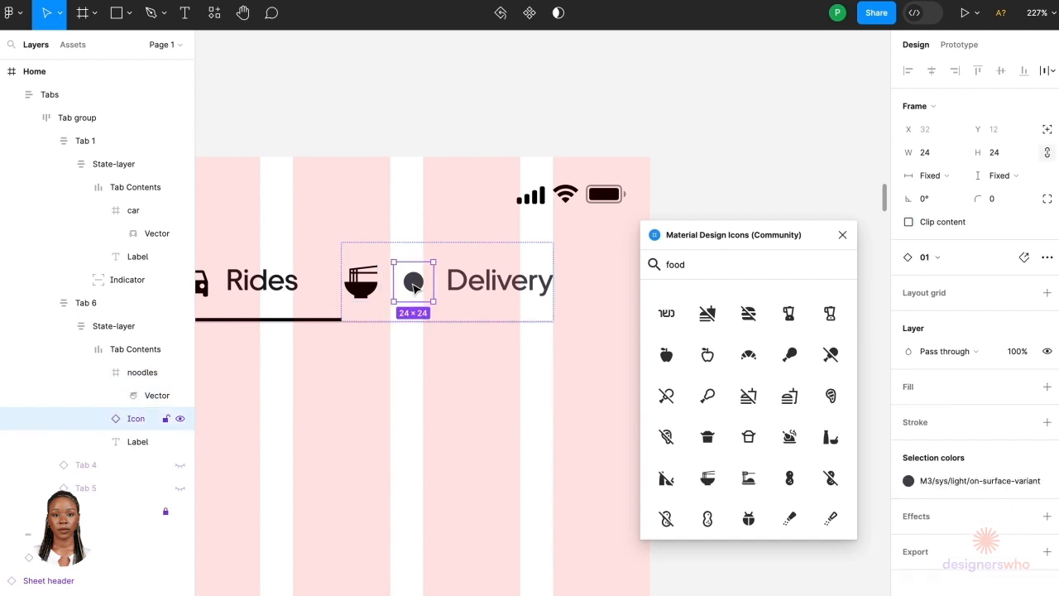
pyautogui.press('Delete')
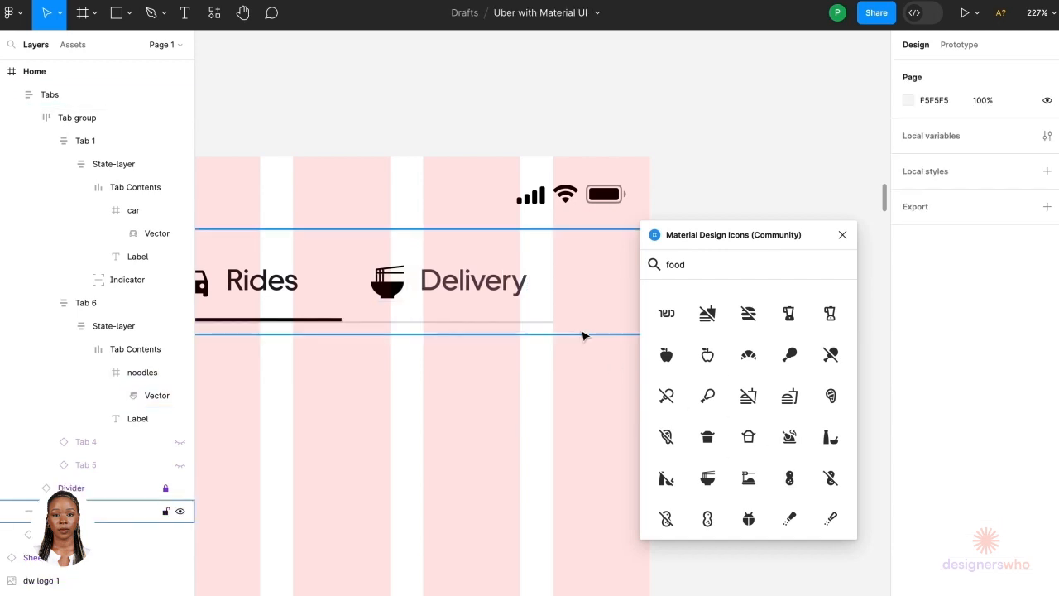
# Step: Move the icon plugin window beside the Home screen and begin a new icon search with c
pyautogui.scroll(-10, 559, 445)
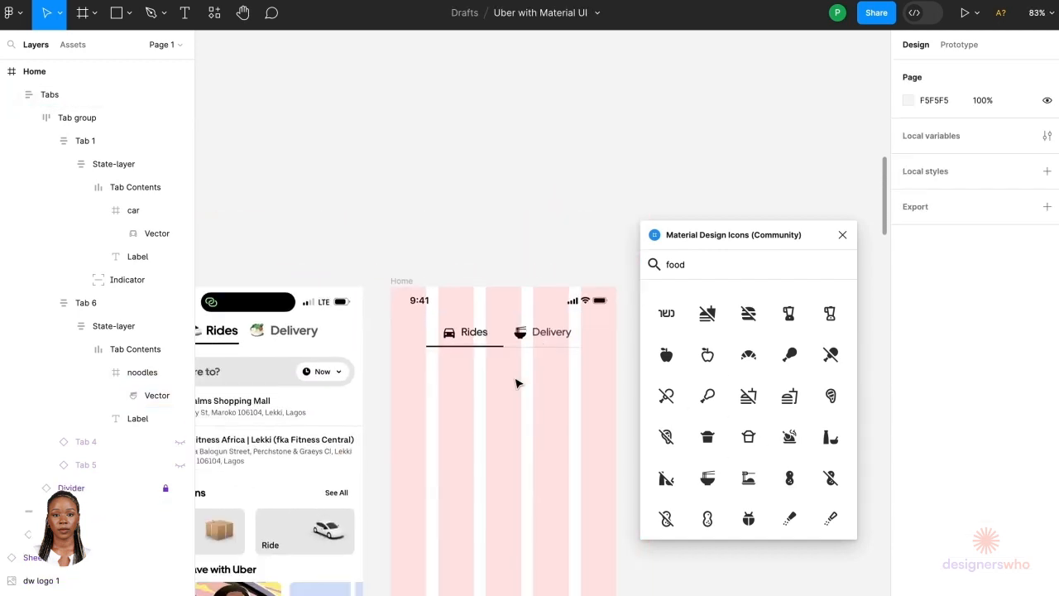
pyautogui.click(493, 246)
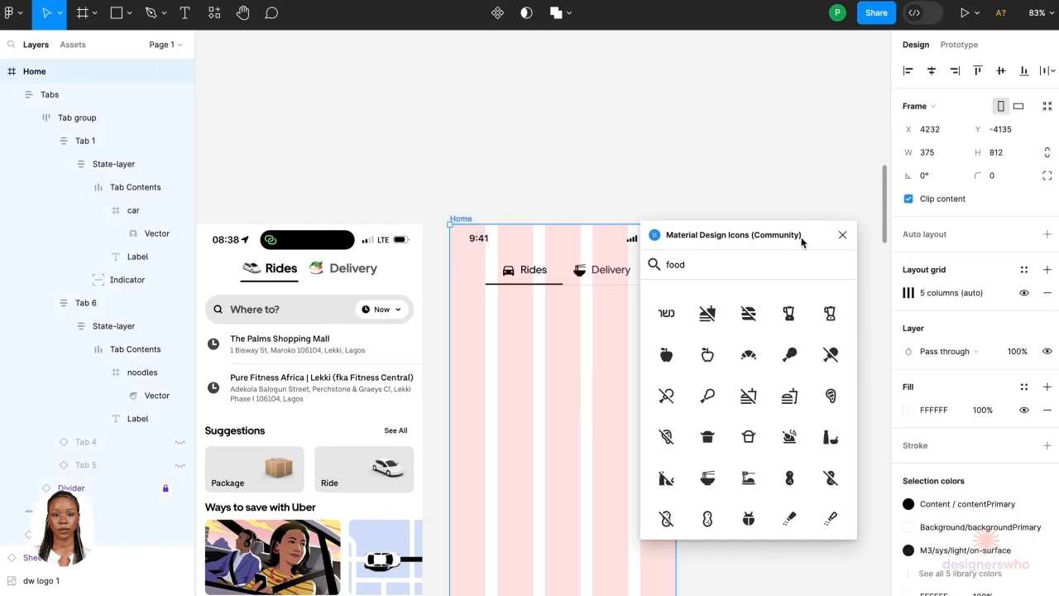
pyautogui.moveTo(802, 234); pyautogui.dragTo(832, 373)
pyautogui.scroll(-1, 730, 270)
pyautogui.hscroll(1, 729, 269)
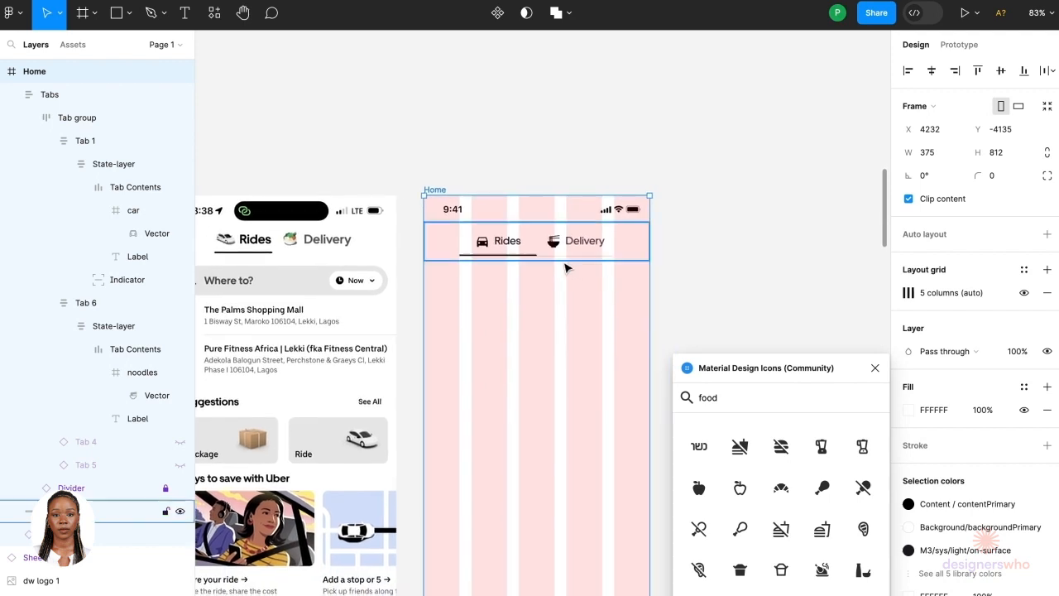
pyautogui.scroll(-3, 584, 295)
pyautogui.hscroll(-3, 584, 295)
pyautogui.doubleClick(729, 403)
pyautogui.write('c')
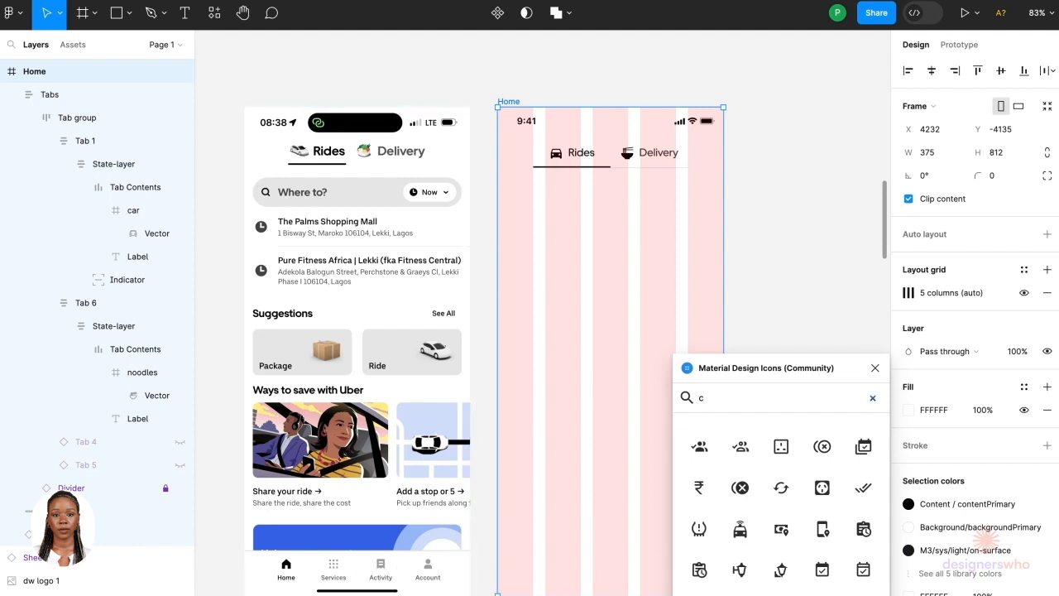
# Step: Search the icon plugin for clock and insert the clock-time-eight icon onto the Home screen
pyautogui.write('lock')
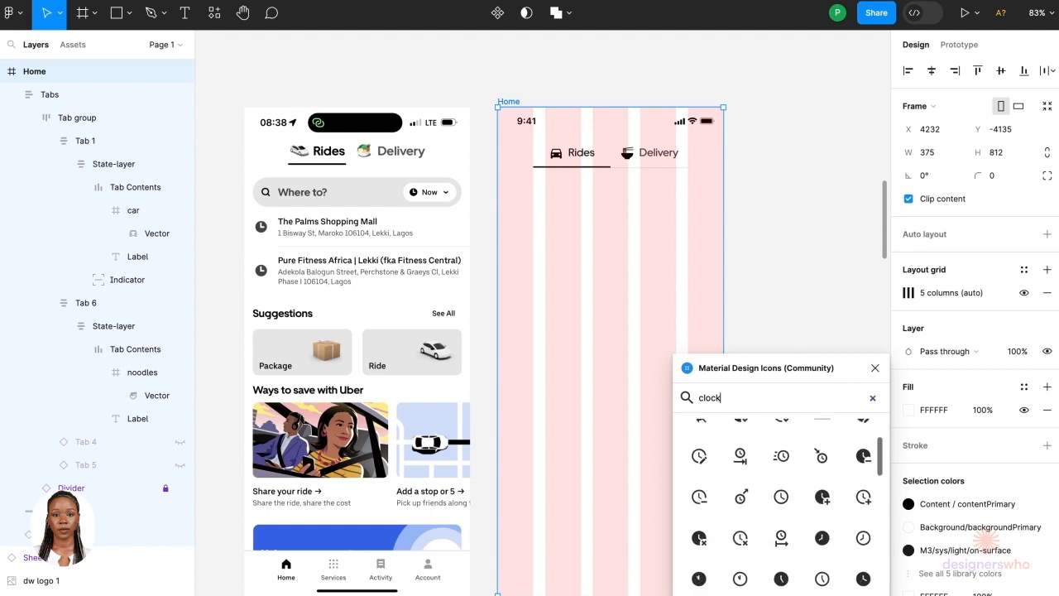
pyautogui.click(821, 544)
# Step: Search the icon plugin for search, insert the magnify icon and move it beside the clock icon
pyautogui.press('BackSpace')
pyautogui.press('BackSpace')
pyautogui.press('BackSpace')
pyautogui.press('BackSpace')
pyautogui.press('BackSpace')
pyautogui.write('searc')
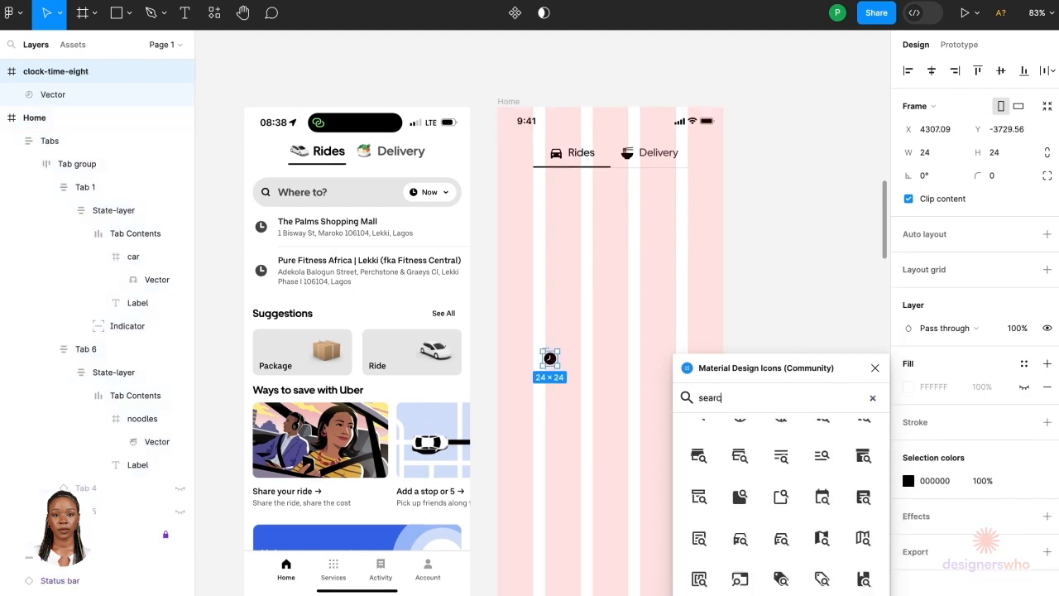
pyautogui.write('h')
pyautogui.click(698, 438)
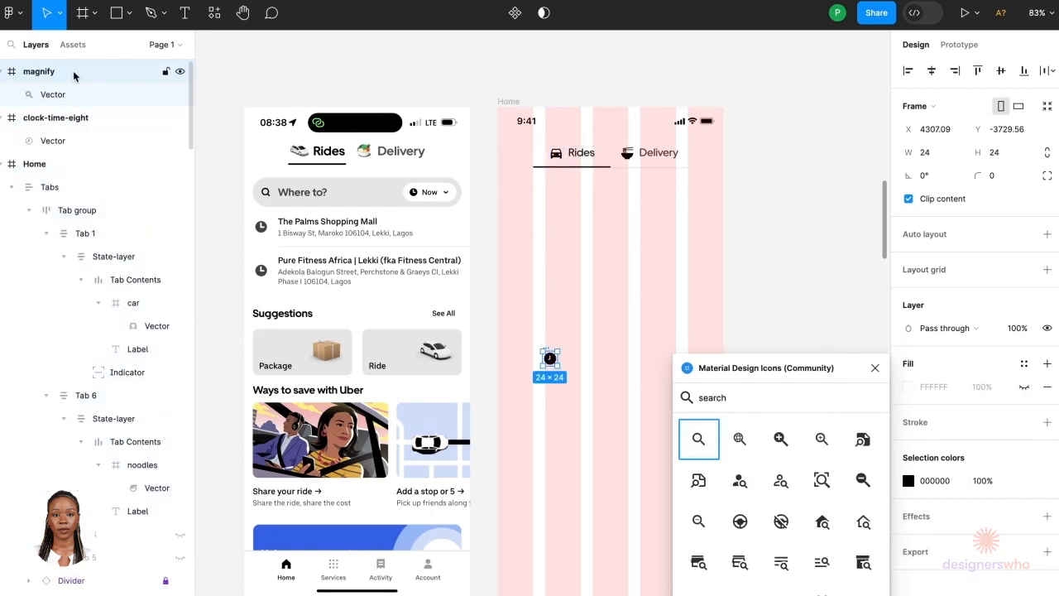
pyautogui.moveTo(549, 358); pyautogui.dragTo(570, 357)
# Step: Search the icon plugin for down and insert the chevron-down icon
pyautogui.doubleClick(712, 397)
pyautogui.write('dropdown')
pyautogui.press('Left')
pyautogui.press('Left')
pyautogui.press('Left')
pyautogui.press('Left')
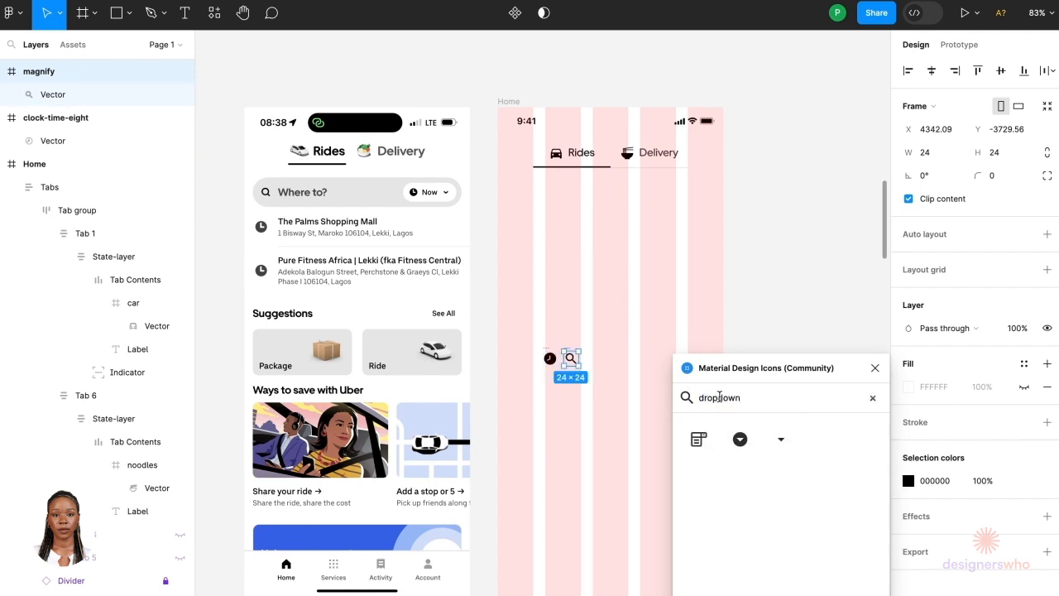
pyautogui.press('BackSpace')
pyautogui.press('BackSpace')
pyautogui.press('BackSpace')
pyautogui.press('BackSpace')
pyautogui.click(700, 492)
# Step: Undo the recent icon moves, re-insert the chevron-down icon beside the magnify icon, and close the plugin
pyautogui.moveTo(551, 359); pyautogui.dragTo(605, 359)
pyautogui.scroll(3, 603, 358)
pyautogui.hotkey('ctrl', 'z')
pyautogui.hotkey('ctrl', 'z')
pyautogui.hotkey('ctrl', 'z')
pyautogui.moveTo(532, 354); pyautogui.dragTo(576, 354)
pyautogui.hscroll(1, 655, 378)
pyautogui.click(654, 380)
pyautogui.click(699, 490)
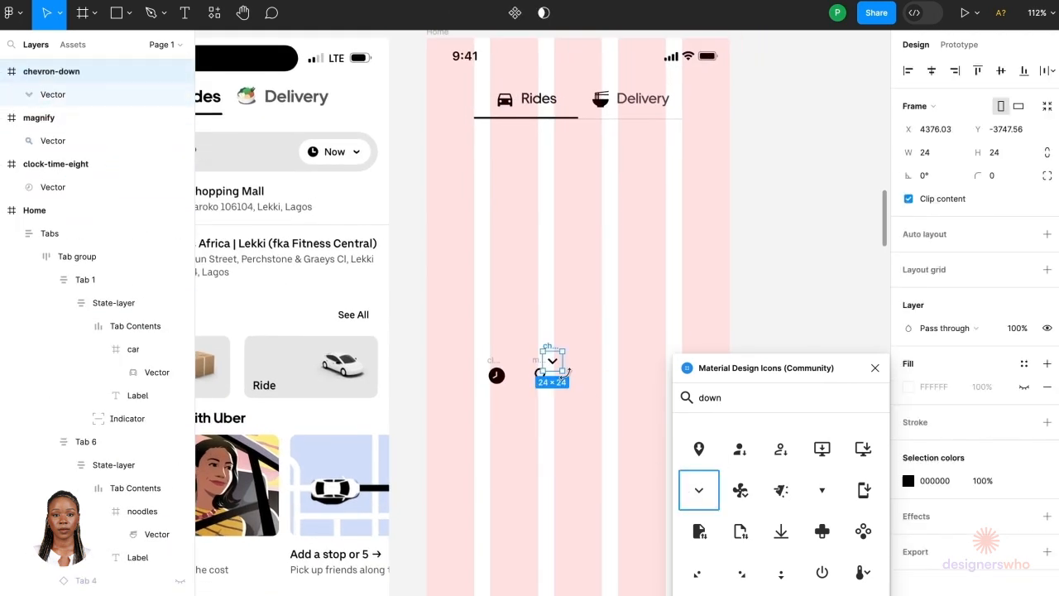
pyautogui.moveTo(549, 351); pyautogui.dragTo(574, 366)
pyautogui.click(875, 368)
pyautogui.click(782, 316)
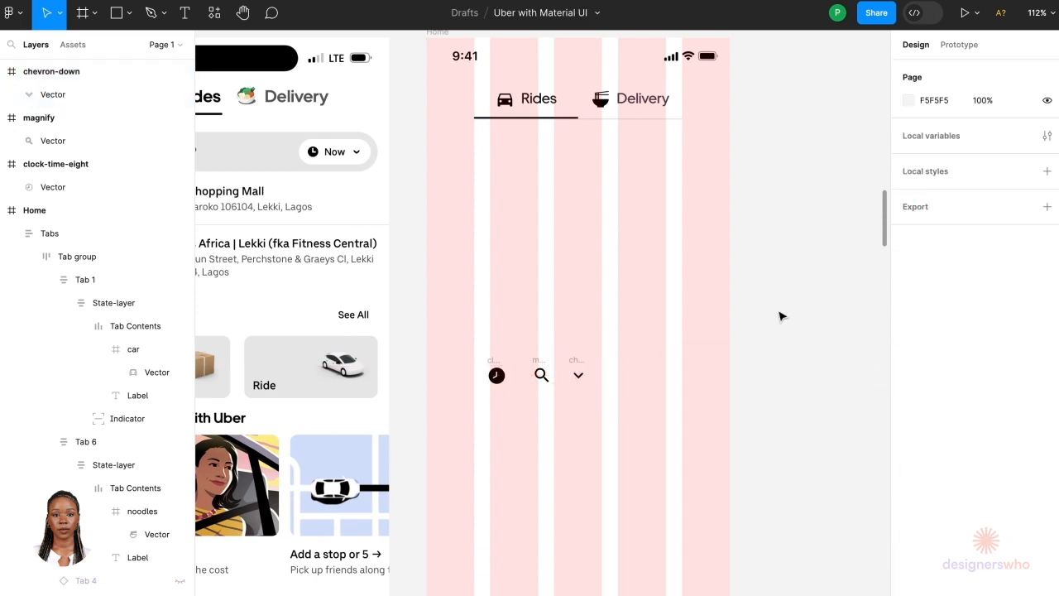
# Step: Locate the Navigation Bar components in the MUI Building Blocks and select the four-segment icon & label variant
pyautogui.scroll(-5, 730, 229)
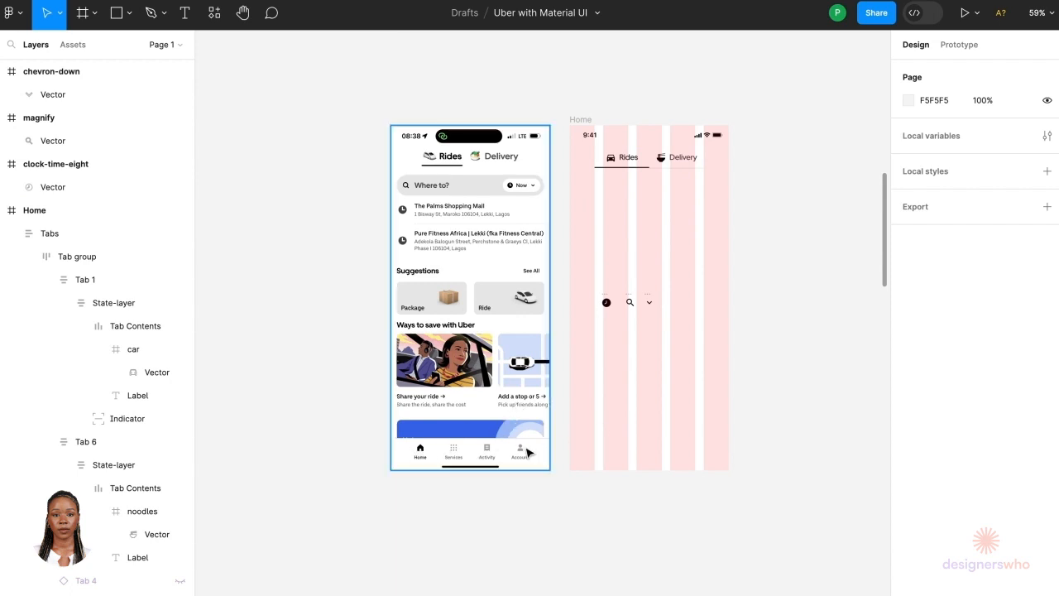
pyautogui.scroll(-10, 546, 450)
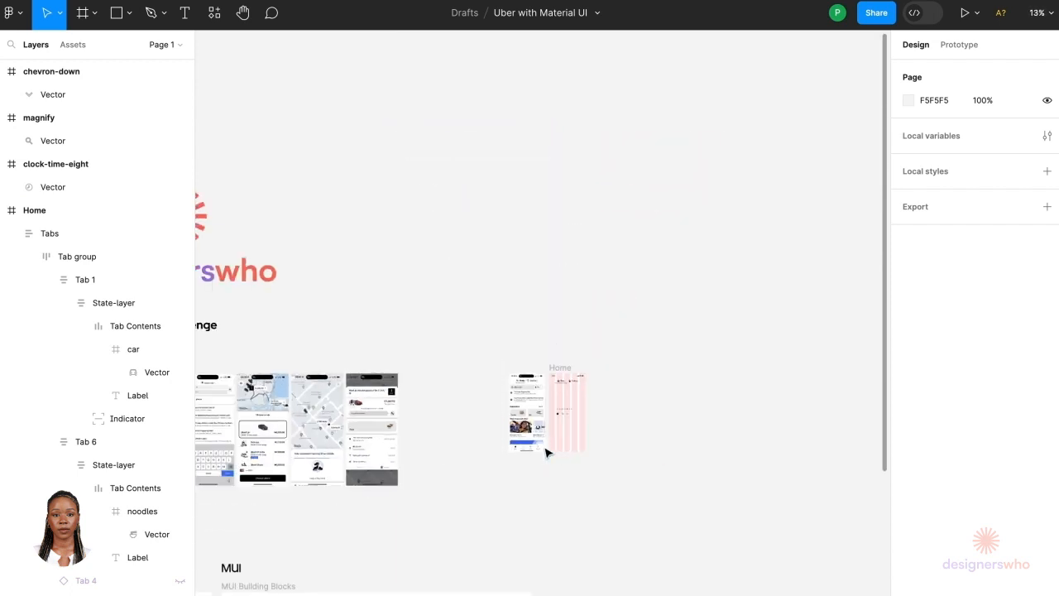
pyautogui.scroll(-3, 546, 513)
pyautogui.scroll(4, 538, 475)
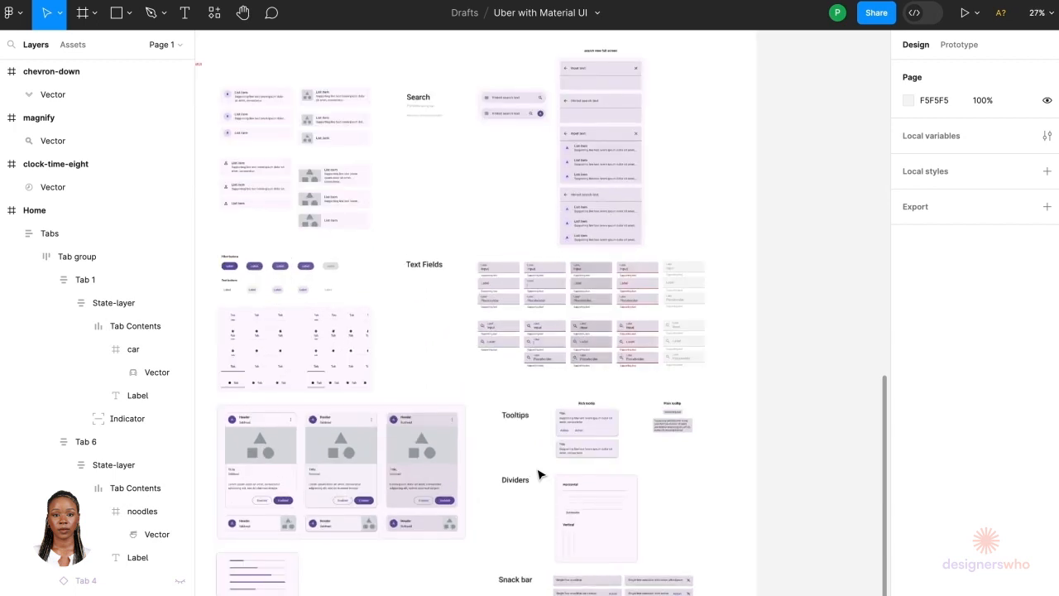
pyautogui.scroll(-5, 413, 543)
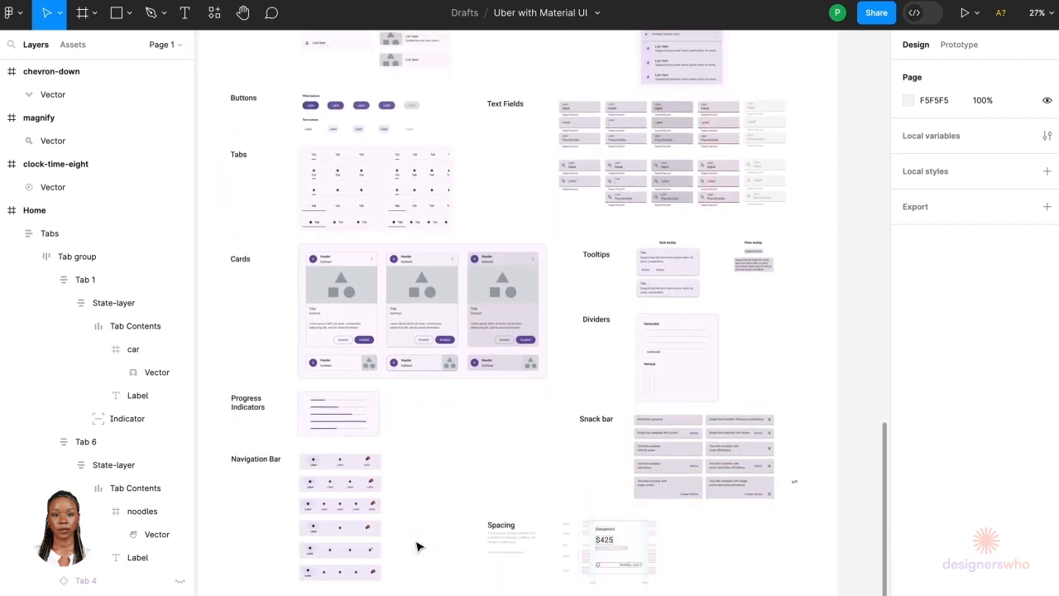
pyautogui.scroll(3, 373, 492)
pyautogui.scroll(2, 335, 410)
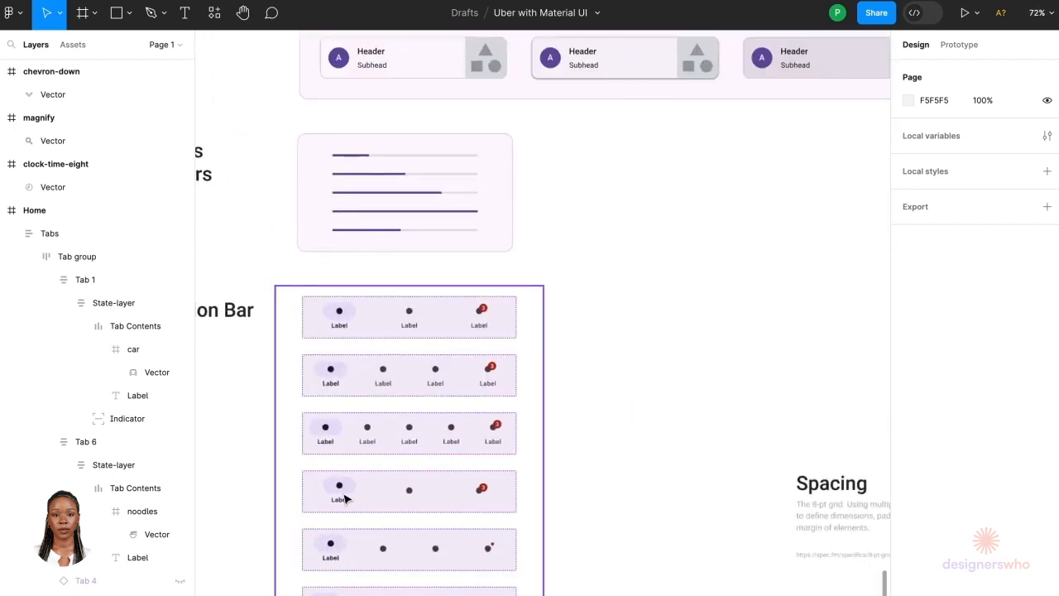
pyautogui.click(358, 560)
pyautogui.click(358, 559)
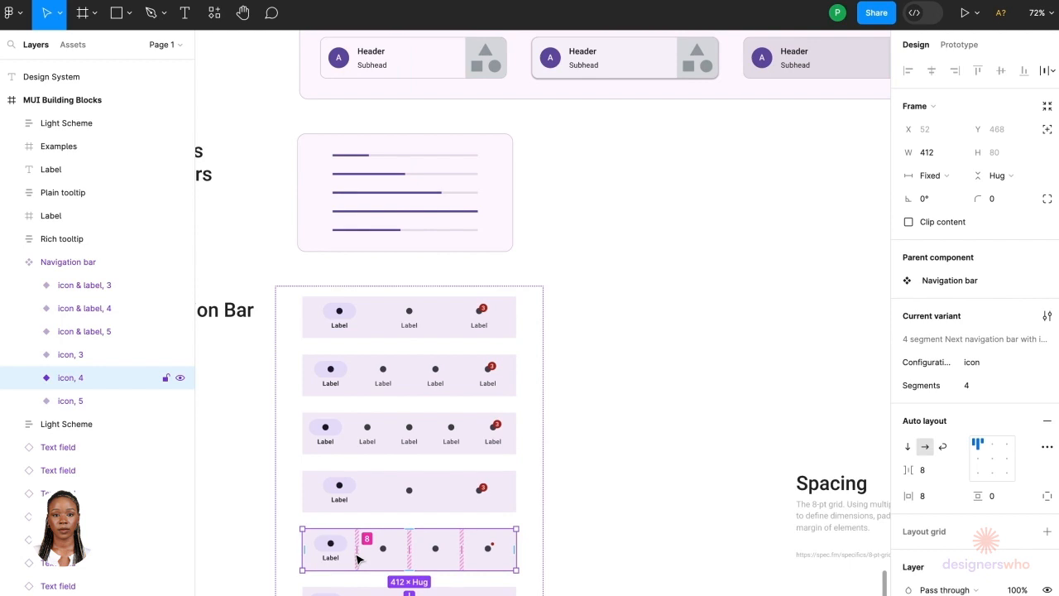
pyautogui.click(375, 397)
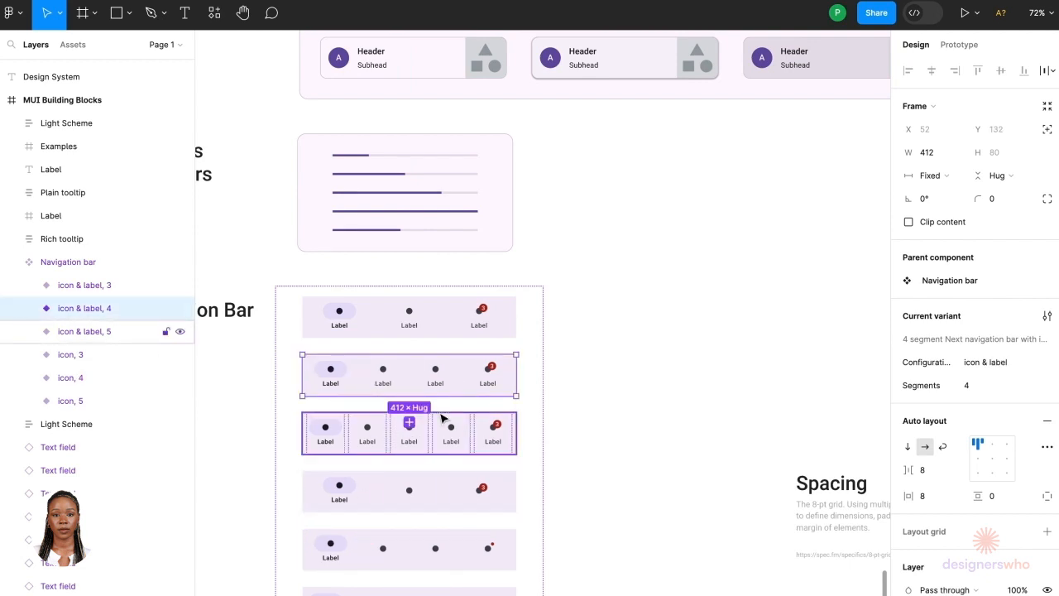
# Step: Paste the Navigation bar component into the Home frame
pyautogui.scroll(-8, 517, 307)
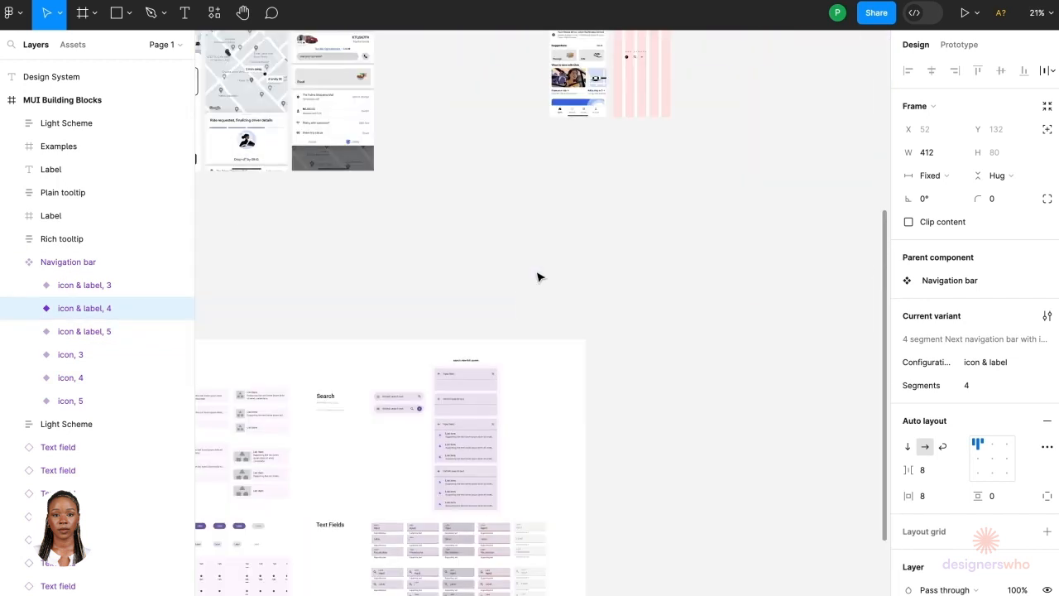
pyautogui.scroll(4, 537, 276)
pyautogui.scroll(5, 579, 244)
pyautogui.click(565, 217)
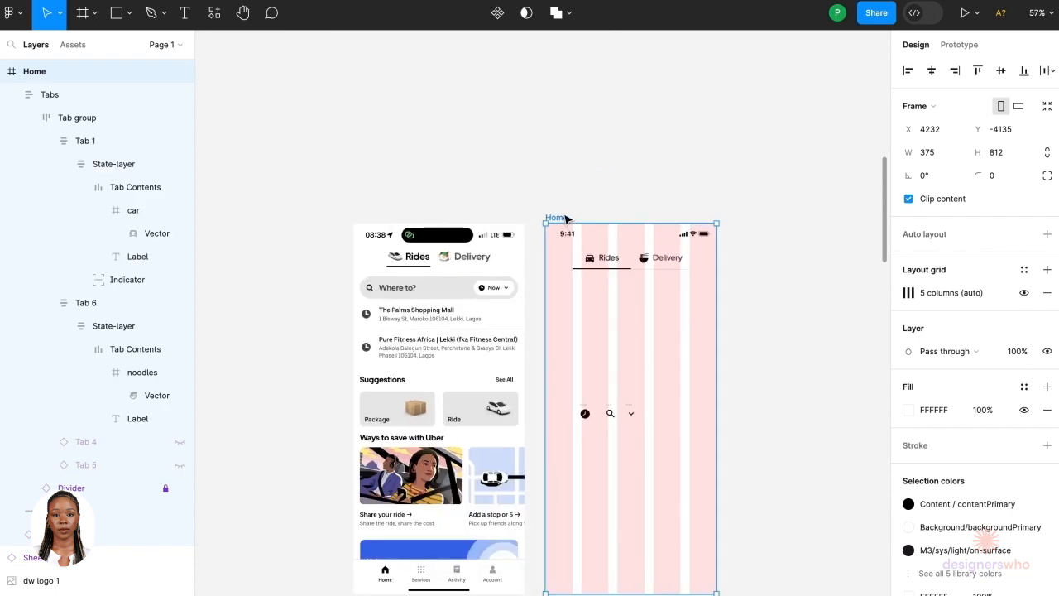
pyautogui.scroll(4, 567, 218)
pyautogui.hotkey('ctrl', 'v')
# Step: Move the navigation bar to the bottom of the Home frame and resize it to 375 wide
pyautogui.scroll(-3, 565, 221)
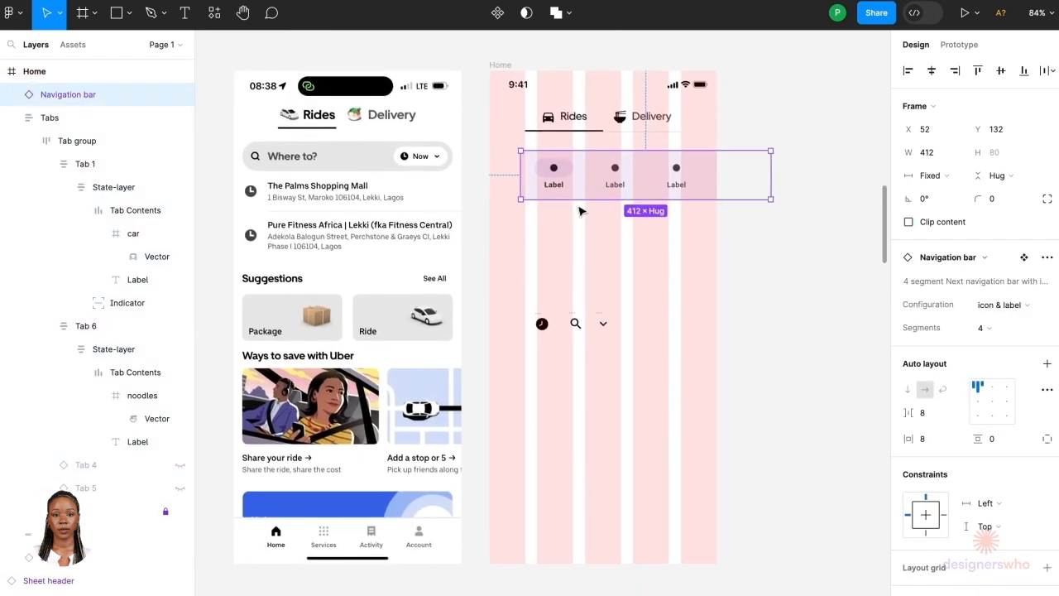
pyautogui.moveTo(600, 187); pyautogui.dragTo(563, 544)
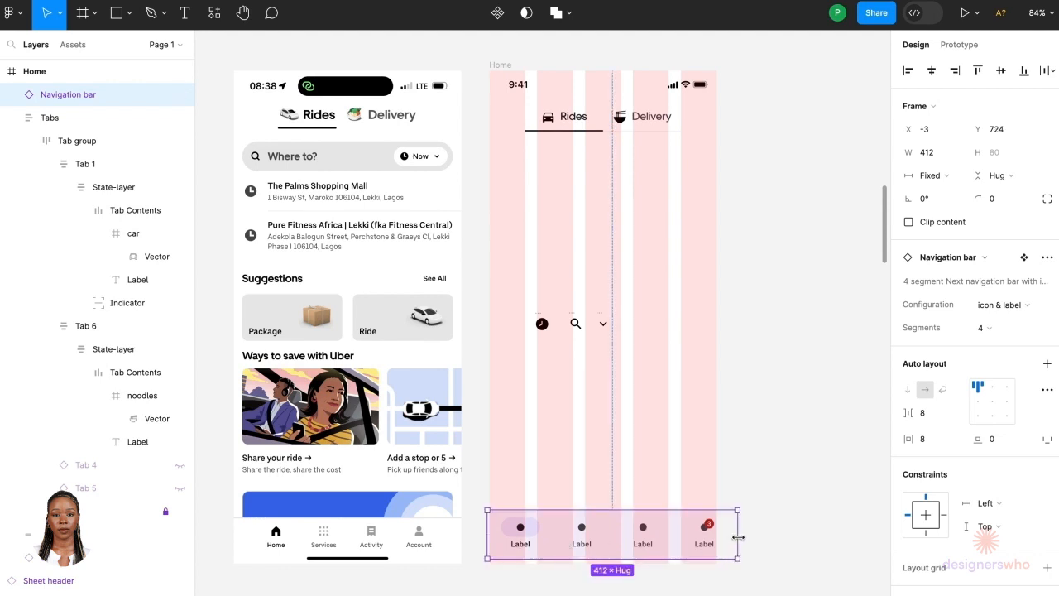
pyautogui.moveTo(737, 537); pyautogui.dragTo(716, 536)
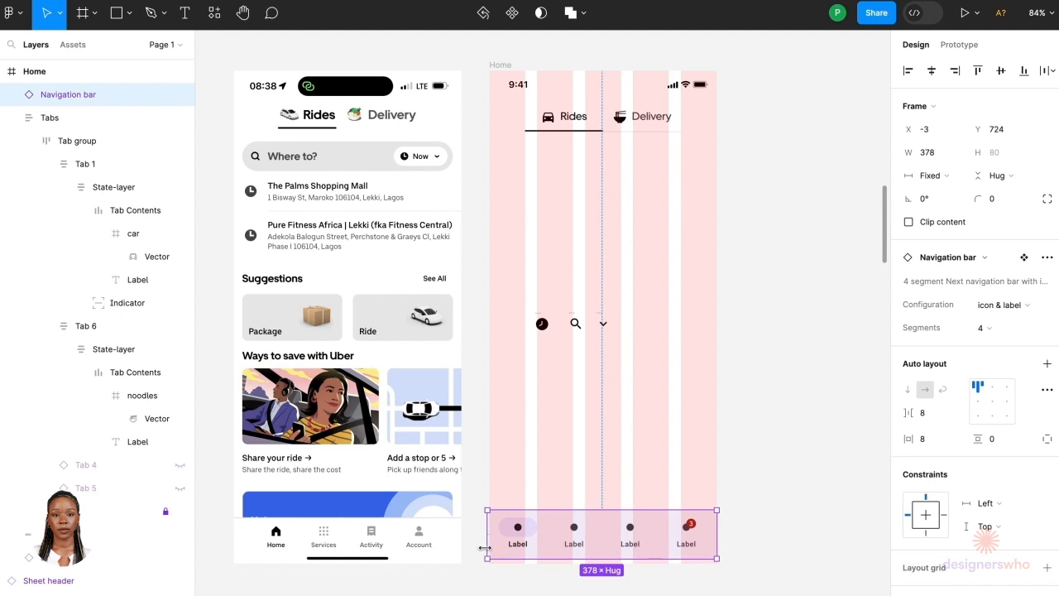
pyautogui.moveTo(488, 548); pyautogui.dragTo(492, 547)
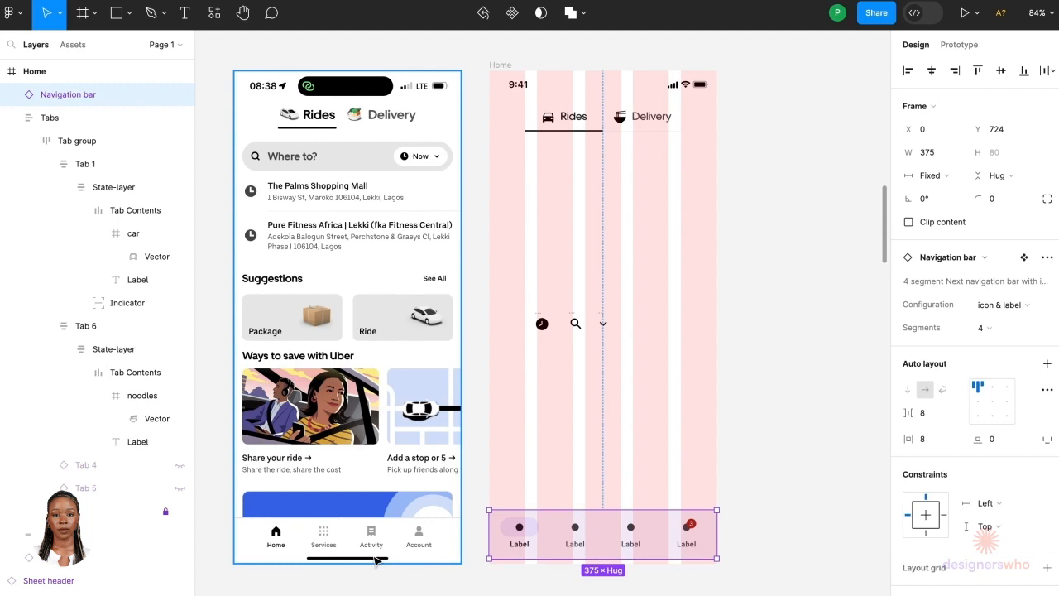
# Step: Browse the Uber Style Guide to find the Modal sheet component and its Button dock
pyautogui.scroll(-6, 371, 571)
pyautogui.scroll(-6, 371, 571)
pyautogui.scroll(-3, 371, 570)
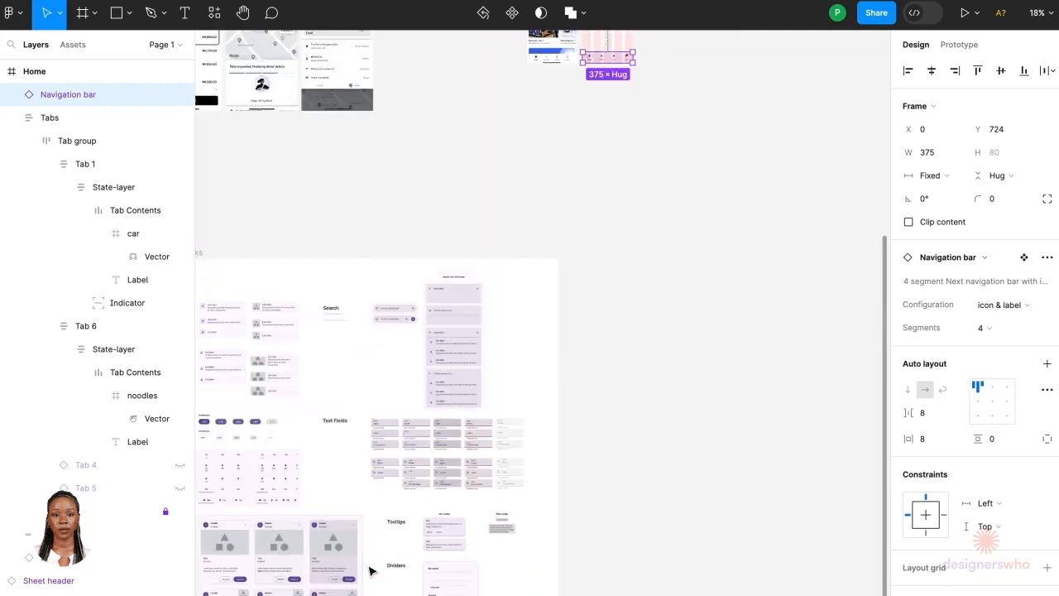
pyautogui.scroll(-3, 371, 571)
pyautogui.scroll(-1, 371, 570)
pyautogui.hscroll(-4, 371, 571)
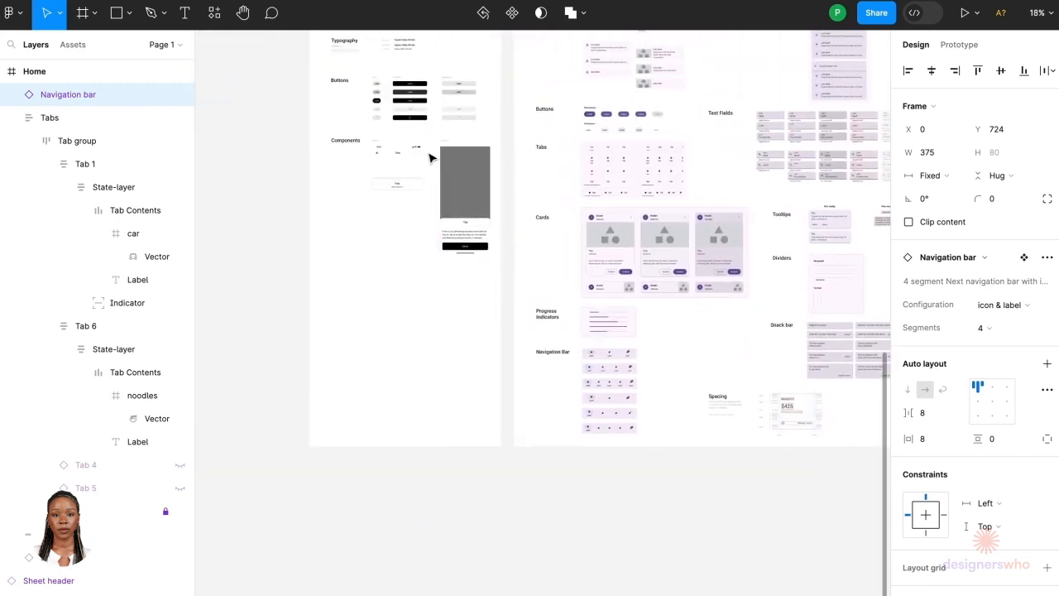
pyautogui.scroll(3, 442, 260)
pyautogui.scroll(10, 442, 260)
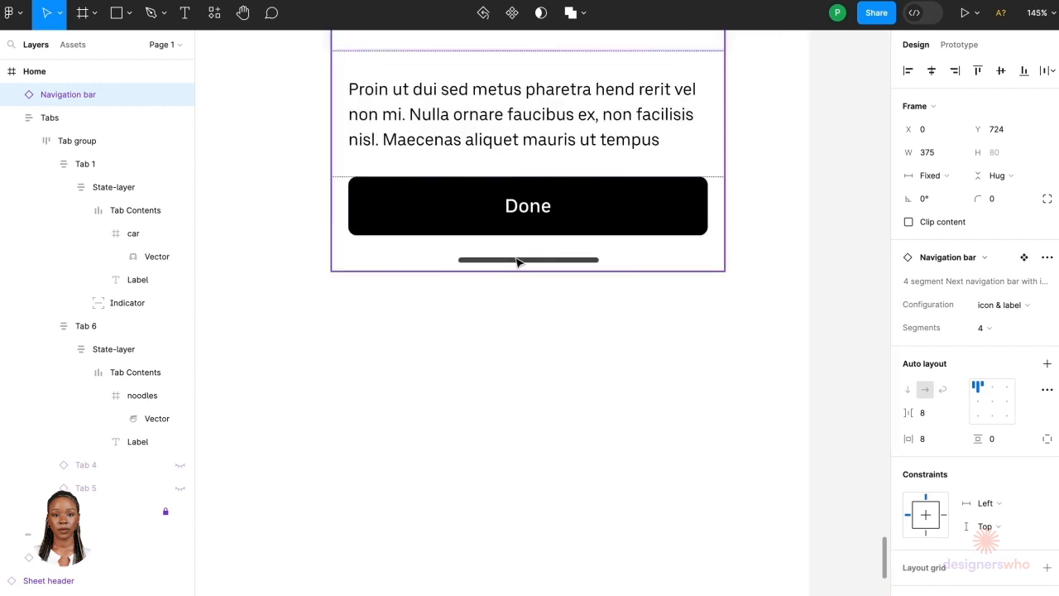
pyautogui.click(517, 262)
pyautogui.click(517, 263)
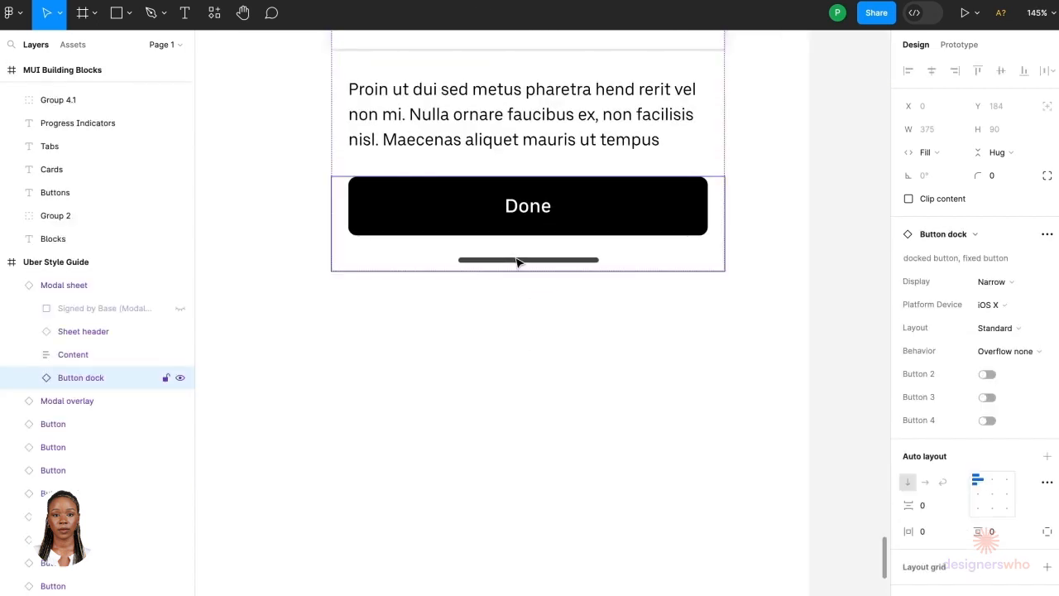
pyautogui.scroll(-5, 557, 265)
pyautogui.press('Escape')
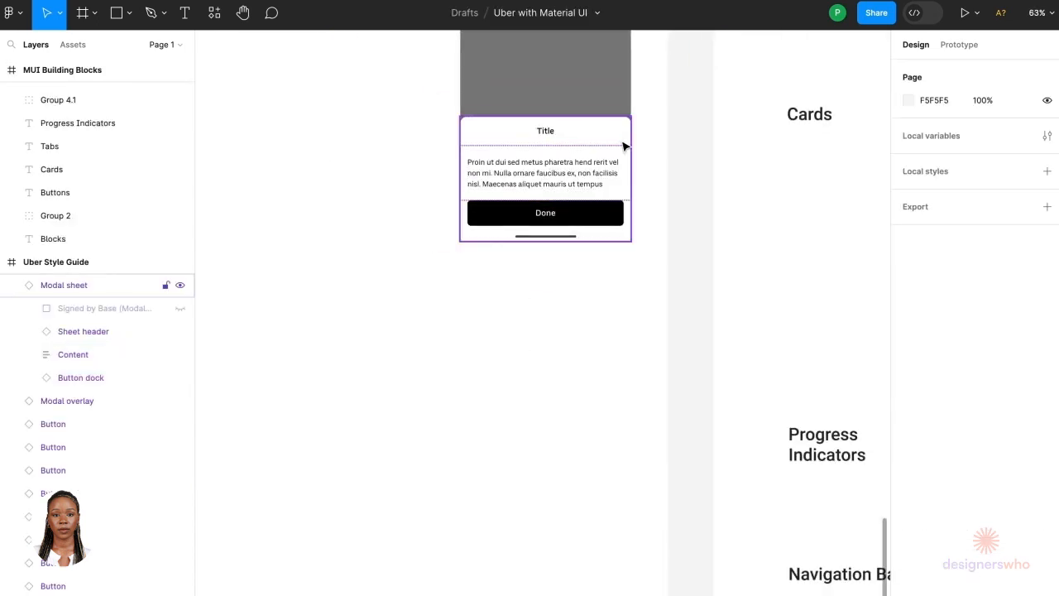
# Step: Duplicate the Modal sheet and hide its header, content and Done button, leaving only the home indicator
pyautogui.click(604, 143)
pyautogui.keyDown('alt'); pyautogui.moveTo(604, 144); pyautogui.dragTo(592, 321); pyautogui.keyUp('alt')
pyautogui.click(572, 357)
pyautogui.hotkey('ctrl', 'shift', 'h')
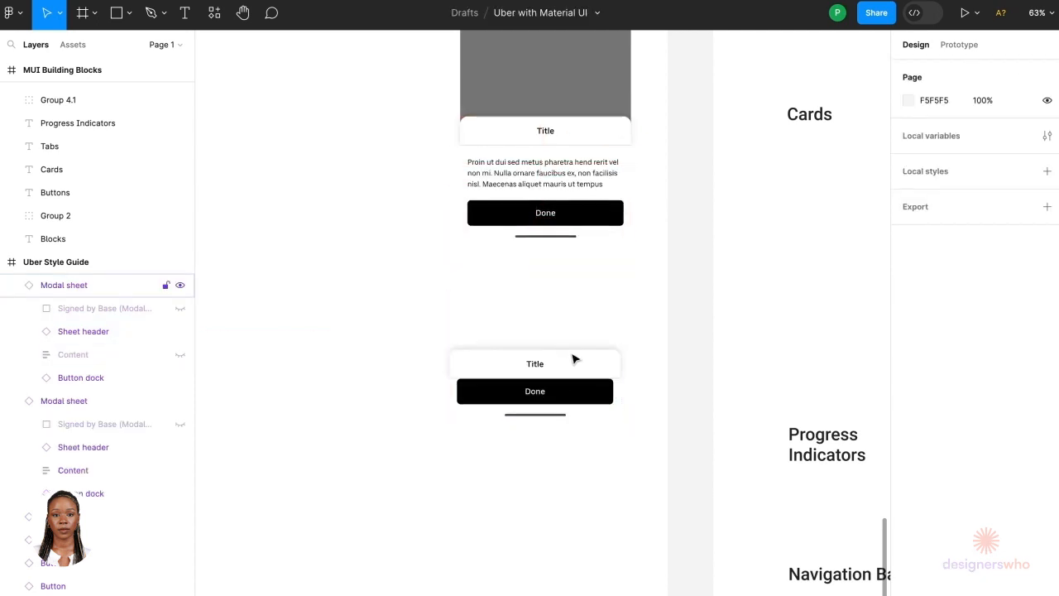
pyautogui.click(570, 371)
pyautogui.hotkey('ctrl', 'shift', 'h')
pyautogui.click(568, 392)
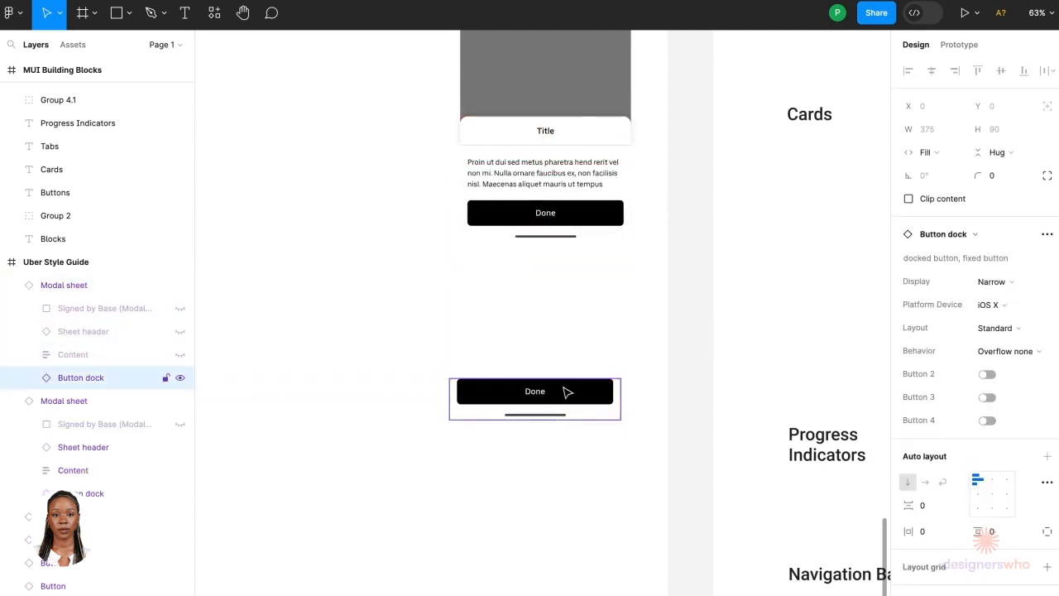
pyautogui.doubleClick(567, 392)
pyautogui.press('Delete')
# Step: Copy the stripped modal sheet into the Home frame and place it below the navigation bar
pyautogui.click(564, 416)
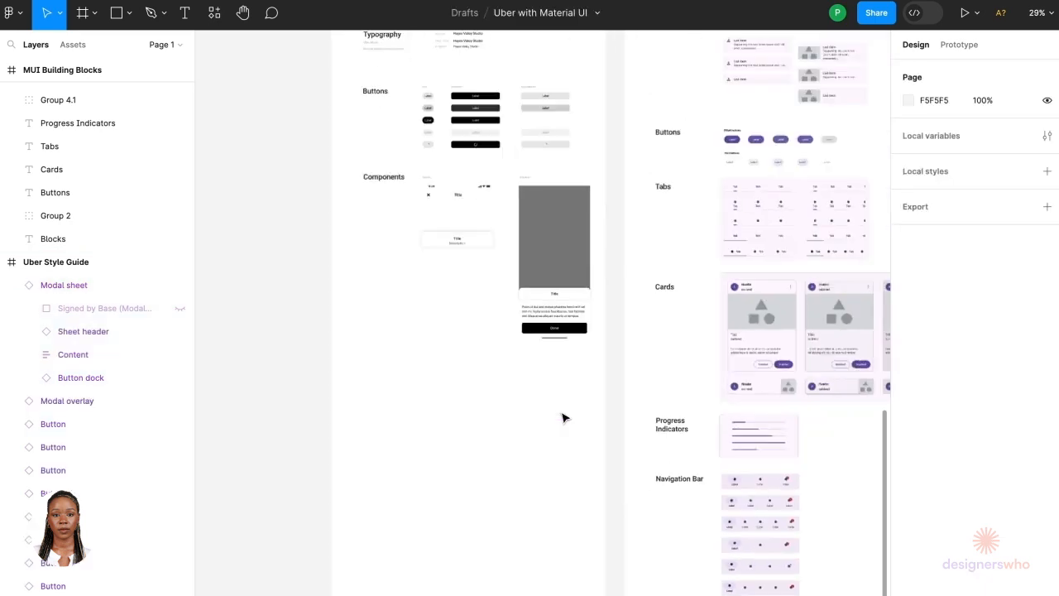
pyautogui.scroll(5, 562, 416)
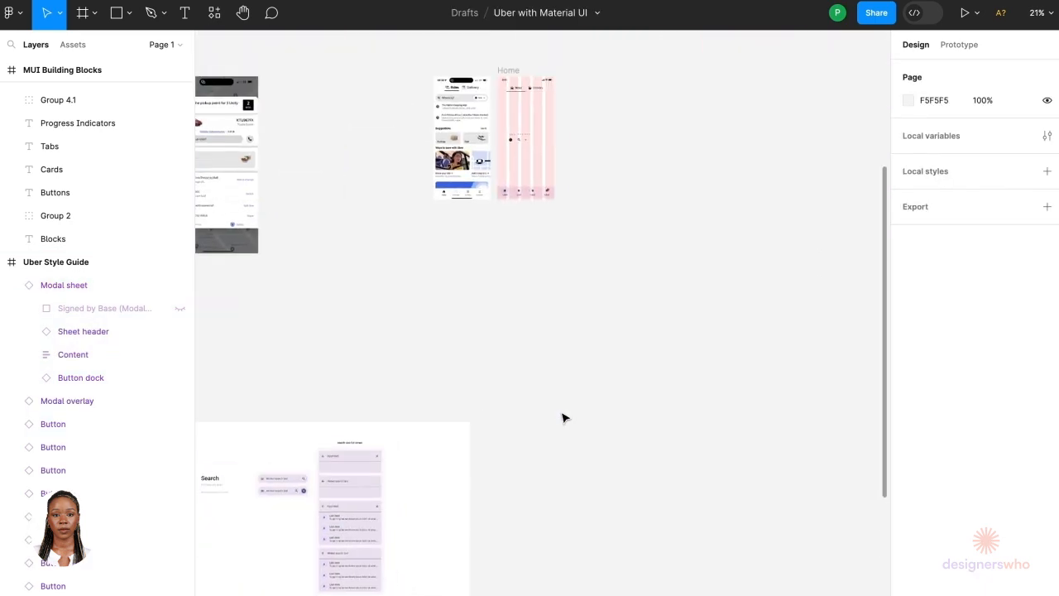
pyautogui.scroll(5, 349, 240)
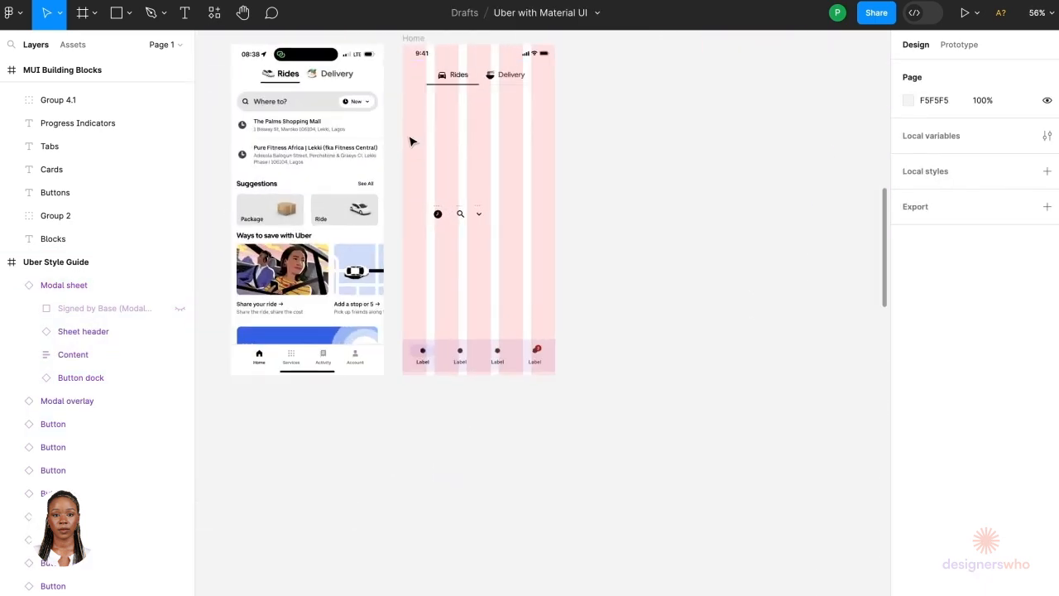
pyautogui.scroll(2, 414, 124)
pyautogui.click(425, 86)
pyautogui.click(432, 259)
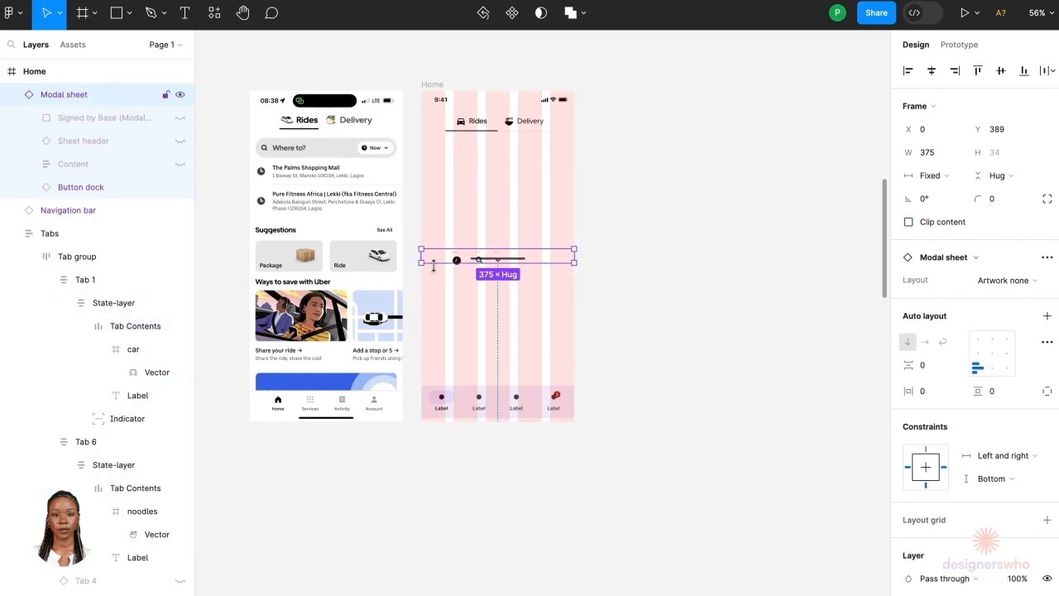
pyautogui.moveTo(536, 262); pyautogui.dragTo(538, 367)
# Step: Center the home indicator sheet horizontally, then move it together with the navigation bar to the bottom of the Home frame
pyautogui.scroll(5, 543, 331)
pyautogui.click(549, 406)
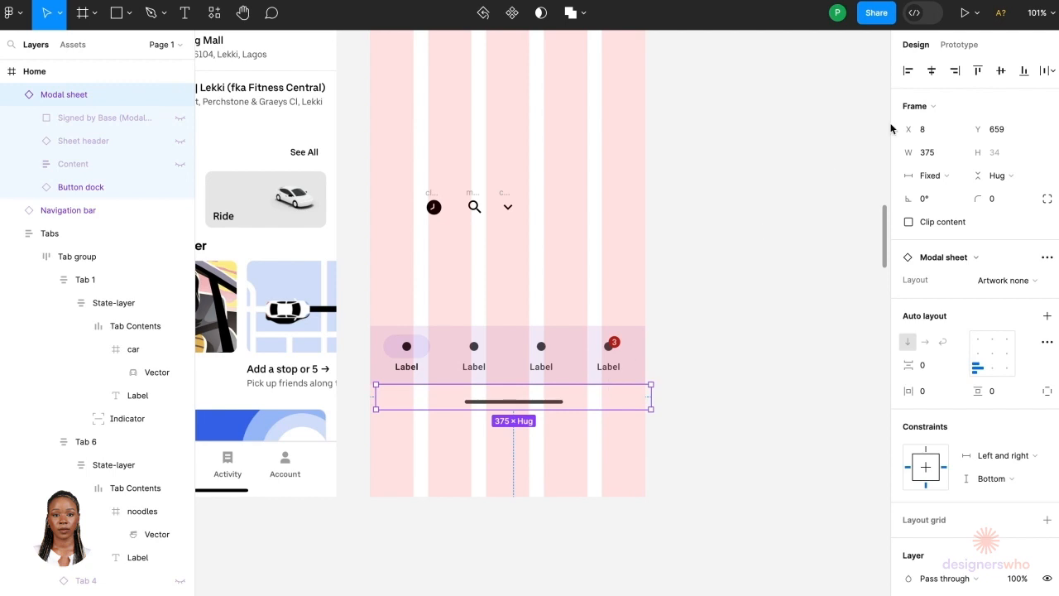
pyautogui.click(932, 70)
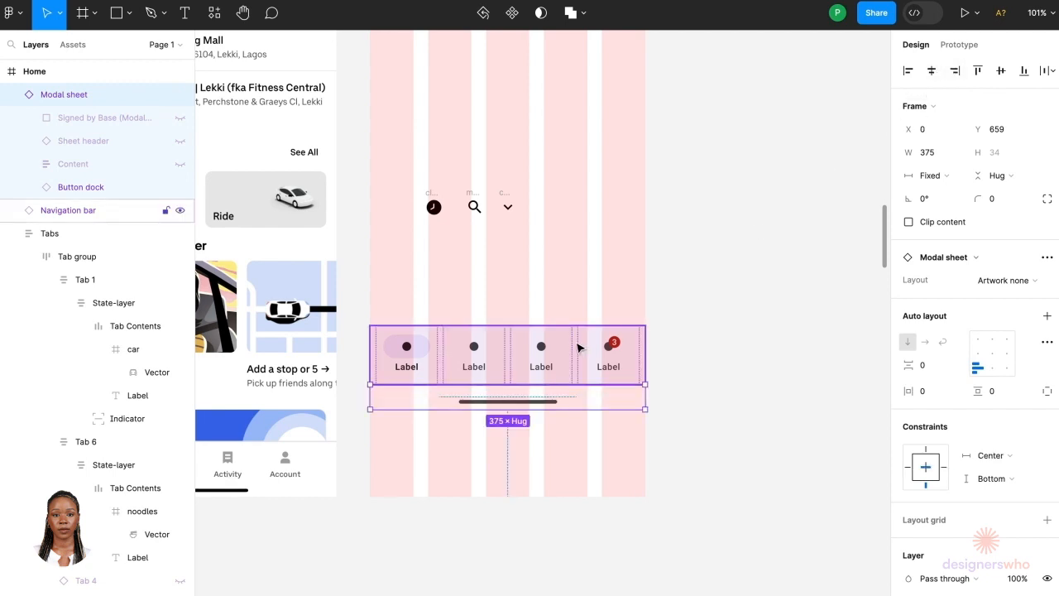
pyautogui.keyDown('shift'); pyautogui.click(578, 348); pyautogui.keyUp('shift')
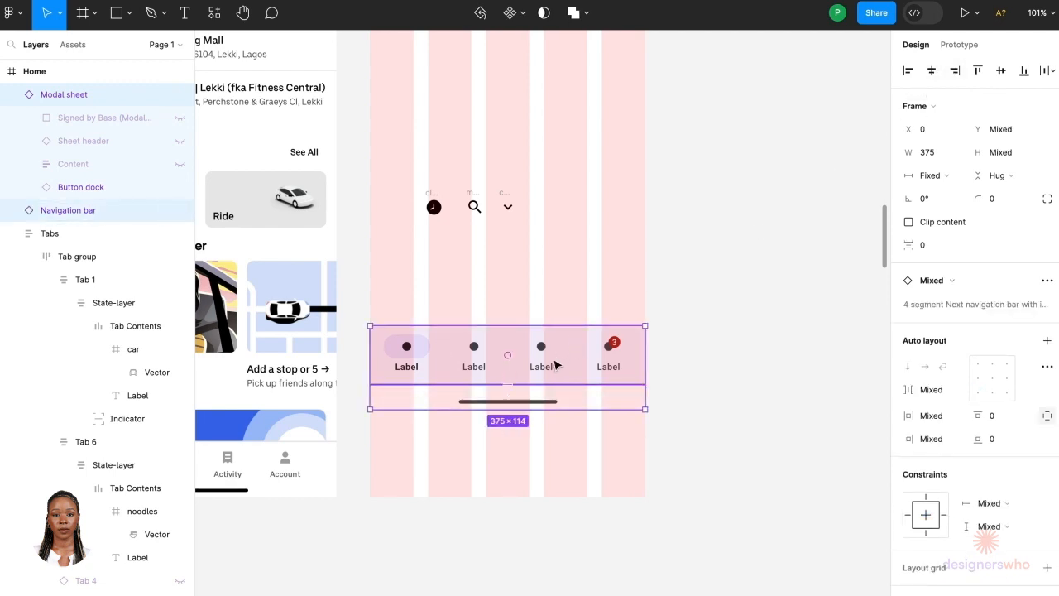
pyautogui.moveTo(555, 365); pyautogui.dragTo(551, 454)
pyautogui.scroll(5, 513, 442)
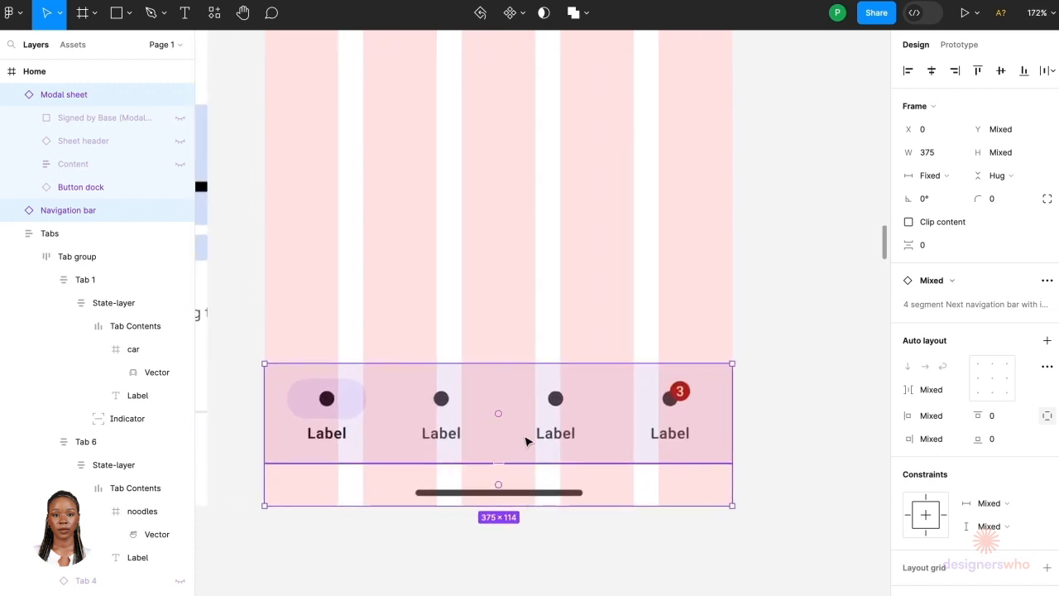
pyautogui.moveTo(522, 418); pyautogui.dragTo(523, 444)
pyautogui.scroll(-6, 506, 554)
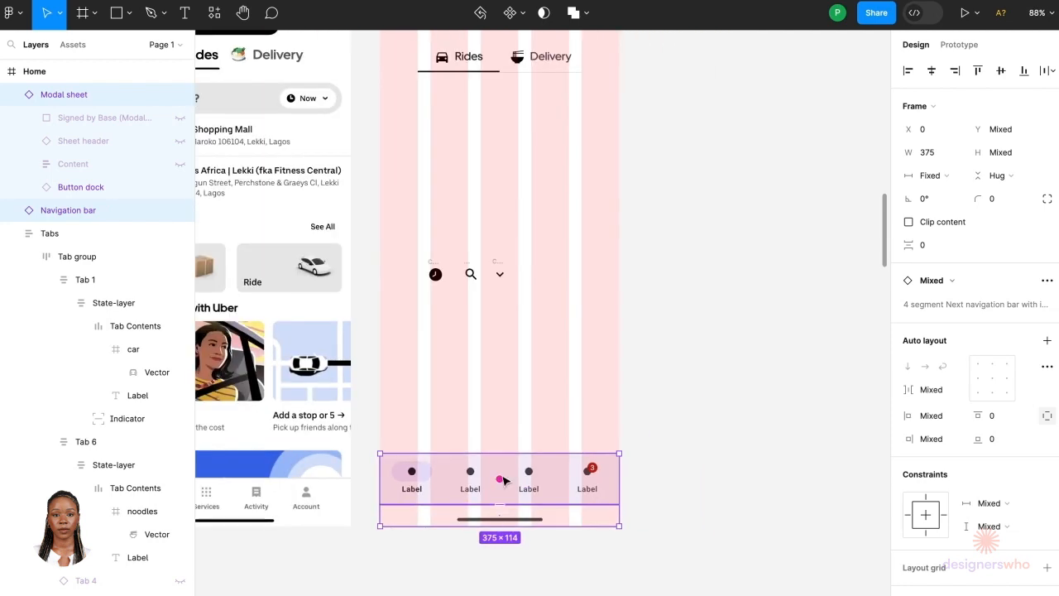
# Step: Rename the first two navigation bar labels to Home and Services
pyautogui.scroll(-2, 505, 480)
pyautogui.scroll(5, 471, 488)
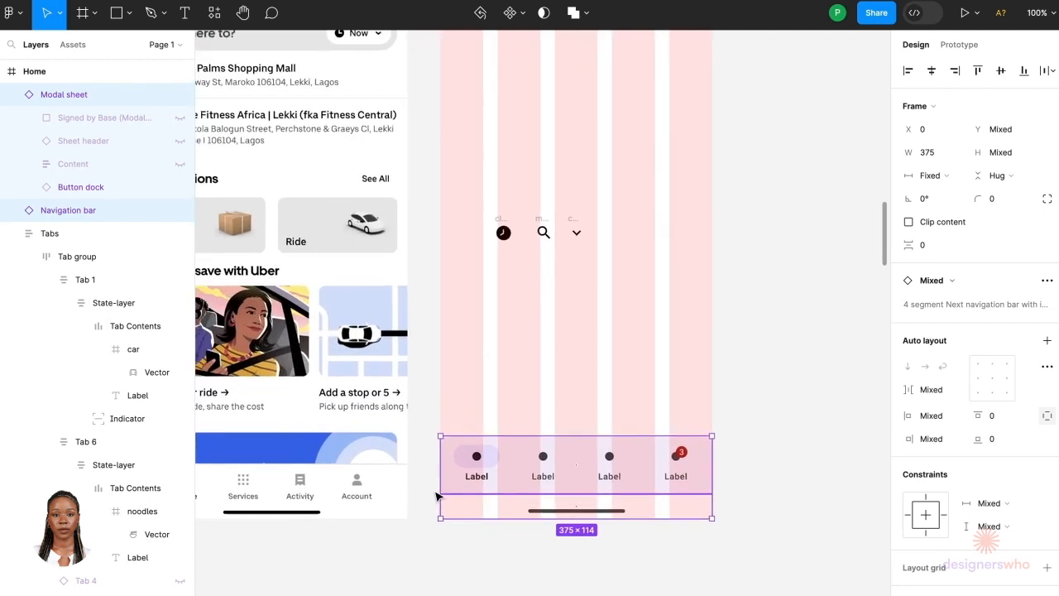
pyautogui.scroll(-1, 438, 497)
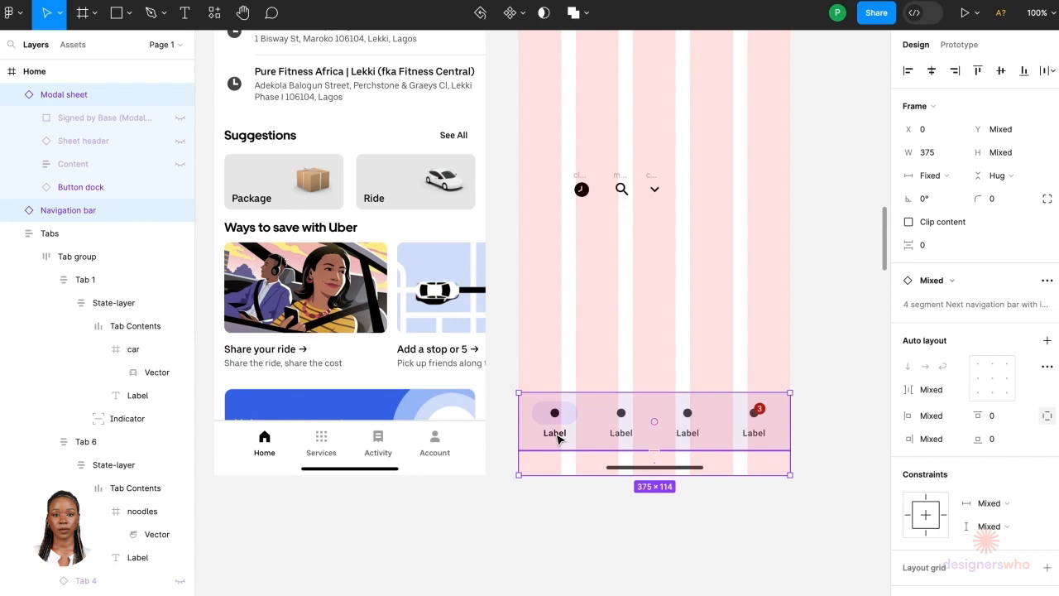
pyautogui.doubleClick(556, 436)
pyautogui.doubleClick(555, 433)
pyautogui.write('Home')
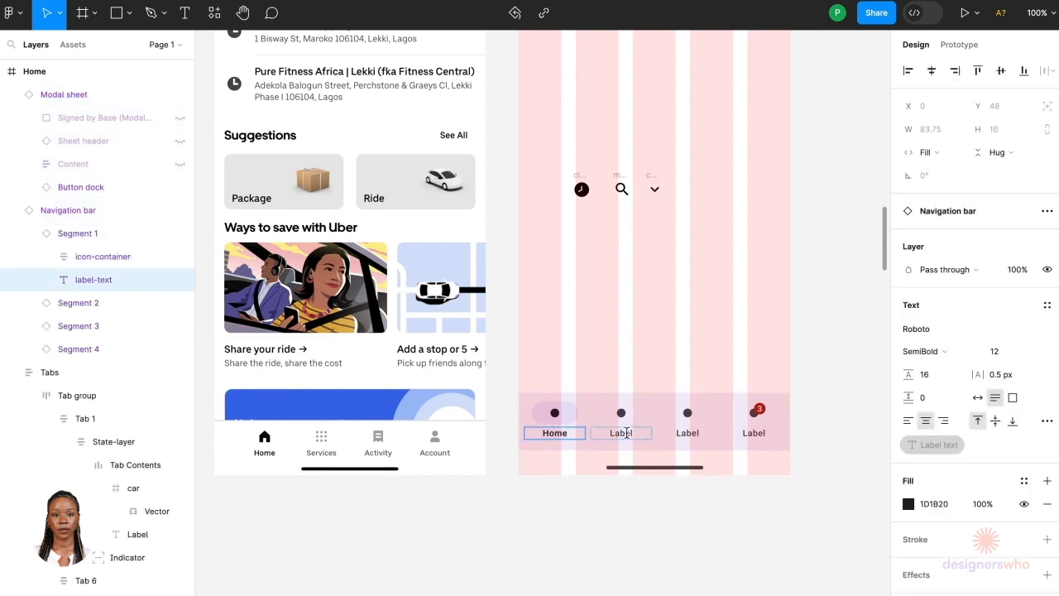
pyautogui.doubleClick(626, 432)
pyautogui.write('Ser')
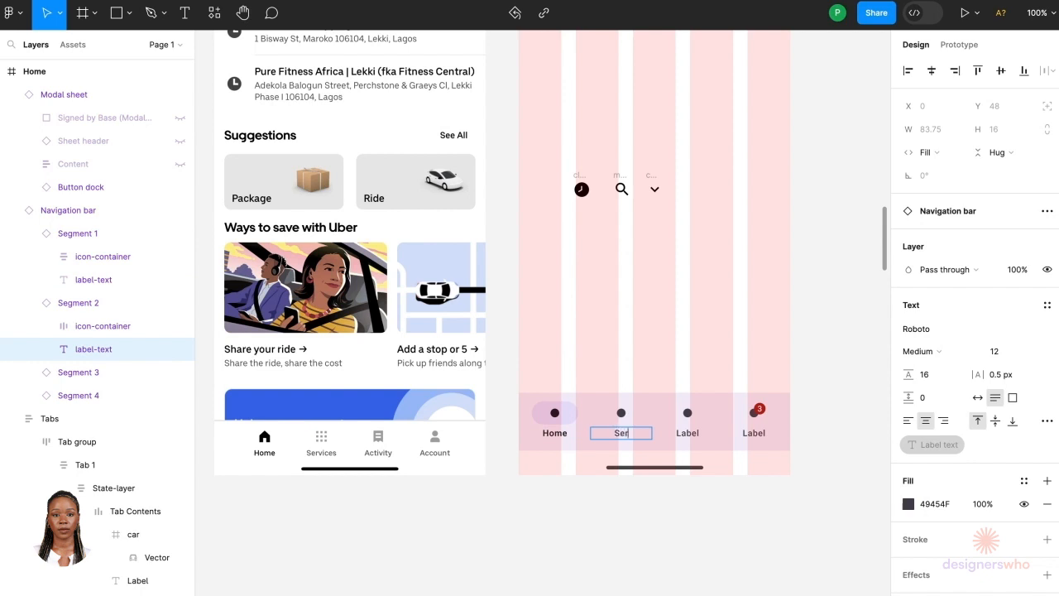
pyautogui.write('vices')
# Step: Rename the third and fourth navigation bar labels to Activity and Account
pyautogui.click(687, 431)
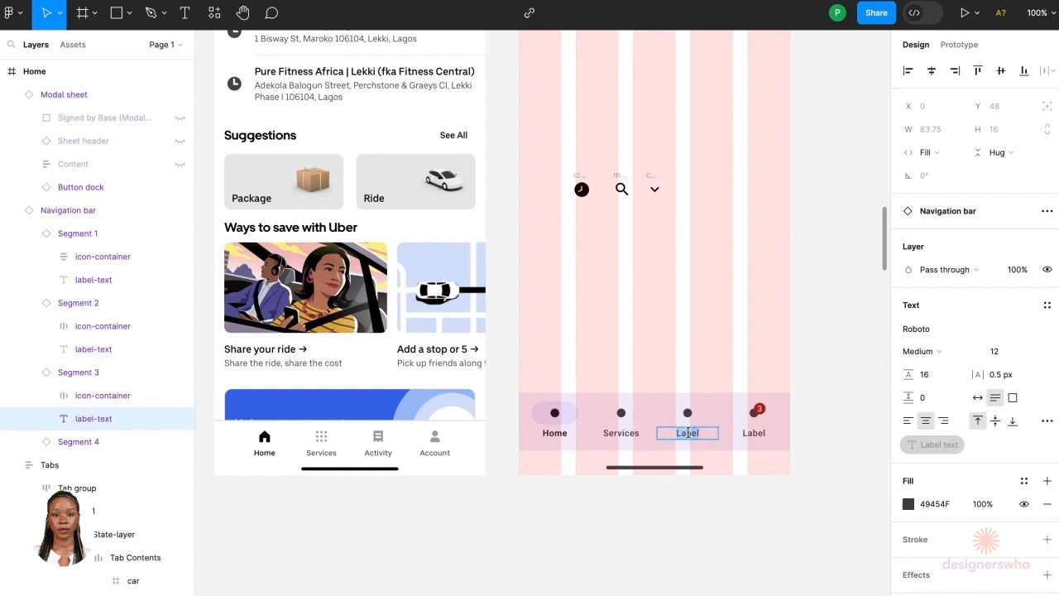
pyautogui.write('Activity')
pyautogui.doubleClick(760, 432)
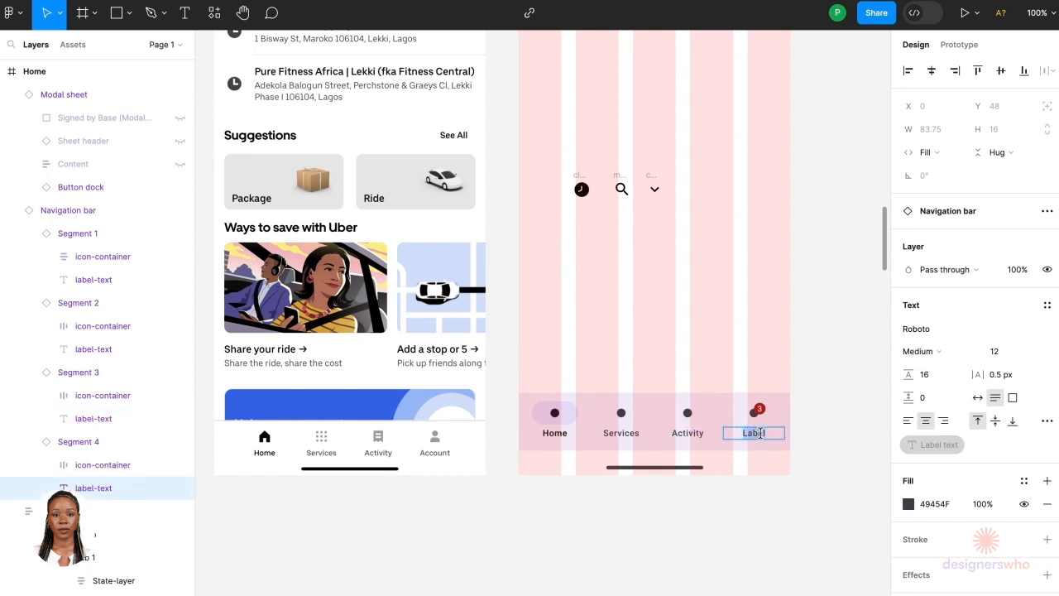
pyautogui.write('Account')
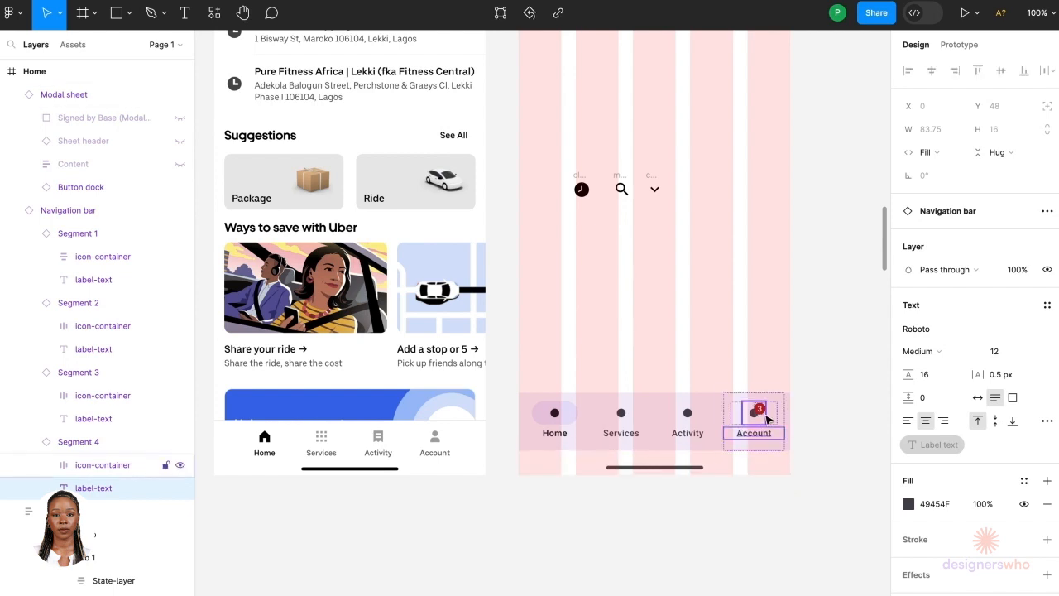
# Step: Try the Account segment's Active toggle and its Hovered and Focused states, returning it to Enabled
pyautogui.click(784, 420)
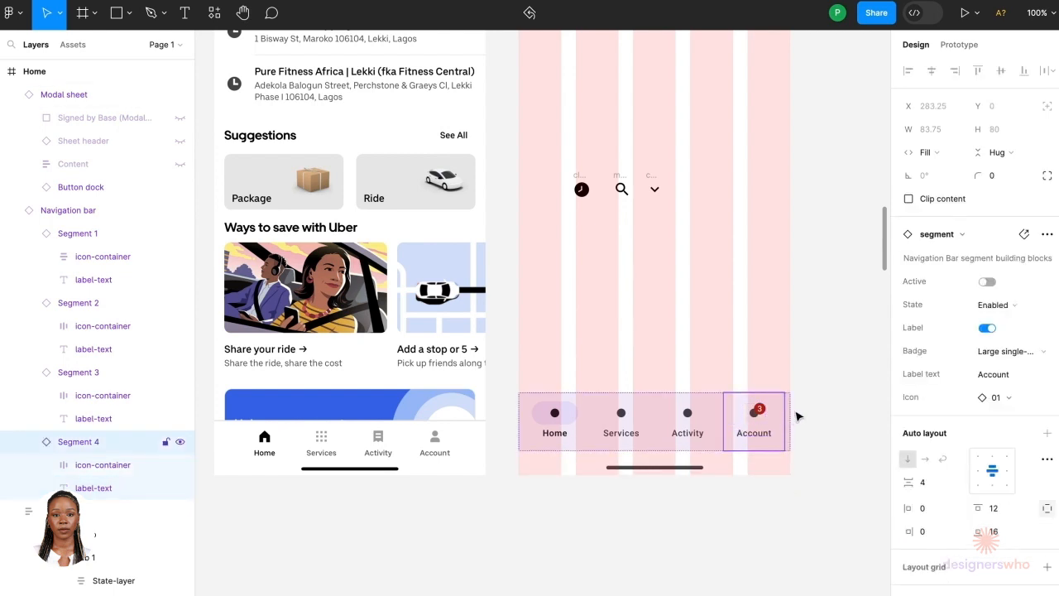
pyautogui.click(797, 487)
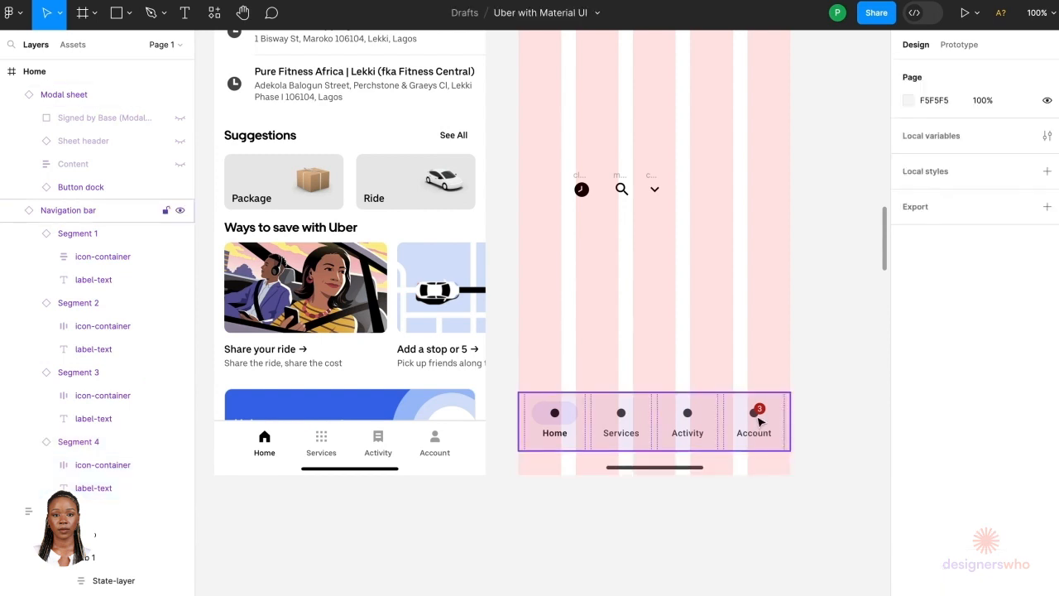
pyautogui.click(757, 422)
pyautogui.scroll(5, 757, 422)
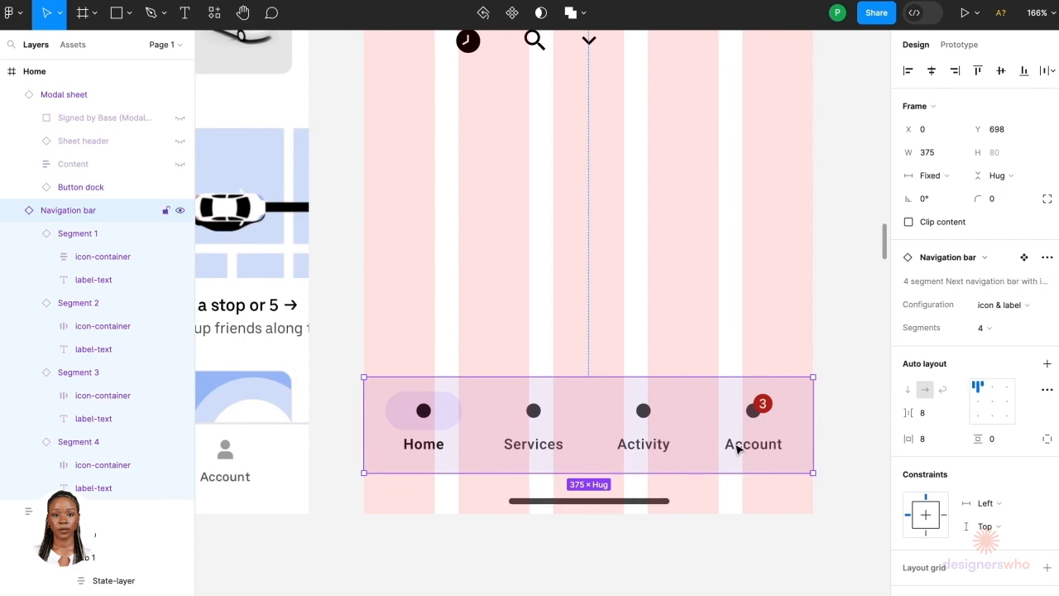
pyautogui.click(738, 448)
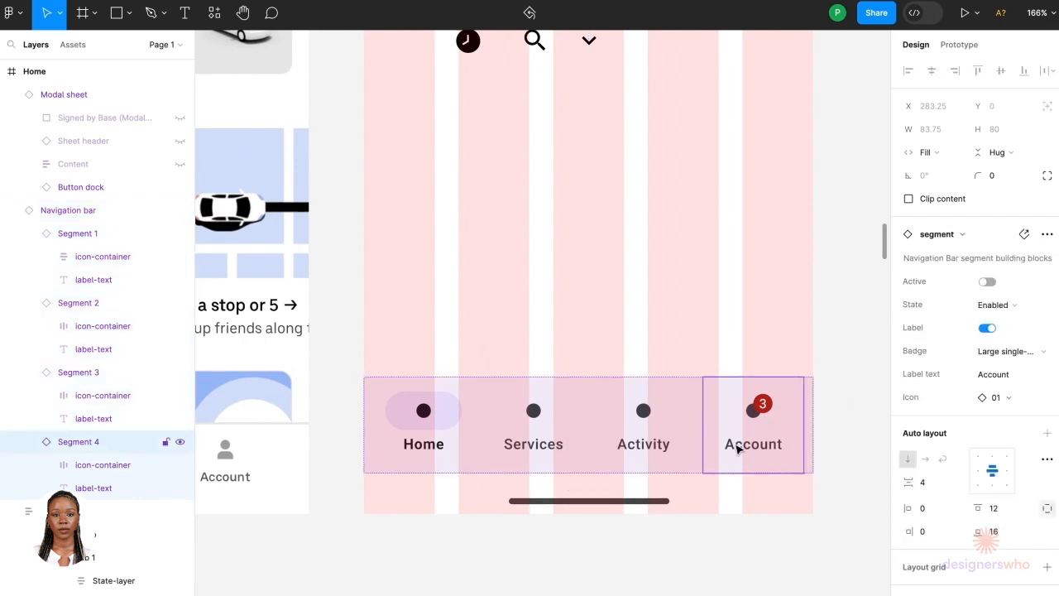
pyautogui.click(985, 282)
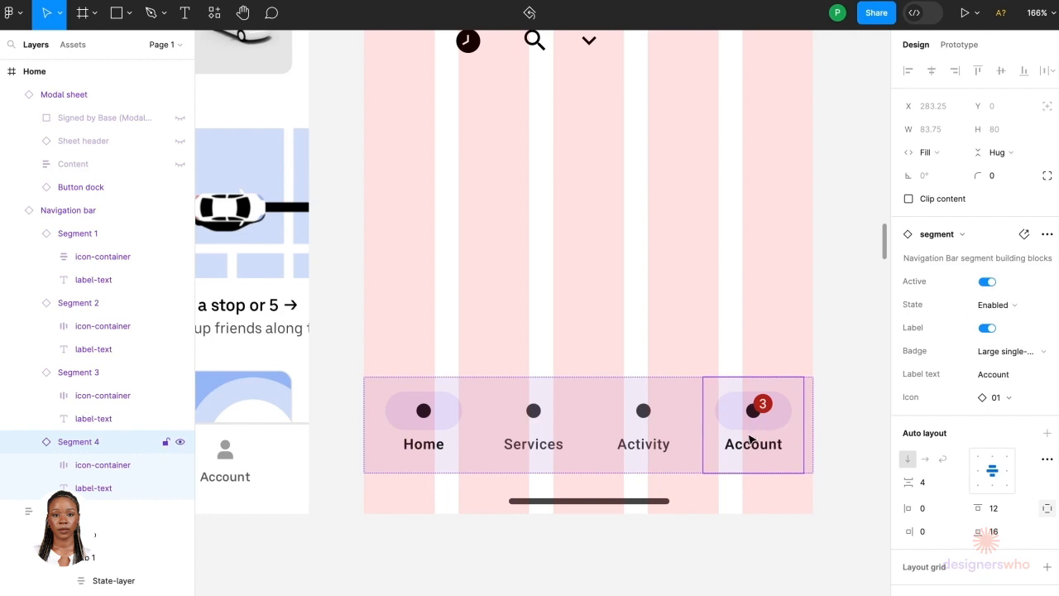
pyautogui.click(988, 282)
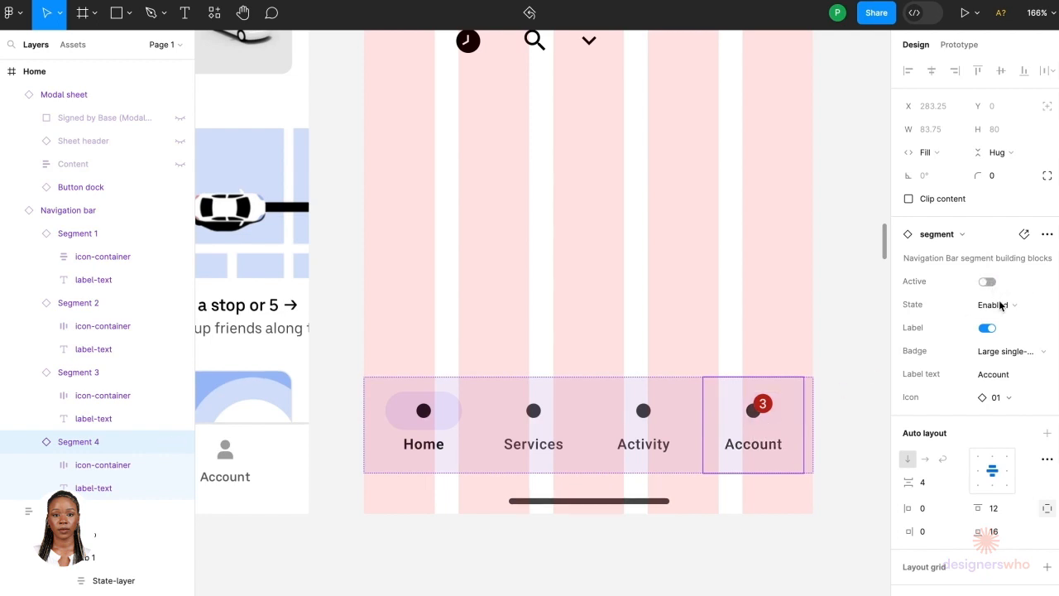
pyautogui.click(1007, 306)
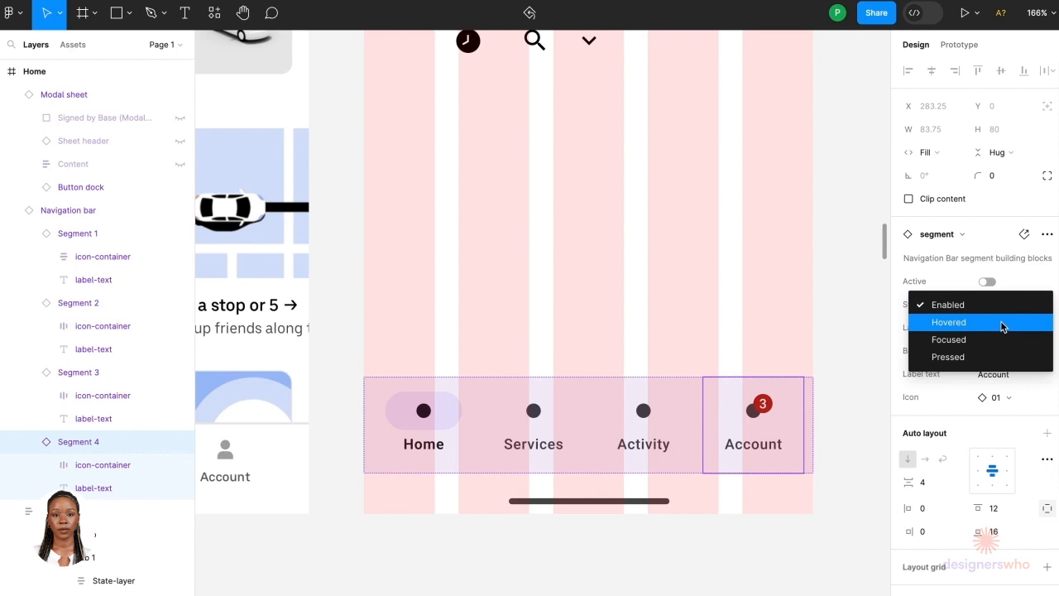
pyautogui.click(1002, 322)
pyautogui.click(1003, 305)
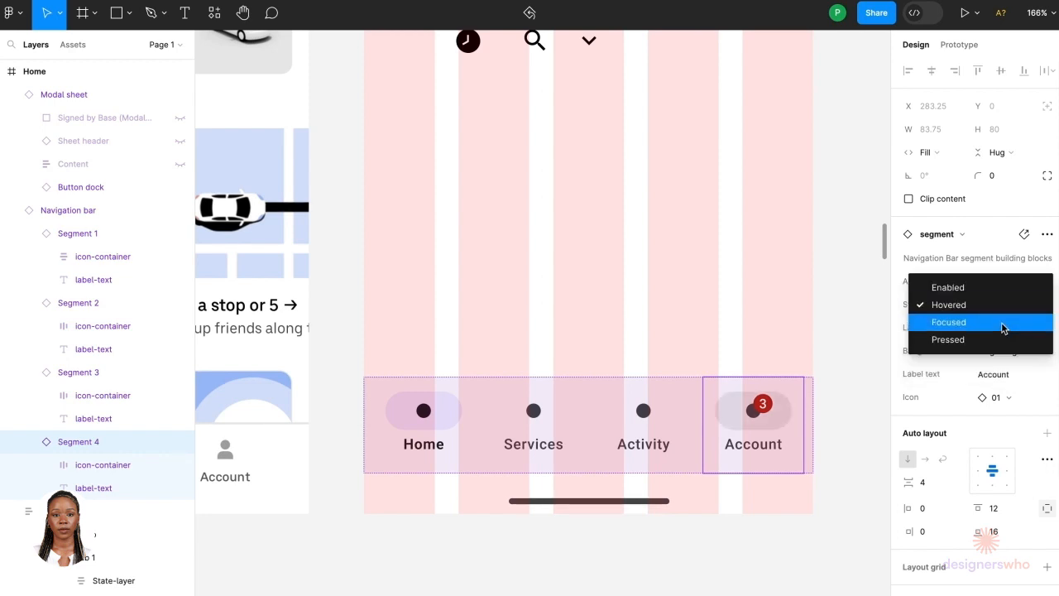
pyautogui.click(1000, 332)
pyautogui.click(998, 304)
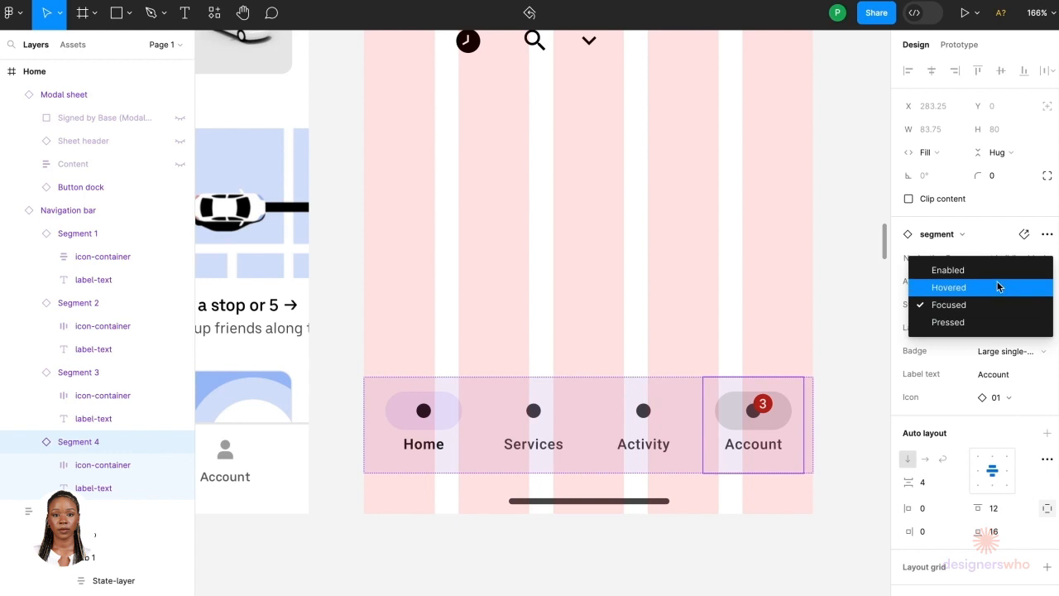
pyautogui.click(998, 273)
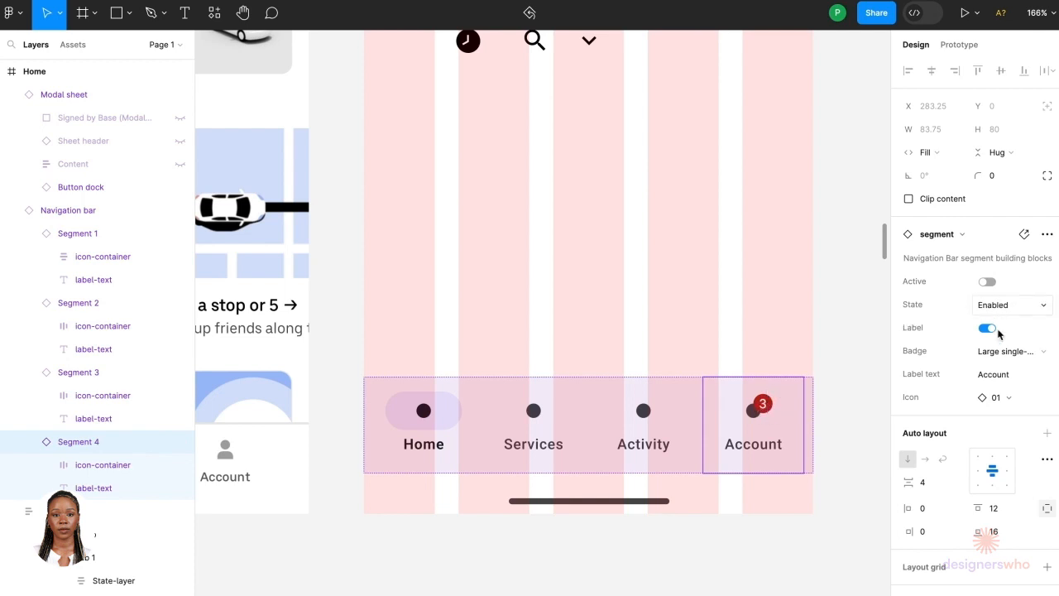
# Step: Set the Account segment's badge to None
pyautogui.click(1001, 350)
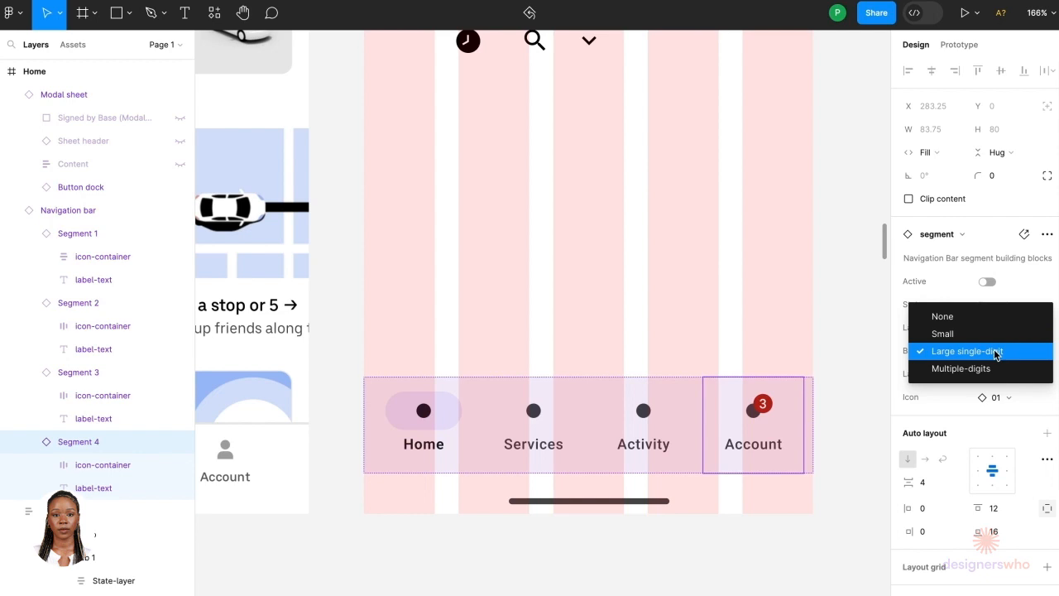
pyautogui.click(991, 317)
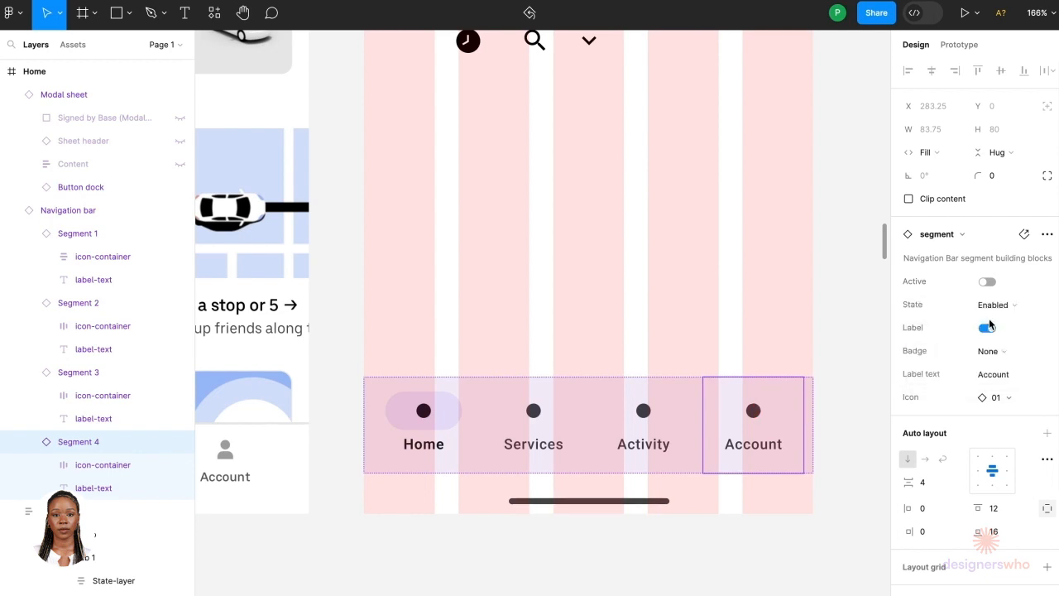
# Step: Change the navigation bar's fill to white FFFFFF
pyautogui.click(856, 405)
pyautogui.click(792, 427)
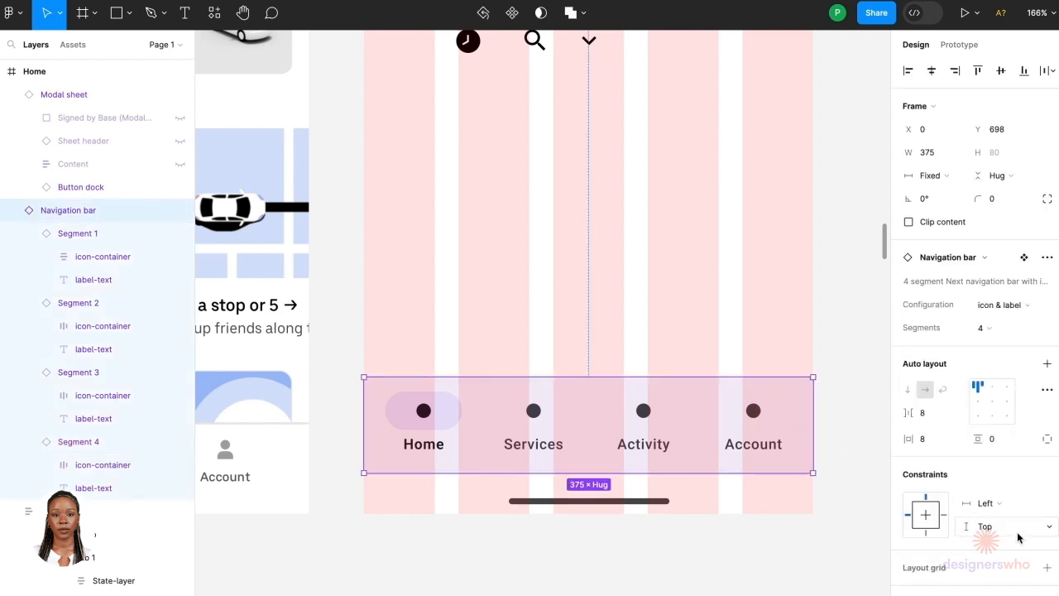
pyautogui.scroll(-3, 1013, 534)
pyautogui.scroll(-3, 1019, 537)
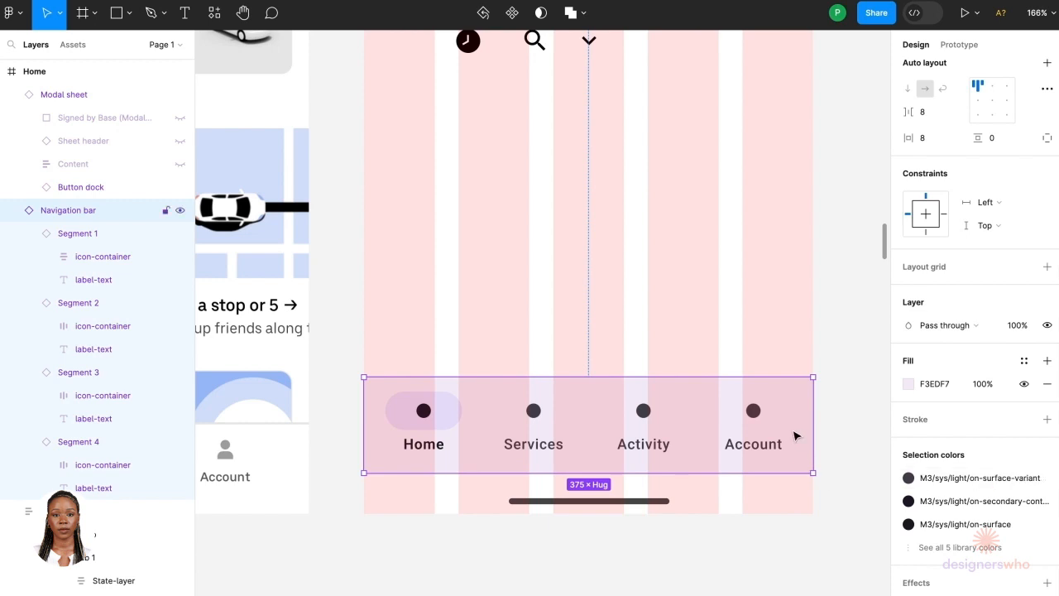
pyautogui.click(906, 388)
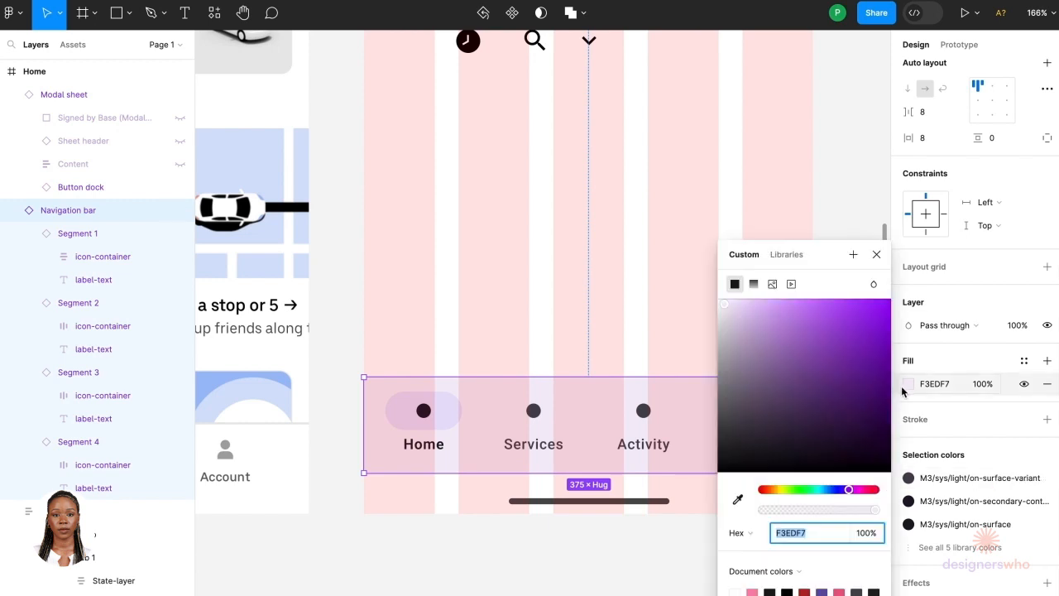
pyautogui.click(733, 591)
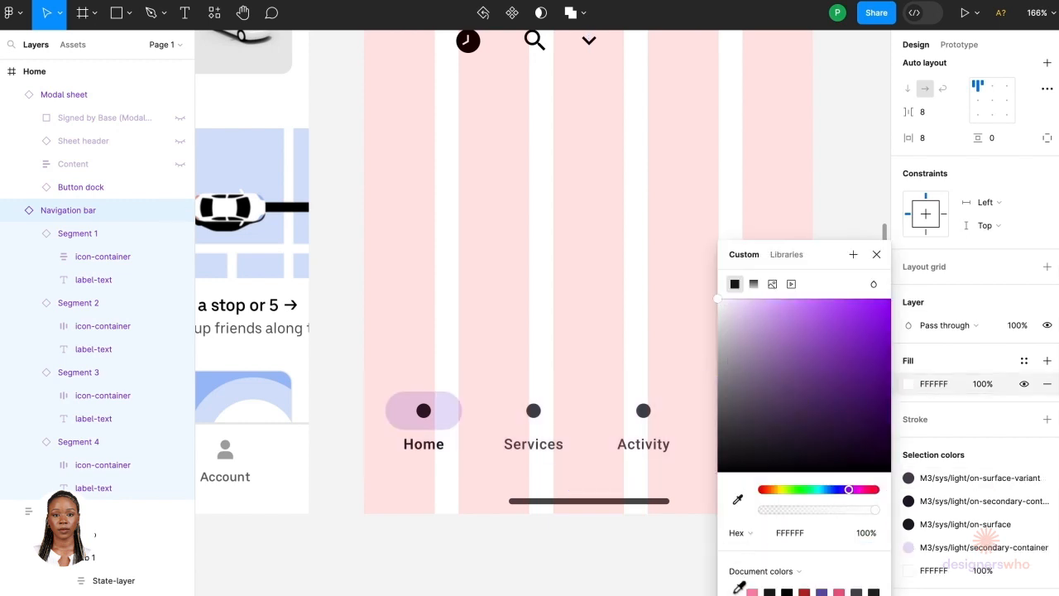
pyautogui.click(577, 584)
# Step: Open the Material Design Icons plugin, search for home, and insert the home icon
pyautogui.scroll(-5, 576, 584)
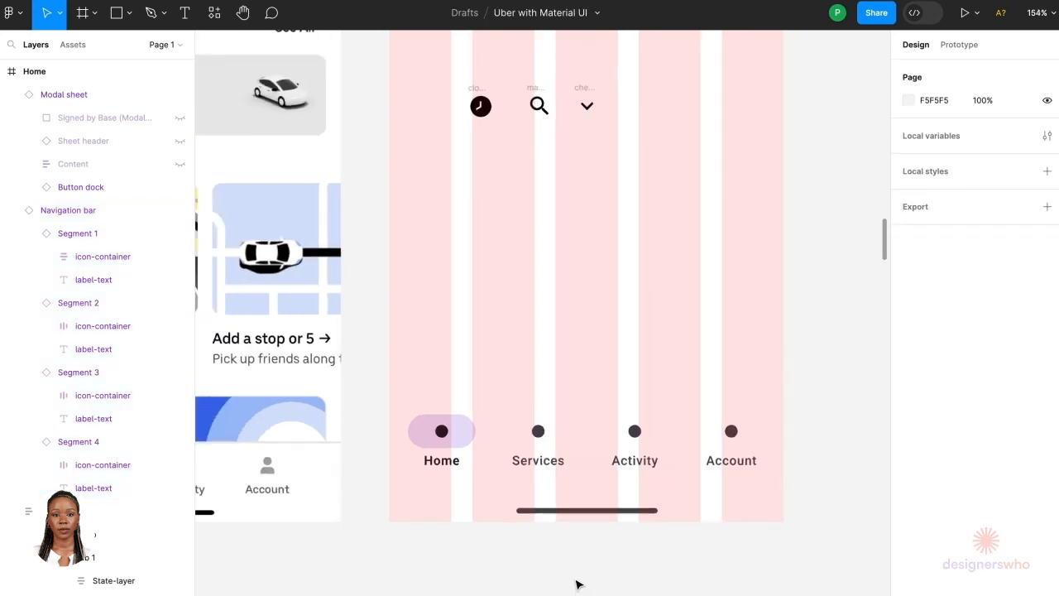
pyautogui.scroll(-3, 500, 486)
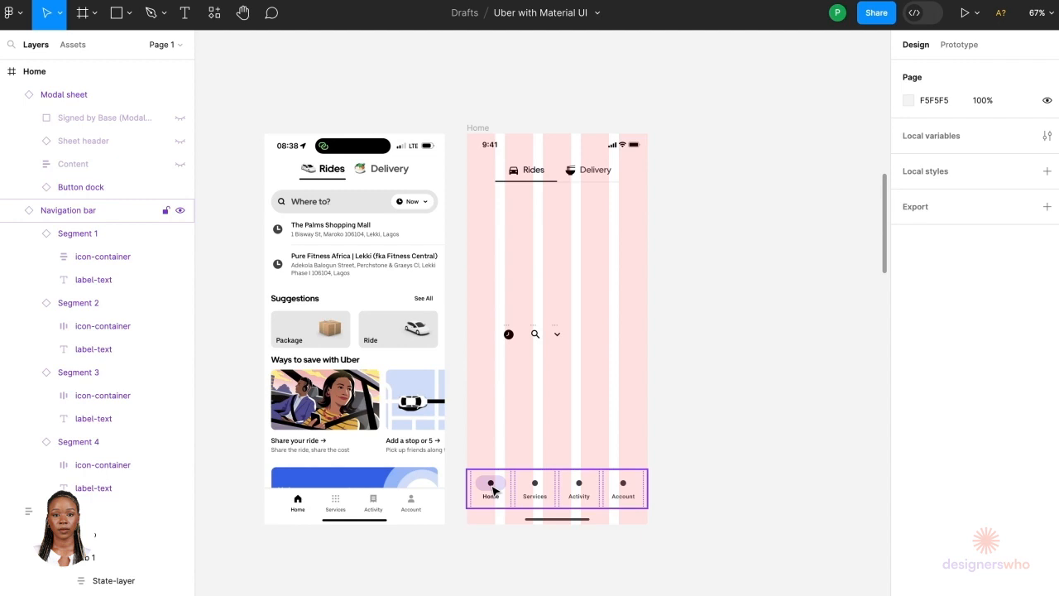
pyautogui.hscroll(2, 538, 465)
pyautogui.scroll(-1, 538, 466)
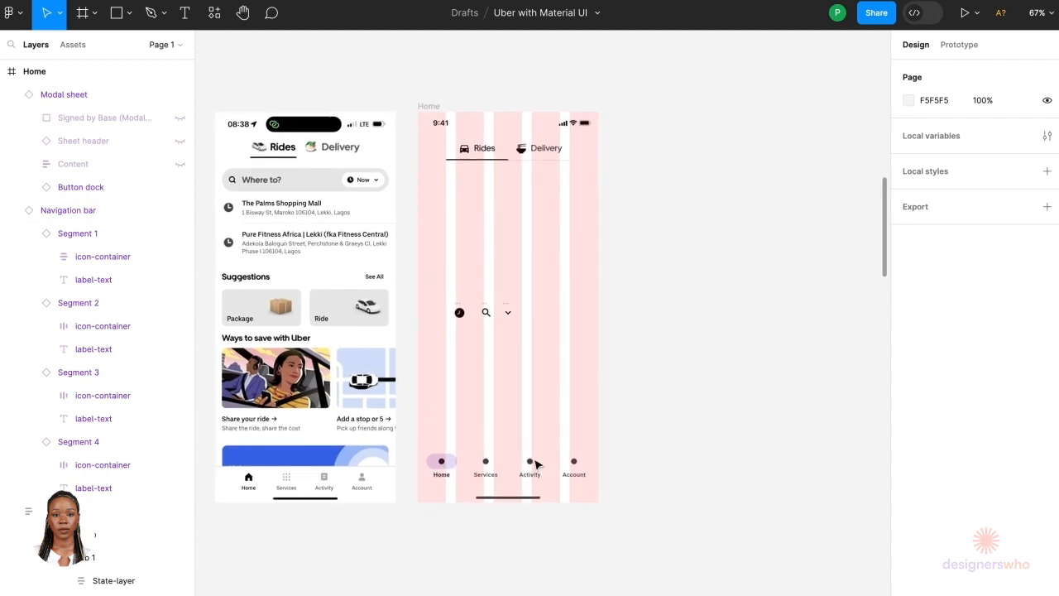
pyautogui.hscroll(1, 537, 464)
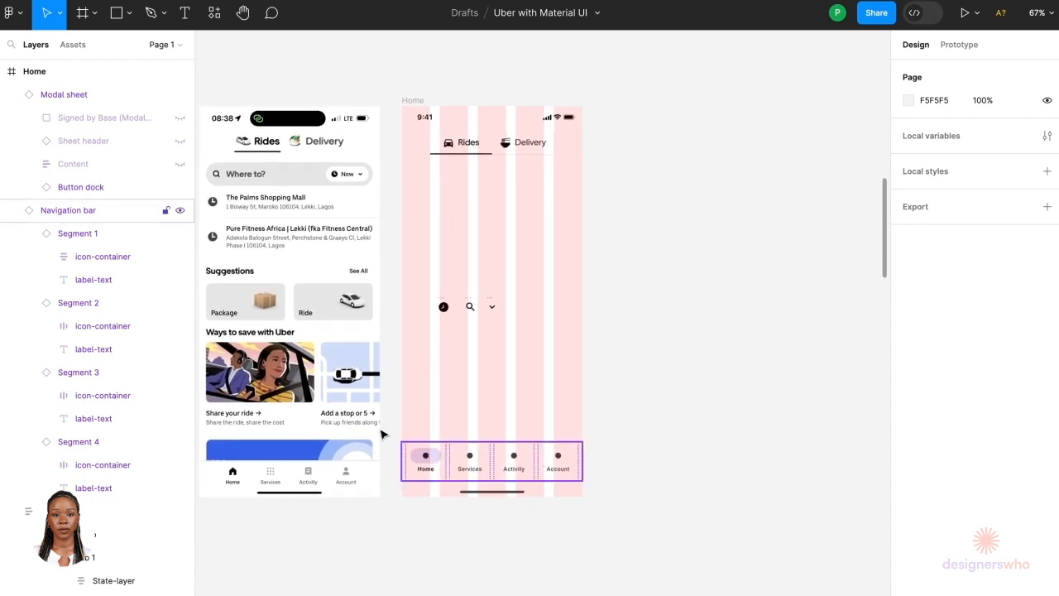
pyautogui.click(212, 27)
pyautogui.moveTo(356, 149)
pyautogui.click(404, 147)
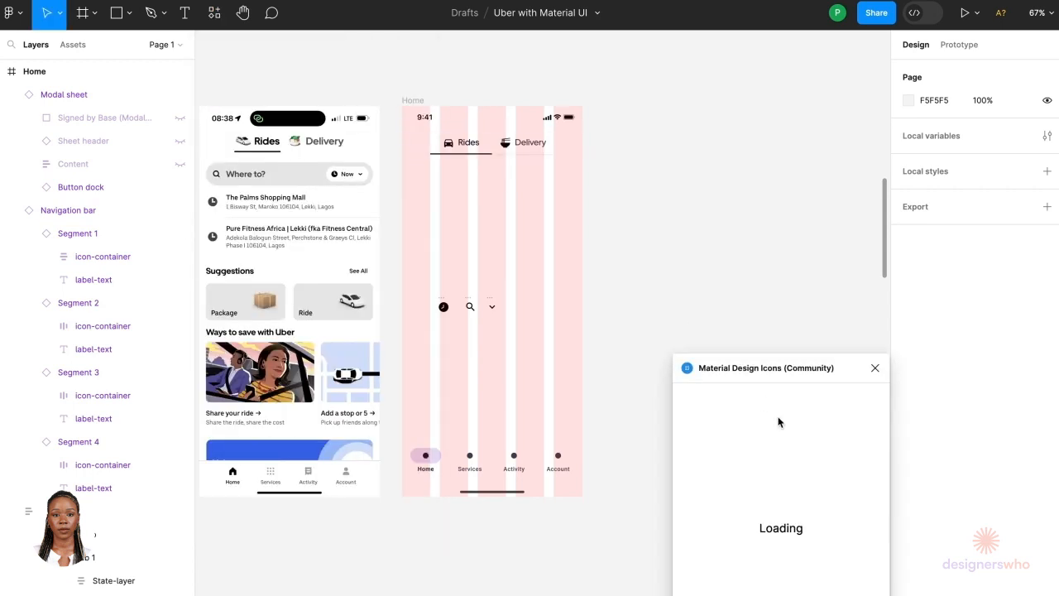
pyautogui.click(736, 395)
pyautogui.write('home')
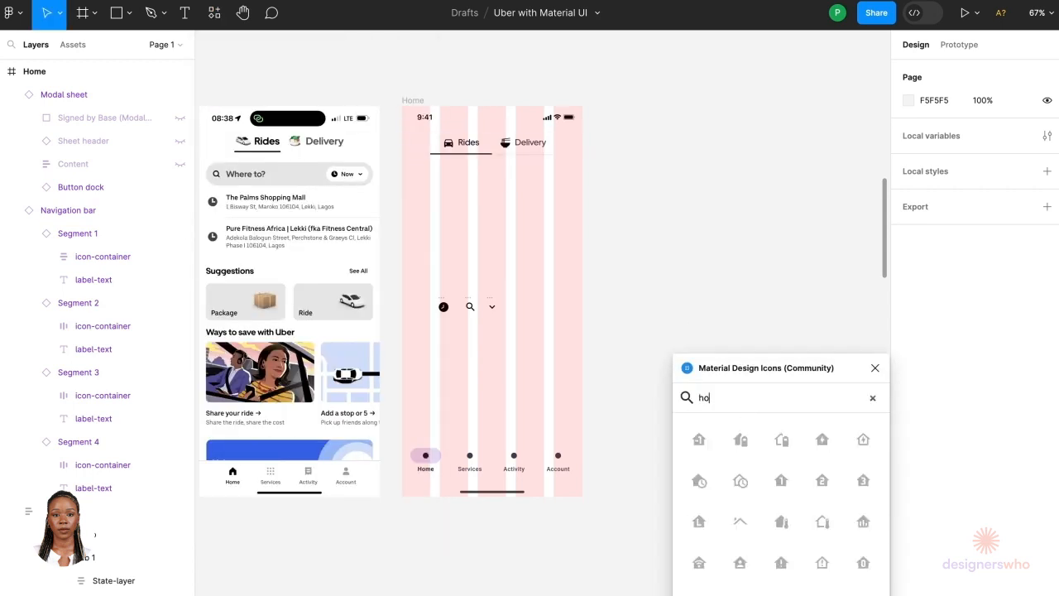
pyautogui.click(694, 443)
# Step: Detach the navigation bar and replace the Home segment's placeholder dot with the home icon
pyautogui.hotkey('ctrl', 'x')
pyautogui.scroll(5, 438, 468)
pyautogui.keyDown('ctrl'); pyautogui.click(419, 450); pyautogui.keyUp('ctrl')
pyautogui.scroll(5, 417, 448)
pyautogui.doubleClick(419, 450)
pyautogui.hotkey('ctrl', 'alt', 'b')
pyautogui.keyDown('ctrl'); pyautogui.click(449, 468); pyautogui.keyUp('ctrl')
pyautogui.hotkey('ctrl', 'alt', 'b')
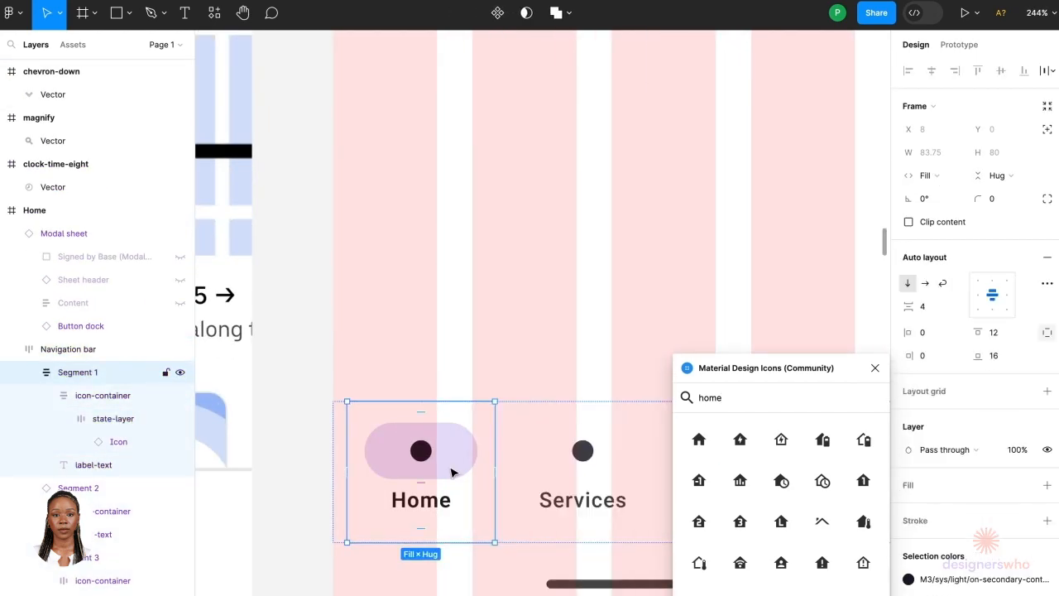
pyautogui.keyDown('ctrl'); pyautogui.click(453, 470); pyautogui.keyUp('ctrl')
pyautogui.hotkey('ctrl', 'v')
pyautogui.click(457, 472)
pyautogui.hotkey('ctrl', 'x')
pyautogui.keyDown('ctrl'); pyautogui.click(435, 449); pyautogui.keyUp('ctrl')
pyautogui.hotkey('ctrl', 'v')
pyautogui.press('Delete')
# Step: Search the icon plugin for grid and insert the dots-grid icon
pyautogui.scroll(-5, 553, 418)
pyautogui.doubleClick(711, 398)
pyautogui.write('grid')
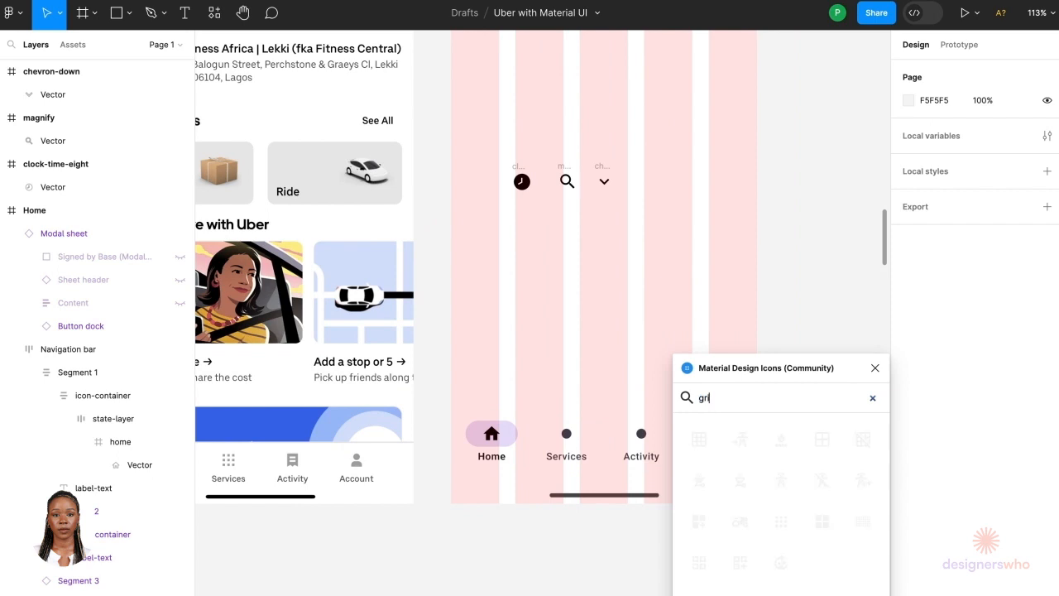
pyautogui.click(821, 480)
# Step: Search the icon plugin for receipt and insert the receipt-text-outline icon
pyautogui.hscroll(3, 546, 350)
pyautogui.click(661, 331)
pyautogui.doubleClick(708, 397)
pyautogui.write('active')
pyautogui.hscroll(-2, 579, 347)
pyautogui.doubleClick(710, 398)
pyautogui.write('receipt')
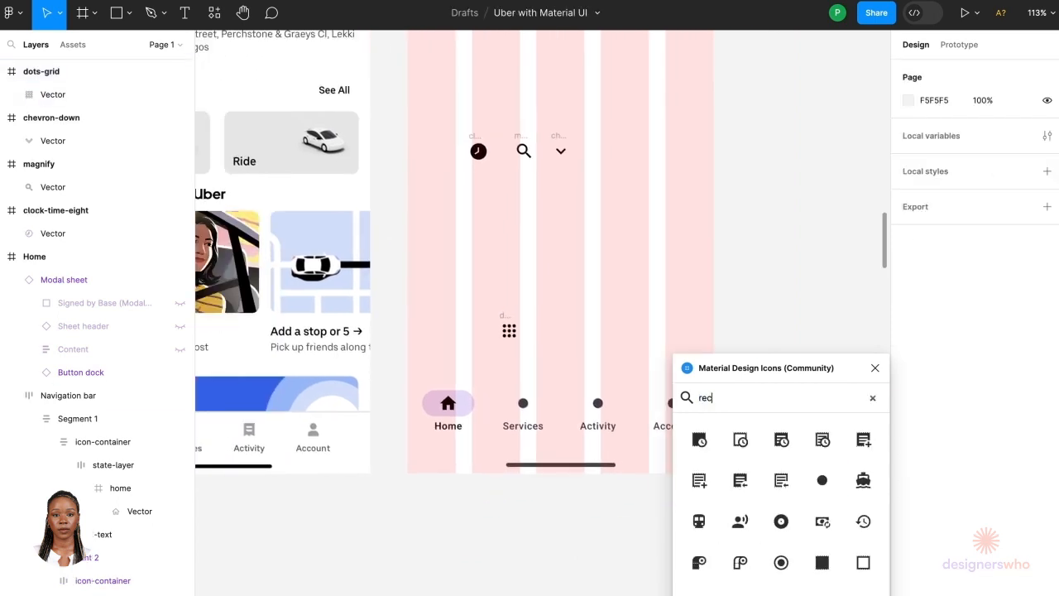
pyautogui.scroll(-3, 832, 529)
pyautogui.click(825, 475)
# Step: Search the icon plugin for account and insert the account icon
pyautogui.scroll(2, 552, 364)
pyautogui.doubleClick(711, 398)
pyautogui.write('account')
pyautogui.scroll(-5, 744, 527)
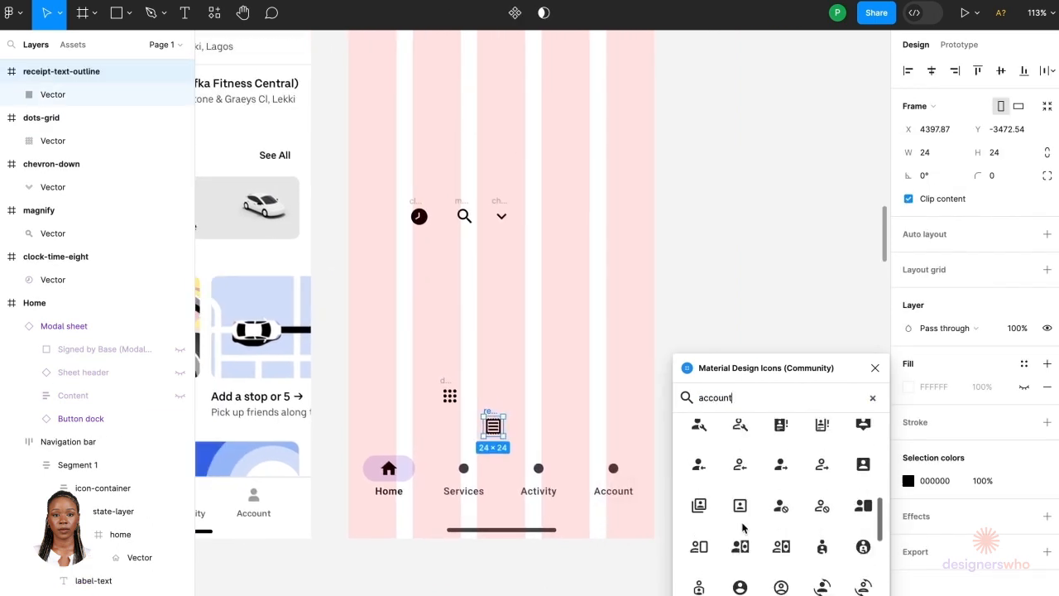
pyautogui.click(784, 574)
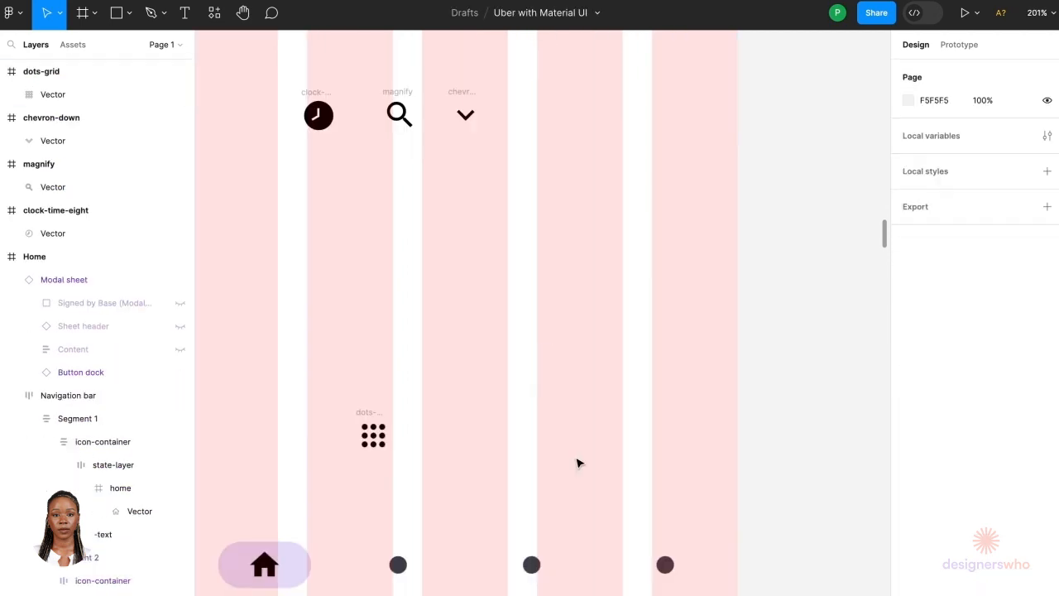
# Step: Close the plugin and place the account icon into the Account segment in place of its placeholder
pyautogui.scroll(-3, 579, 463)
pyautogui.doubleClick(668, 374)
pyautogui.doubleClick(669, 374)
pyautogui.click(688, 412)
pyautogui.doubleClick(688, 412)
pyautogui.rightClick(689, 412)
pyautogui.click(737, 450)
pyautogui.click(108, 424)
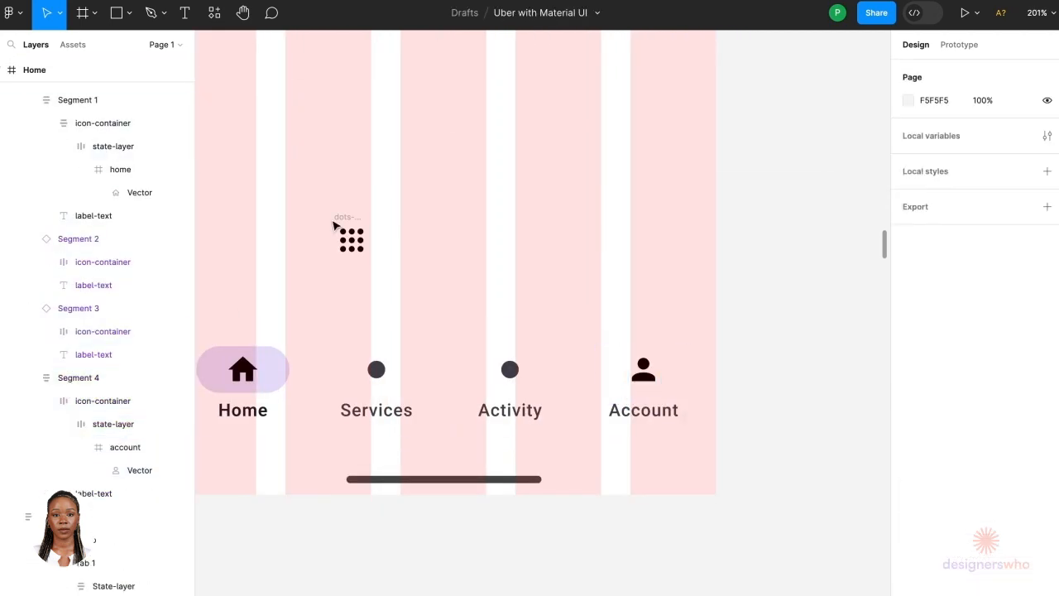
pyautogui.click(386, 385)
pyautogui.click(386, 414)
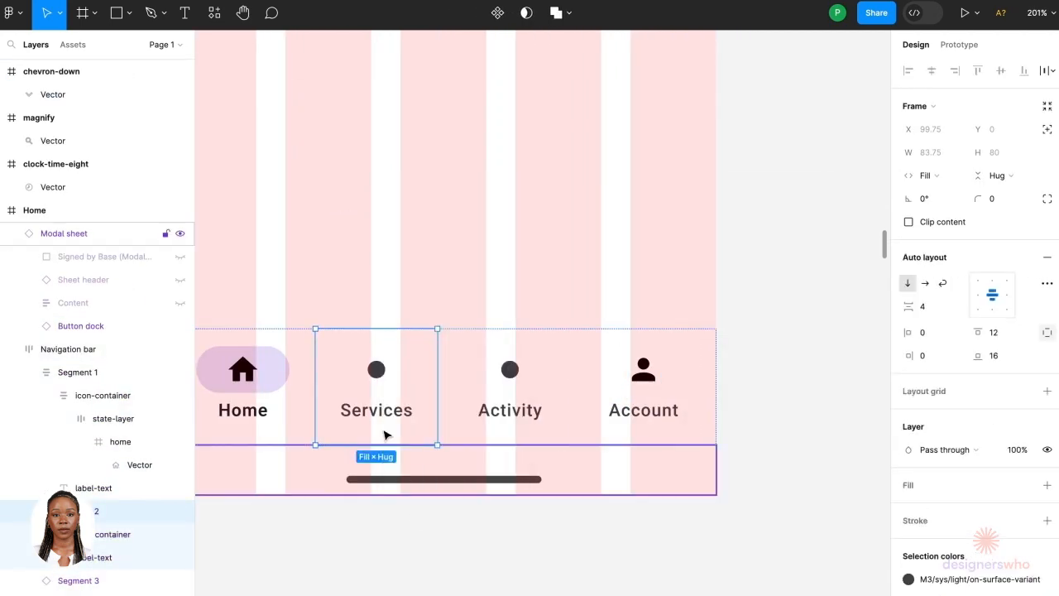
# Step: Paste the dots-grid icon into the Services segment in place of its placeholder
pyautogui.hscroll(-3, 434, 378)
pyautogui.click(94, 555)
pyautogui.hotkey('ctrl', 'v')
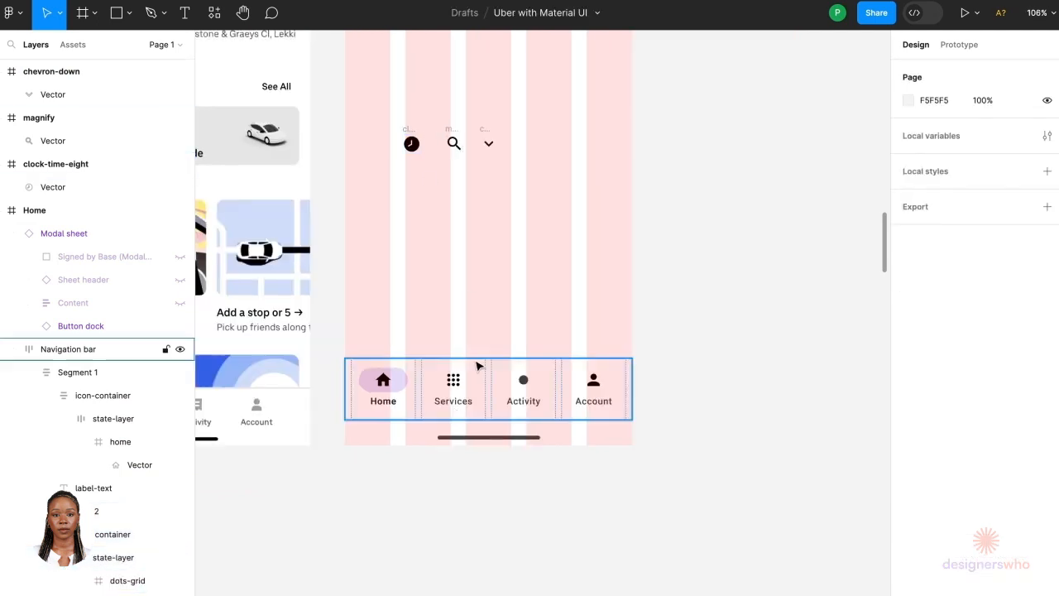
pyautogui.hscroll(-3, 529, 292)
pyautogui.press('Escape')
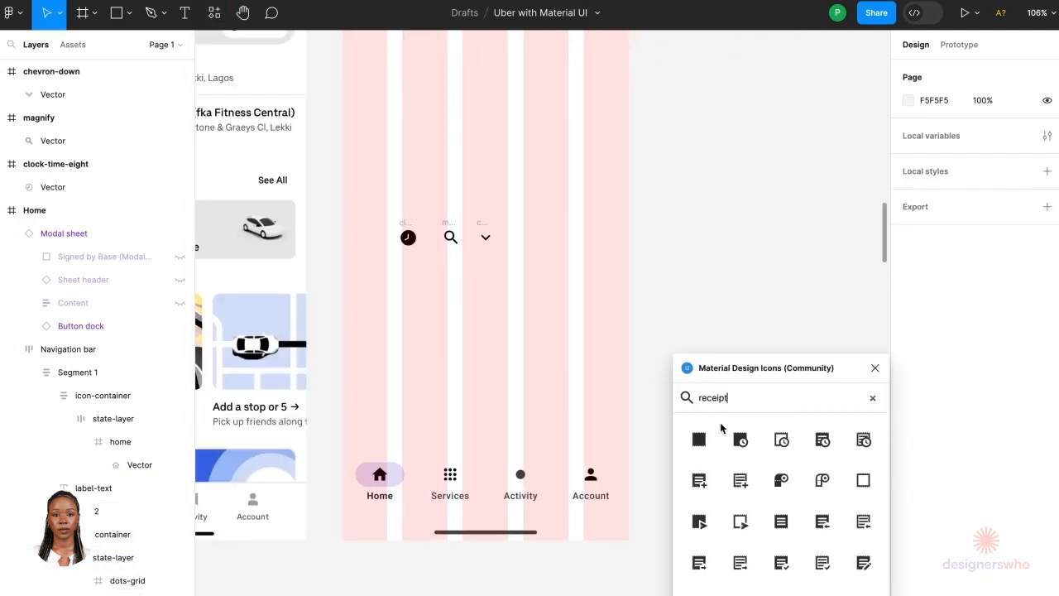
pyautogui.hscroll(-3, 574, 574)
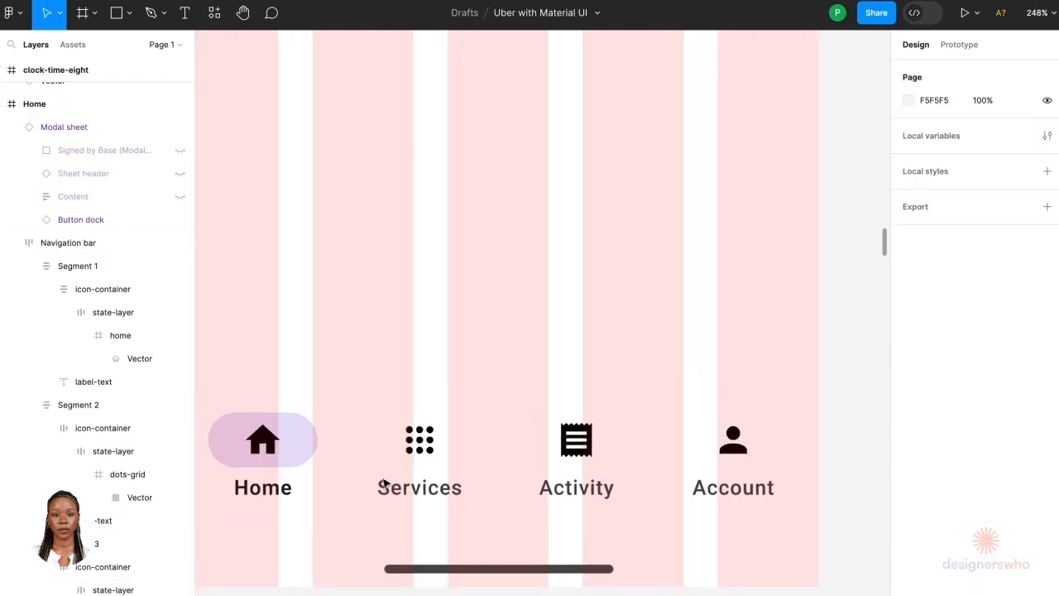
# Step: Move the clock, magnify and chevron-down icons out of the Home frame to its right
pyautogui.scroll(-10, 385, 485)
pyautogui.scroll(-2, 386, 484)
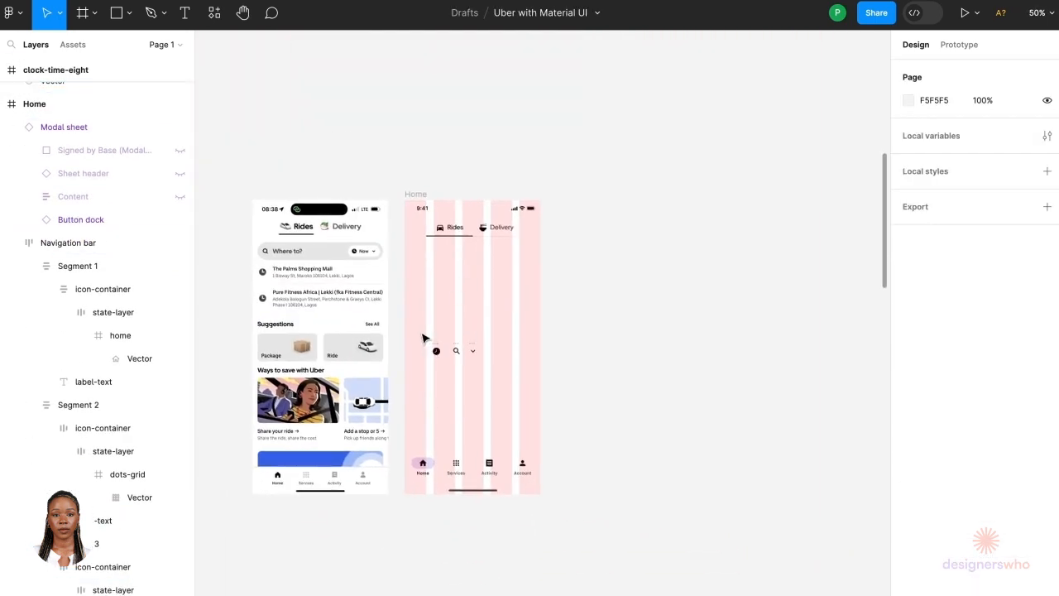
pyautogui.moveTo(423, 337); pyautogui.dragTo(579, 363)
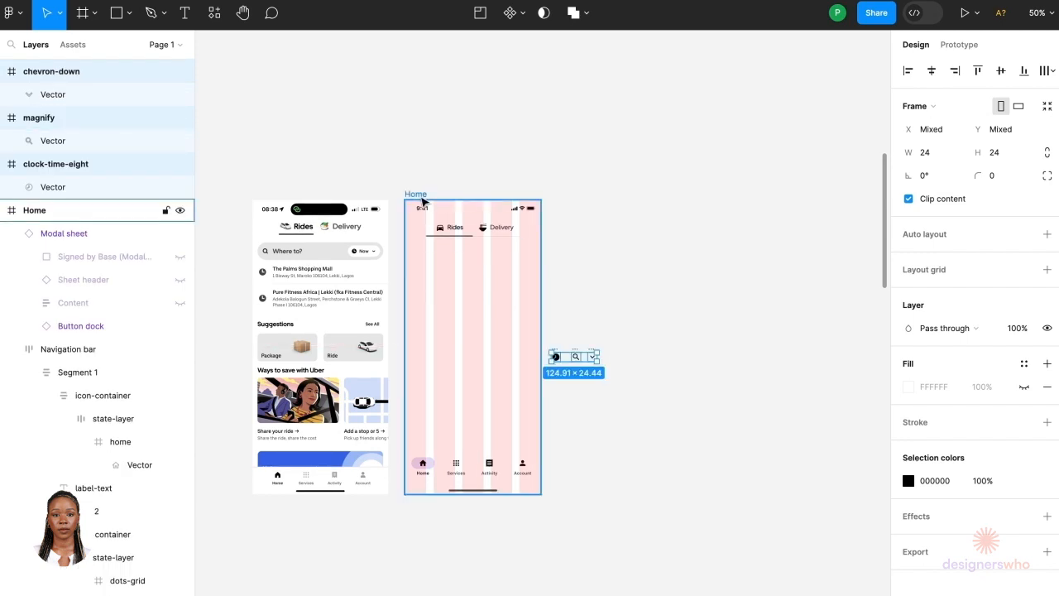
# Step: Toggle the Home frame's layout grid off and back on
pyautogui.click(416, 195)
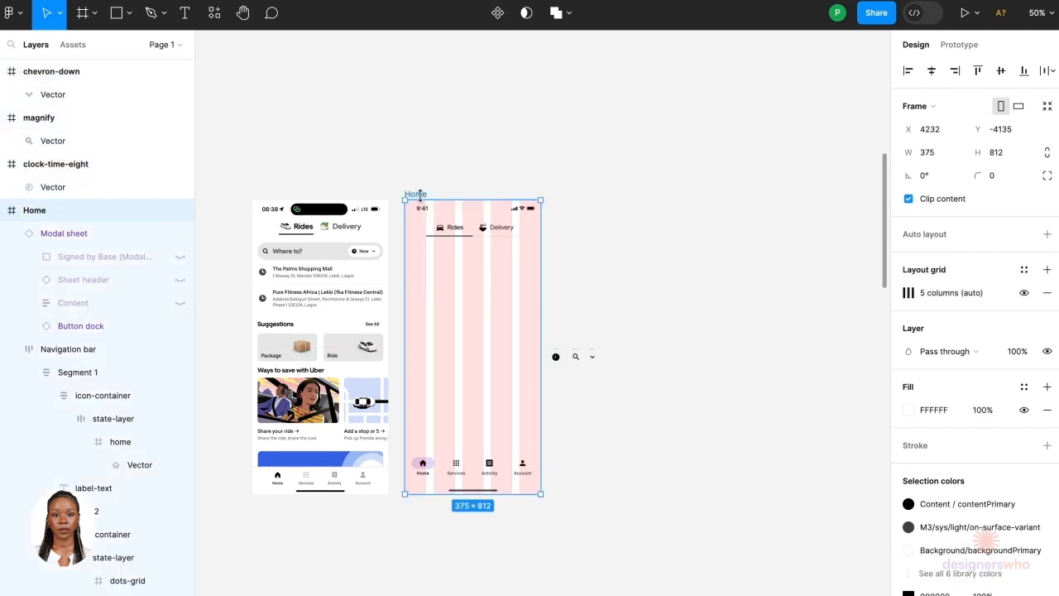
pyautogui.click(1023, 293)
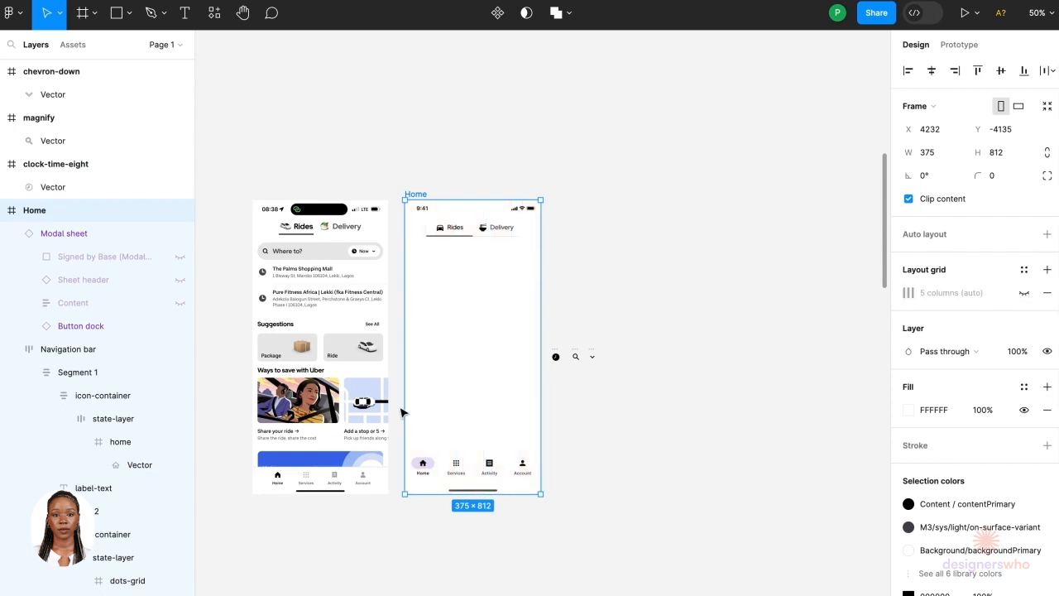
pyautogui.click(640, 259)
pyautogui.scroll(5, 639, 260)
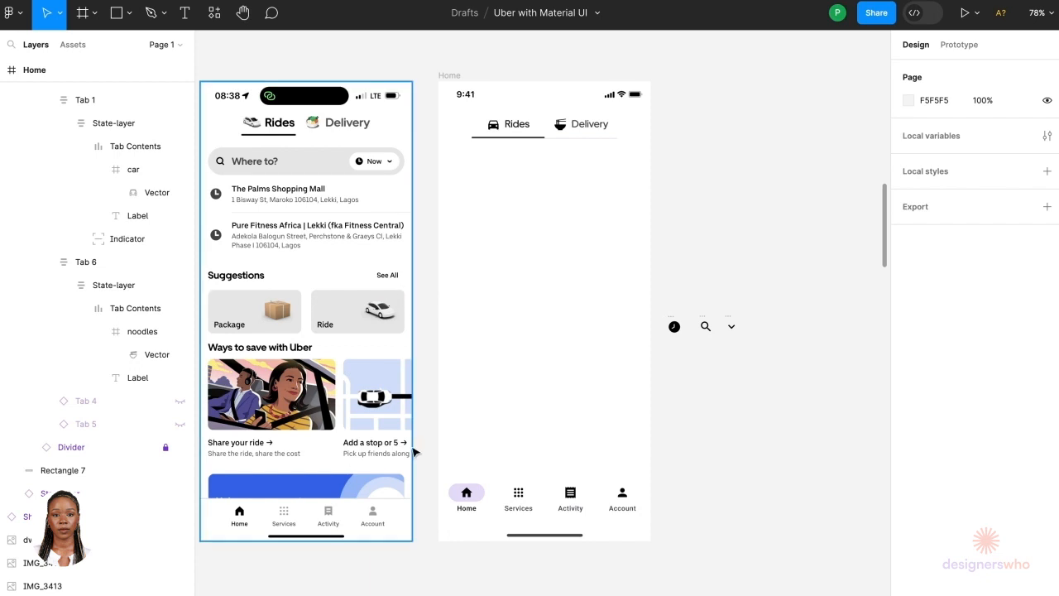
pyautogui.click(457, 78)
pyautogui.click(1023, 293)
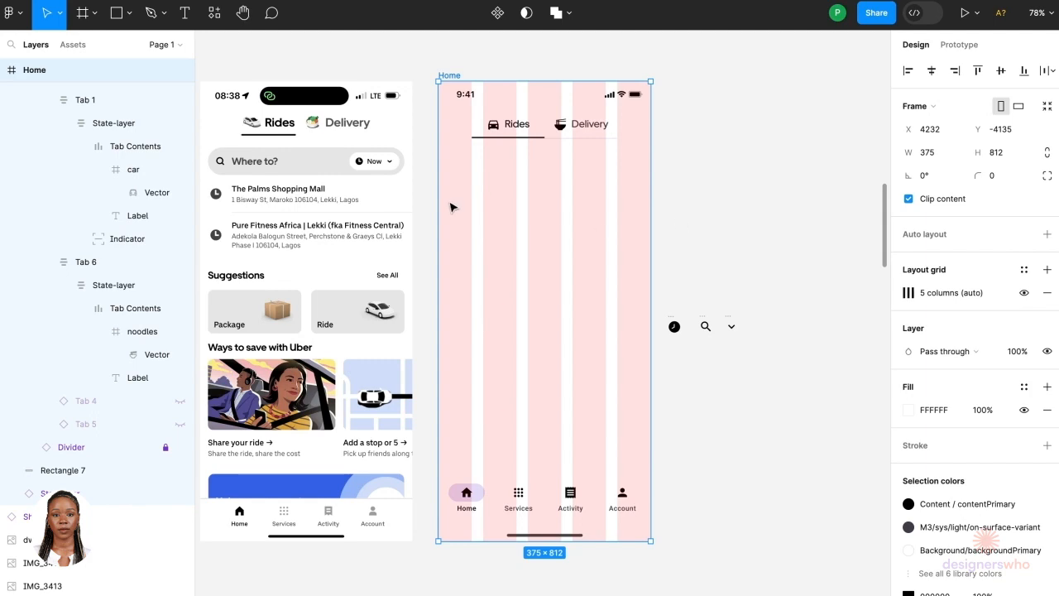
# Step: Copy the enabled search bar variant from the MUI Search blocks and paste it above the reference Uber screen
pyautogui.scroll(-10, 323, 171)
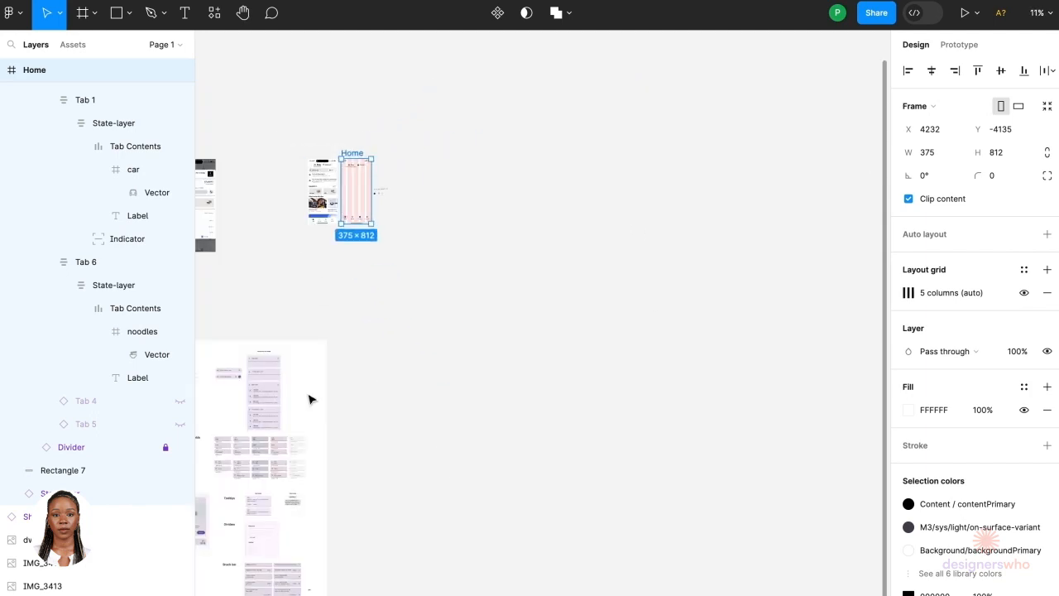
pyautogui.scroll(3, 397, 377)
pyautogui.scroll(3, 392, 273)
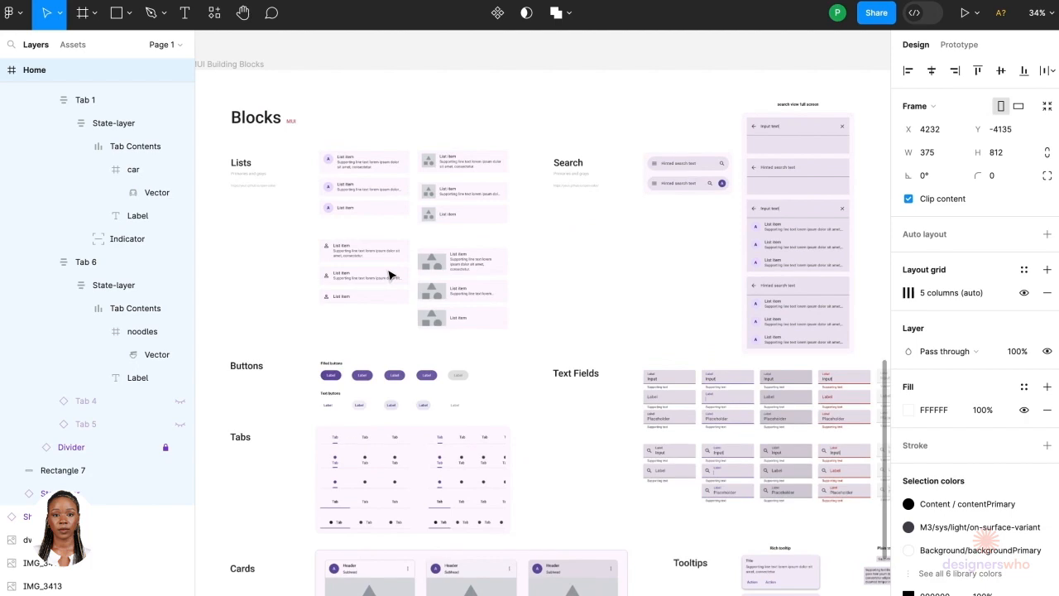
pyautogui.scroll(-3, 389, 274)
pyautogui.click(692, 86)
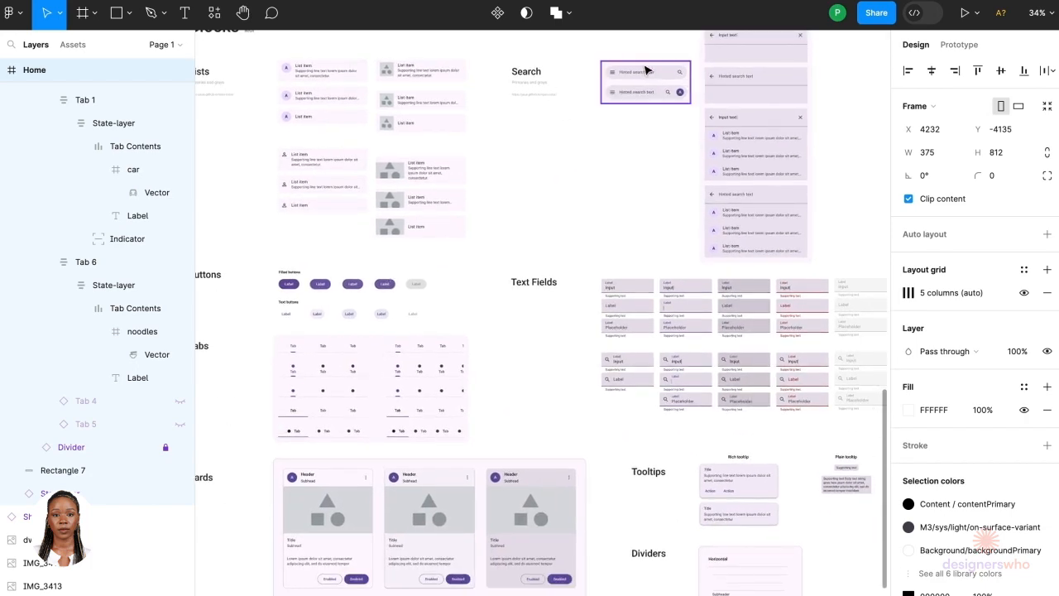
pyautogui.scroll(5, 646, 69)
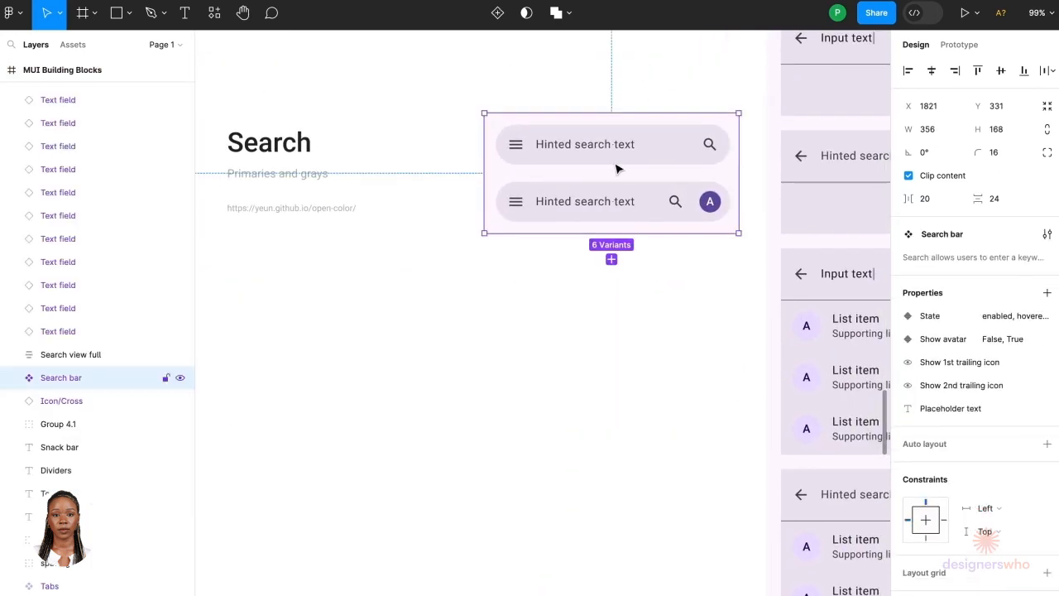
pyautogui.click(613, 162)
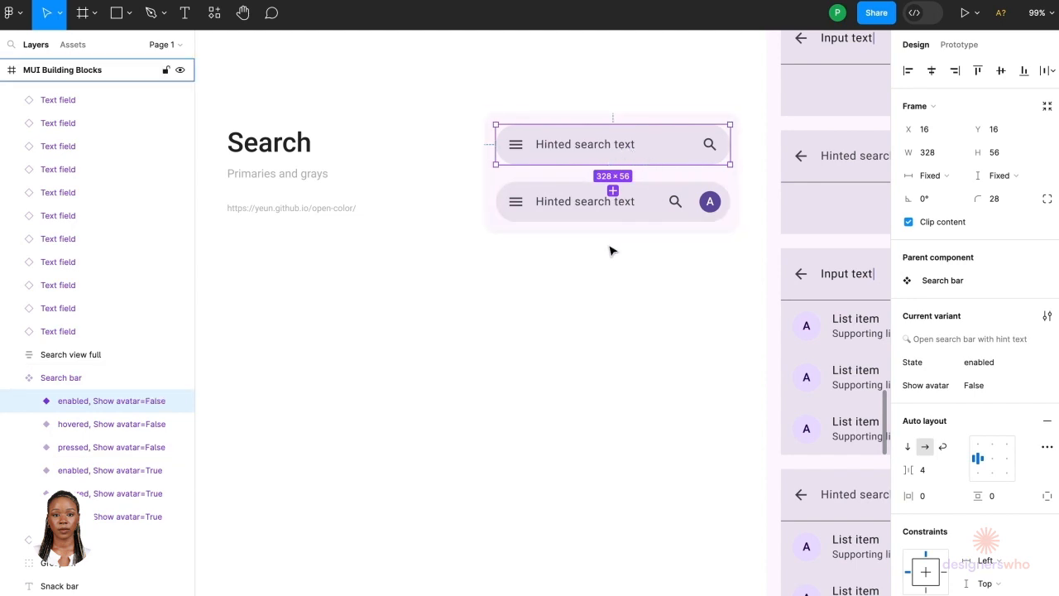
pyautogui.scroll(-10, 609, 251)
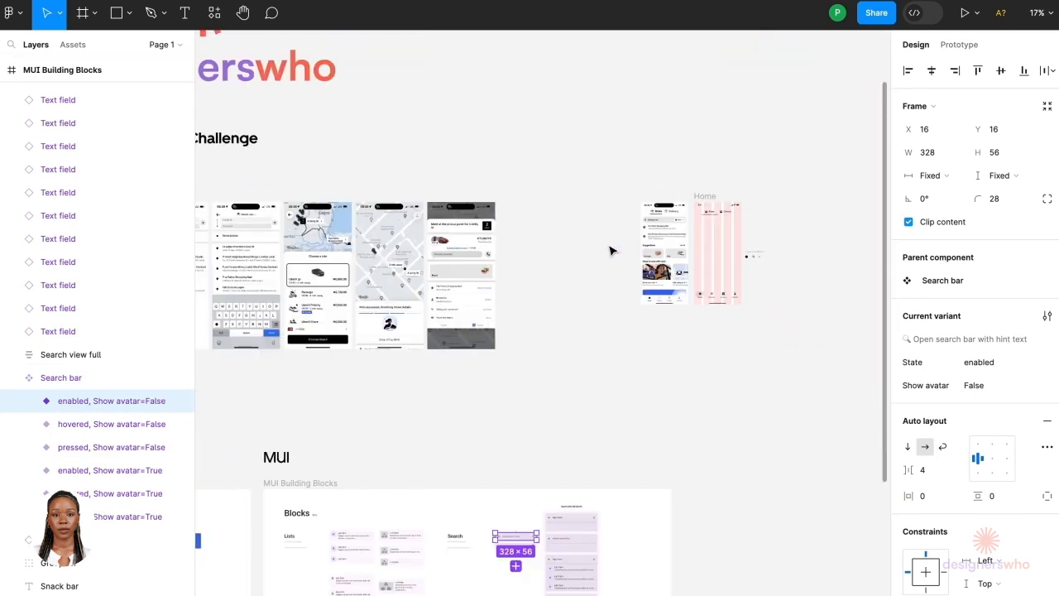
pyautogui.scroll(10, 724, 202)
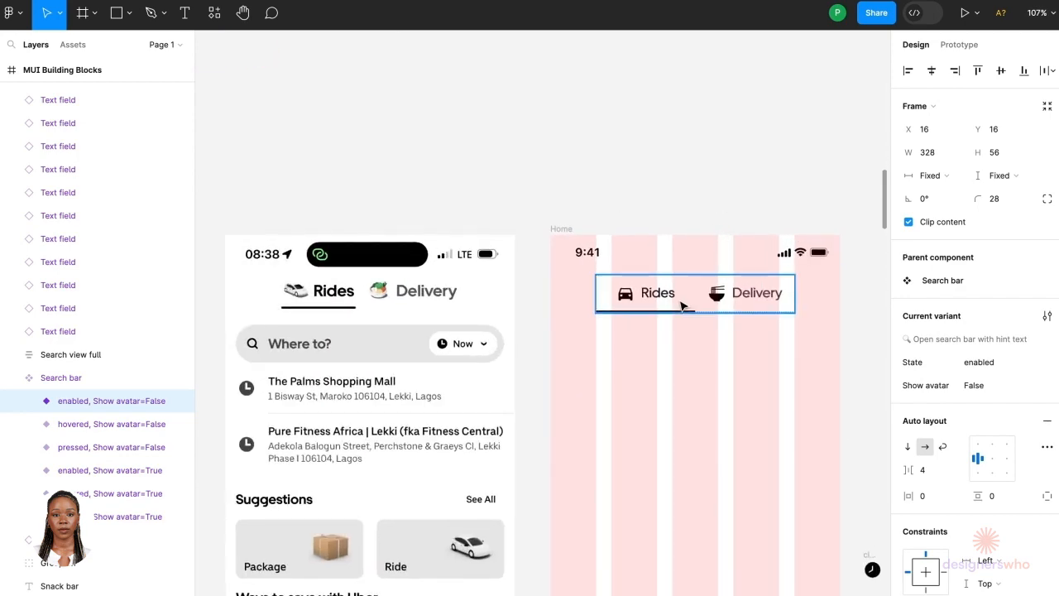
pyautogui.click(497, 184)
pyautogui.scroll(5, 425, 183)
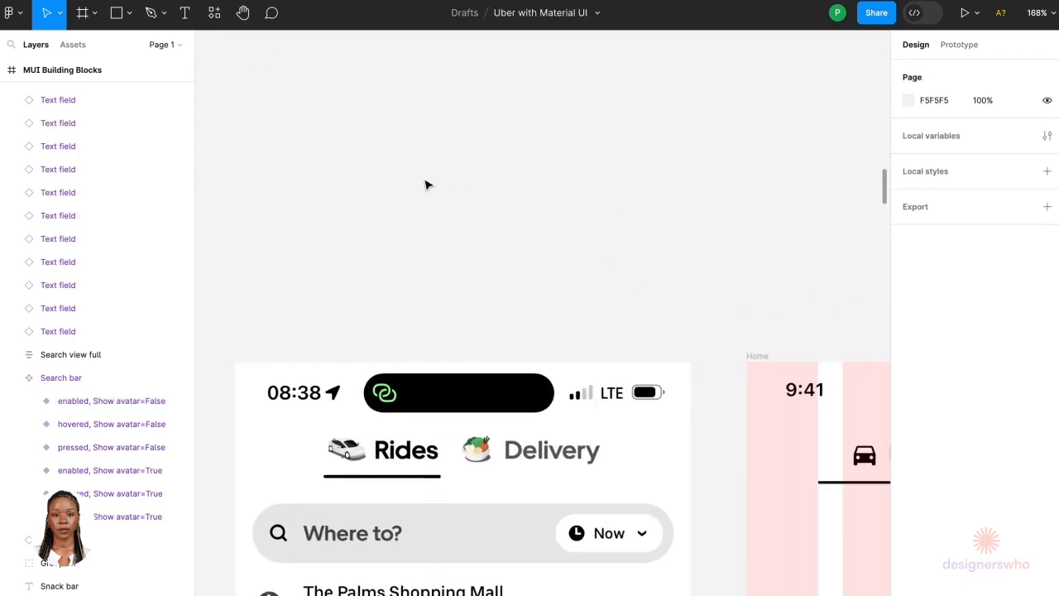
pyautogui.hotkey('ctrl', 'v')
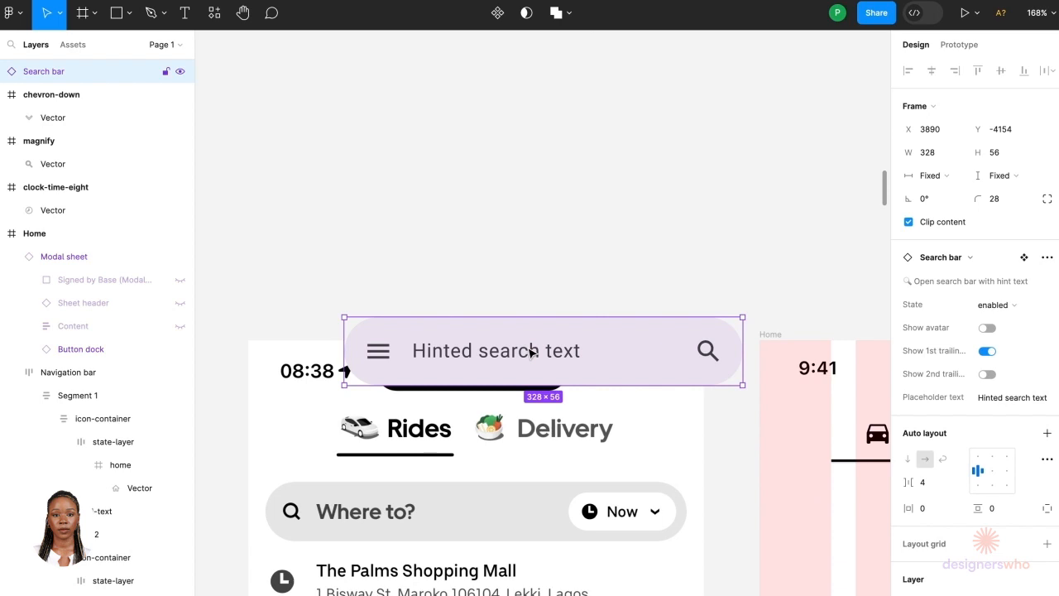
pyautogui.moveTo(527, 346); pyautogui.dragTo(454, 222)
# Step: Detach the pasted search bar instance
pyautogui.hscroll(-3, 453, 227)
pyautogui.hscroll(-2, 452, 227)
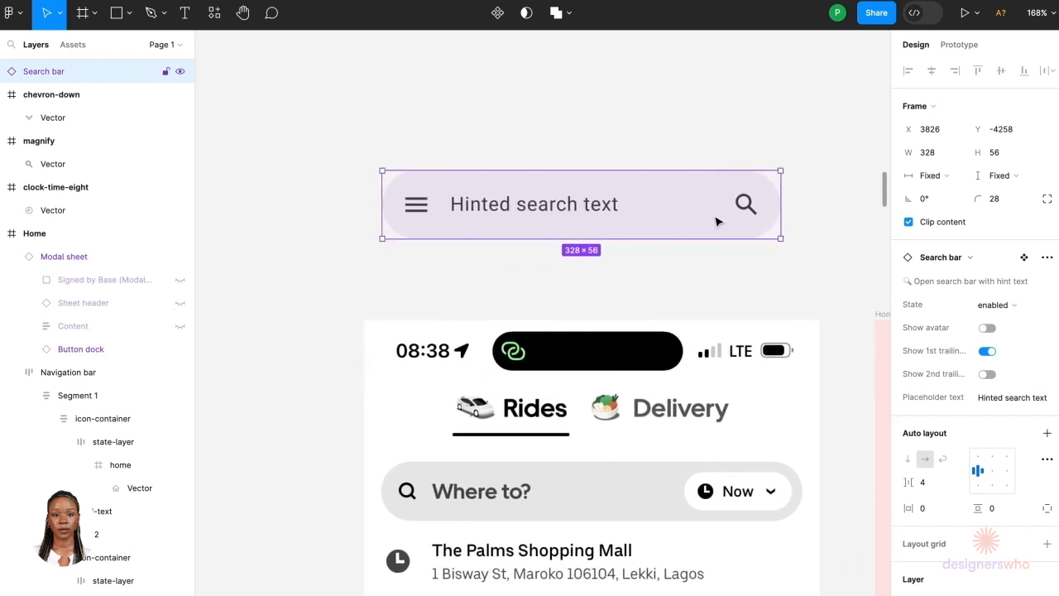
pyautogui.click(746, 211)
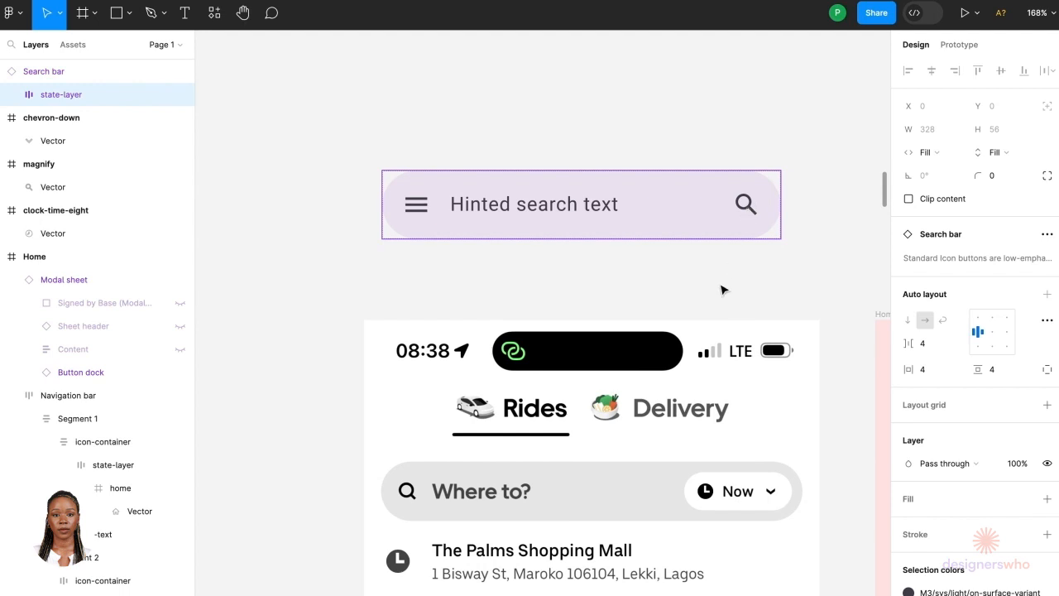
pyautogui.click(721, 289)
pyautogui.click(720, 209)
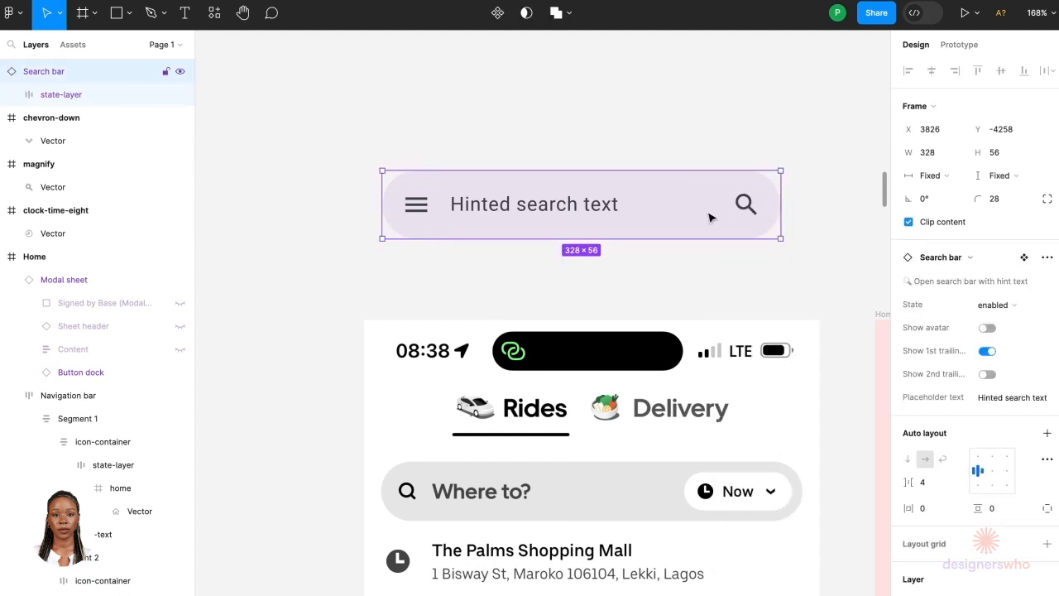
pyautogui.rightClick(710, 216)
pyautogui.click(732, 505)
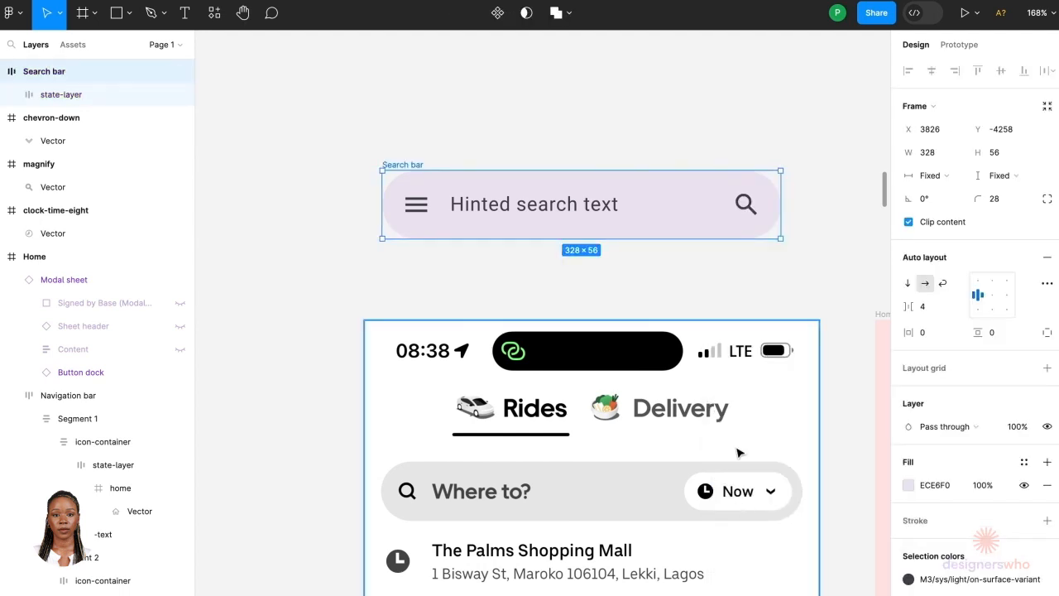
# Step: Move the search icon group to the start of the search bar, ahead of the menu icon
pyautogui.click(749, 214)
pyautogui.click(748, 214)
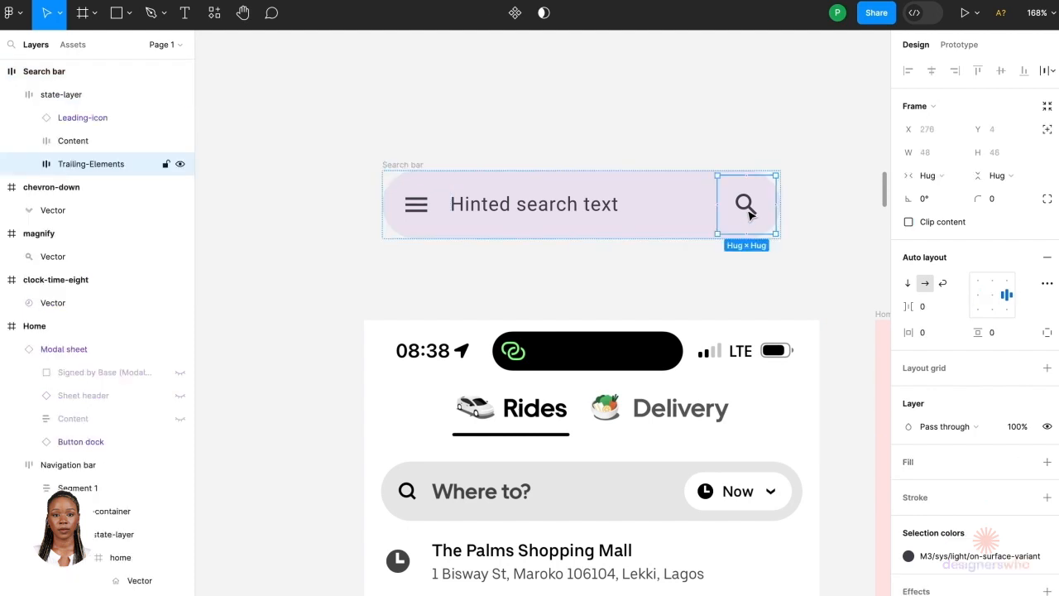
pyautogui.click(674, 230)
pyautogui.click(657, 213)
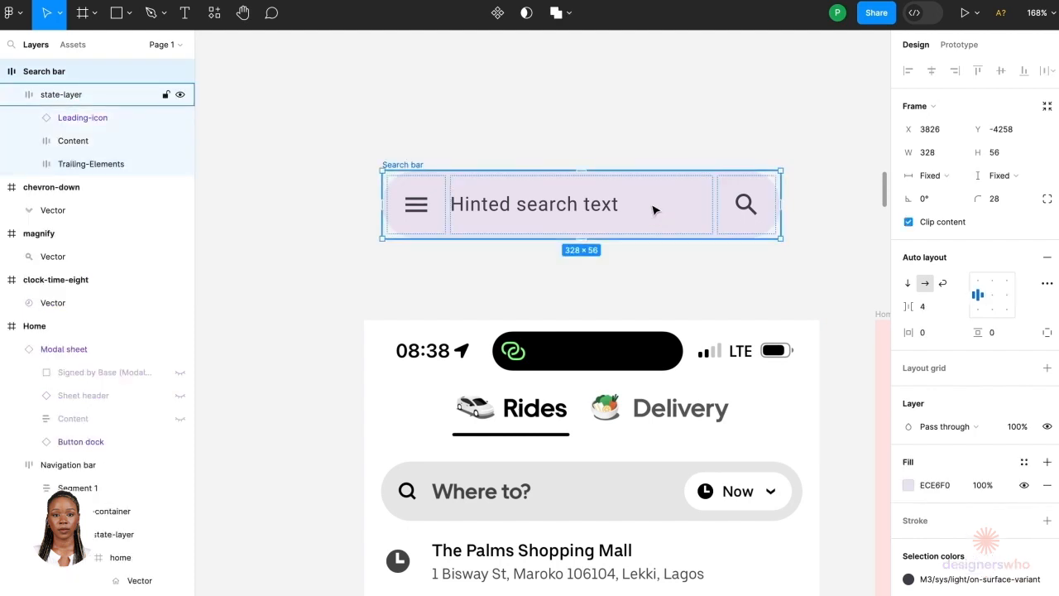
pyautogui.click(745, 210)
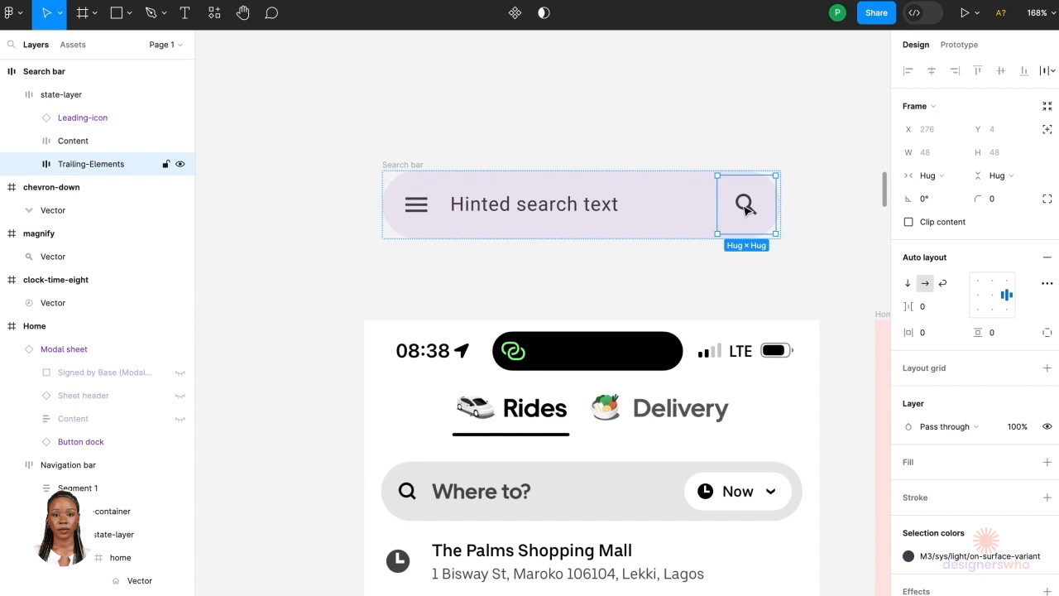
pyautogui.press('Left')
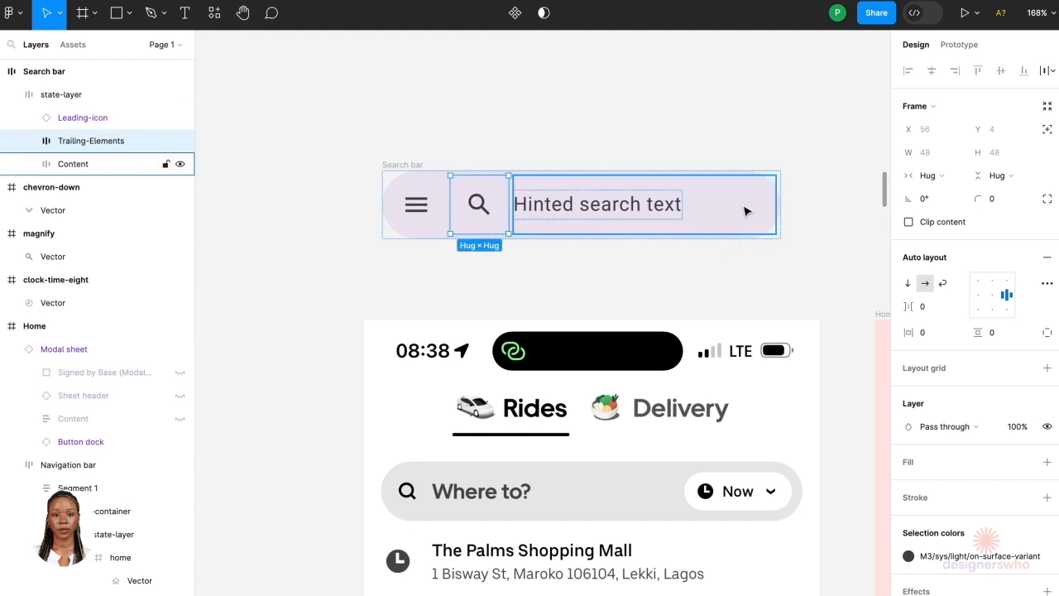
pyautogui.press('Left')
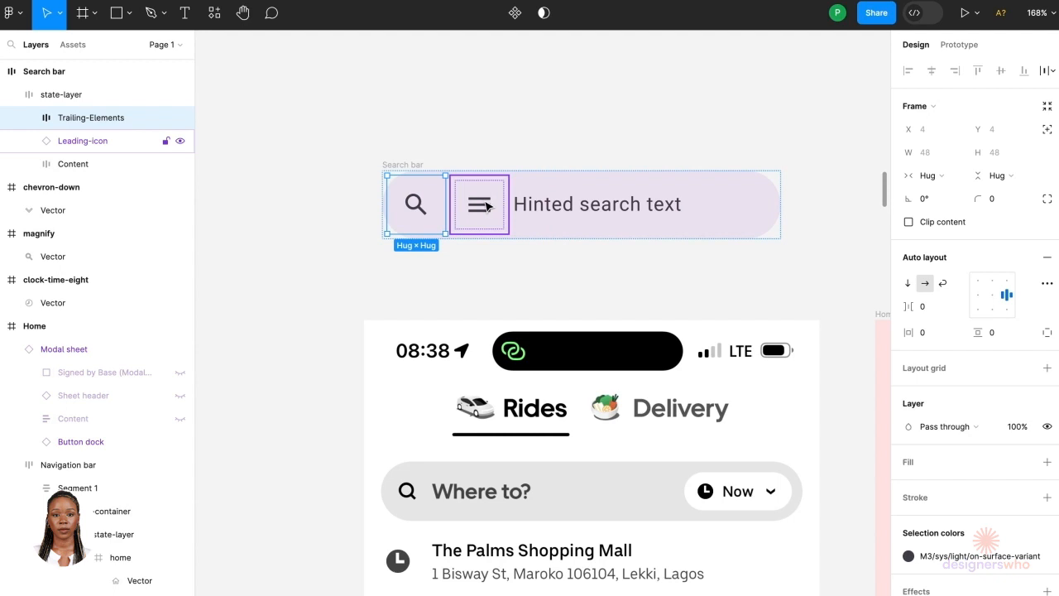
# Step: Delete the menu icon from the search bar
pyautogui.press('Delete')
pyautogui.press('Escape')
pyautogui.hotkey('ctrl', 'z')
pyautogui.press('Delete')
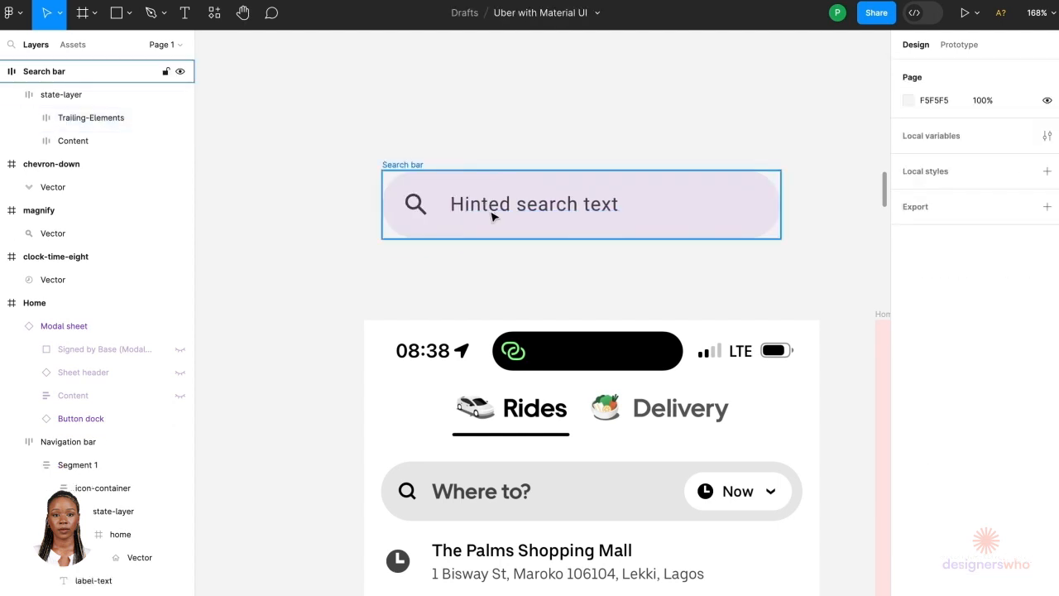
# Step: Set the search bar's hint text font to Uber Move
pyautogui.doubleClick(495, 216)
pyautogui.doubleClick(494, 216)
pyautogui.doubleClick(492, 210)
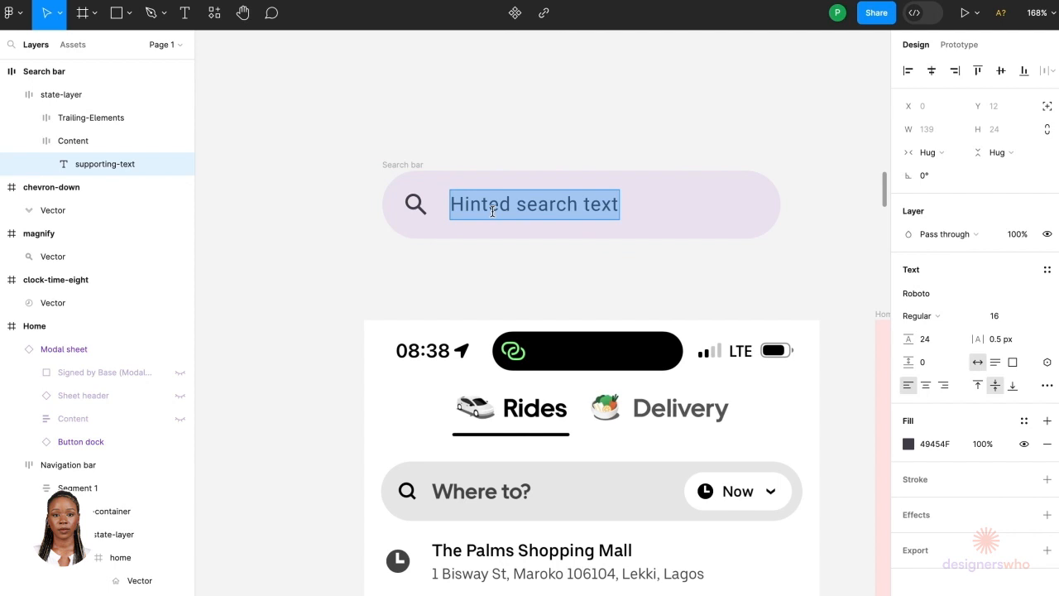
pyautogui.click(934, 292)
pyautogui.write('ube')
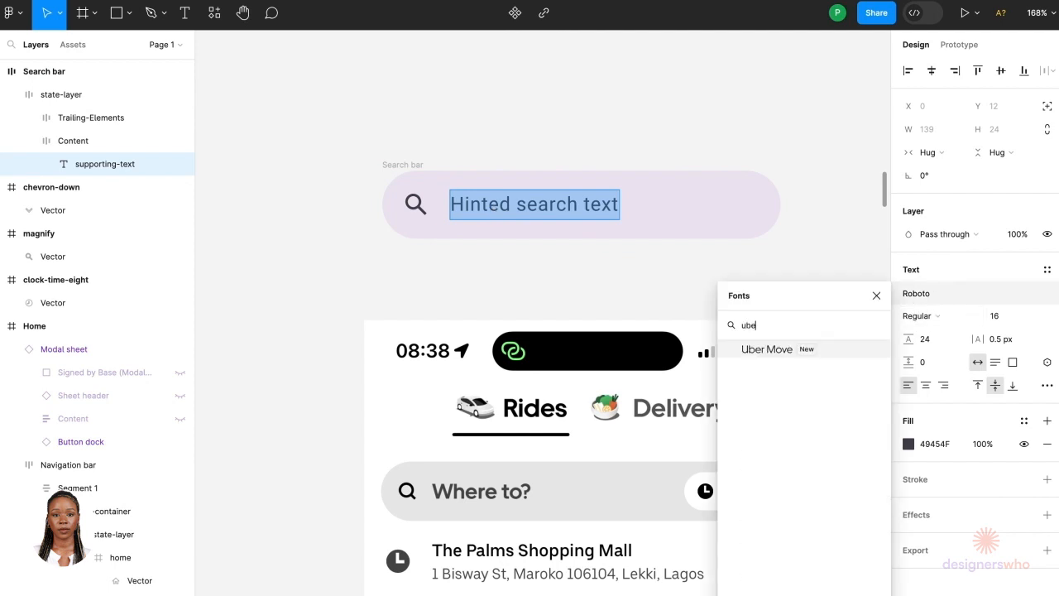
pyautogui.click(843, 349)
# Step: Set the hint text colour to black, 000000
pyautogui.scroll(-2, 516, 408)
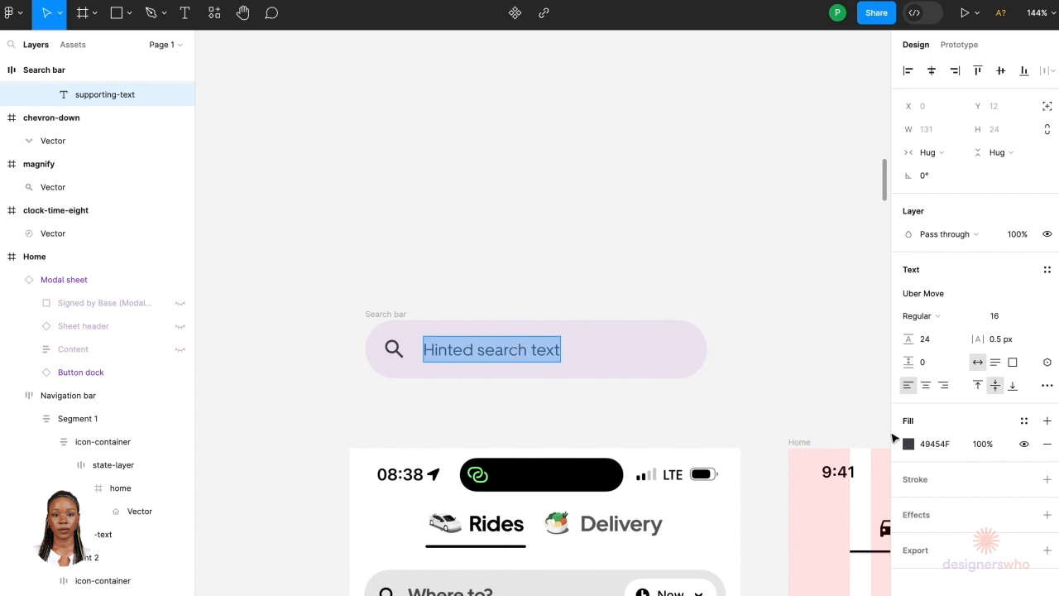
pyautogui.click(908, 444)
pyautogui.click(776, 591)
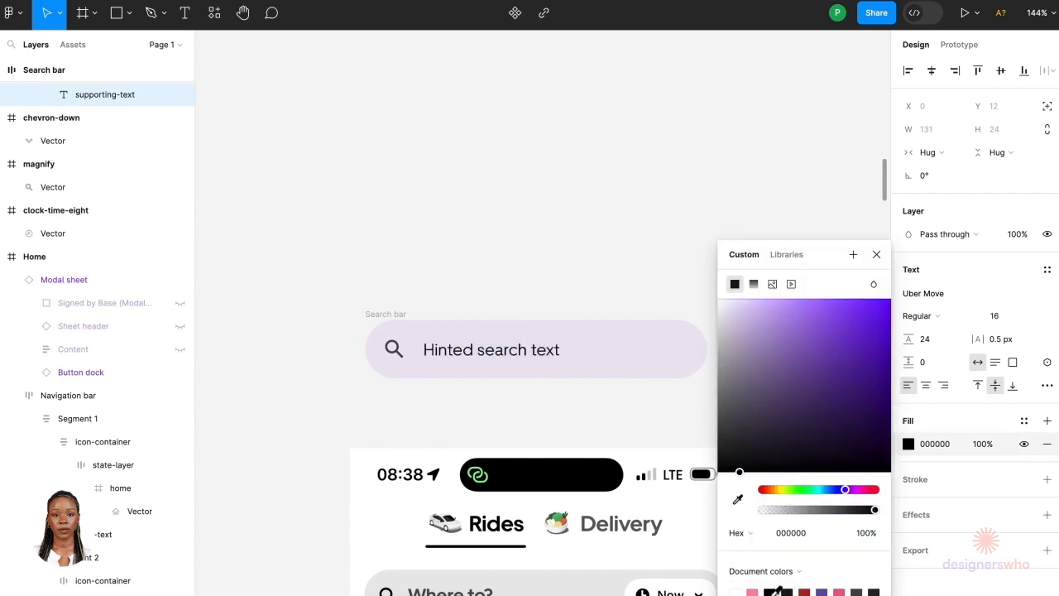
# Step: Set the hint text to Medium weight and size 18
pyautogui.click(957, 315)
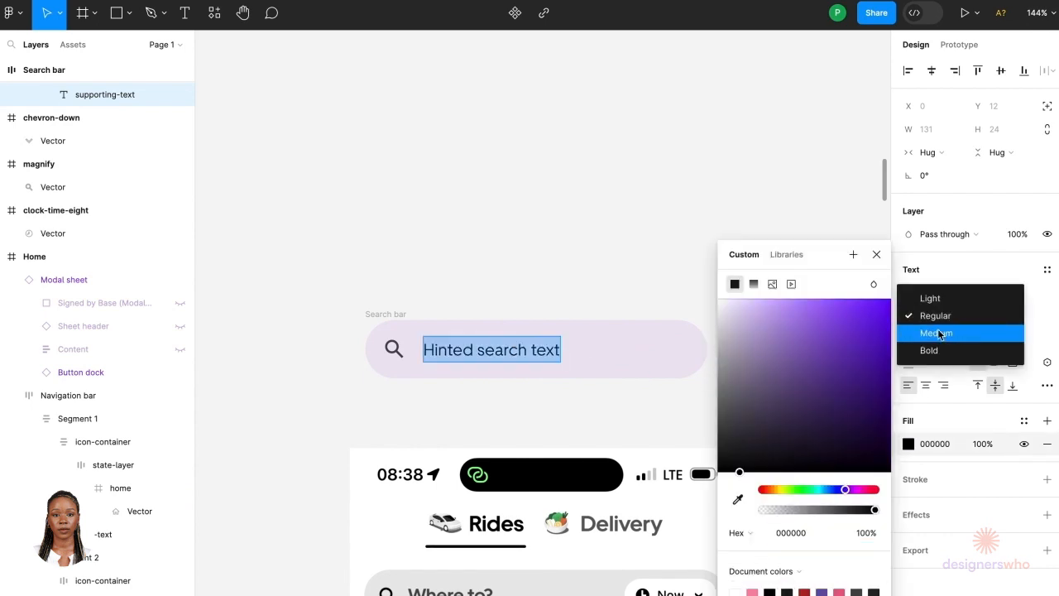
pyautogui.click(937, 329)
pyautogui.click(1009, 324)
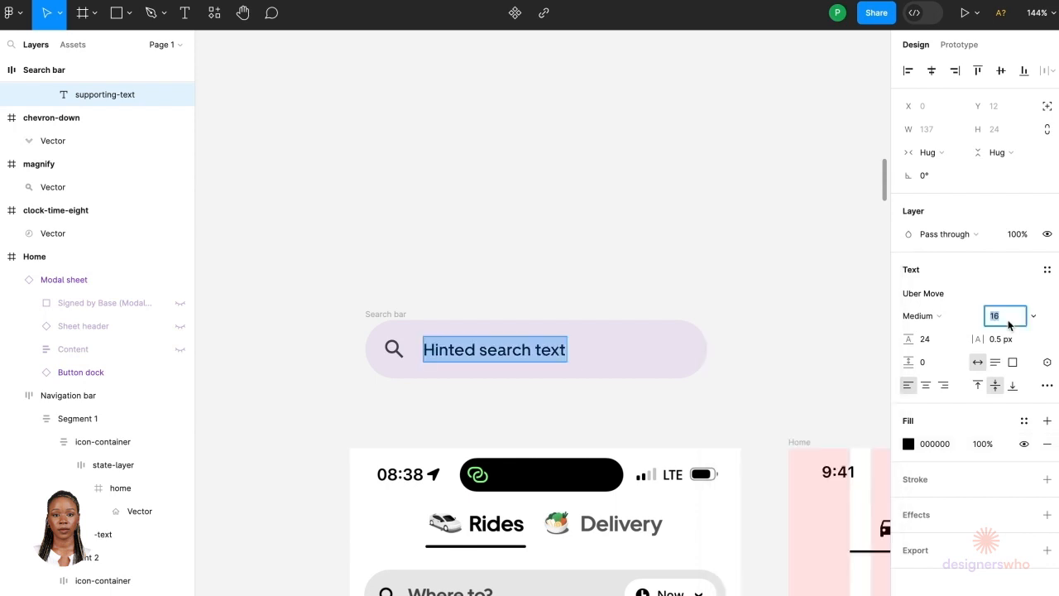
pyautogui.press('Return')
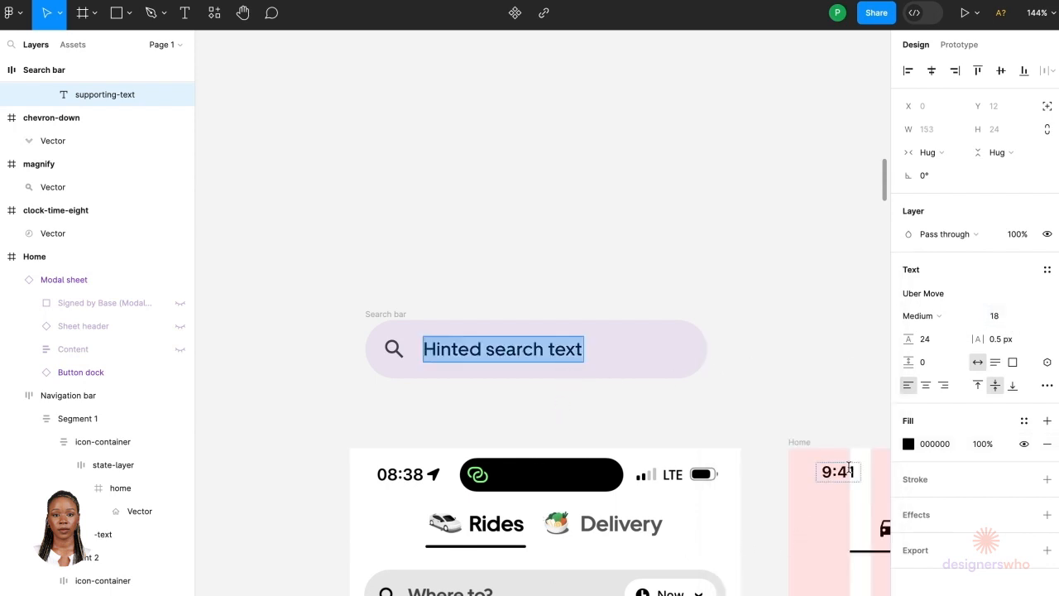
# Step: Sample the colour of the reference "Where to?" text with the eyedropper for the hint text fill
pyautogui.click(908, 445)
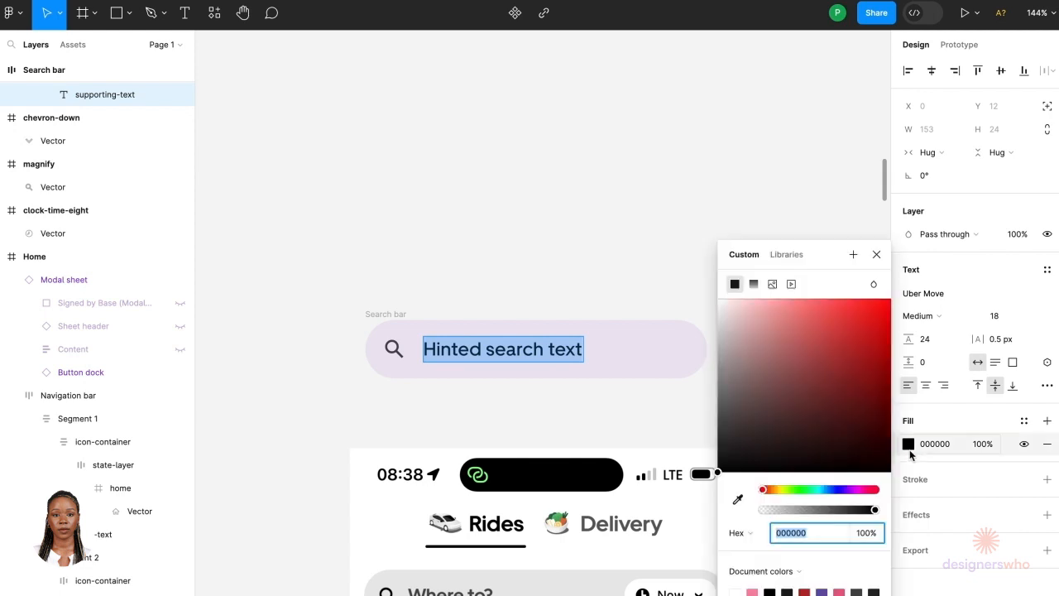
pyautogui.click(737, 499)
pyautogui.scroll(10, 452, 522)
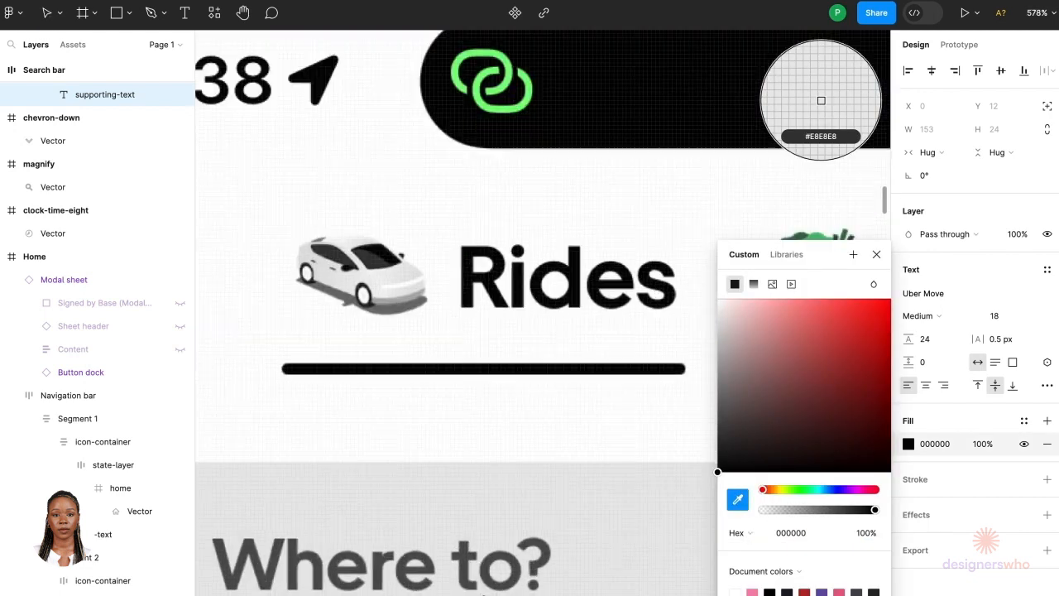
pyautogui.click(452, 522)
pyautogui.scroll(-10, 452, 522)
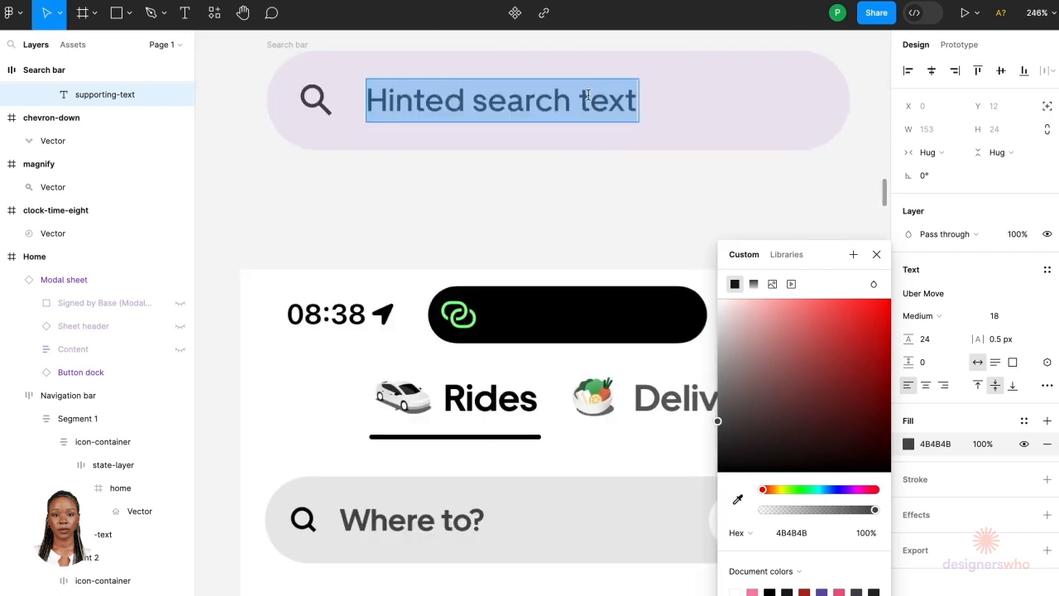
# Step: Replace the hint text with "Where to?"
pyautogui.write('hw')
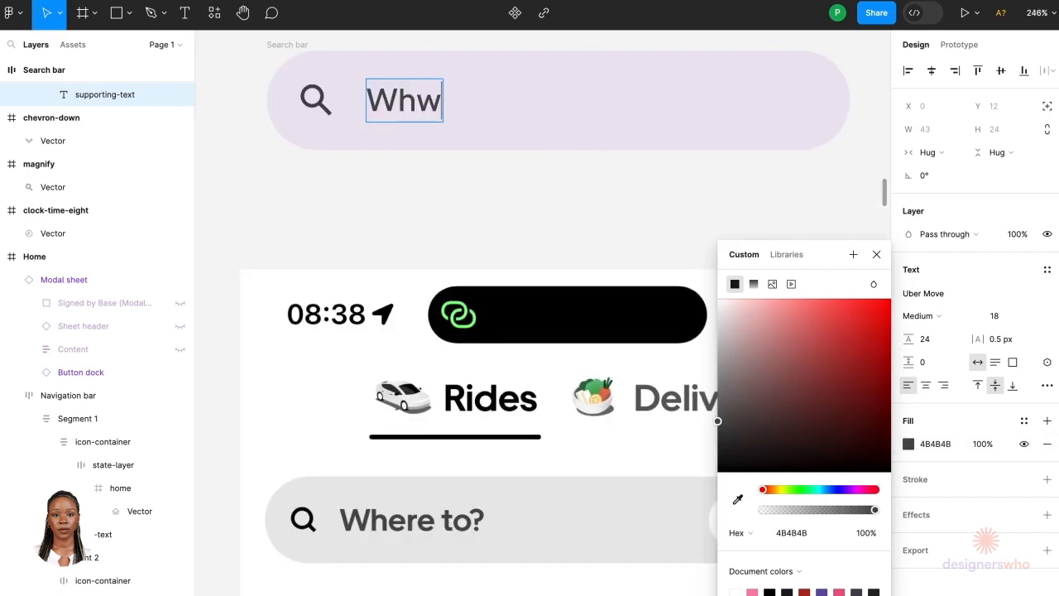
pyautogui.press('BackSpace')
pyautogui.write('ere to')
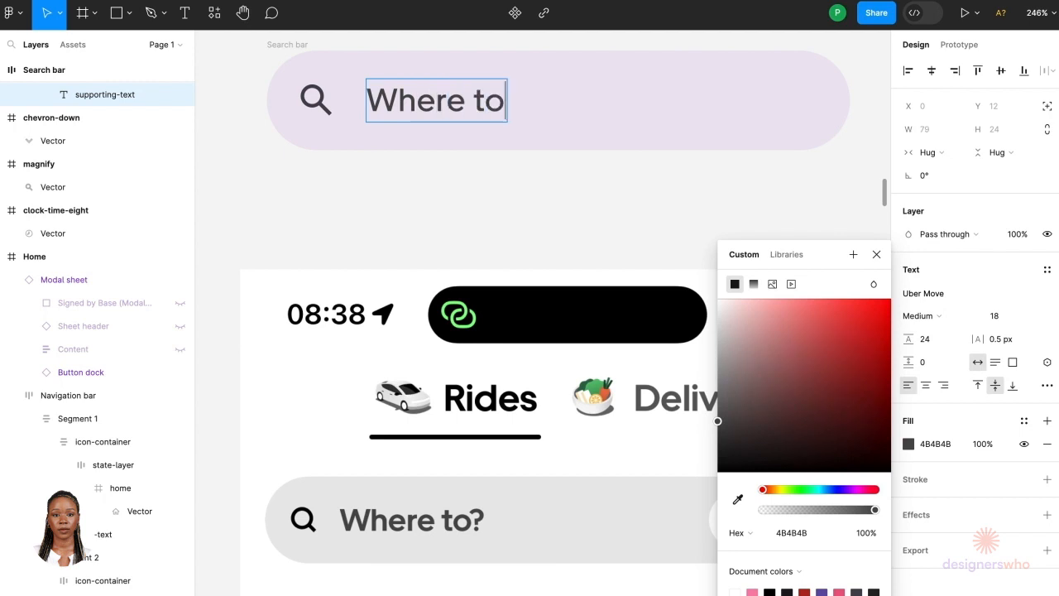
pyautogui.write('?')
# Step: Set the search icon's colour to black from the document colours
pyautogui.click(321, 106)
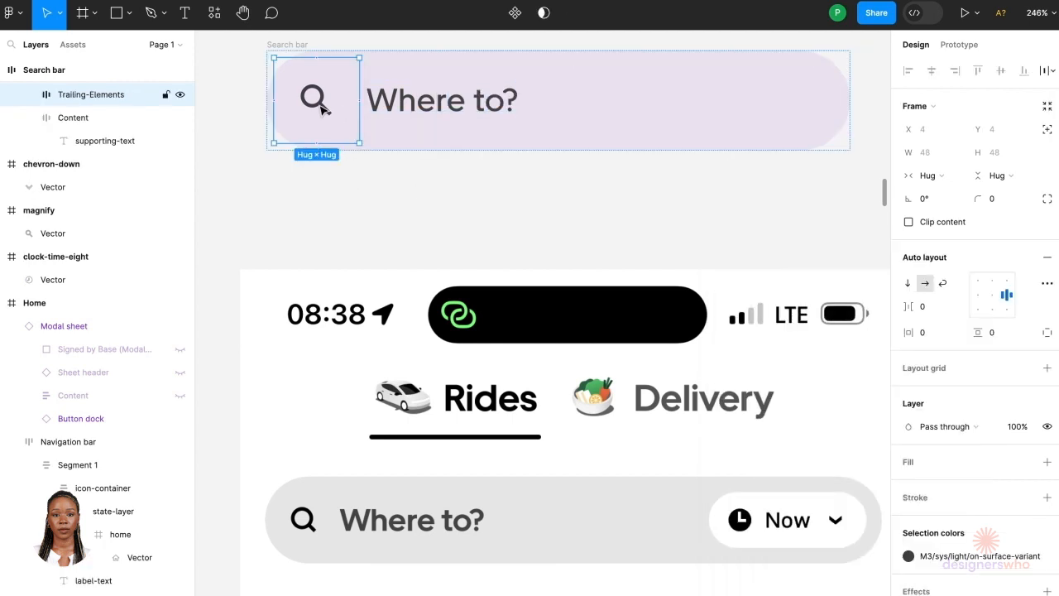
pyautogui.moveTo(1038, 560)
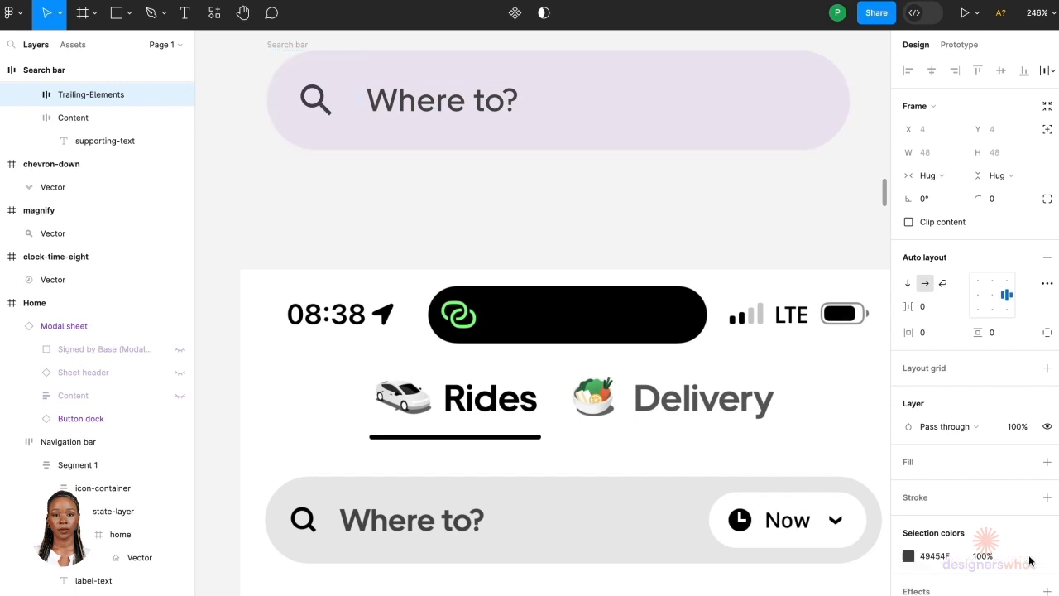
pyautogui.click(1028, 558)
pyautogui.click(908, 556)
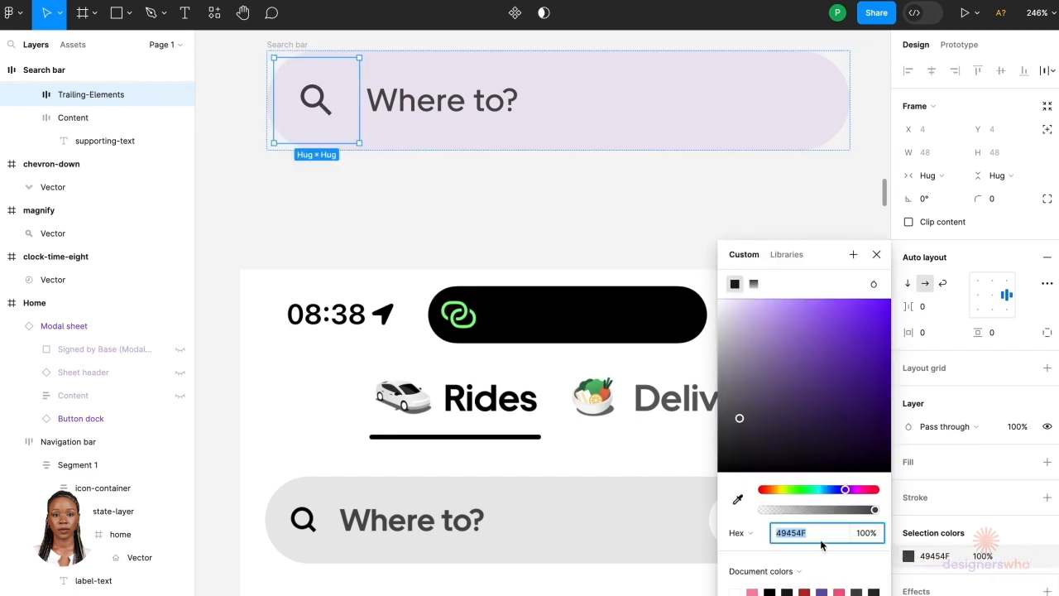
pyautogui.click(771, 590)
pyautogui.click(634, 213)
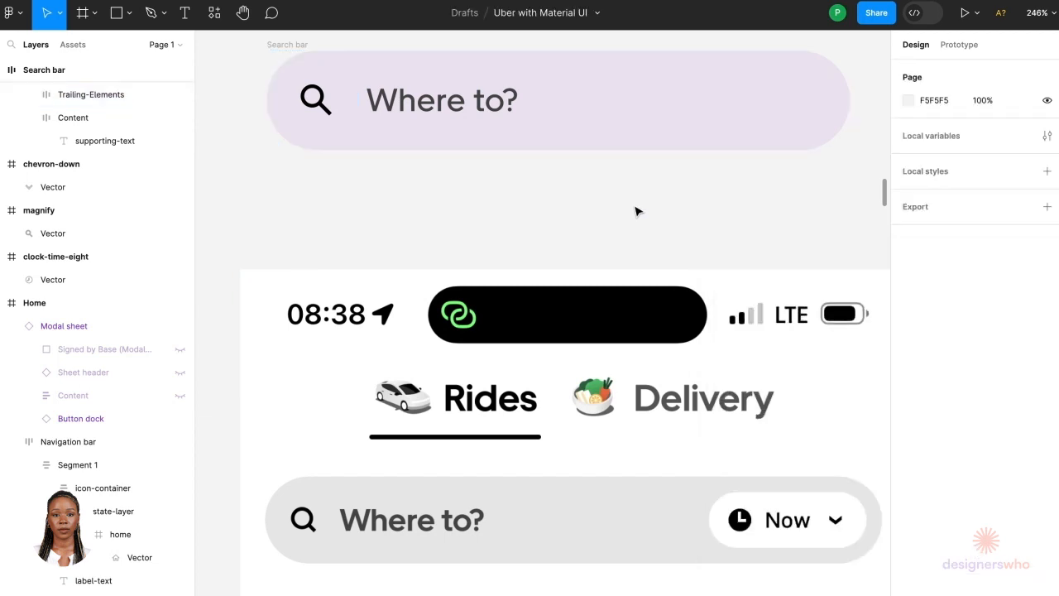
# Step: Browse the canvas to the Uber design system's button styles and select the pill button
pyautogui.scroll(-5, 655, 118)
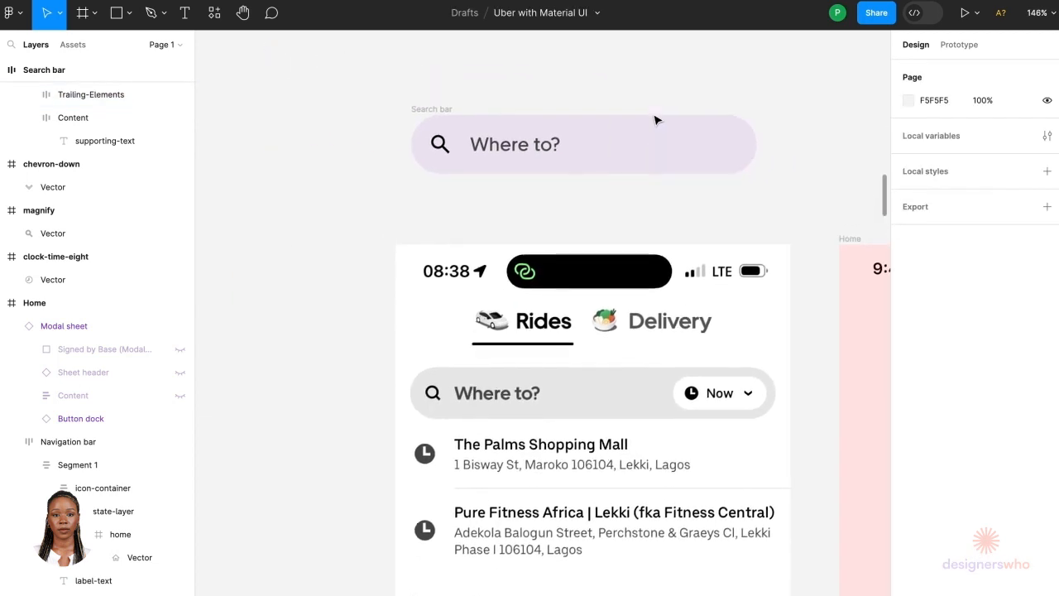
pyautogui.scroll(3, 632, 135)
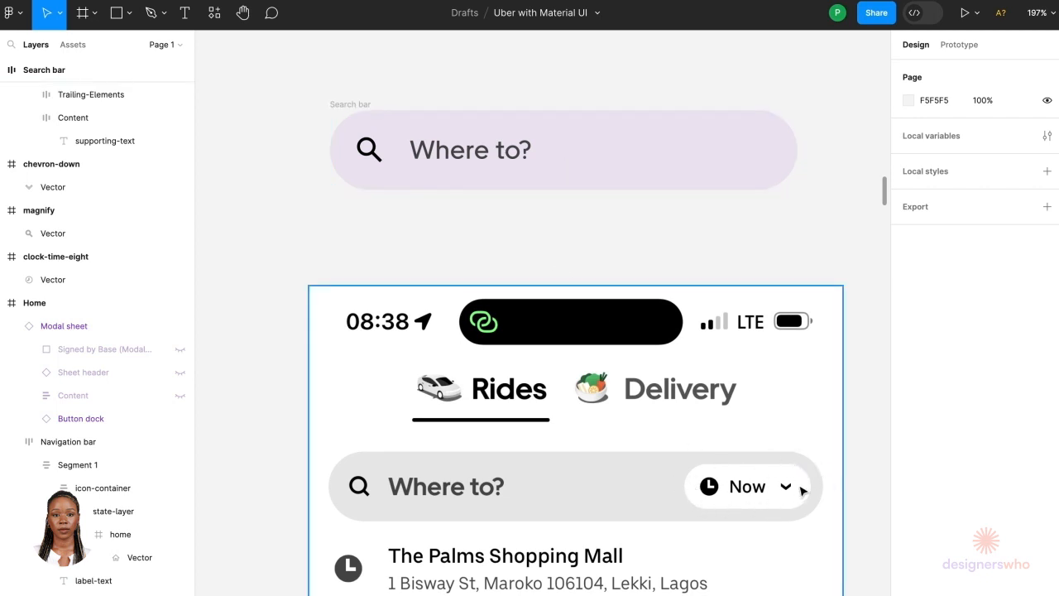
pyautogui.scroll(-10, 773, 274)
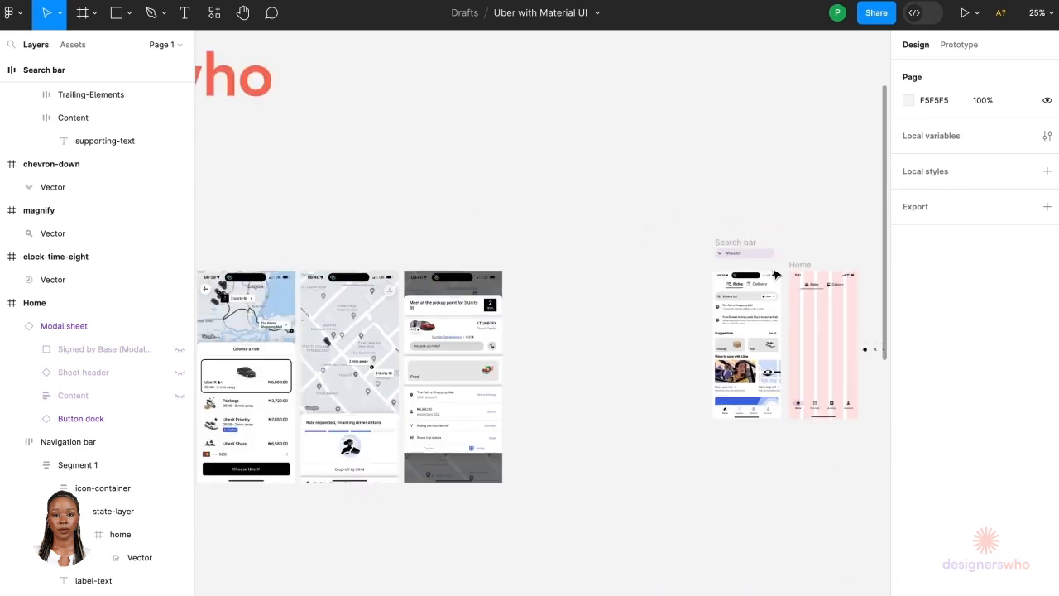
pyautogui.scroll(-5, 605, 488)
pyautogui.scroll(2, 602, 485)
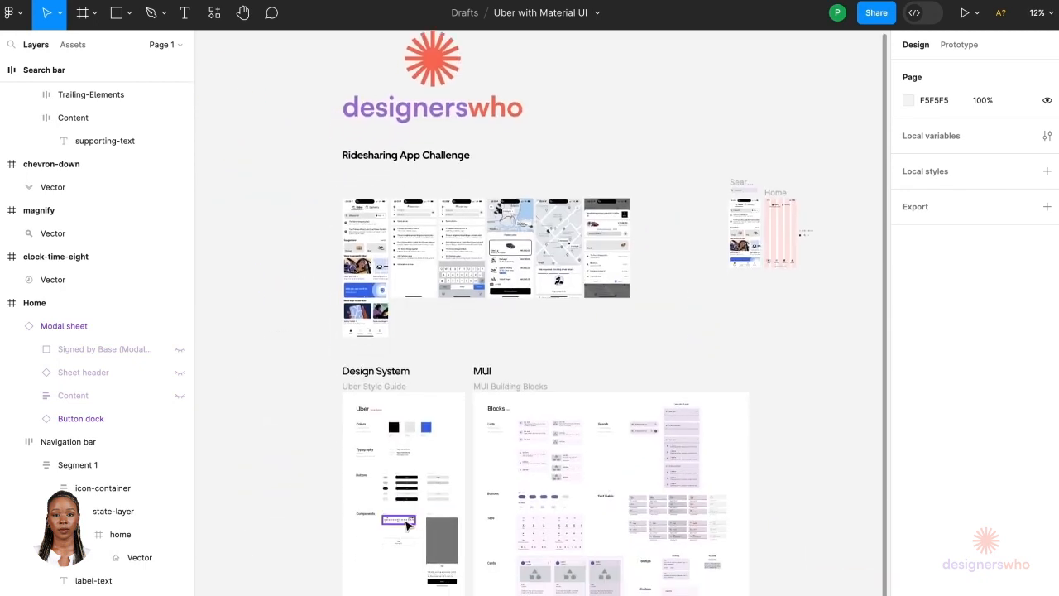
pyautogui.scroll(3, 394, 504)
pyautogui.scroll(10, 392, 504)
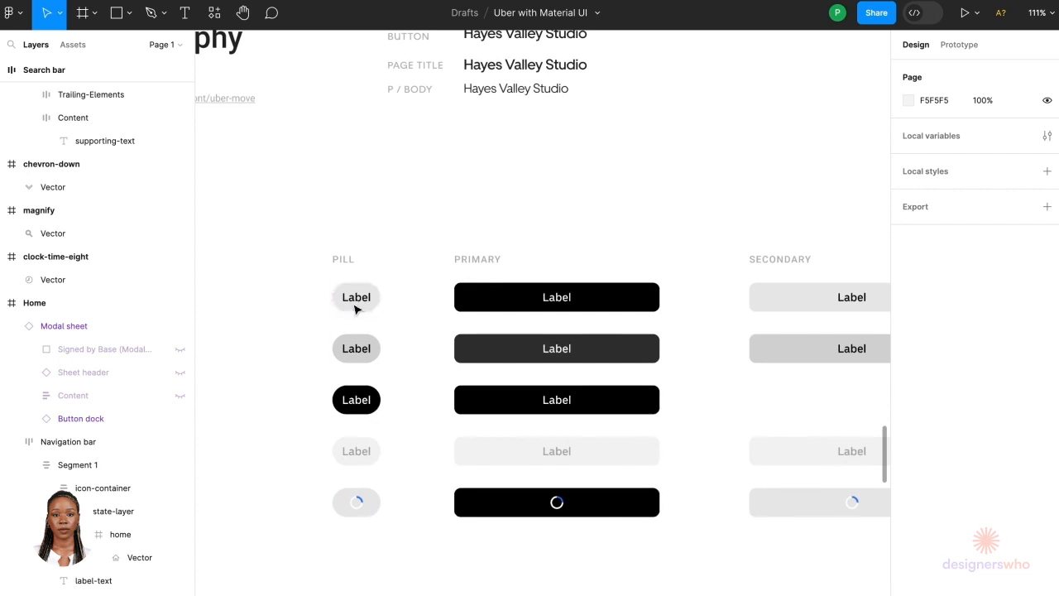
pyautogui.scroll(-8, 362, 499)
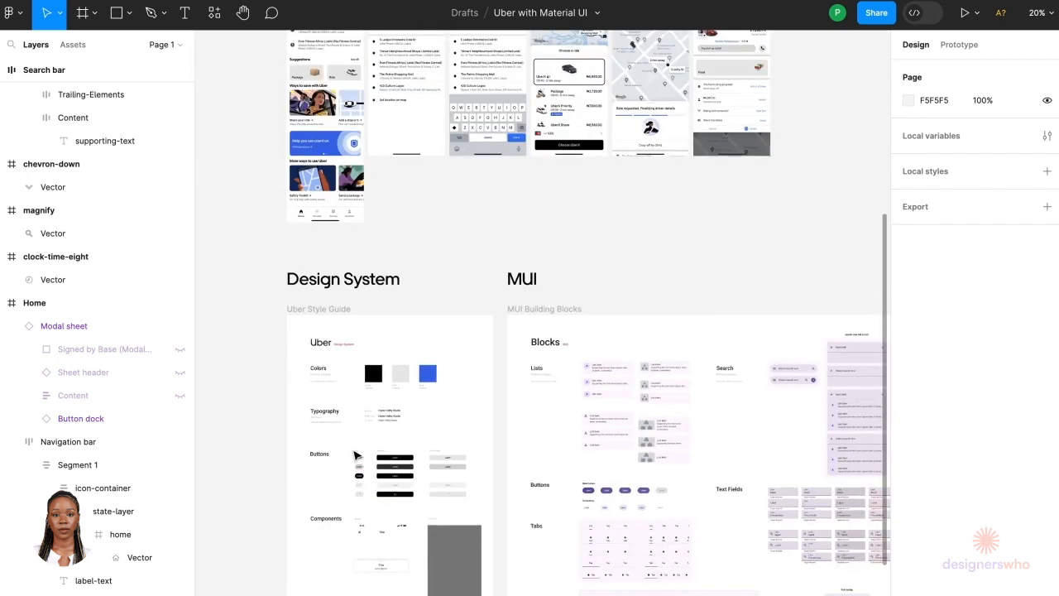
pyautogui.scroll(5, 355, 454)
pyautogui.click(368, 473)
pyautogui.scroll(8, 366, 472)
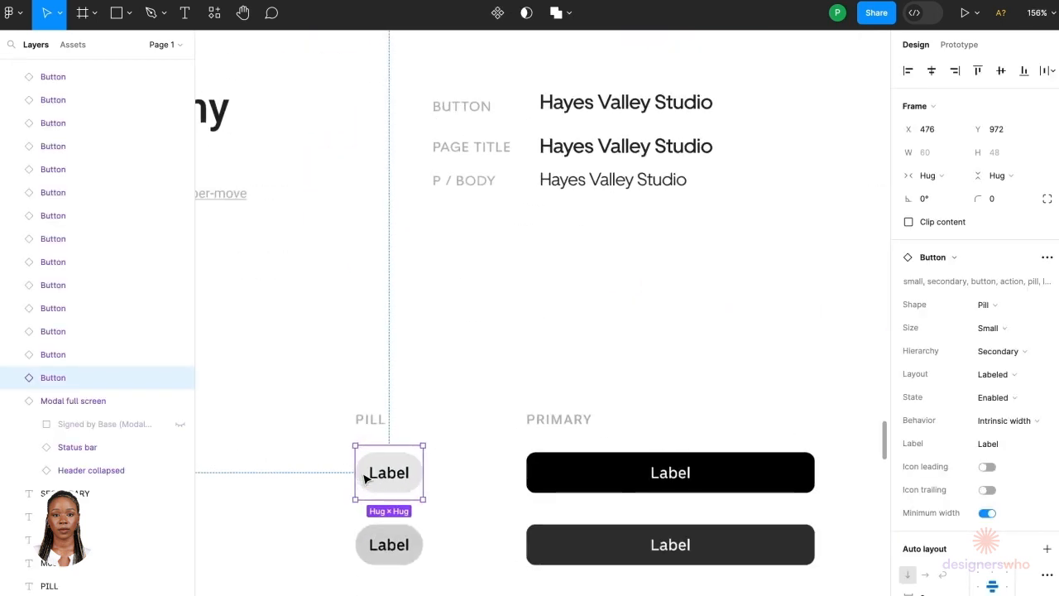
pyautogui.scroll(1, 365, 478)
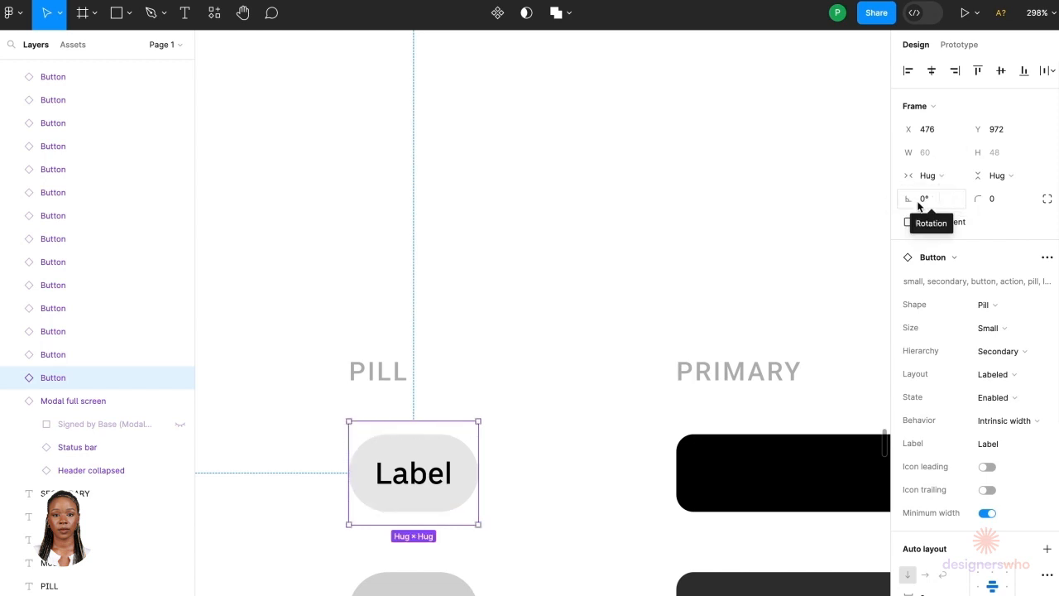
# Step: Inspect the pill button's label text settings, dismissing the missing fonts dialog
pyautogui.doubleClick(430, 492)
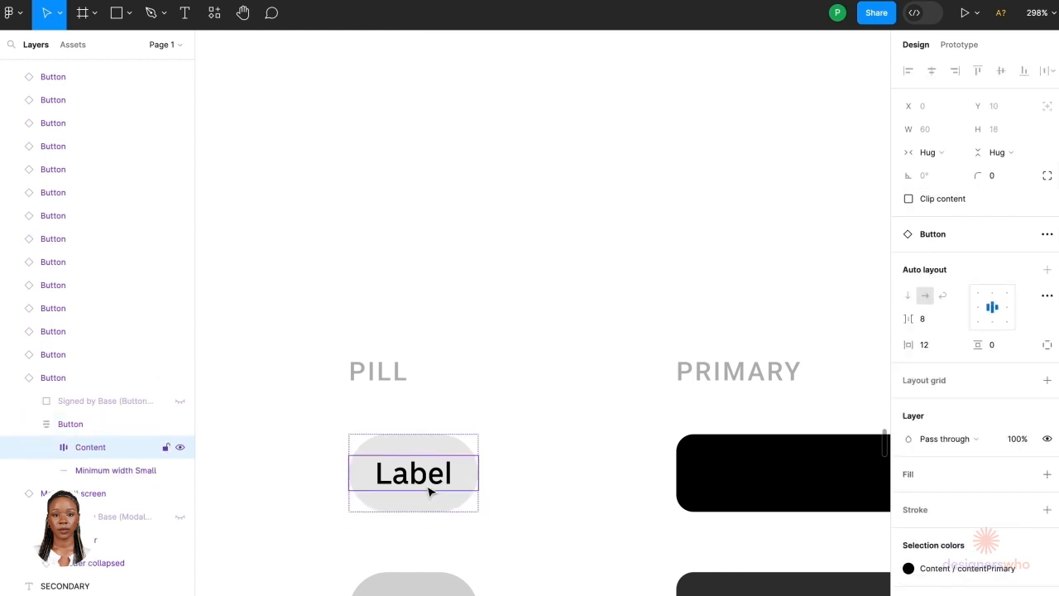
pyautogui.doubleClick(429, 491)
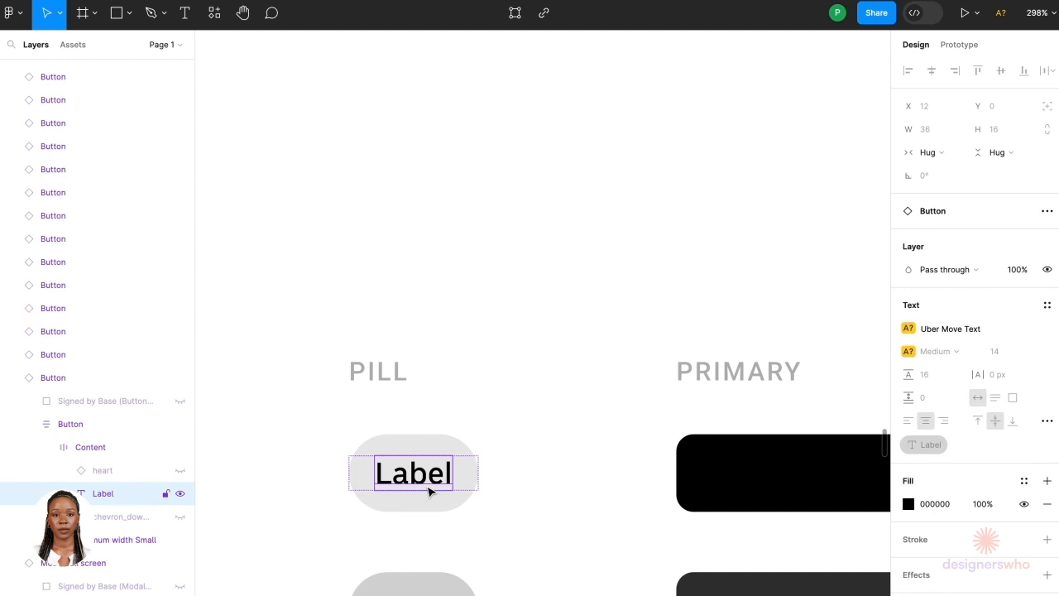
pyautogui.doubleClick(430, 492)
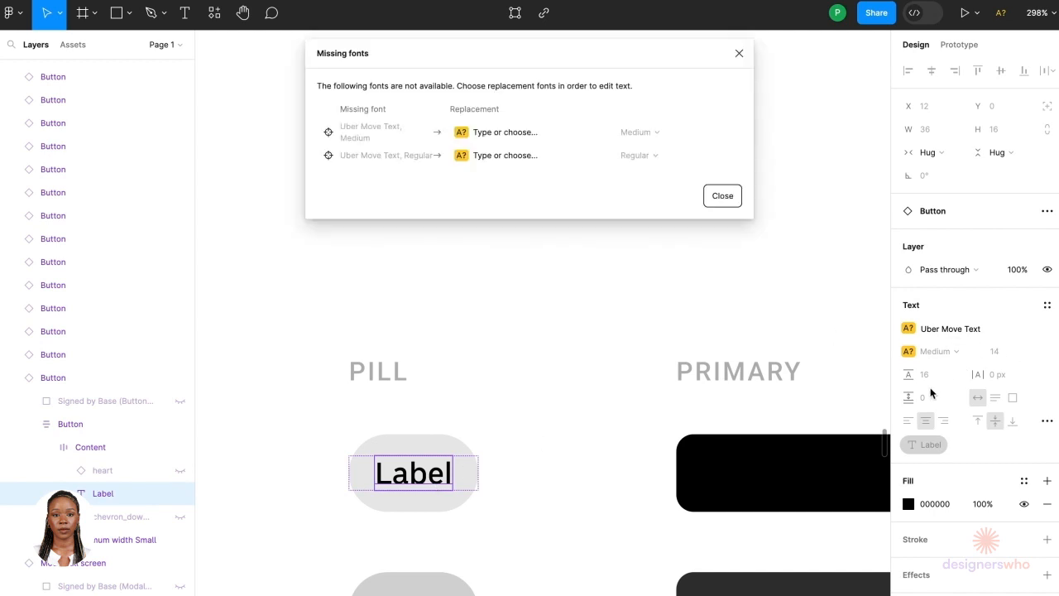
pyautogui.click(747, 54)
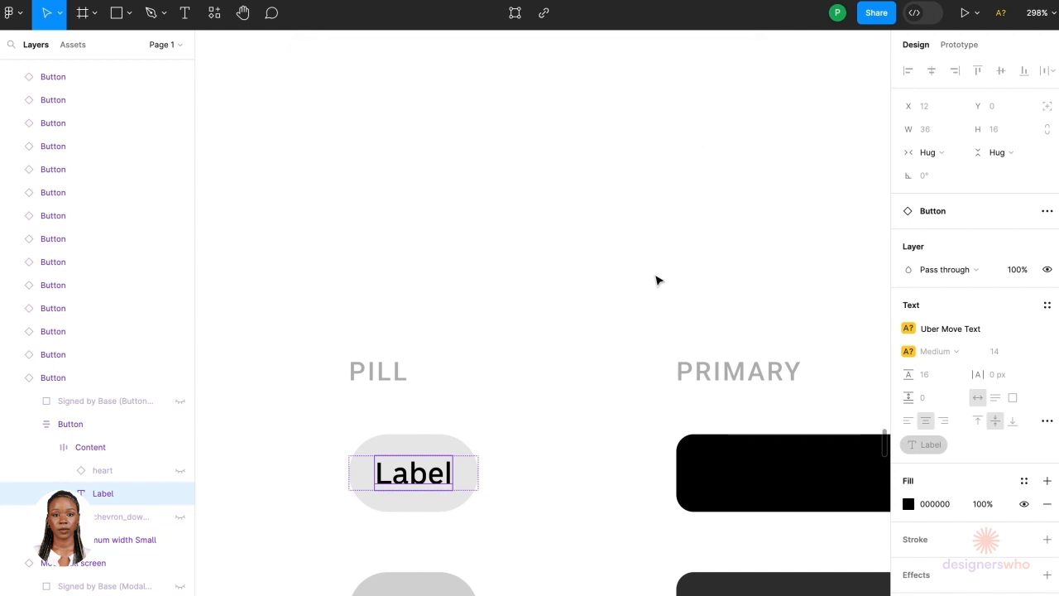
pyautogui.scroll(-5, 657, 278)
pyautogui.click(659, 280)
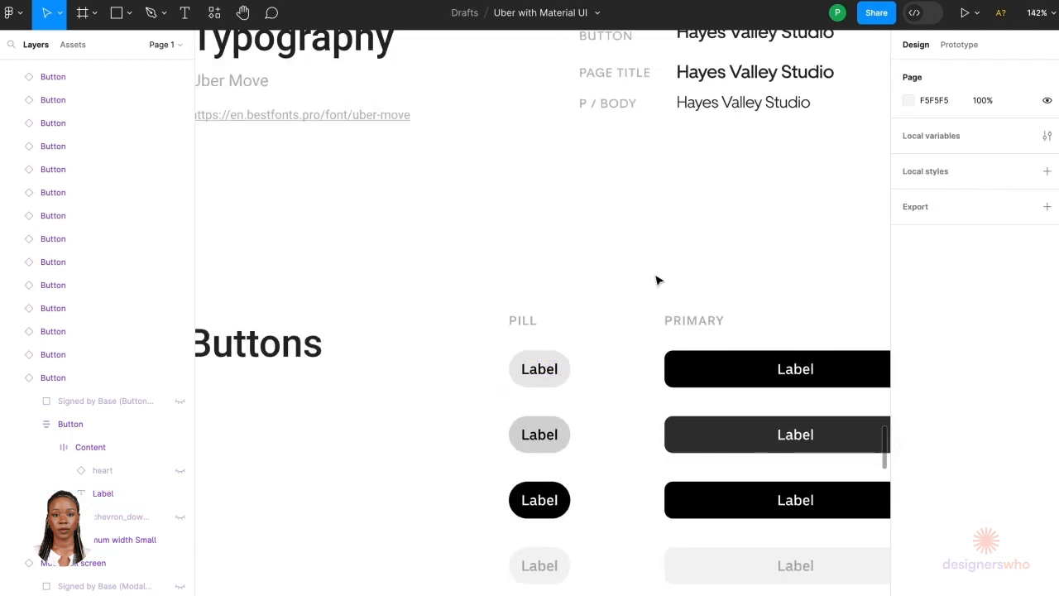
pyautogui.click(539, 373)
# Step: Copy the MUI filled button and paste it into the search bar's state layer
pyautogui.scroll(-10, 536, 377)
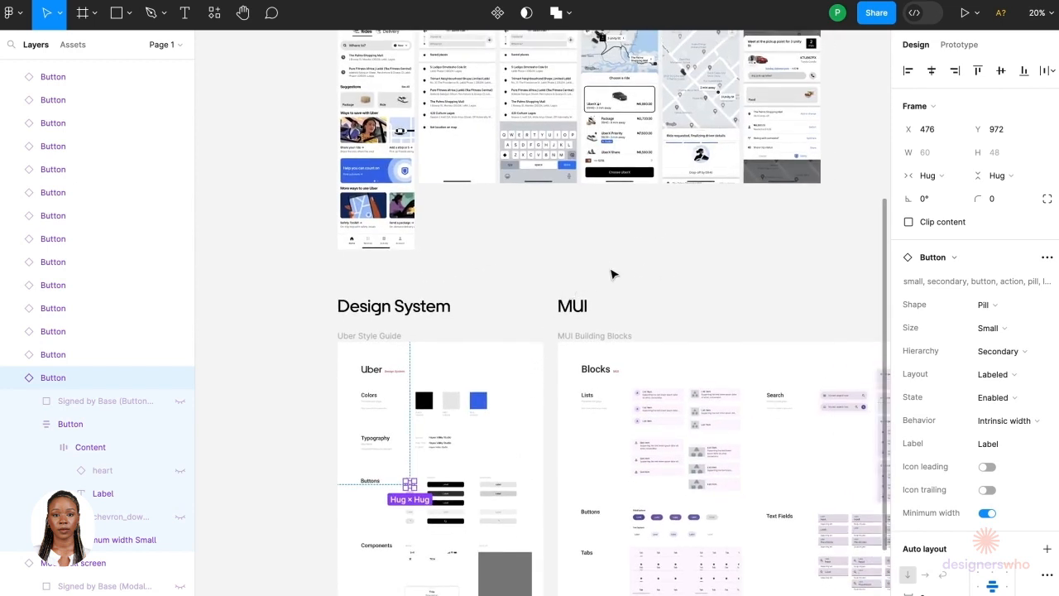
pyautogui.click(610, 274)
pyautogui.scroll(5, 672, 575)
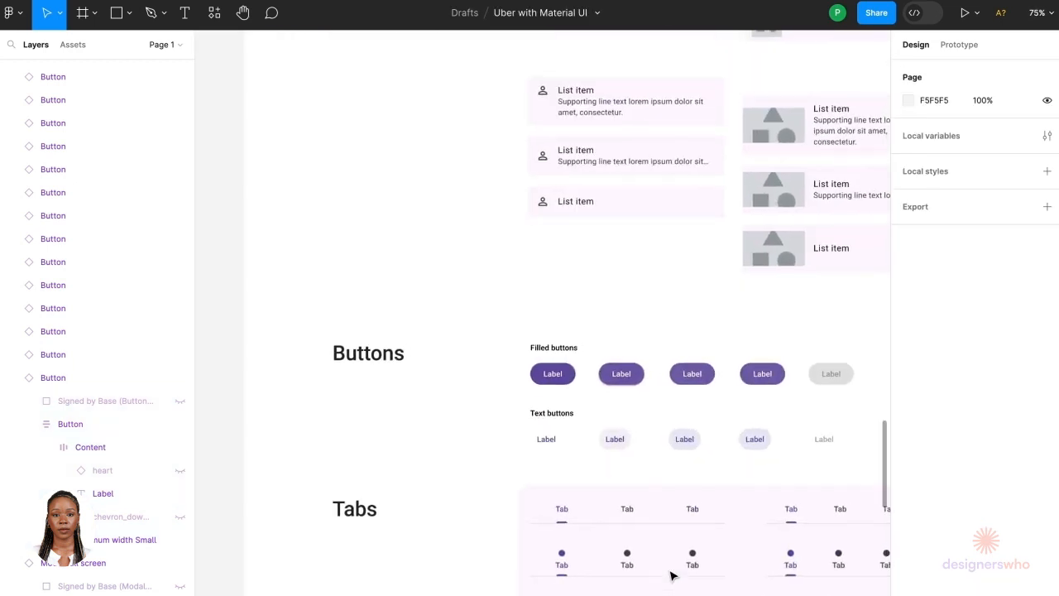
pyautogui.scroll(3, 534, 372)
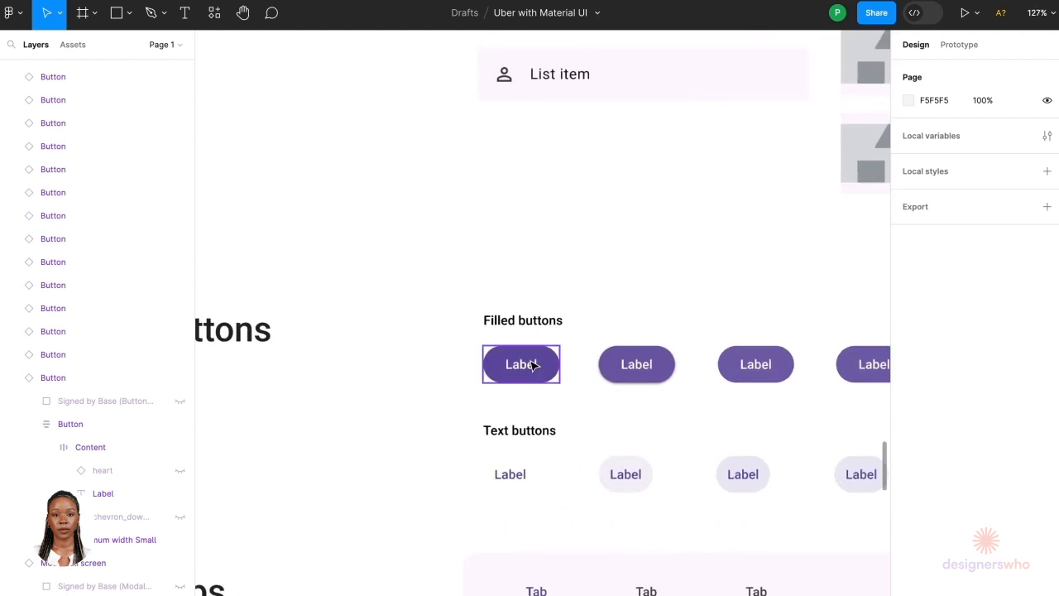
pyautogui.click(533, 364)
pyautogui.scroll(-10, 587, 337)
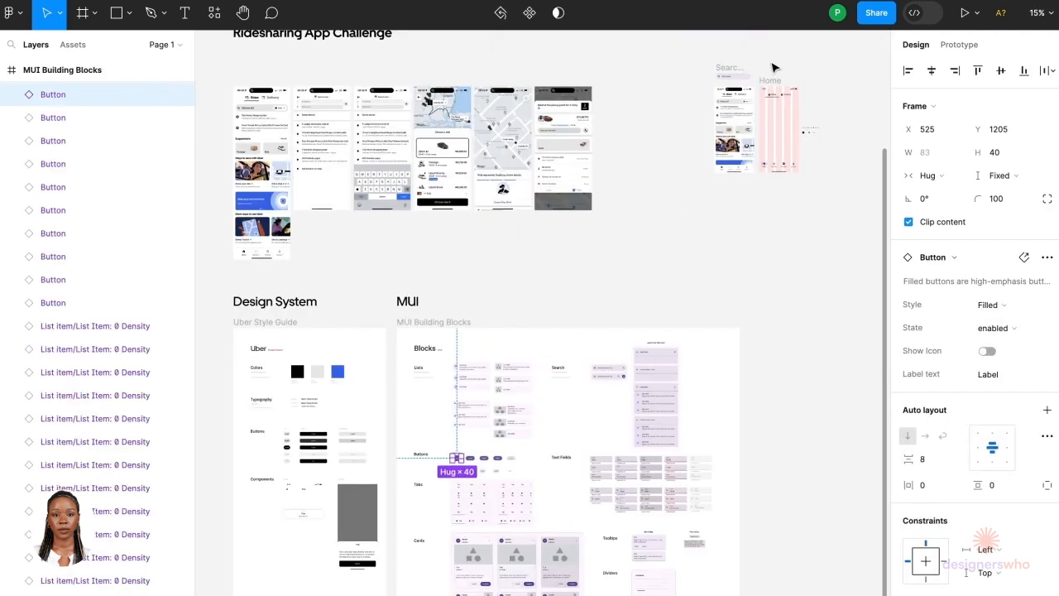
pyautogui.scroll(12, 774, 67)
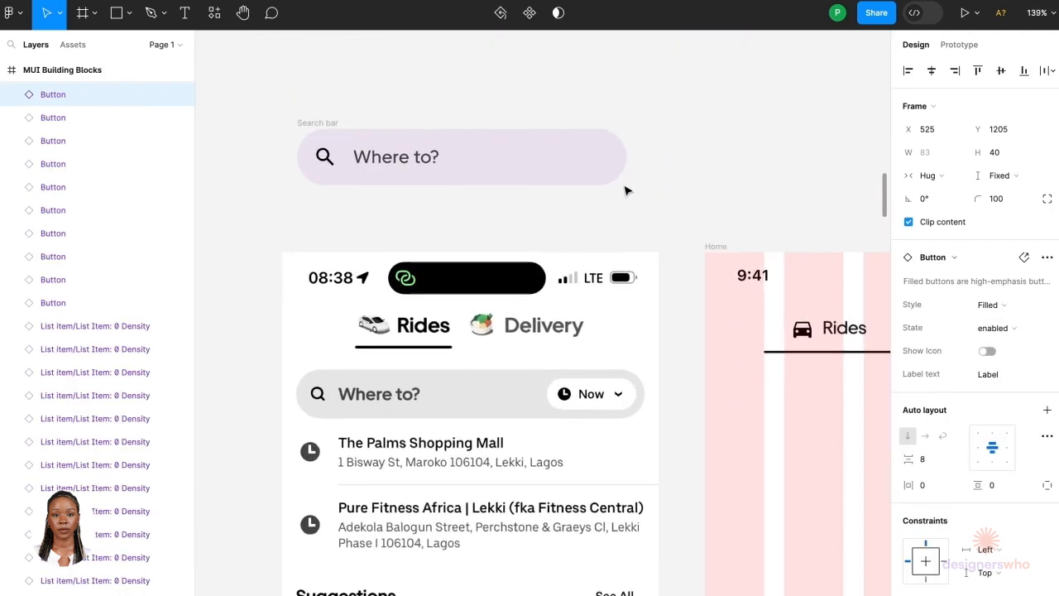
pyautogui.click(626, 220)
pyautogui.click(569, 171)
pyautogui.doubleClick(569, 170)
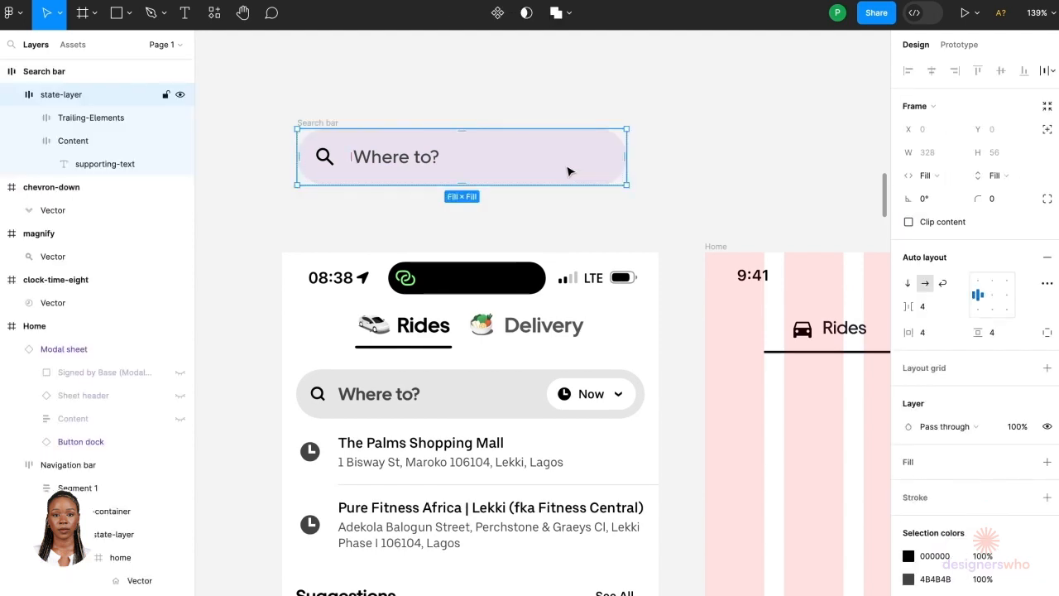
pyautogui.scroll(3, 538, 172)
pyautogui.hotkey('ctrl', 'v')
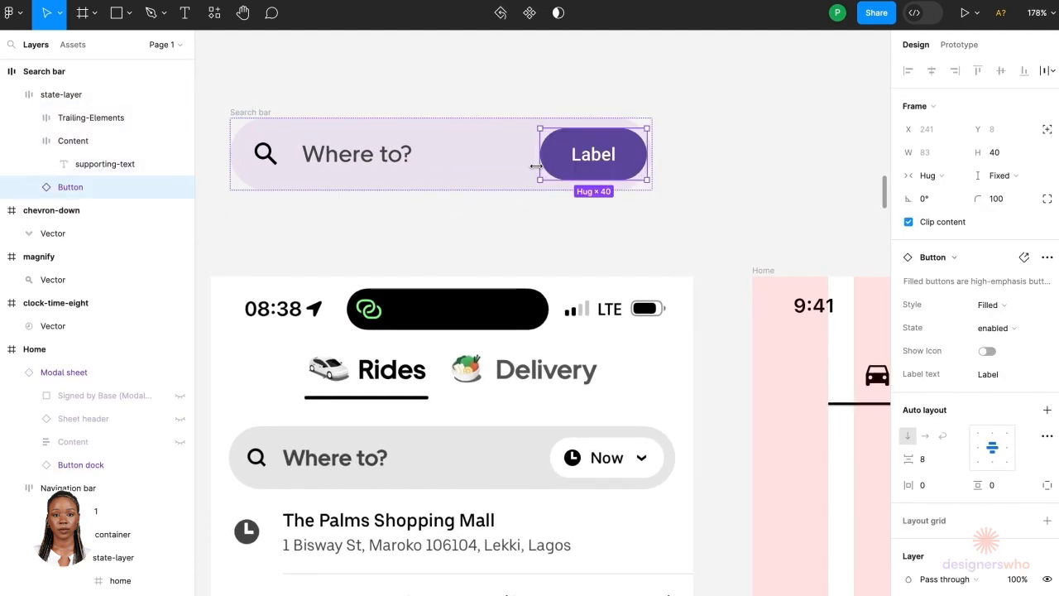
# Step: Set the search bar's horizontal padding to 12
pyautogui.scroll(8, 596, 173)
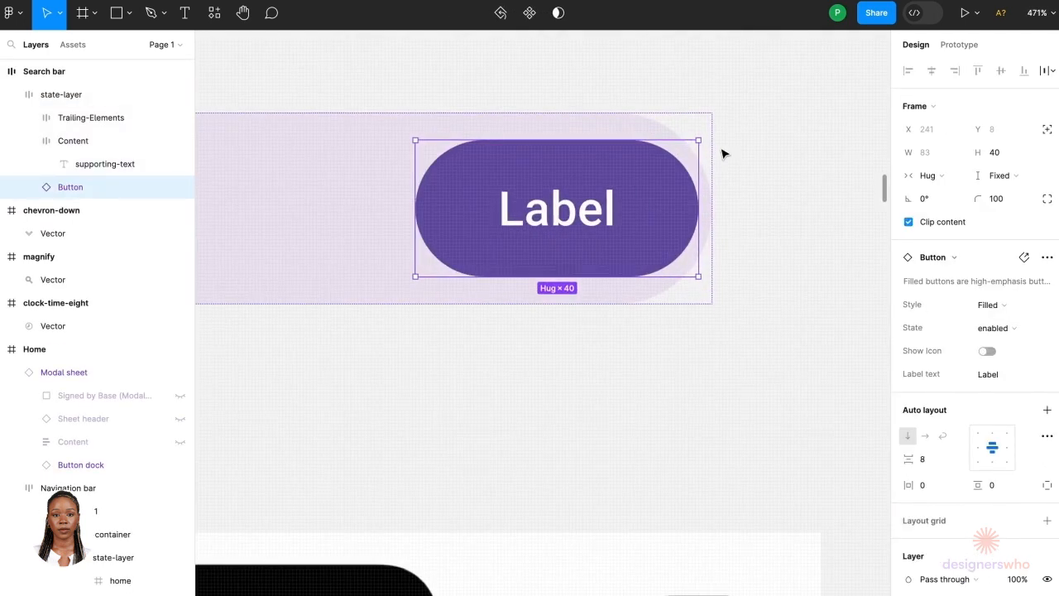
pyautogui.scroll(5, 708, 237)
pyautogui.press('alt')
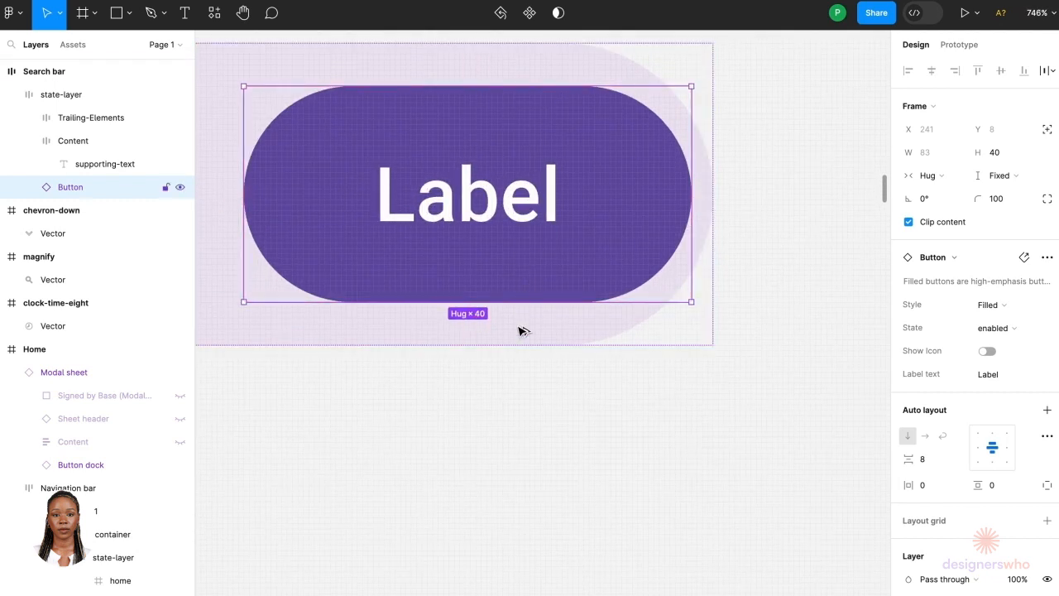
pyautogui.scroll(-1, 517, 350)
pyautogui.scroll(-5, 517, 350)
pyautogui.scroll(-3, 468, 544)
pyautogui.hscroll(-2, 468, 543)
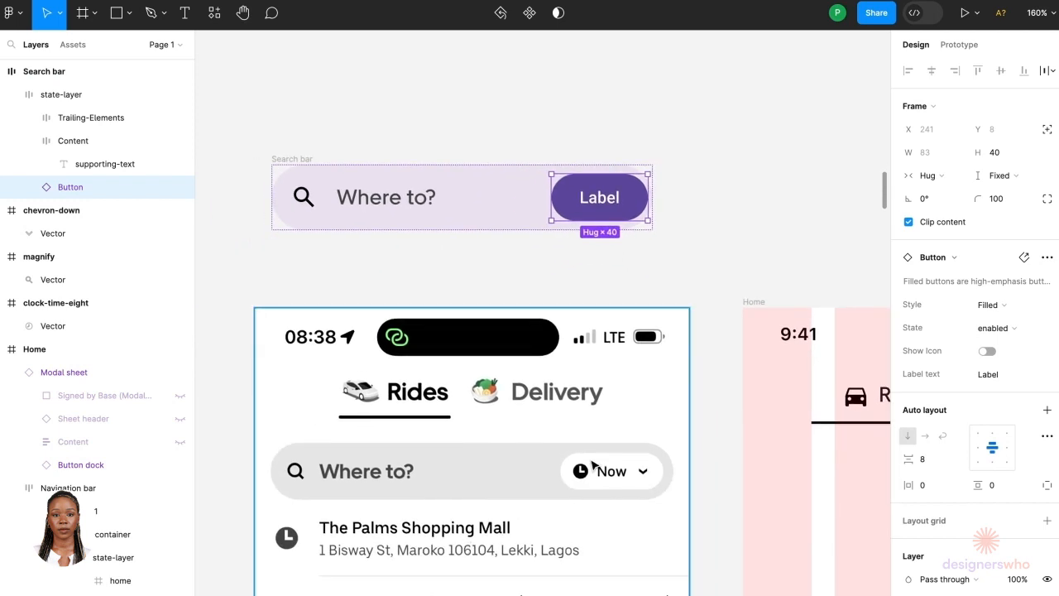
pyautogui.click(538, 216)
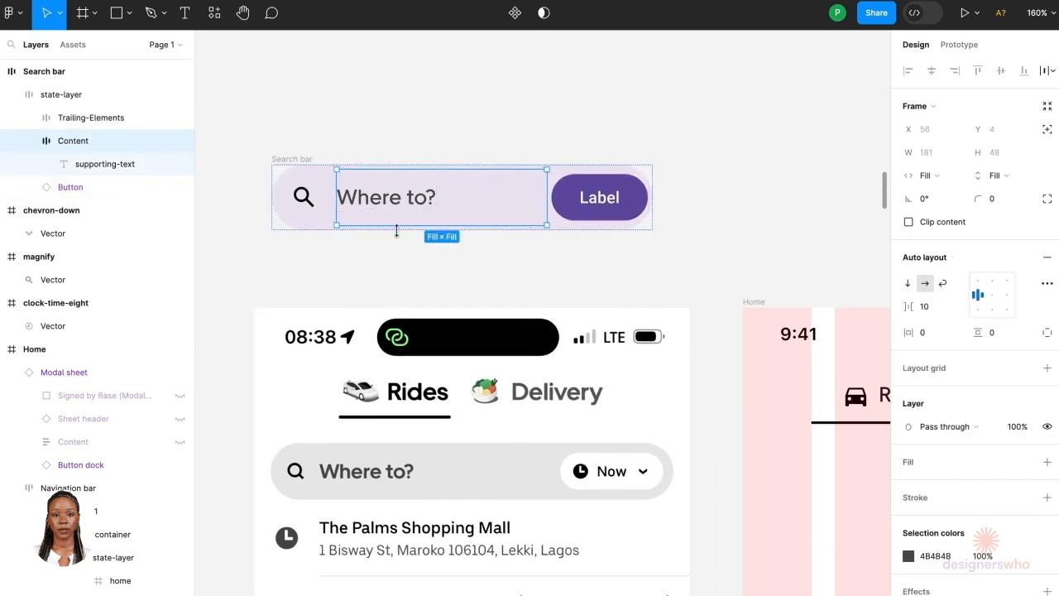
pyautogui.click(294, 160)
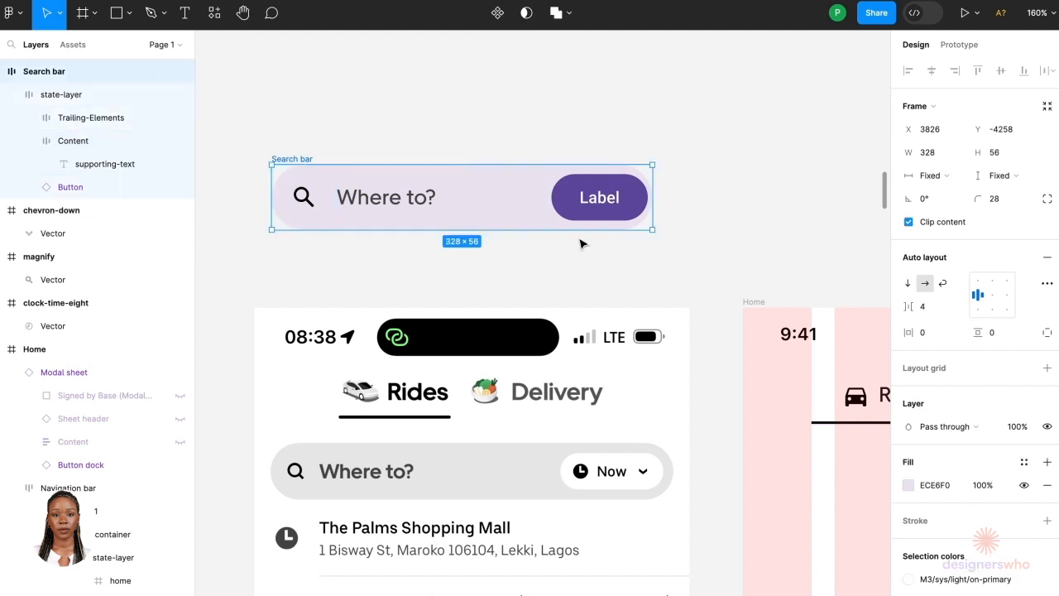
pyautogui.click(932, 337)
pyautogui.write('12')
pyautogui.press('Return')
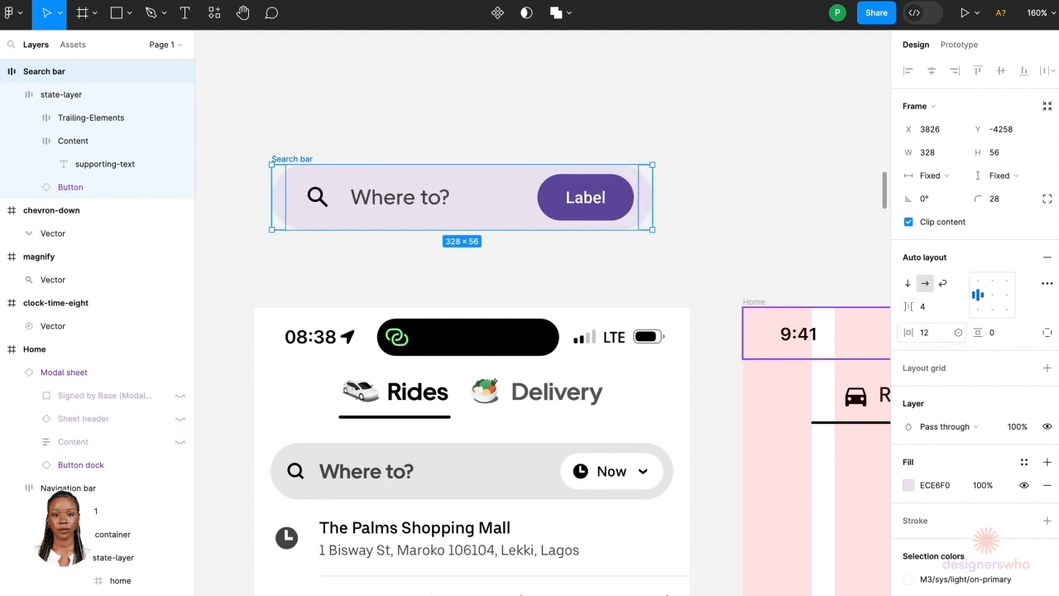
# Step: Change the search bar button's label text to Now
pyautogui.scroll(6, 642, 201)
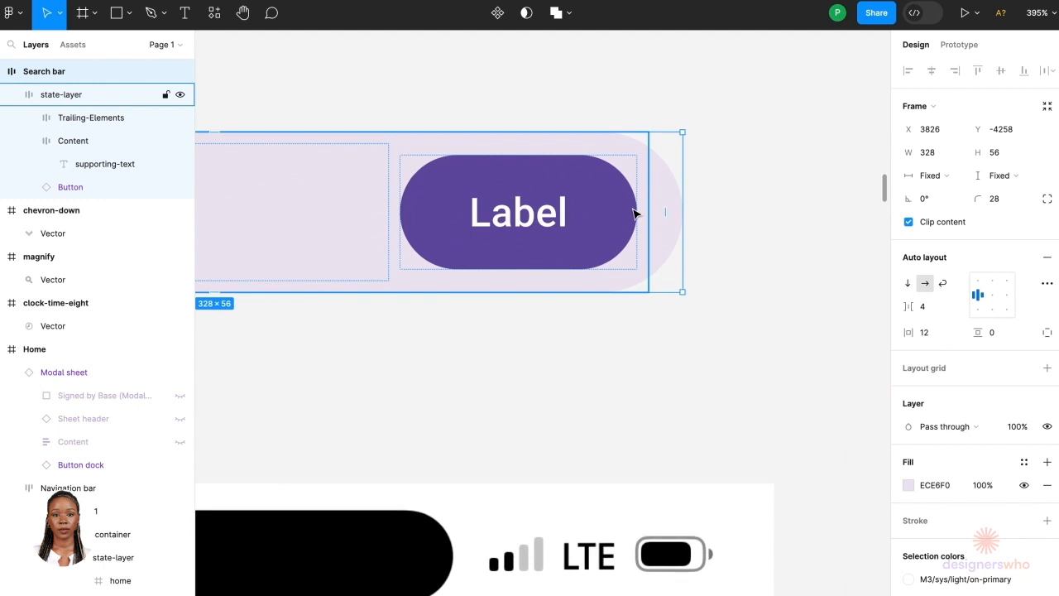
pyautogui.click(633, 213)
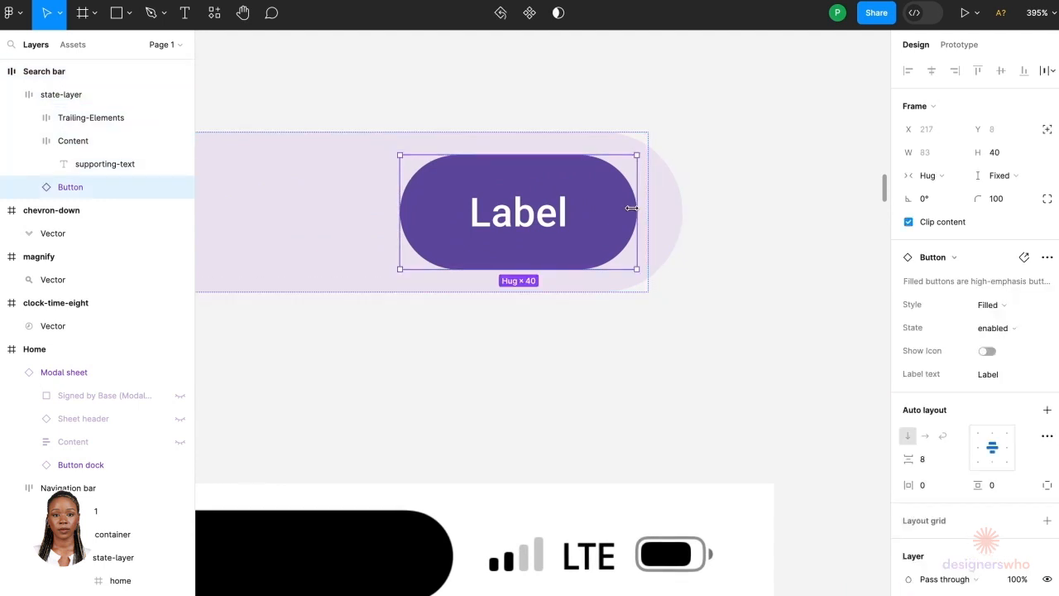
pyautogui.press('alt')
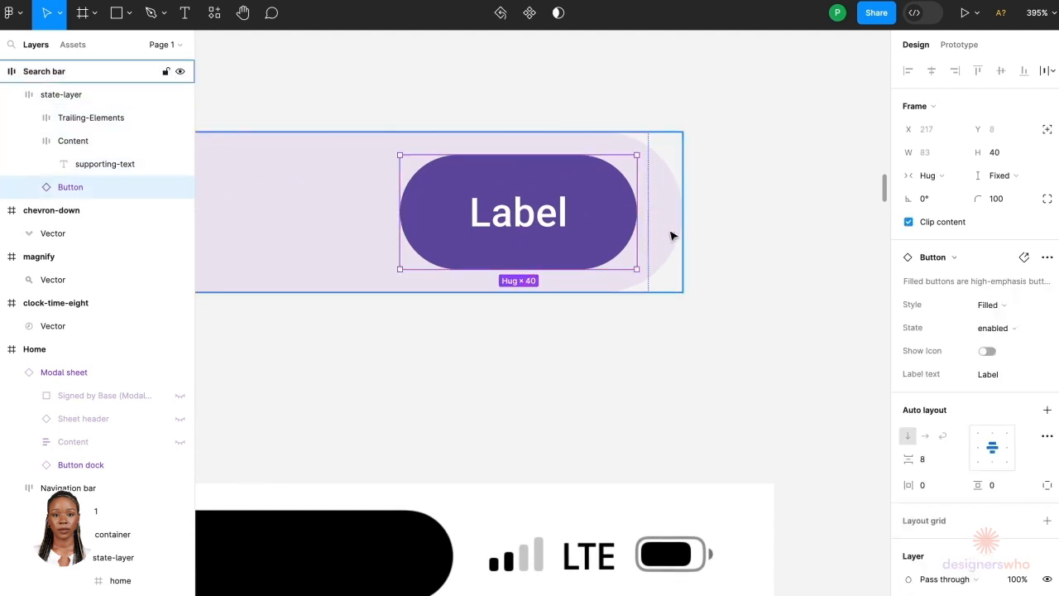
pyautogui.click(733, 237)
pyautogui.scroll(-6, 733, 239)
pyautogui.scroll(-1, 678, 239)
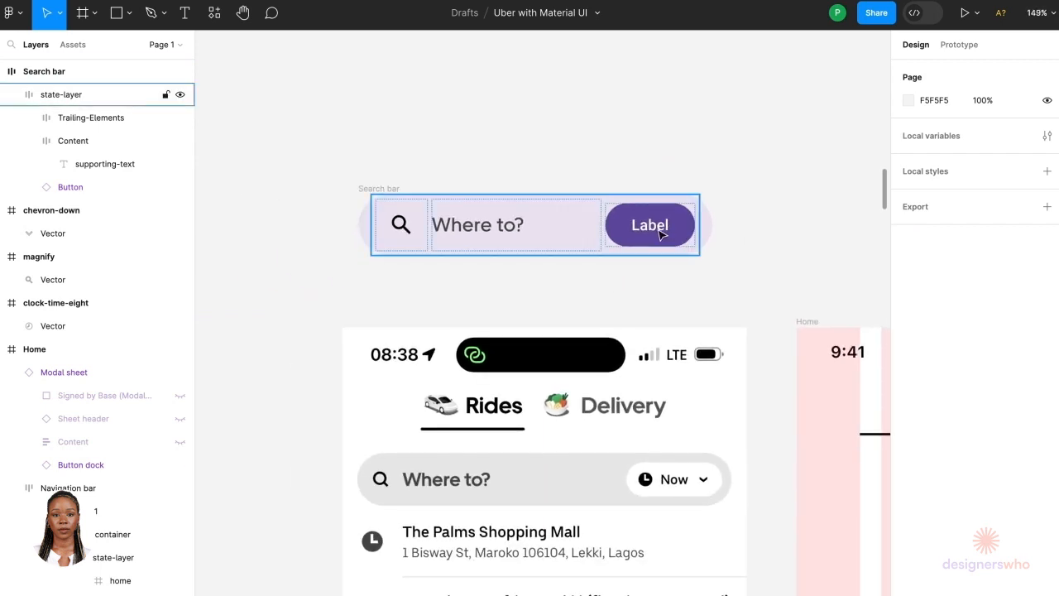
pyautogui.doubleClick(659, 233)
pyautogui.doubleClick(658, 230)
pyautogui.doubleClick(656, 228)
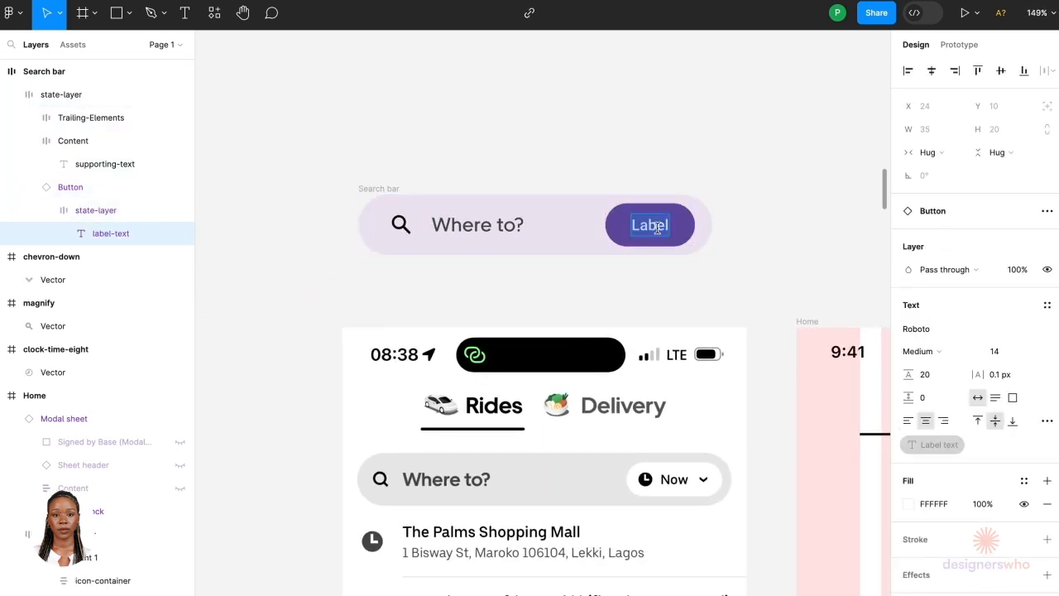
pyautogui.write('Now')
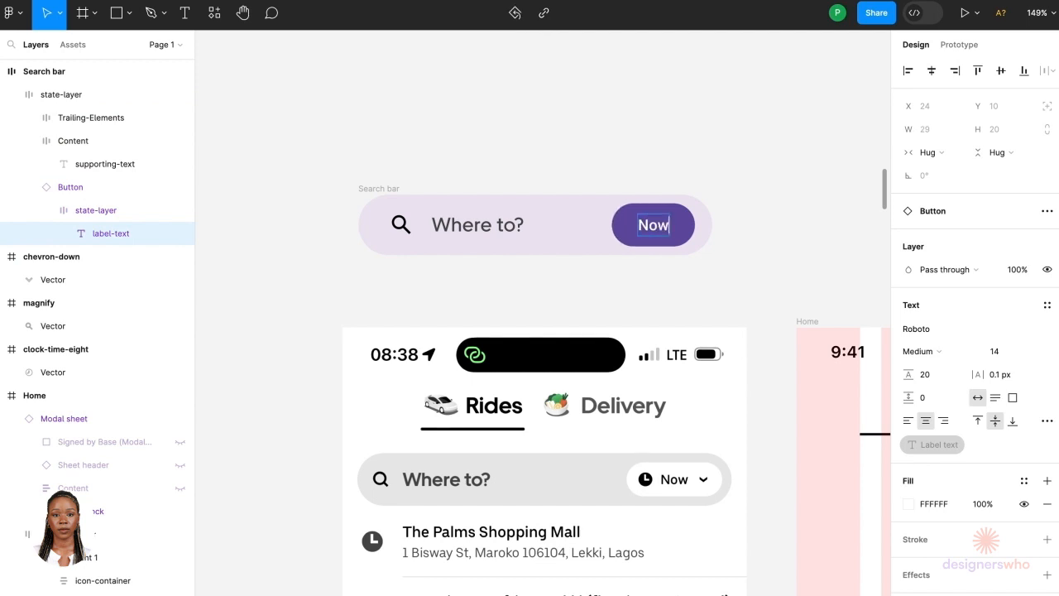
pyautogui.click(731, 280)
# Step: Cut the chevron-down icon from beside the Home frame
pyautogui.scroll(-5, 732, 280)
pyautogui.hscroll(3, 731, 280)
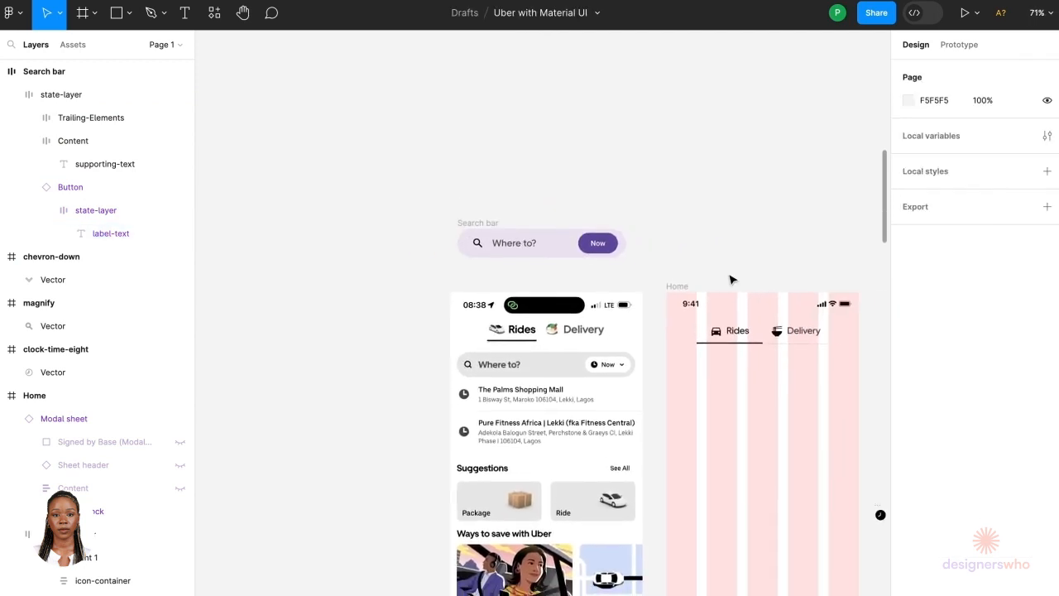
pyautogui.scroll(-2, 731, 279)
pyautogui.hscroll(2, 731, 280)
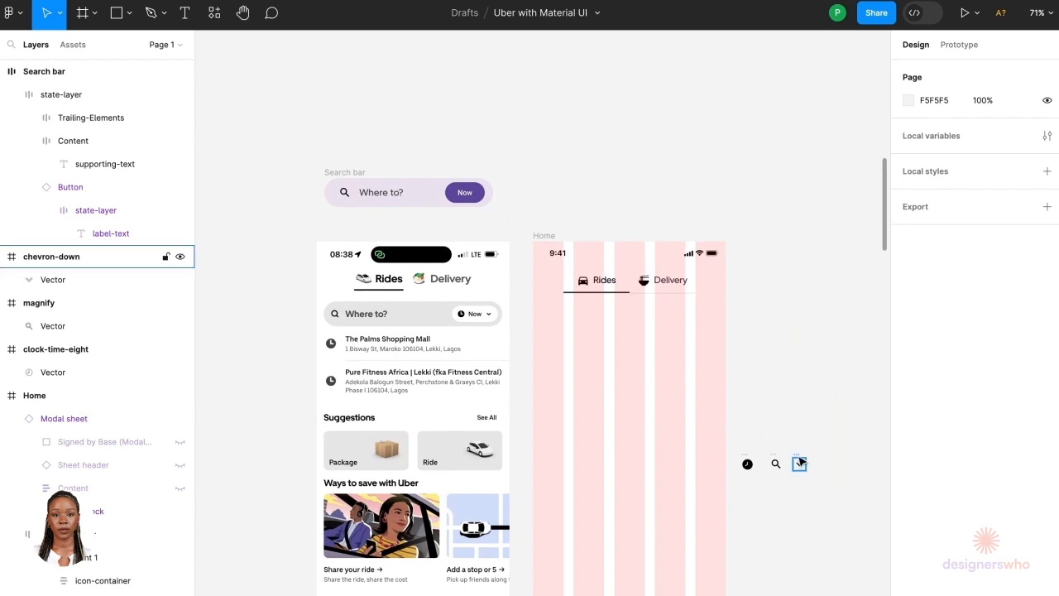
pyautogui.click(799, 461)
pyautogui.press('Delete')
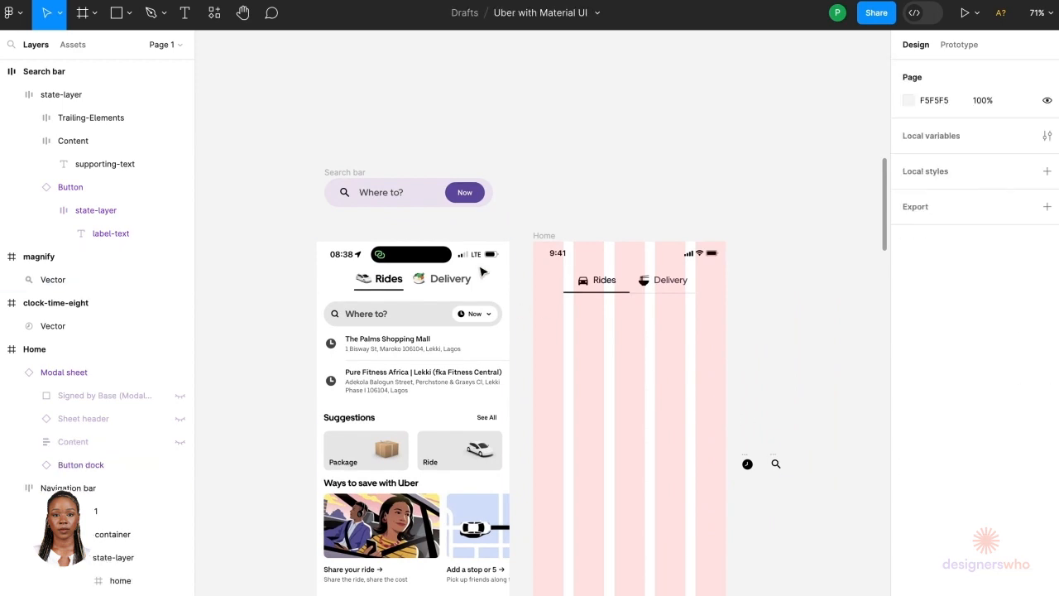
# Step: Detach the Now button from its component instance
pyautogui.keyDown('ctrl'); pyautogui.scroll(5, 428, 163); pyautogui.keyUp('ctrl')
pyautogui.click(581, 280)
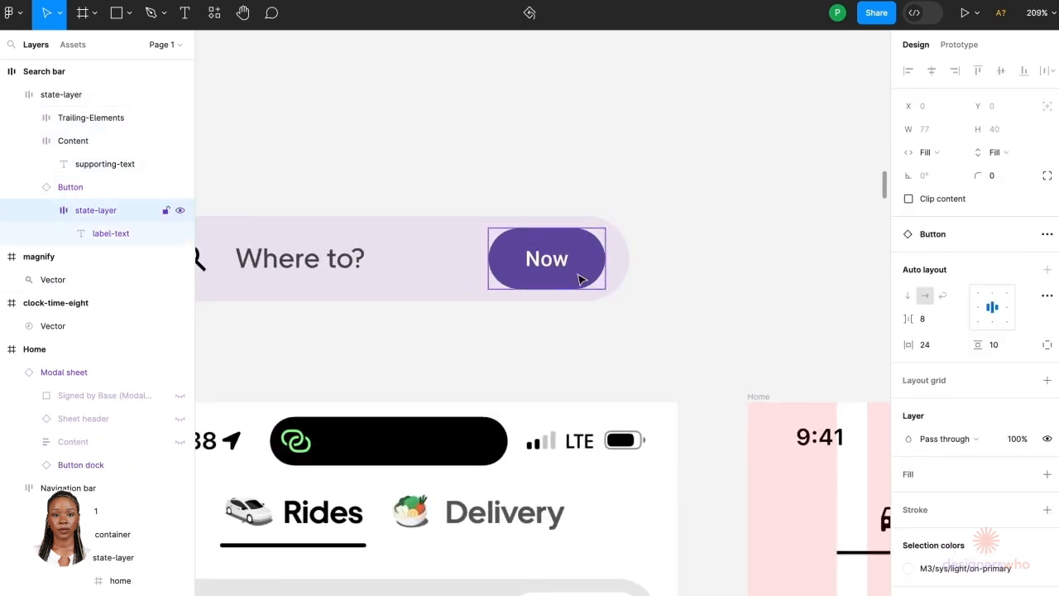
pyautogui.keyDown('ctrl'); pyautogui.scroll(5, 582, 280); pyautogui.keyUp('ctrl')
pyautogui.rightClick(579, 279)
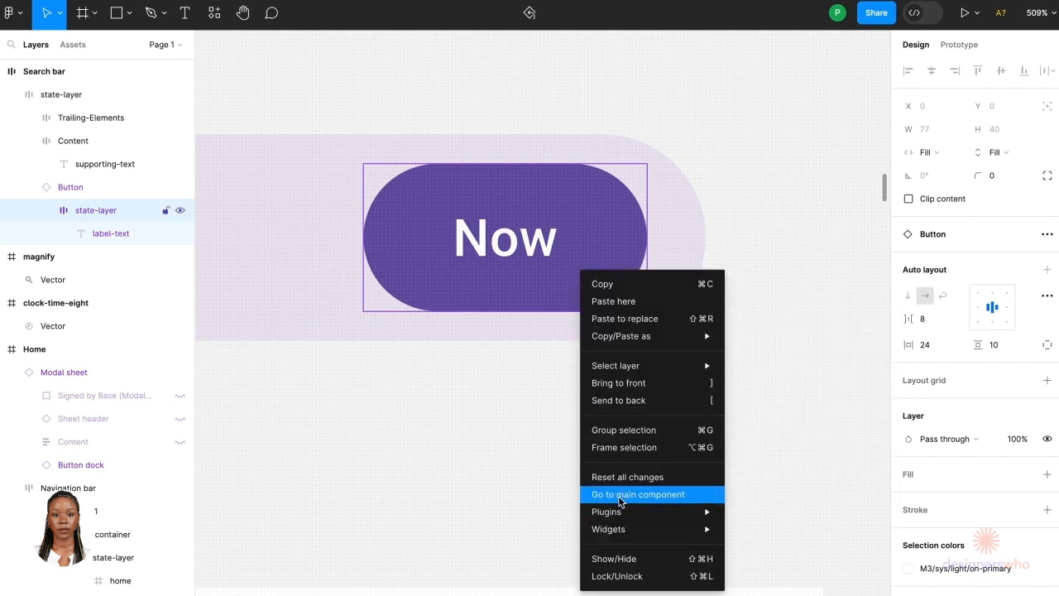
pyautogui.click(522, 462)
pyautogui.click(522, 462)
pyautogui.doubleClick(569, 283)
pyautogui.rightClick(569, 287)
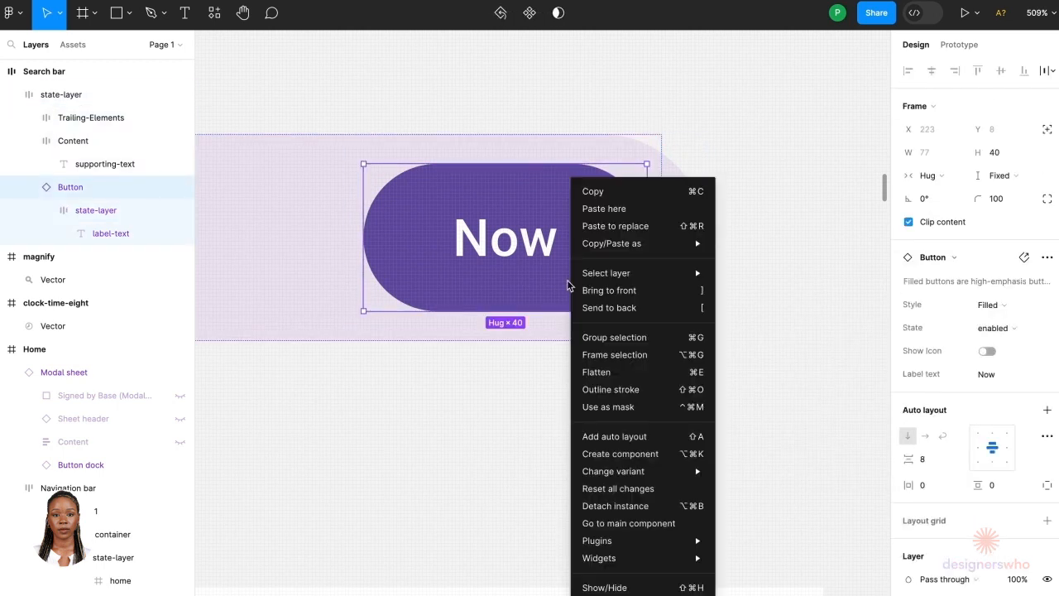
pyautogui.click(600, 501)
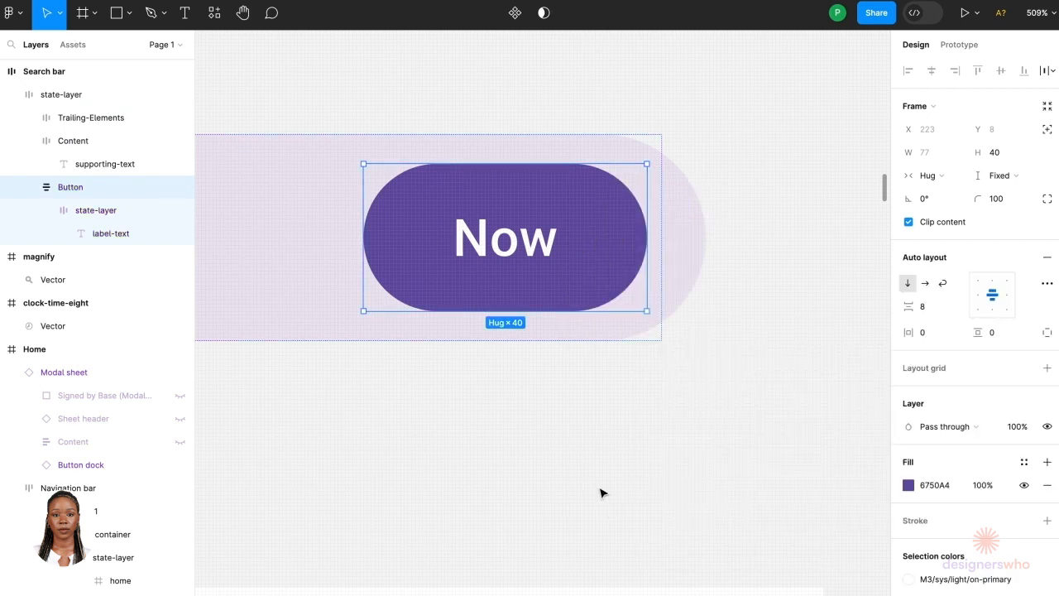
pyautogui.doubleClick(546, 266)
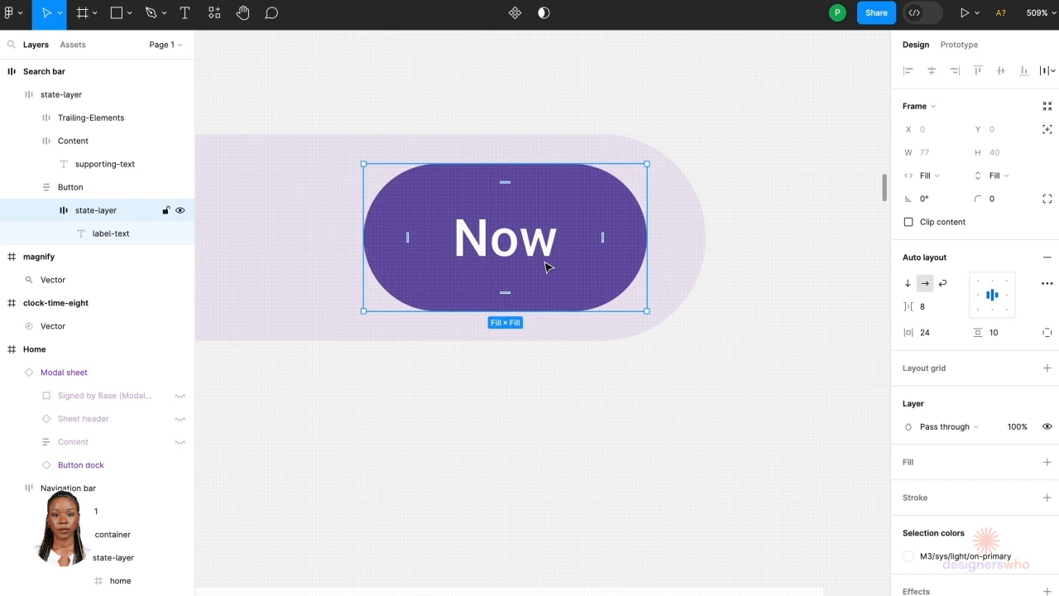
pyautogui.doubleClick(546, 267)
pyautogui.click(610, 262)
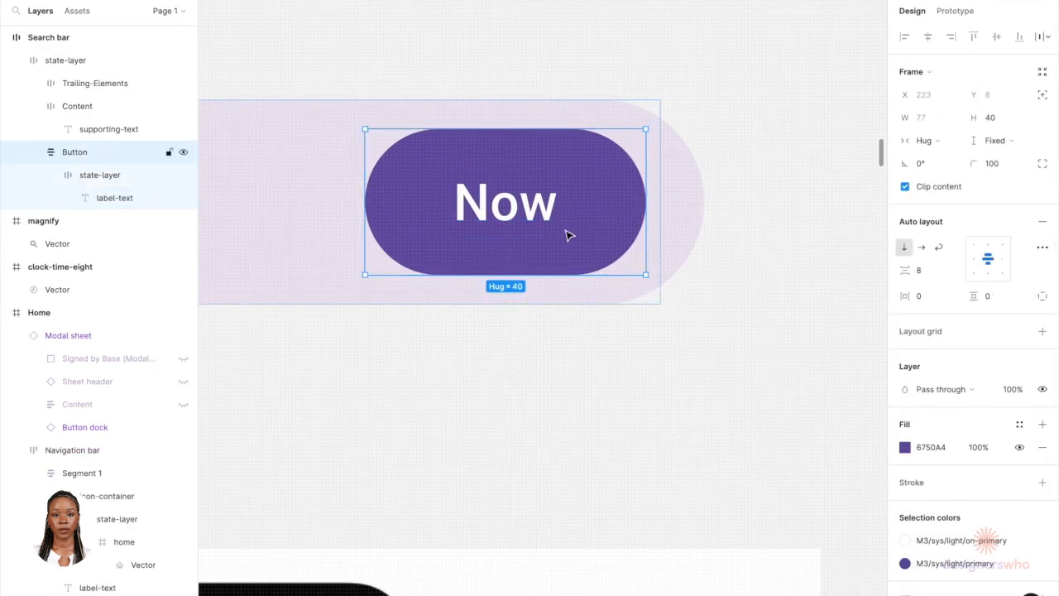
pyautogui.hotkey('ctrl', 'v')
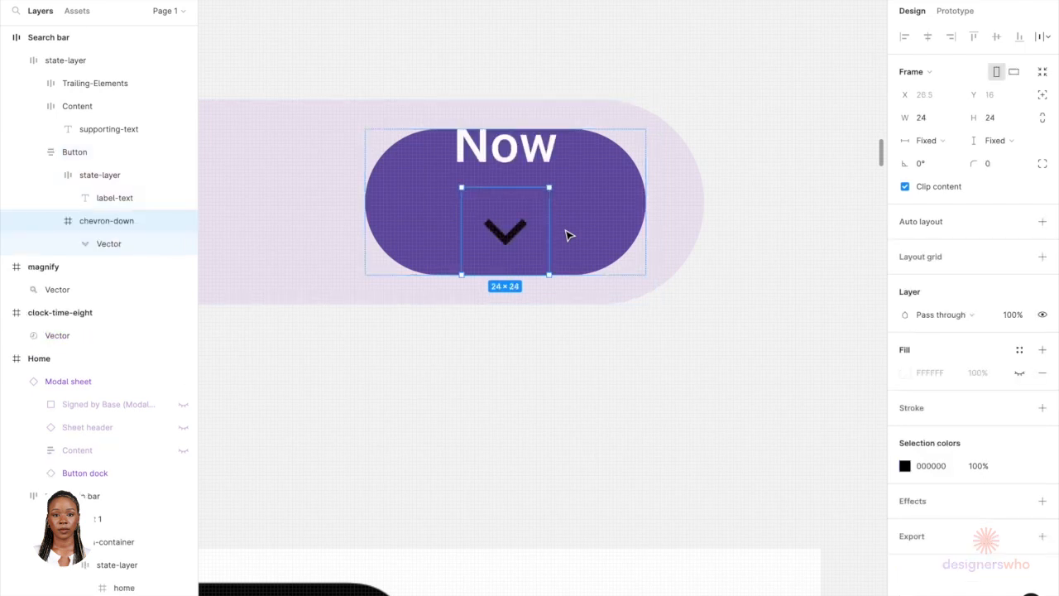
pyautogui.hotkey('ctrl', 'z')
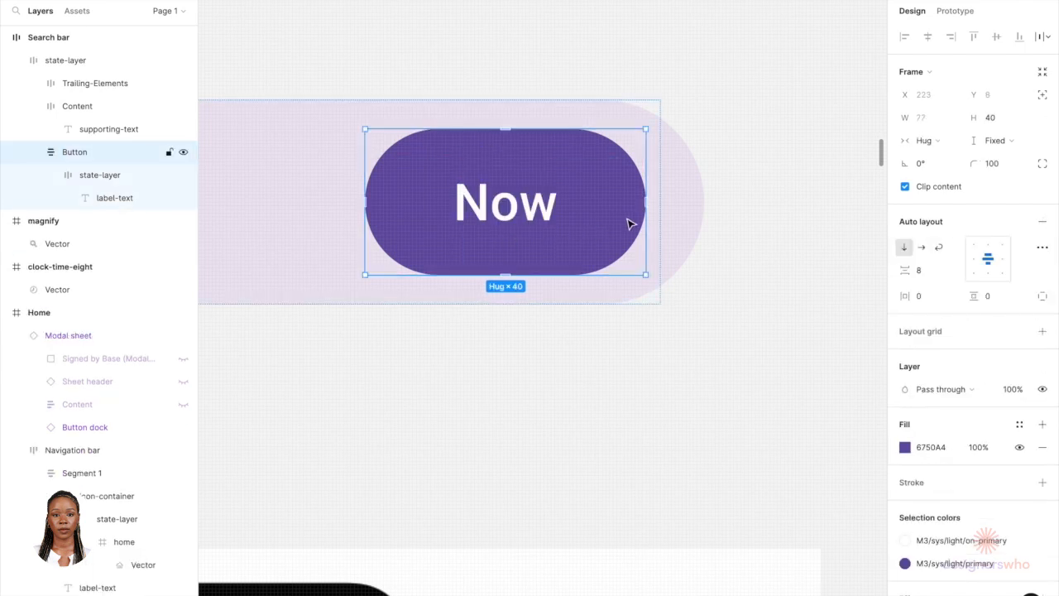
# Step: Paste the chevron-down icon into the Now button and switch the button's auto layout to horizontal
pyautogui.click(653, 321)
pyautogui.click(599, 240)
pyautogui.keyDown('ctrl'); pyautogui.click(598, 239); pyautogui.keyUp('ctrl')
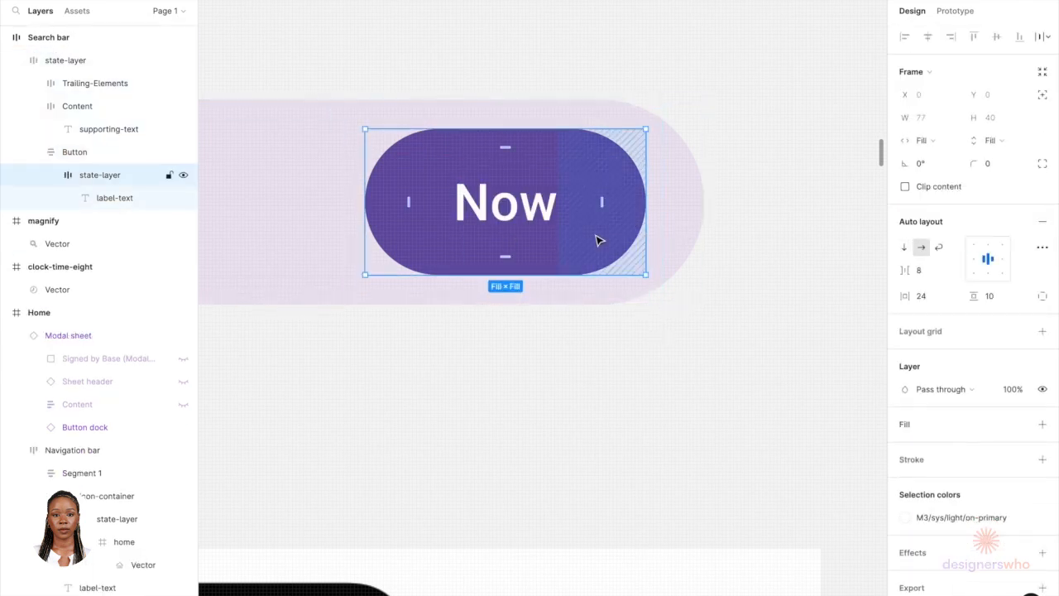
pyautogui.click(570, 294)
pyautogui.click(578, 239)
pyautogui.doubleClick(577, 239)
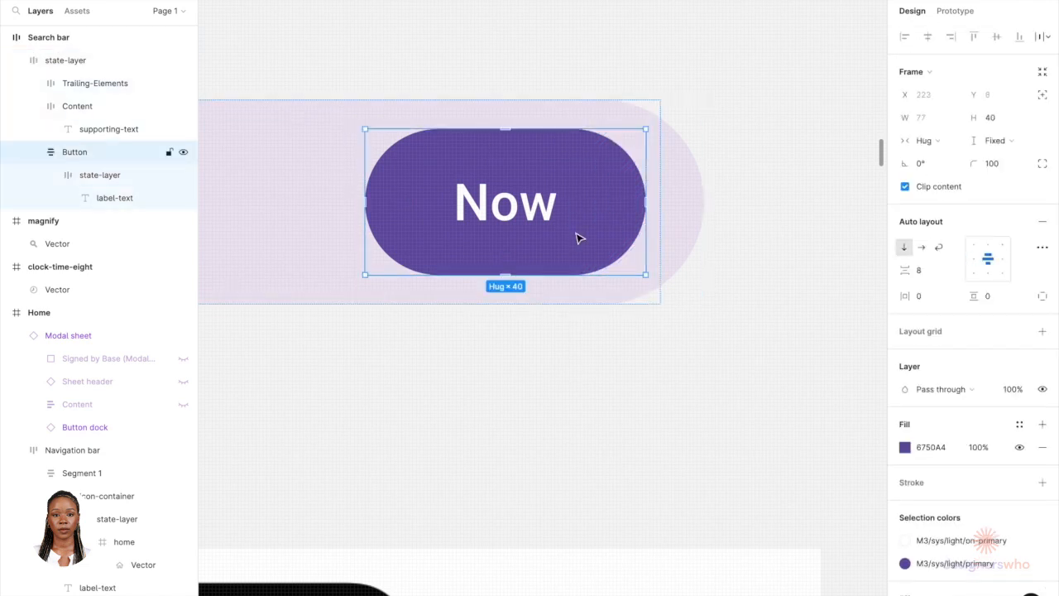
pyautogui.hotkey('ctrl', 'v')
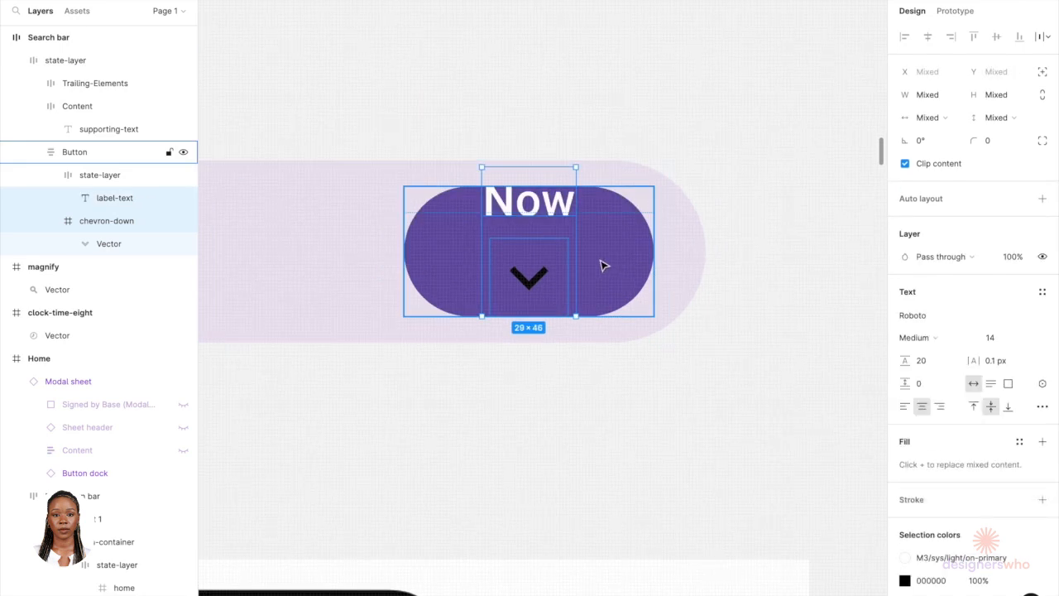
pyautogui.click(603, 266)
pyautogui.click(648, 419)
pyautogui.doubleClick(571, 263)
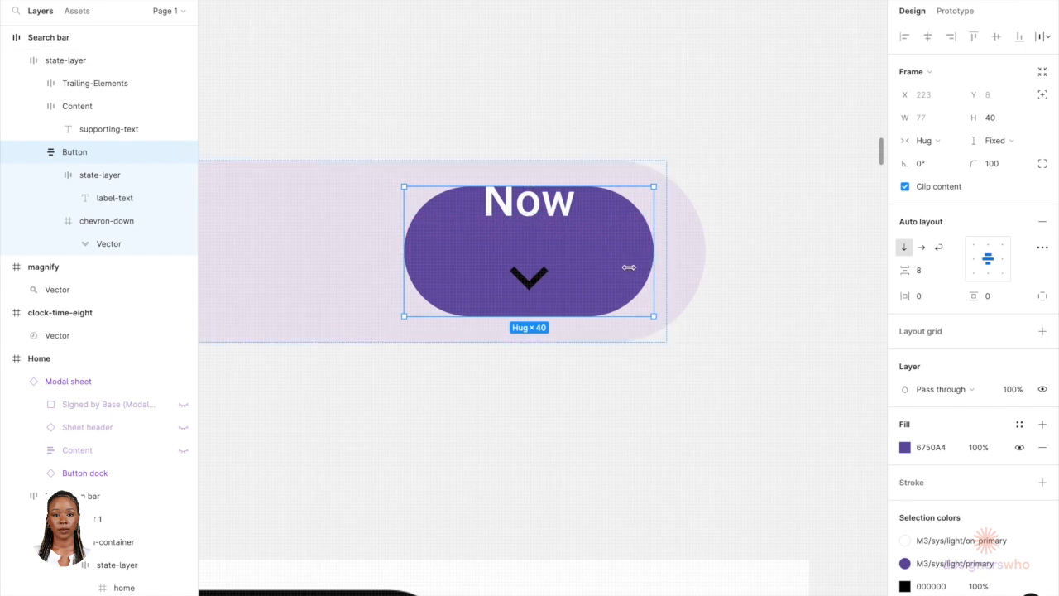
pyautogui.click(919, 249)
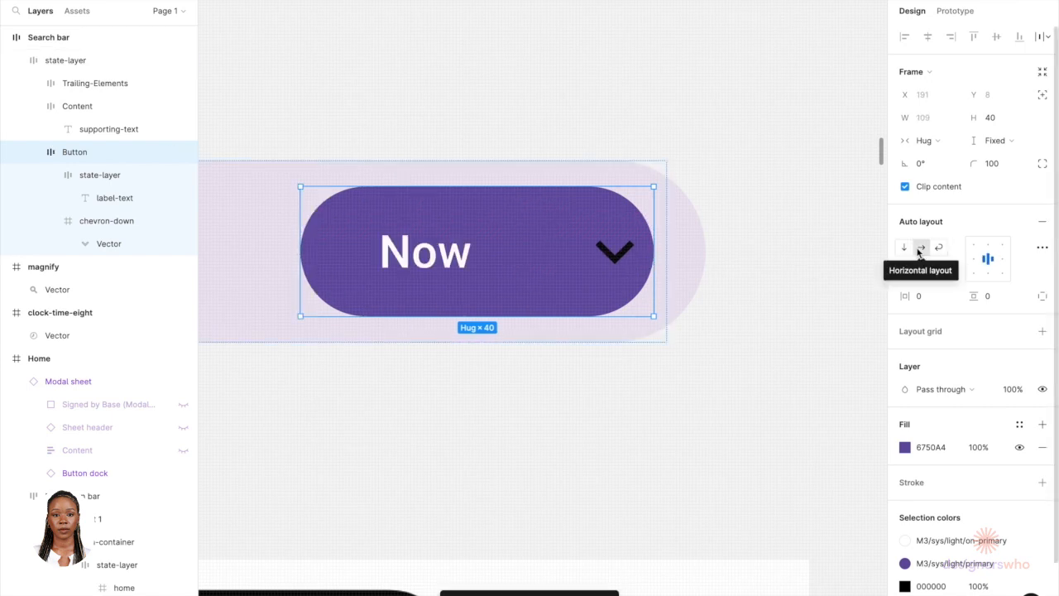
# Step: Set the button's state layer width to Hug
pyautogui.click(484, 260)
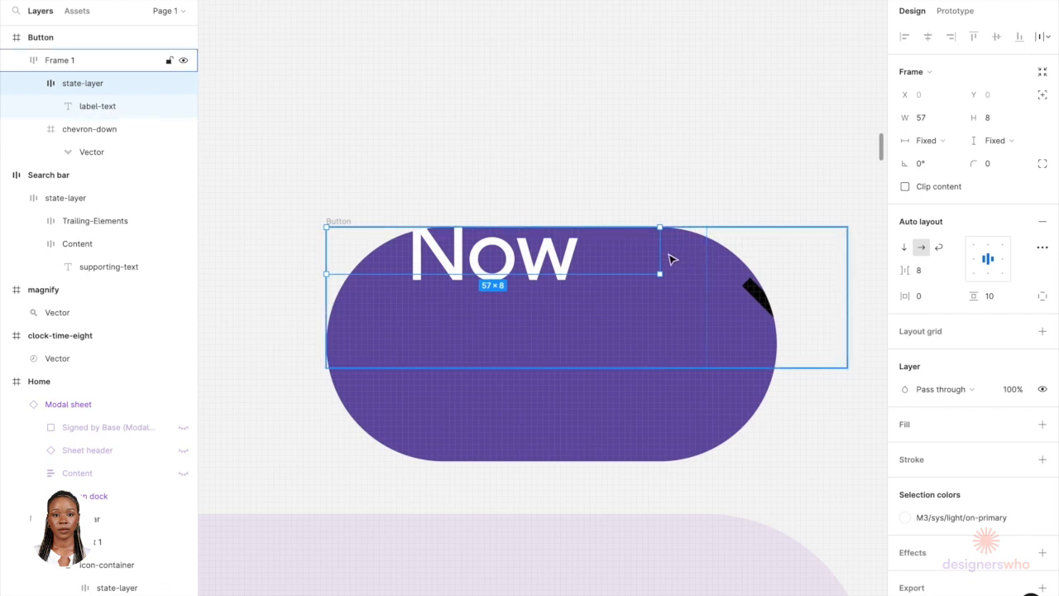
pyautogui.click(926, 141)
pyautogui.click(951, 157)
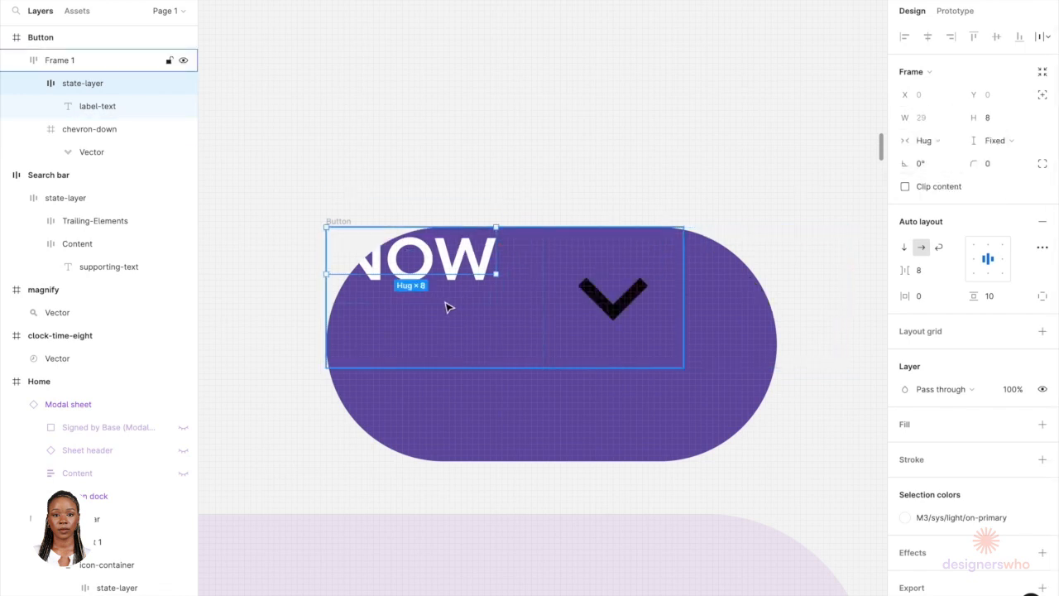
# Step: Set the auto layout alignment of the frame holding the label and chevron to center
pyautogui.click(500, 368)
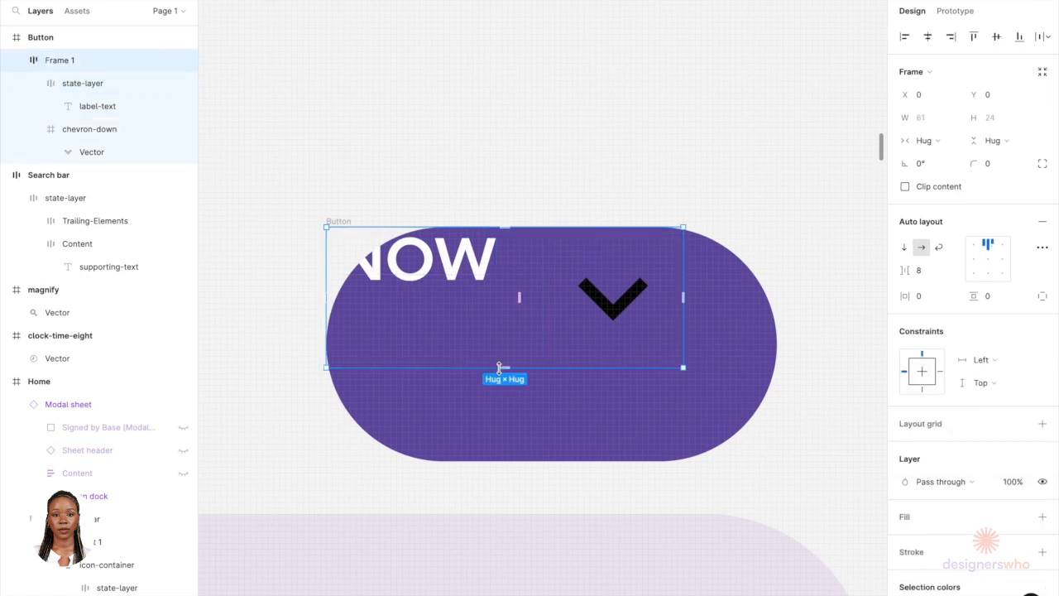
pyautogui.click(985, 261)
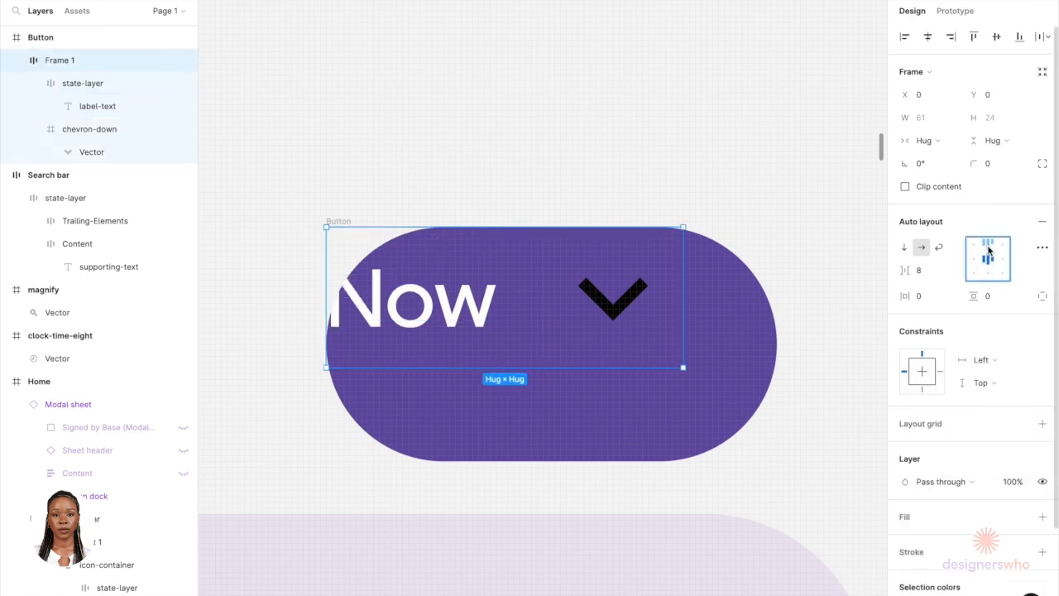
pyautogui.click(988, 248)
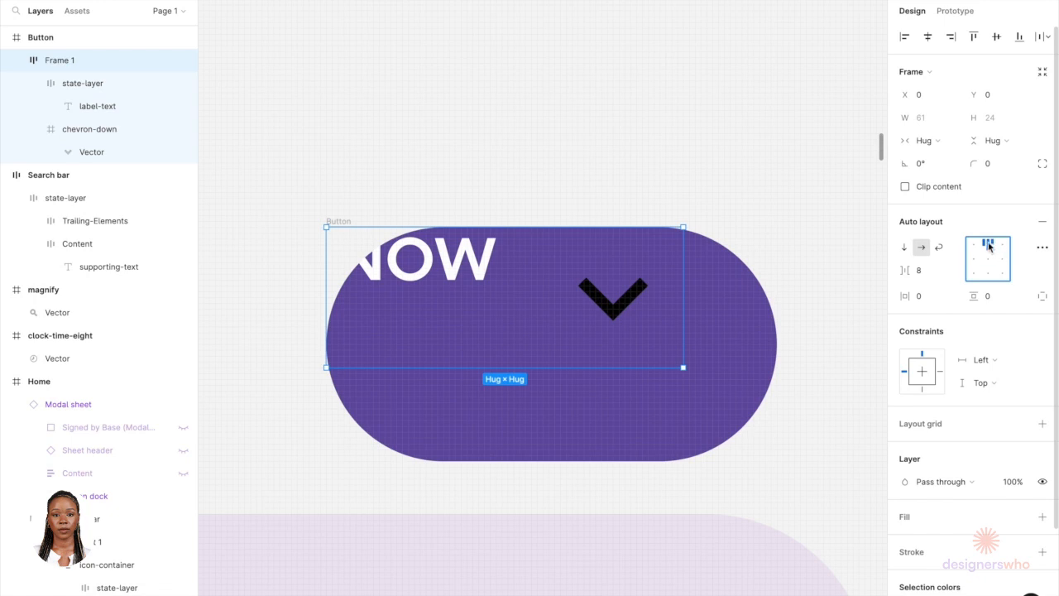
pyautogui.click(989, 262)
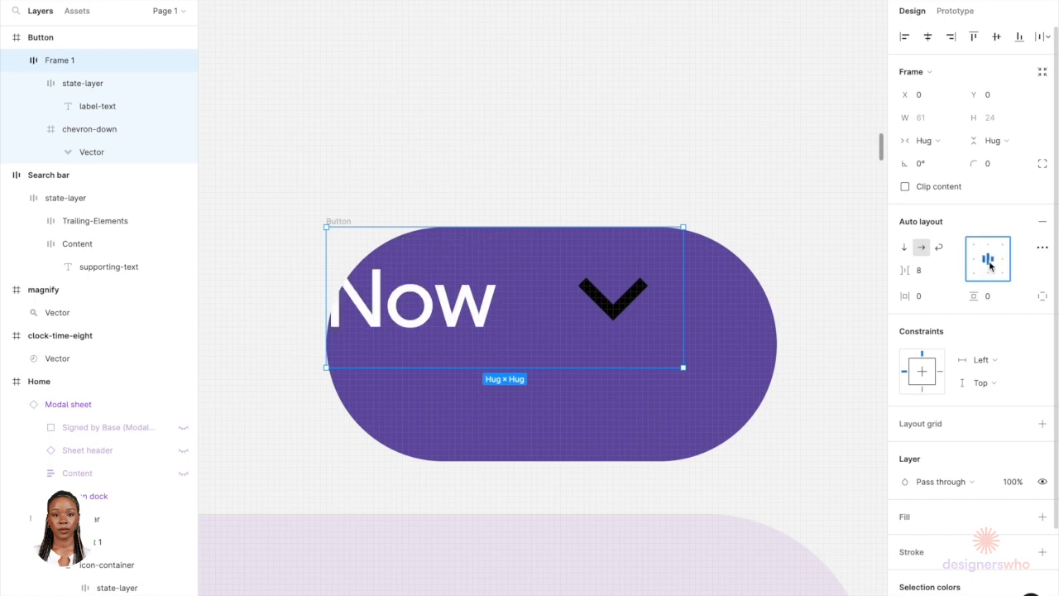
pyautogui.click(988, 273)
pyautogui.click(999, 263)
pyautogui.click(988, 261)
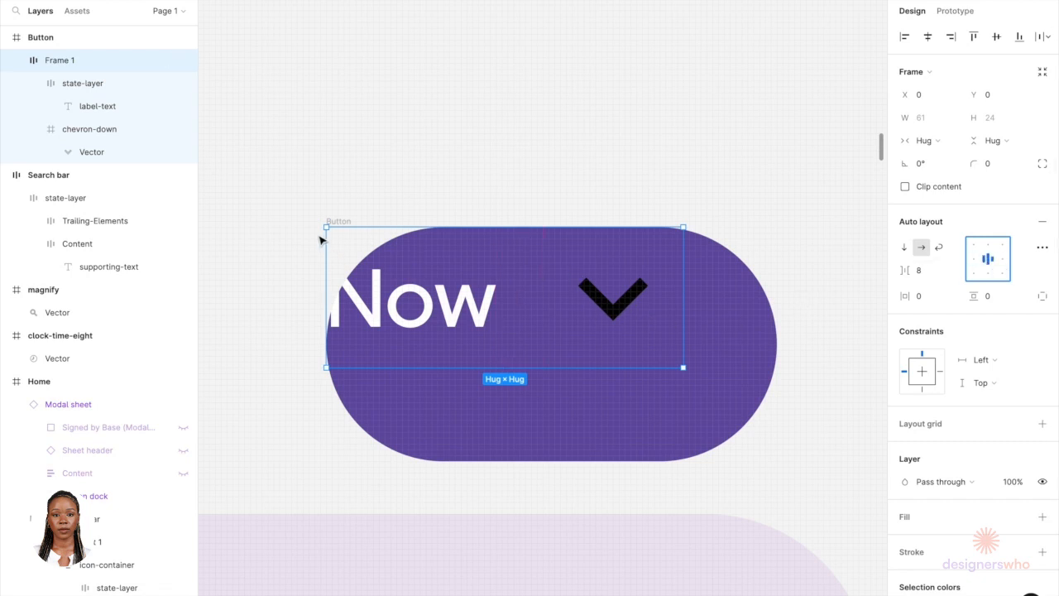
pyautogui.moveTo(339, 224); pyautogui.dragTo(366, 239)
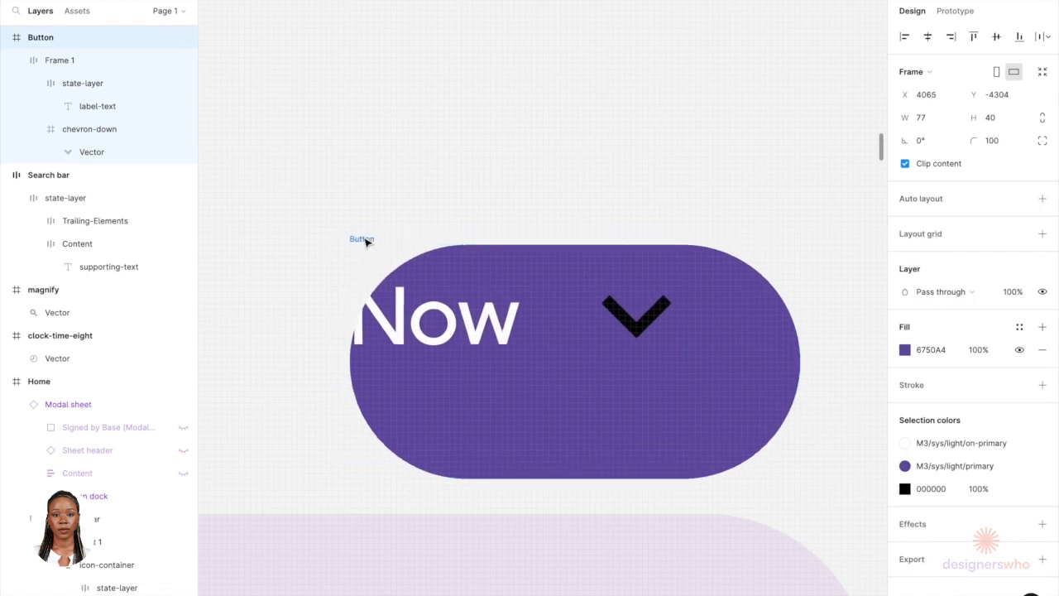
pyautogui.click(389, 273)
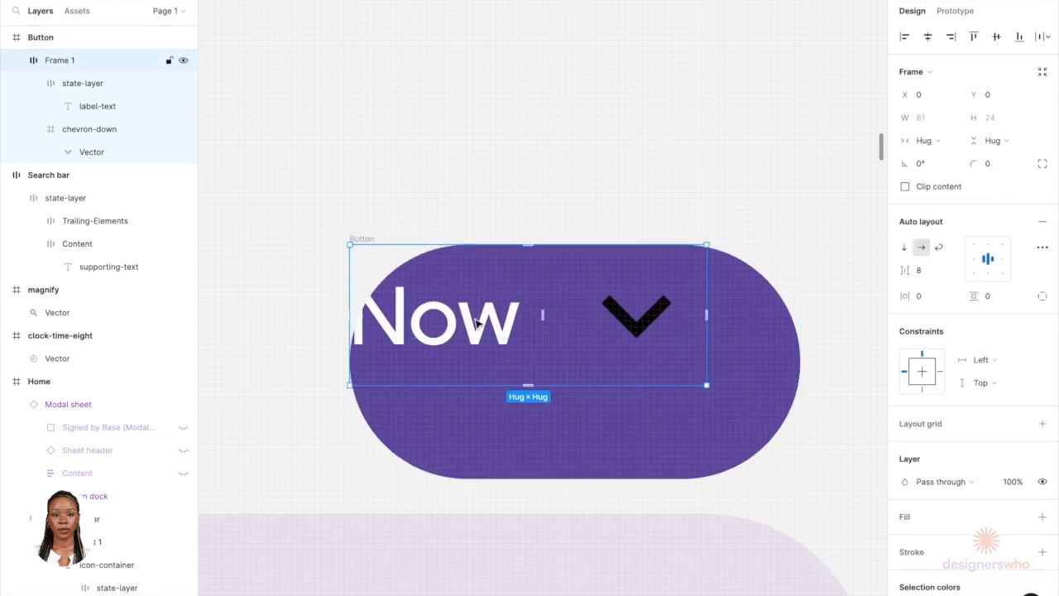
pyautogui.press('Delete')
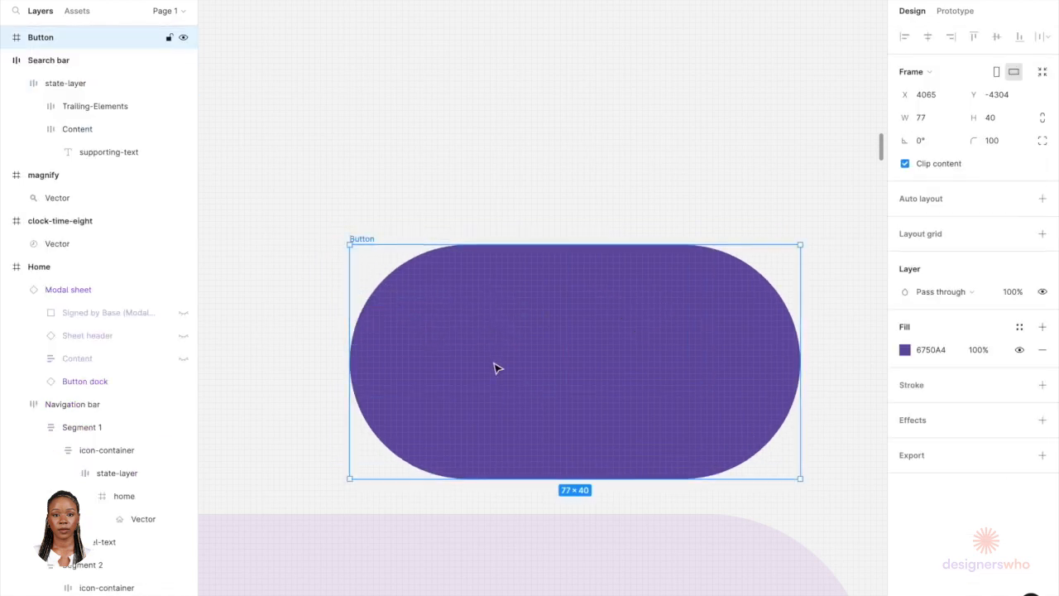
pyautogui.hotkey('ctrl', 'z')
# Step: Move the label-and-chevron frame down and center it horizontally within the Now button
pyautogui.moveTo(559, 343); pyautogui.dragTo(568, 368)
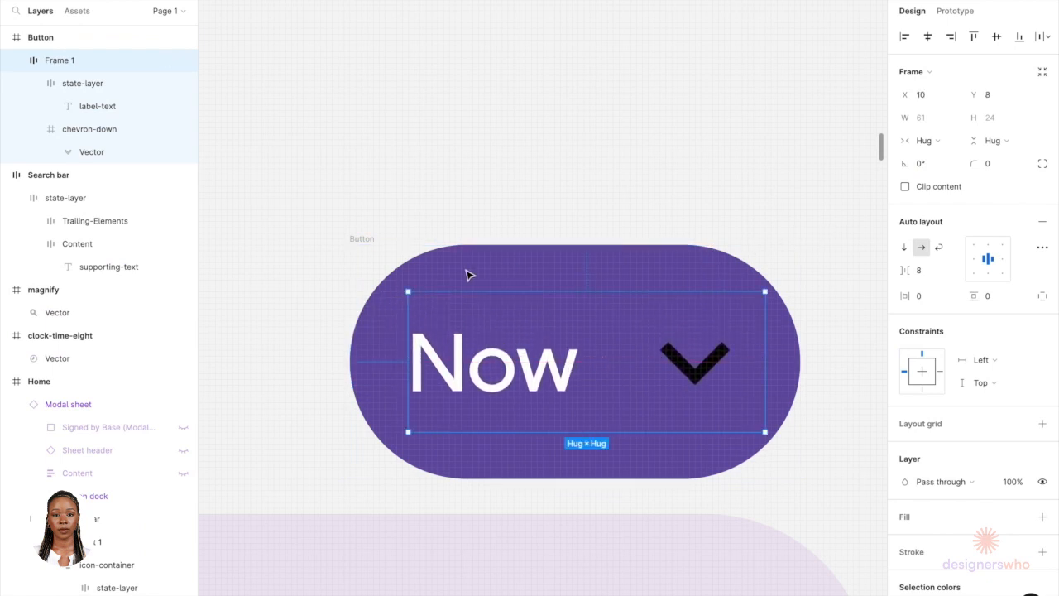
pyautogui.click(348, 235)
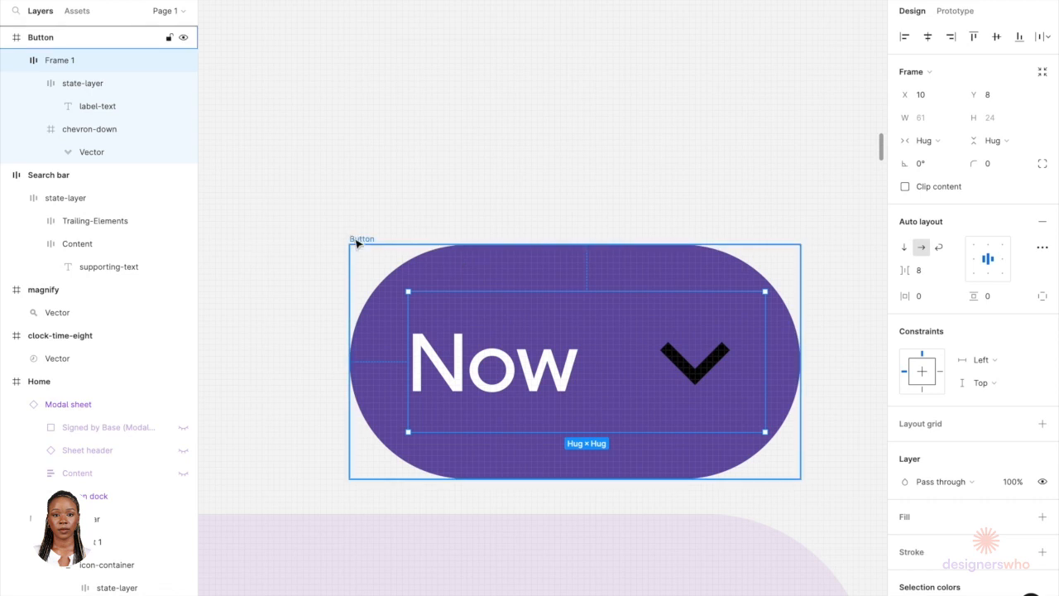
pyautogui.click(928, 37)
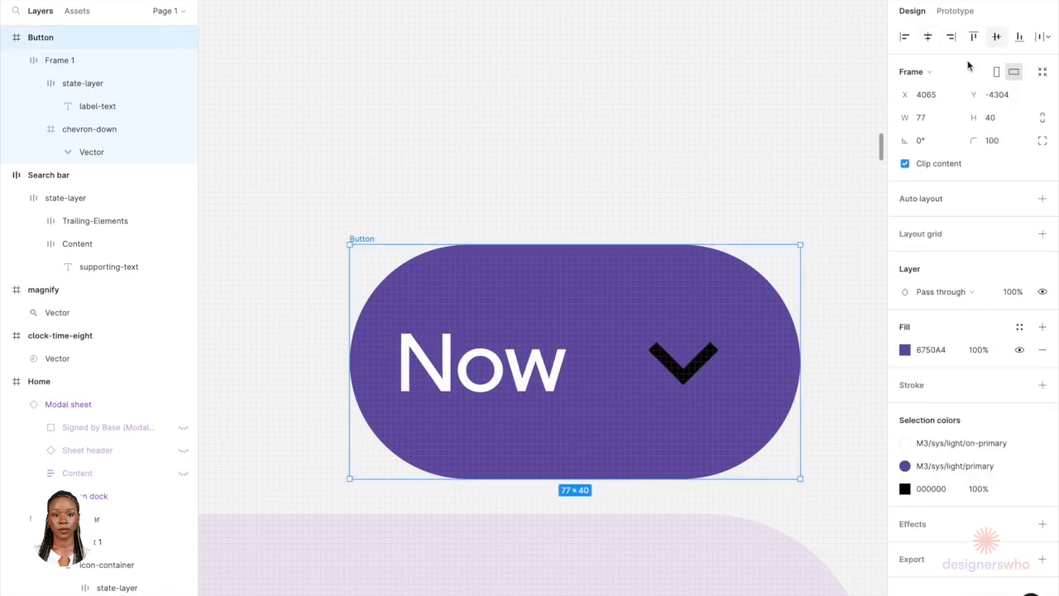
# Step: Cut the clock-time-eight icon out of the Home frame
pyautogui.click(736, 342)
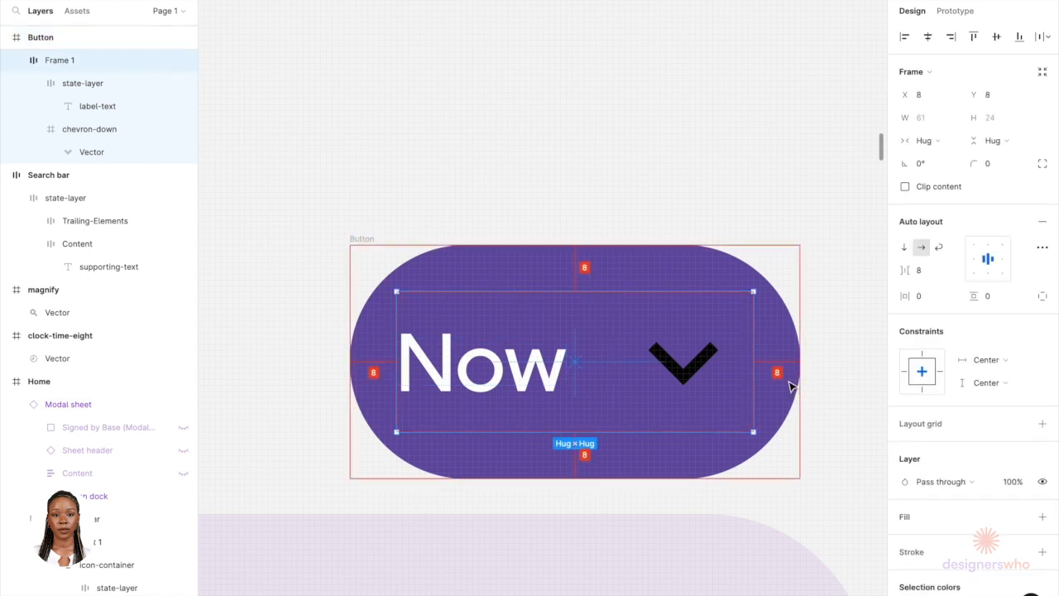
pyautogui.scroll(-10, 788, 386)
pyautogui.scroll(-5, 778, 392)
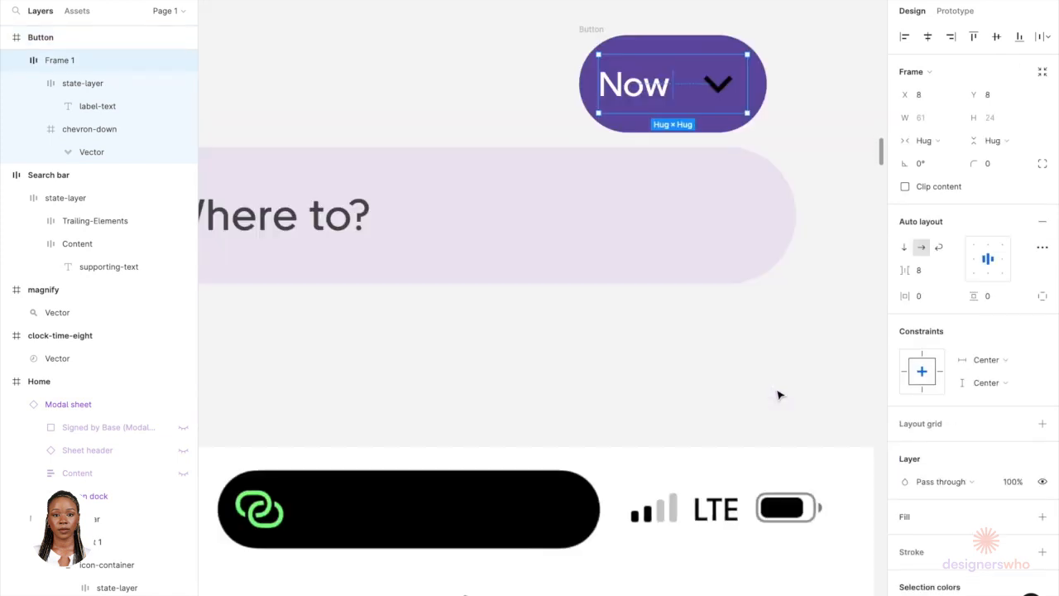
pyautogui.scroll(5, 777, 395)
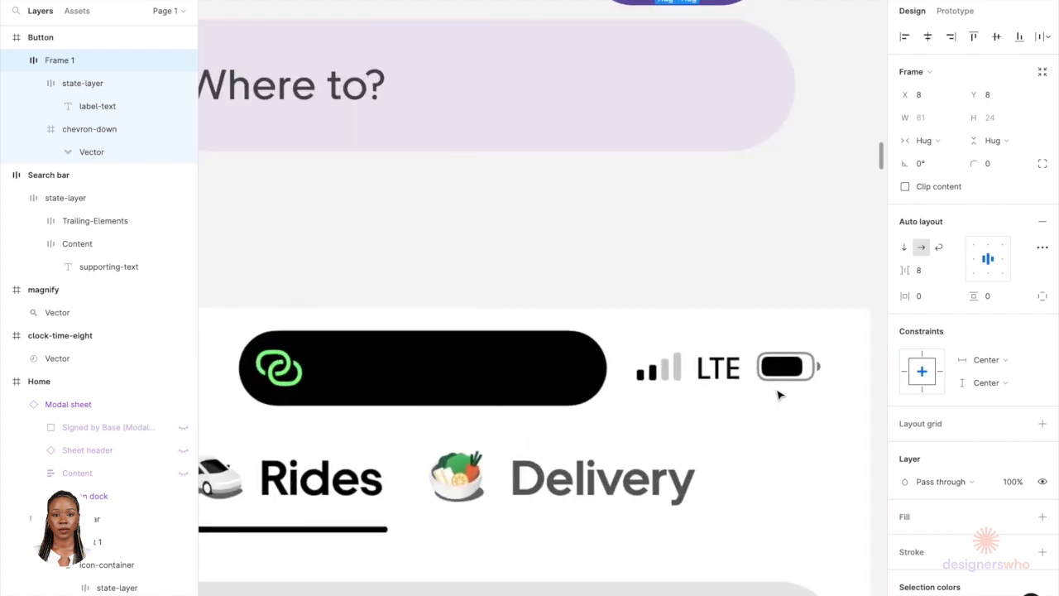
pyautogui.scroll(-3, 772, 378)
pyautogui.scroll(-5, 740, 534)
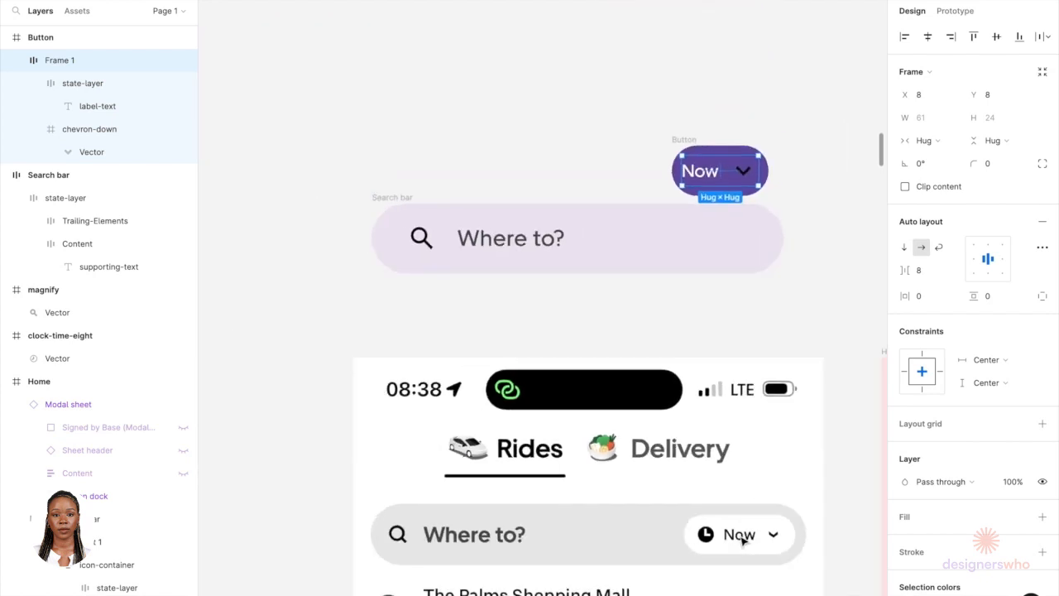
pyautogui.hscroll(5, 742, 480)
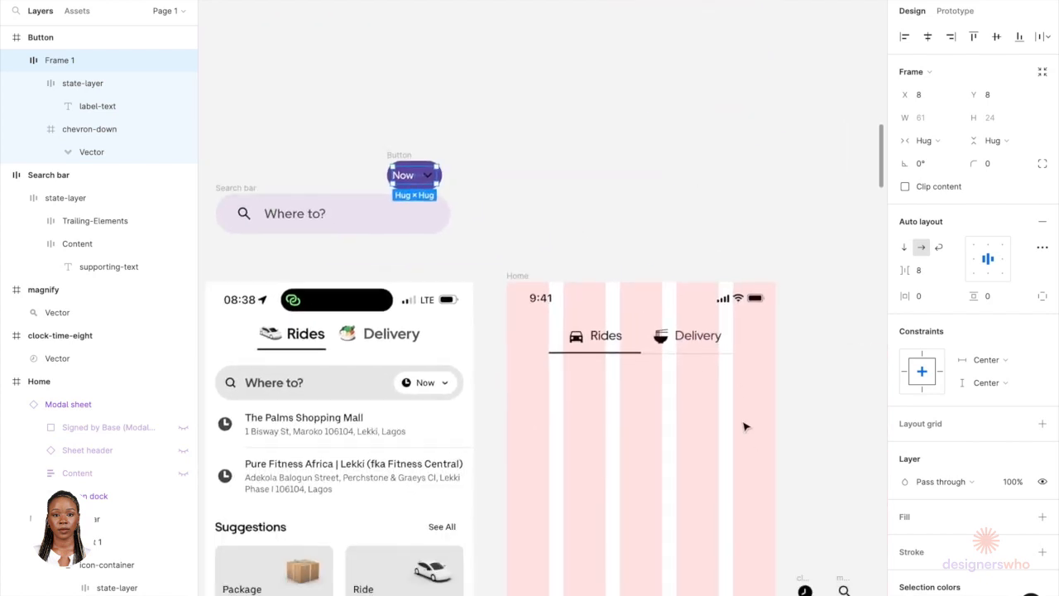
pyautogui.click(802, 586)
pyautogui.hscroll(1, 800, 577)
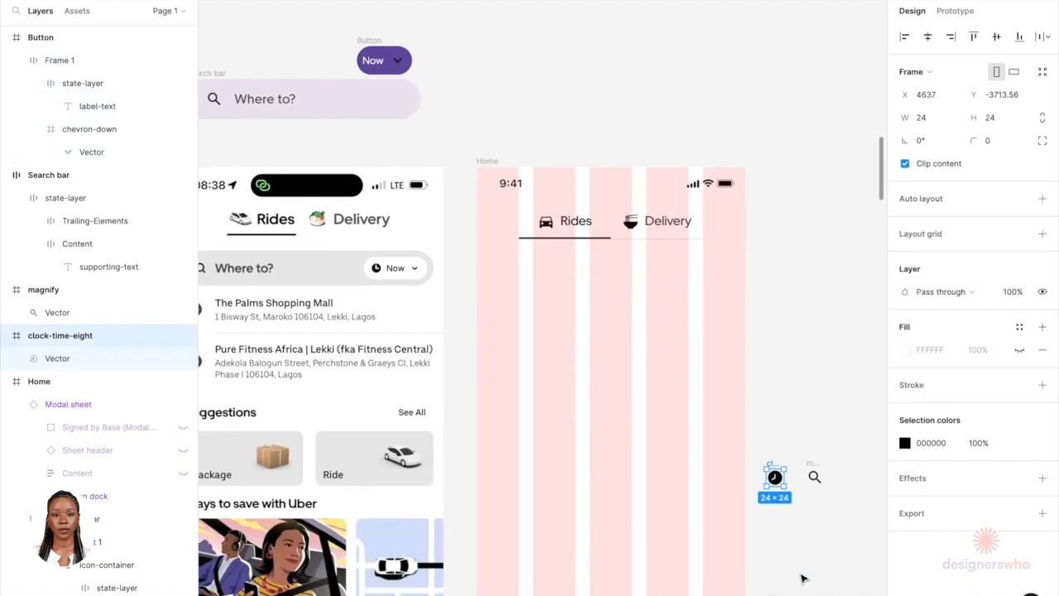
pyautogui.press('Delete')
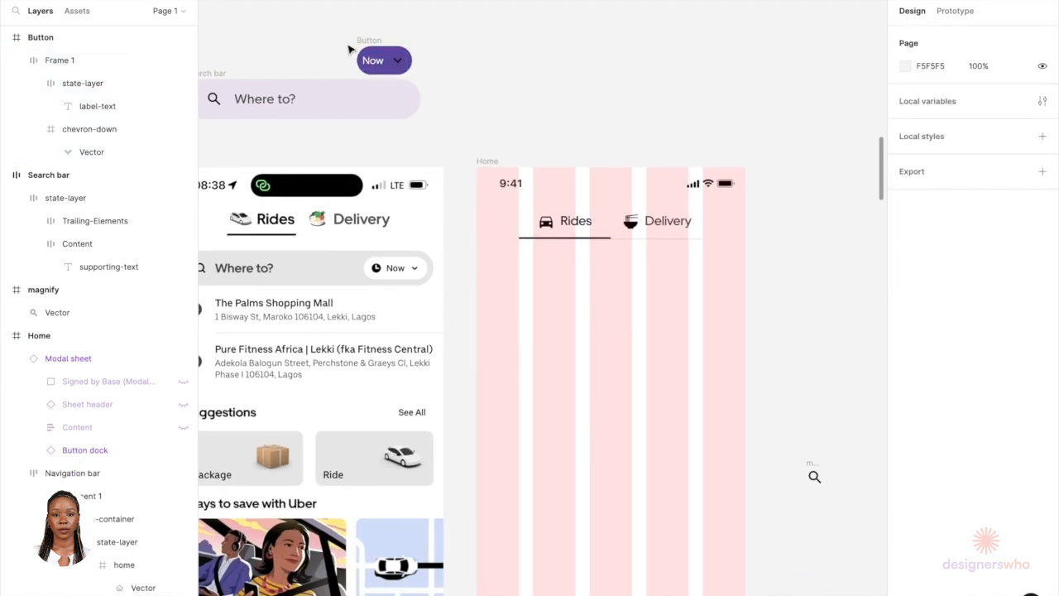
# Step: Paste the clock icon into the Now button's label-and-chevron frame and move it before the label
pyautogui.scroll(5, 364, 59)
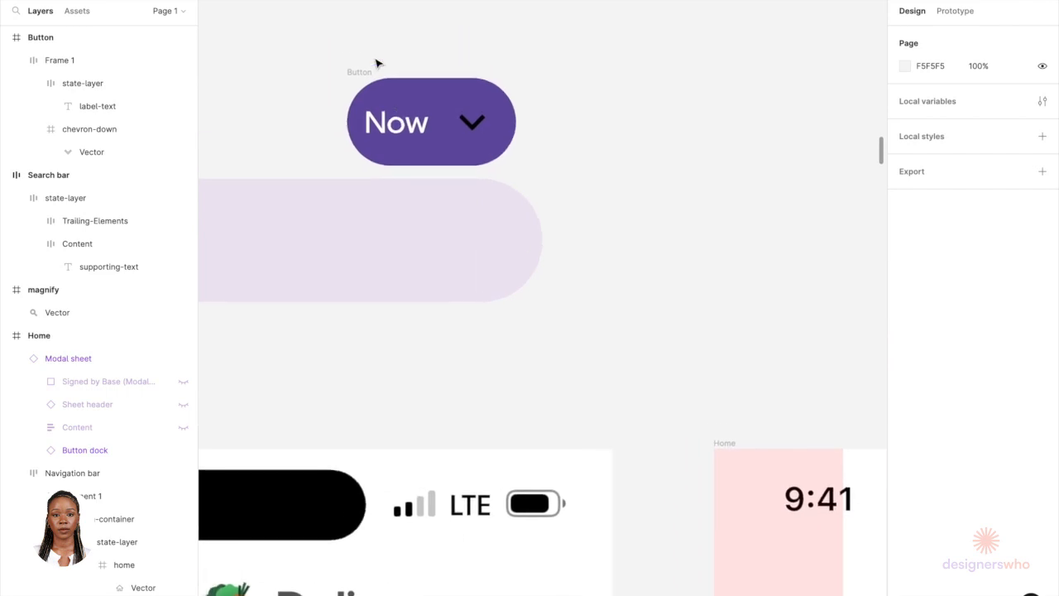
pyautogui.scroll(4, 378, 94)
pyautogui.click(459, 215)
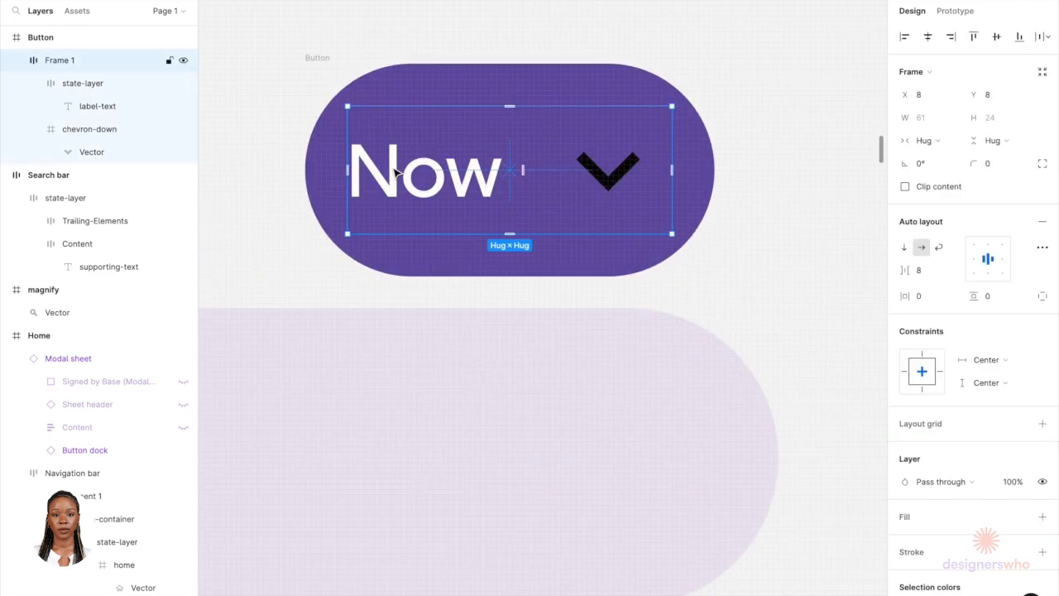
pyautogui.hotkey('ctrl', 'z')
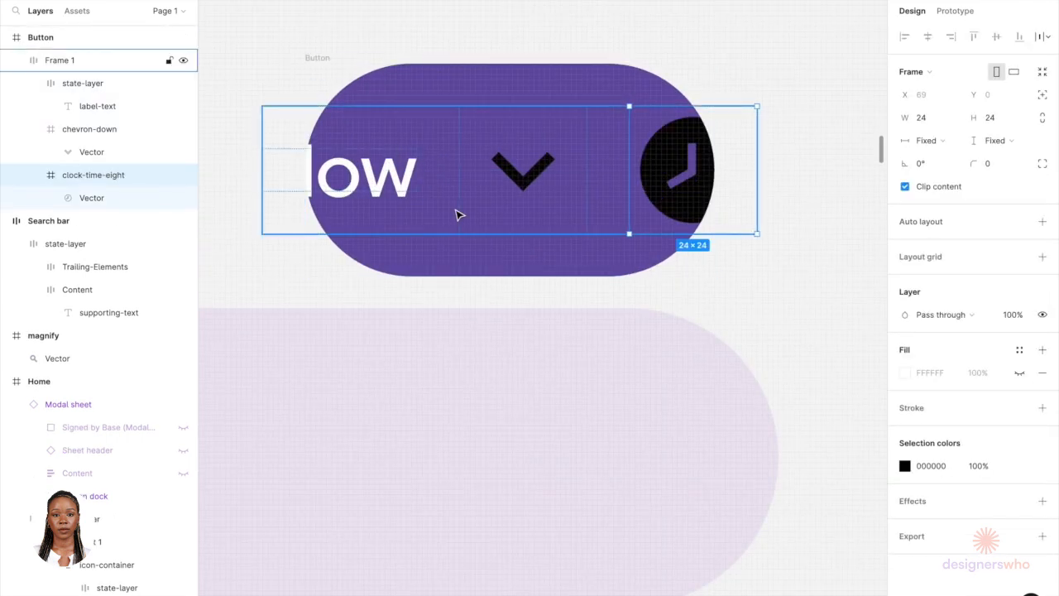
pyautogui.press('Left')
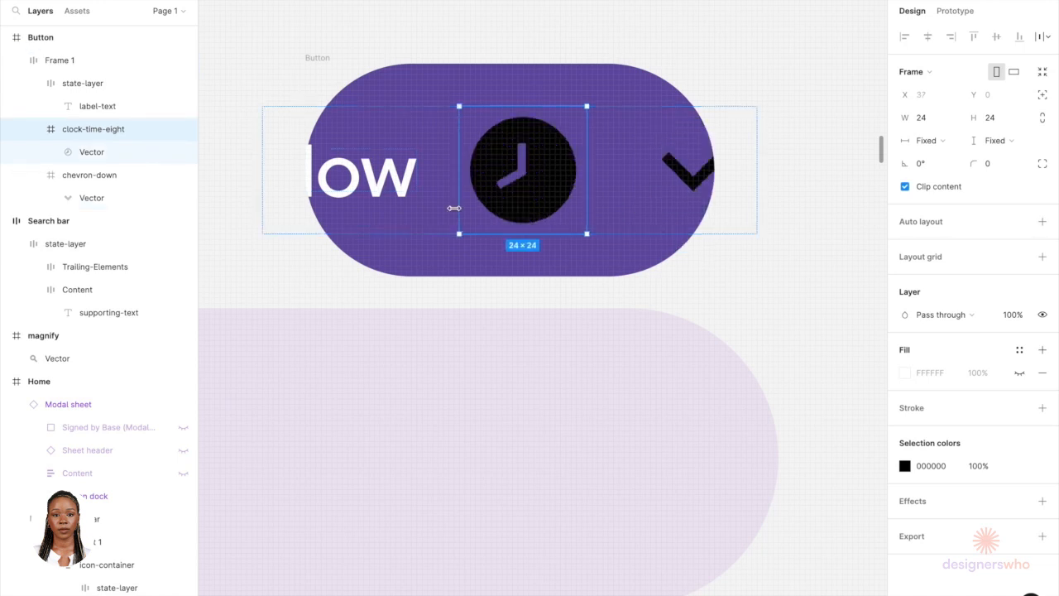
pyautogui.press('Left')
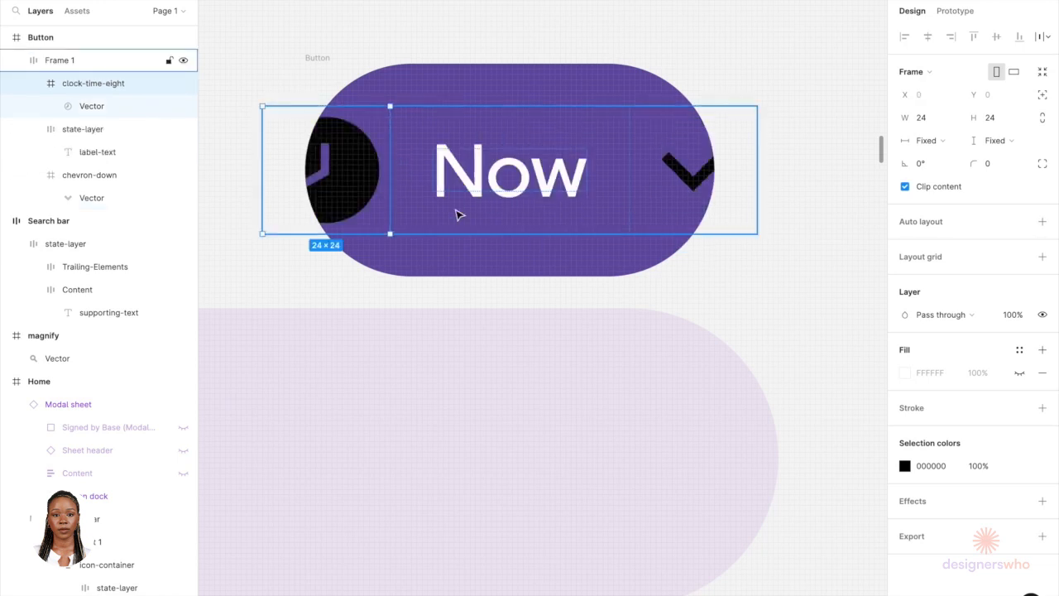
# Step: Widen the Now button from its left edge to about 106 px
pyautogui.click(322, 64)
pyautogui.scroll(-5, 322, 64)
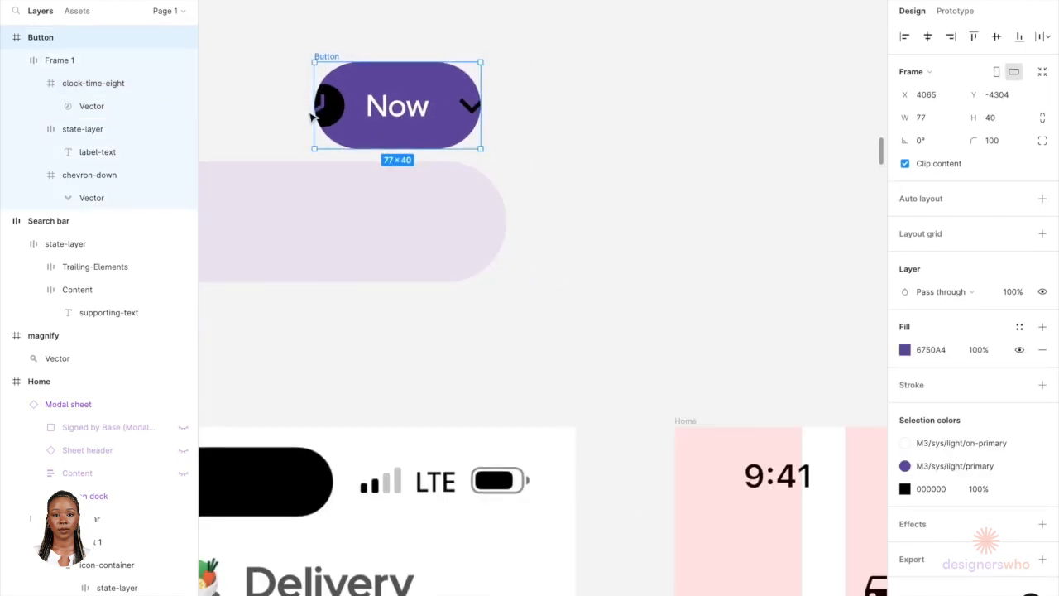
pyautogui.moveTo(283, 123); pyautogui.dragTo(251, 122)
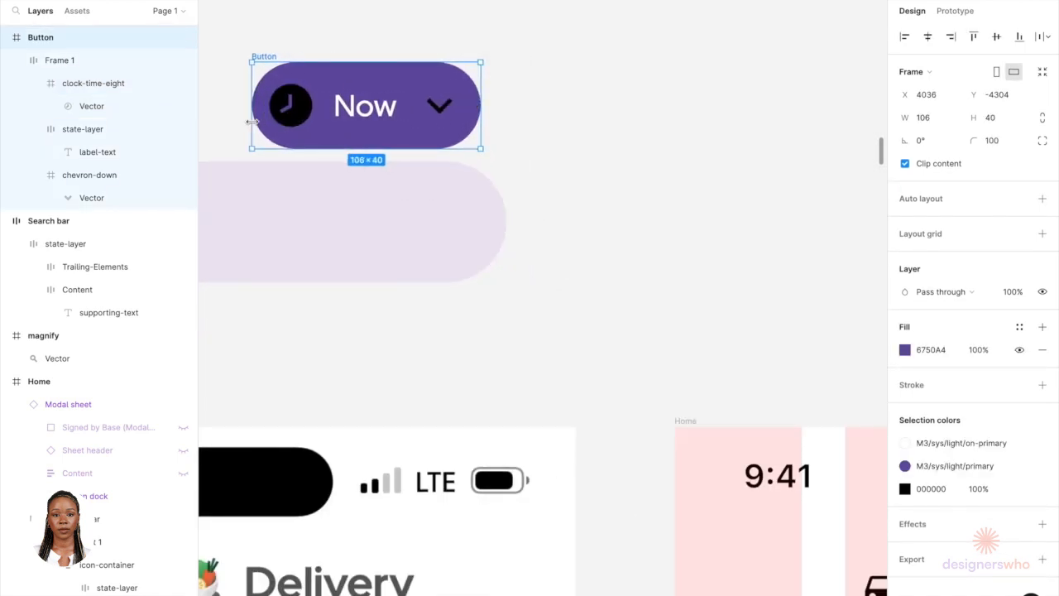
pyautogui.scroll(5, 251, 122)
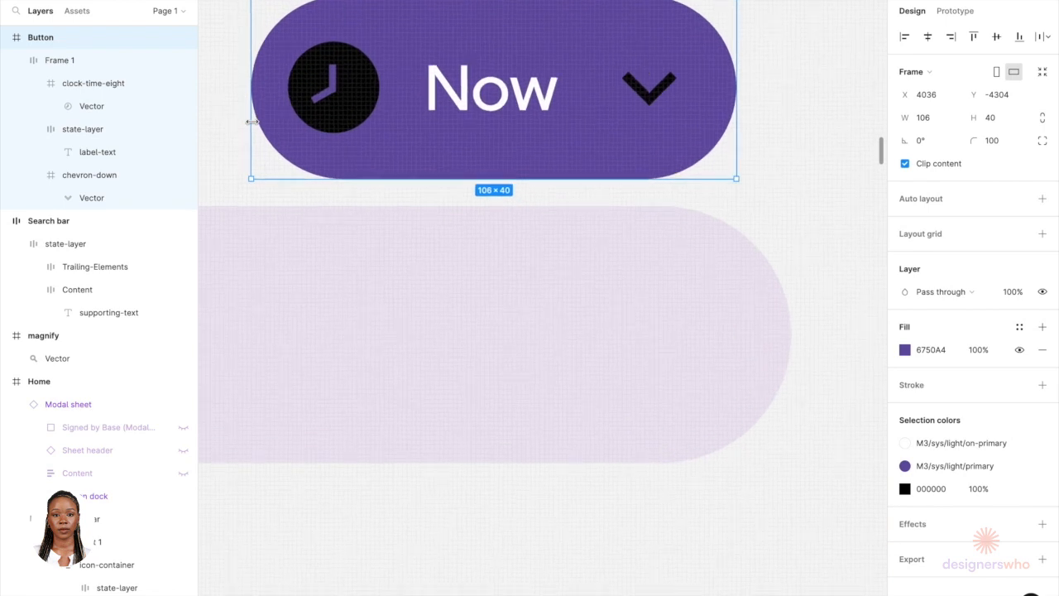
# Step: Set the Now button's width to 109
pyautogui.click(313, 140)
pyautogui.press('alt')
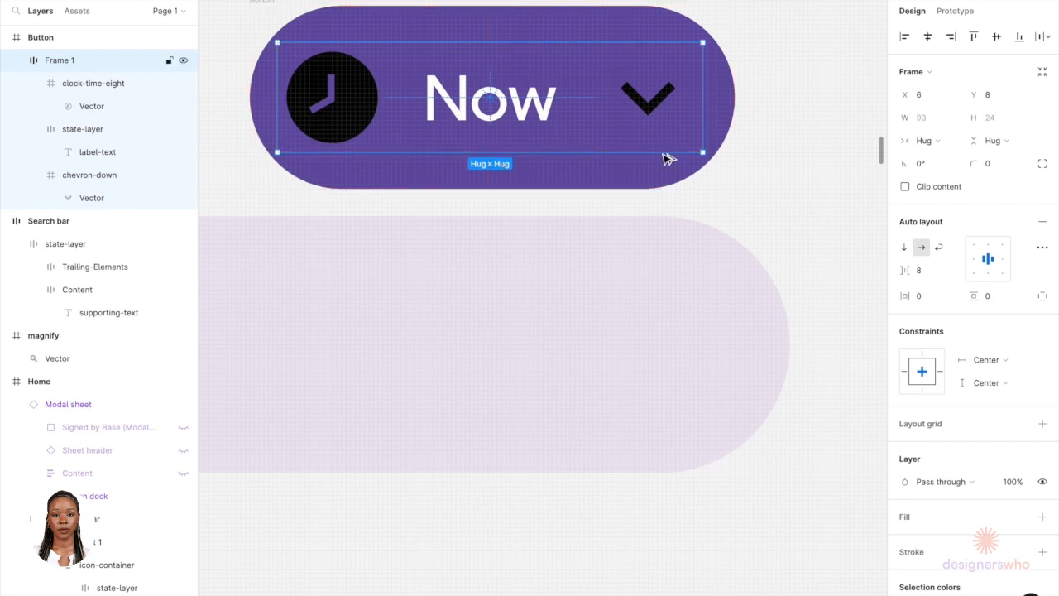
pyautogui.click(729, 126)
pyautogui.scroll(4, 503, 160)
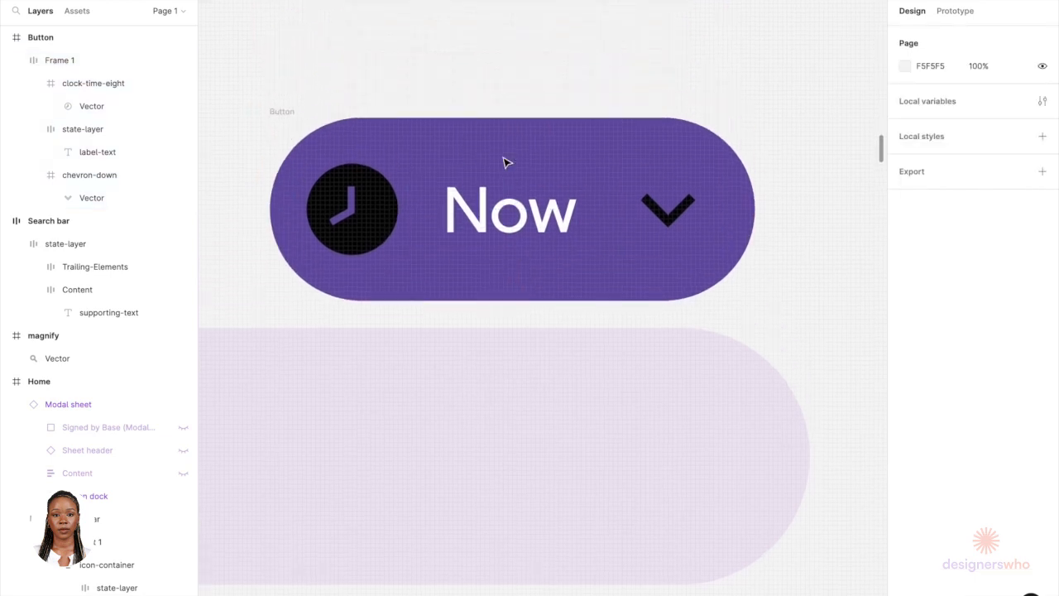
pyautogui.click(297, 140)
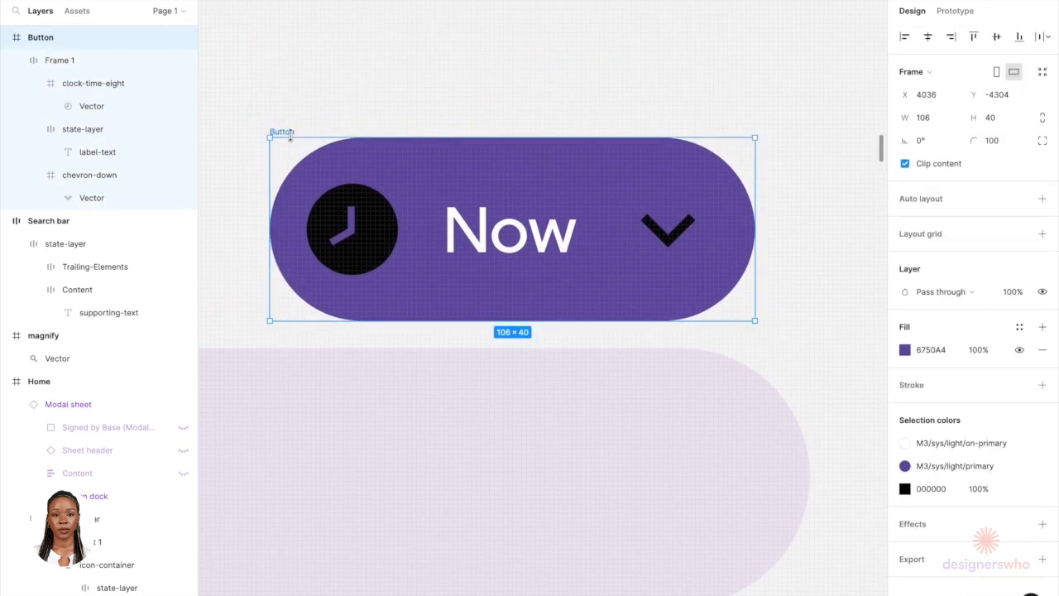
pyautogui.click(945, 121)
pyautogui.press('Up')
pyautogui.press('Up')
pyautogui.press('Up')
# Step: Compare the button's inner padding with the Now button in the reference screenshot
pyautogui.click(707, 254)
pyautogui.press('alt')
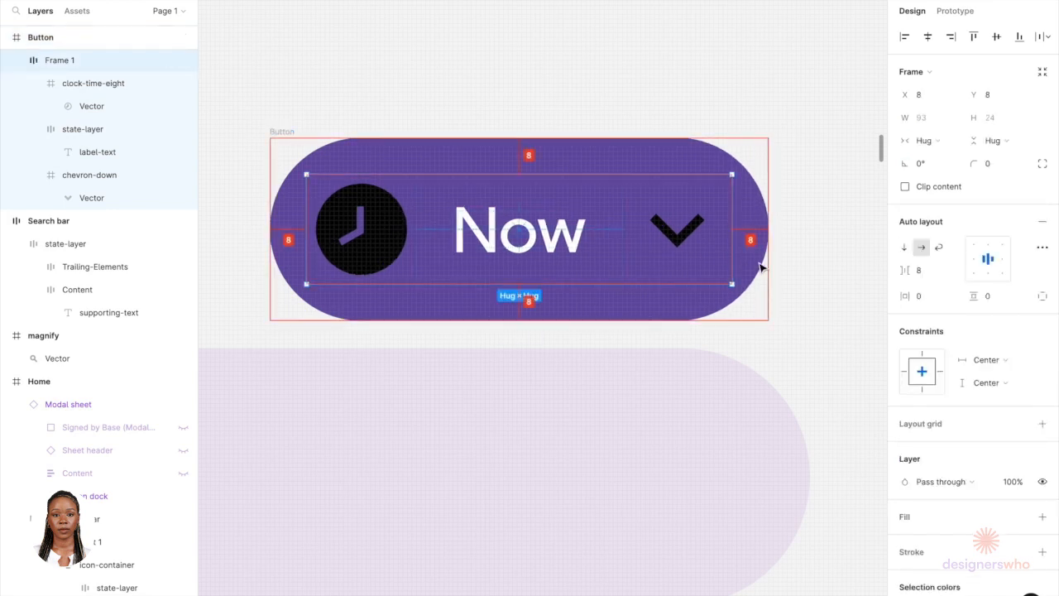
pyautogui.scroll(-5, 761, 267)
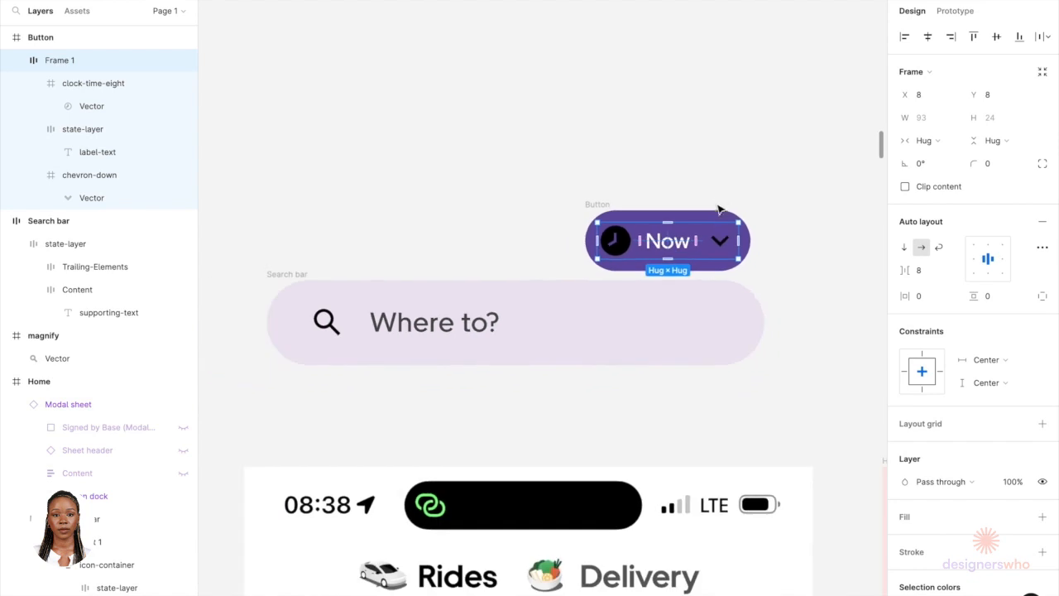
pyautogui.scroll(-3, 720, 213)
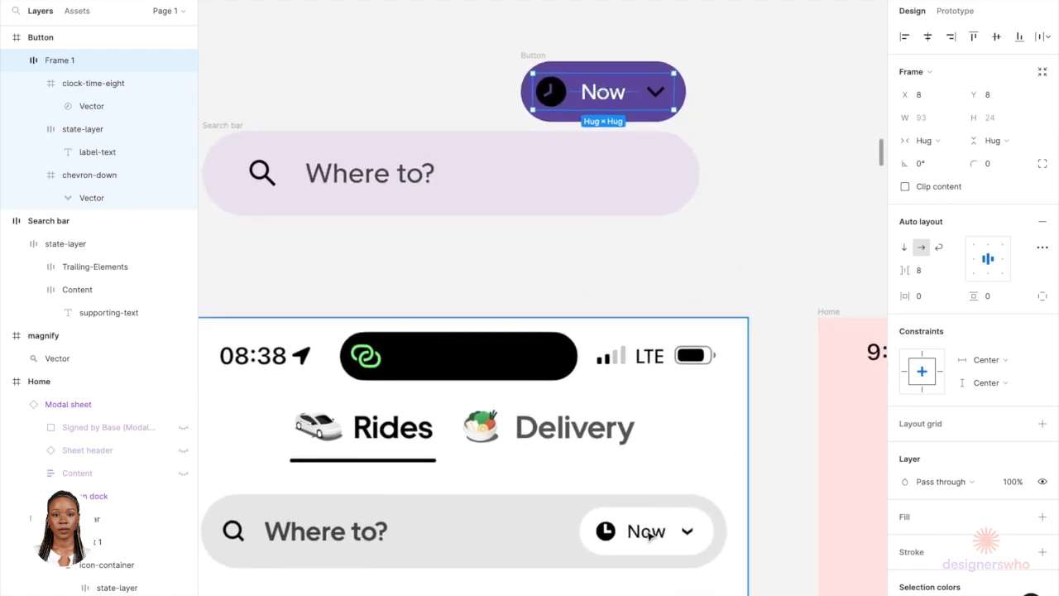
pyautogui.click(680, 534)
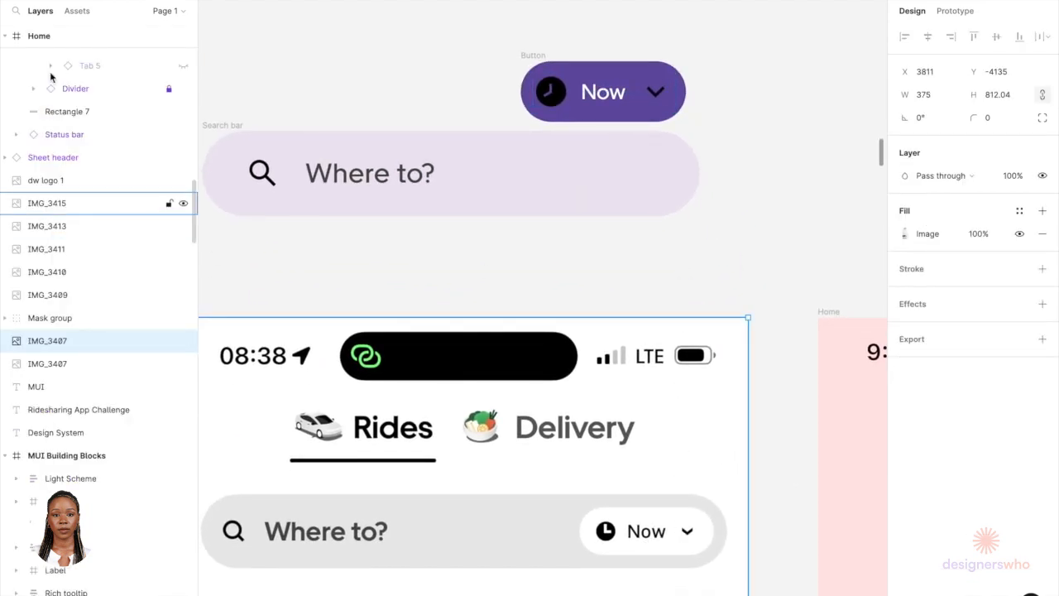
# Step: Change the Now button's fill to white FFFFFF
pyautogui.click(530, 56)
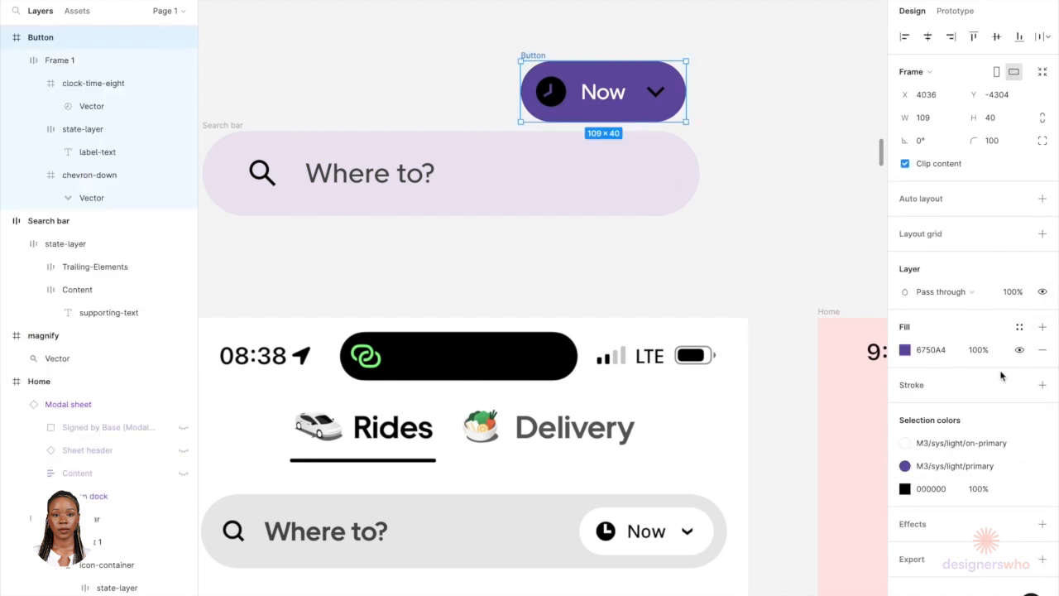
pyautogui.click(905, 350)
pyautogui.click(735, 461)
pyautogui.click(687, 522)
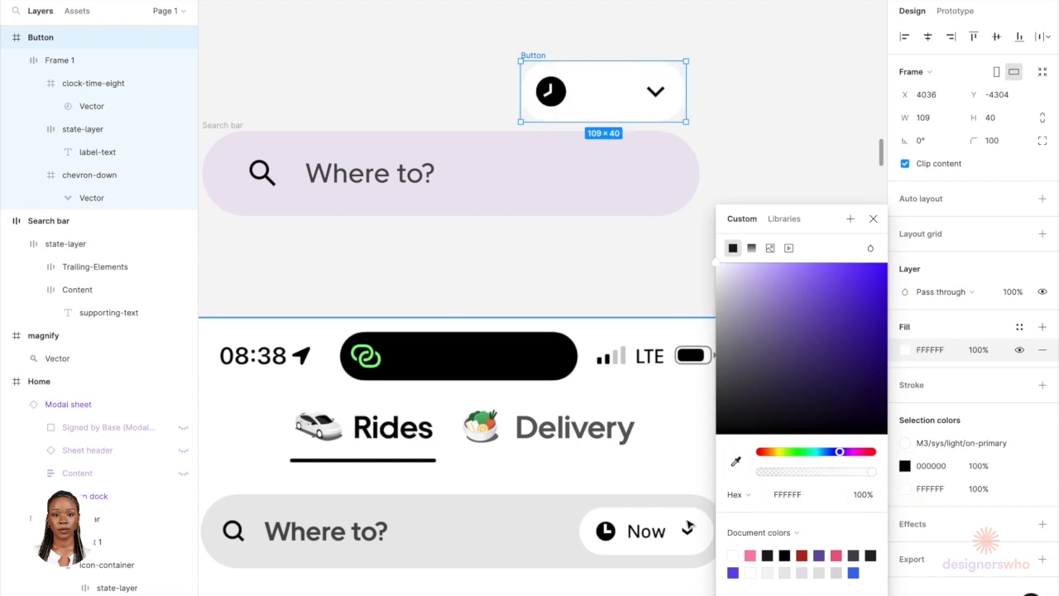
pyautogui.click(736, 460)
pyautogui.click(680, 517)
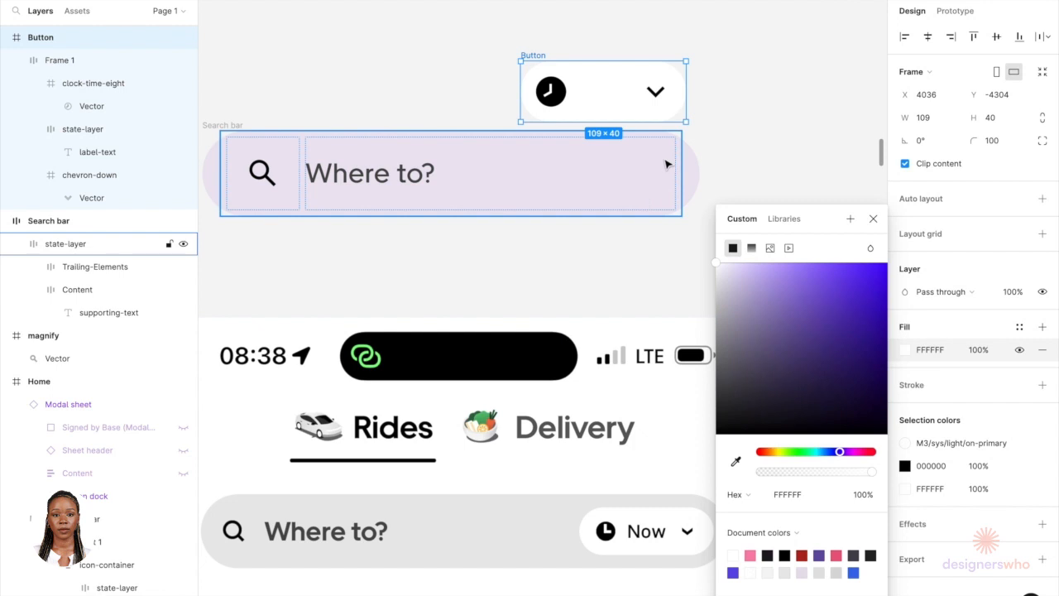
# Step: Recolor the white label color inside the label-and-chevron frame to black 000000
pyautogui.click(622, 97)
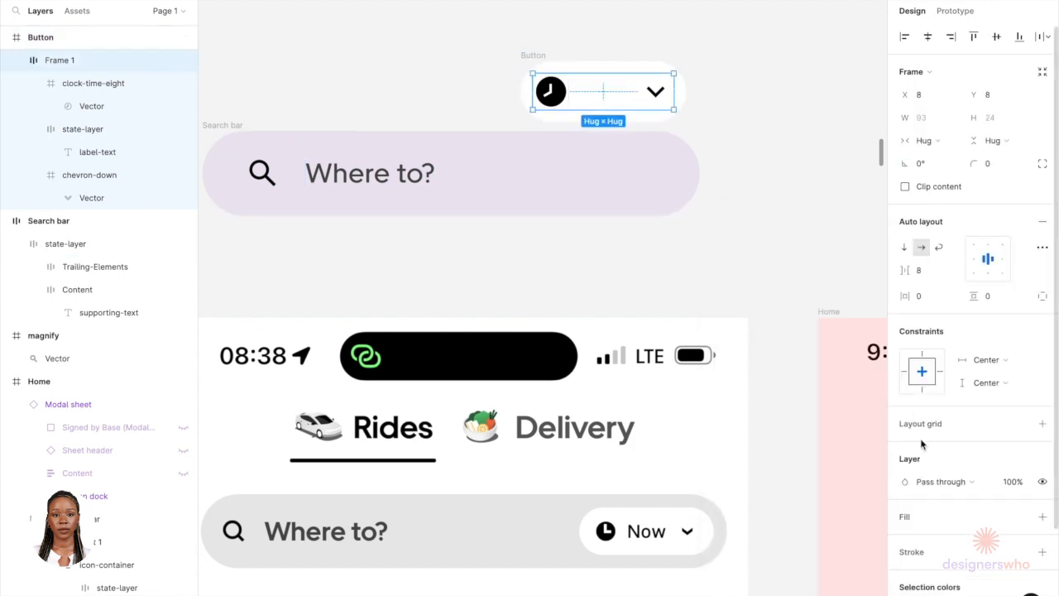
pyautogui.scroll(-3, 924, 563)
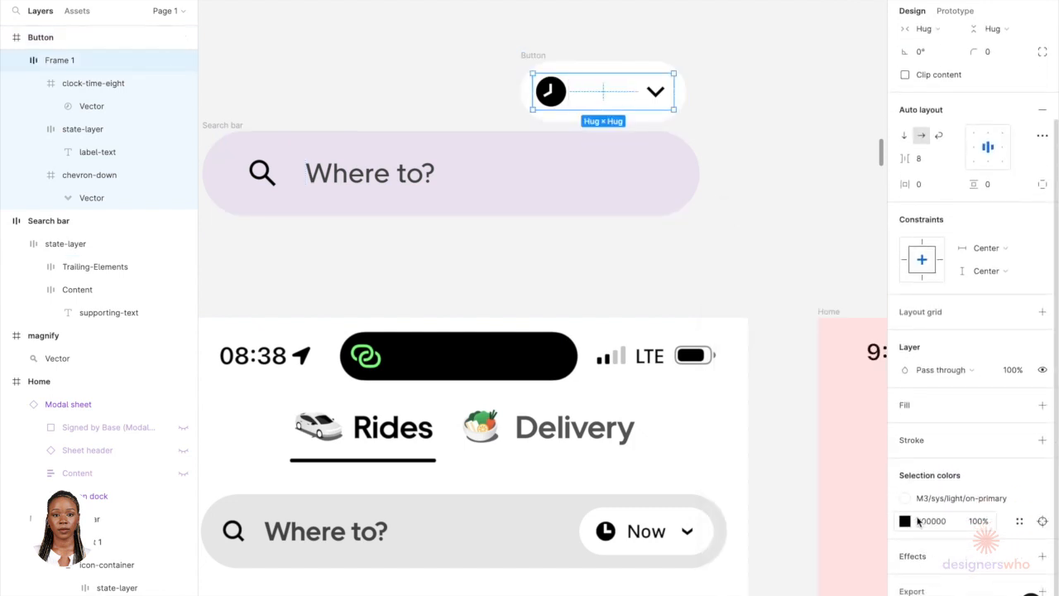
pyautogui.click(1020, 498)
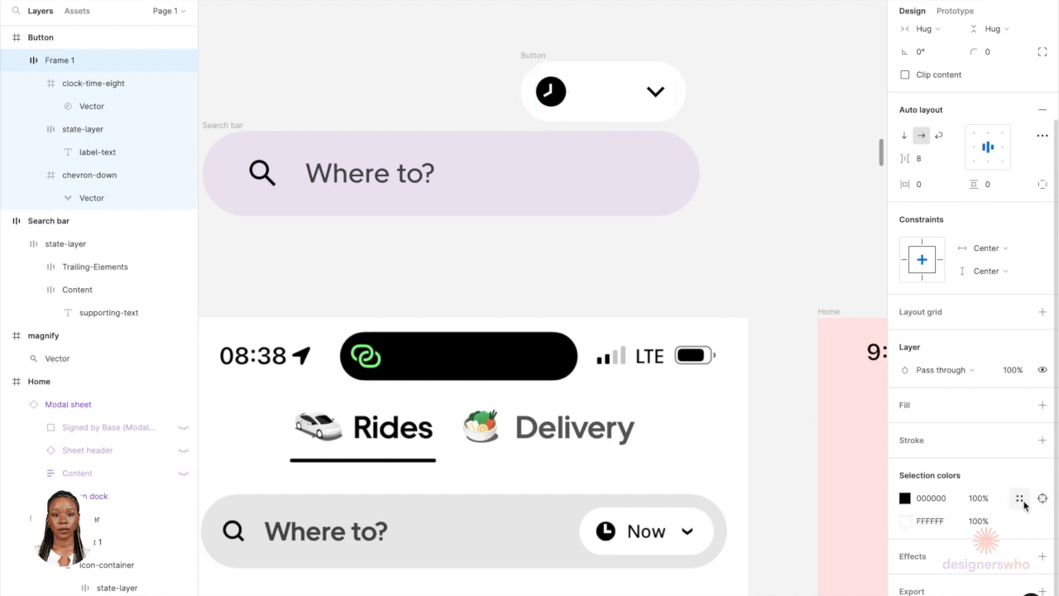
pyautogui.click(905, 521)
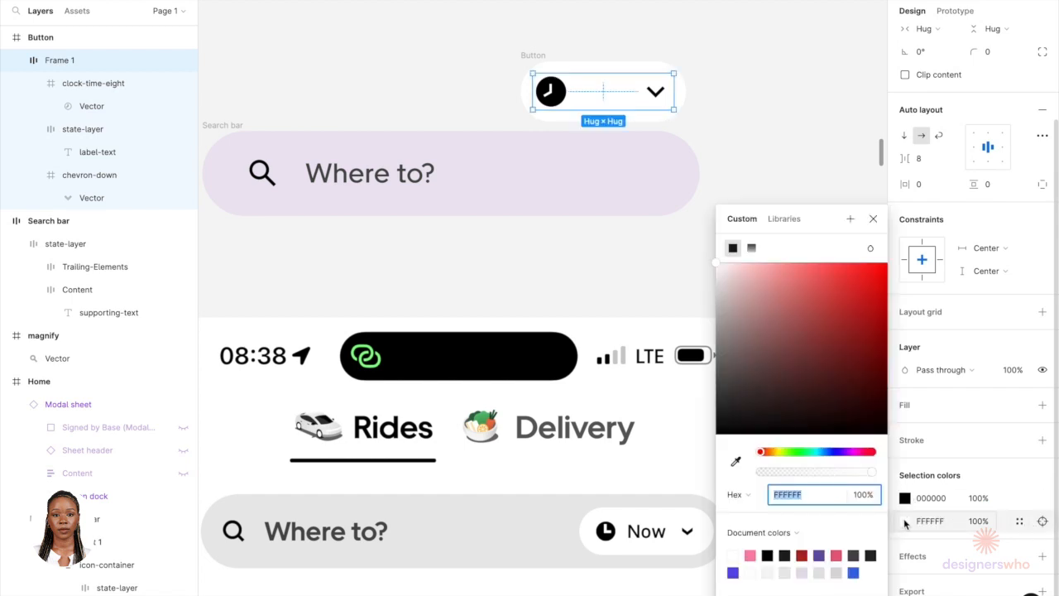
pyautogui.click(768, 553)
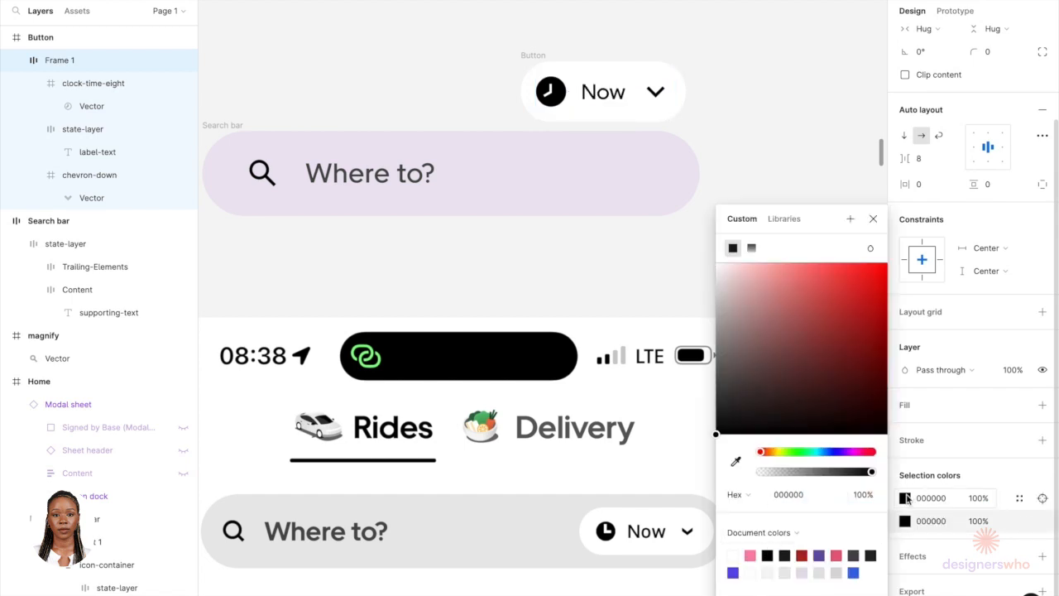
pyautogui.click(732, 97)
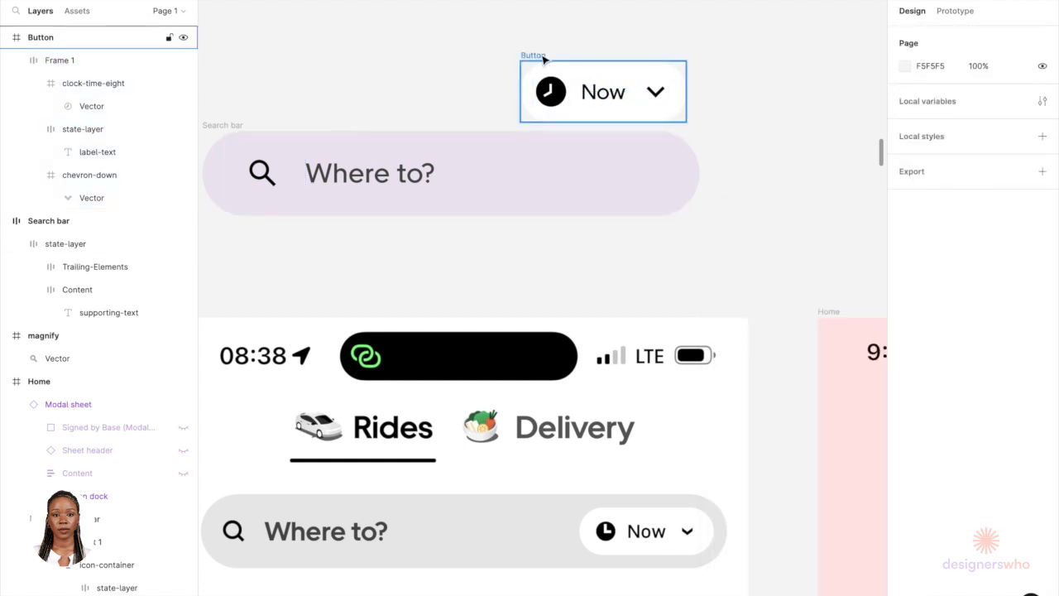
pyautogui.click(532, 55)
pyautogui.press('Delete')
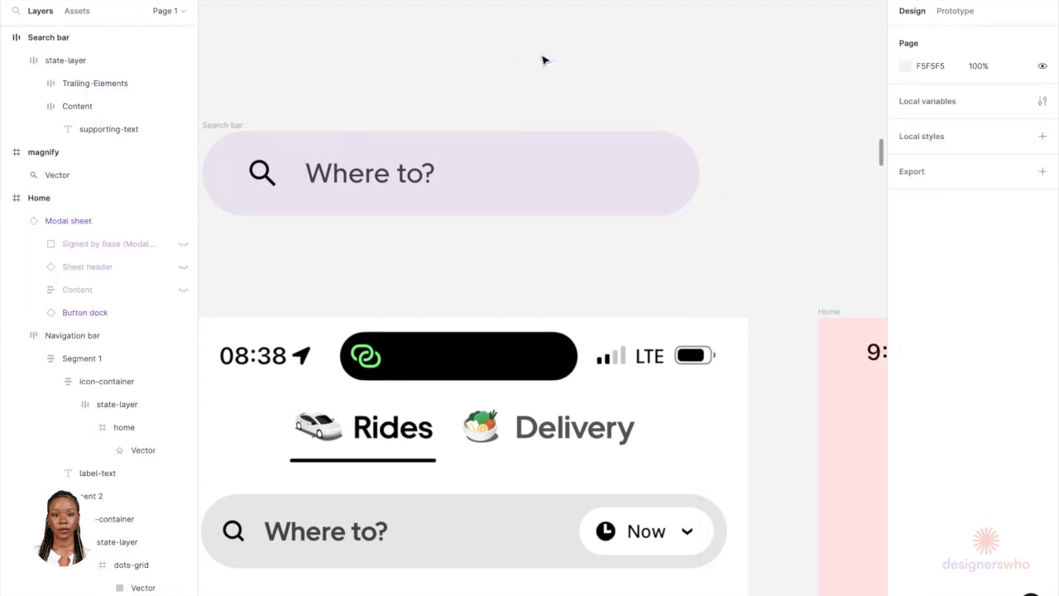
pyautogui.press('super+z')
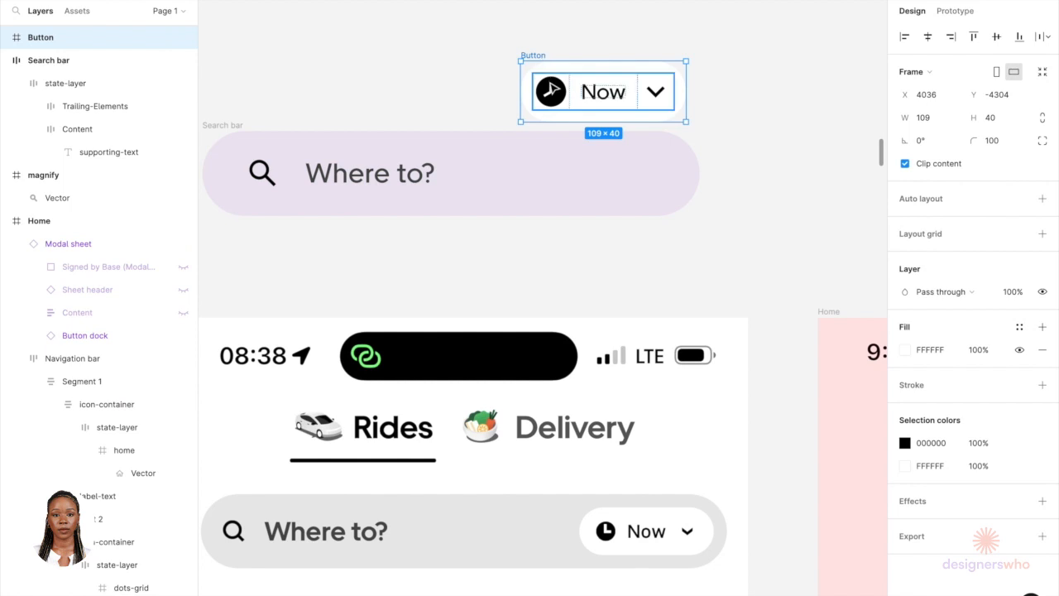
# Step: Try making the Now button a component renamed Pill, then undo those changes
pyautogui.rightClick(549, 86)
pyautogui.click(591, 403)
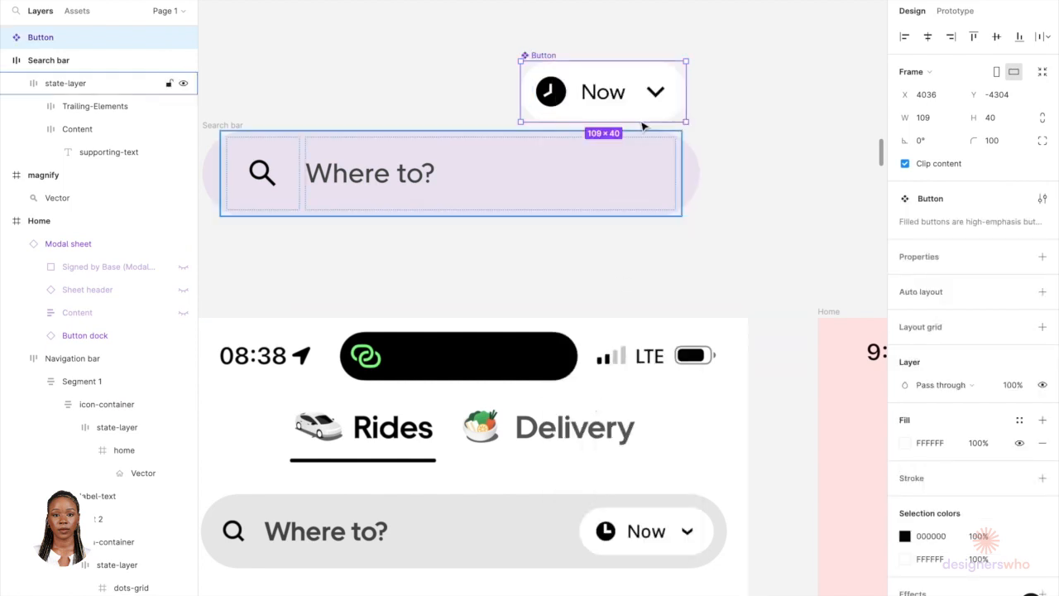
pyautogui.doubleClick(539, 54)
pyautogui.write('Pil')
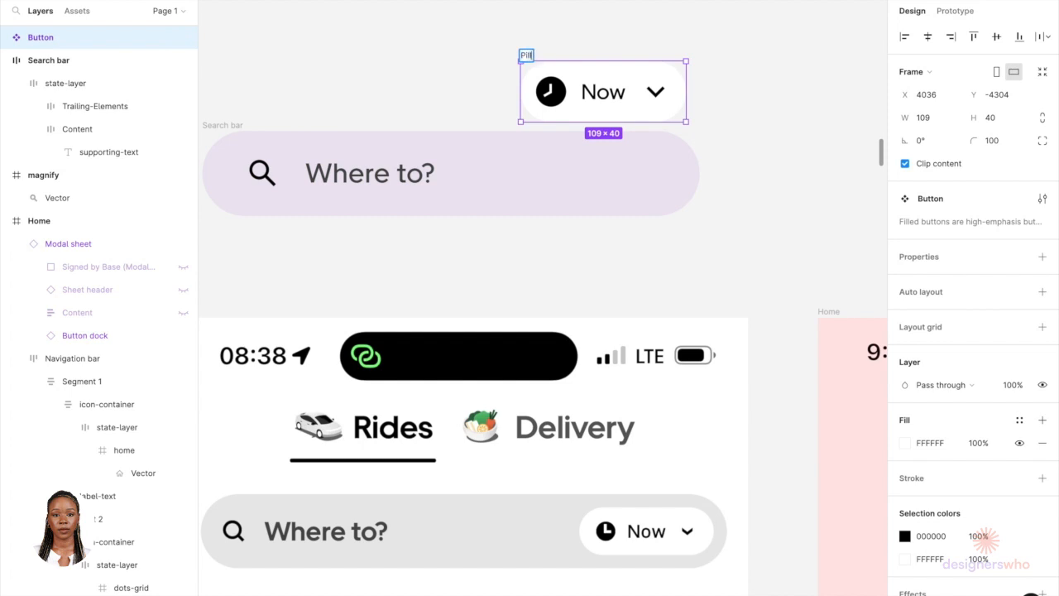
pyautogui.press('Return')
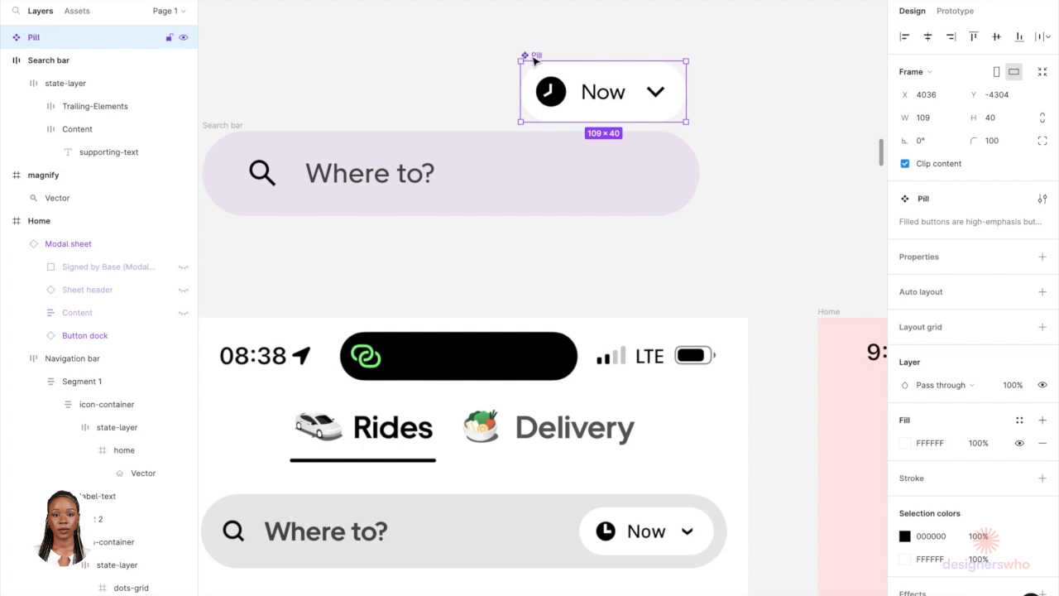
pyautogui.press('Delete')
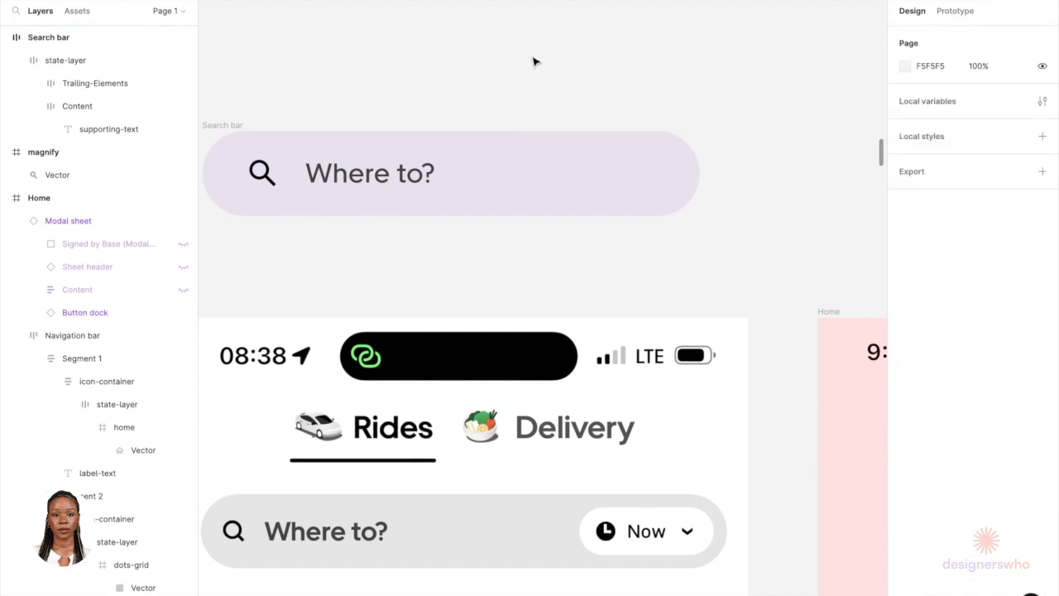
pyautogui.press('super+z')
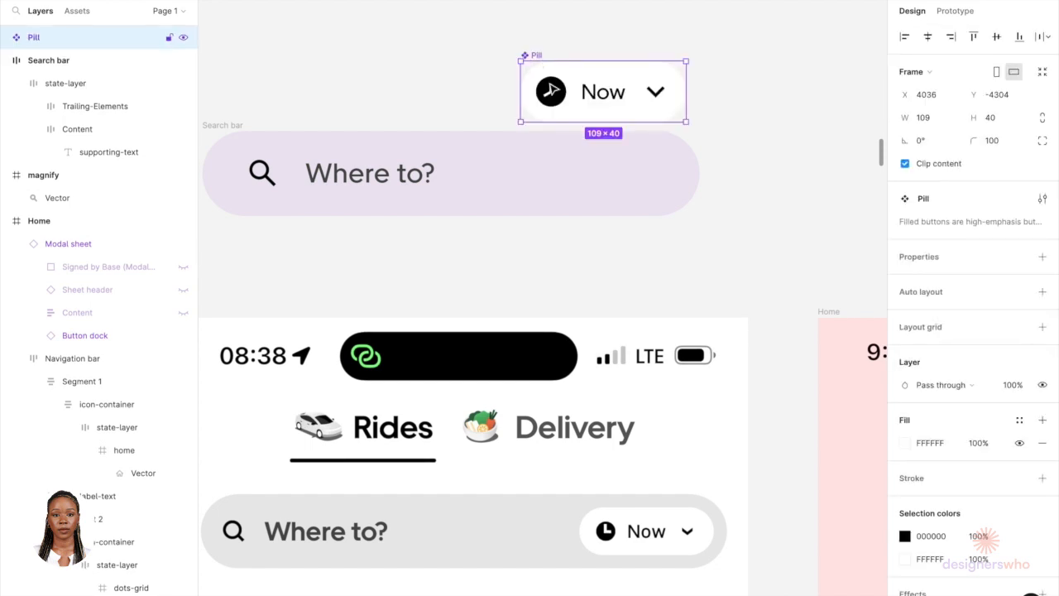
pyautogui.rightClick(551, 81)
pyautogui.moveTo(570, 374)
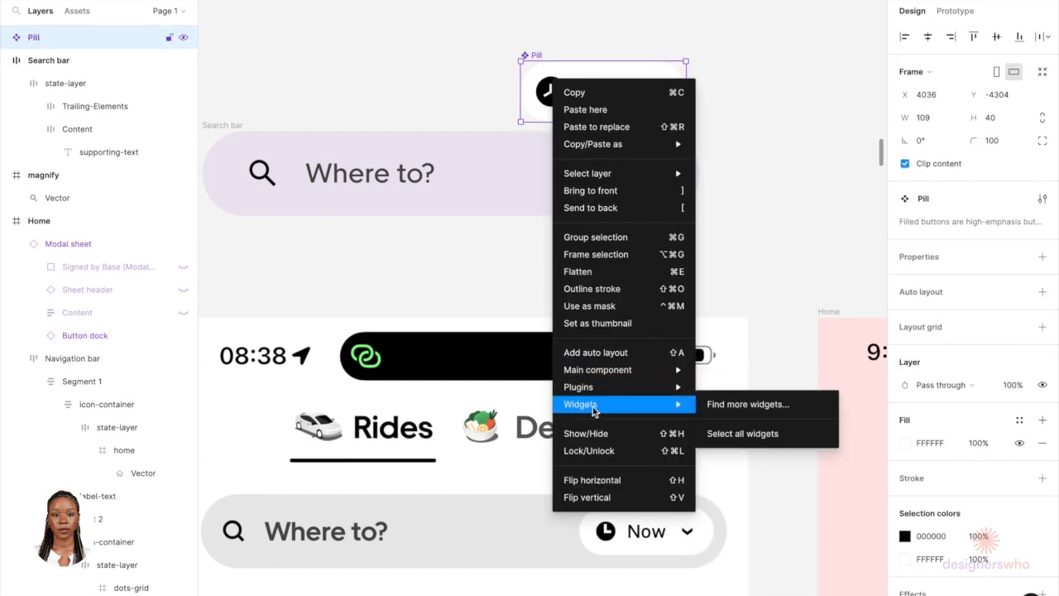
pyautogui.click(777, 223)
pyautogui.press('super+z')
pyautogui.press('super+z')
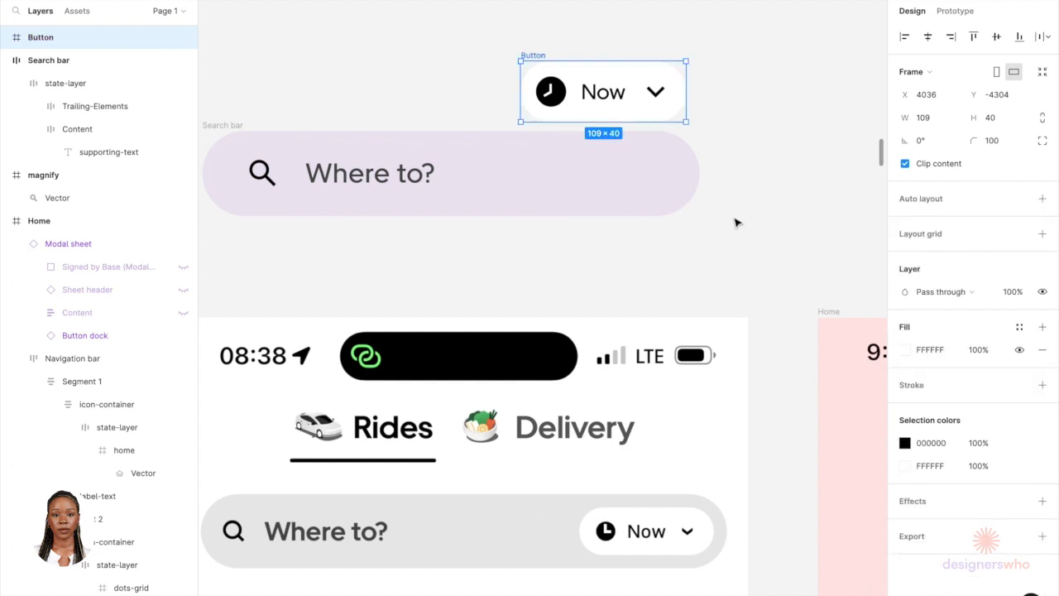
# Step: Convert the Now button frame into a component
pyautogui.click(598, 15)
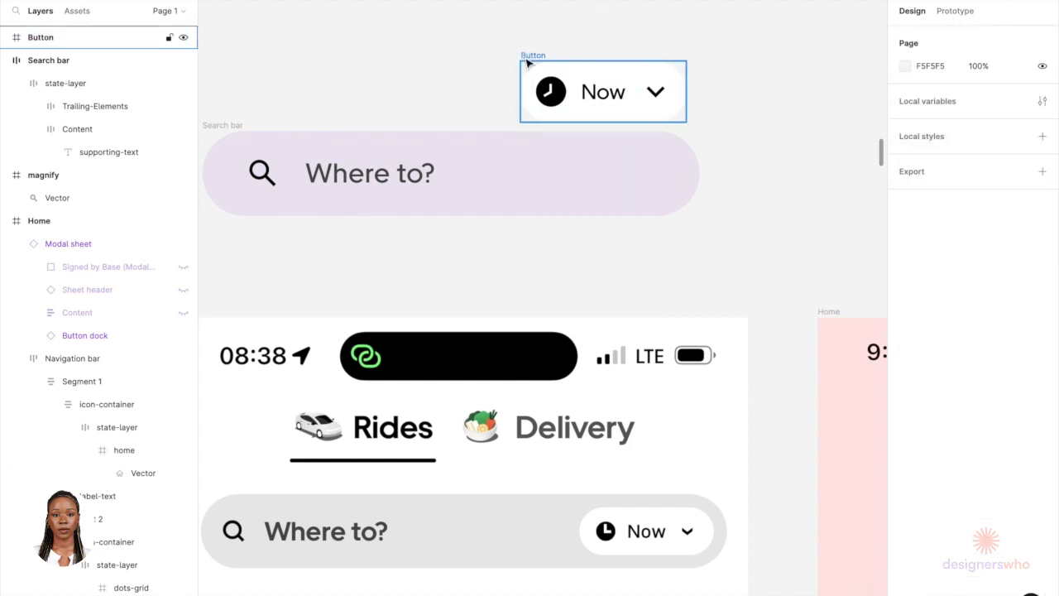
pyautogui.click(525, 60)
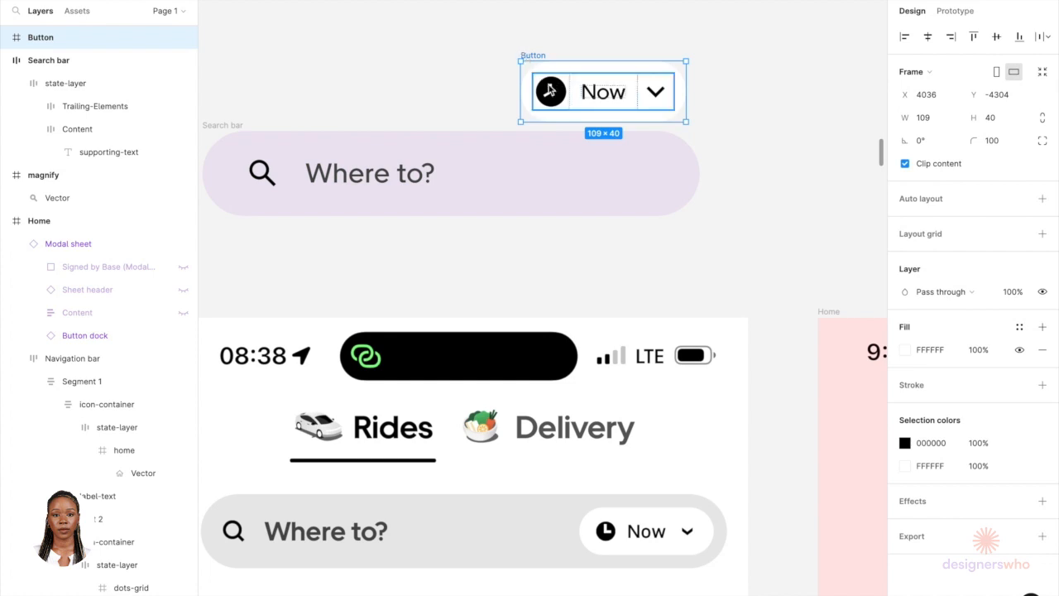
pyautogui.rightClick(549, 89)
pyautogui.click(604, 405)
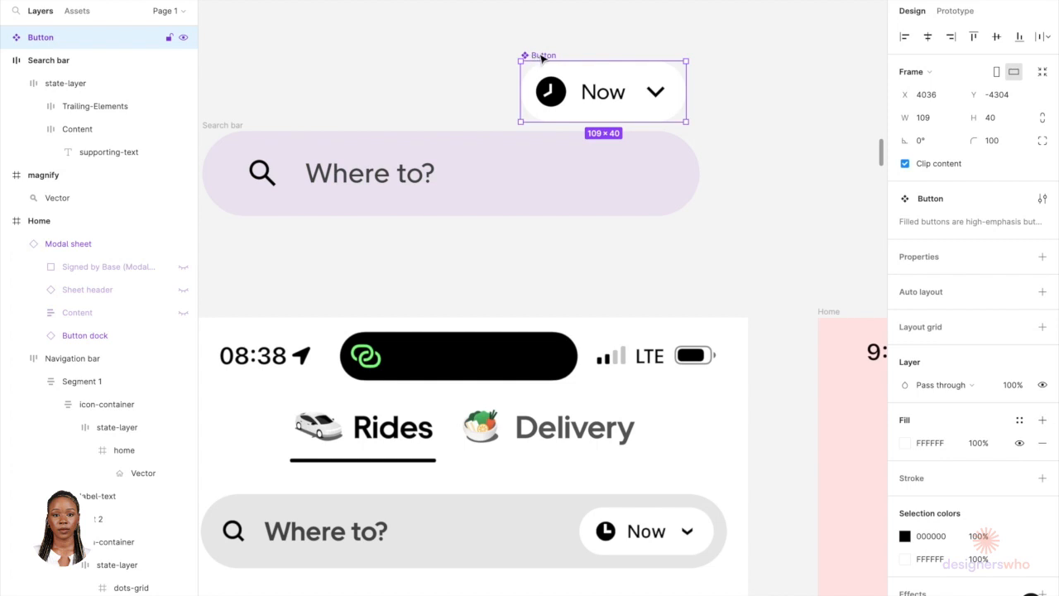
# Step: Move the Now button component into the search bar's state layer, after the Where to? content
pyautogui.press('Delete')
pyautogui.click(516, 170)
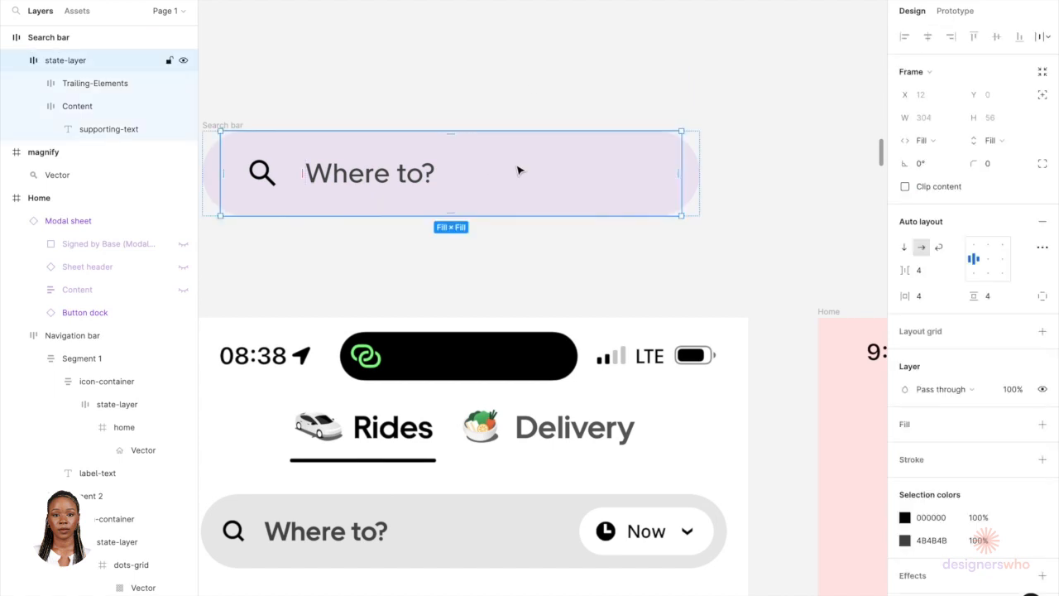
pyautogui.hotkey('ctrl', 'v')
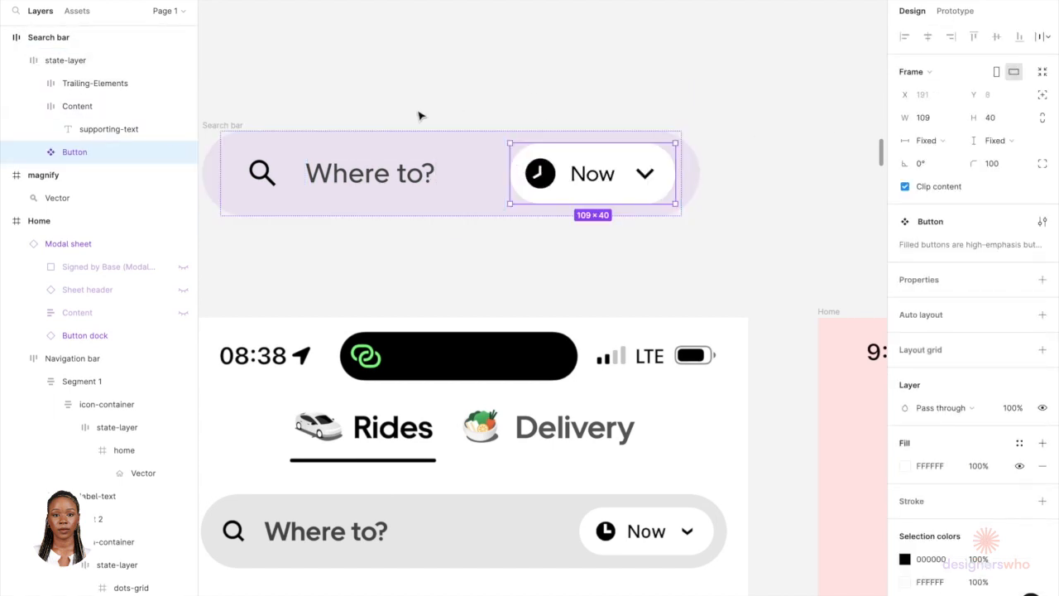
# Step: Sample the grey of the reference search bar, E8E8E8, as the search bar's fill
pyautogui.keyDown('ctrl'); pyautogui.scroll(-2, 420, 113); pyautogui.keyUp('ctrl')
pyautogui.click(281, 124)
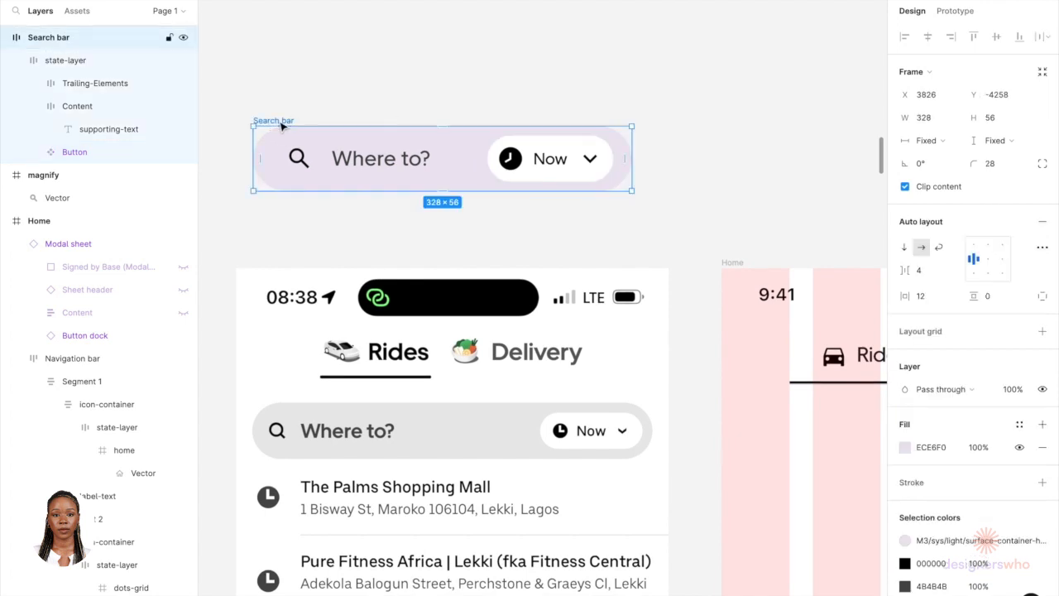
pyautogui.click(906, 446)
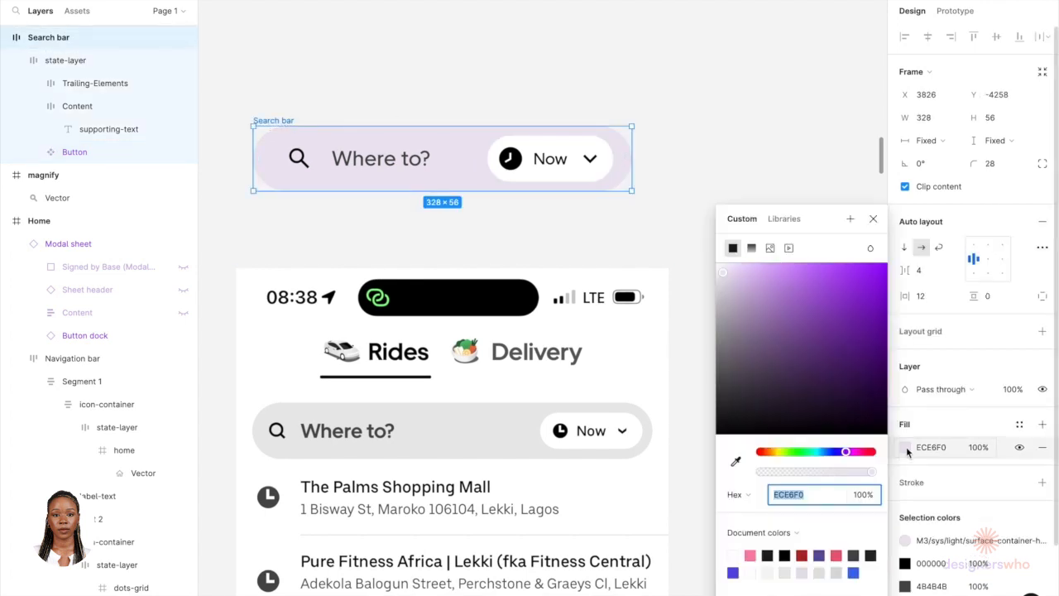
pyautogui.click(733, 460)
pyautogui.click(516, 437)
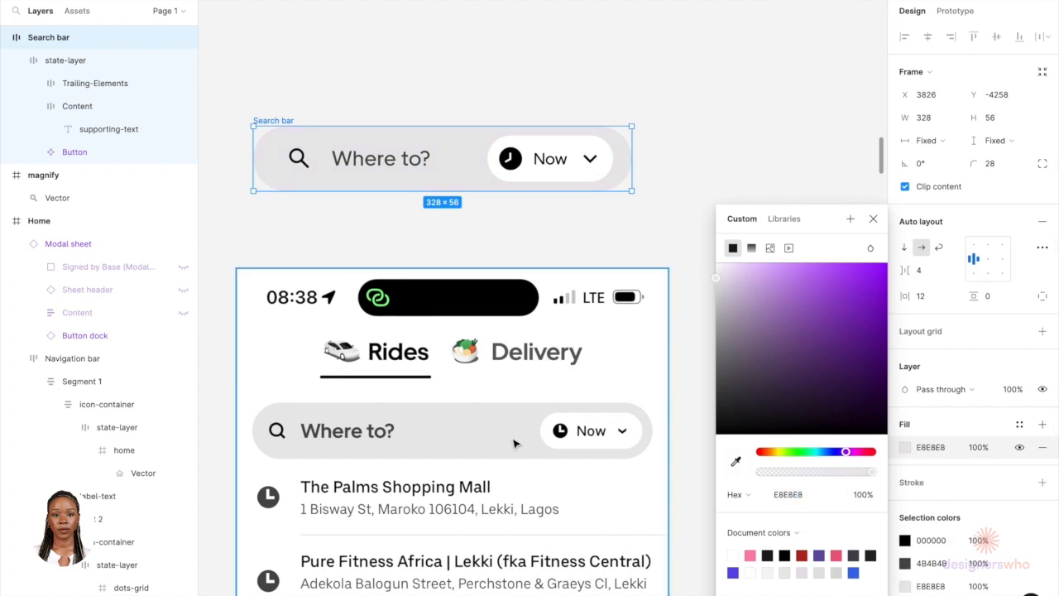
# Step: Examine the design system's colour swatches and the reference screens across the canvas
pyautogui.scroll(-5, 543, 428)
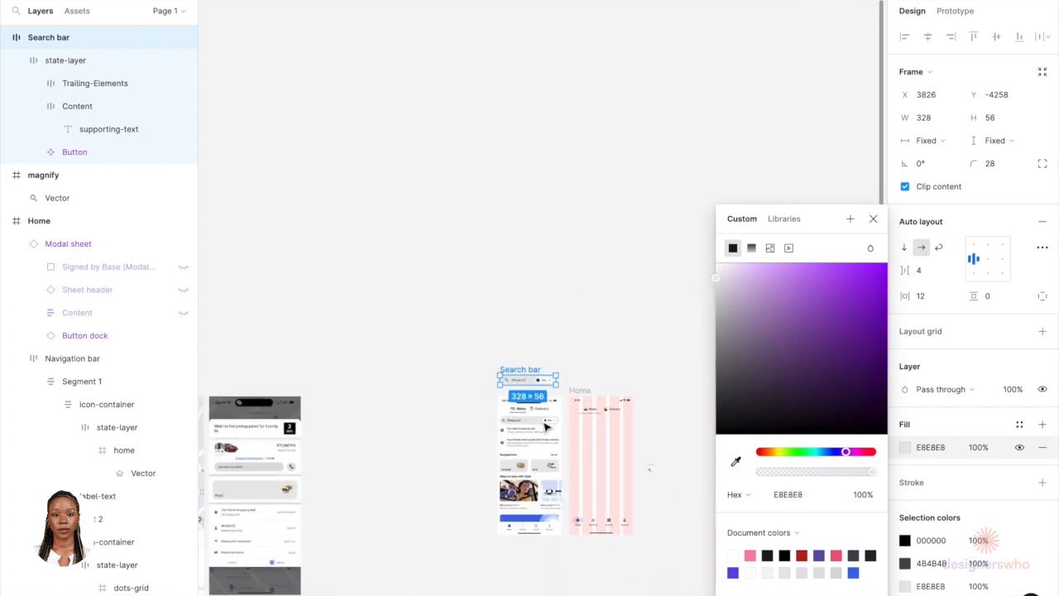
pyautogui.scroll(-10, 537, 427)
pyautogui.scroll(10, 463, 228)
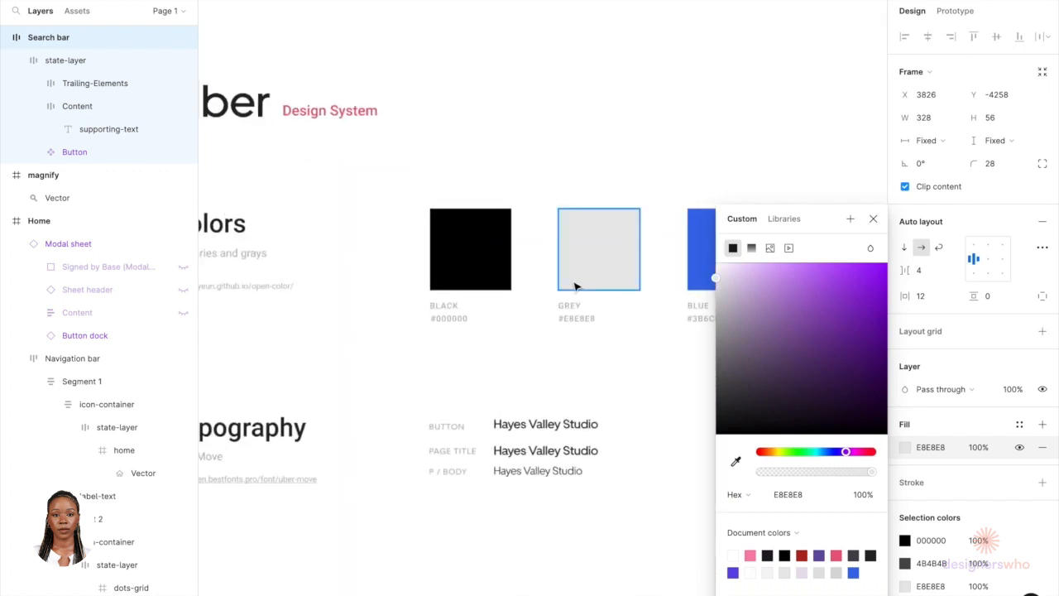
pyautogui.scroll(5, 576, 286)
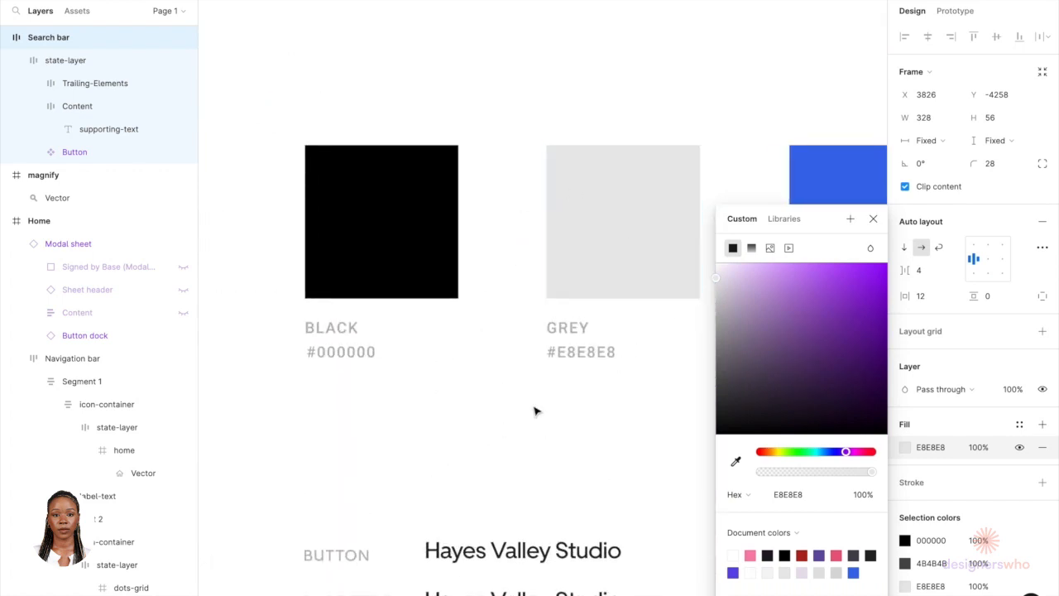
pyautogui.scroll(-5, 601, 374)
pyautogui.scroll(5, 600, 374)
pyautogui.hscroll(5, 639, 242)
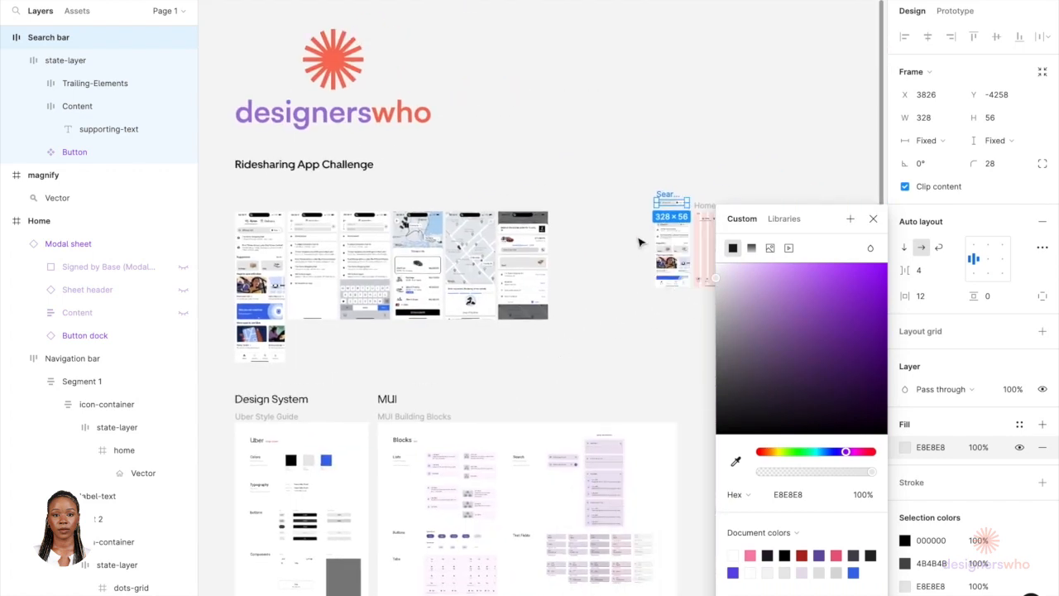
pyautogui.scroll(5, 639, 241)
pyautogui.hscroll(3, 591, 212)
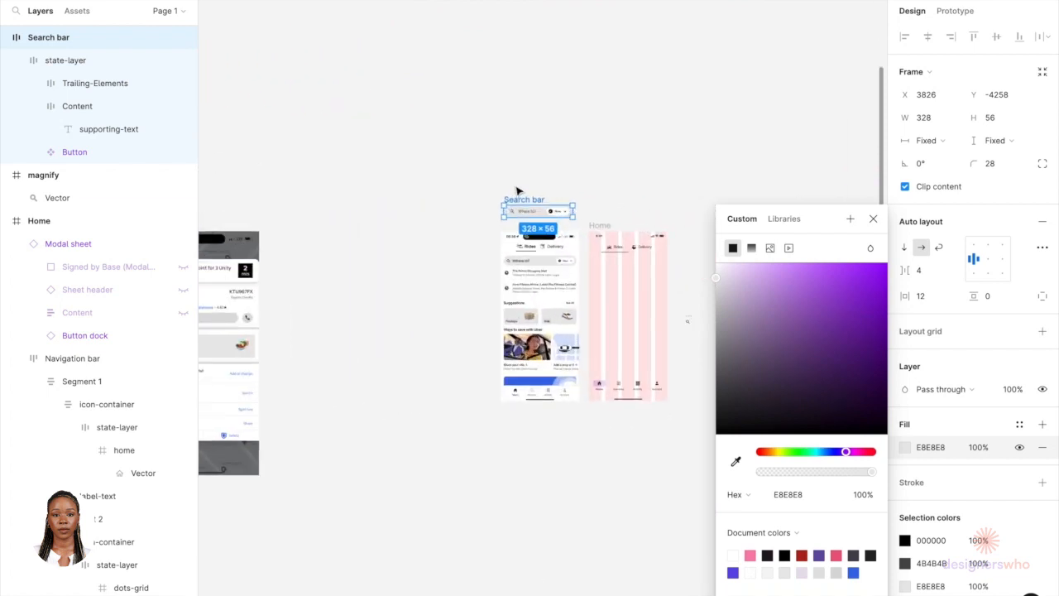
pyautogui.scroll(10, 516, 191)
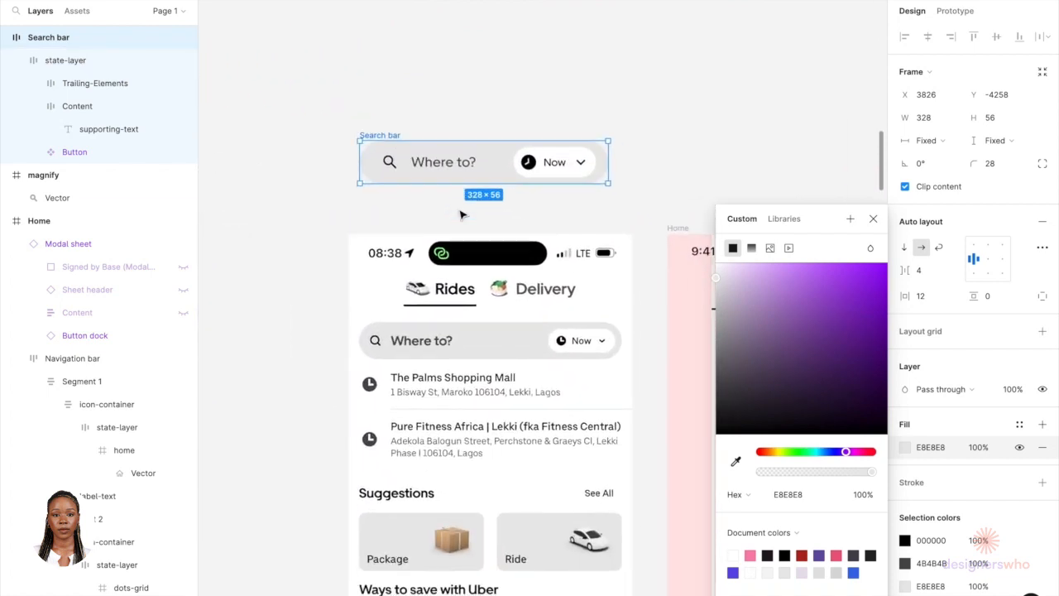
# Step: Turn the whole search bar into a component
pyautogui.click(441, 125)
pyautogui.click(392, 139)
pyautogui.rightClick(390, 139)
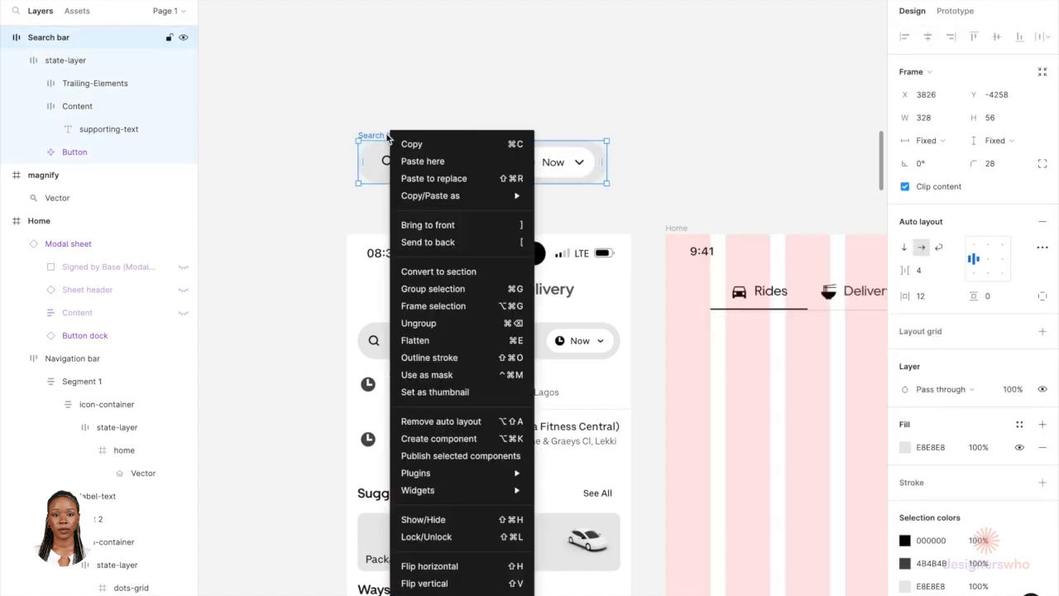
pyautogui.click(458, 438)
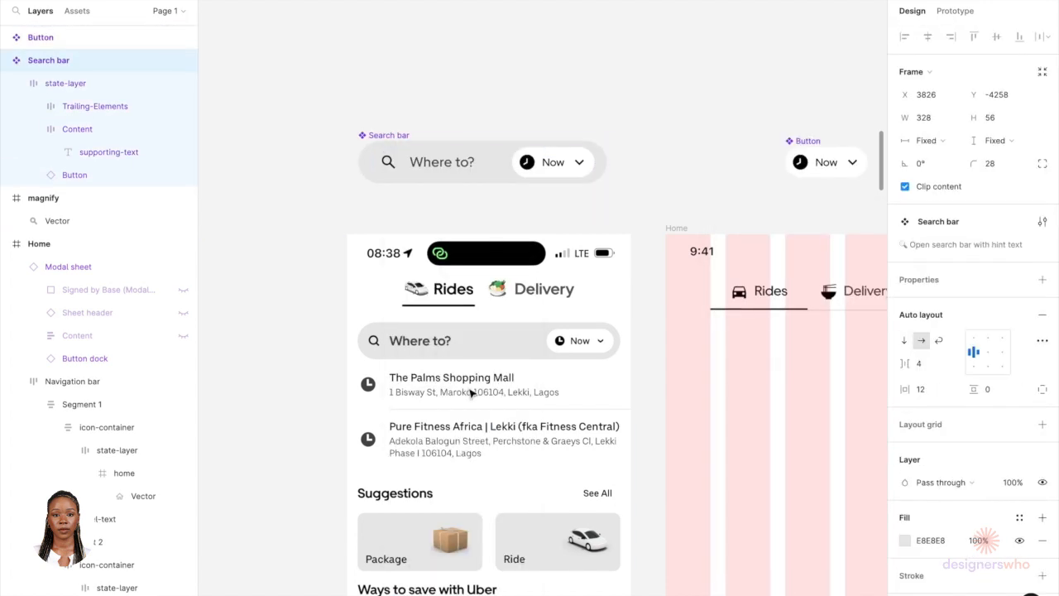
# Step: Move the Now button main component just above the search bar component
pyautogui.scroll(-5, 499, 236)
pyautogui.moveTo(666, 183); pyautogui.dragTo(448, 141)
# Step: Place the search bar in the Home frame directly below the Rides and Delivery tabs
pyautogui.click(456, 189)
pyautogui.hscroll(5, 455, 184)
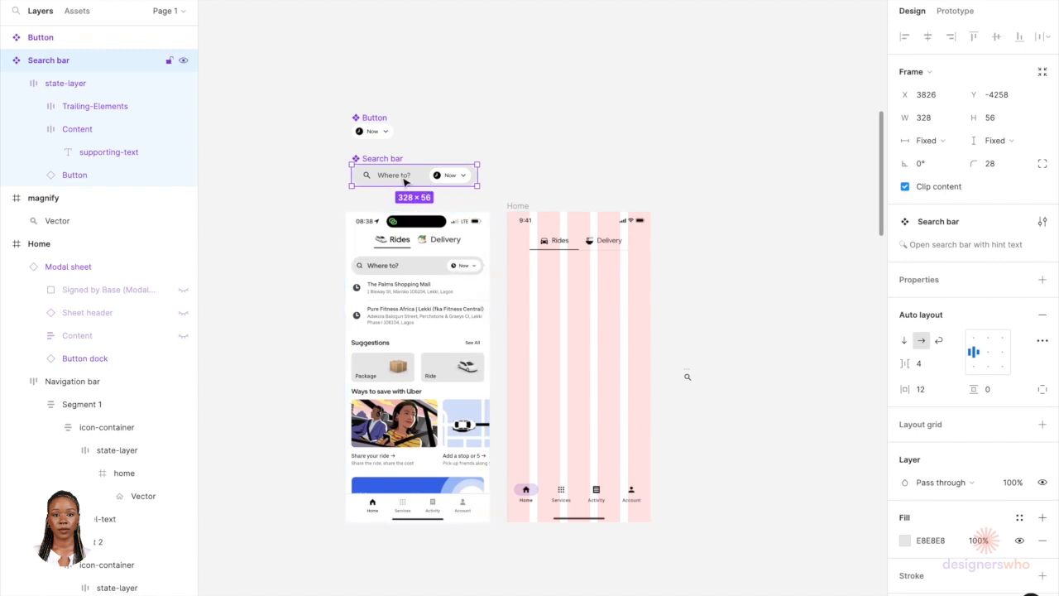
pyautogui.moveTo(406, 180); pyautogui.dragTo(571, 278)
pyautogui.scroll(5, 583, 273)
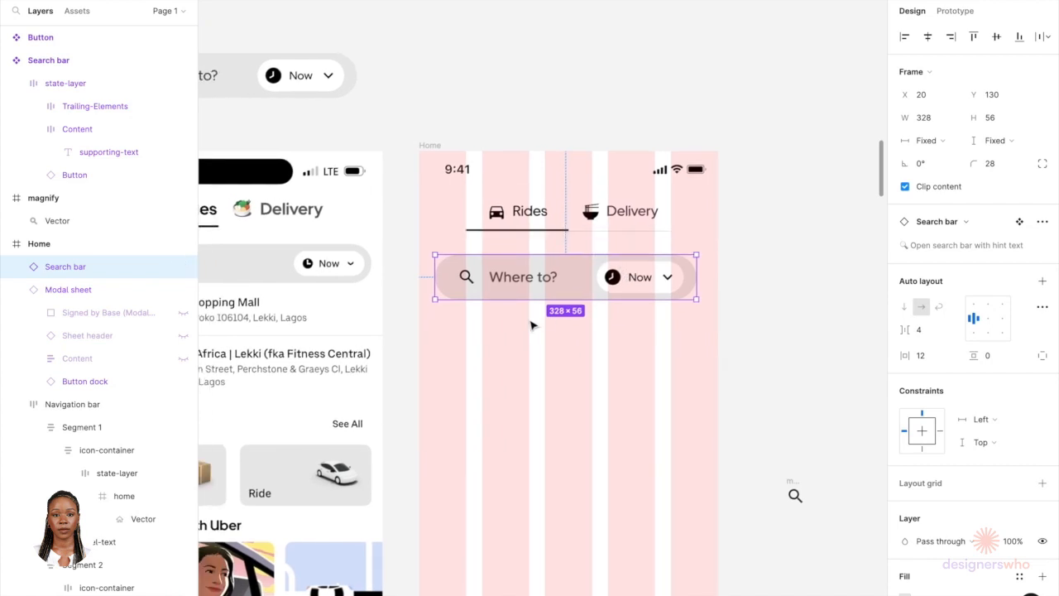
# Step: Group the Rides and Delivery tabs together with the rectangle behind them
pyautogui.click(699, 222)
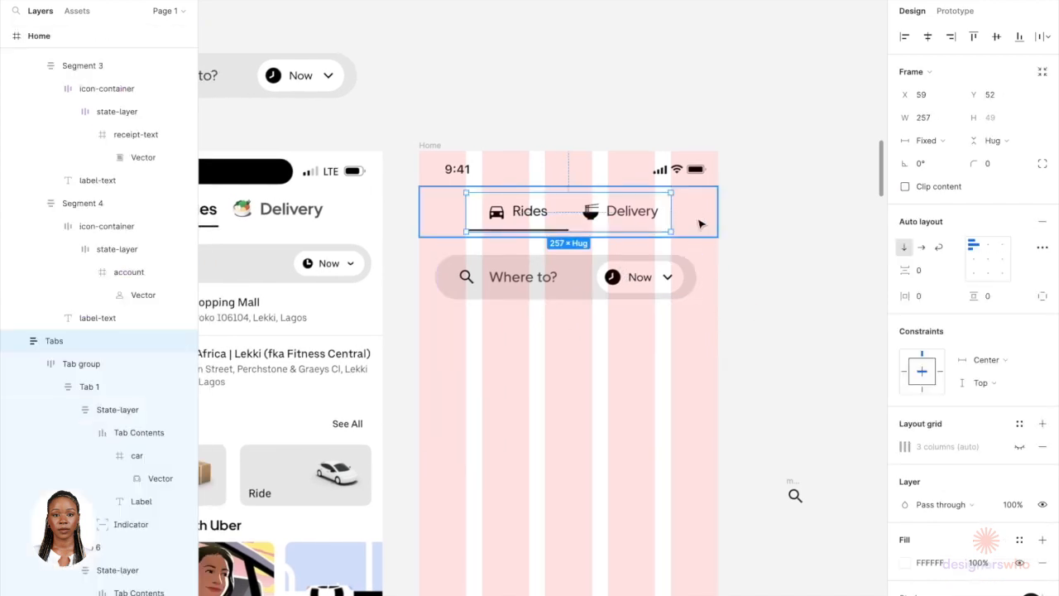
pyautogui.keyDown('shift'); pyautogui.click(699, 221); pyautogui.keyUp('shift')
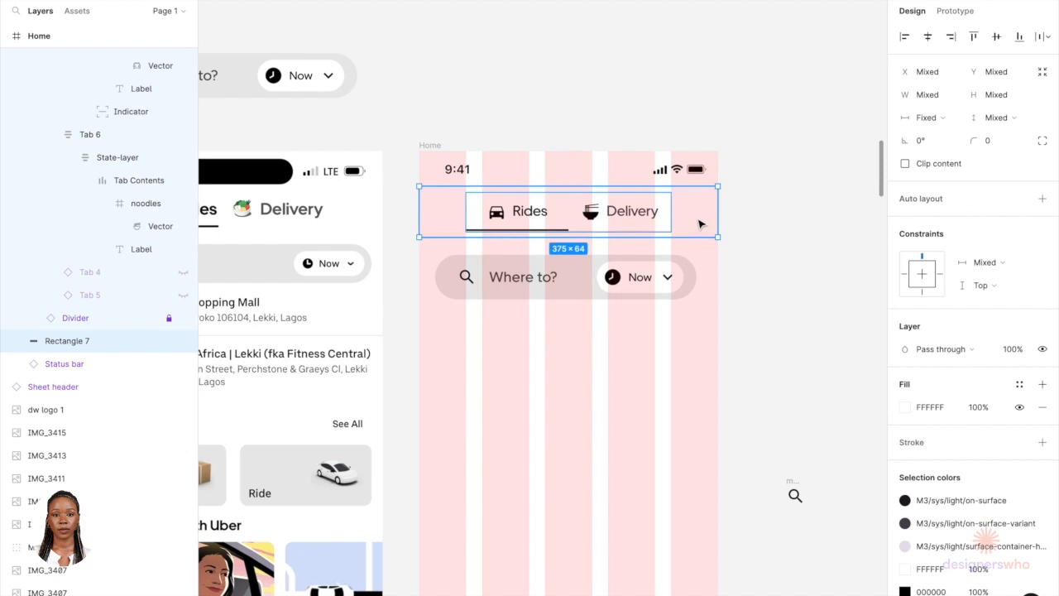
pyautogui.hotkey('ctrl', 'g')
pyautogui.scroll(-2, 710, 217)
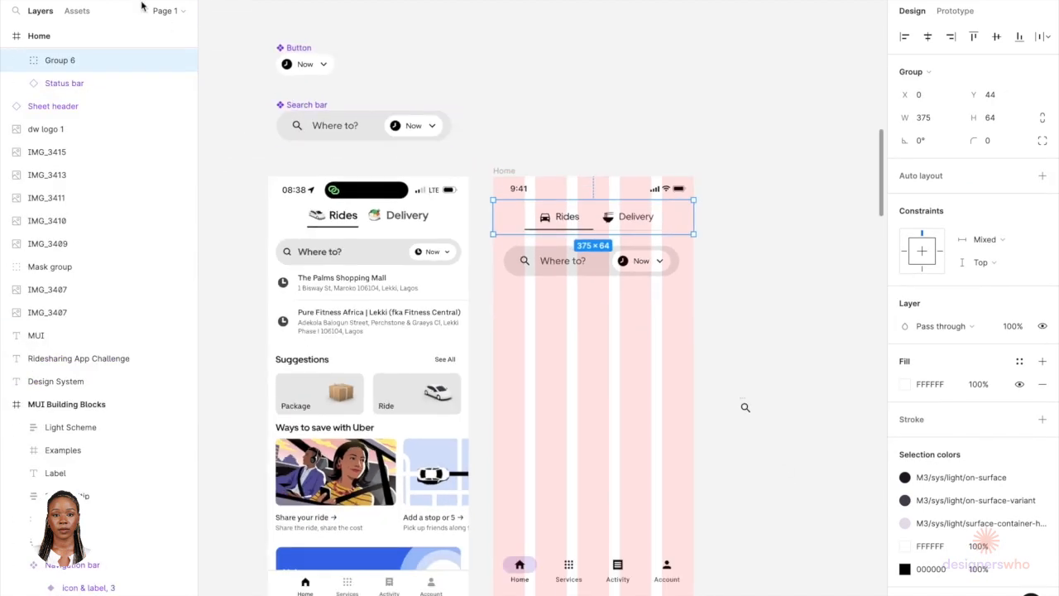
# Step: Draw a full-width rectangle about 375 × 74 in the Home frame below the search bar
pyautogui.moveTo(493, 301); pyautogui.dragTo(693, 339)
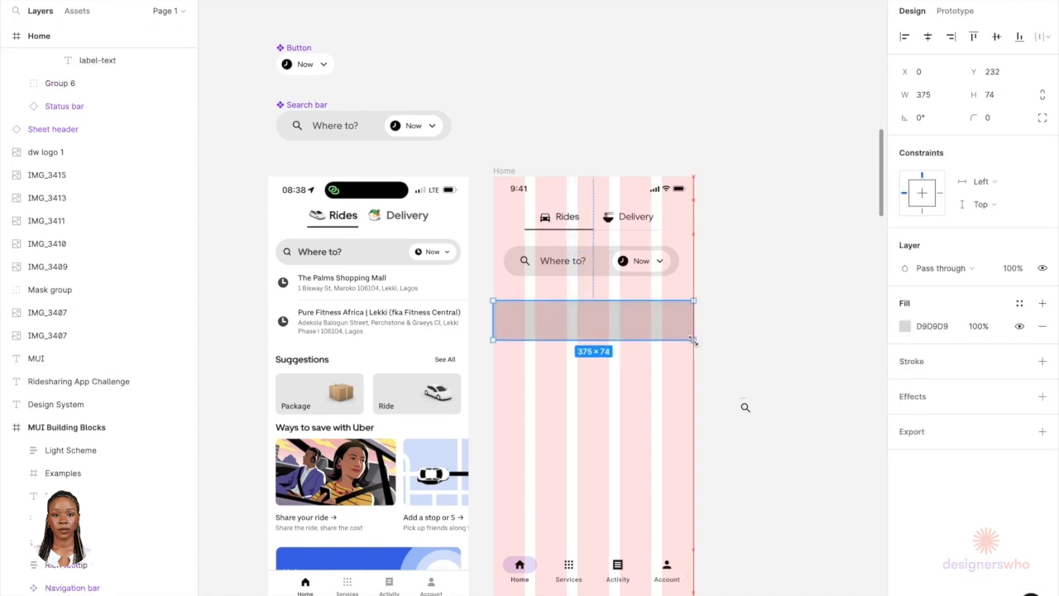
pyautogui.click(623, 261)
pyautogui.scroll(4, 624, 261)
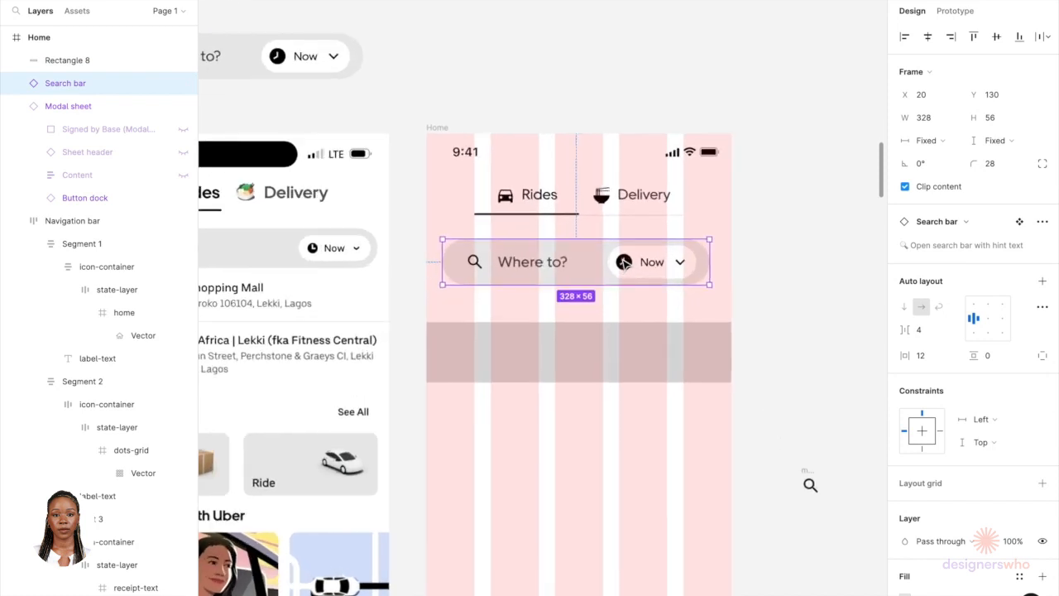
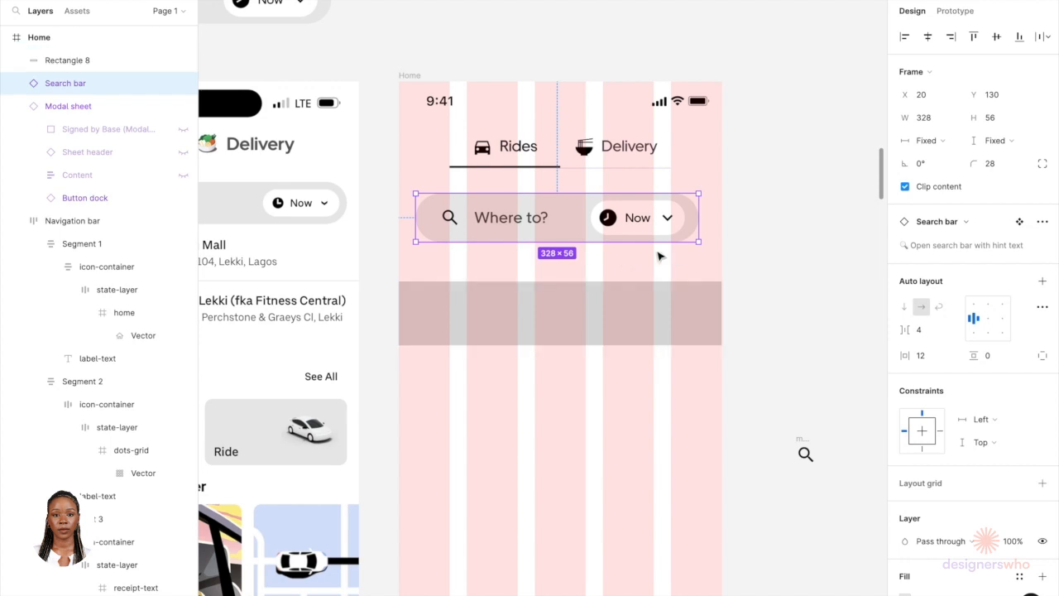
# Step: Set the rectangle's height to 72 by adding 16 to 56
pyautogui.click(587, 317)
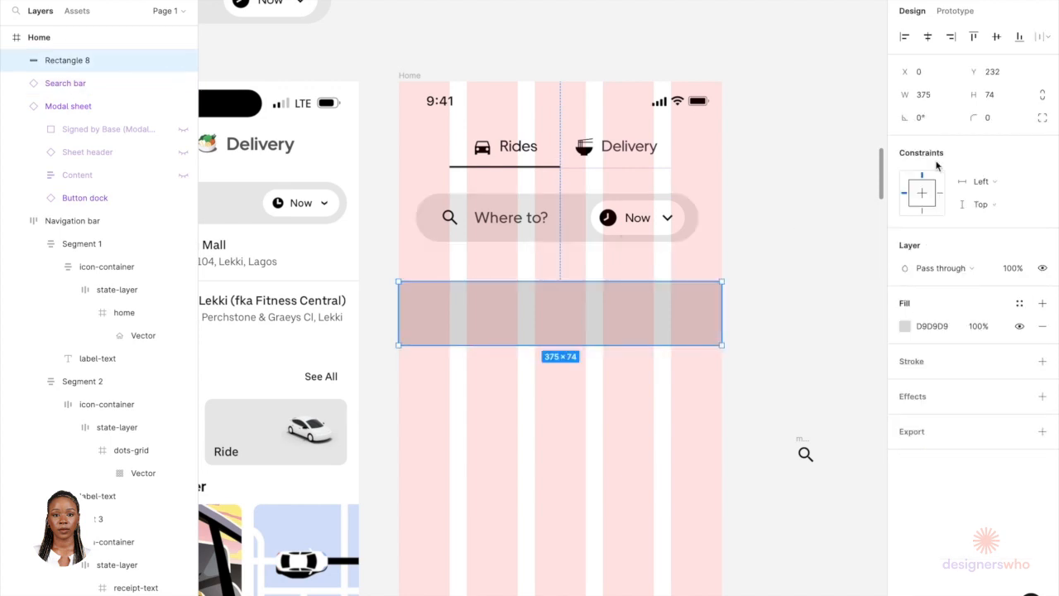
pyautogui.click(999, 102)
pyautogui.write('56')
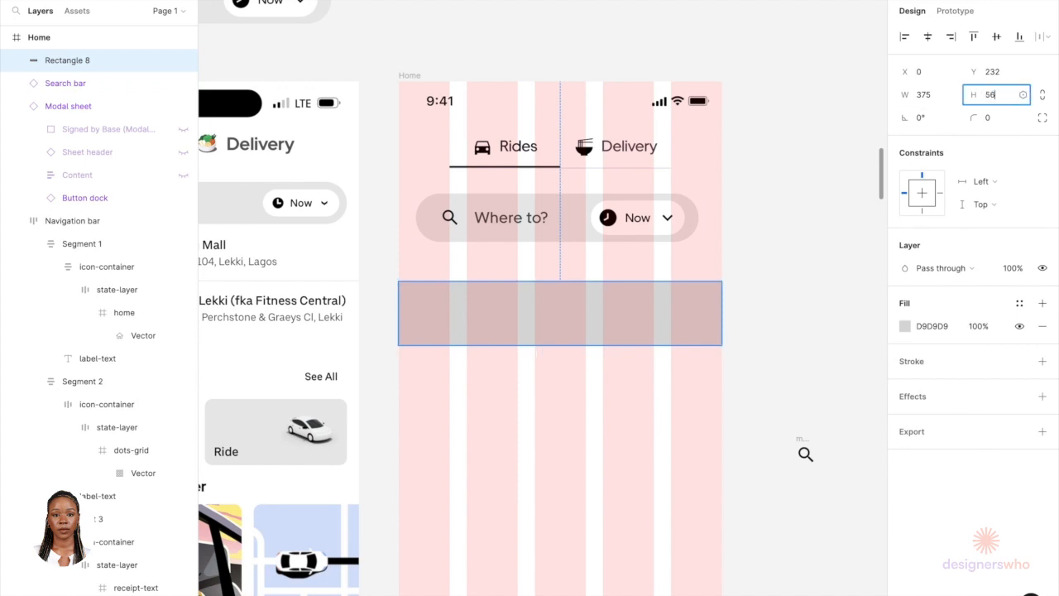
pyautogui.press('Return')
pyautogui.click(996, 100)
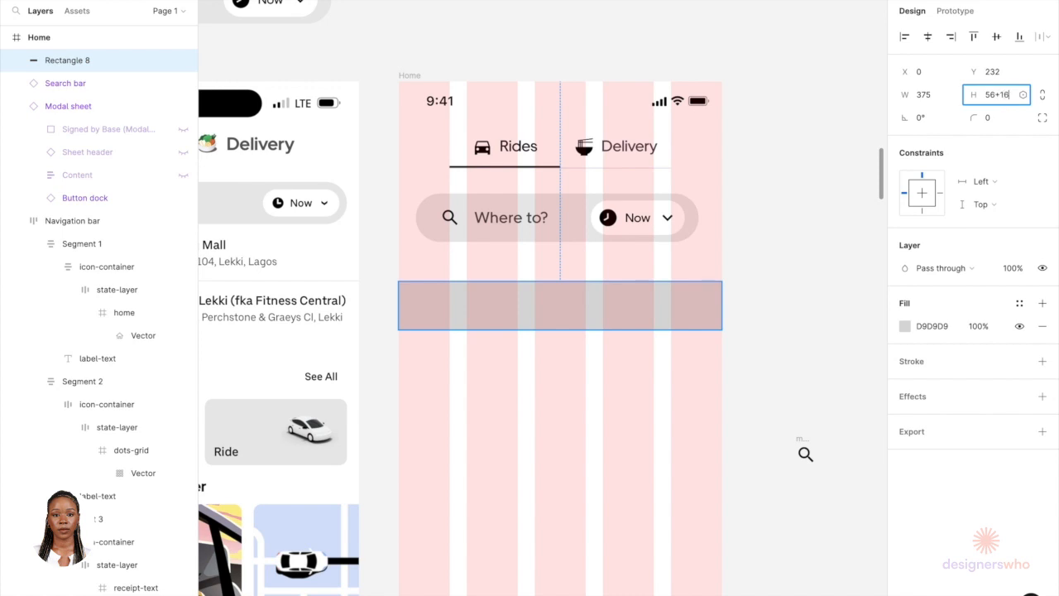
pyautogui.press('Return')
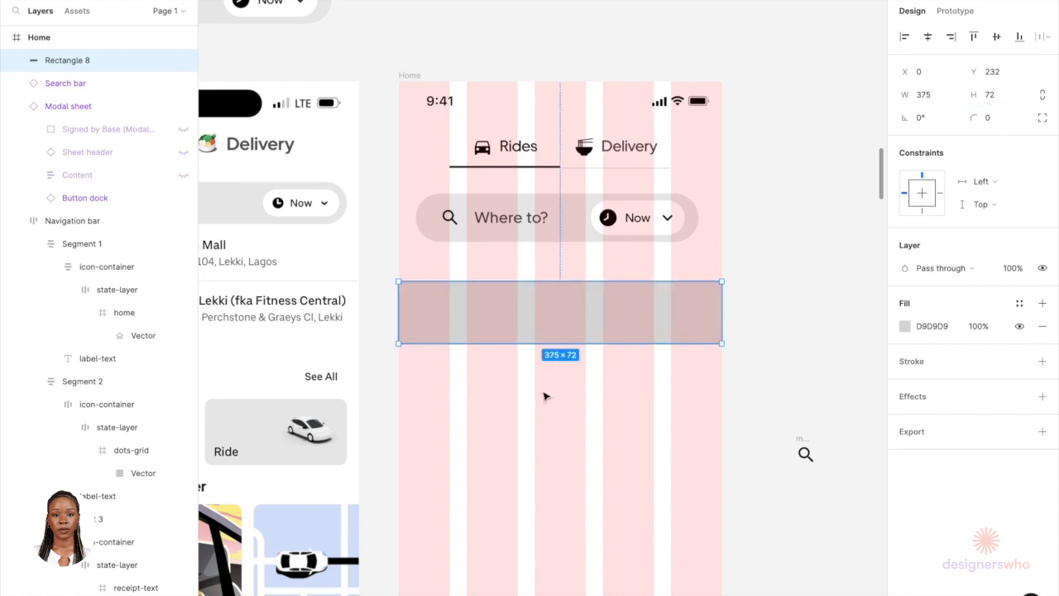
# Step: Move the rectangle up to y 122 behind the search bar and send it backward in the layer order
pyautogui.moveTo(531, 311); pyautogui.dragTo(531, 229)
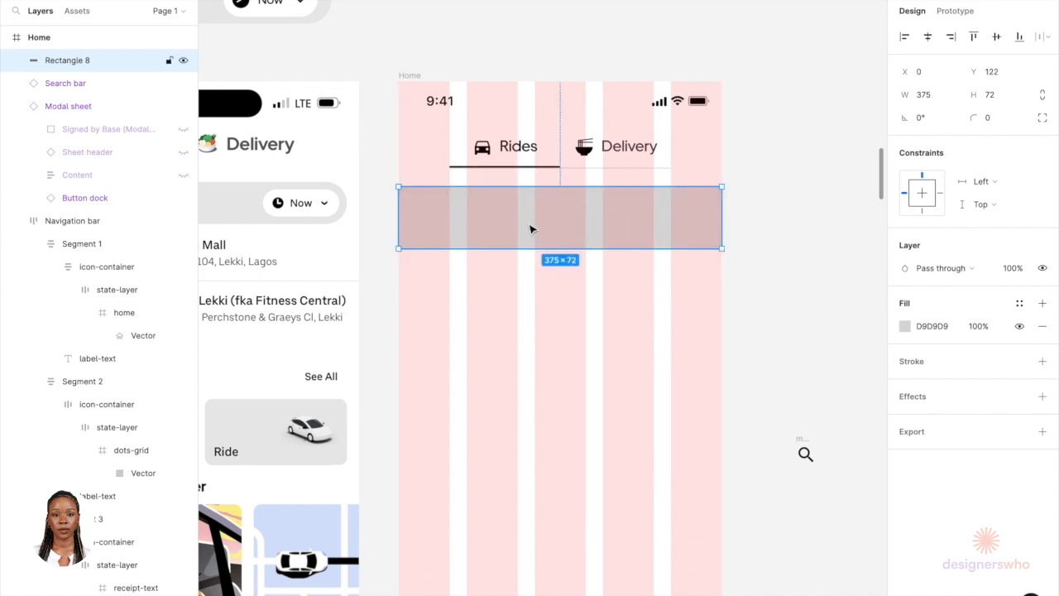
pyautogui.scroll(3, 523, 234)
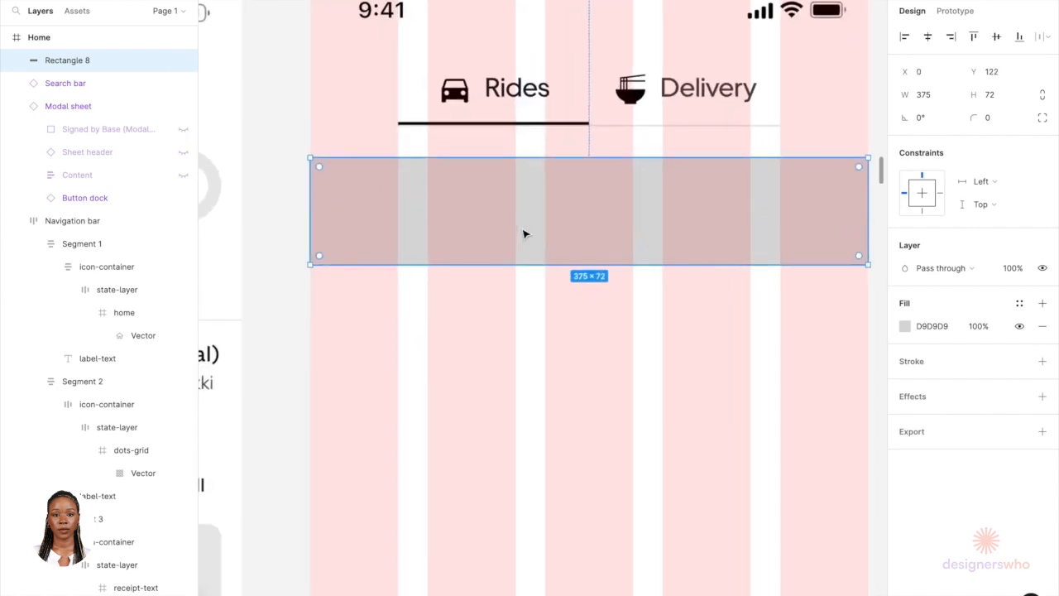
pyautogui.rightClick(480, 237)
pyautogui.moveTo(513, 529)
pyautogui.click(529, 340)
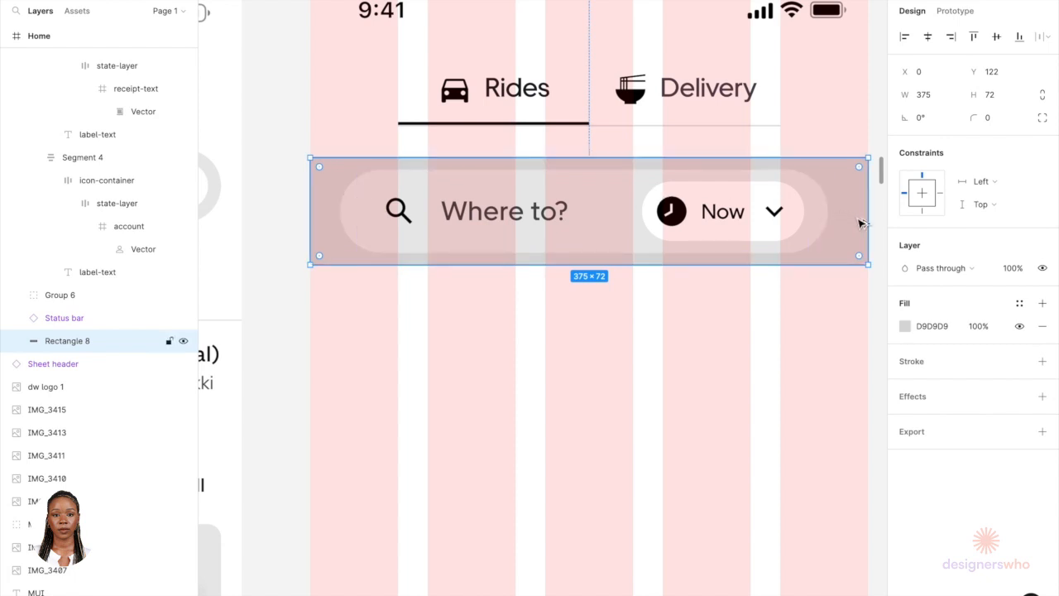
# Step: Center the search bar on the rectangle both horizontally and vertically
pyautogui.press('alt')
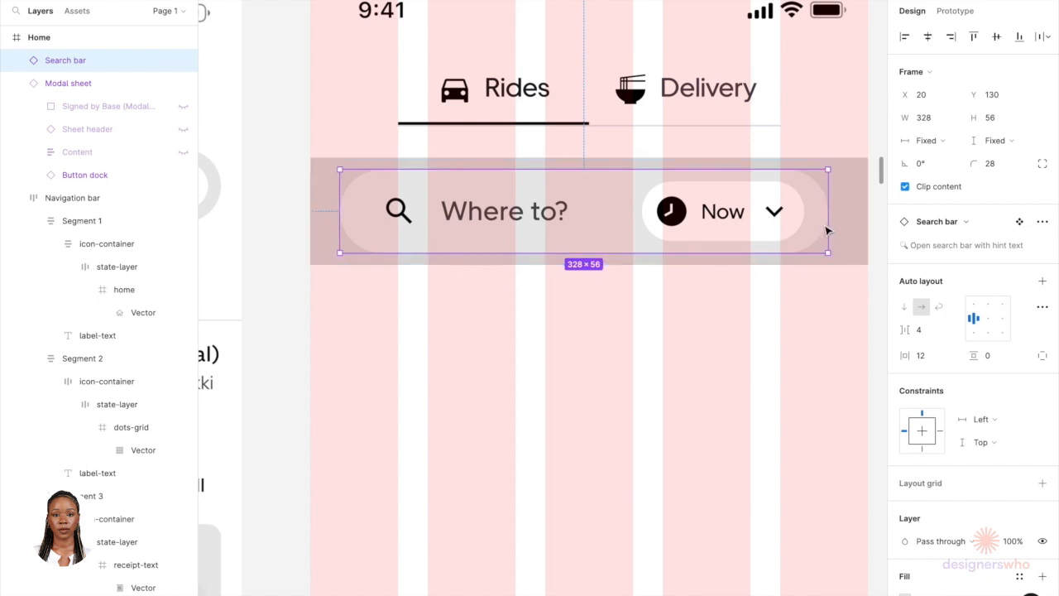
pyautogui.keyDown('shift'); pyautogui.click(847, 227); pyautogui.keyUp('shift')
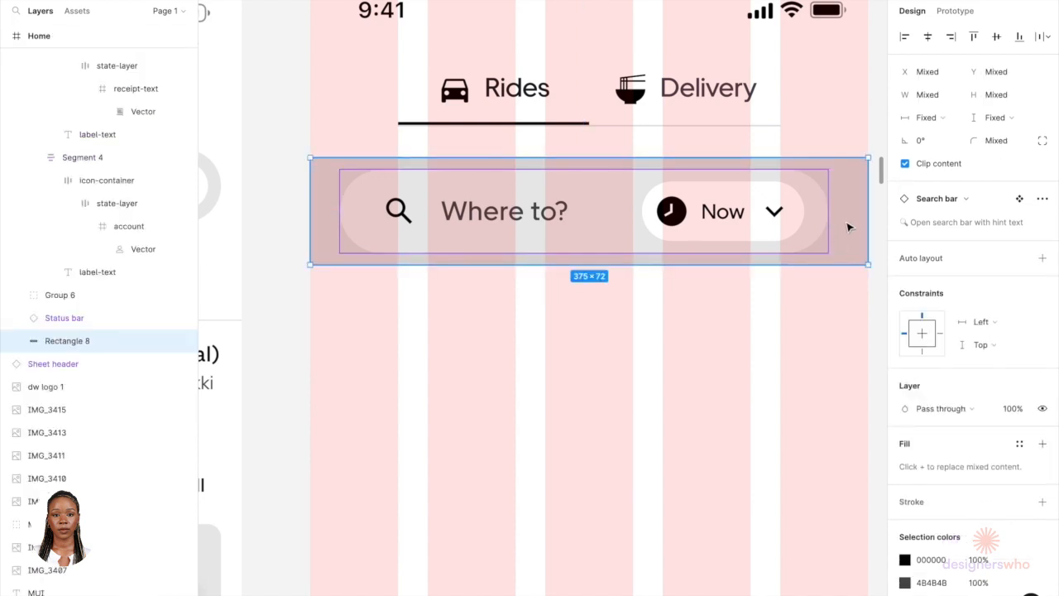
pyautogui.click(928, 39)
pyautogui.click(996, 38)
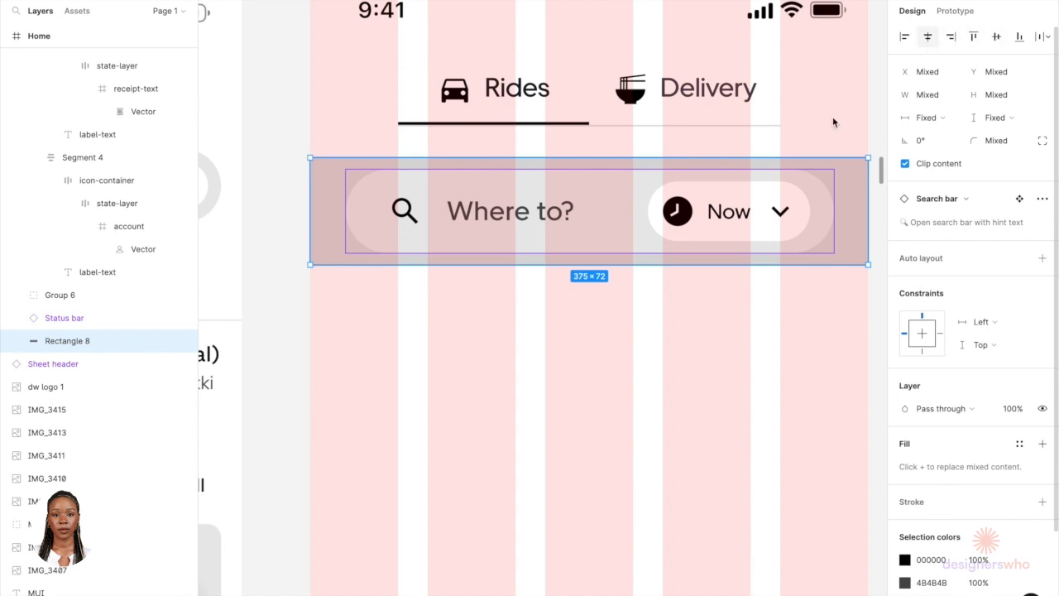
# Step: Change the rectangle's fill colour to white FFFFFF
pyautogui.click(746, 319)
pyautogui.scroll(-3, 747, 319)
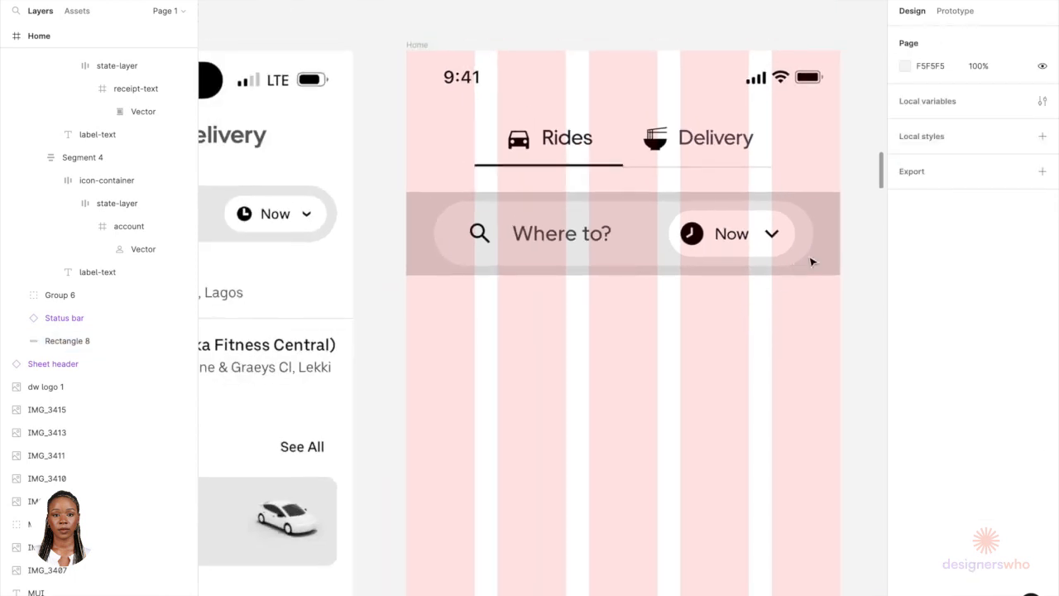
pyautogui.click(835, 256)
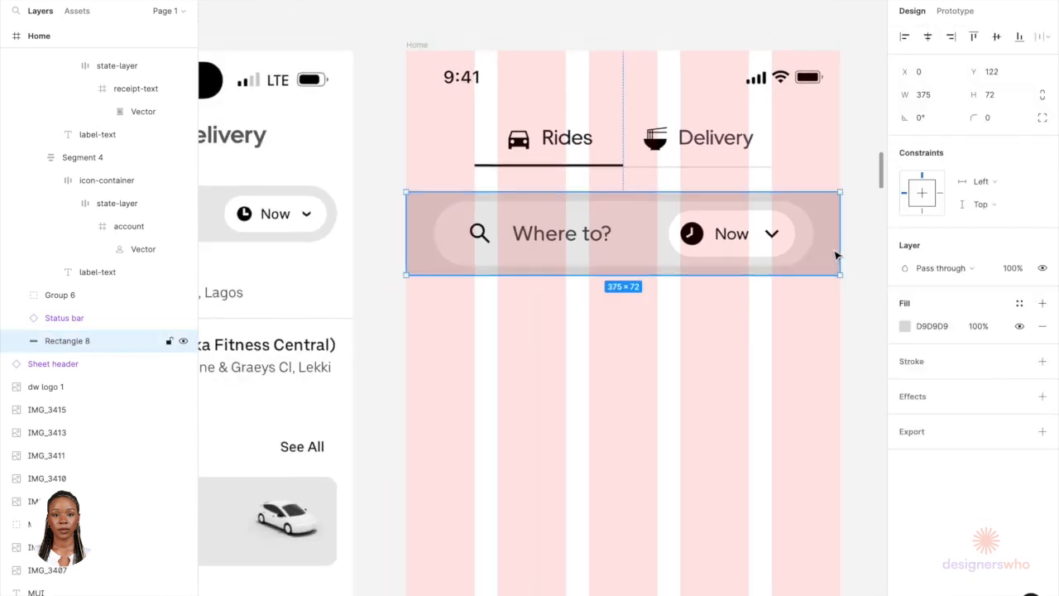
pyautogui.click(904, 326)
pyautogui.click(796, 293)
pyautogui.moveTo(750, 292); pyautogui.dragTo(704, 258)
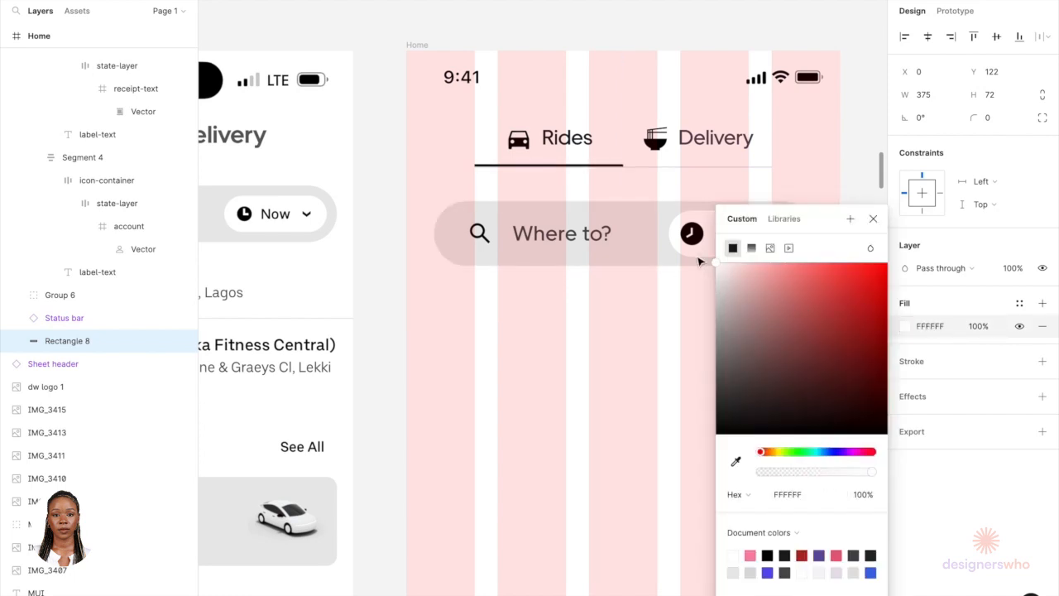
pyautogui.click(616, 305)
# Step: Group the search bar together with the white rectangle behind it
pyautogui.click(604, 245)
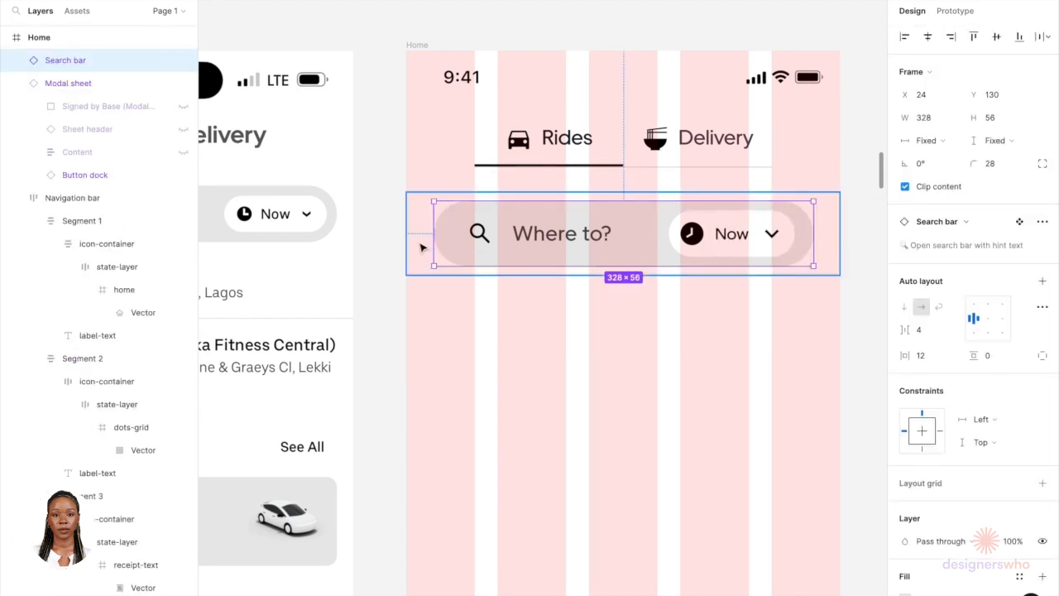
pyautogui.keyDown('shift'); pyautogui.click(422, 246); pyautogui.keyUp('shift')
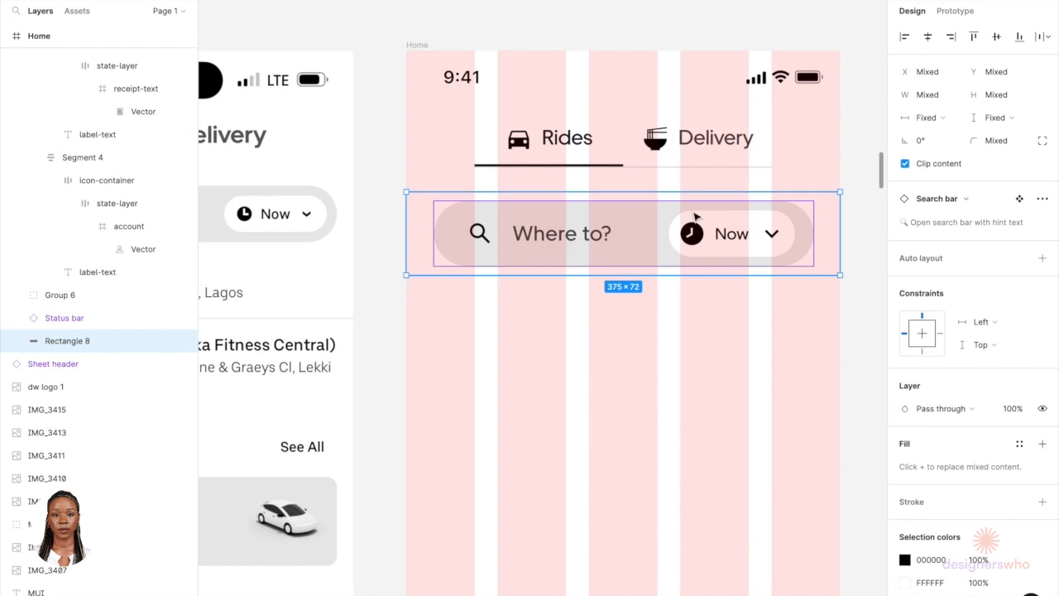
pyautogui.scroll(-5, 527, 258)
pyautogui.scroll(5, 527, 256)
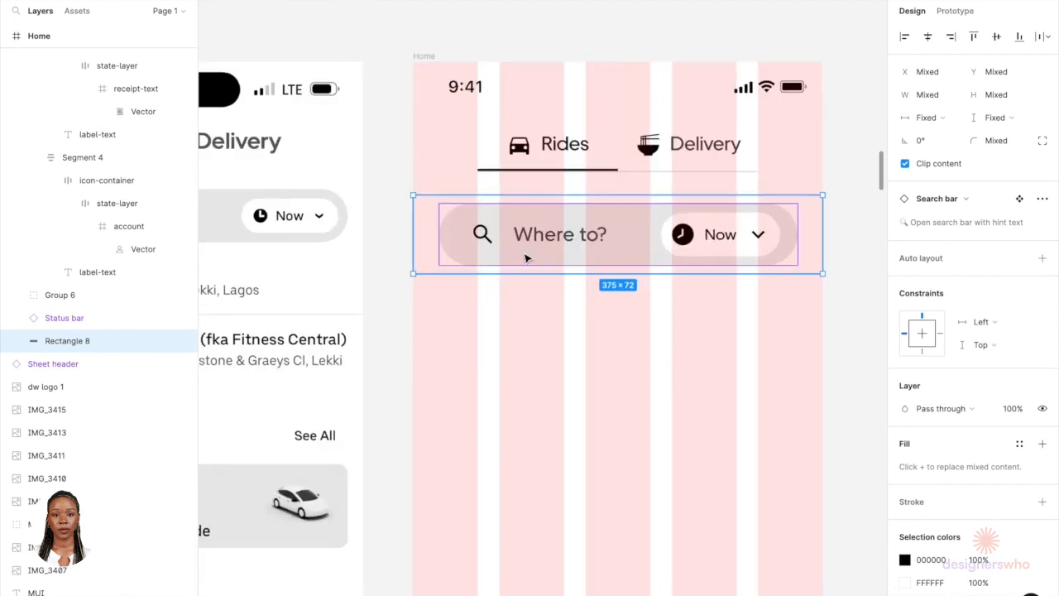
pyautogui.hotkey('ctrl', 'g')
# Step: Inspect the search bar's nested layers: state-layer, Trailing-Elements, Content and the Now button
pyautogui.doubleClick(513, 240)
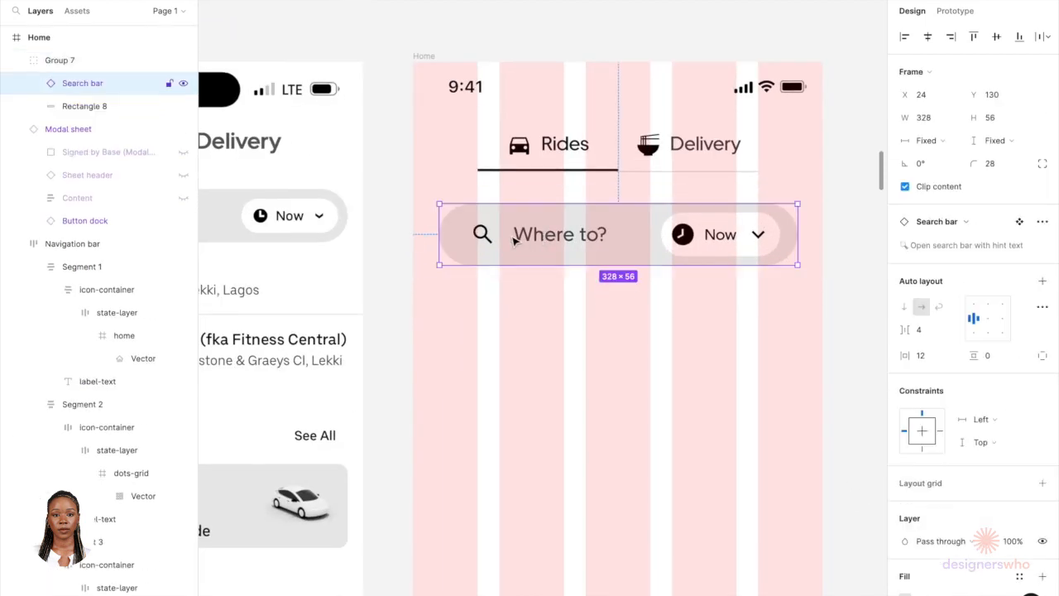
pyautogui.doubleClick(513, 239)
pyautogui.scroll(5, 513, 239)
pyautogui.doubleClick(510, 242)
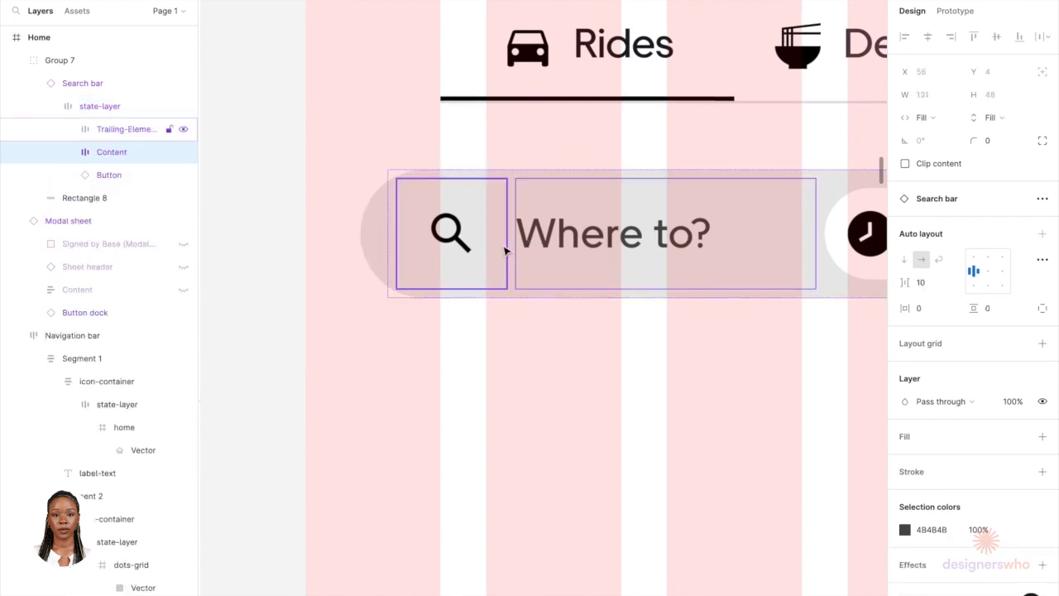
pyautogui.click(507, 252)
pyautogui.scroll(-5, 524, 243)
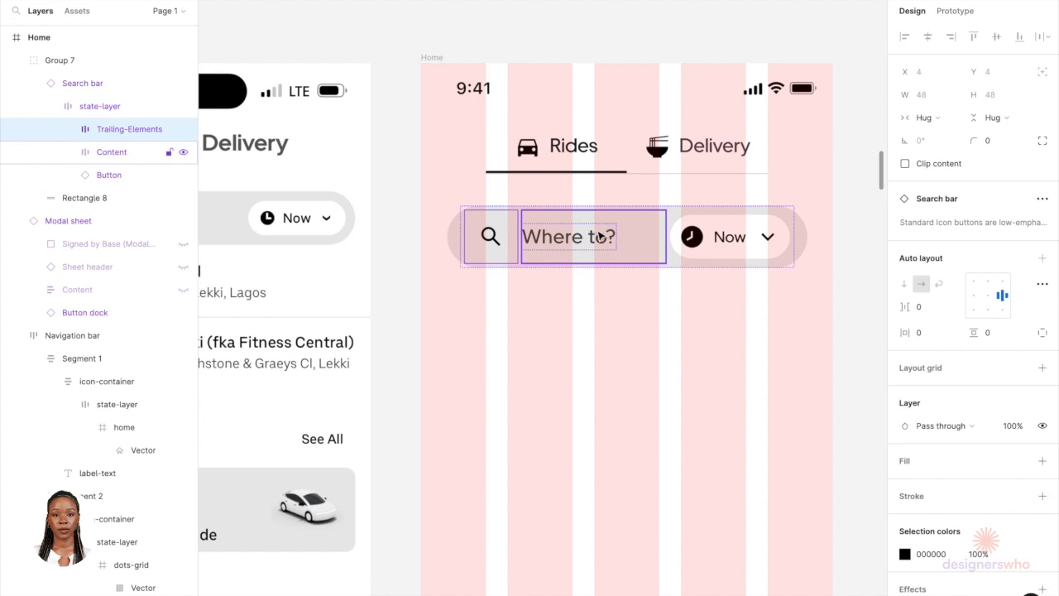
pyautogui.scroll(-4, 600, 237)
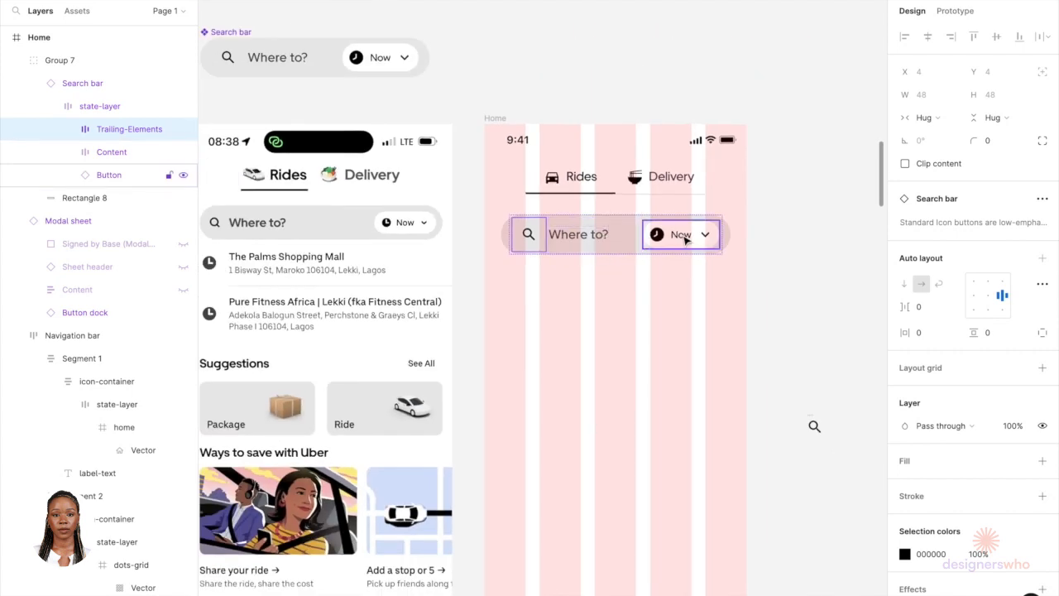
pyautogui.click(732, 237)
pyautogui.scroll(5, 733, 236)
pyautogui.scroll(-5, 744, 233)
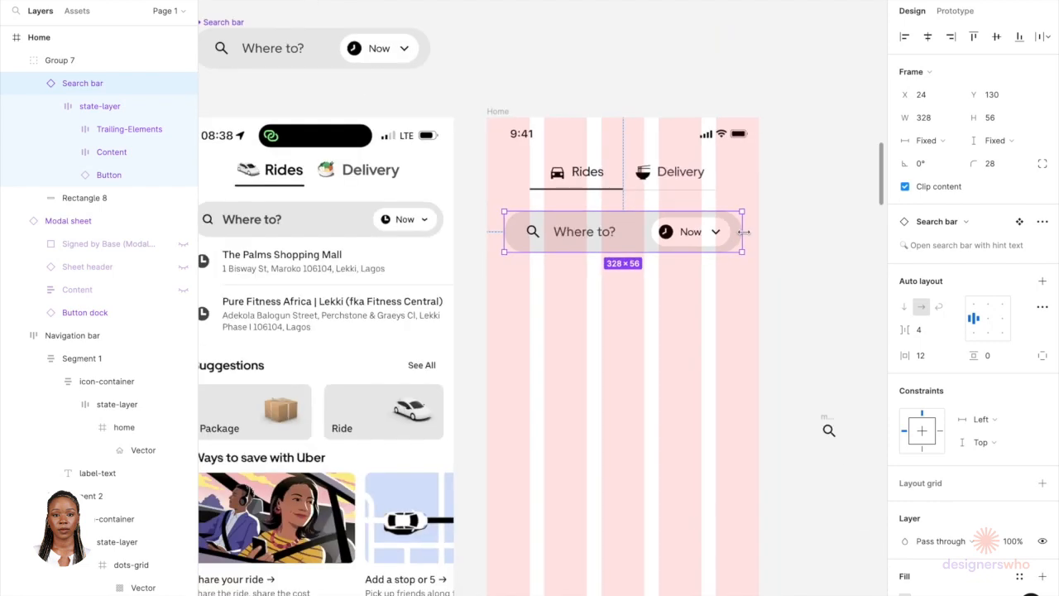
# Step: Stretch the search bar wider to 351 and nudge it left to x 16
pyautogui.scroll(5, 744, 231)
pyautogui.moveTo(745, 232); pyautogui.dragTo(772, 231)
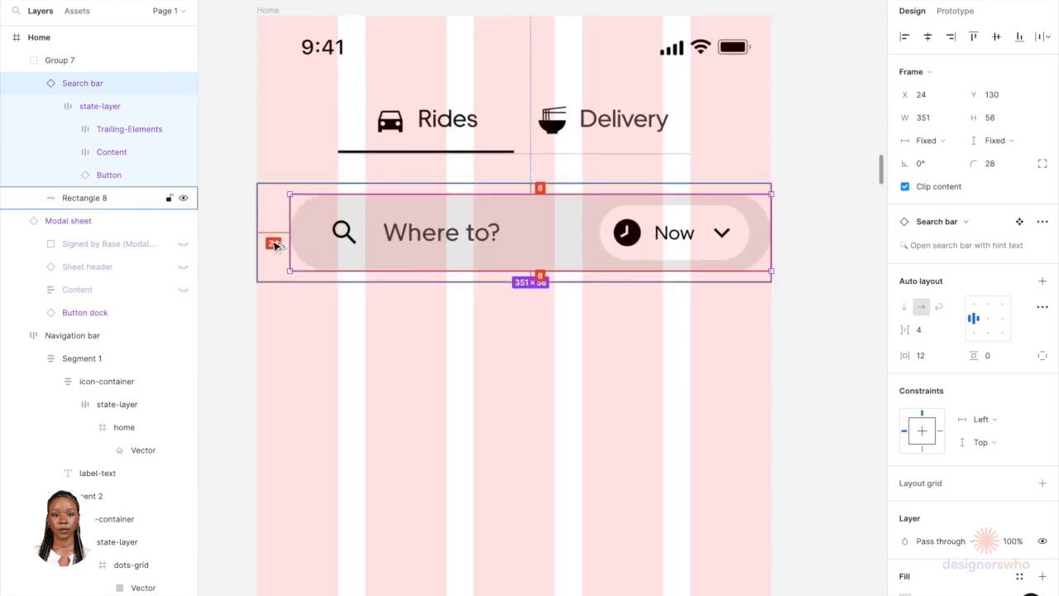
pyautogui.press('alt')
pyautogui.press('Left')
pyautogui.press('Left')
pyautogui.press('Left')
pyautogui.press('Left')
pyautogui.press('Left')
pyautogui.press('Left')
pyautogui.press('Left')
pyautogui.press('Left')
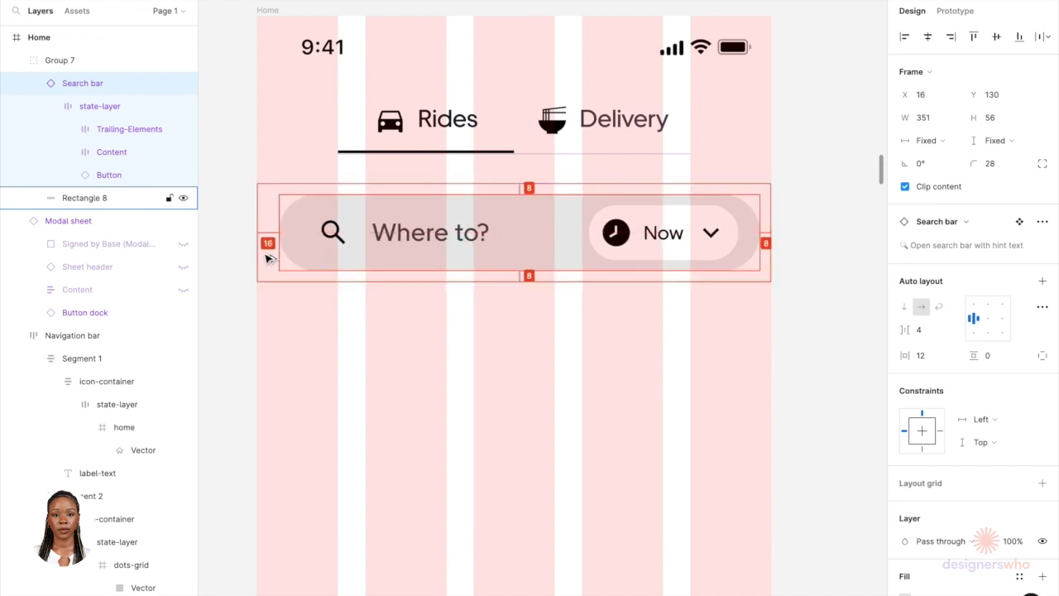
# Step: Set the search bar's width to 343 so it sits with 16 px side margins
pyautogui.scroll(-5, 268, 259)
pyautogui.hscroll(-4, 268, 259)
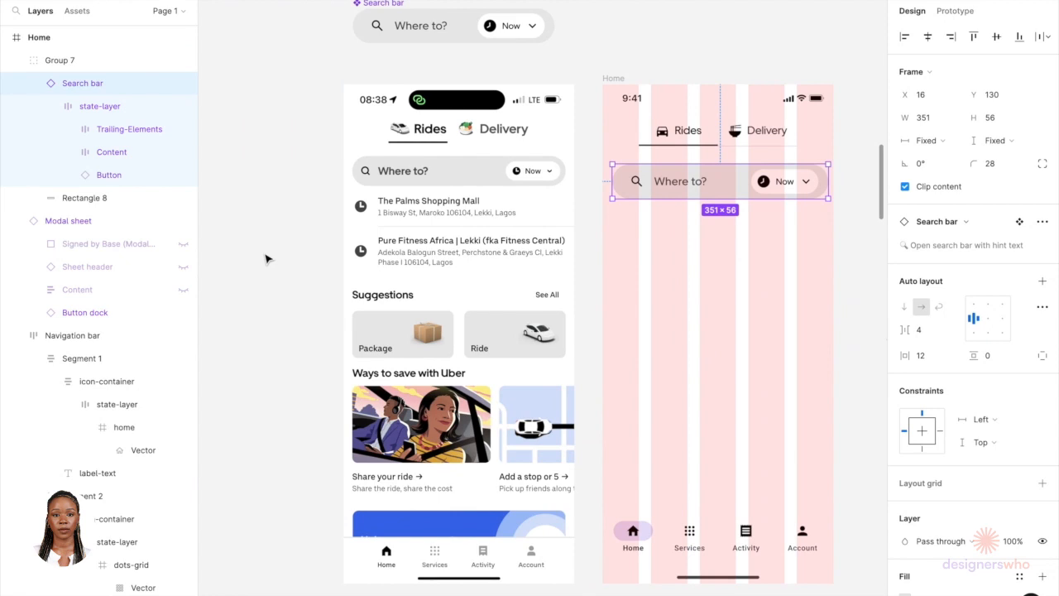
pyautogui.scroll(2, 267, 256)
pyautogui.hscroll(2, 267, 255)
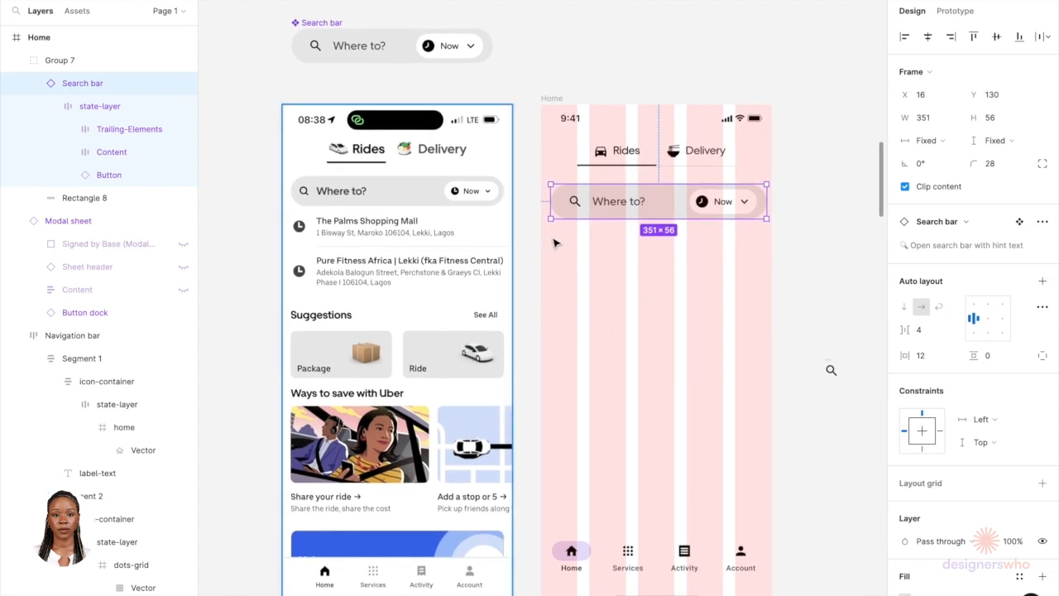
pyautogui.scroll(5, 555, 239)
pyautogui.hscroll(2, 551, 237)
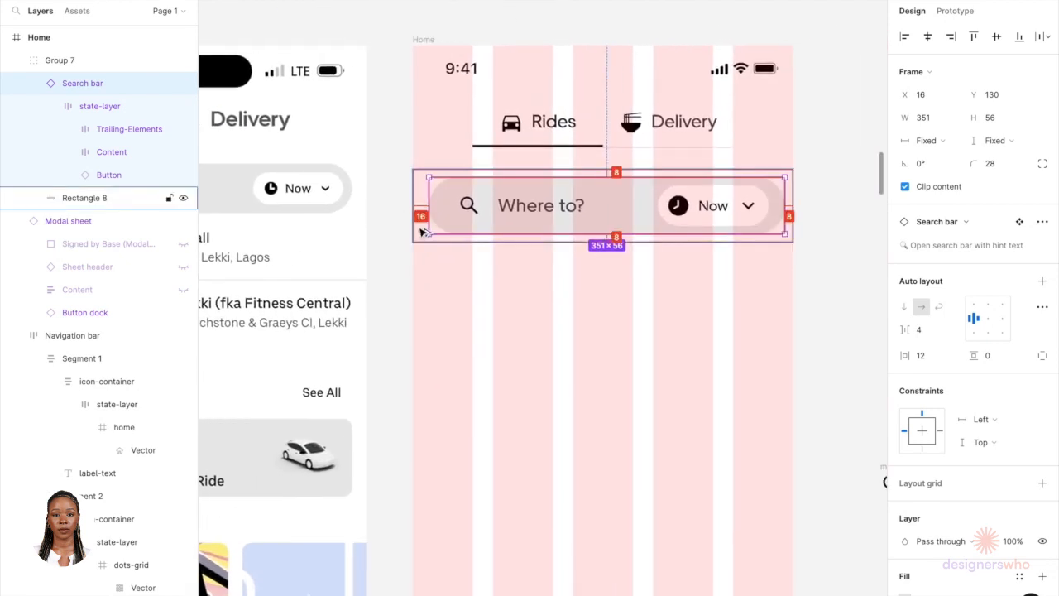
pyautogui.click(941, 118)
pyautogui.press('Right')
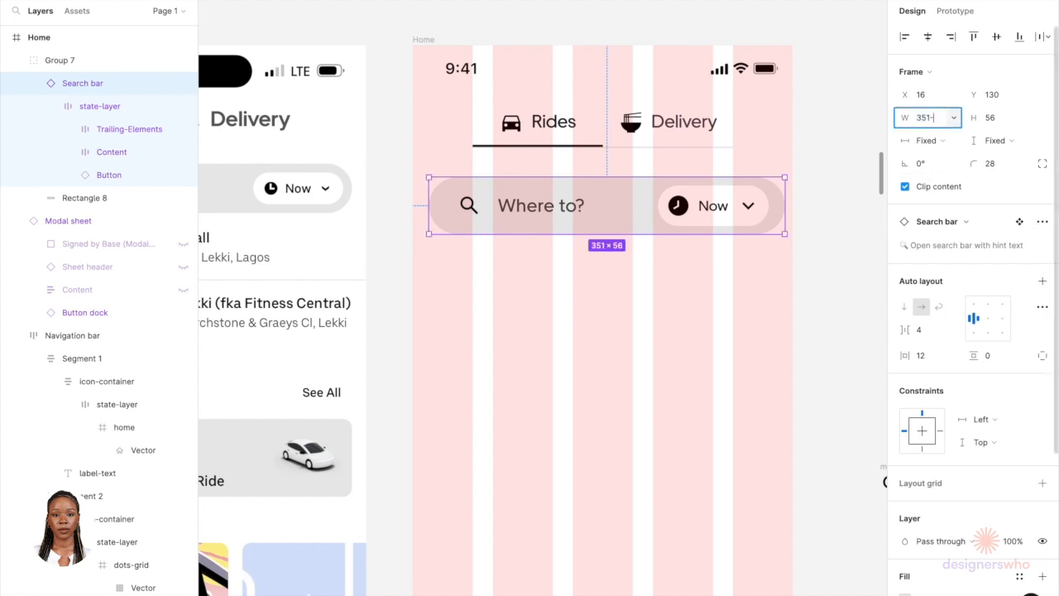
pyautogui.press('Return')
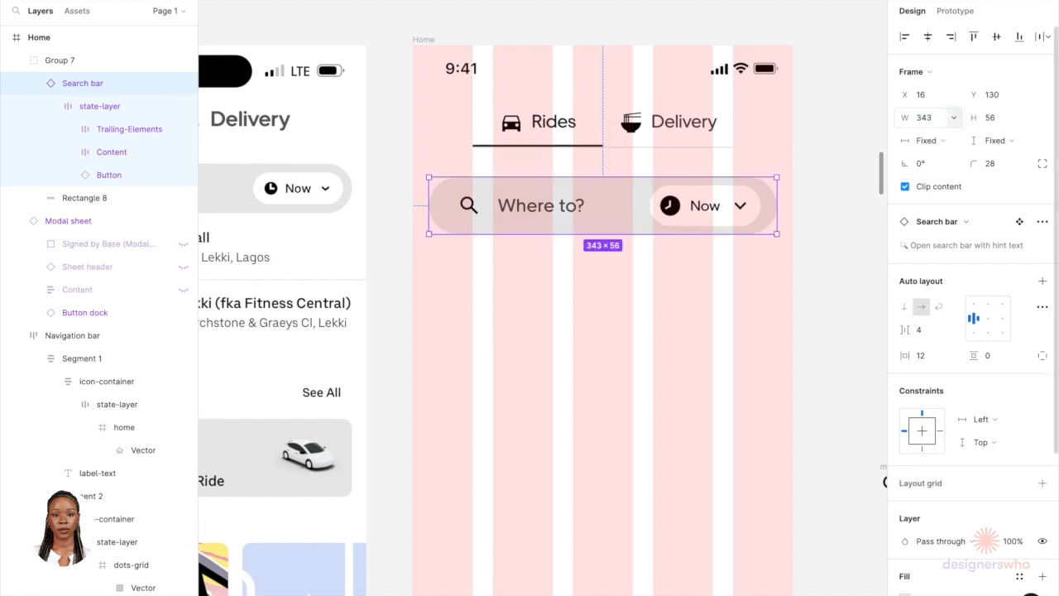
# Step: Select the status bar, tabs group and search bar group and wrap them in a vertical auto layout with 0 spacing
pyautogui.click(802, 209)
pyautogui.click(781, 210)
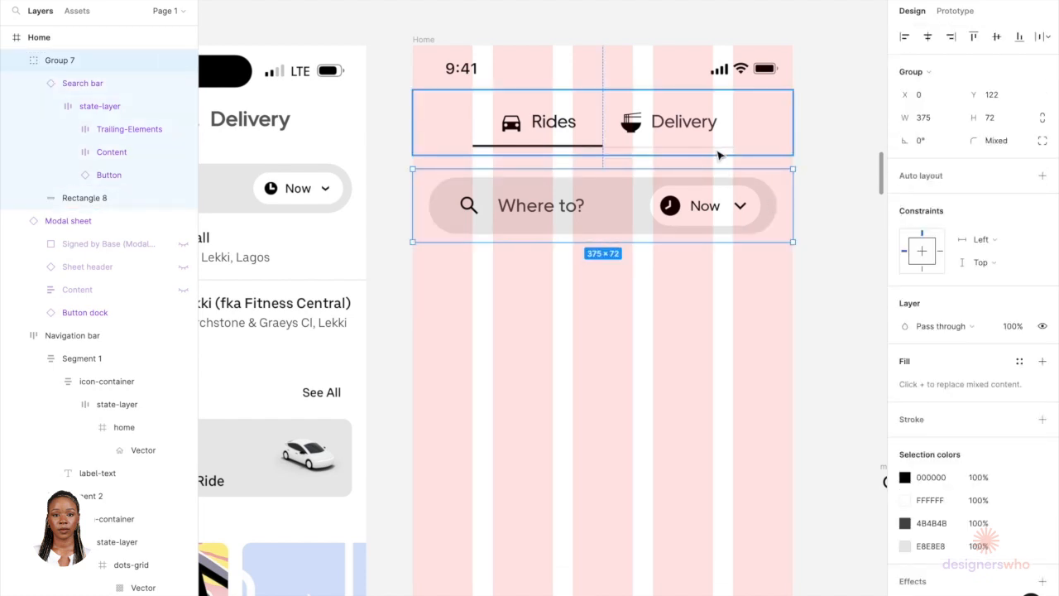
pyautogui.scroll(-5, 669, 490)
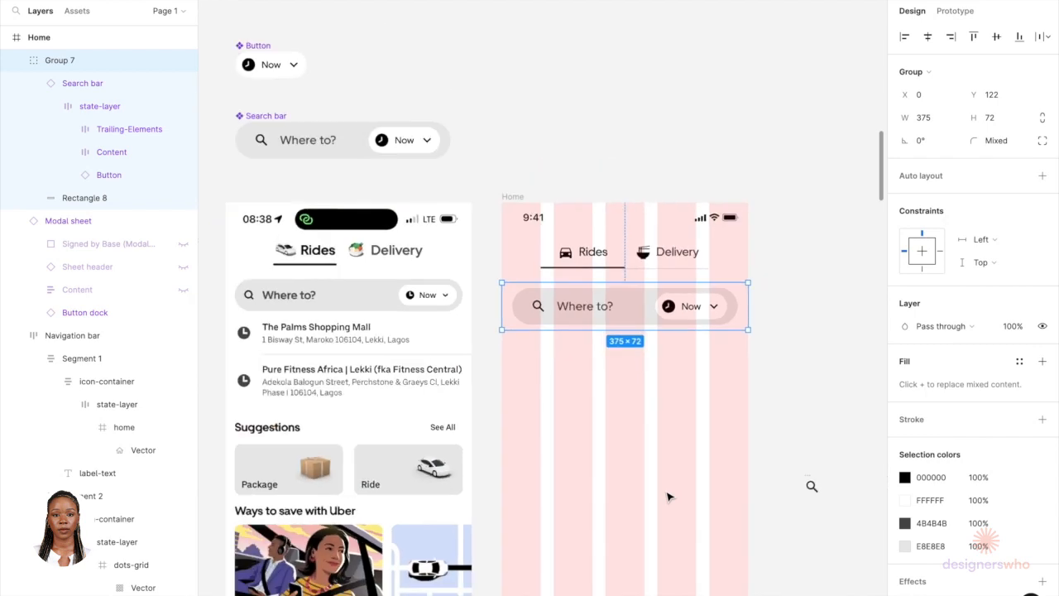
pyautogui.scroll(5, 635, 333)
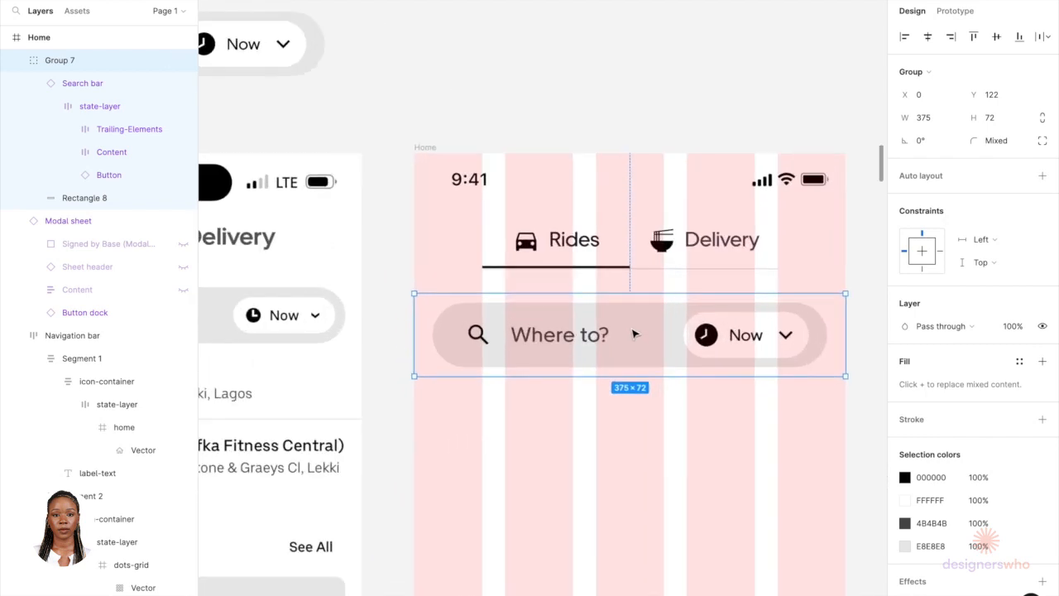
pyautogui.keyDown('shift'); pyautogui.click(626, 236); pyautogui.keyUp('shift')
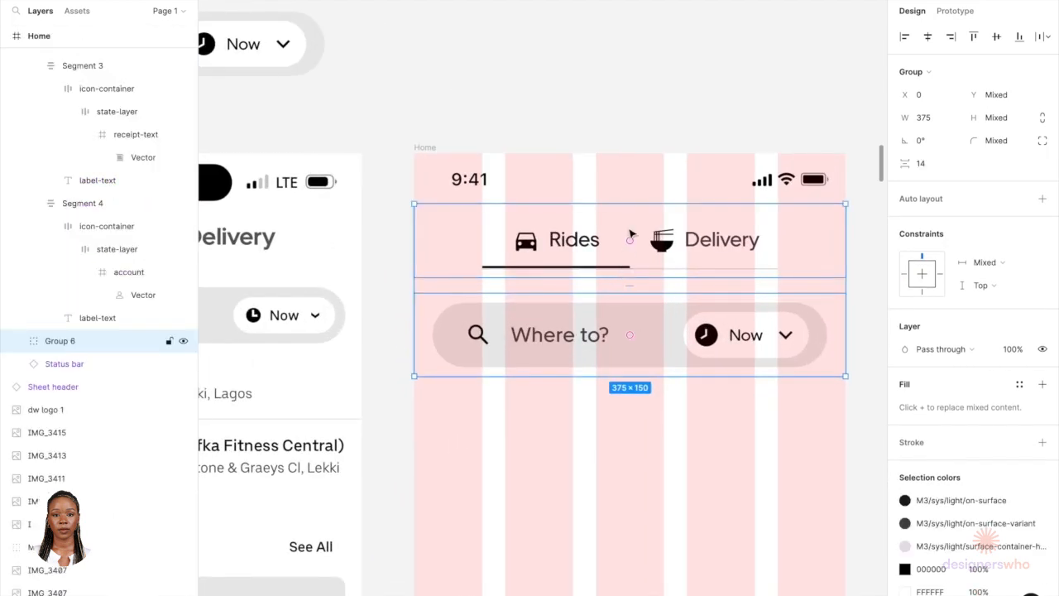
pyautogui.keyDown('shift'); pyautogui.click(644, 183); pyautogui.keyUp('shift')
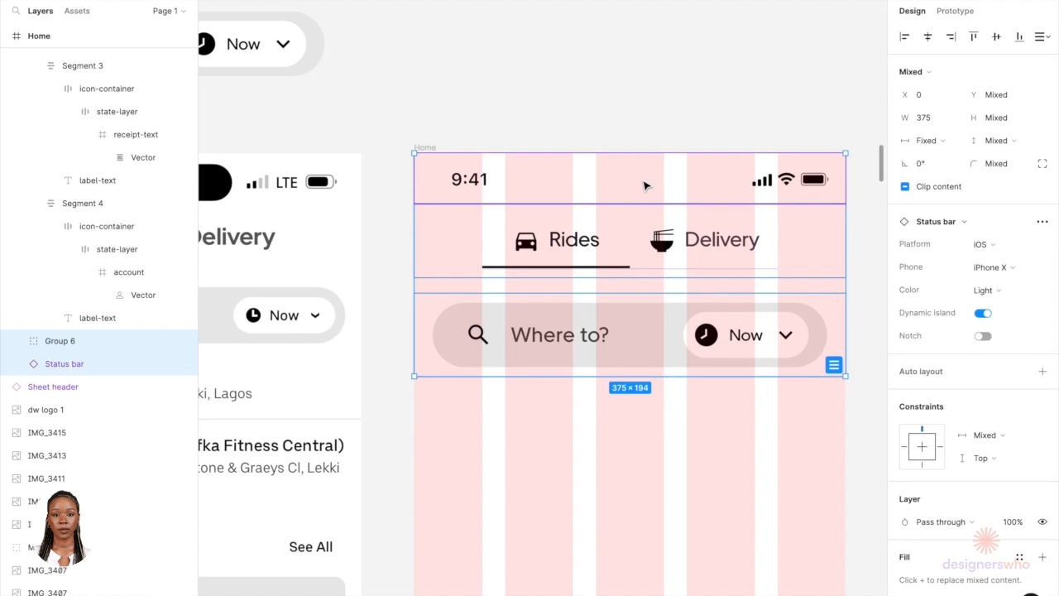
pyautogui.click(1042, 372)
pyautogui.click(925, 273)
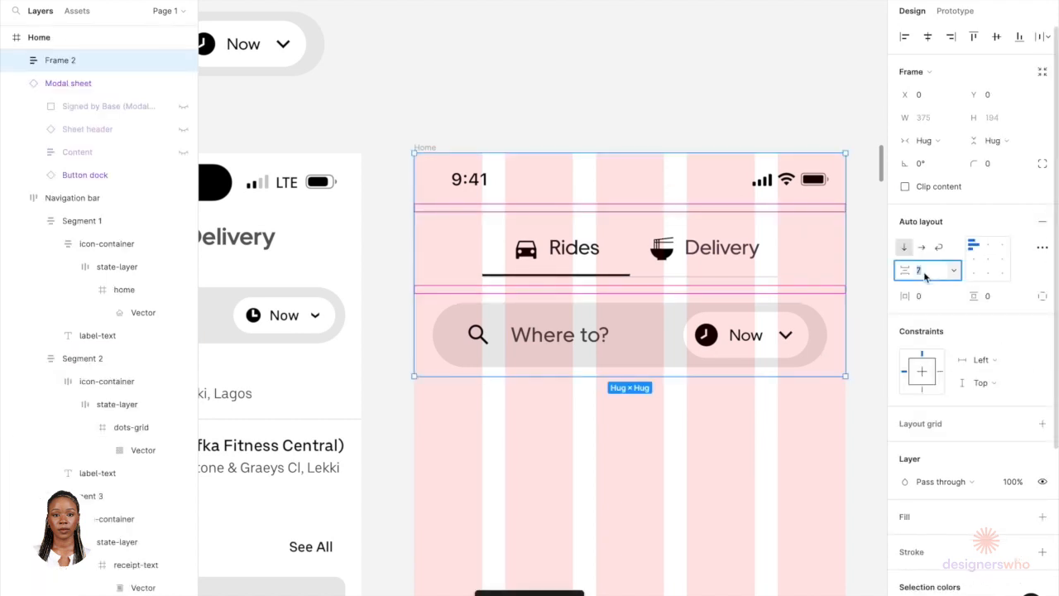
pyautogui.press('Return')
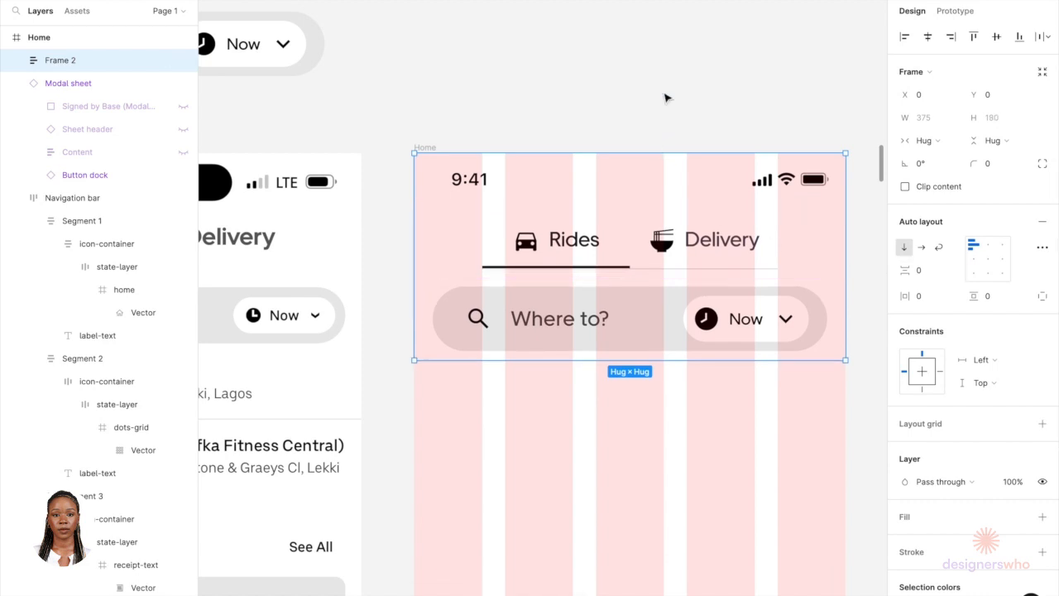
# Step: Select the search bar group inside the Home frame to check its size
pyautogui.click(660, 135)
pyautogui.click(637, 247)
pyautogui.doubleClick(637, 248)
pyautogui.scroll(-5, 637, 248)
pyautogui.scroll(-1, 637, 249)
pyautogui.hscroll(1, 637, 249)
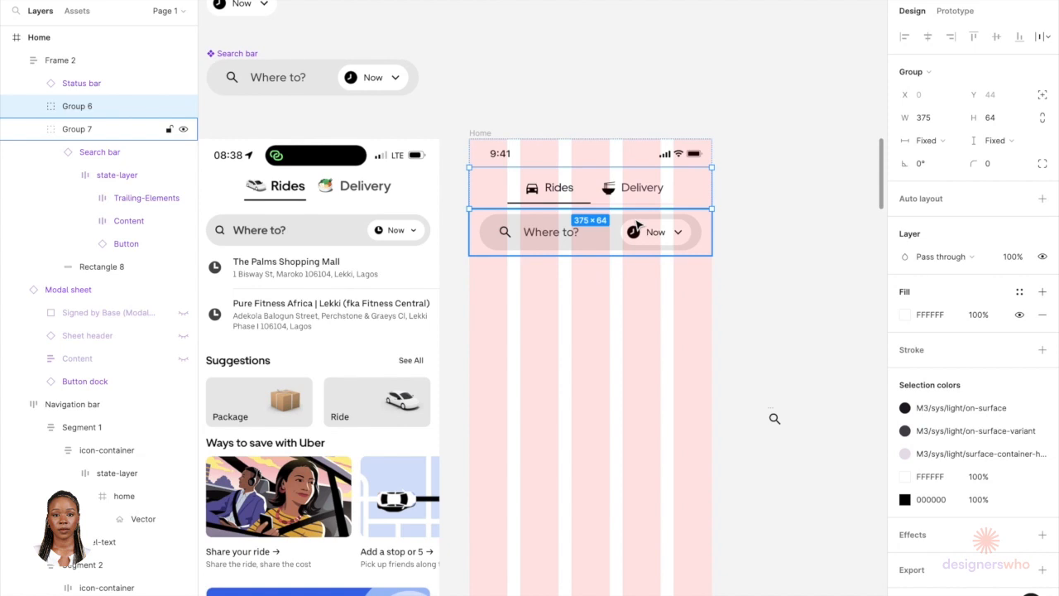
pyautogui.click(637, 225)
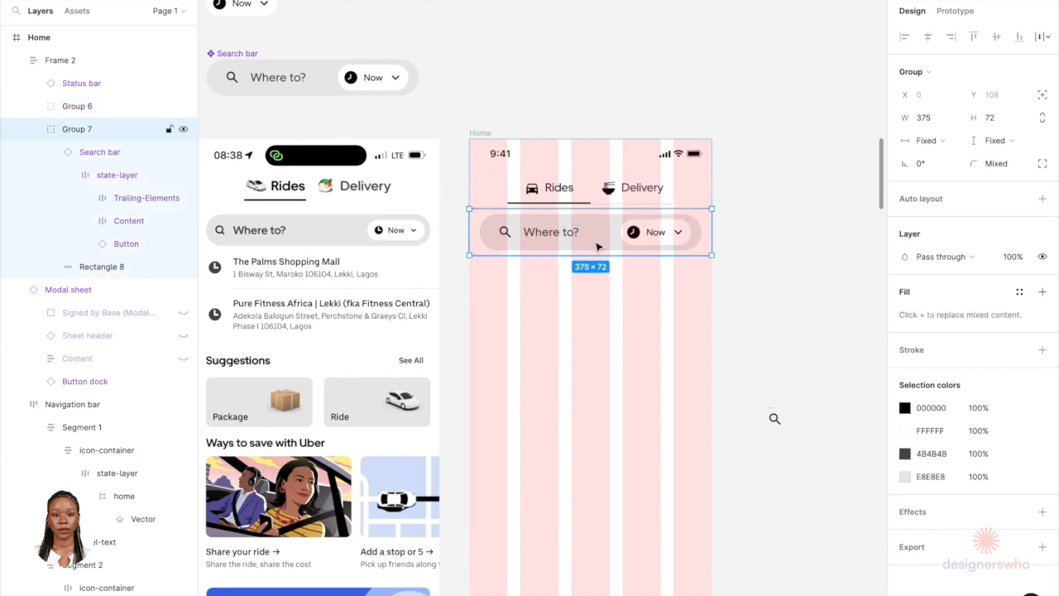
pyautogui.scroll(3, 596, 238)
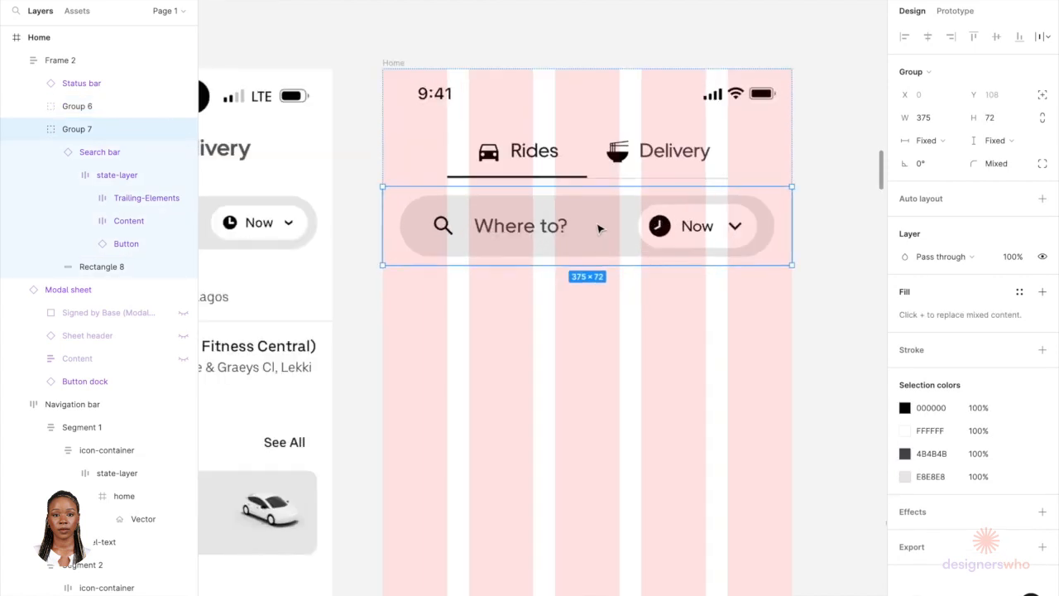
pyautogui.click(607, 39)
pyautogui.click(559, 134)
pyautogui.hotkey('ctrl', 'v')
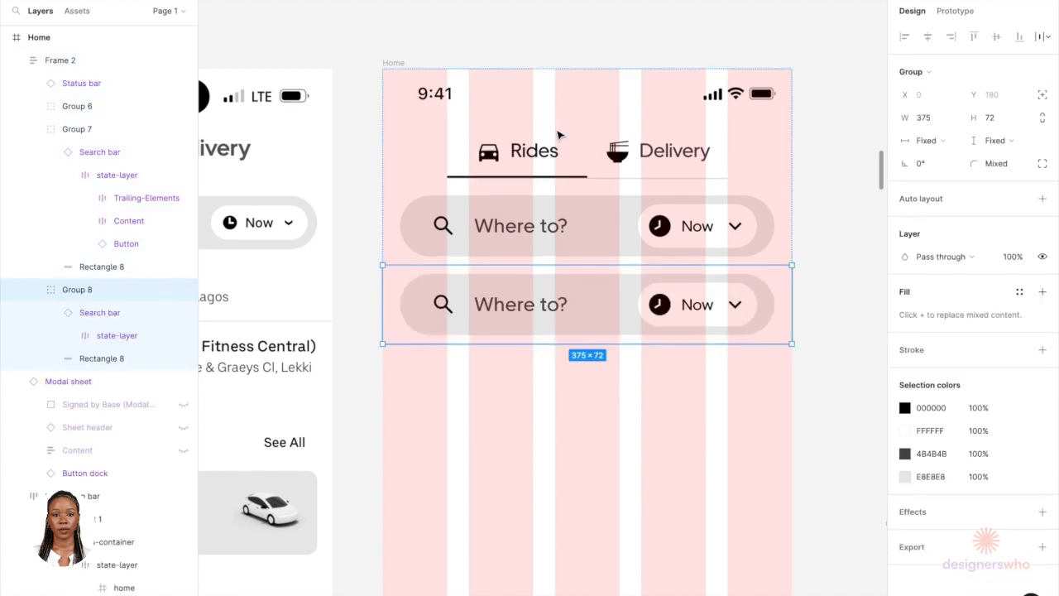
pyautogui.press('Up')
pyautogui.press('Up')
pyautogui.press('Up')
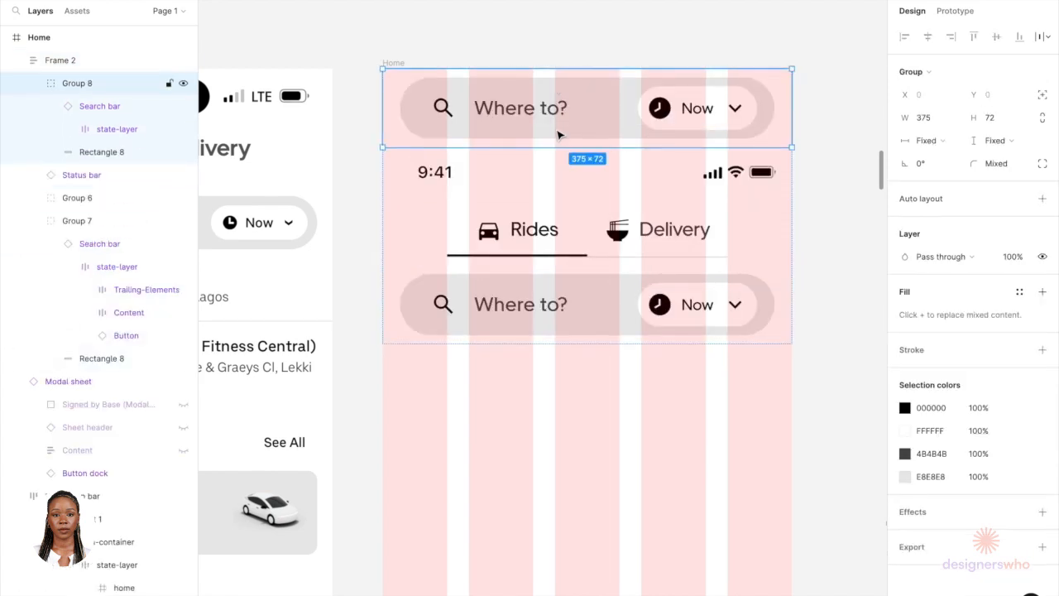
pyautogui.press('Down')
pyautogui.press('Down')
pyautogui.press('Down')
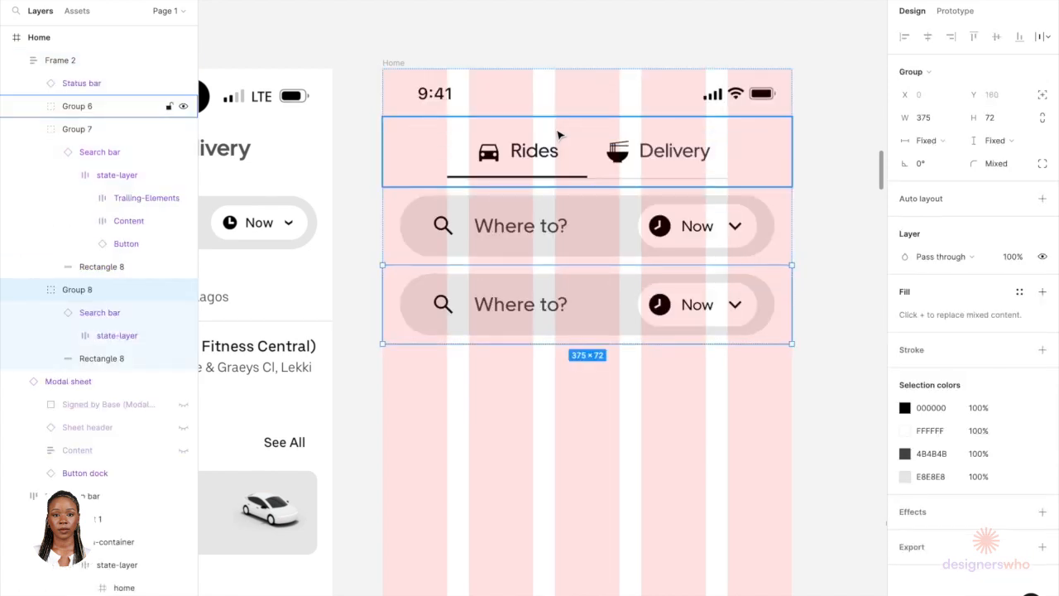
pyautogui.press('Delete')
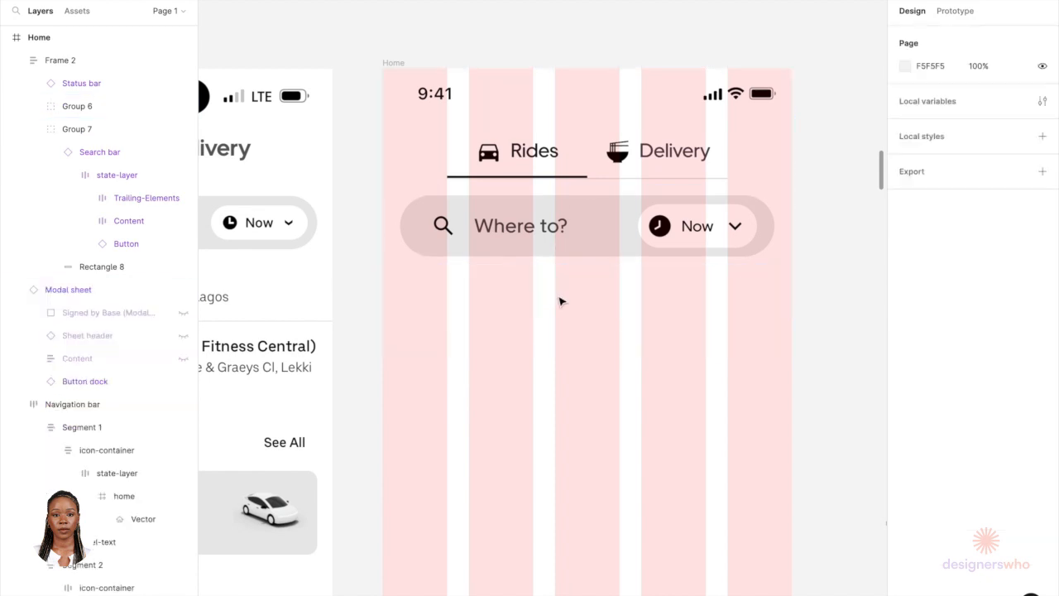
# Step: Navigate across the canvas to the list components in the MUI Building Blocks frame
pyautogui.scroll(-3, 579, 243)
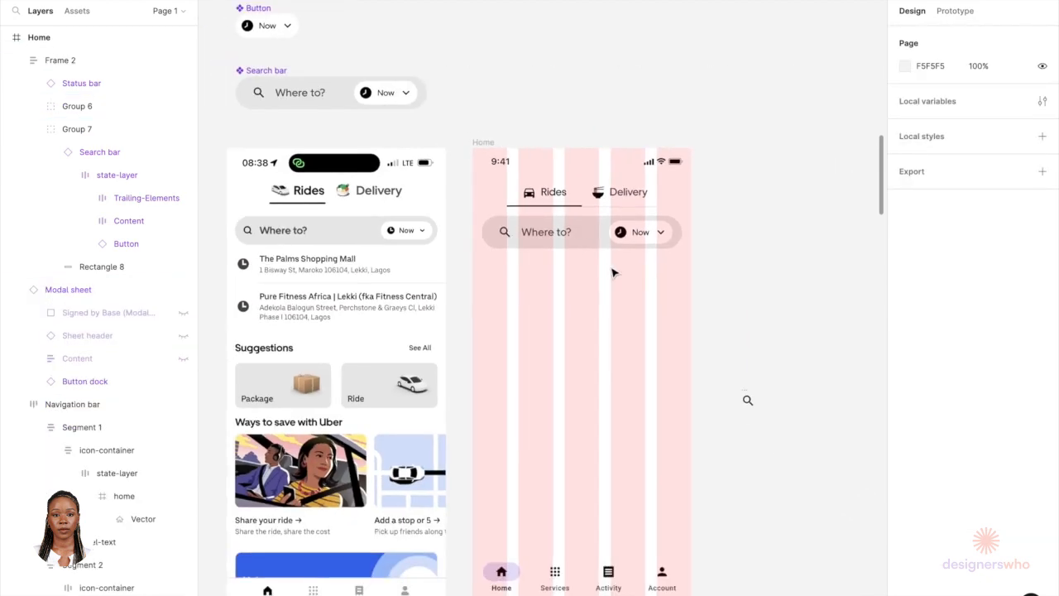
pyautogui.scroll(3, 579, 263)
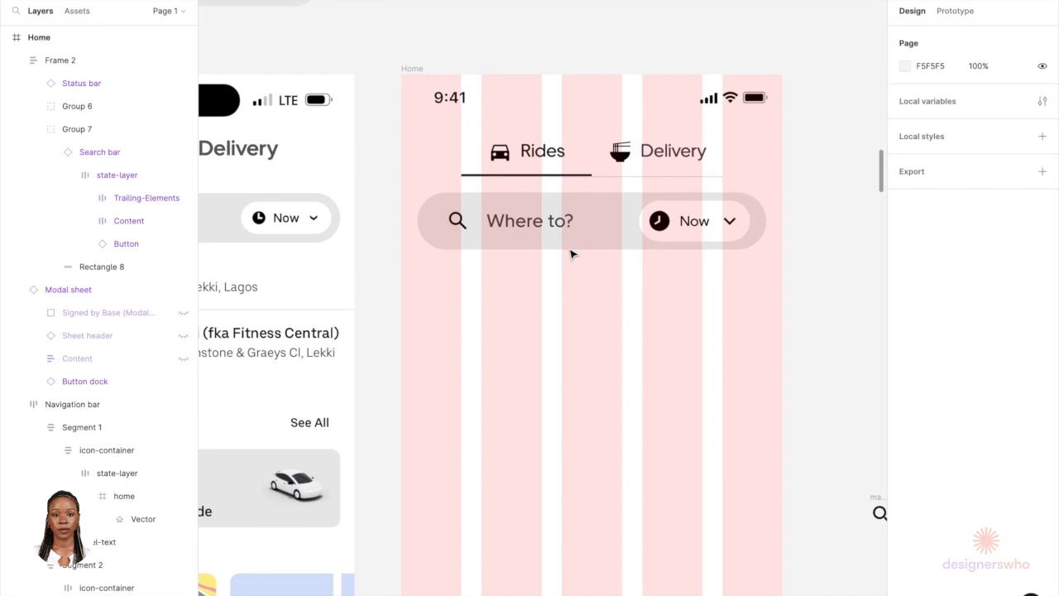
pyautogui.scroll(-5, 571, 250)
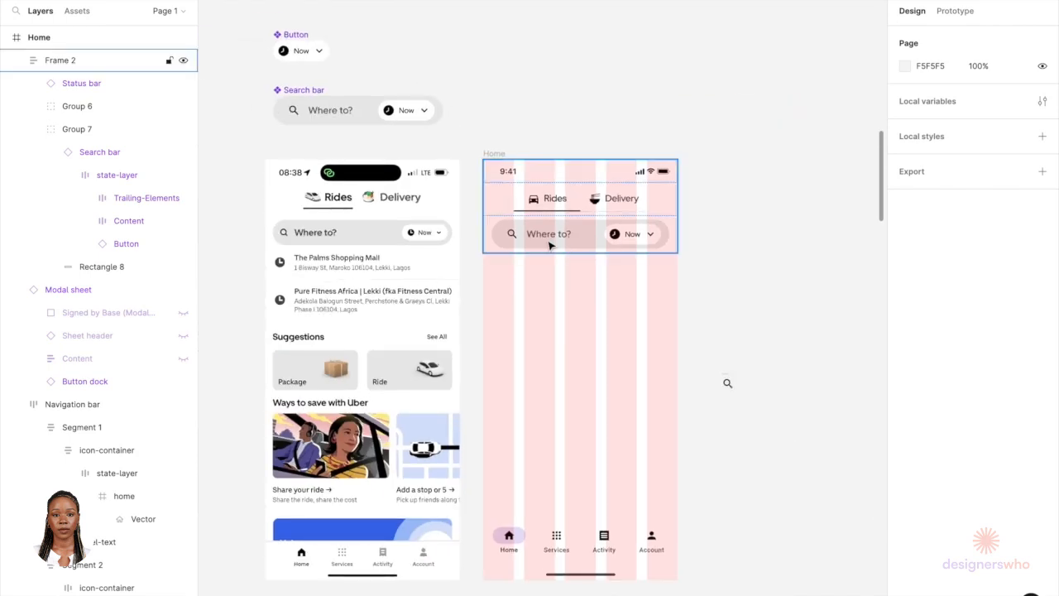
pyautogui.scroll(2, 522, 248)
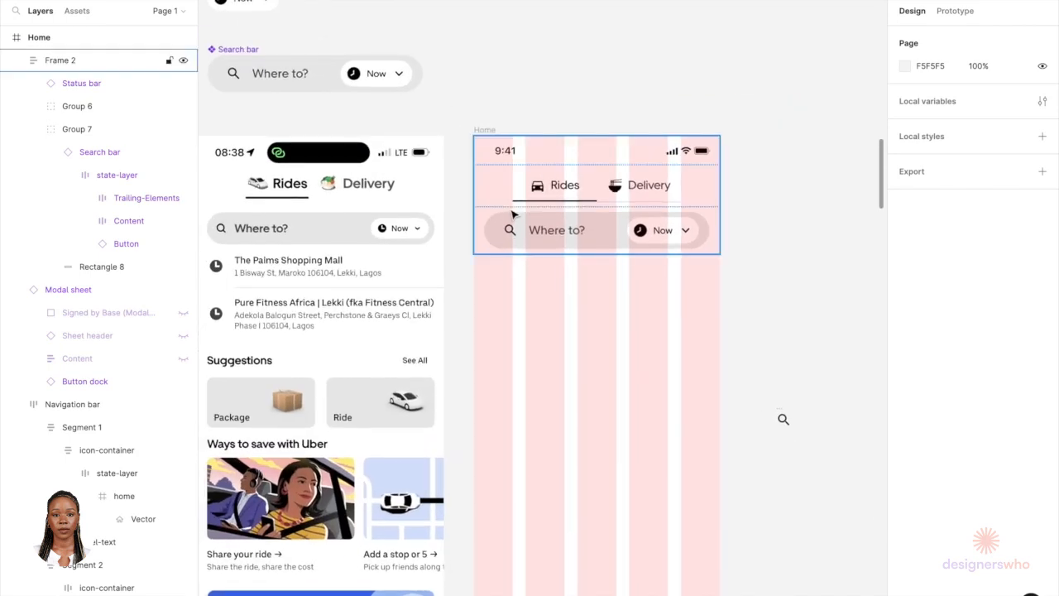
pyautogui.hscroll(-2, 495, 239)
pyautogui.scroll(-4, 409, 256)
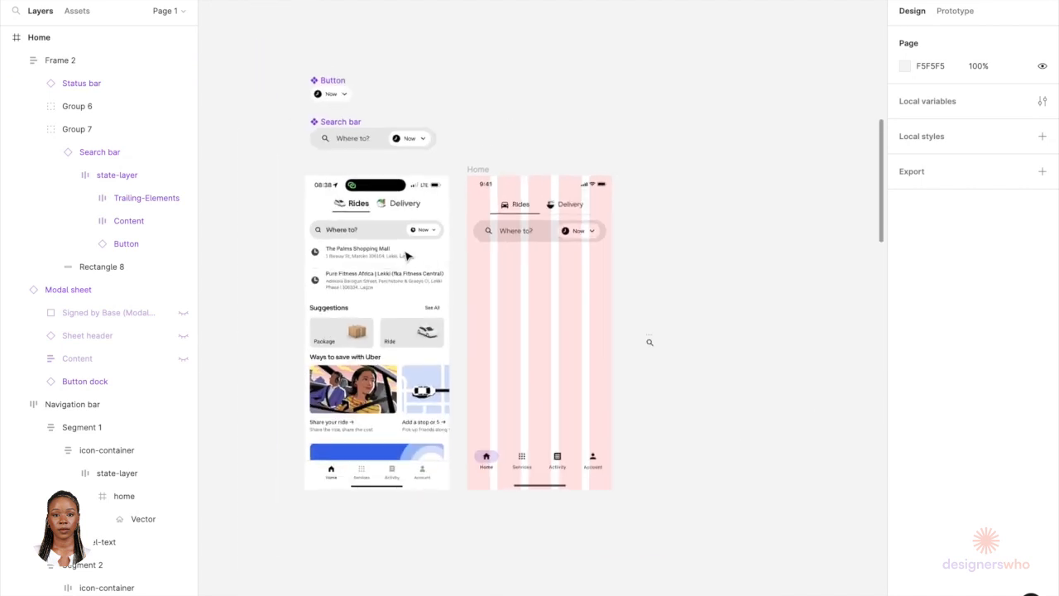
pyautogui.scroll(2, 407, 256)
pyautogui.scroll(-2, 405, 239)
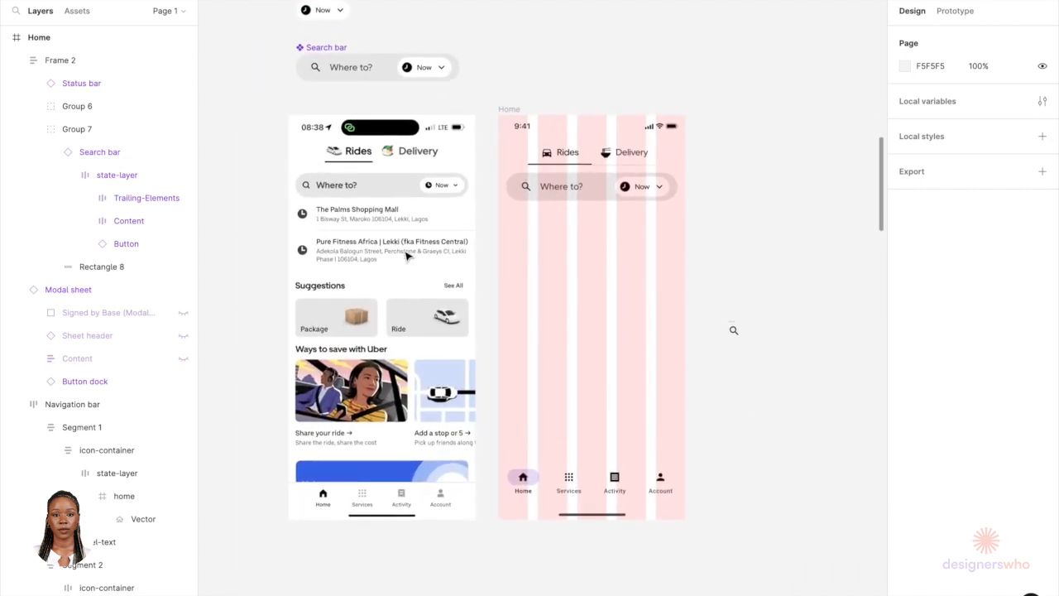
pyautogui.scroll(-5, 335, 257)
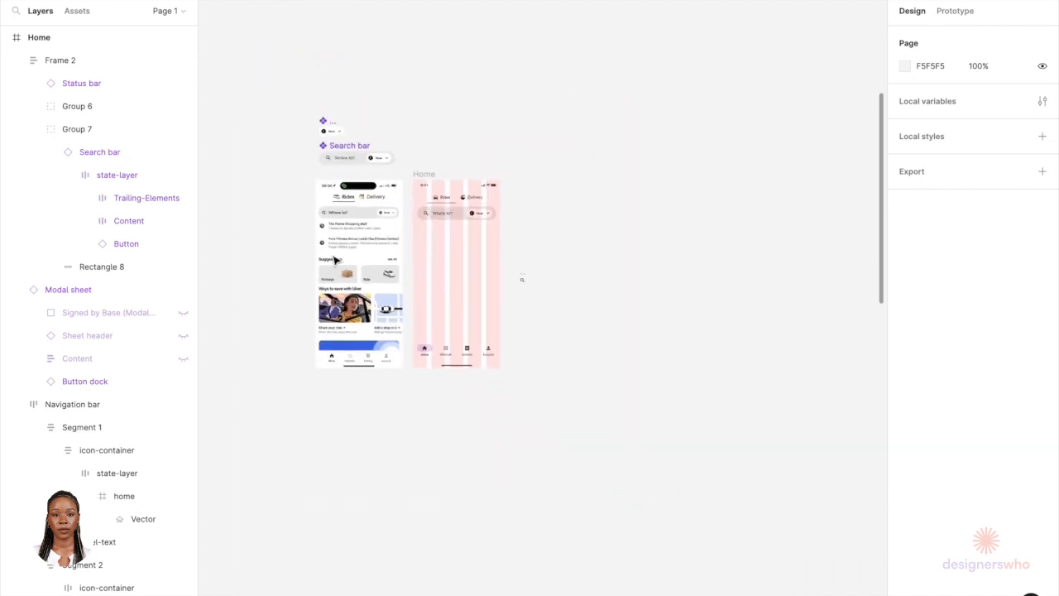
pyautogui.scroll(3, 331, 421)
pyautogui.scroll(-4, 339, 417)
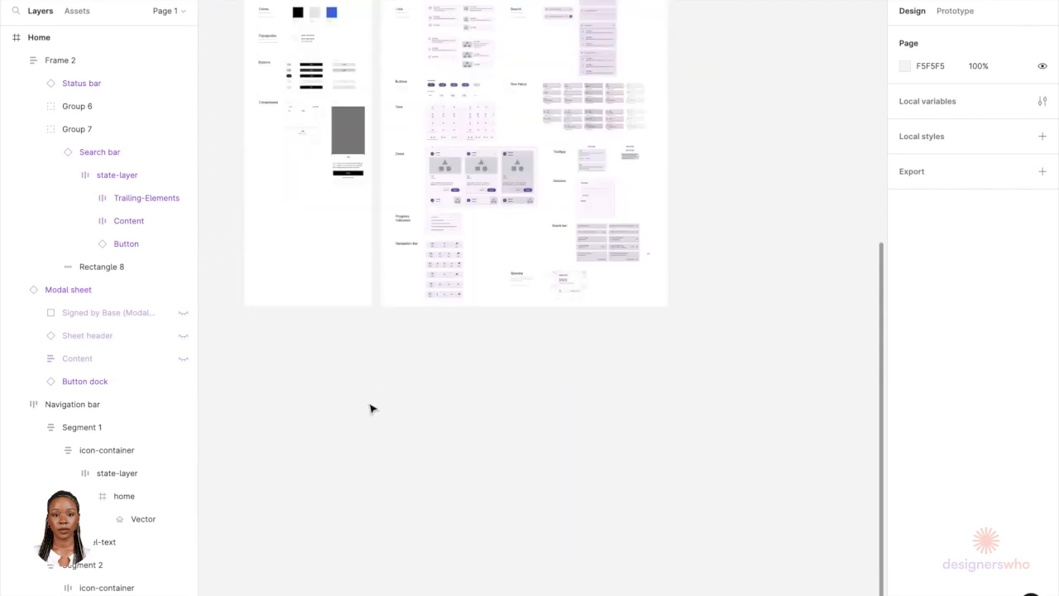
pyautogui.scroll(2, 466, 106)
pyautogui.scroll(6, 455, 147)
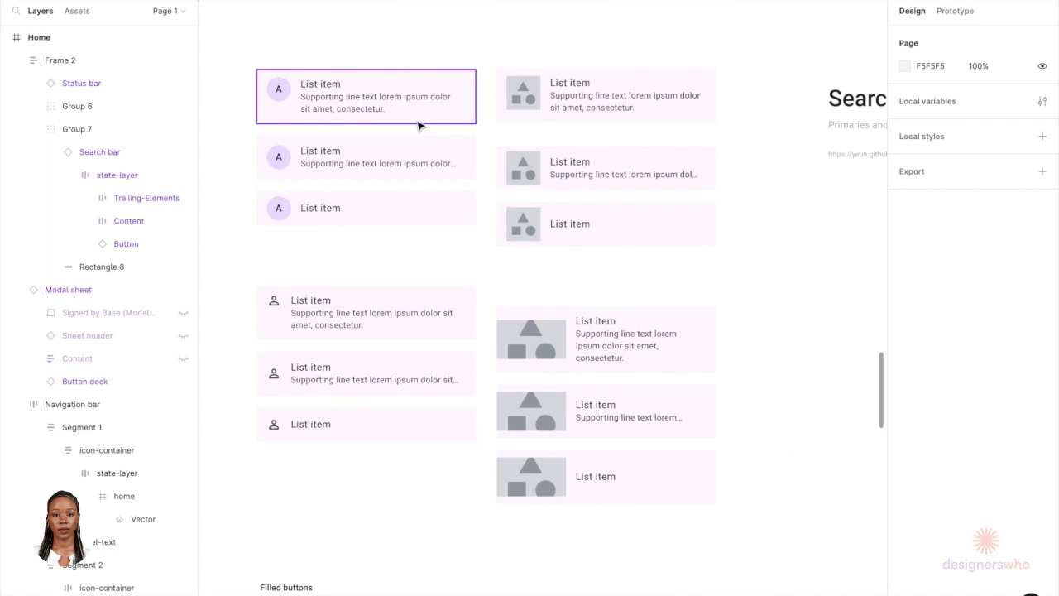
# Step: Copy the two-line list item with a leading icon and paste it on the canvas beside the Home screens
pyautogui.click(413, 107)
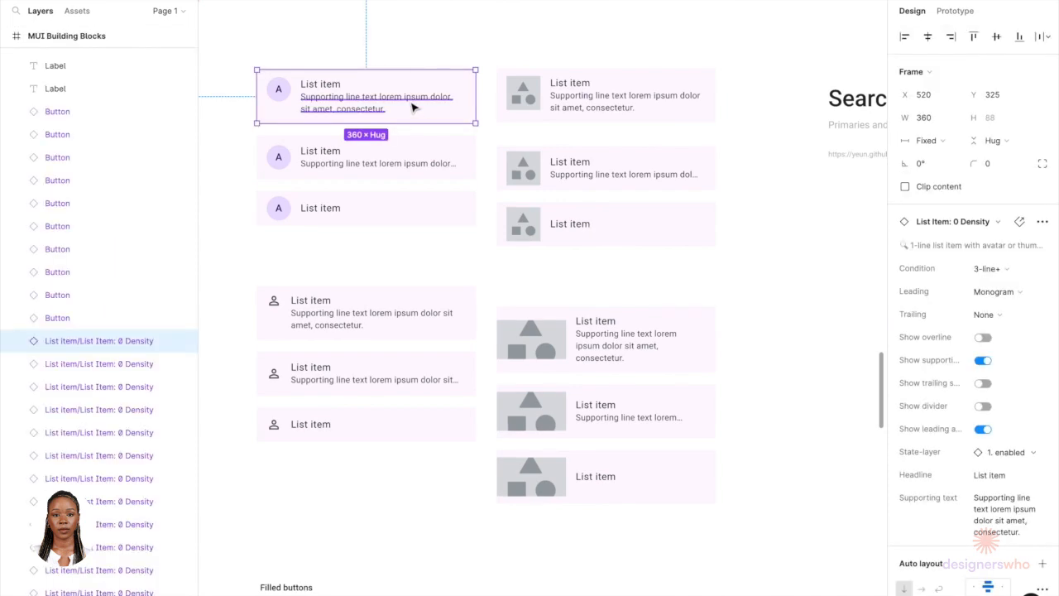
pyautogui.click(395, 313)
pyautogui.scroll(-5, 395, 316)
pyautogui.scroll(8, 395, 321)
pyautogui.scroll(-5, 392, 319)
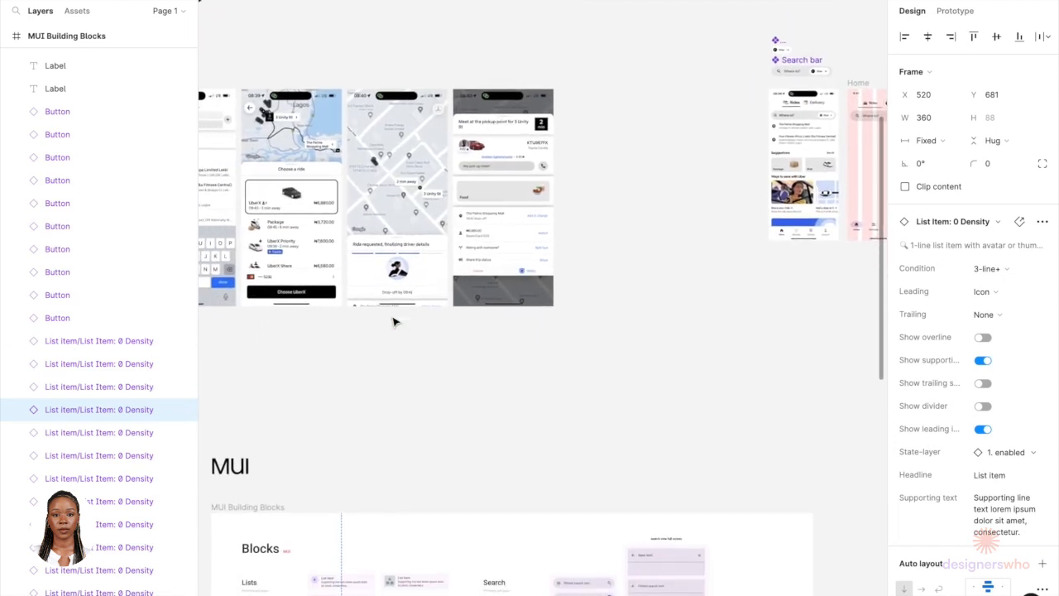
pyautogui.scroll(5, 357, 498)
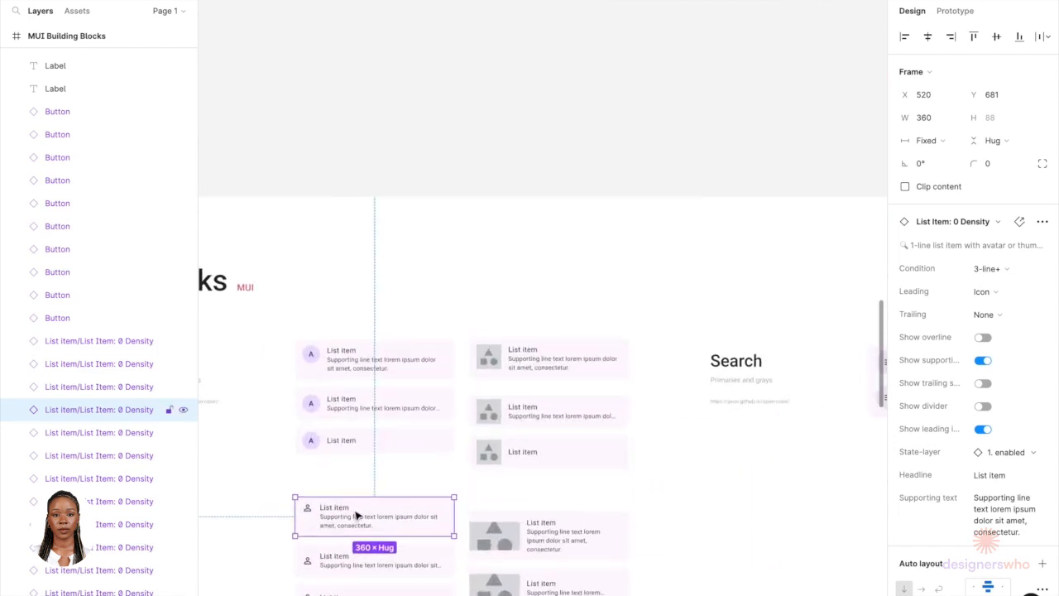
pyautogui.scroll(-10, 357, 514)
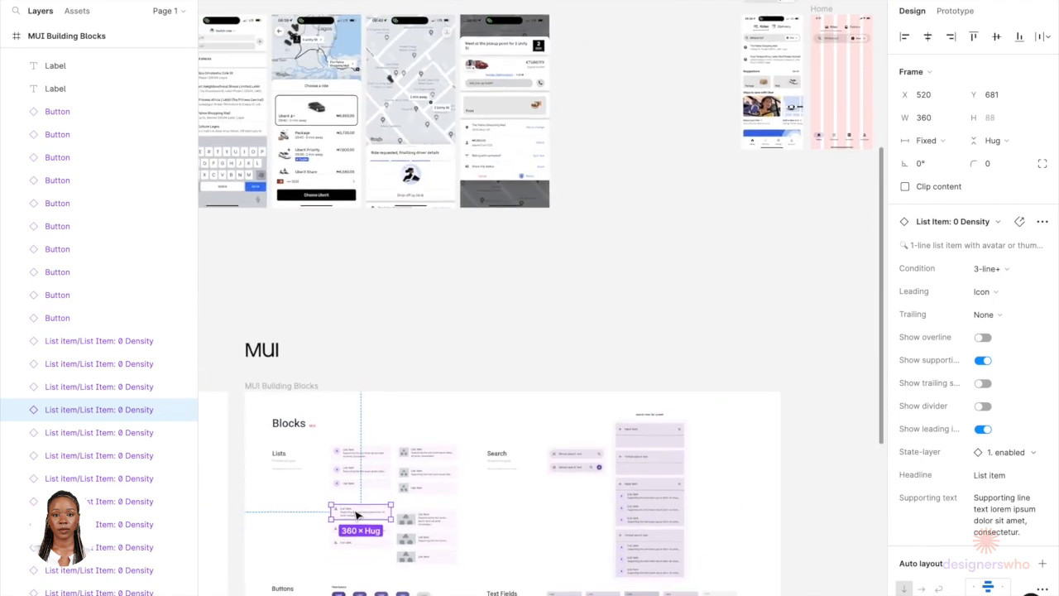
pyautogui.scroll(9, 357, 515)
pyautogui.scroll(-2, 356, 517)
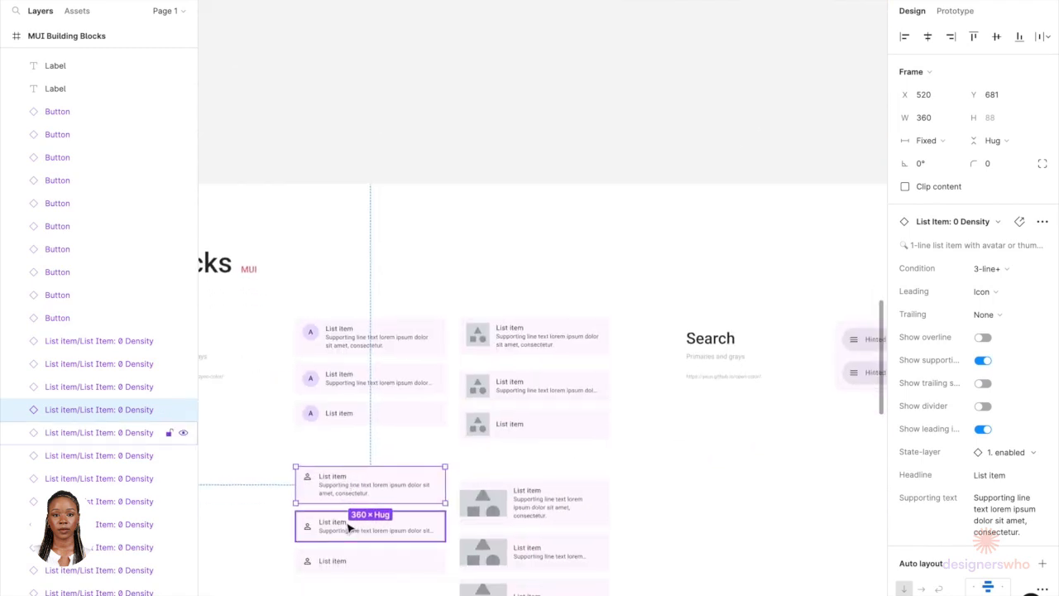
pyautogui.click(348, 528)
pyautogui.scroll(-8, 348, 527)
pyautogui.scroll(6, 541, 276)
pyautogui.scroll(3, 608, 215)
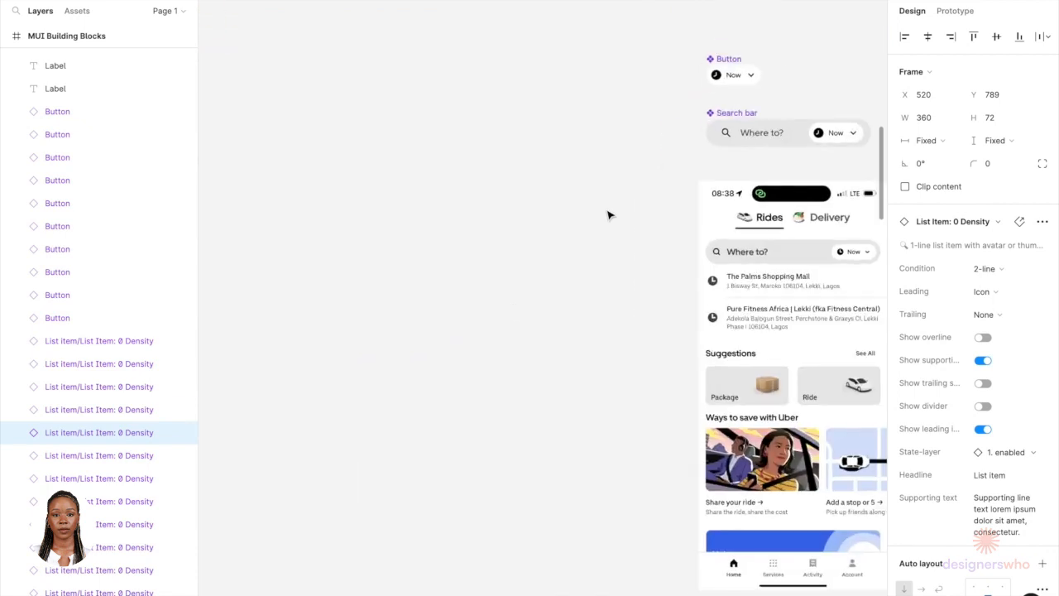
pyautogui.click(504, 296)
pyautogui.hotkey('ctrl', 'v')
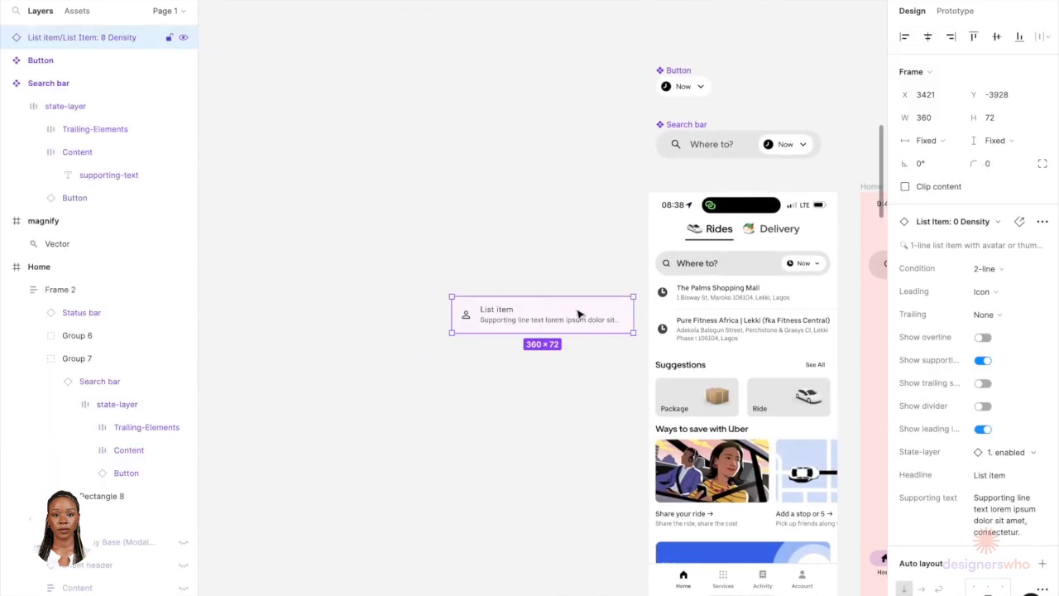
pyautogui.moveTo(575, 315); pyautogui.dragTo(574, 291)
# Step: Browse the canvas from the pasted list item down to the MUI cards section
pyautogui.scroll(-2, 645, 314)
pyautogui.hscroll(5, 645, 314)
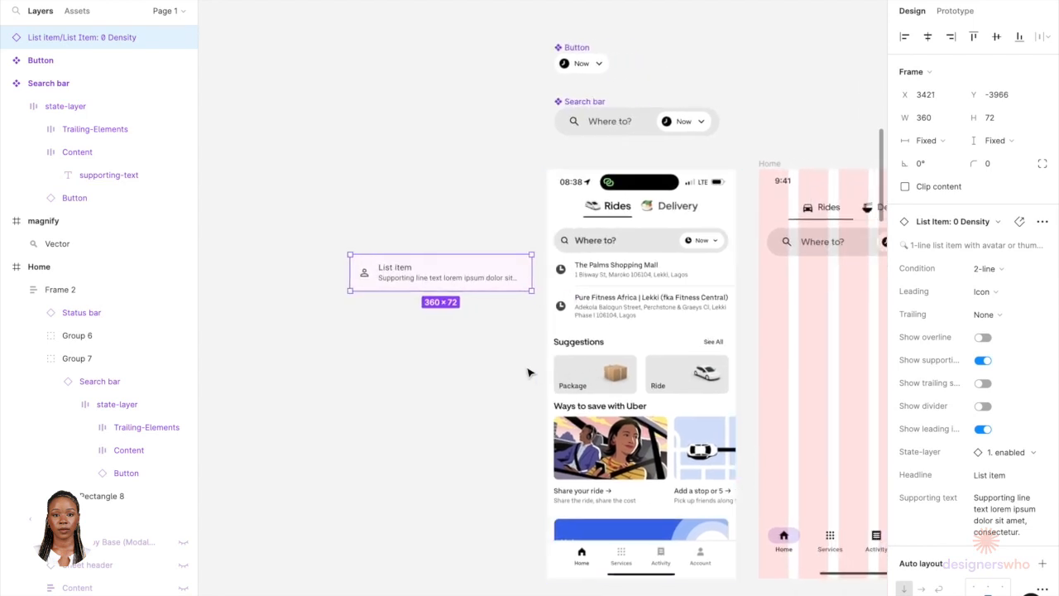
pyautogui.scroll(-2, 530, 371)
pyautogui.hscroll(2, 530, 371)
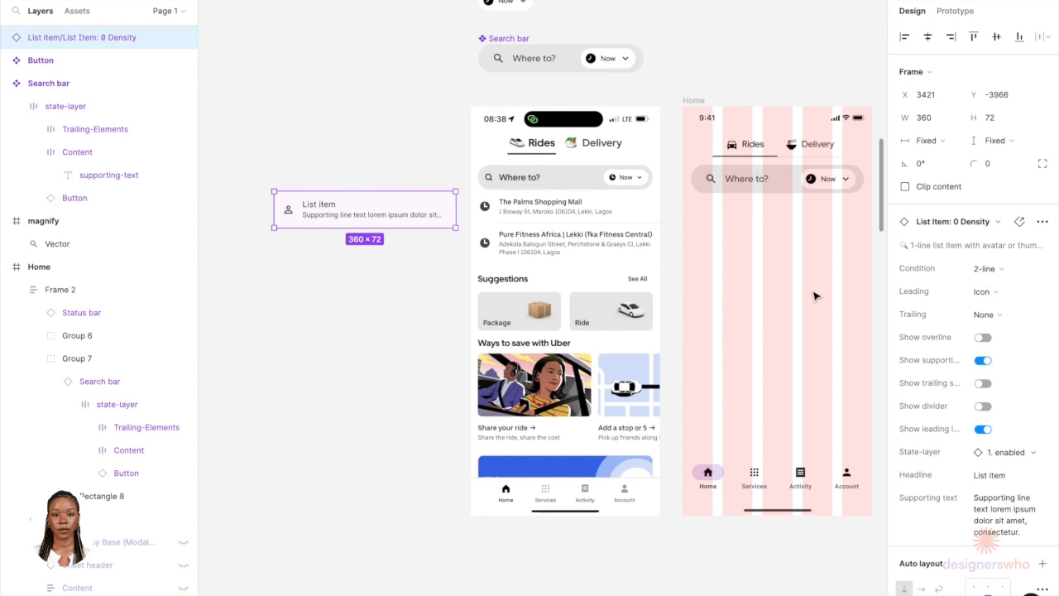
pyautogui.click(345, 304)
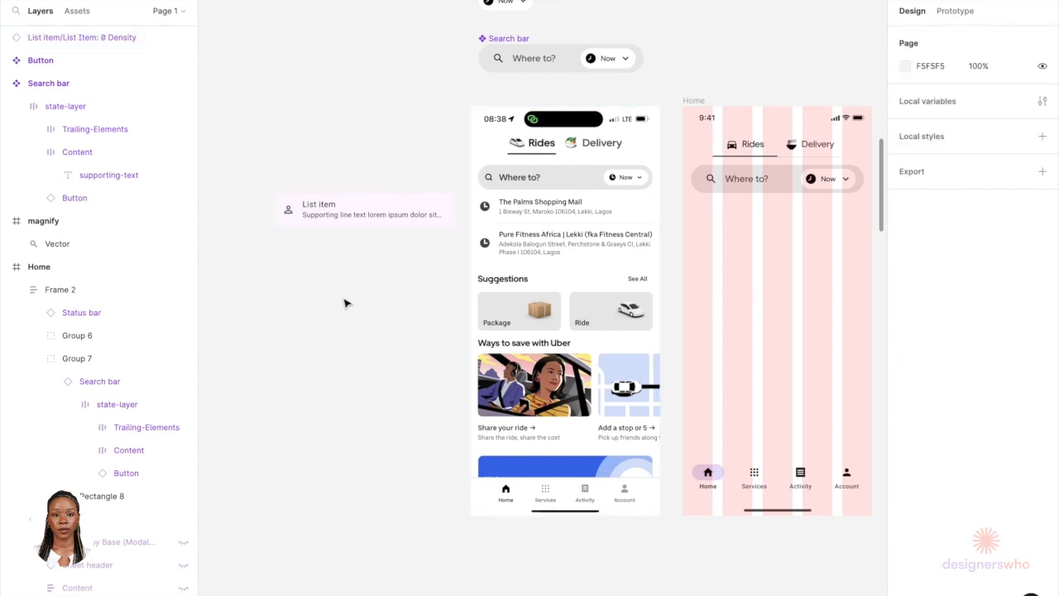
pyautogui.scroll(-3, 345, 303)
pyautogui.scroll(5, 337, 276)
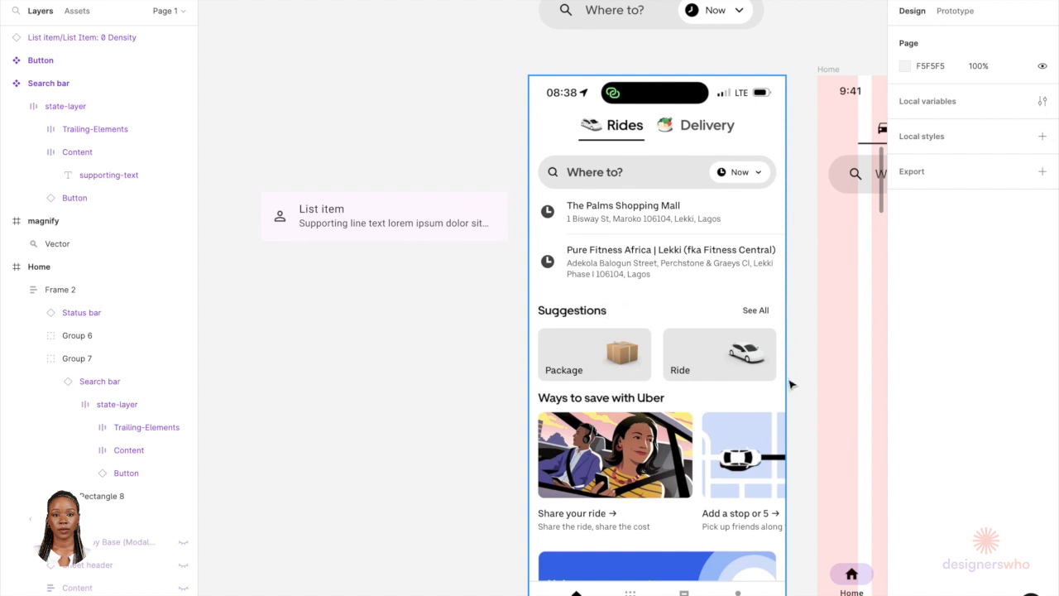
pyautogui.scroll(-6, 623, 357)
pyautogui.scroll(-5, 609, 367)
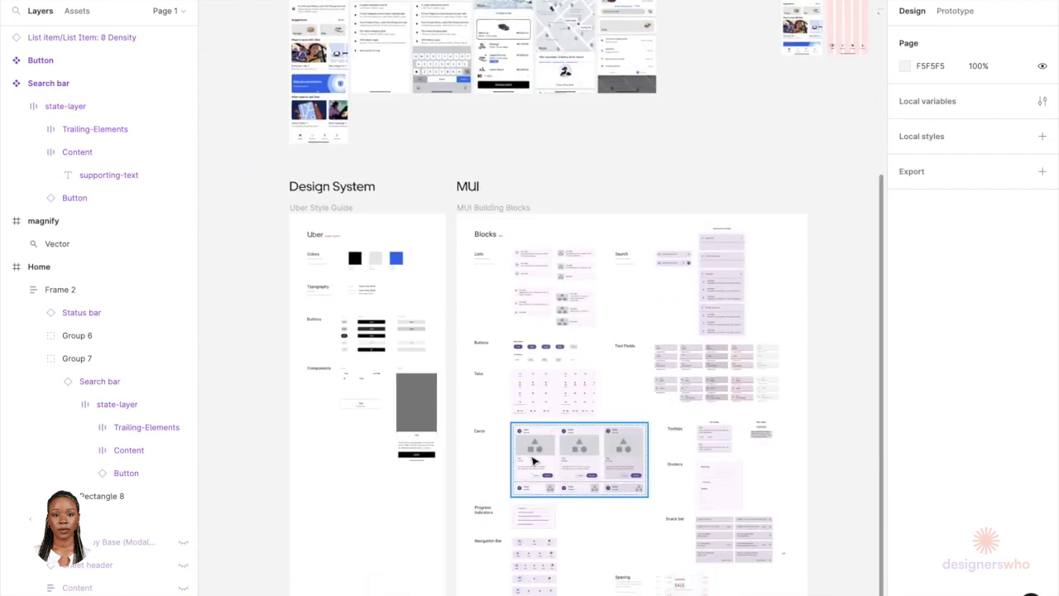
pyautogui.scroll(2, 548, 515)
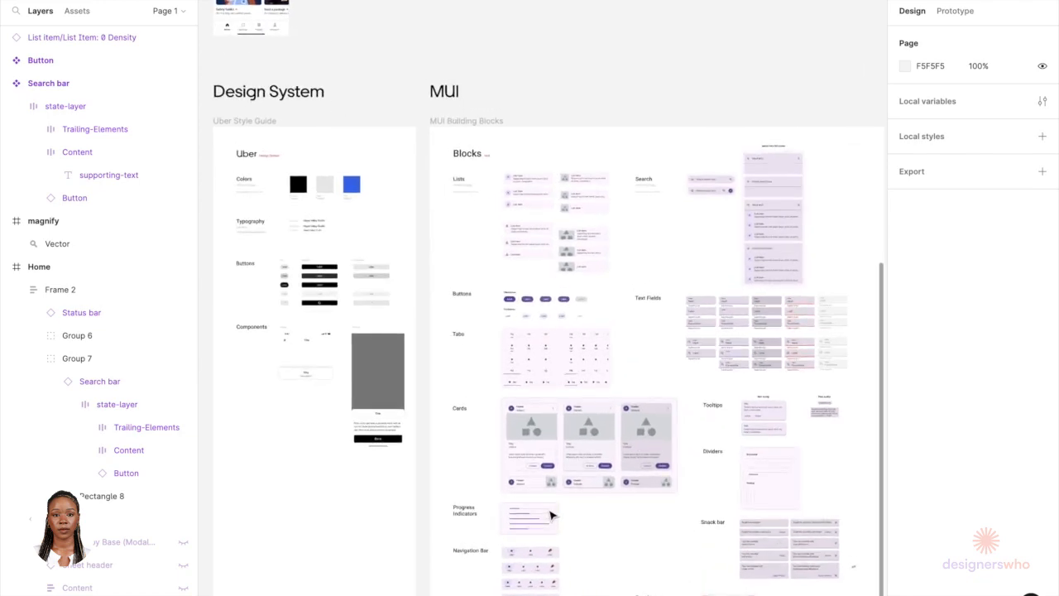
pyautogui.scroll(-5, 511, 392)
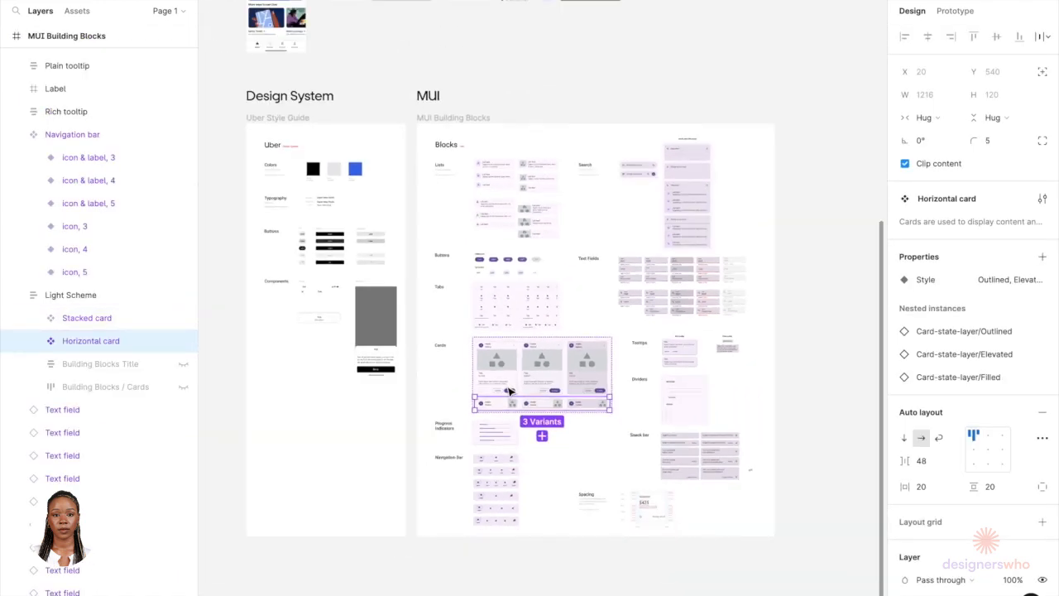
pyautogui.scroll(10, 510, 392)
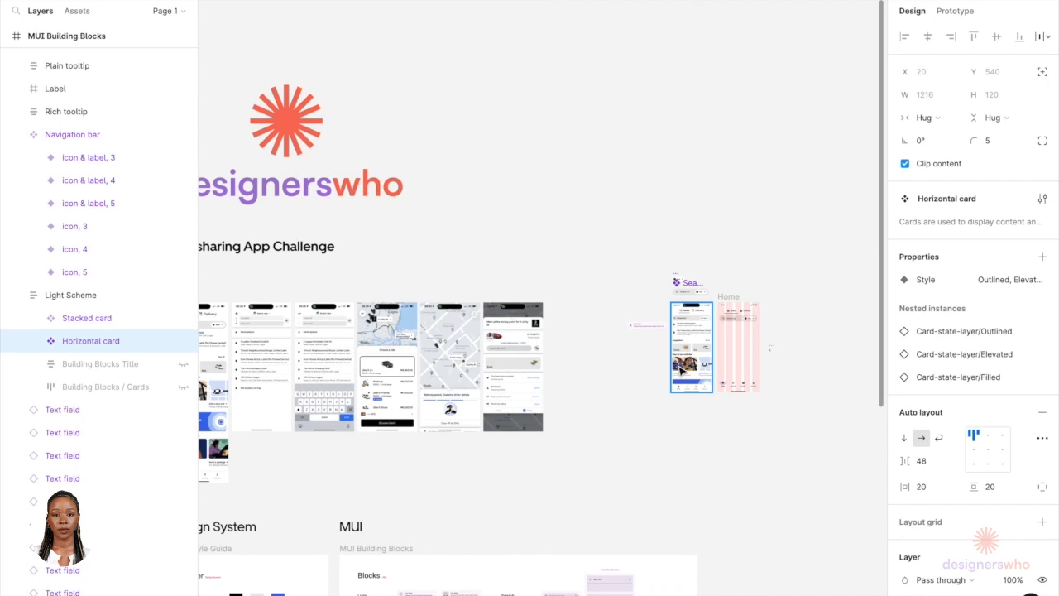
pyautogui.scroll(-7, 682, 371)
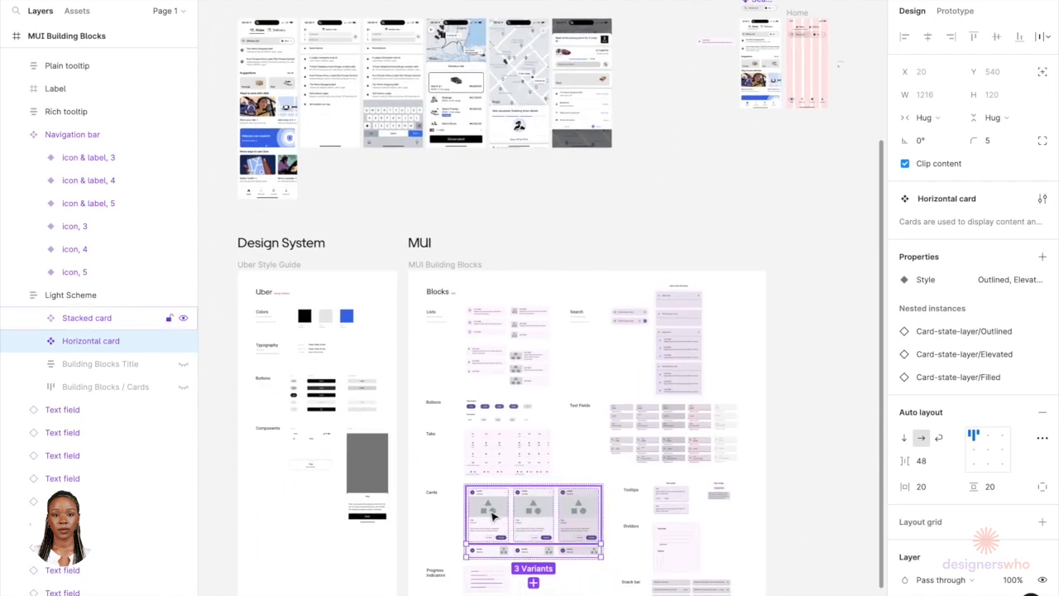
# Step: Inspect the Outlined variant of the Stacked card component among the MUI cards
pyautogui.click(494, 515)
pyautogui.click(494, 515)
pyautogui.scroll(5, 493, 515)
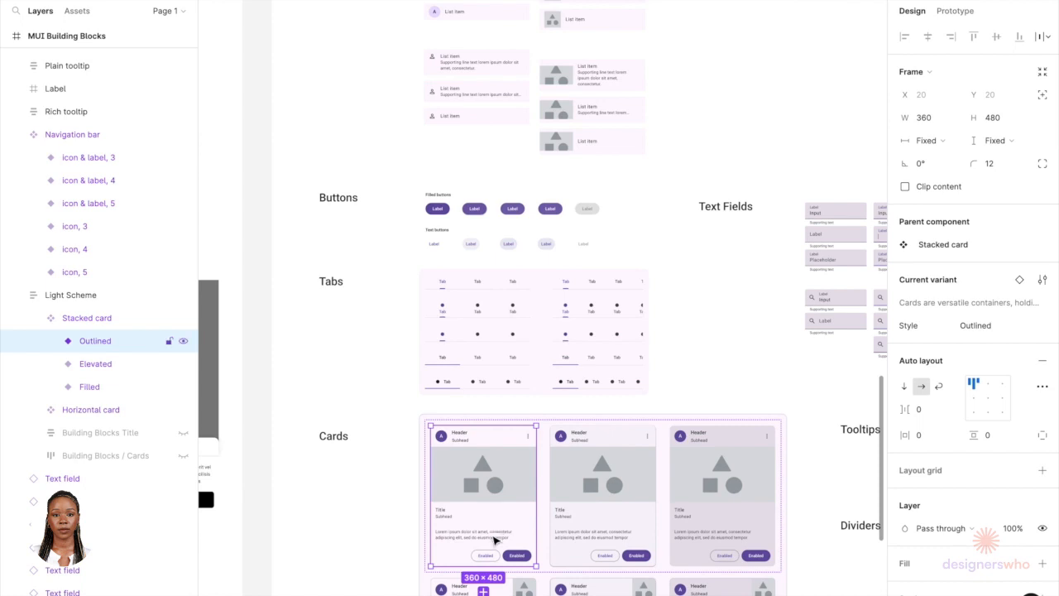
pyautogui.scroll(-5, 494, 541)
pyautogui.scroll(4, 587, 331)
pyautogui.scroll(2, 648, 203)
pyautogui.scroll(5, 647, 205)
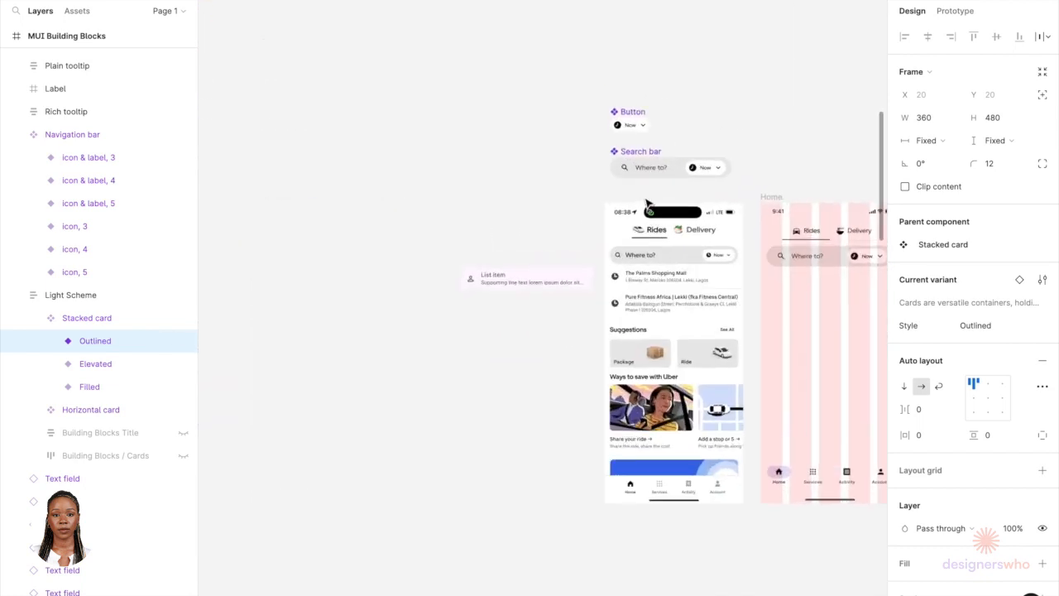
pyautogui.click(510, 340)
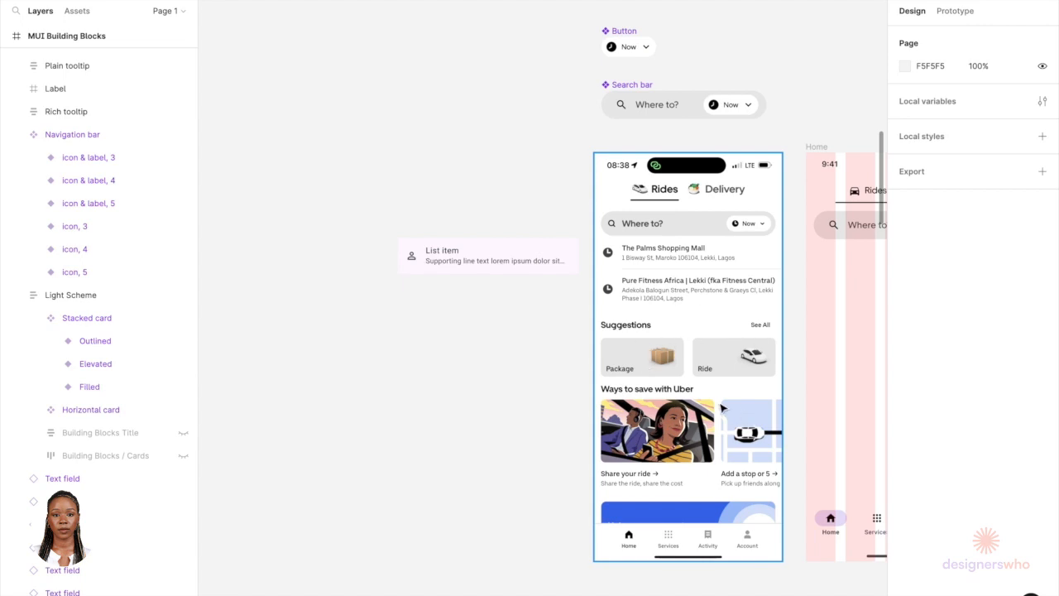
# Step: Paste the Outlined stacked card onto the canvas and place it below the list item
pyautogui.scroll(2, 433, 454)
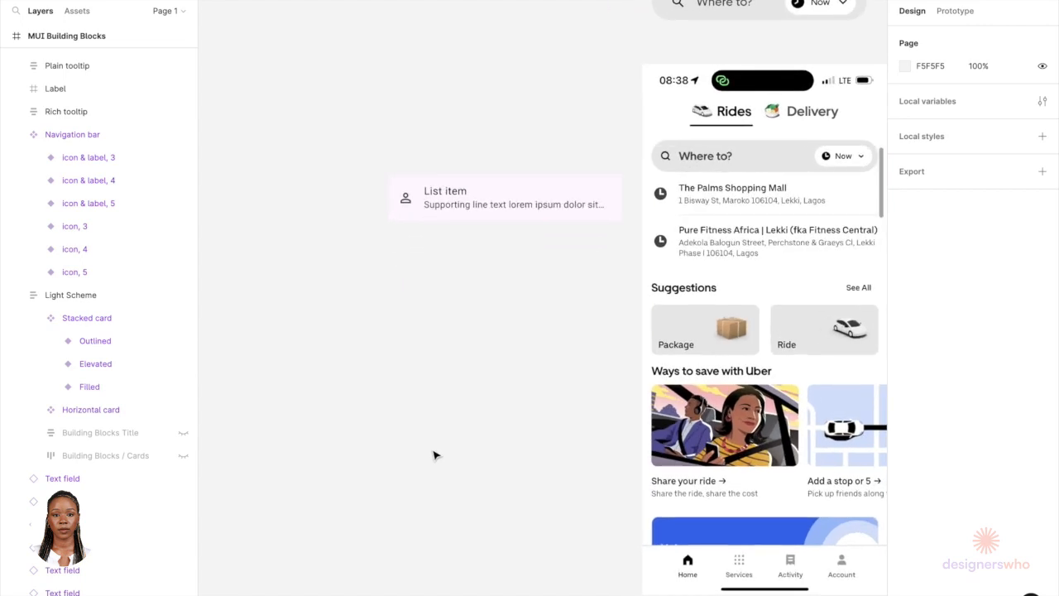
pyautogui.hotkey('ctrl', 'v')
pyautogui.moveTo(538, 373); pyautogui.dragTo(495, 569)
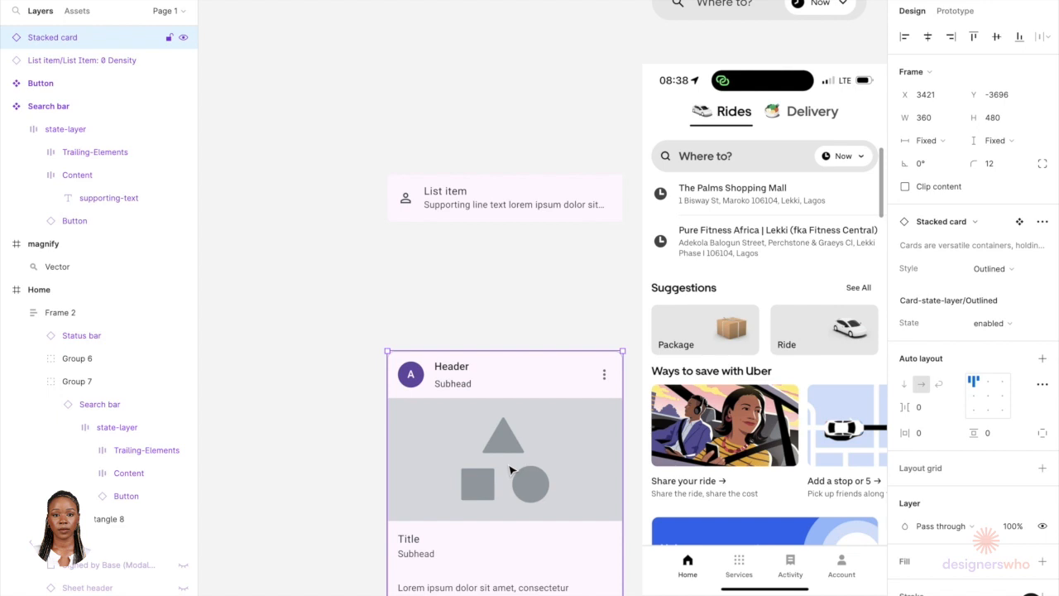
# Step: Copy the clock icon from inside the search bar's Now button
pyautogui.click(549, 268)
pyautogui.click(523, 217)
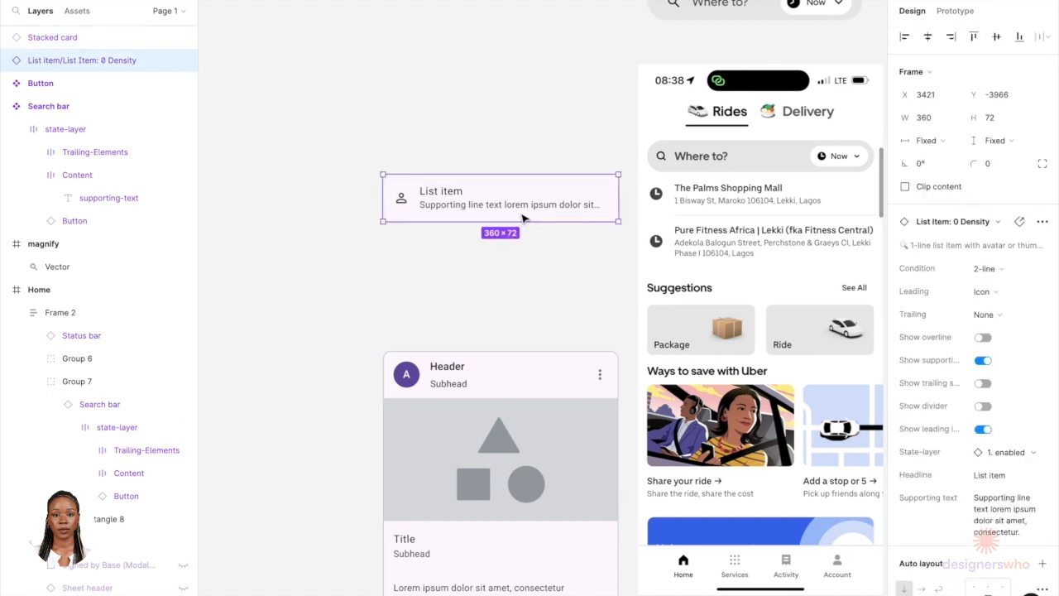
pyautogui.hscroll(2, 401, 207)
pyautogui.scroll(1, 400, 207)
pyautogui.hscroll(1, 400, 207)
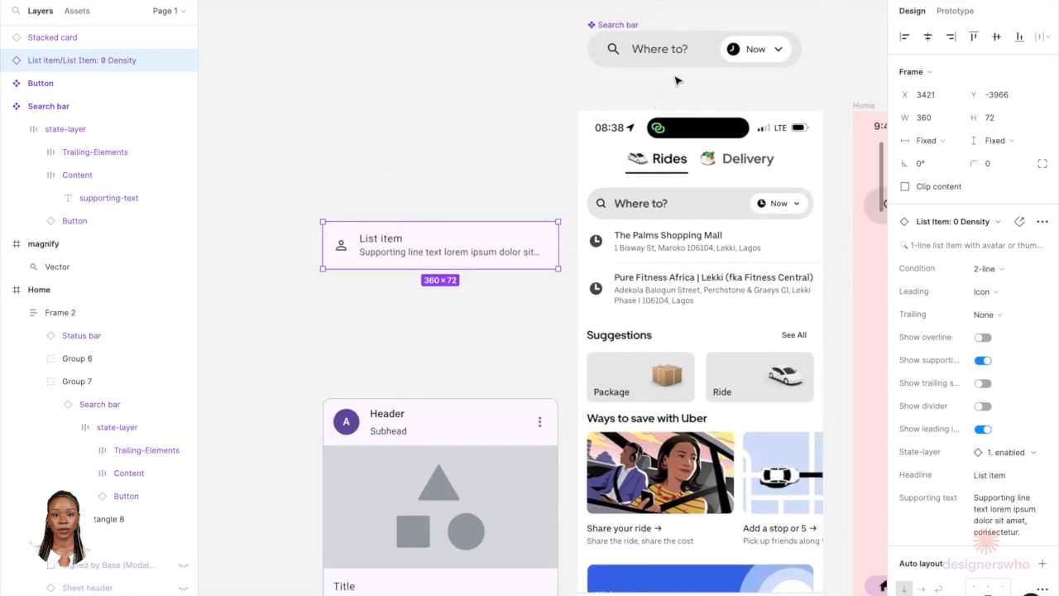
pyautogui.doubleClick(736, 57)
pyautogui.doubleClick(736, 56)
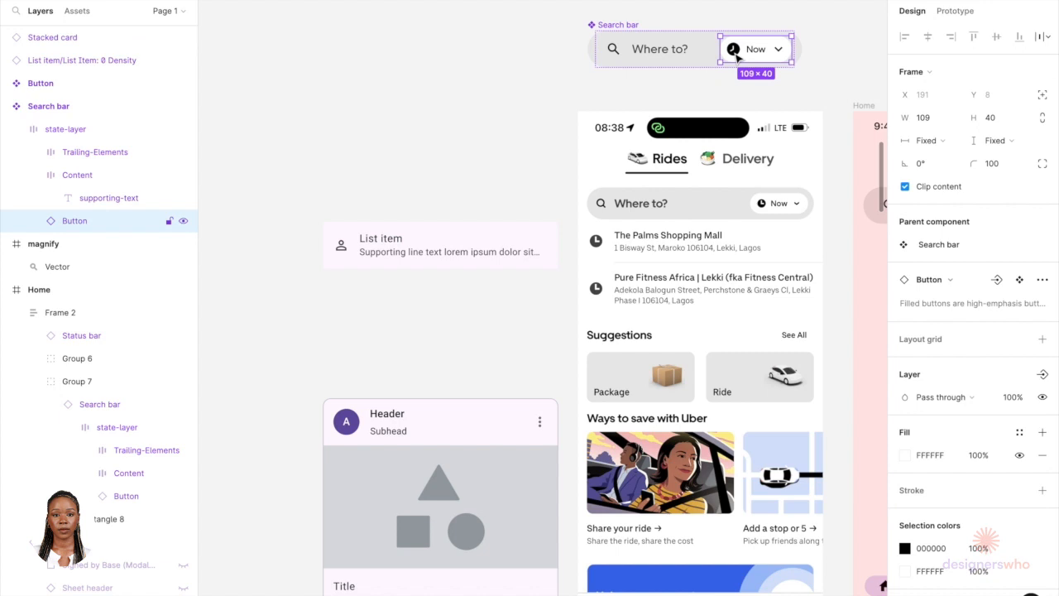
pyautogui.doubleClick(734, 52)
pyautogui.doubleClick(733, 51)
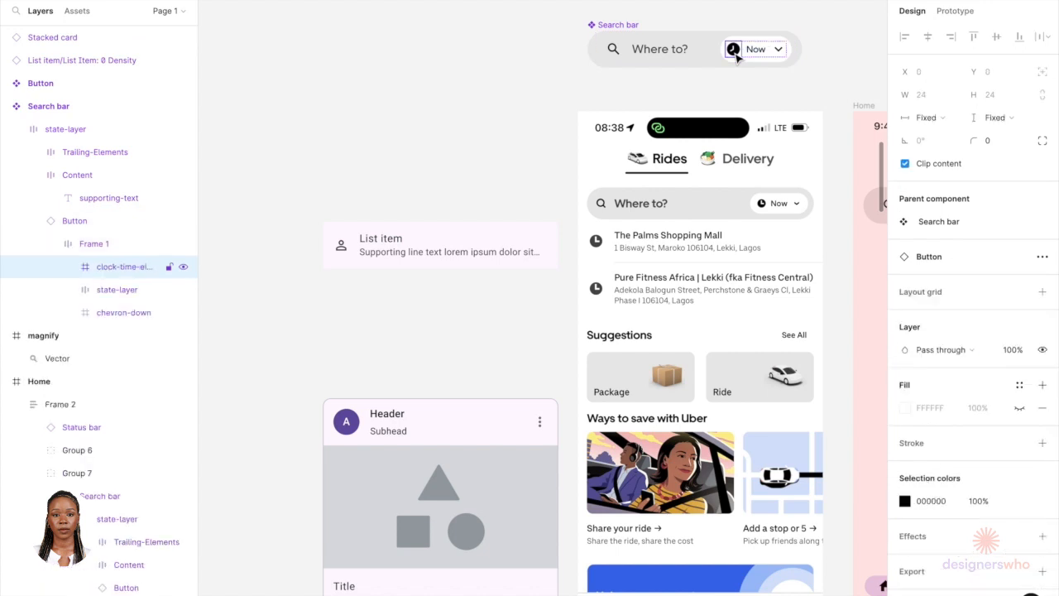
# Step: Detach the list item instance and replace its leading person icon with the pasted clock icon
pyautogui.click(377, 245)
pyautogui.rightClick(377, 250)
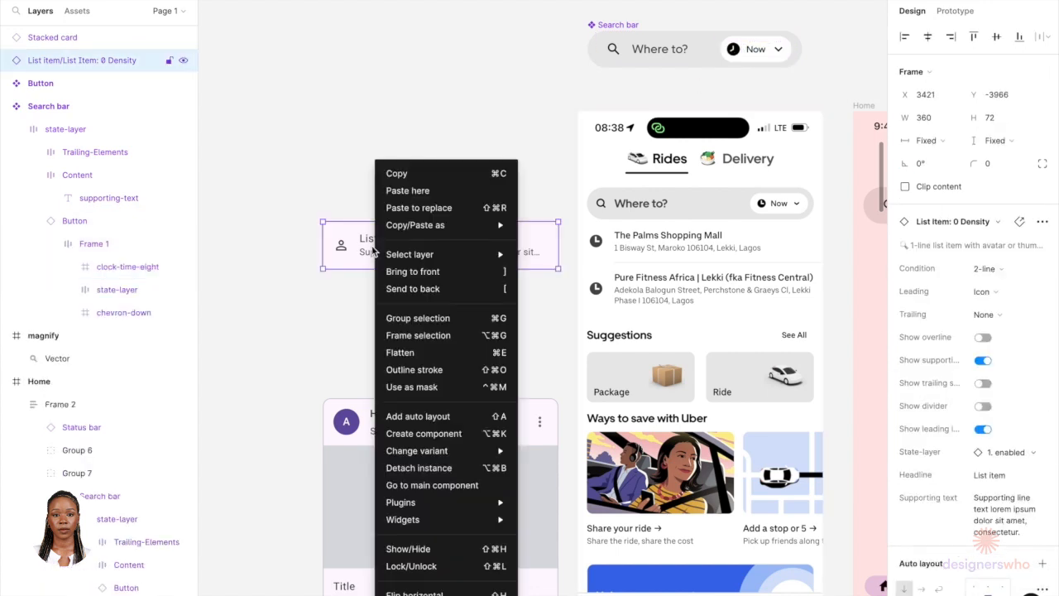
pyautogui.click(411, 468)
pyautogui.click(347, 246)
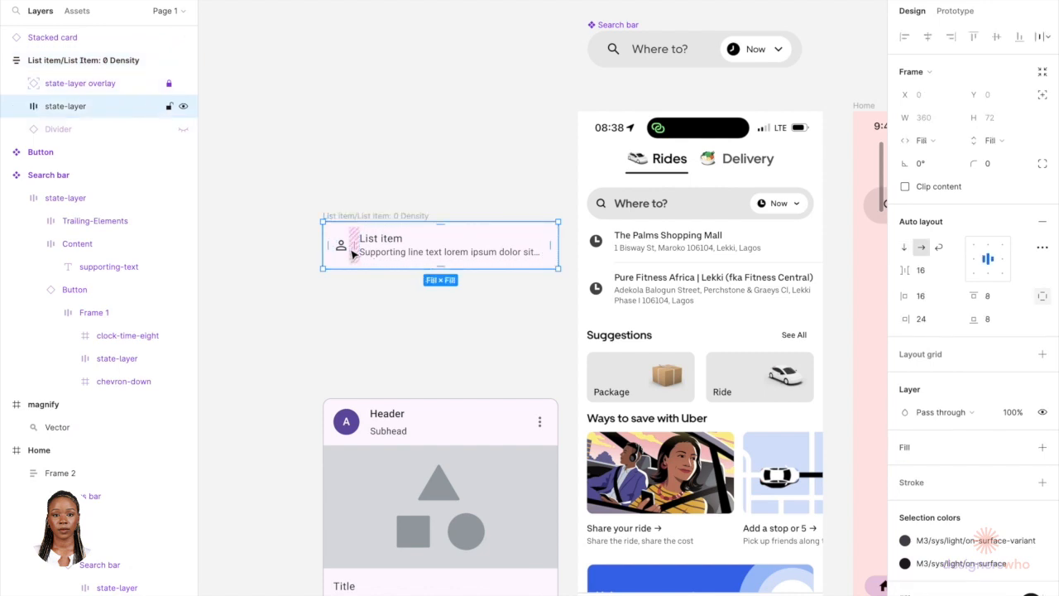
pyautogui.hotkey('ctrl', 'v')
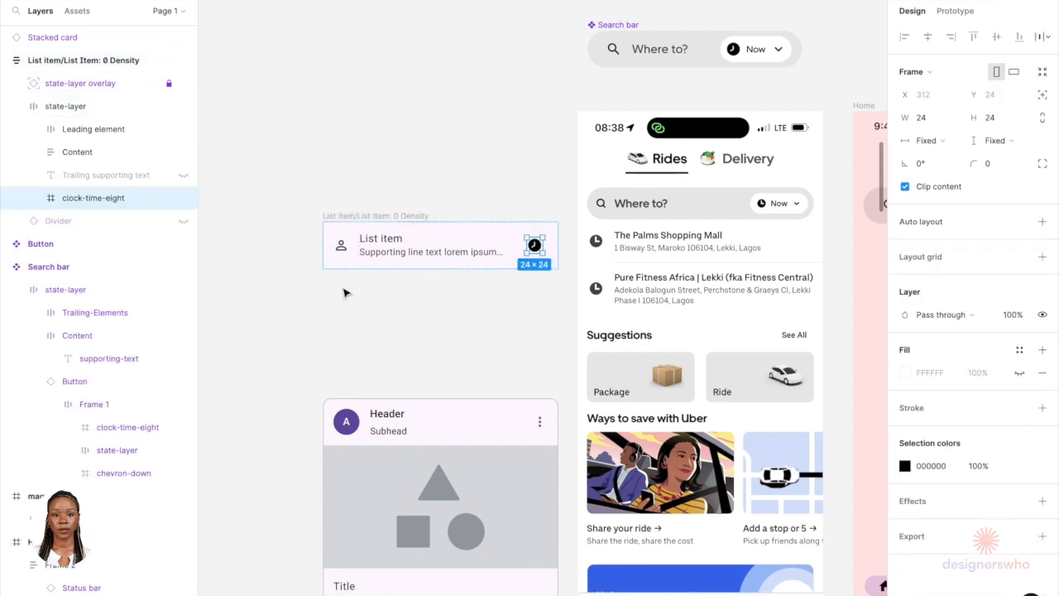
pyautogui.press('Left')
pyautogui.press('Left')
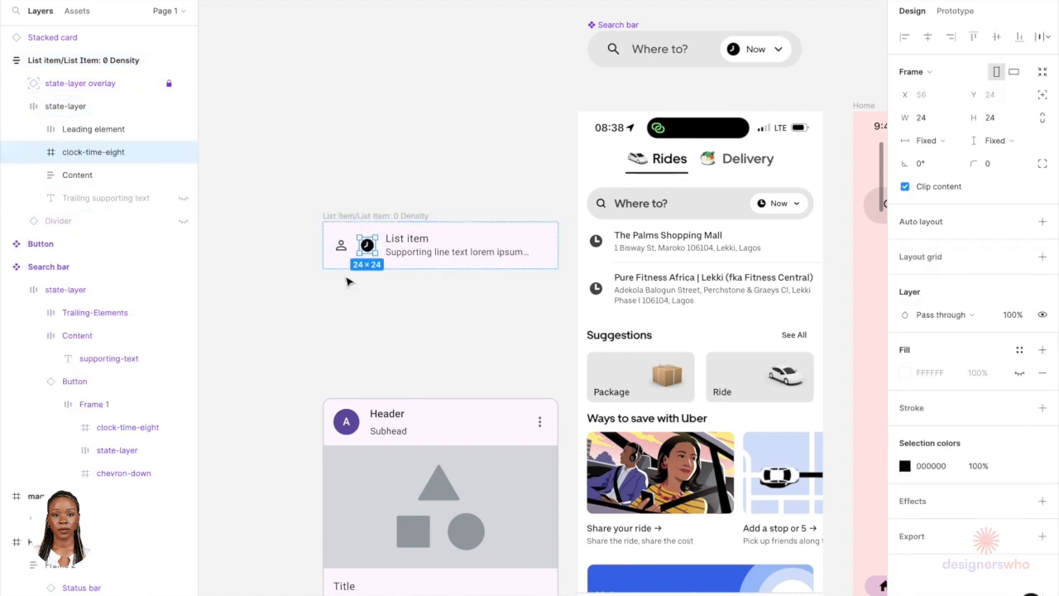
pyautogui.click(342, 250)
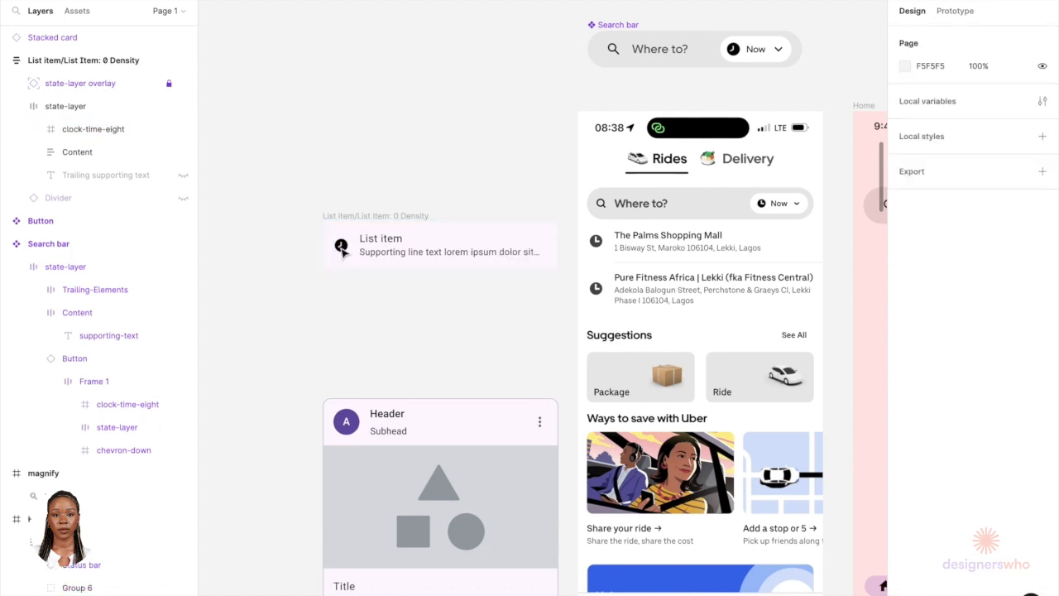
# Step: Set the list item headline font to Uber Move Medium
pyautogui.scroll(3, 395, 251)
pyautogui.click(387, 249)
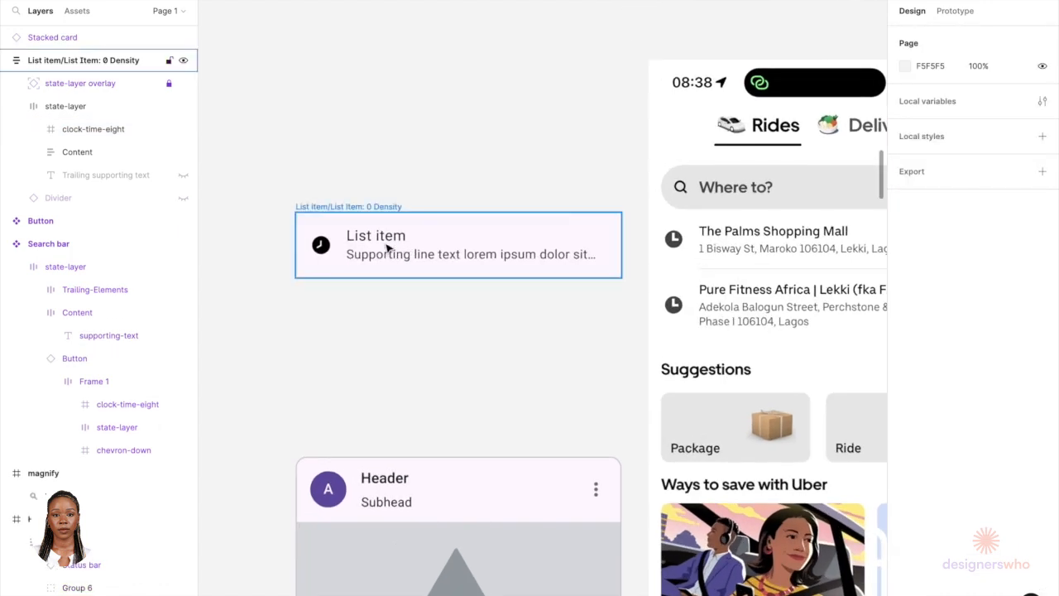
pyautogui.doubleClick(386, 248)
pyautogui.doubleClick(387, 244)
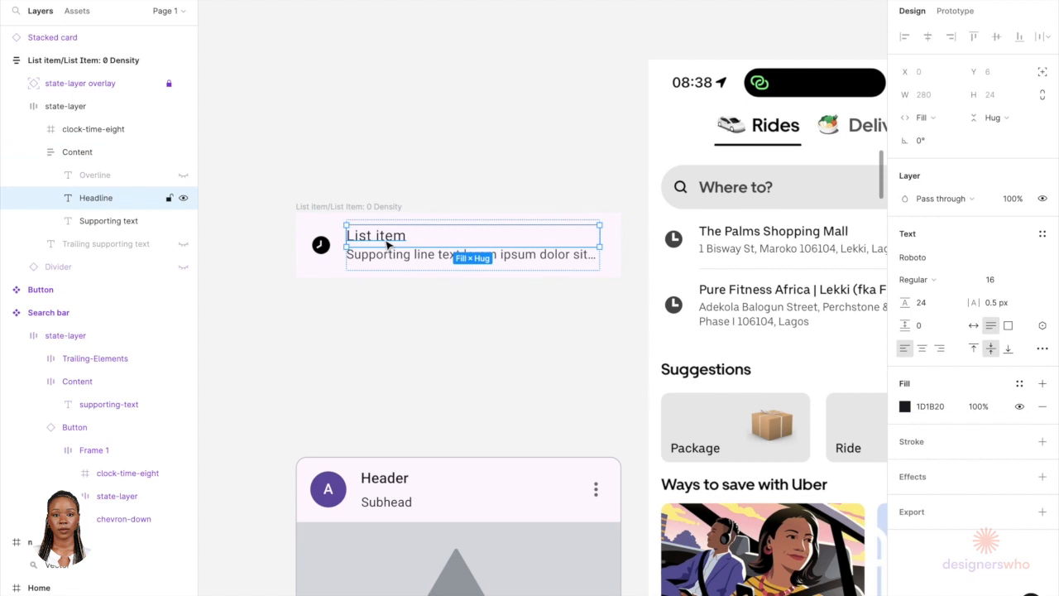
pyautogui.doubleClick(385, 239)
pyautogui.click(948, 256)
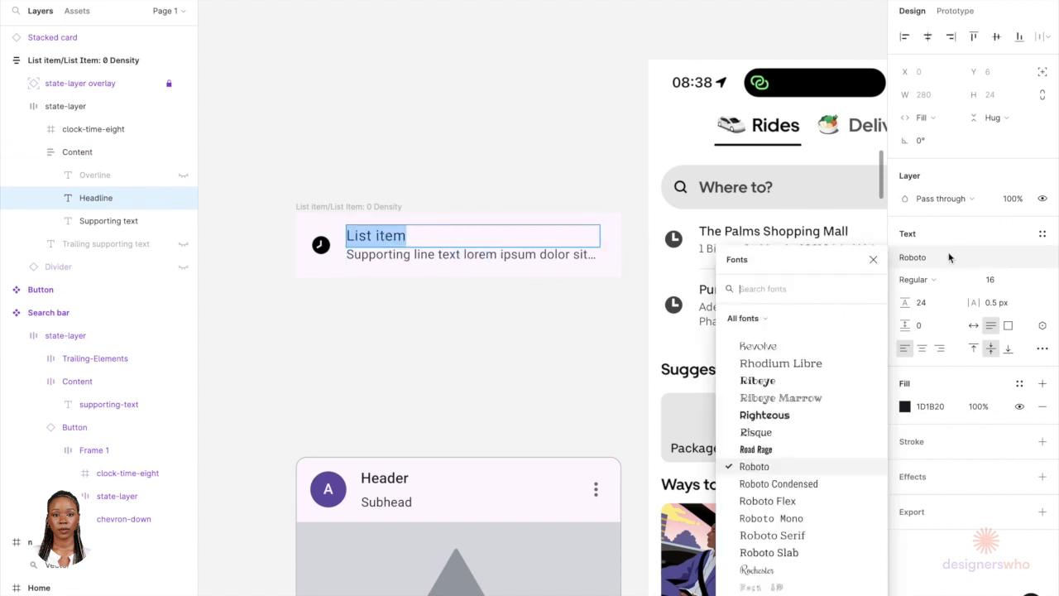
pyautogui.write('uber')
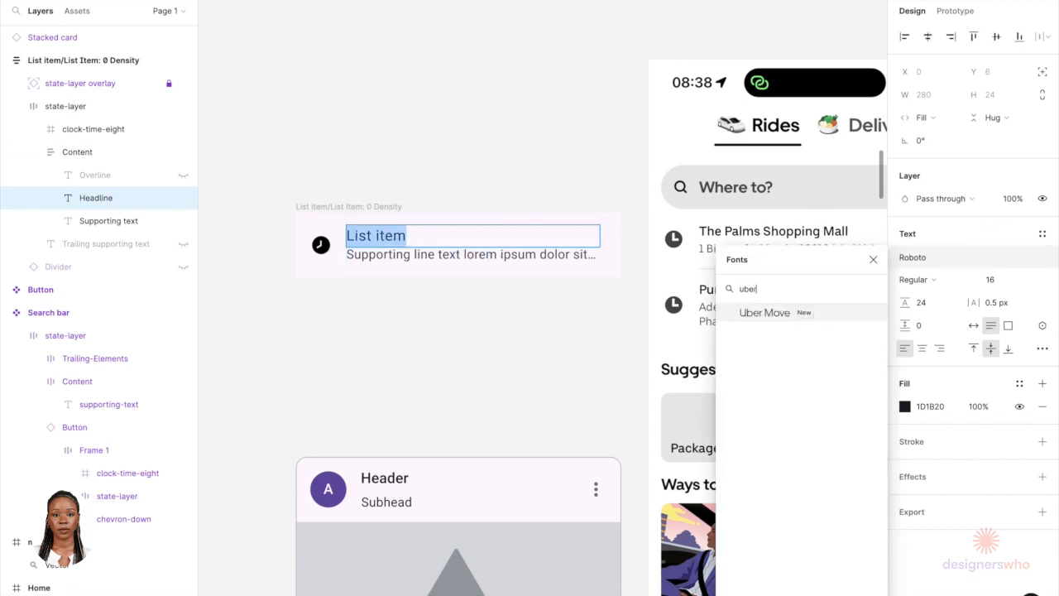
pyautogui.click(852, 313)
pyautogui.click(925, 280)
pyautogui.click(927, 280)
pyautogui.click(926, 280)
pyautogui.click(929, 296)
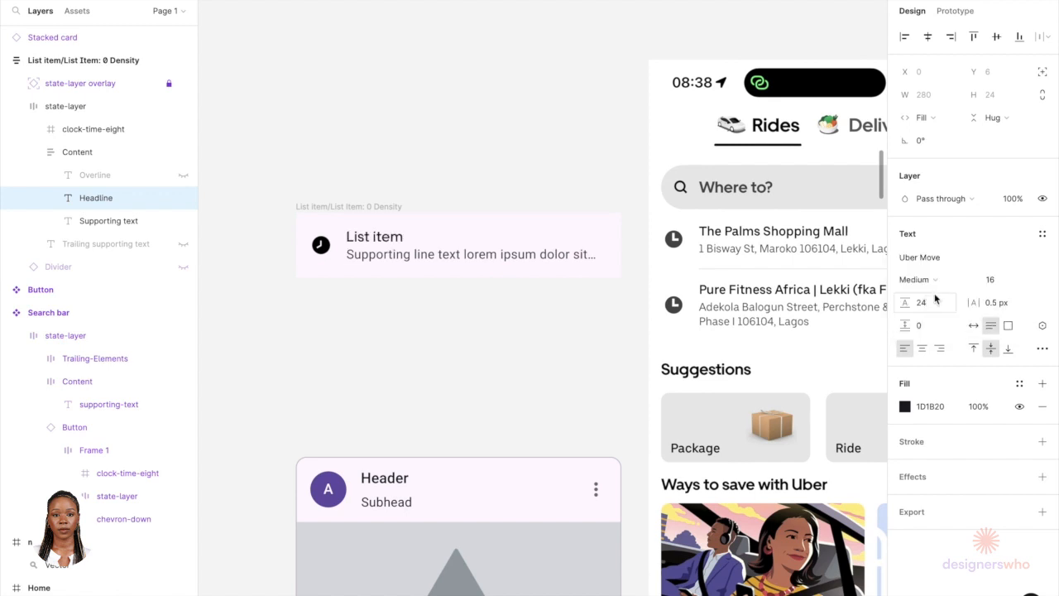
# Step: Set the headline size to 18, letter spacing to 0 px and fill colour to 000000
pyautogui.click(996, 280)
pyautogui.write('1')
pyautogui.press('Return')
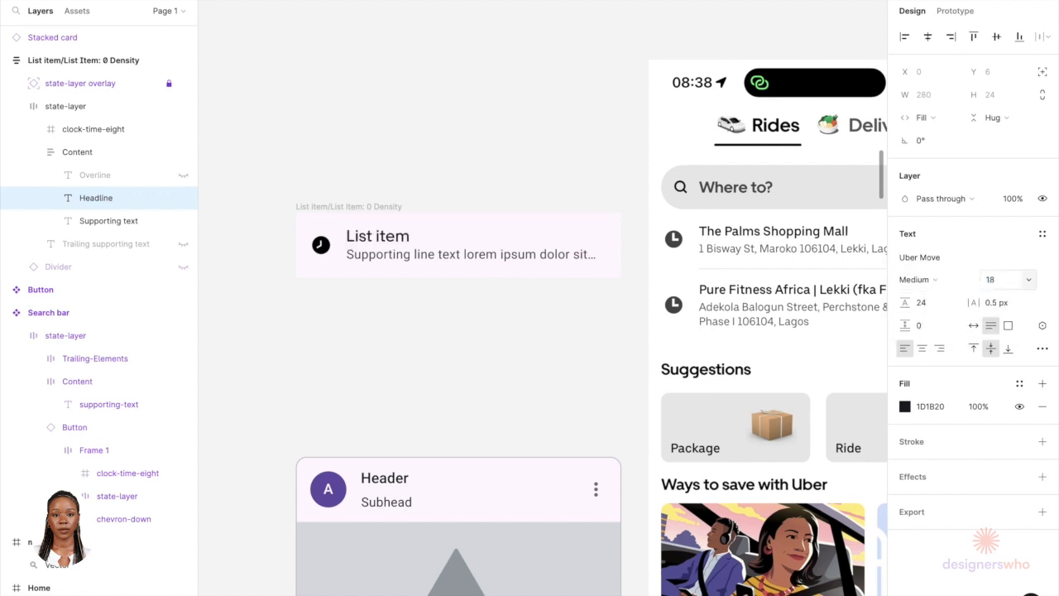
pyautogui.click(1003, 307)
pyautogui.write('0')
pyautogui.press('Return')
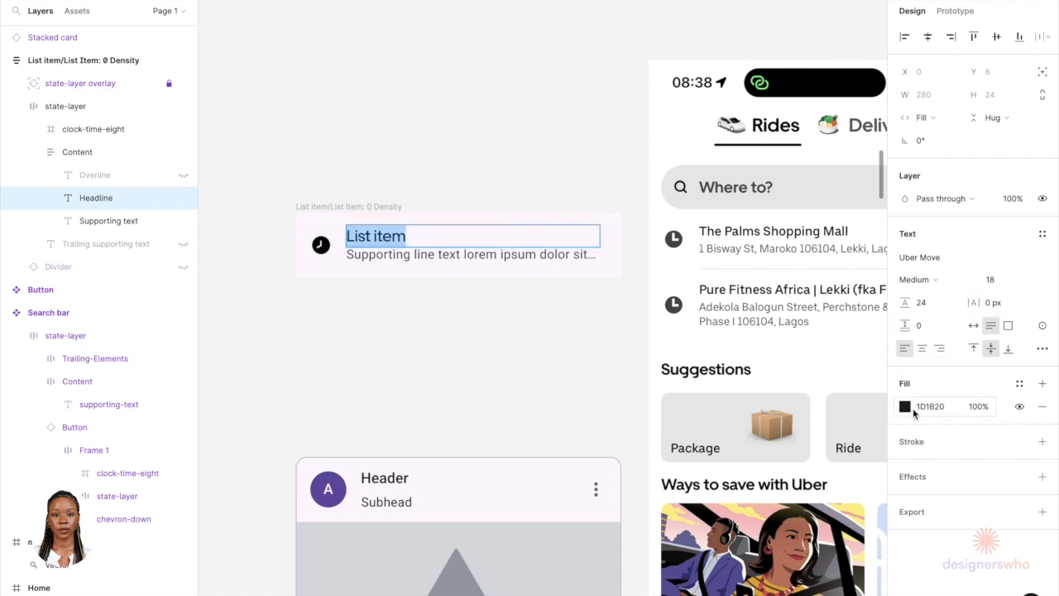
pyautogui.click(904, 406)
pyautogui.click(769, 553)
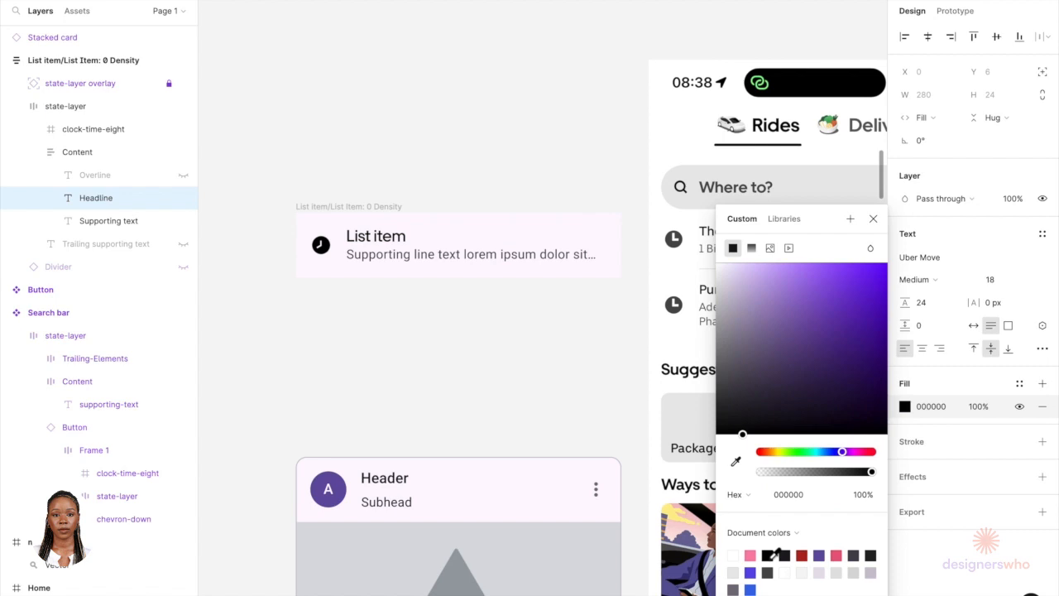
pyautogui.scroll(-1, 514, 305)
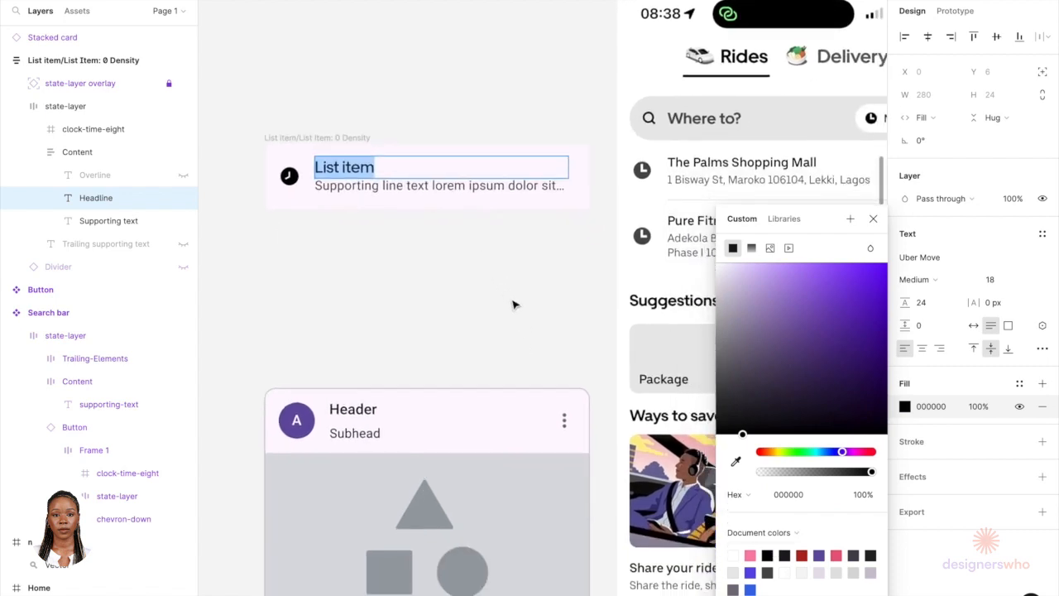
# Step: Set the supporting text to Uber Move, size 16, with letter spacing 0 px
pyautogui.tripleClick(506, 185)
pyautogui.click(935, 259)
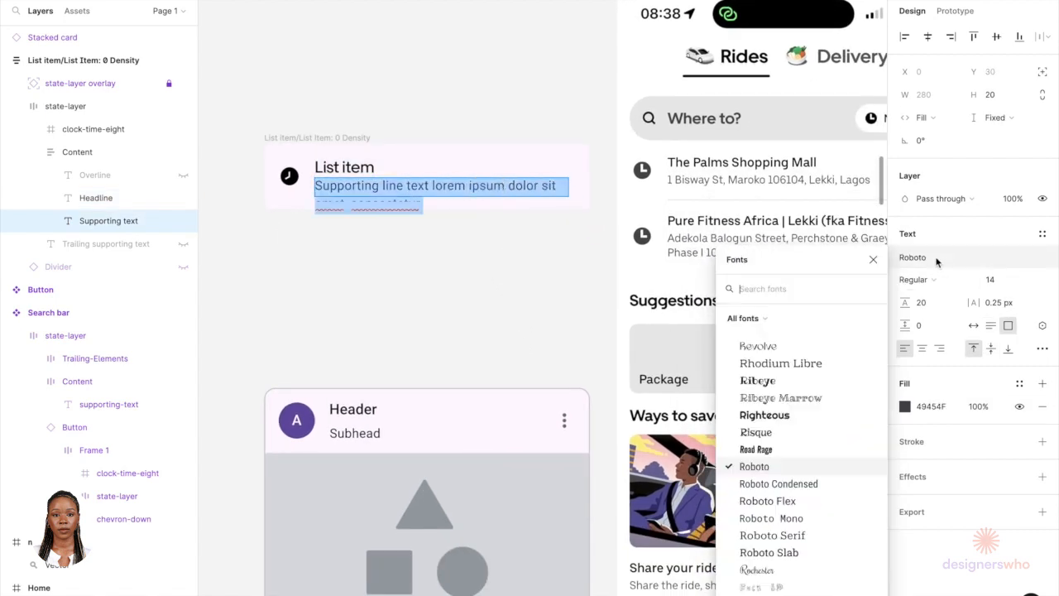
pyautogui.write('ube')
pyautogui.press('Return')
pyautogui.click(997, 281)
pyautogui.write('16')
pyautogui.press('Return')
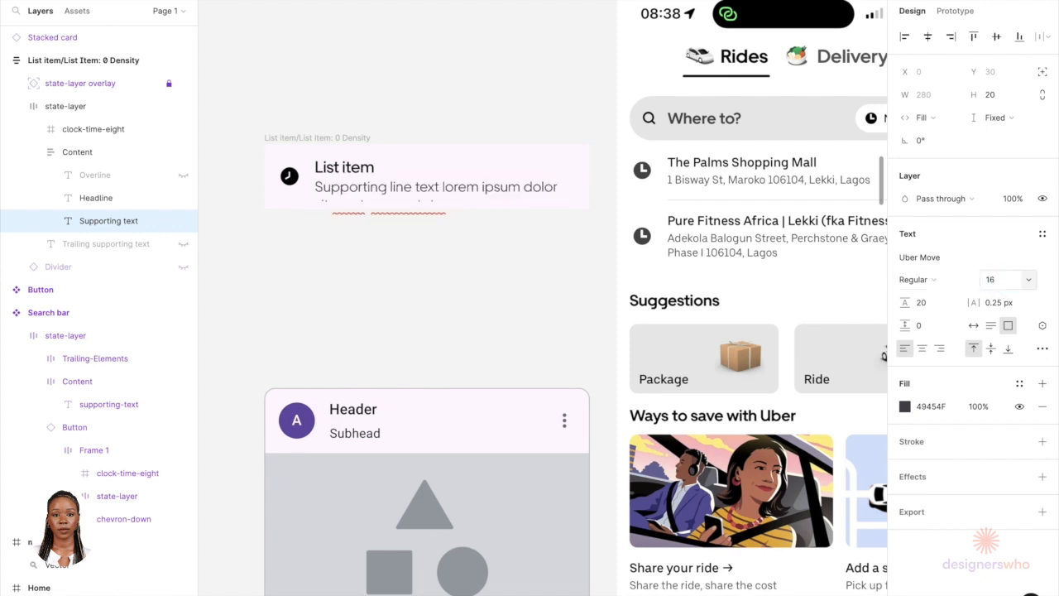
pyautogui.click(992, 302)
pyautogui.write('0')
pyautogui.press('Return')
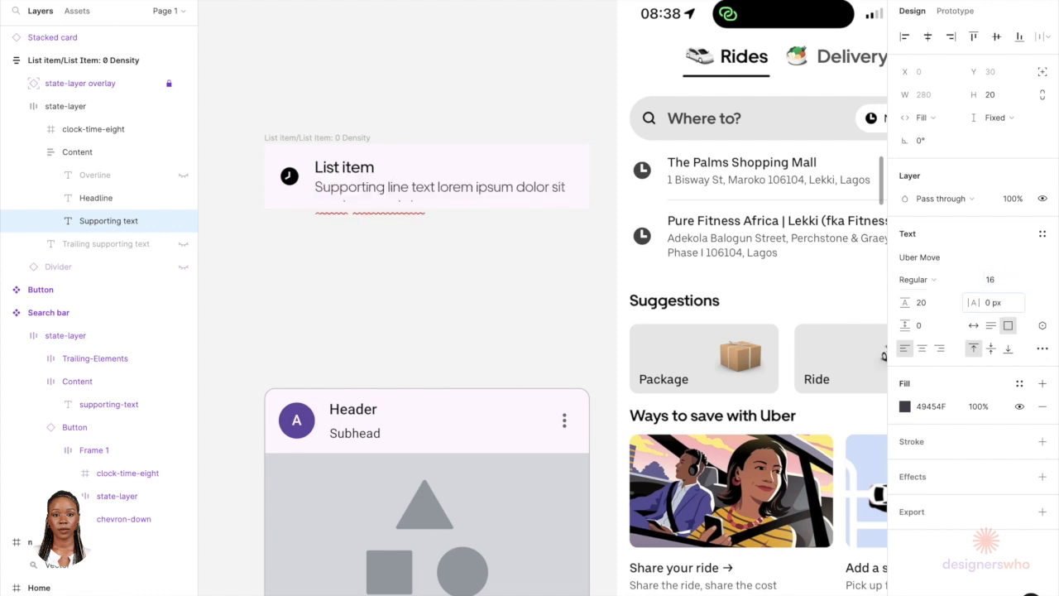
# Step: Check the p / body text style in the Uber style guide
pyautogui.click(937, 311)
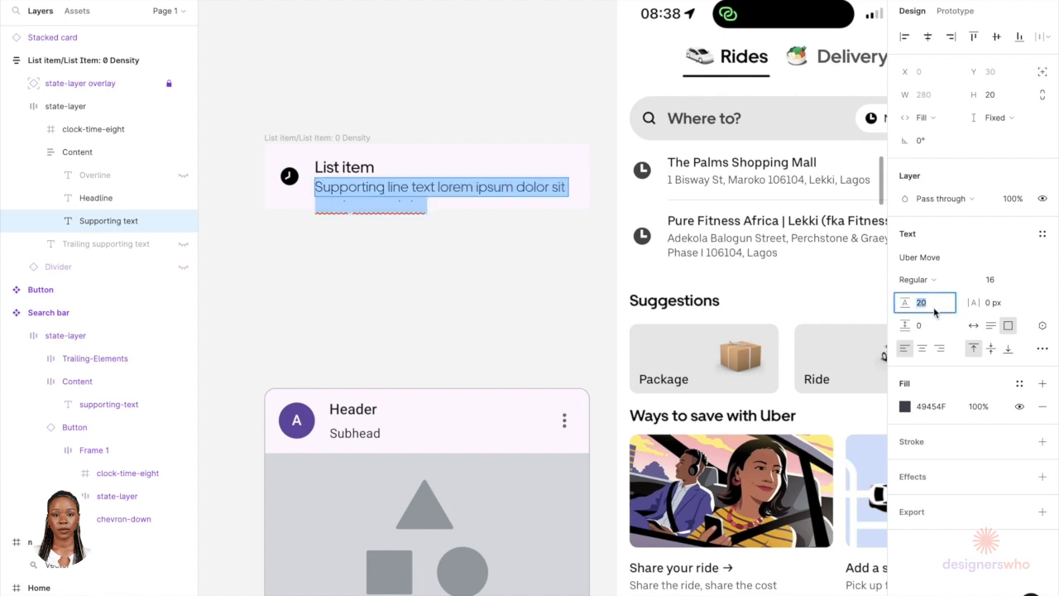
pyautogui.scroll(-10, 587, 464)
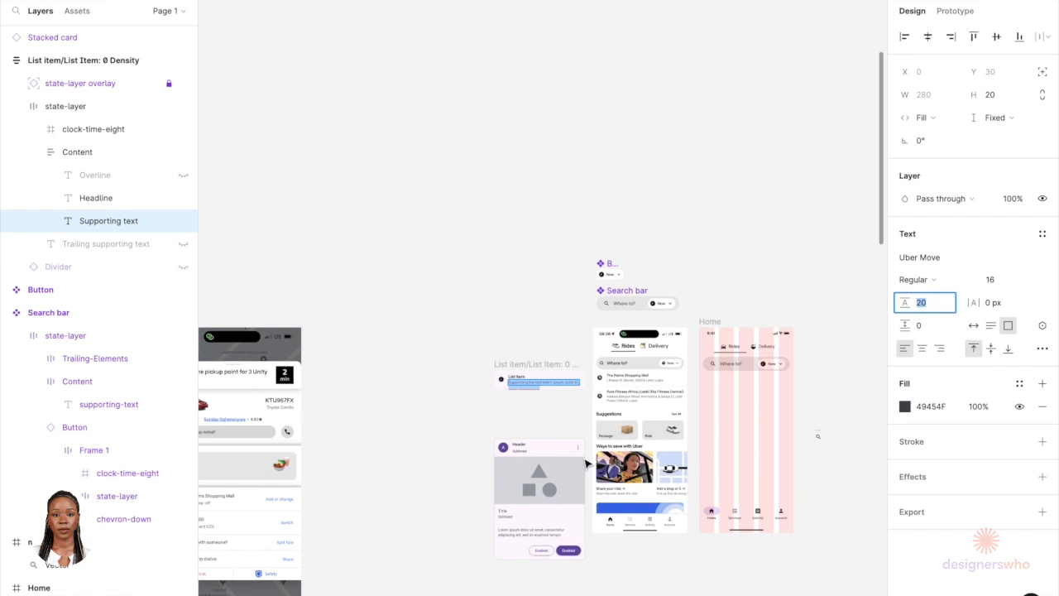
pyautogui.hscroll(-2, 587, 464)
pyautogui.scroll(-5, 586, 464)
pyautogui.scroll(8, 385, 503)
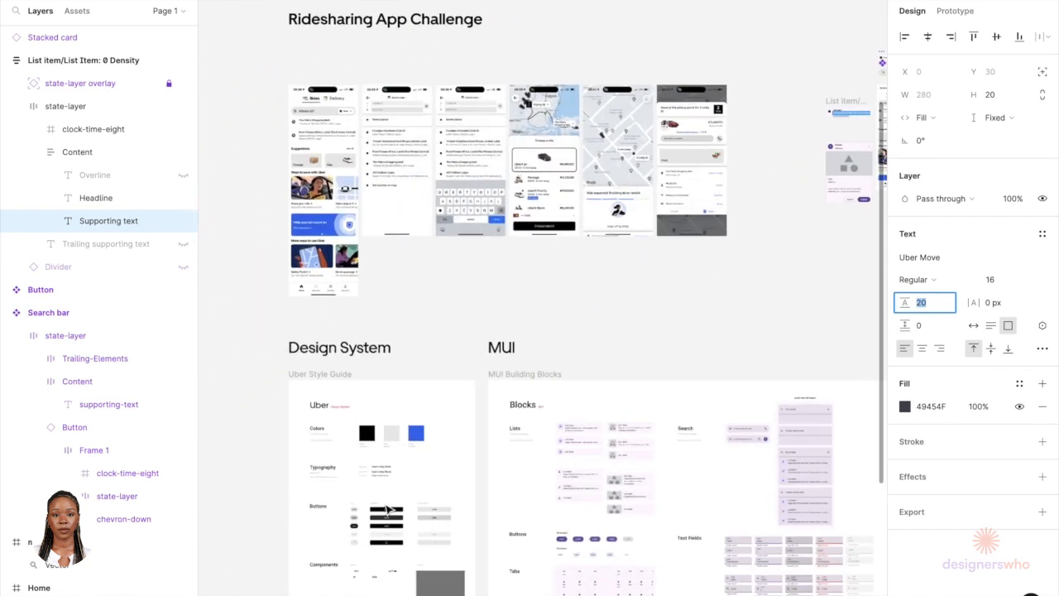
pyautogui.click(372, 407)
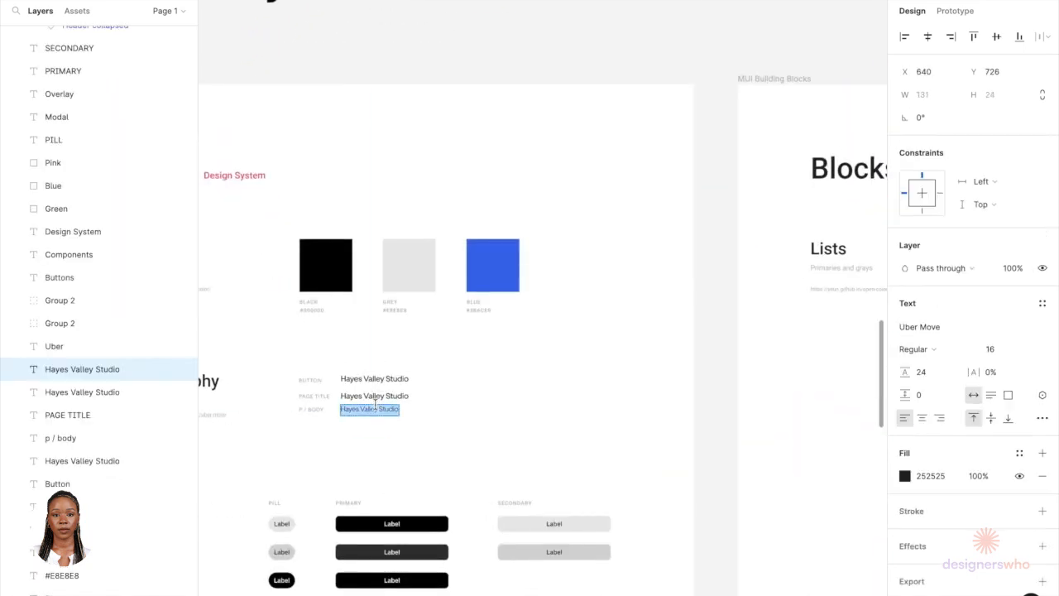
pyautogui.scroll(-5, 375, 404)
pyautogui.scroll(-5, 374, 405)
pyautogui.scroll(10, 670, 195)
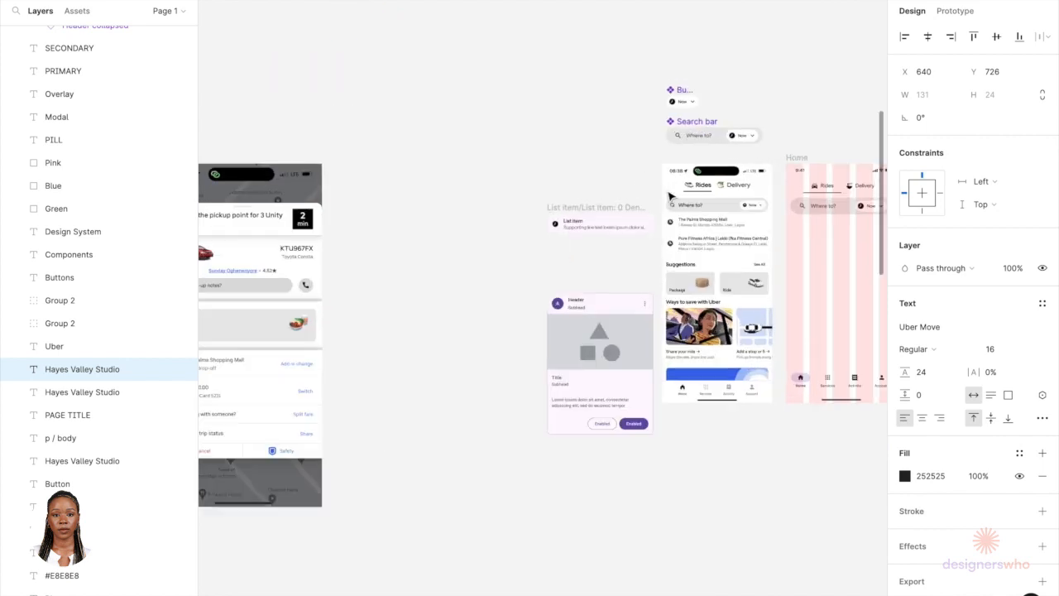
# Step: Set the supporting text line height to 24
pyautogui.doubleClick(596, 266)
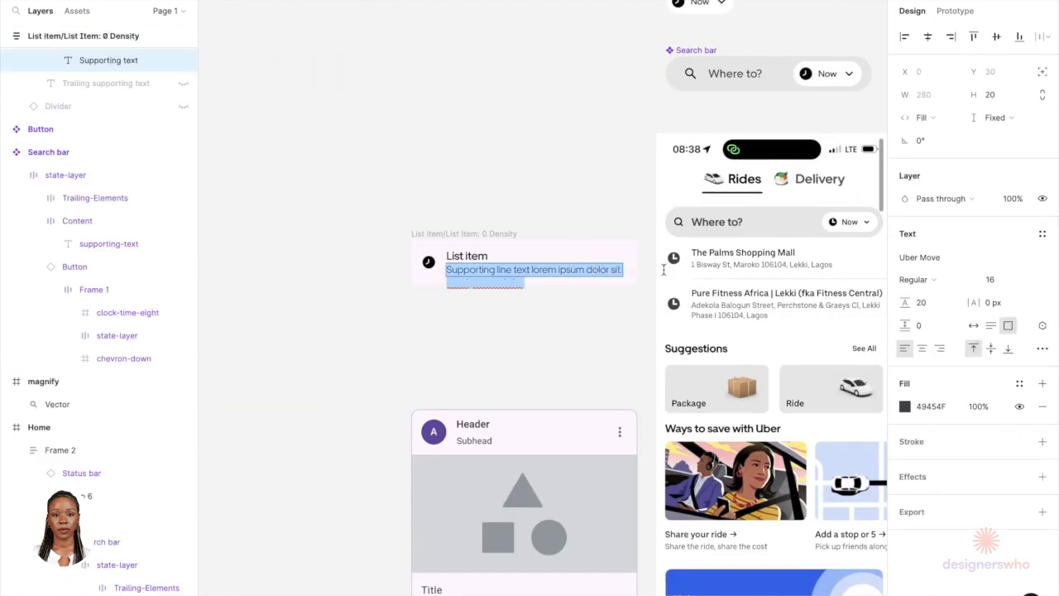
pyautogui.click(934, 305)
pyautogui.write('24')
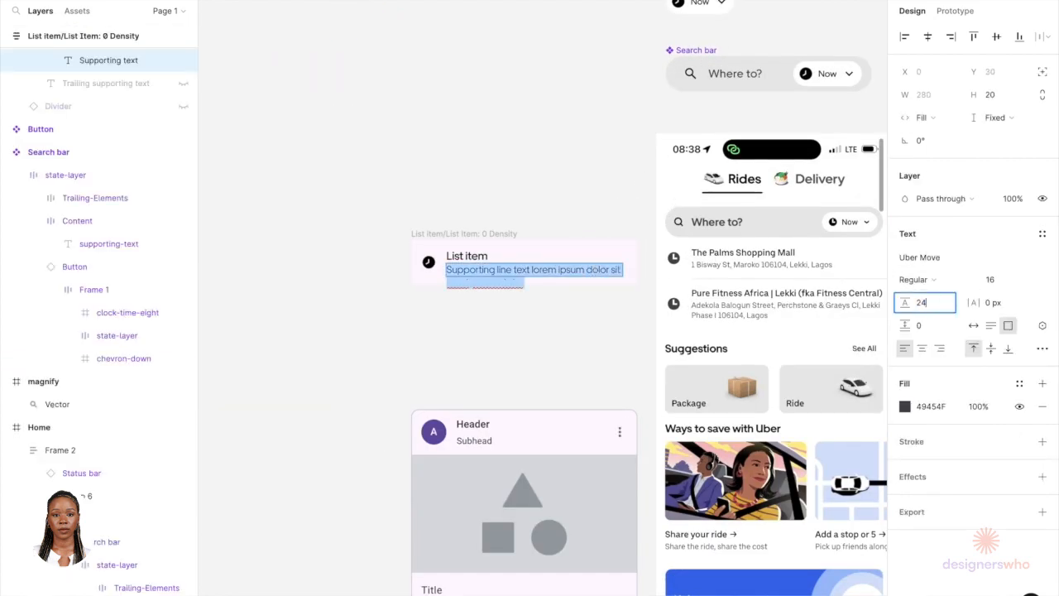
pyautogui.press('Return')
pyautogui.scroll(3, 504, 293)
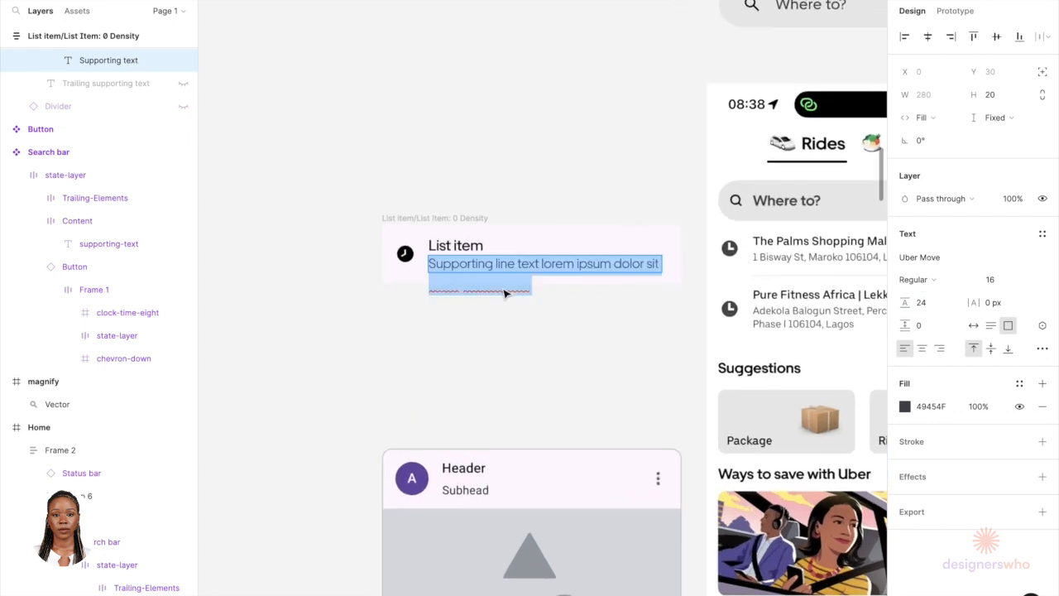
pyautogui.hscroll(1, 504, 293)
# Step: Change the list item headline to Barbie's House
pyautogui.click(405, 222)
pyautogui.doubleClick(403, 222)
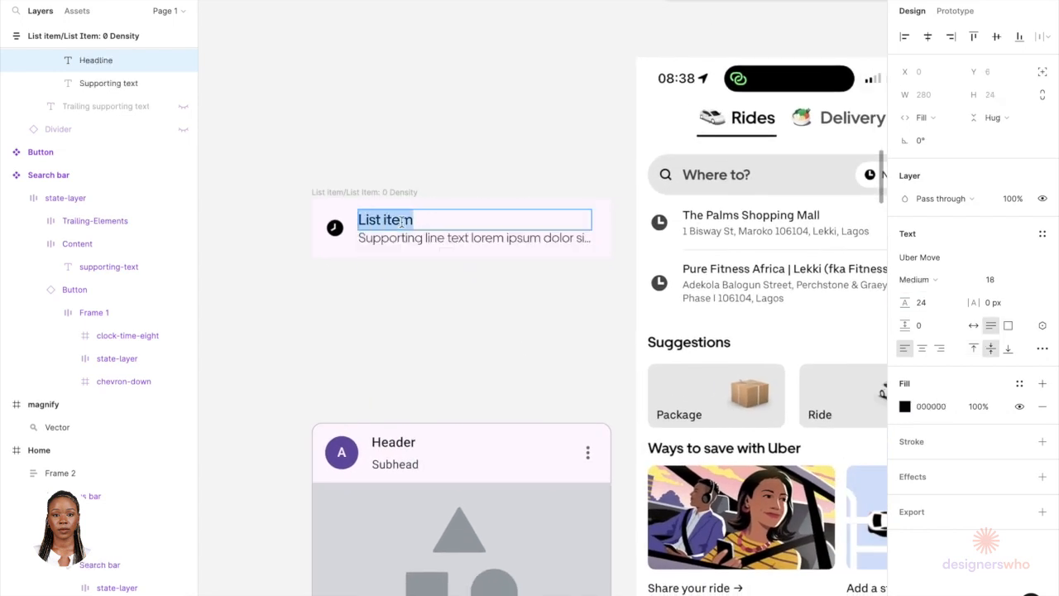
pyautogui.write('Ba')
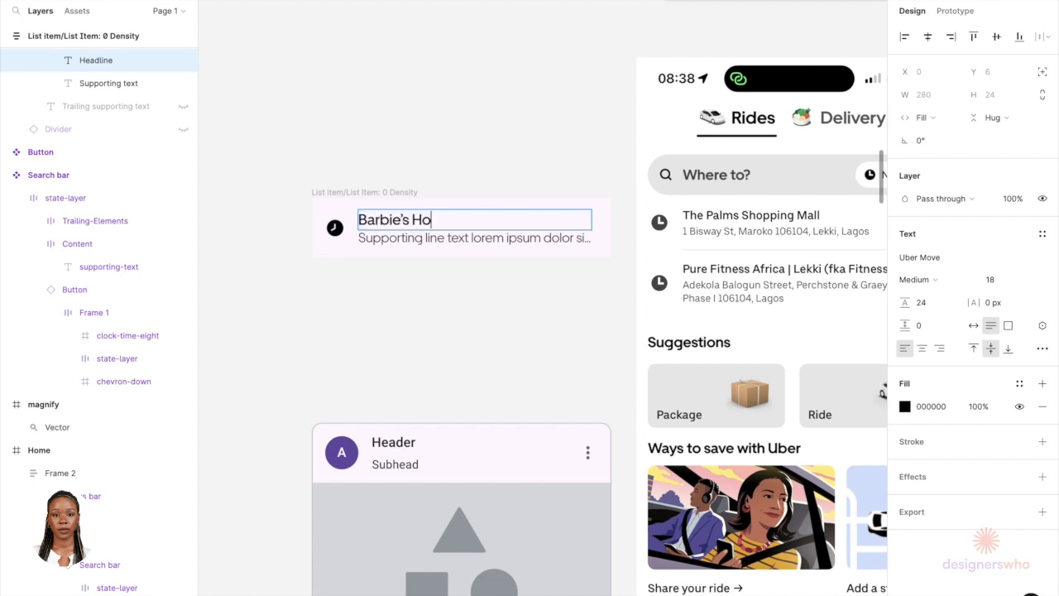
pyautogui.write("rbie's House")
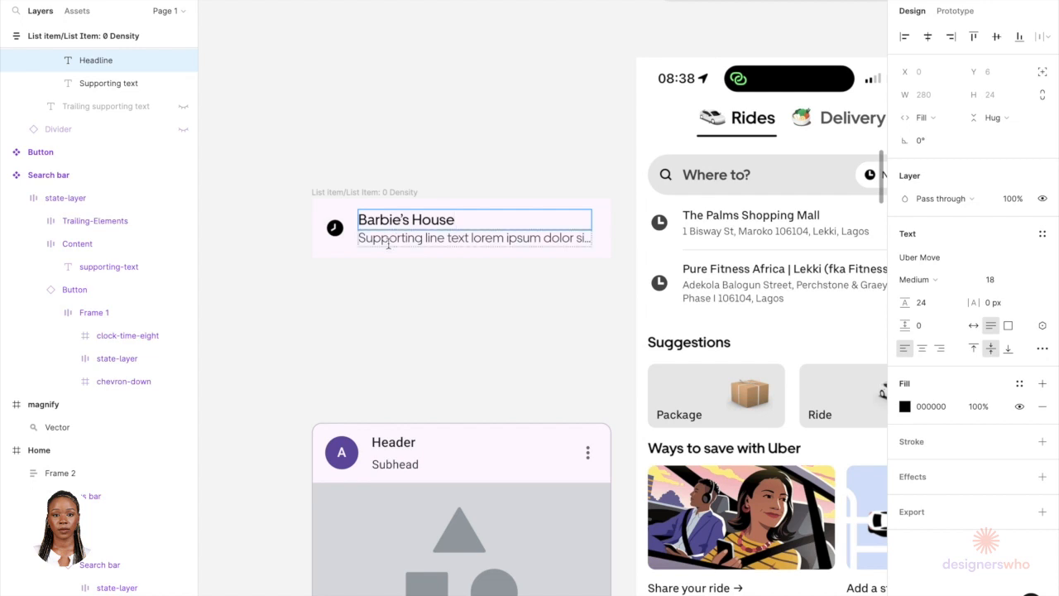
# Step: Paste a Malibu street address as the list item's supporting text and delete the stray leading characters
pyautogui.doubleClick(387, 239)
pyautogui.write('1 Ken 33505 Pacific Coast Hwy, Malibu,')
pyautogui.moveTo(389, 238); pyautogui.dragTo(351, 237)
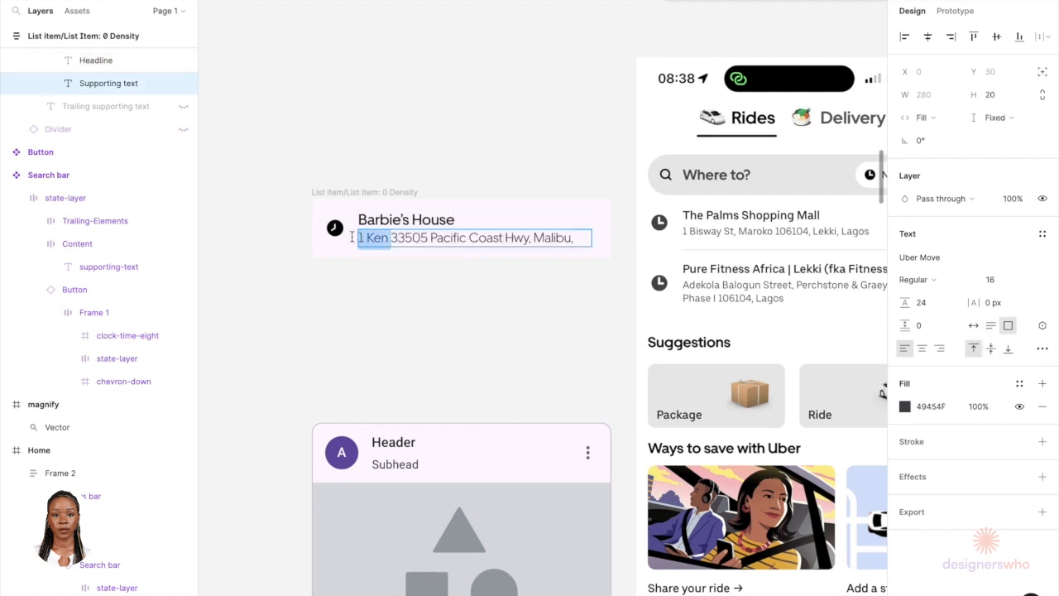
pyautogui.press('BackSpace')
pyautogui.press('Escape')
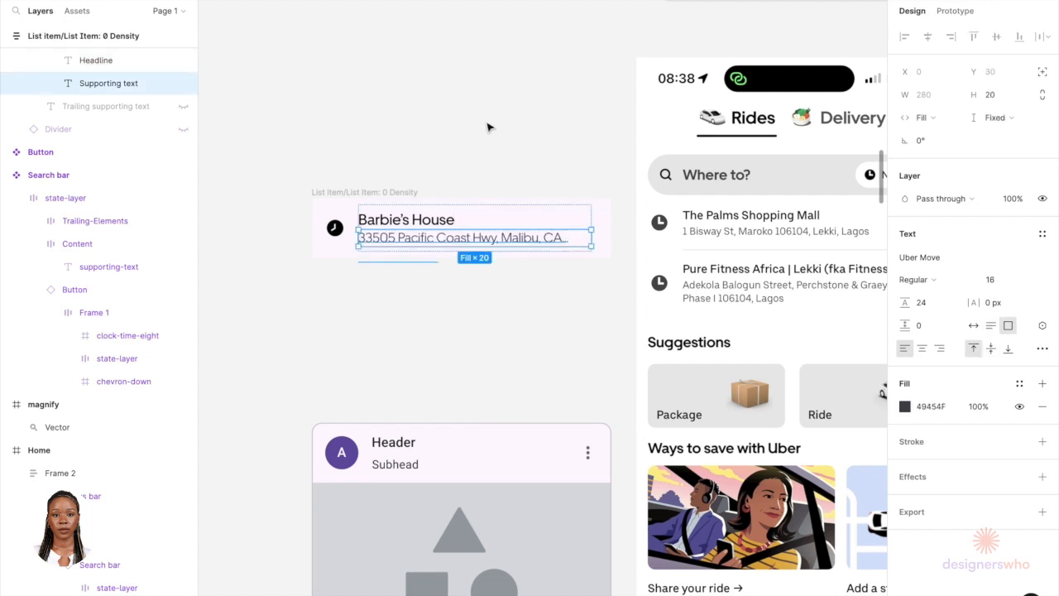
# Step: Set the list item's background fill to white, FFFFFF
pyautogui.scroll(2, 469, 260)
pyautogui.press('Escape')
pyautogui.scroll(-3, 409, 350)
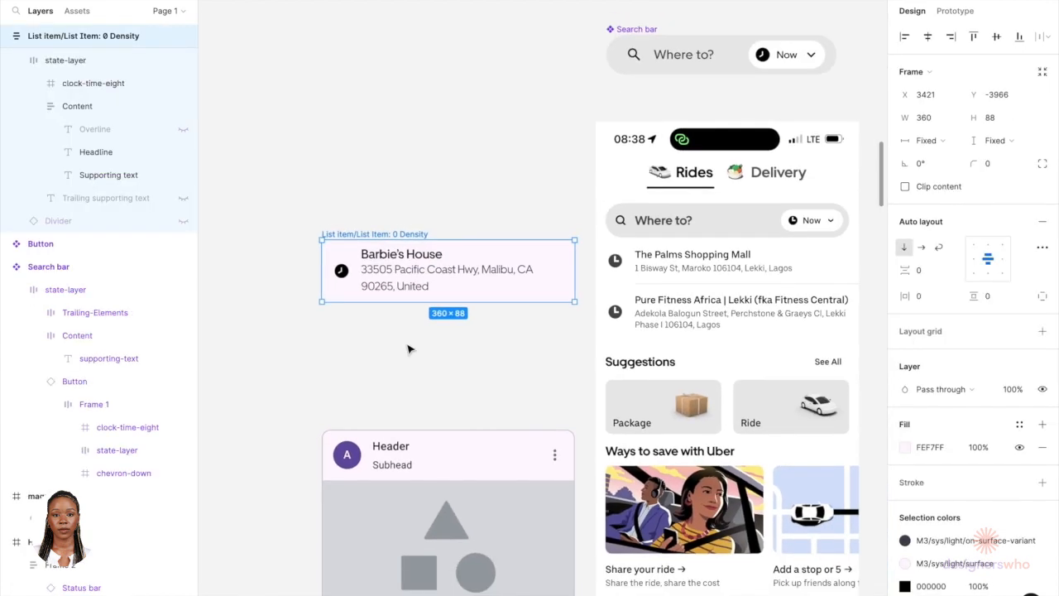
pyautogui.doubleClick(411, 287)
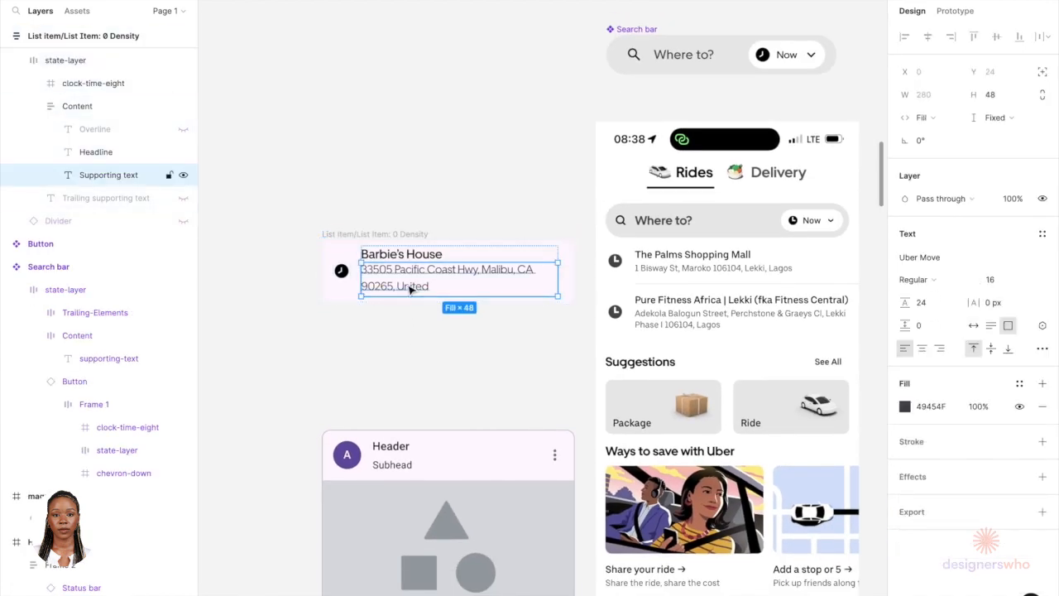
pyautogui.click(399, 340)
pyautogui.scroll(-3, 399, 340)
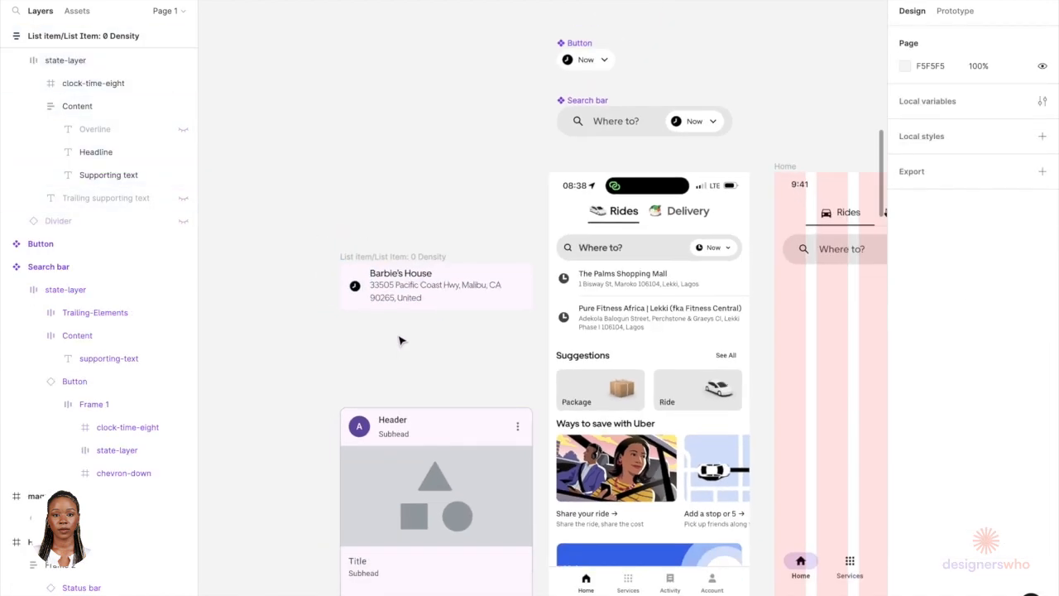
pyautogui.scroll(2, 426, 265)
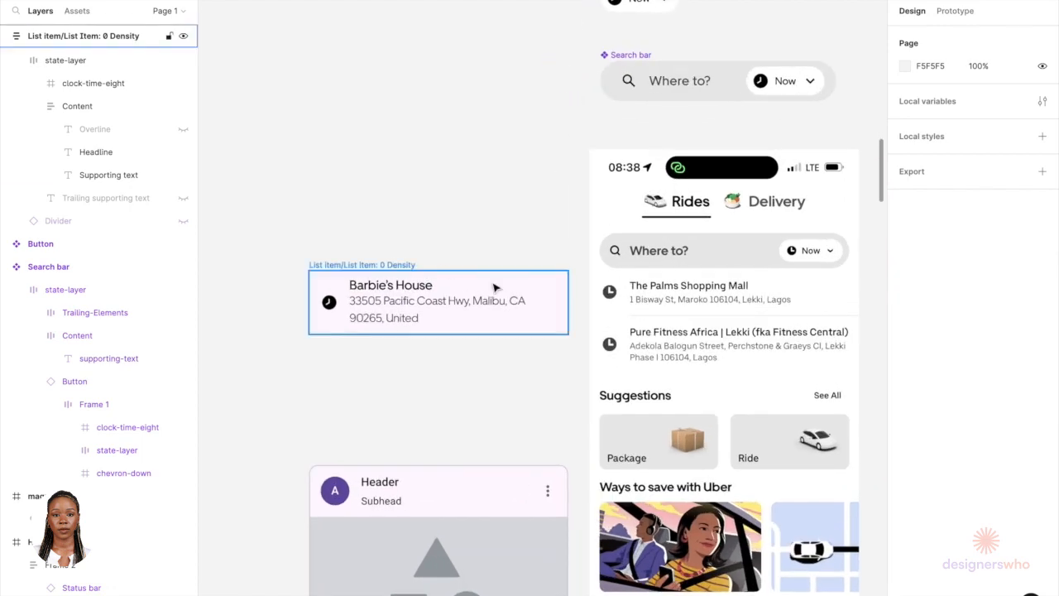
pyautogui.click(493, 286)
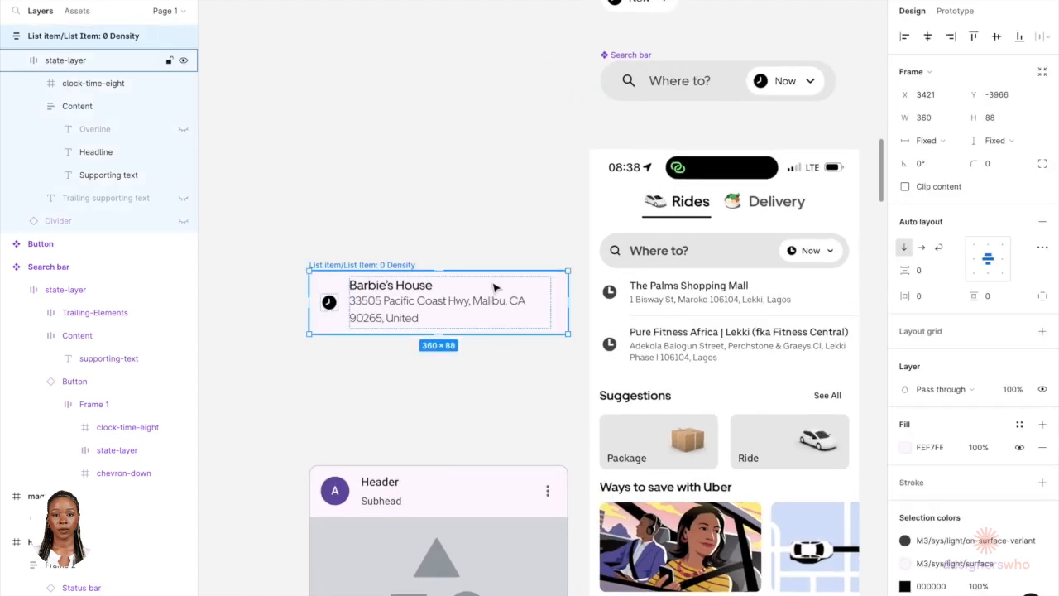
pyautogui.click(906, 451)
pyautogui.moveTo(801, 336); pyautogui.dragTo(660, 227)
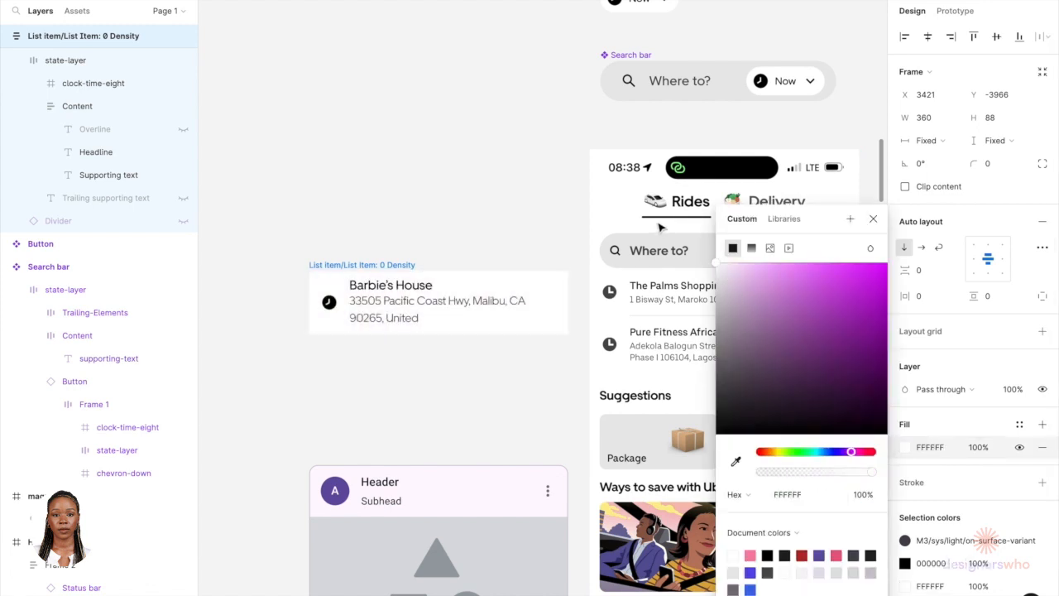
pyautogui.click(433, 220)
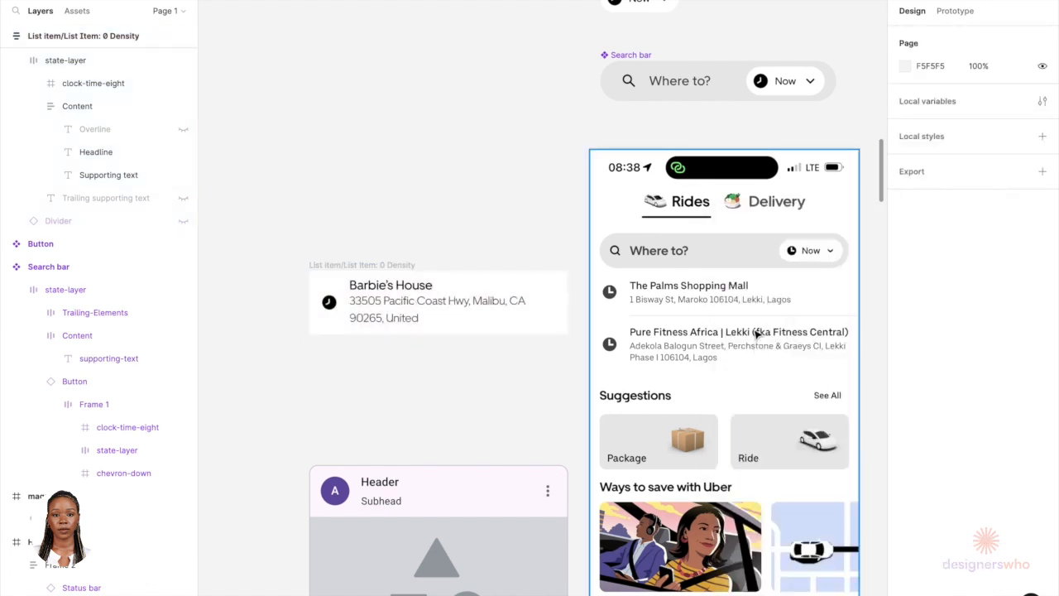
# Step: Copy the horizontal middle-inset divider from the design system's Dividers section and paste it into the list item
pyautogui.scroll(5, 755, 337)
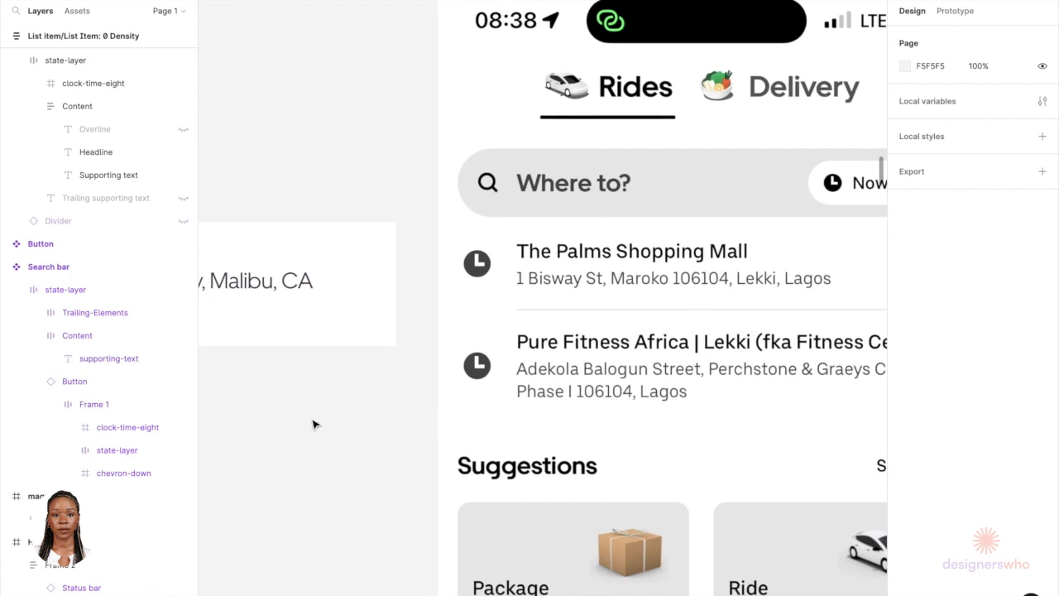
pyautogui.scroll(-10, 284, 439)
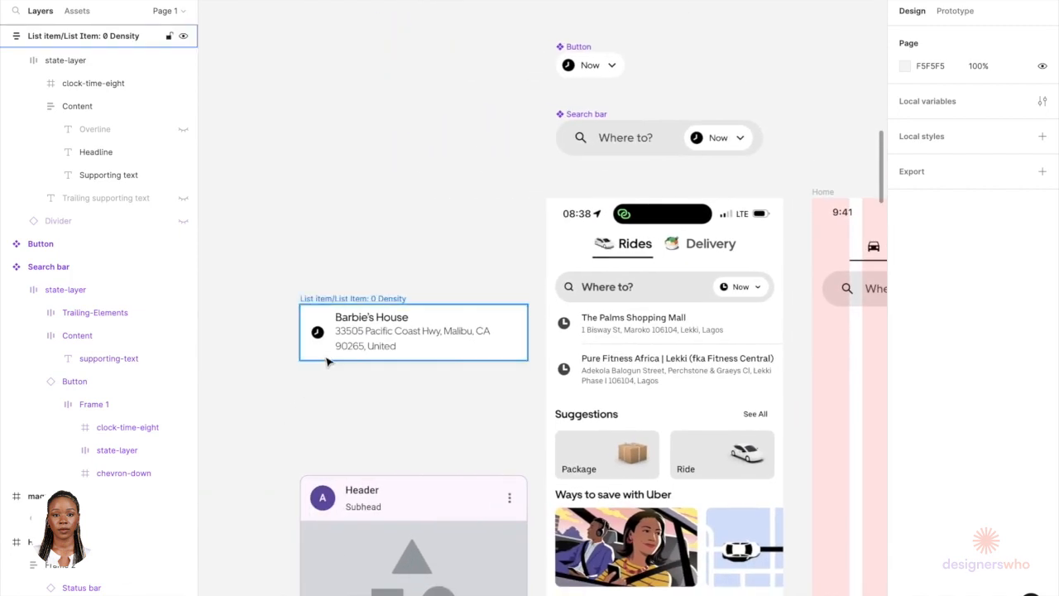
pyautogui.scroll(-4, 326, 361)
pyautogui.scroll(-10, 327, 362)
pyautogui.hscroll(2, 327, 361)
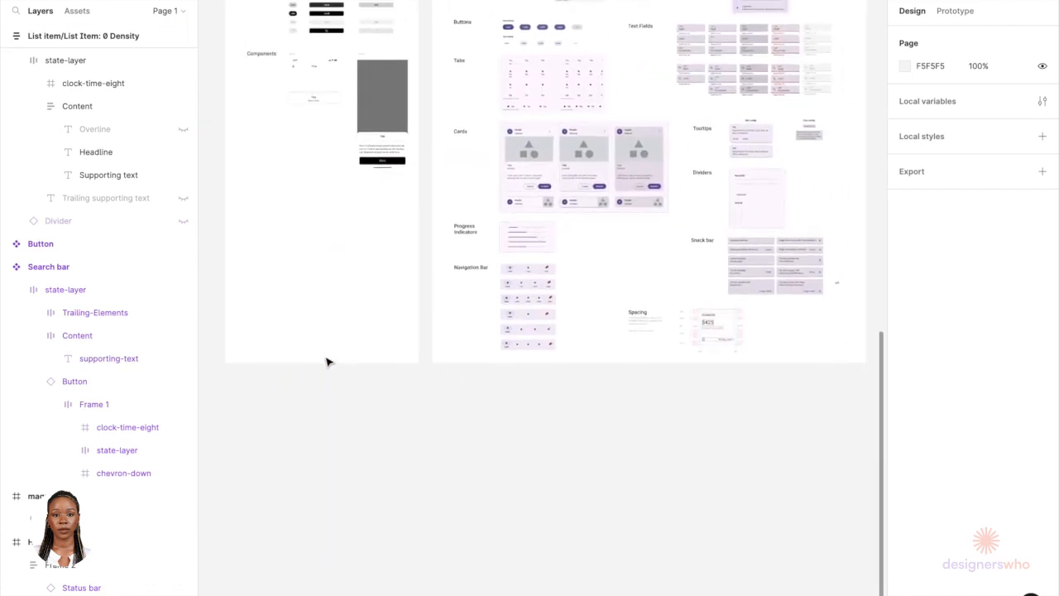
pyautogui.scroll(3, 542, 166)
pyautogui.hscroll(3, 542, 165)
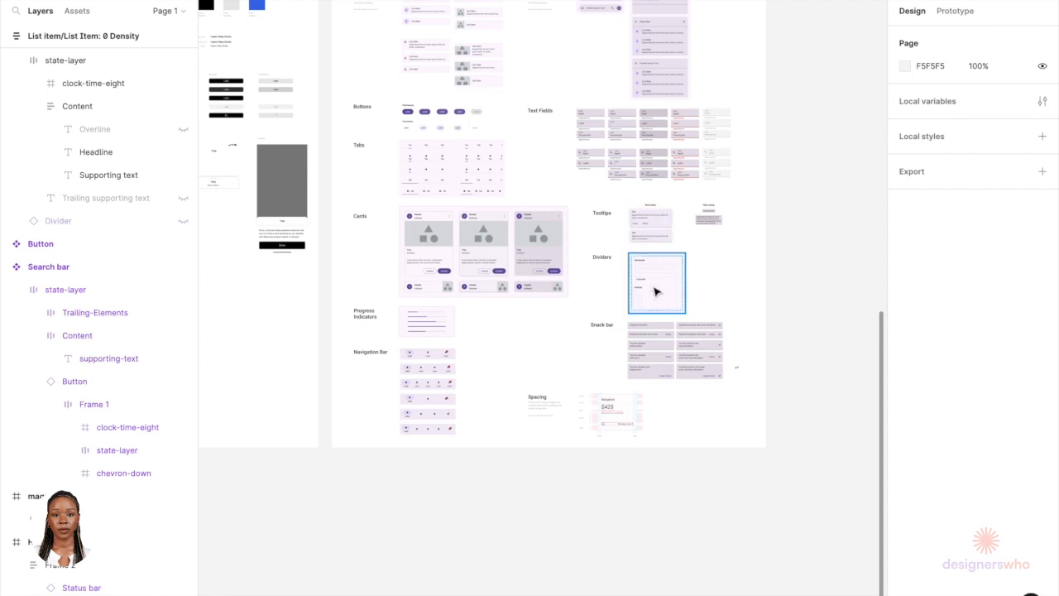
pyautogui.scroll(5, 657, 286)
pyautogui.scroll(3, 665, 238)
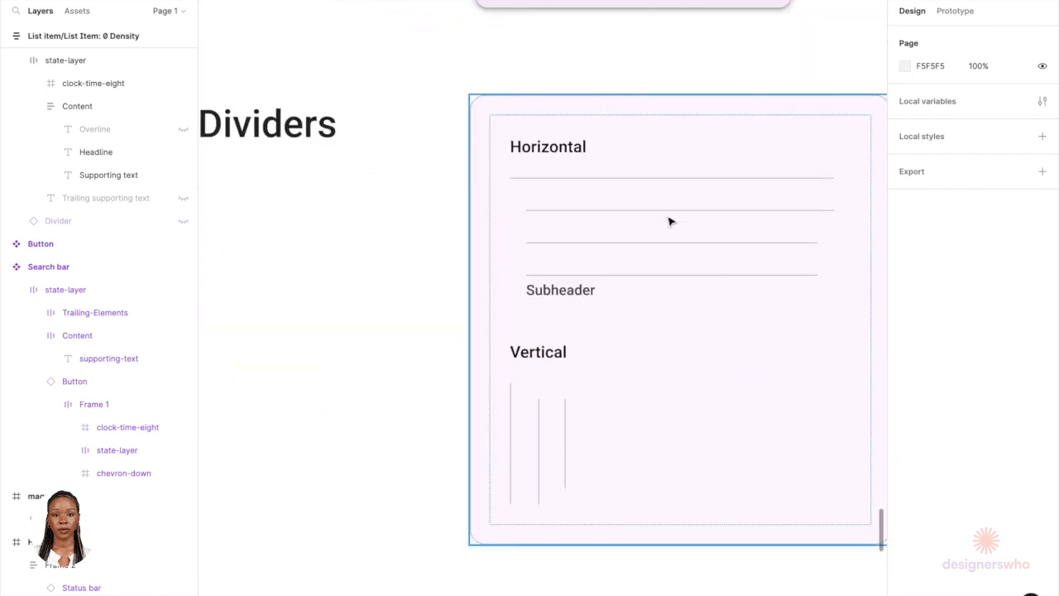
pyautogui.click(666, 211)
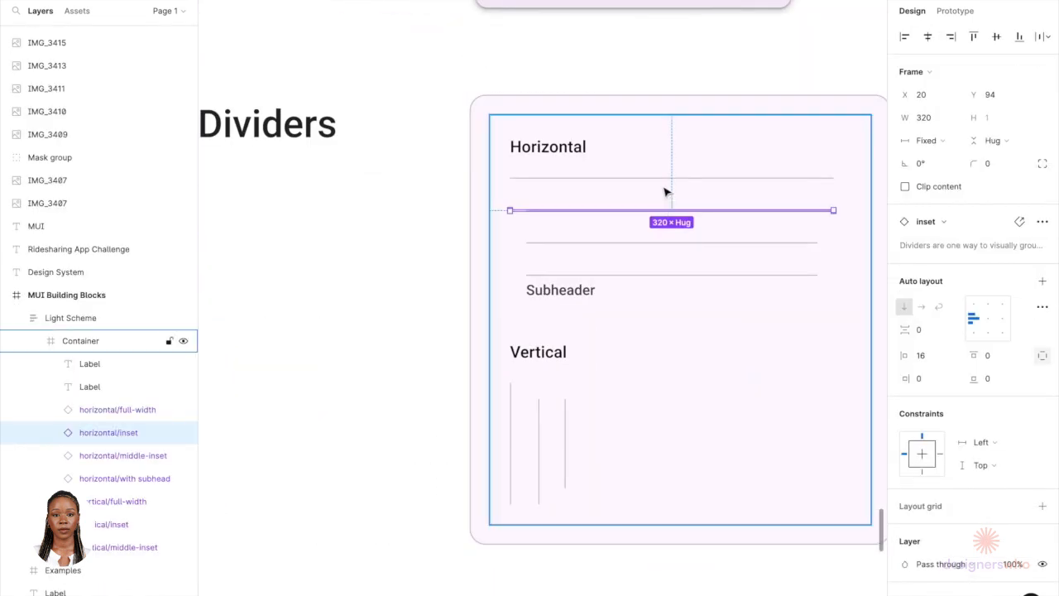
pyautogui.click(652, 242)
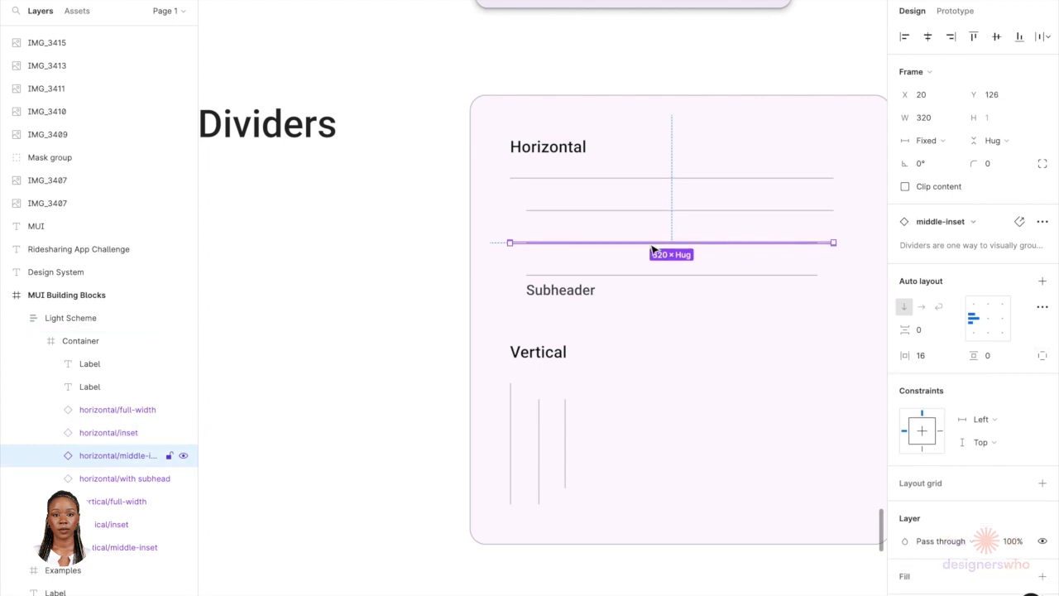
pyautogui.hotkey('shift', '1')
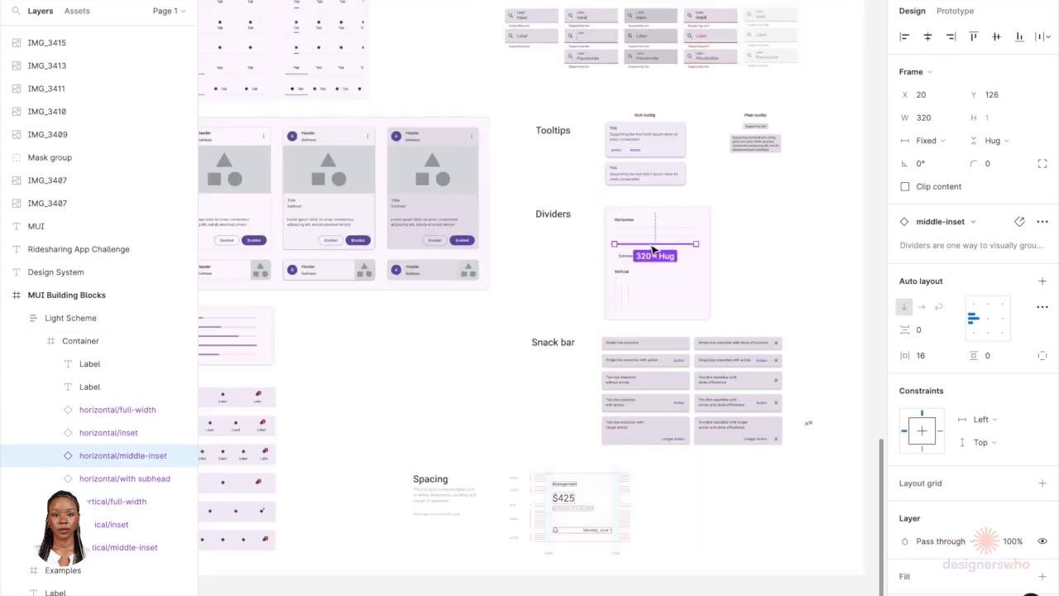
pyautogui.scroll(3, 654, 250)
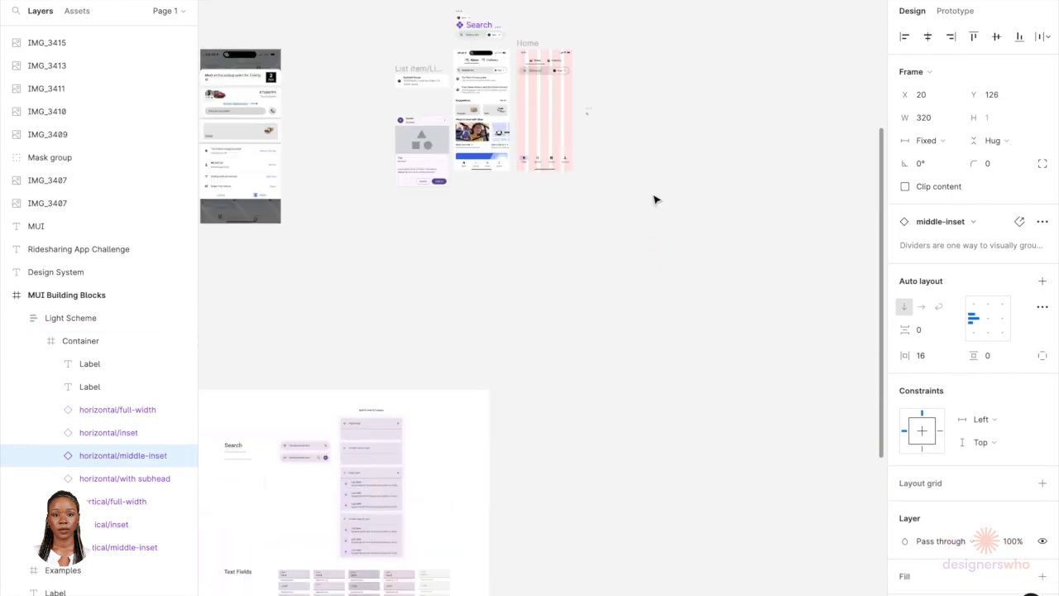
pyautogui.scroll(5, 428, 84)
pyautogui.scroll(3, 429, 83)
pyautogui.click(432, 78)
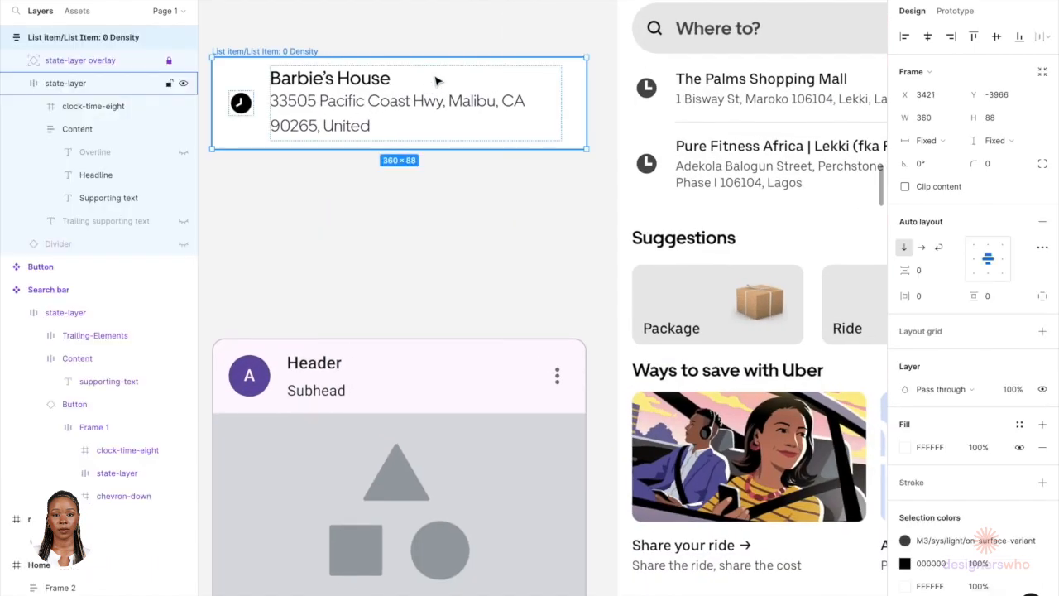
pyautogui.scroll(3, 434, 79)
pyautogui.hscroll(-1, 435, 78)
pyautogui.hotkey('ctrl', 'v')
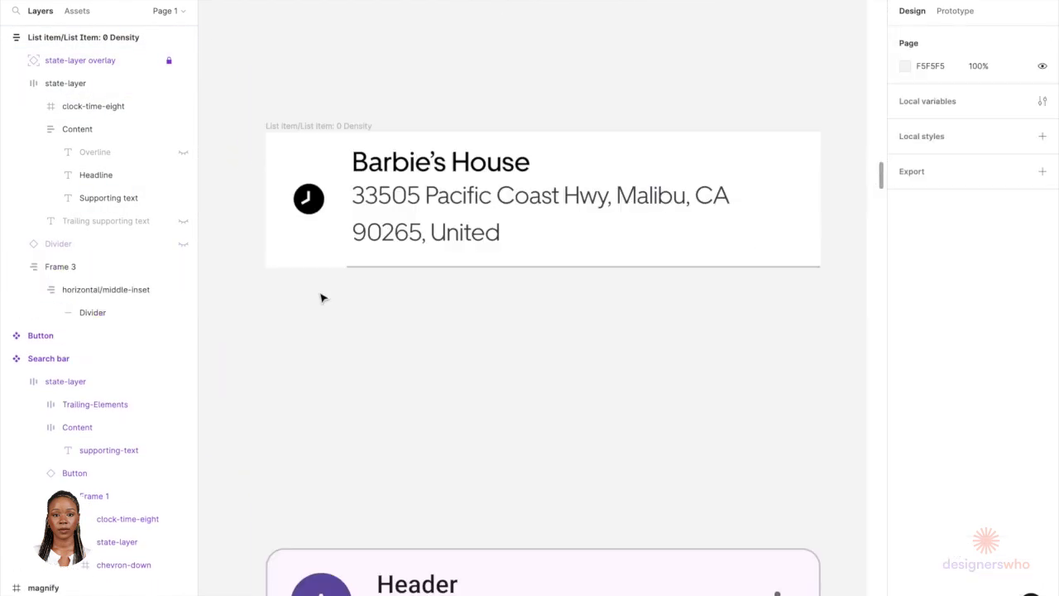
# Step: Delete the postcode and country from the end of the supporting text so the address fits one line
pyautogui.scroll(-3, 322, 297)
pyautogui.click(323, 256)
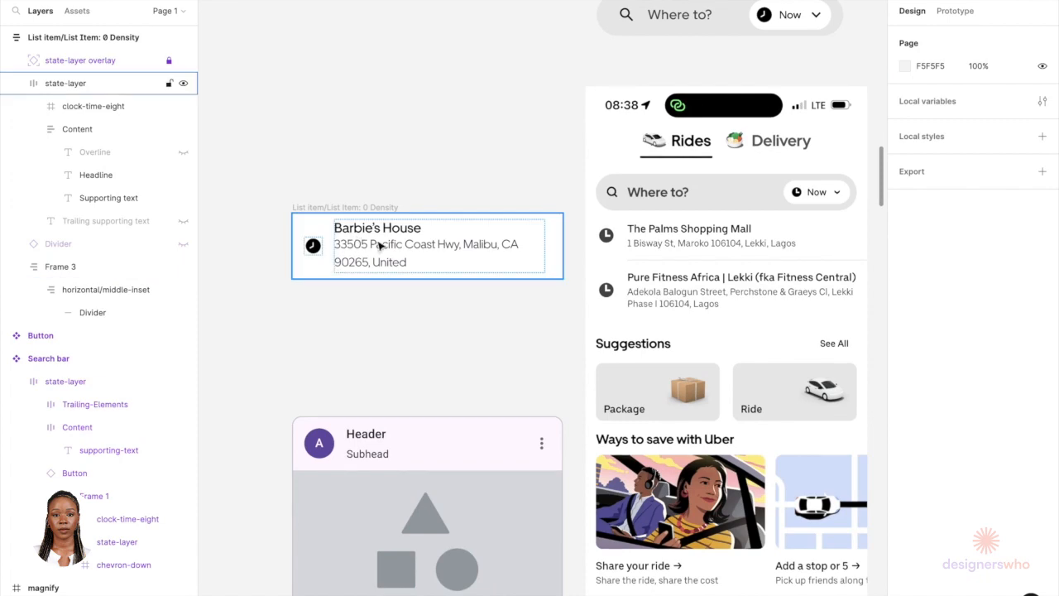
pyautogui.scroll(-4, 379, 246)
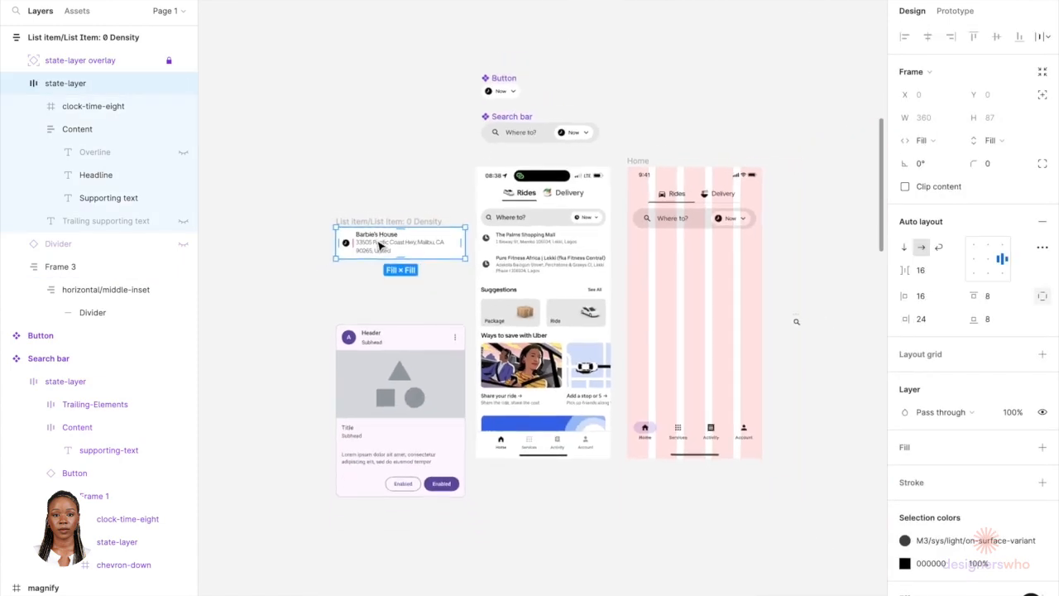
pyautogui.click(392, 193)
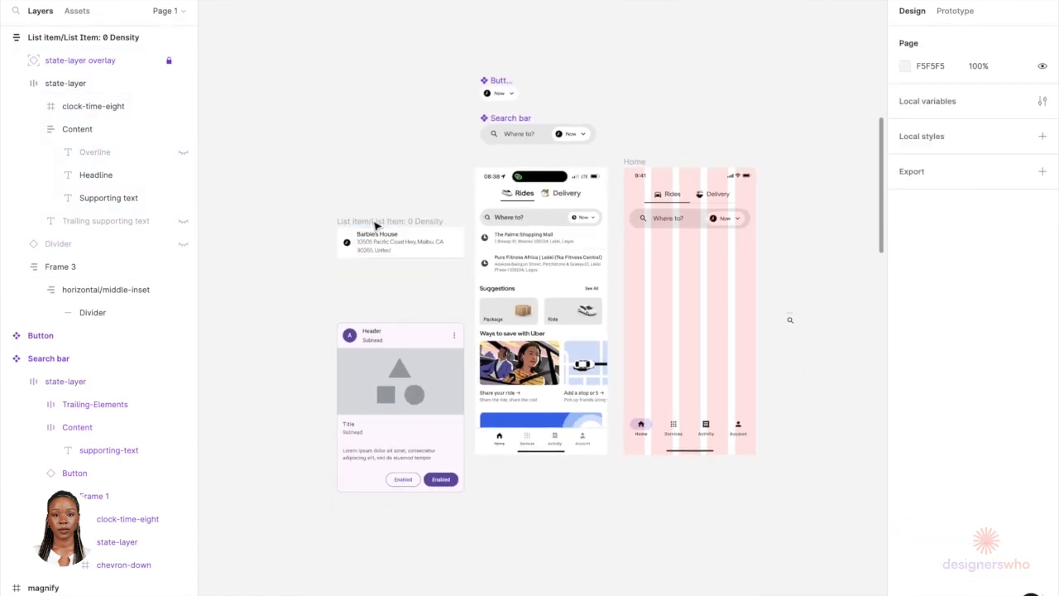
pyautogui.scroll(5, 380, 240)
pyautogui.hscroll(2, 383, 262)
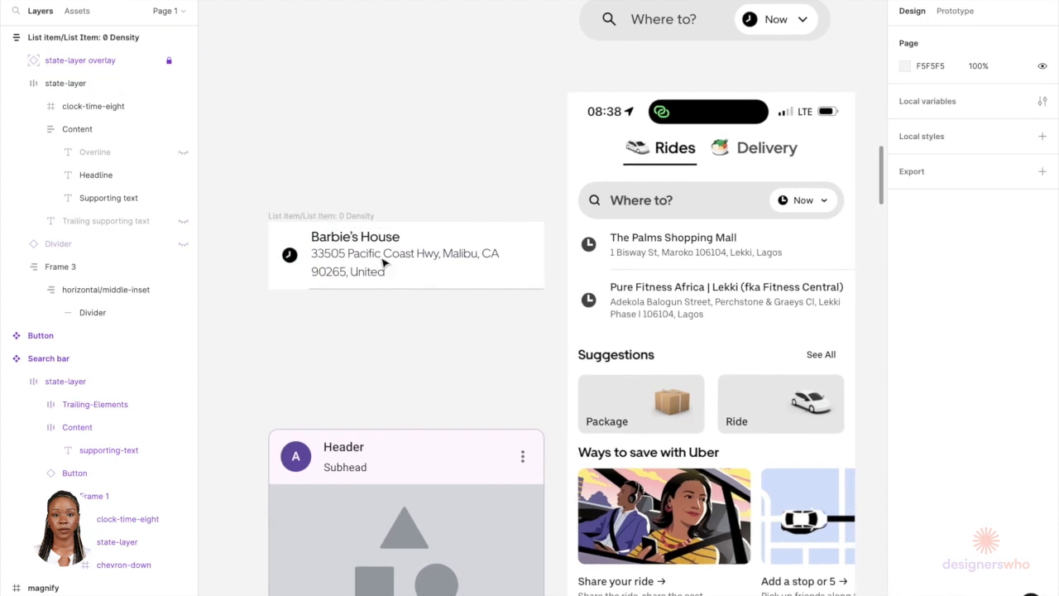
pyautogui.doubleClick(383, 263)
pyautogui.doubleClick(381, 257)
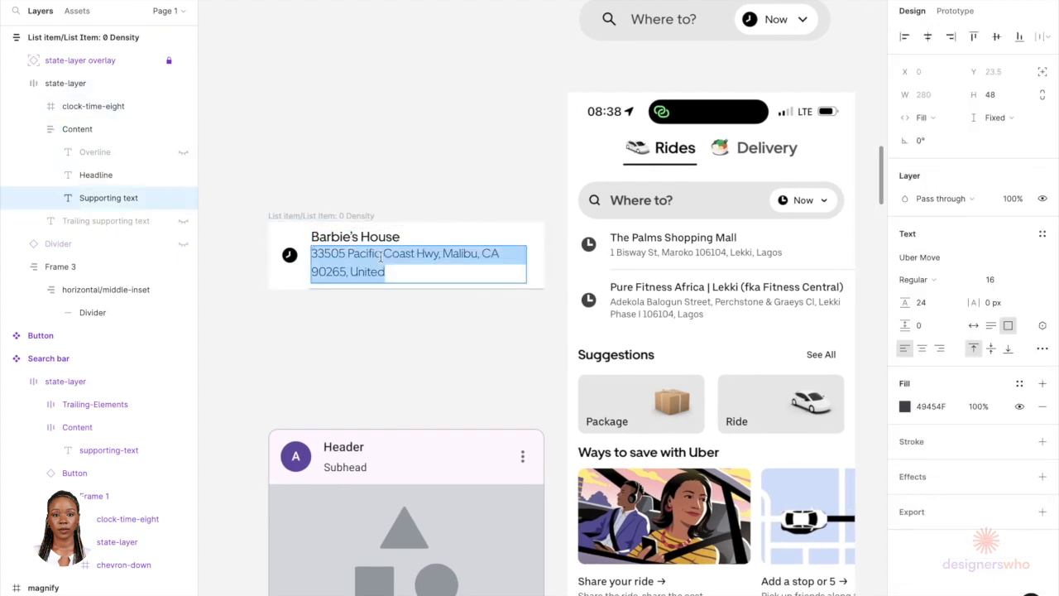
pyautogui.click(386, 272)
pyautogui.press('BackSpace')
pyautogui.press('BackSpace')
pyautogui.press('BackSpace')
pyautogui.press('BackSpace')
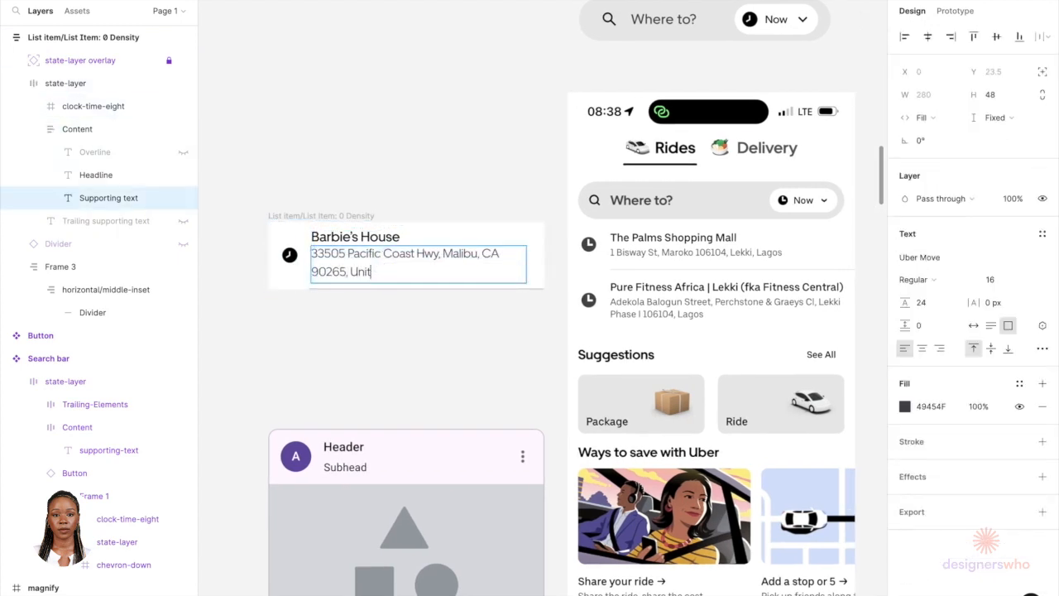
pyautogui.press('BackSpace')
pyautogui.press('BackSpace')
pyautogui.press('BackSpace')
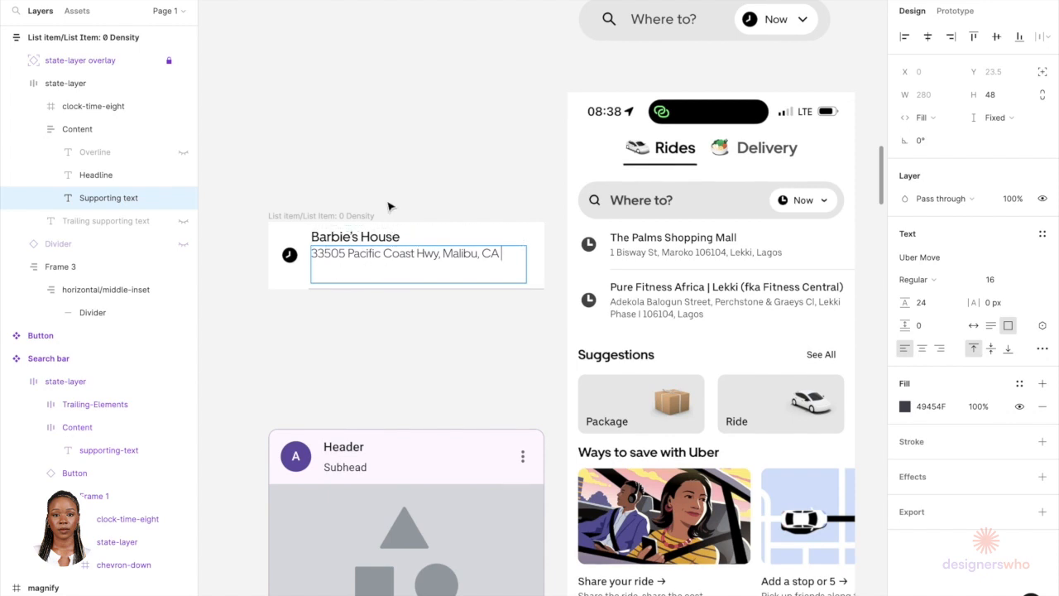
# Step: Set the list item's state layer height to 72
pyautogui.press('Escape')
pyautogui.press('Escape')
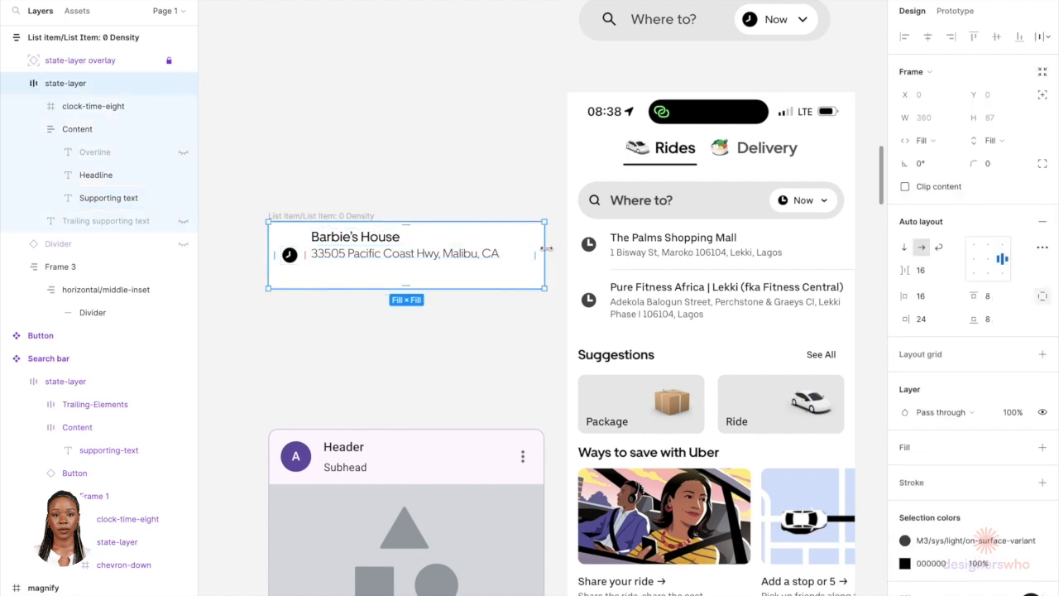
pyautogui.write('72')
pyautogui.press('Return')
pyautogui.scroll(5, 381, 229)
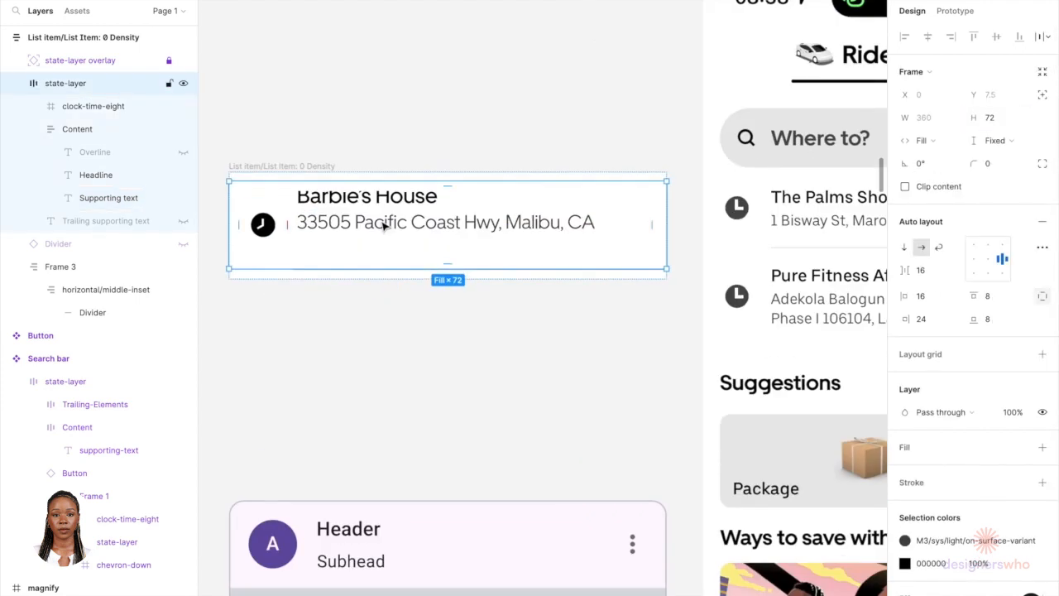
pyautogui.doubleClick(383, 226)
pyautogui.moveTo(384, 258); pyautogui.dragTo(403, 241)
pyautogui.hotkey('ctrl', 'z')
# Step: Set the whole list item frame's height to 72
pyautogui.doubleClick(395, 233)
pyautogui.click(402, 336)
pyautogui.click(494, 179)
pyautogui.click(1008, 120)
pyautogui.write('72')
pyautogui.press('Return')
pyautogui.click(601, 347)
pyautogui.scroll(-5, 601, 348)
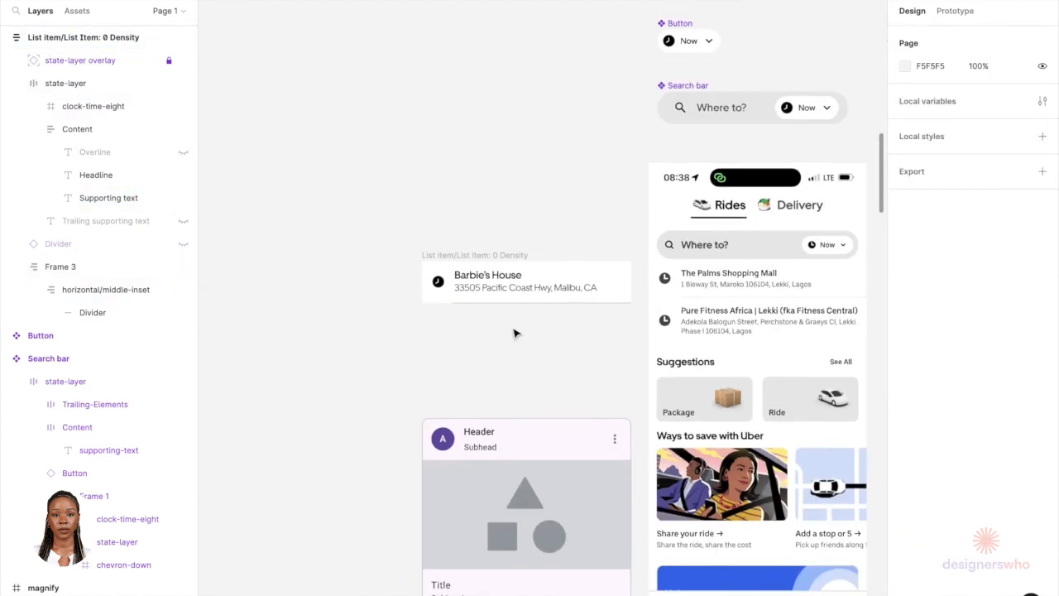
pyautogui.hscroll(2, 507, 331)
pyautogui.scroll(-1, 507, 330)
pyautogui.hscroll(1, 507, 331)
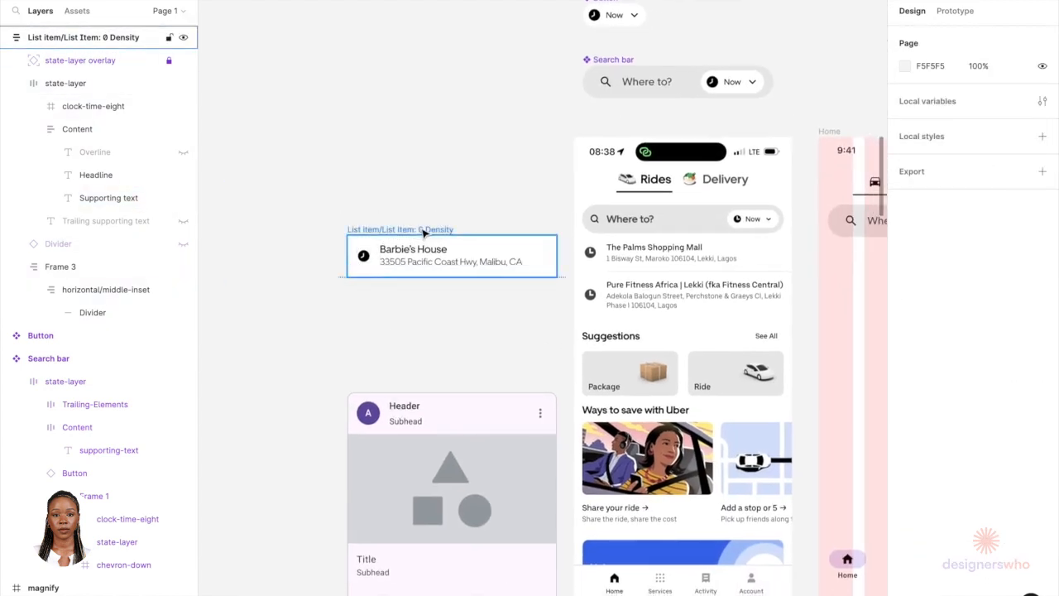
pyautogui.click(99, 37)
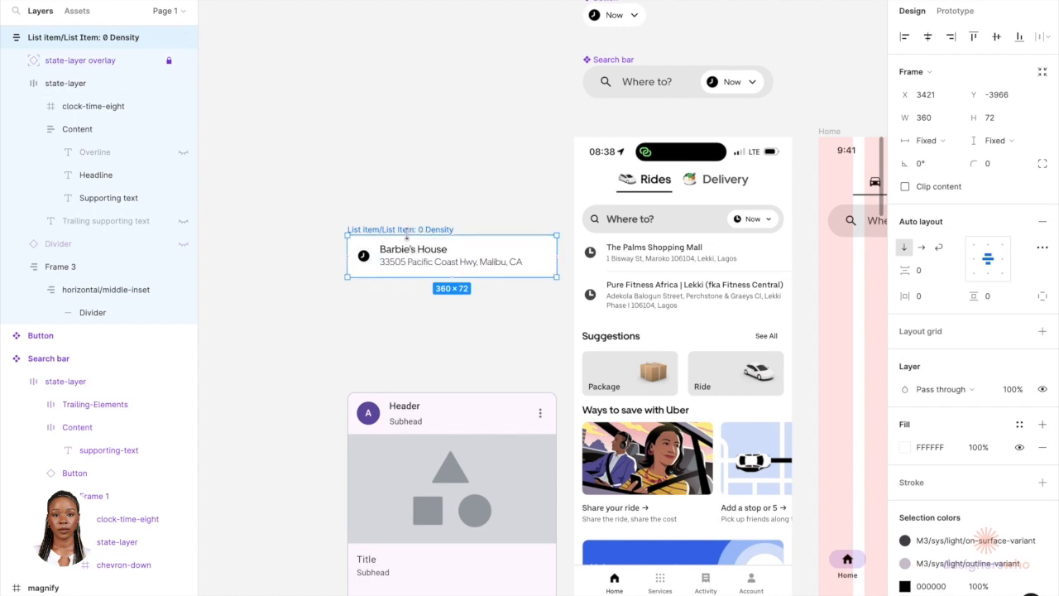
pyautogui.click(413, 321)
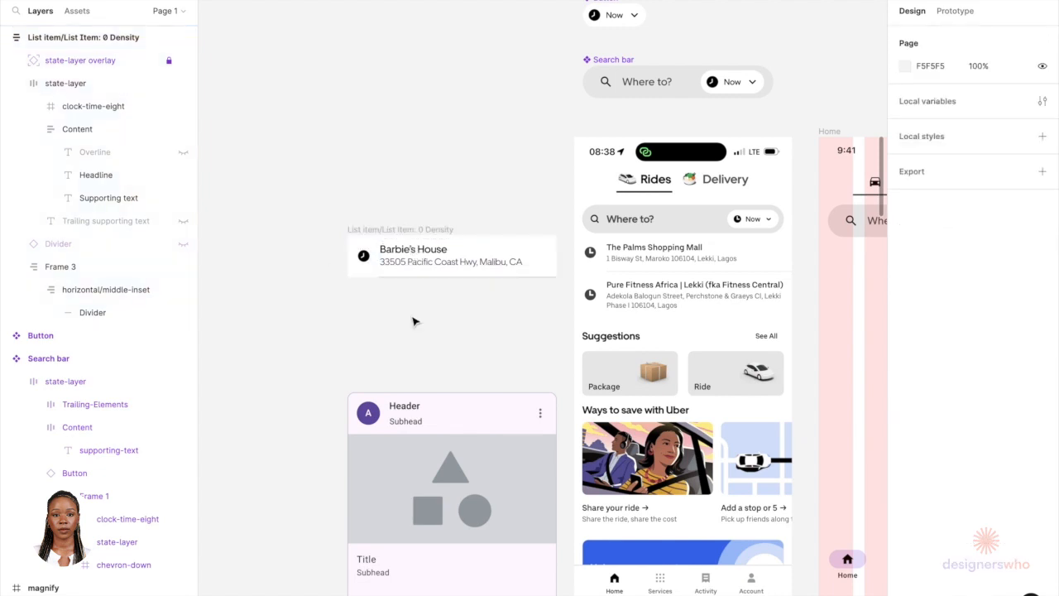
pyautogui.click(428, 234)
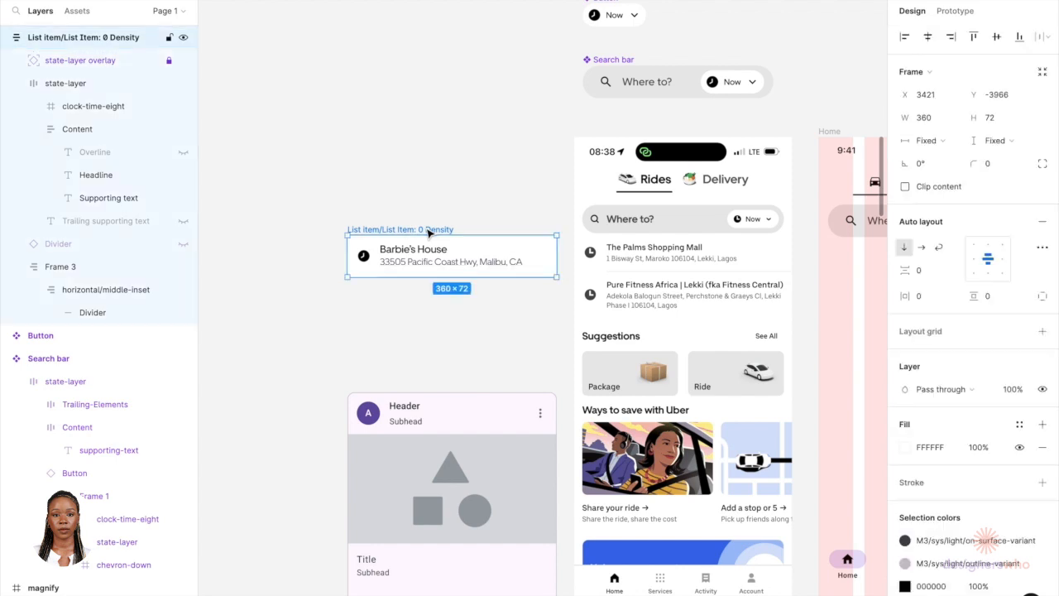
pyautogui.scroll(-5, 425, 248)
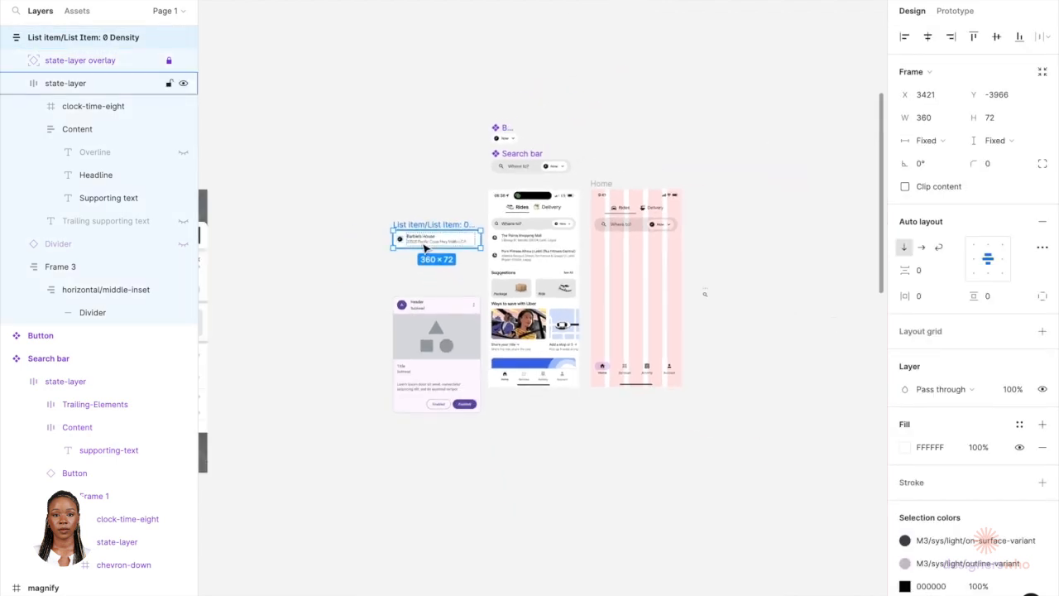
# Step: Convert the list item frame into a component
pyautogui.scroll(5, 419, 228)
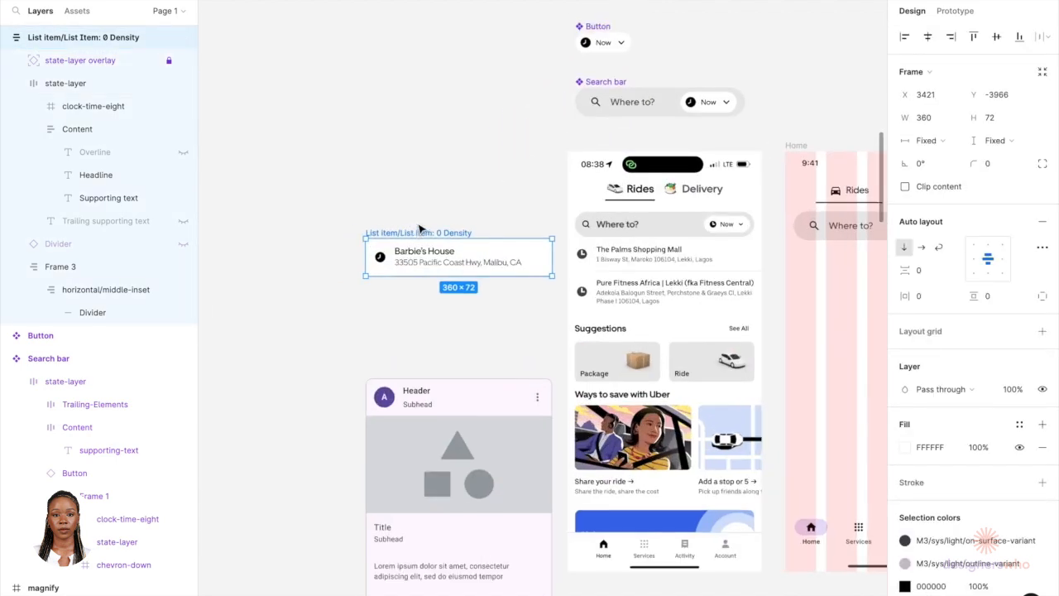
pyautogui.rightClick(418, 234)
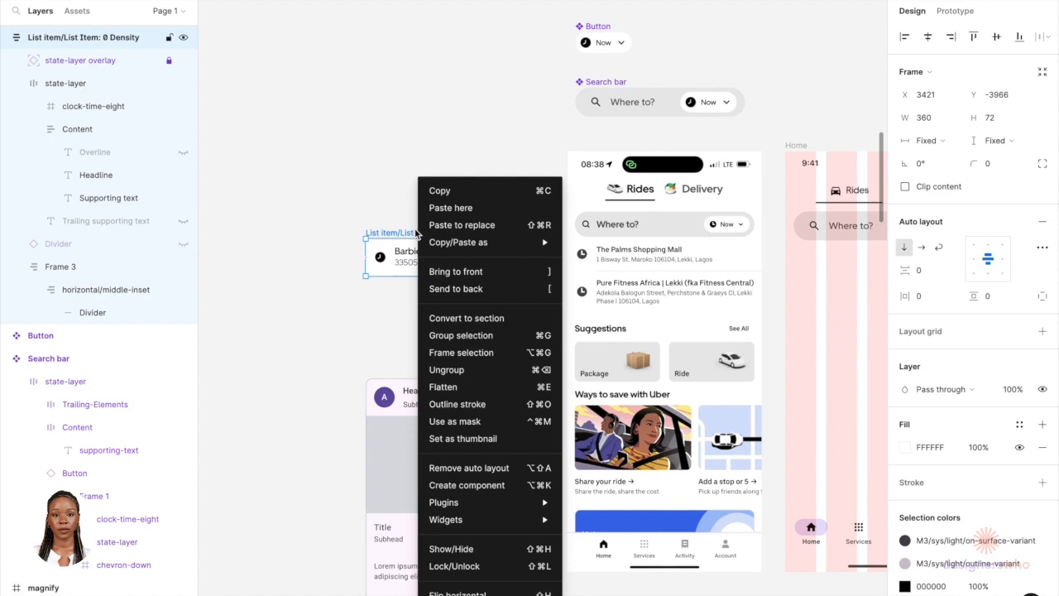
pyautogui.click(467, 485)
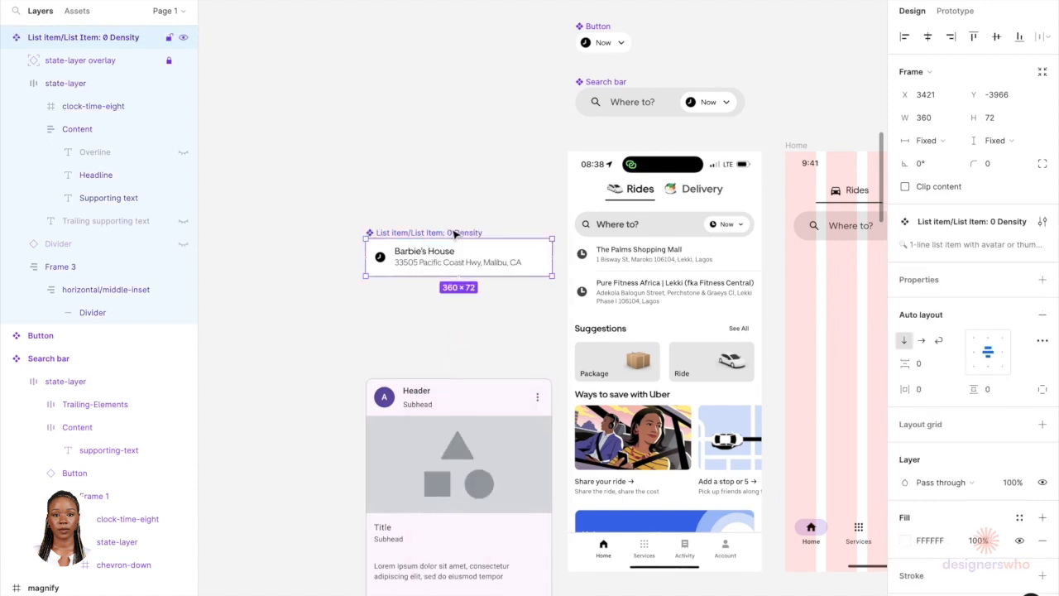
# Step: Widen the list item component to 375 wide by extending its left edge
pyautogui.hscroll(1, 454, 235)
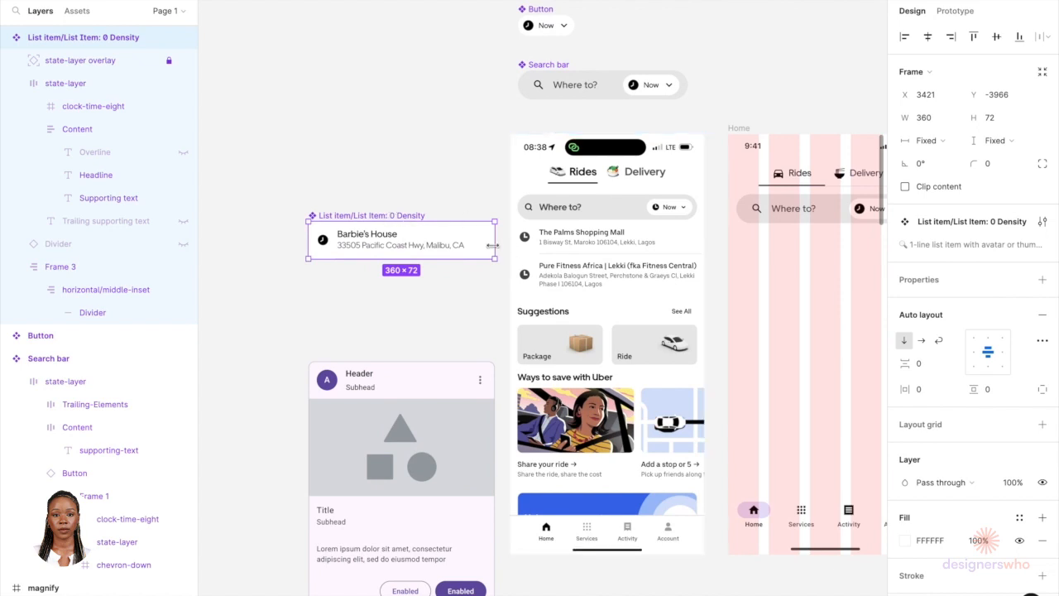
pyautogui.moveTo(498, 245); pyautogui.dragTo(503, 246)
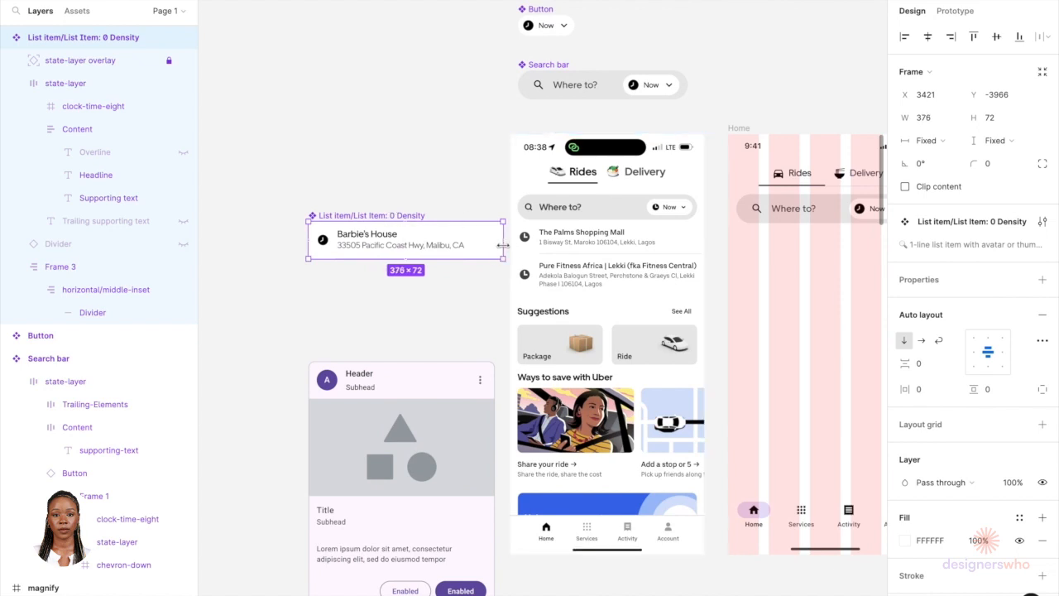
pyautogui.click(487, 297)
pyautogui.hotkey('ctrl', 'z')
pyautogui.scroll(5, 299, 225)
pyautogui.hotkey('ctrl', 'z')
pyautogui.moveTo(316, 247); pyautogui.dragTo(301, 247)
pyautogui.click(316, 330)
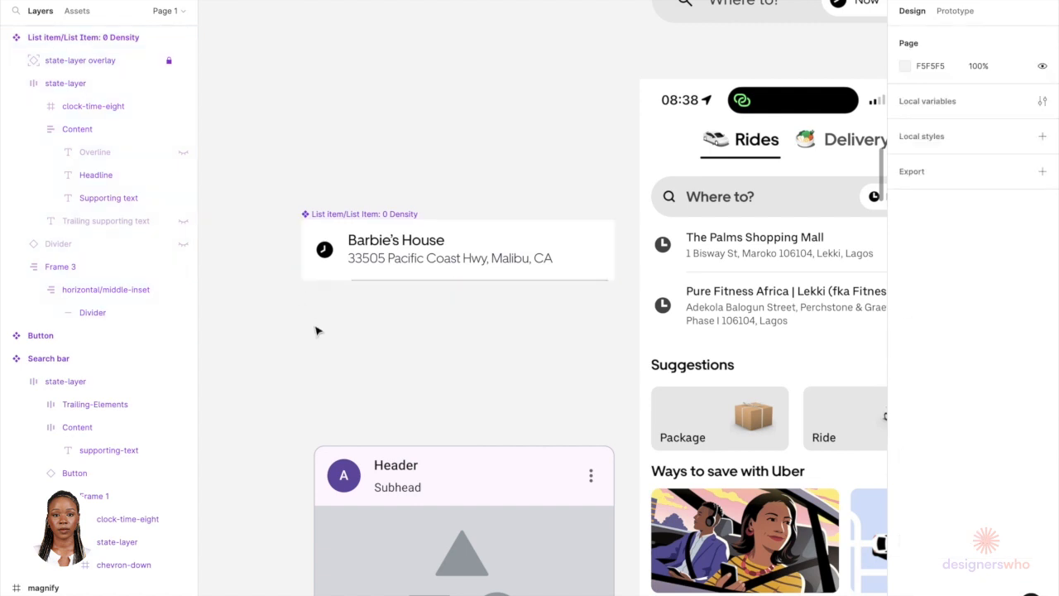
pyautogui.click(486, 281)
pyautogui.rightClick(448, 272)
pyautogui.click(95, 311)
pyautogui.click(99, 313)
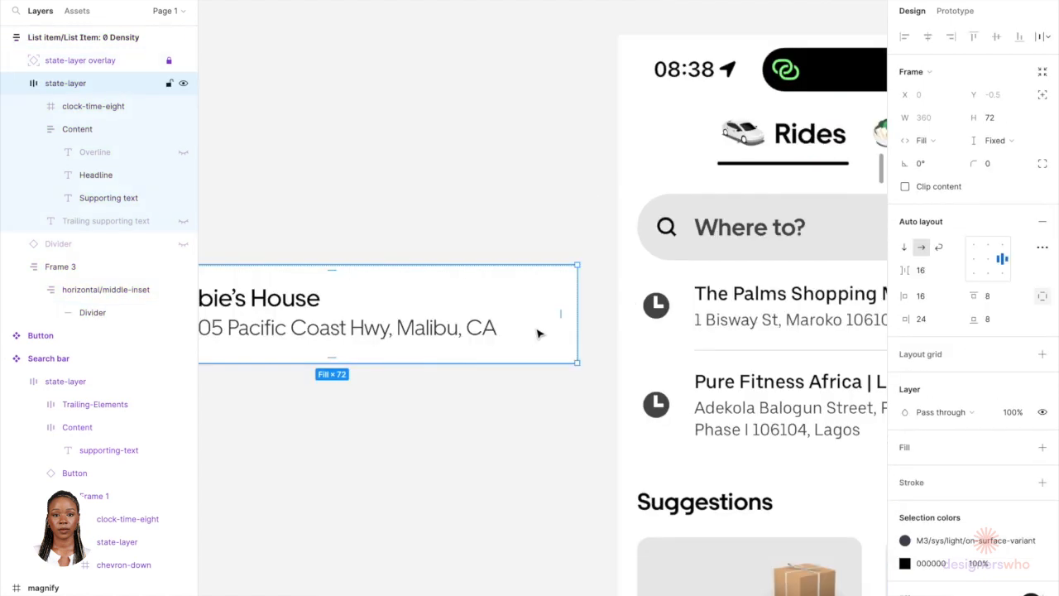
pyautogui.click(549, 383)
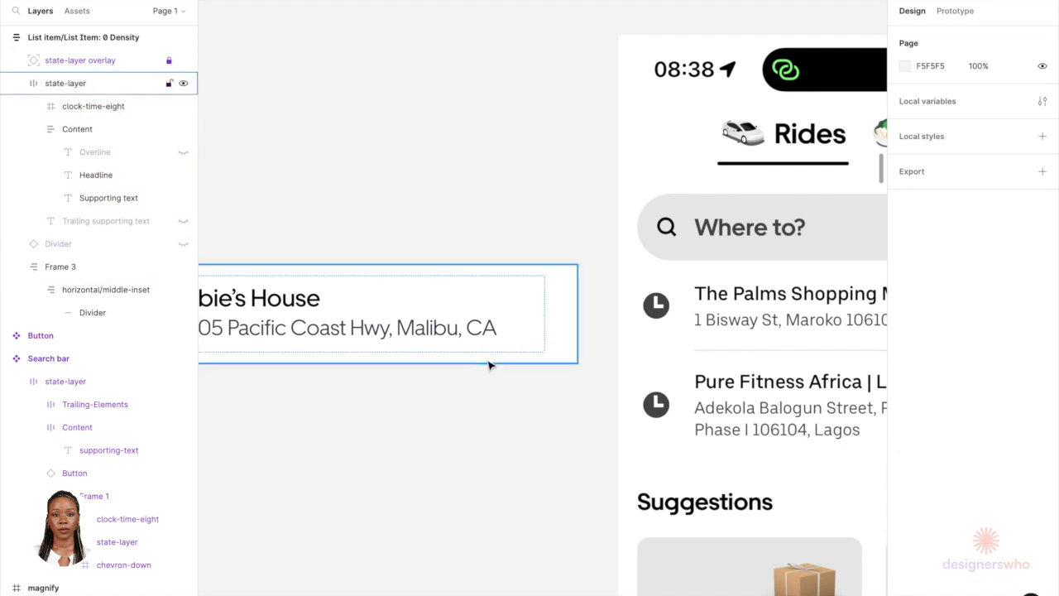
pyautogui.scroll(-5, 492, 366)
pyautogui.click(372, 341)
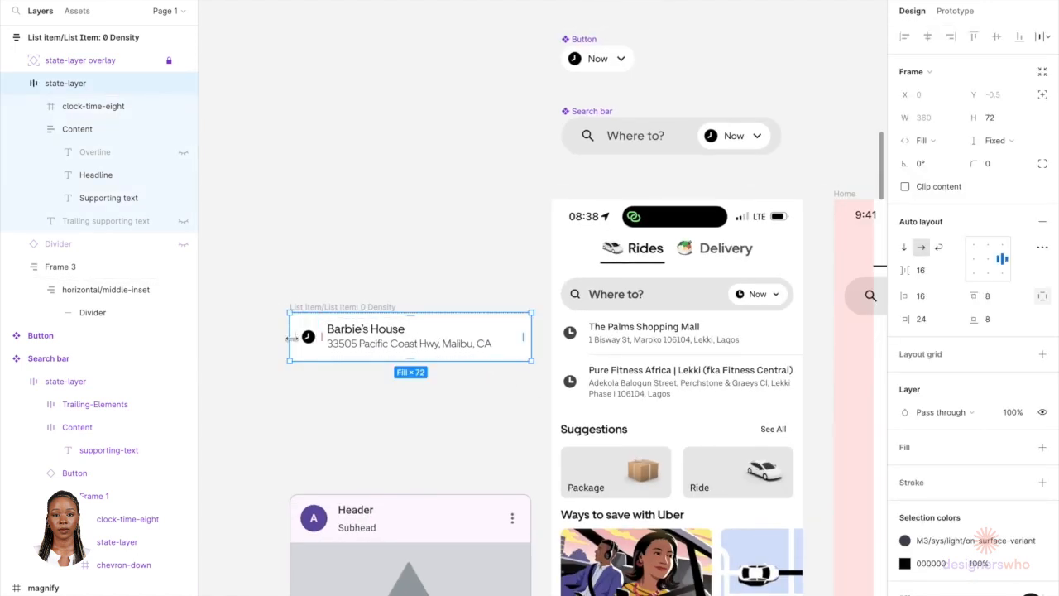
pyautogui.moveTo(290, 338); pyautogui.dragTo(278, 335)
# Step: Zoom in to examine the divider line at the bottom of the list item
pyautogui.click(310, 307)
pyautogui.click(395, 426)
pyautogui.scroll(5, 499, 404)
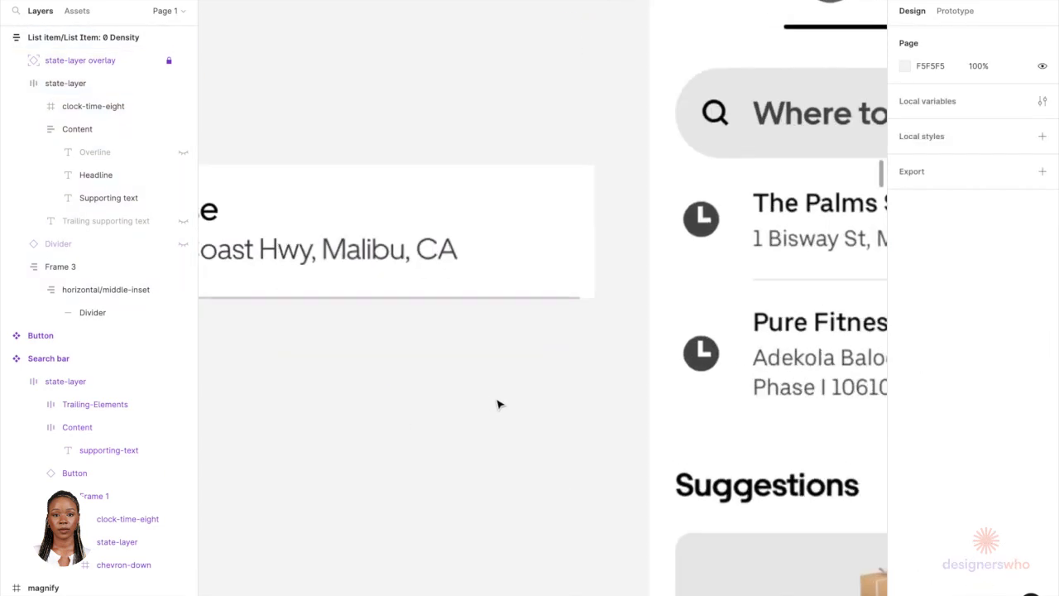
pyautogui.click(537, 295)
pyautogui.scroll(3, 538, 296)
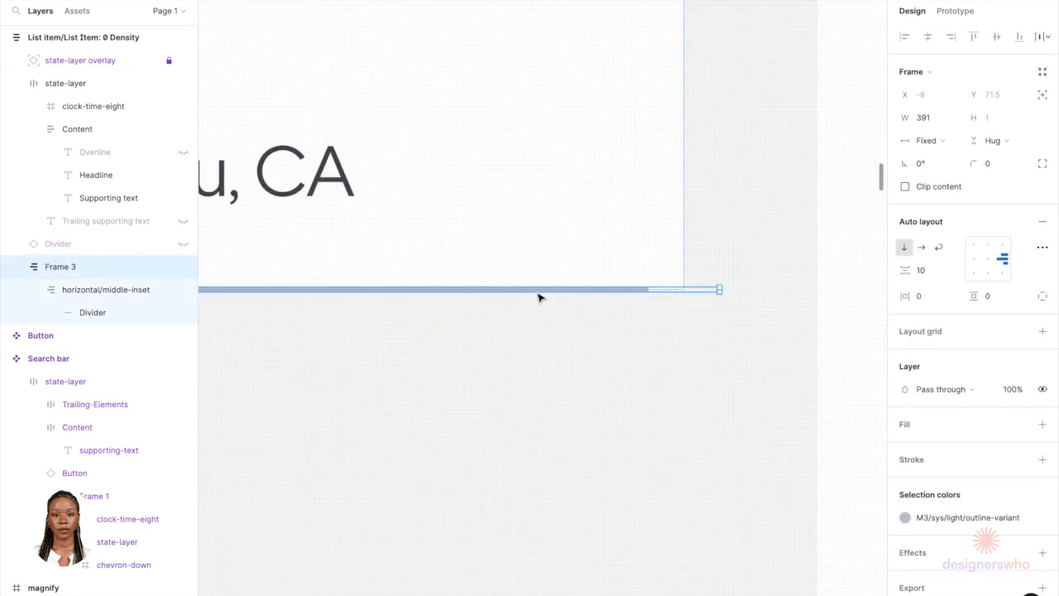
pyautogui.doubleClick(537, 296)
pyautogui.doubleClick(537, 296)
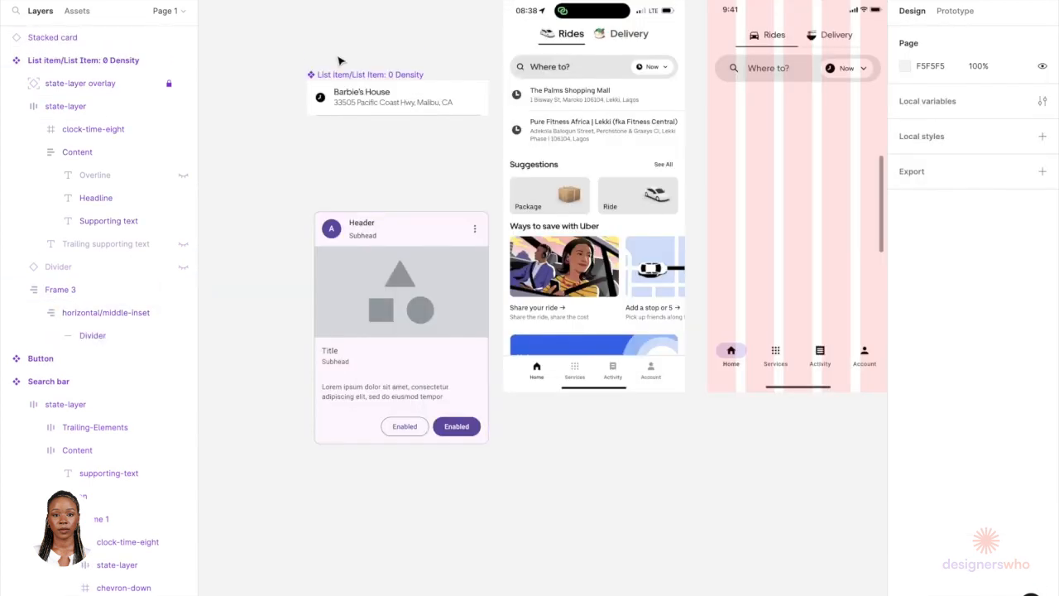
pyautogui.scroll(2, 337, 75)
# Step: Duplicate the list item, stack the copy below, and wrap both in a vertical auto layout frame with 0 spacing
pyautogui.click(329, 123)
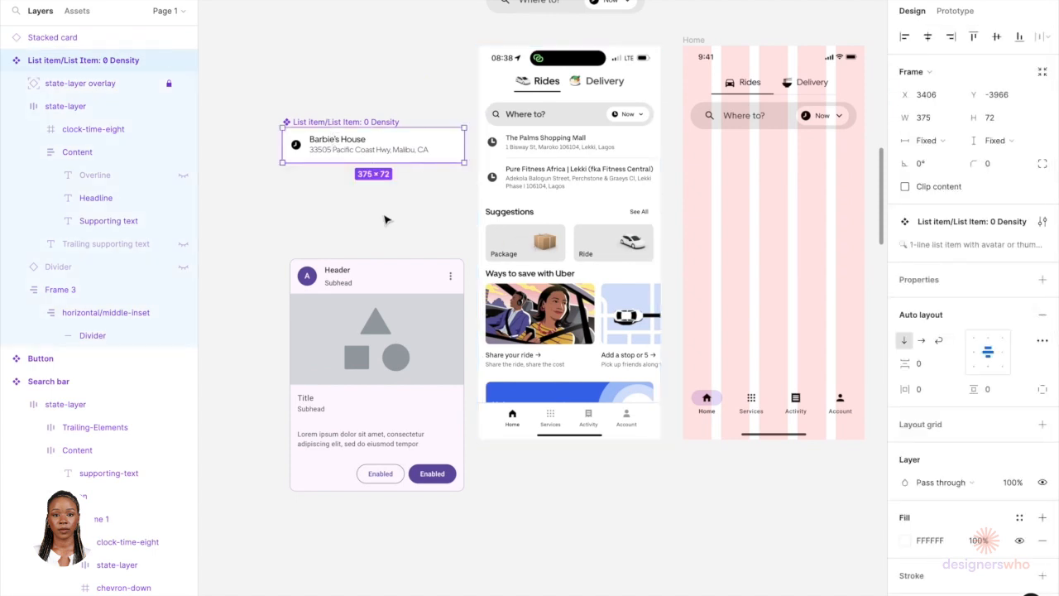
pyautogui.press('super+d')
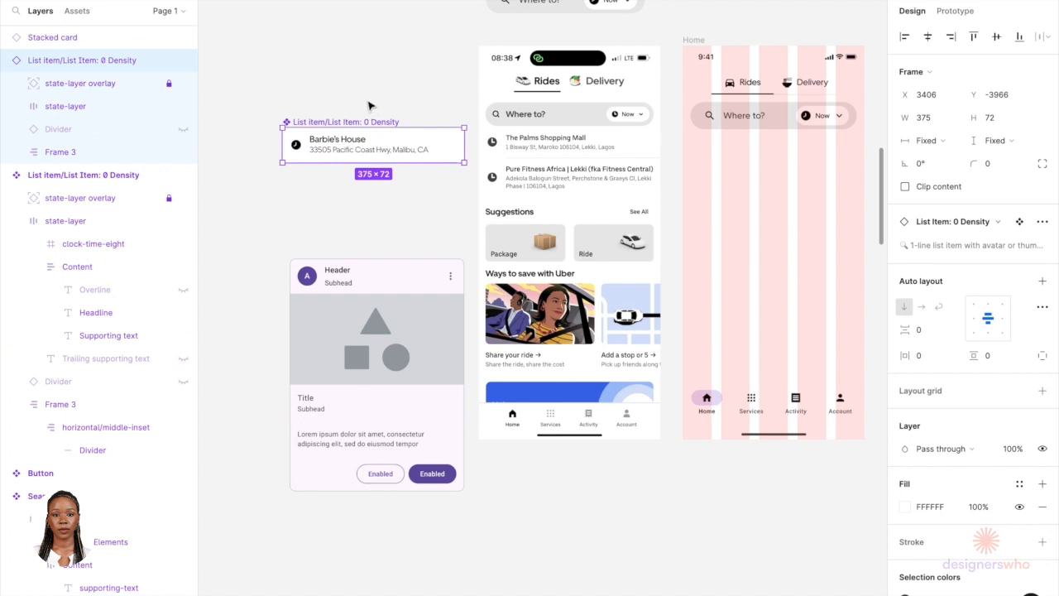
pyautogui.moveTo(373, 130); pyautogui.dragTo(373, 169)
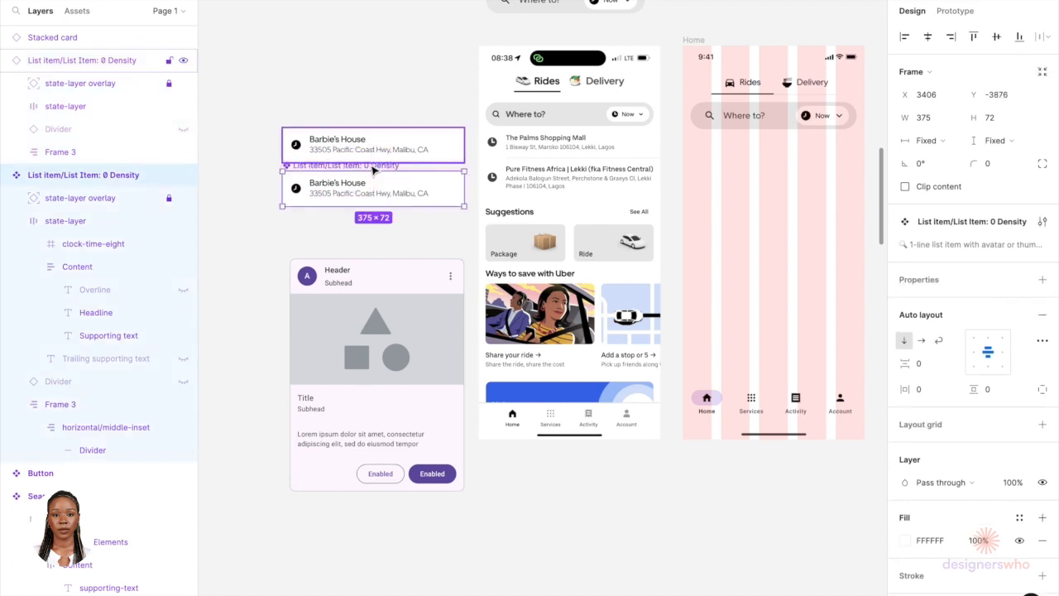
pyautogui.click(362, 144)
pyautogui.keyDown('shift'); pyautogui.click(357, 192); pyautogui.keyUp('shift')
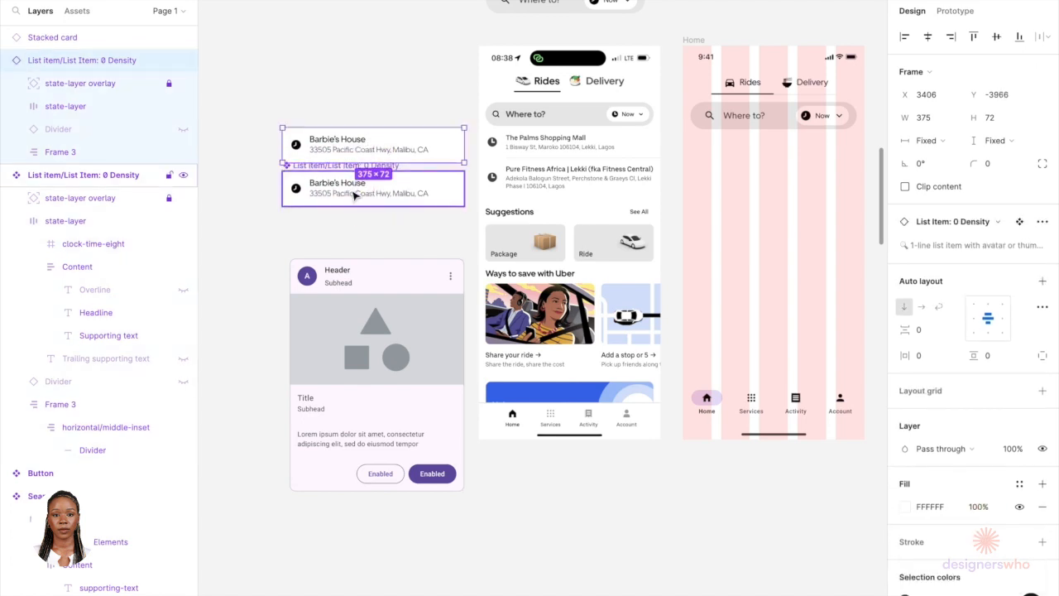
pyautogui.click(1041, 245)
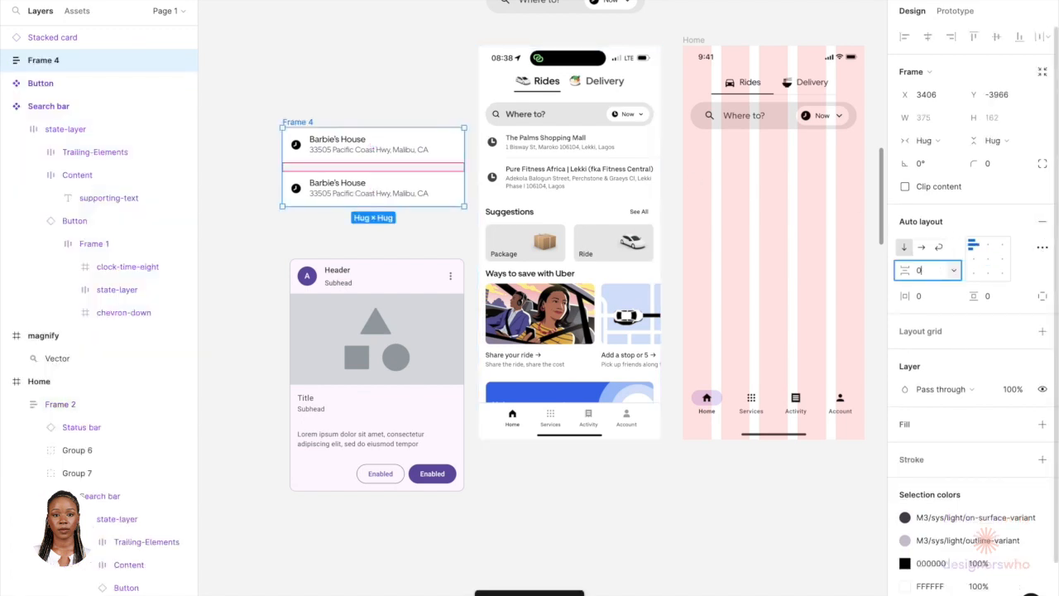
pyautogui.press('Return')
# Step: Rename the frame holding the two list items to Address List
pyautogui.click(352, 111)
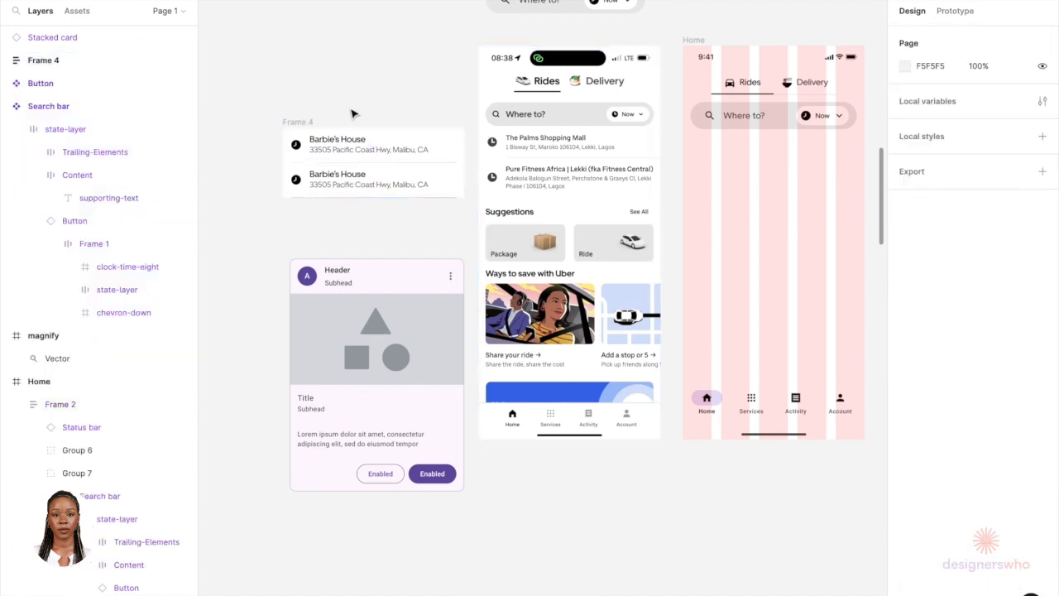
pyautogui.click(294, 120)
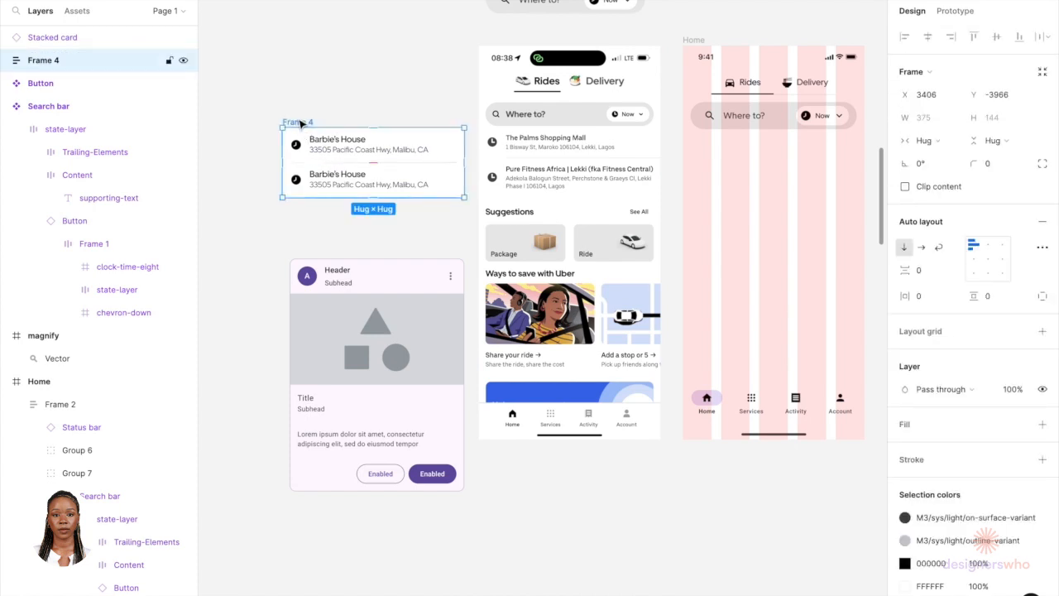
pyautogui.doubleClick(298, 122)
pyautogui.write('Address List')
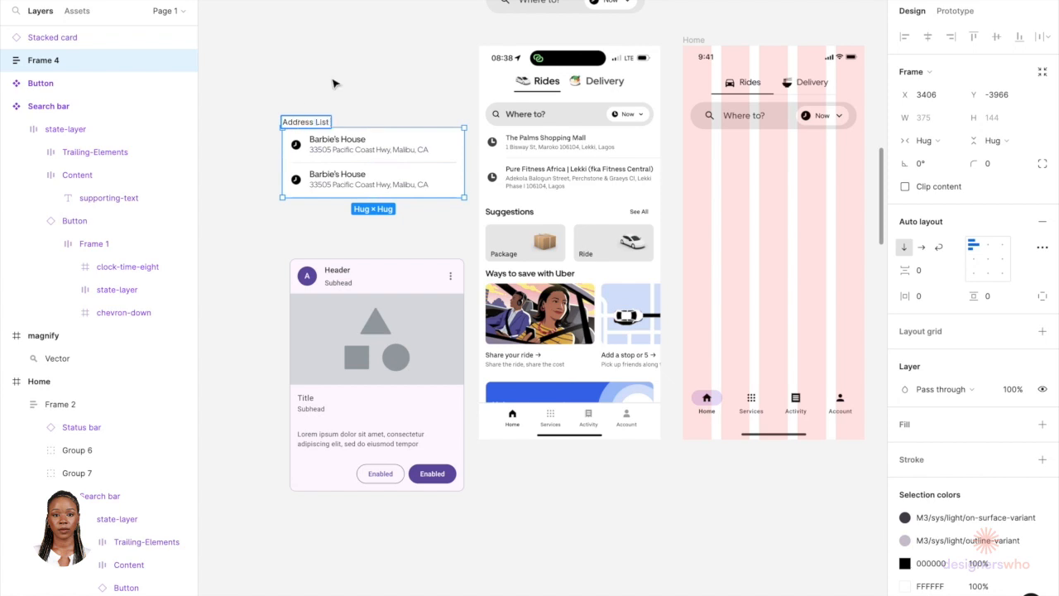
pyautogui.click(333, 83)
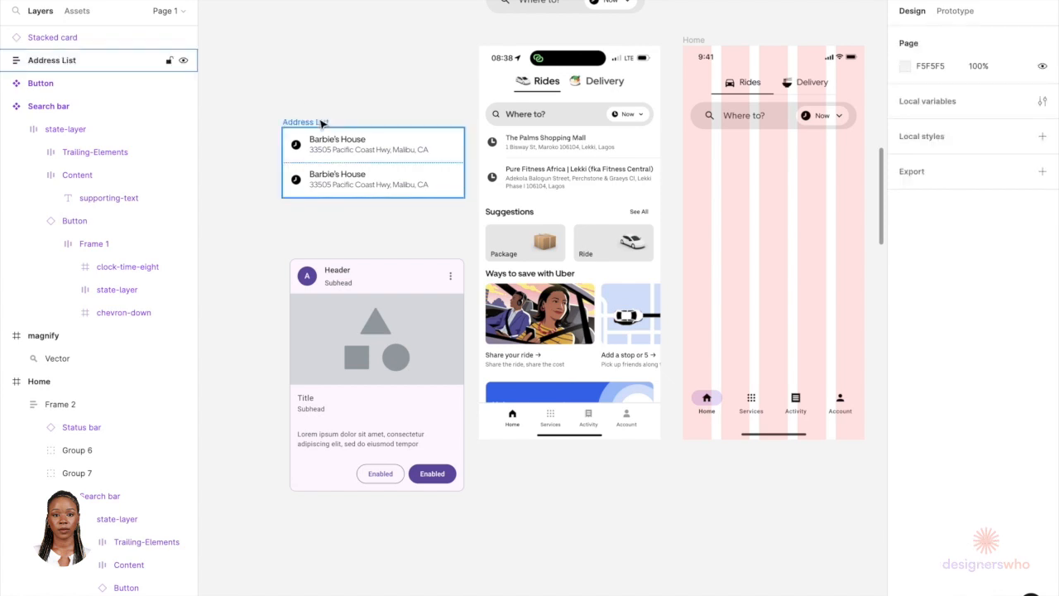
# Step: Draw a placeholder rectangle about 375 × 67 below the address list and move the card further down
pyautogui.scroll(2, 340, 271)
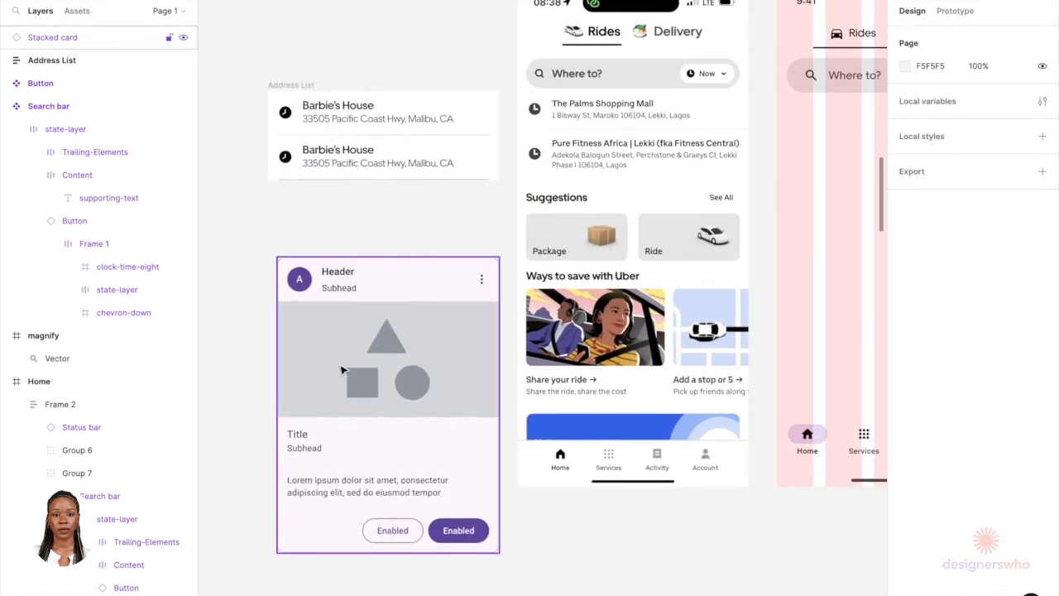
pyautogui.scroll(-3, 342, 370)
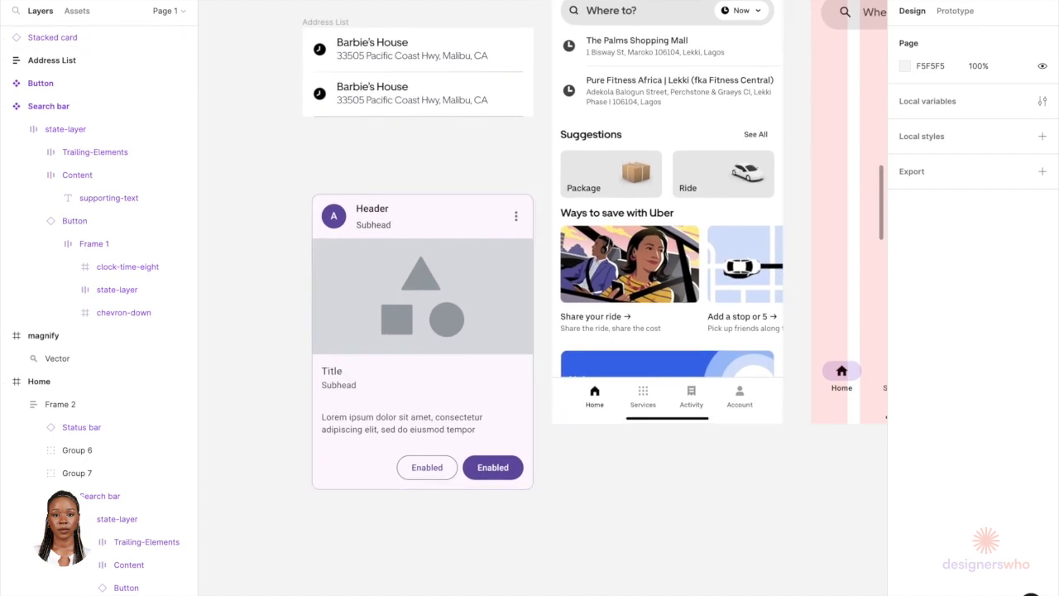
pyautogui.moveTo(303, 135); pyautogui.dragTo(534, 178)
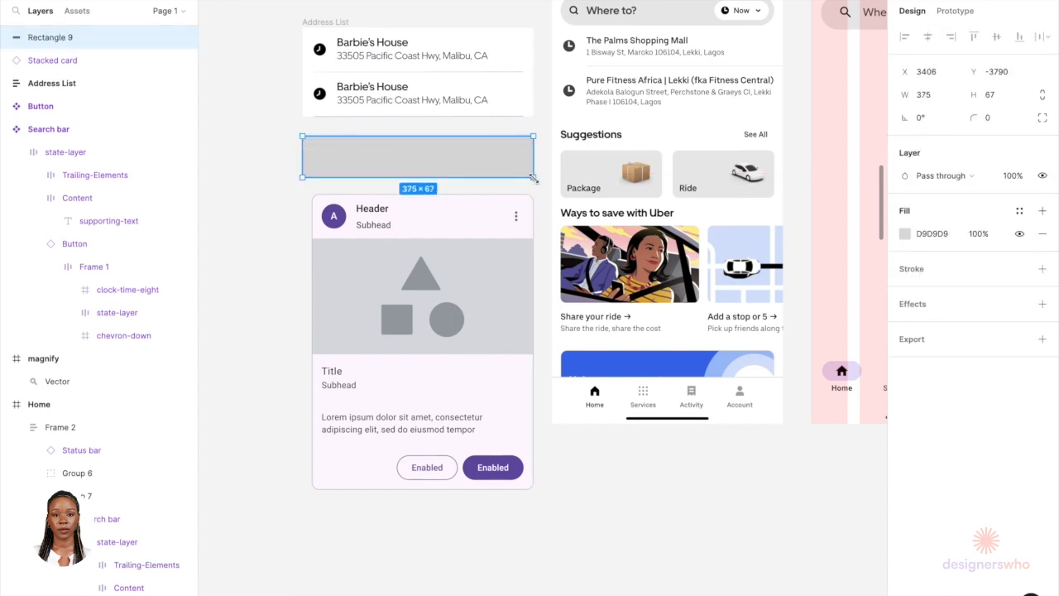
pyautogui.moveTo(440, 201); pyautogui.dragTo(439, 277)
pyautogui.click(440, 174)
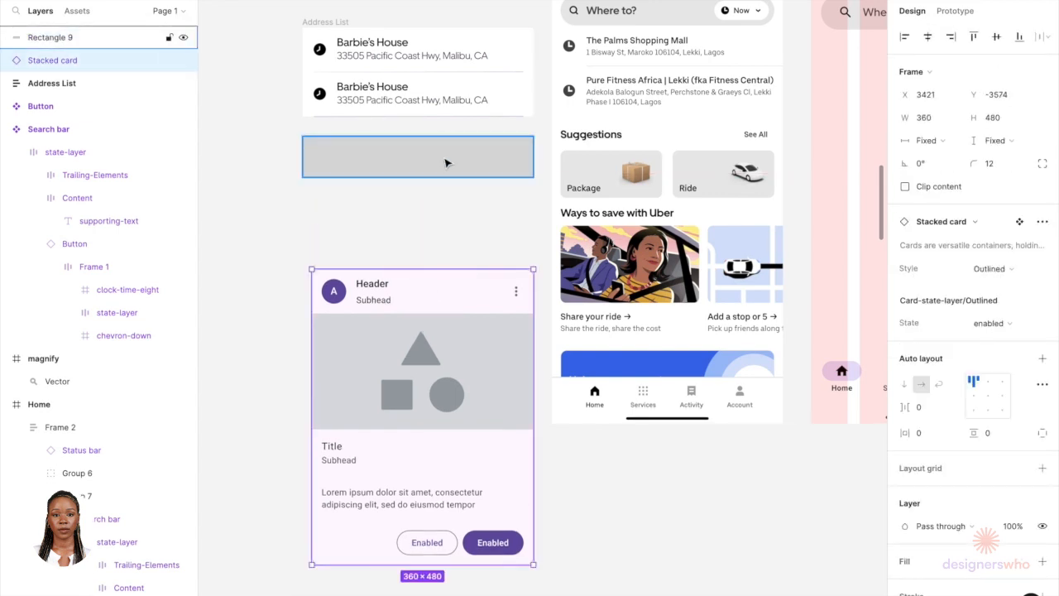
# Step: Set the placeholder rectangle's height to 80
pyautogui.click(999, 98)
pyautogui.write('64')
pyautogui.press('Return')
pyautogui.click(991, 100)
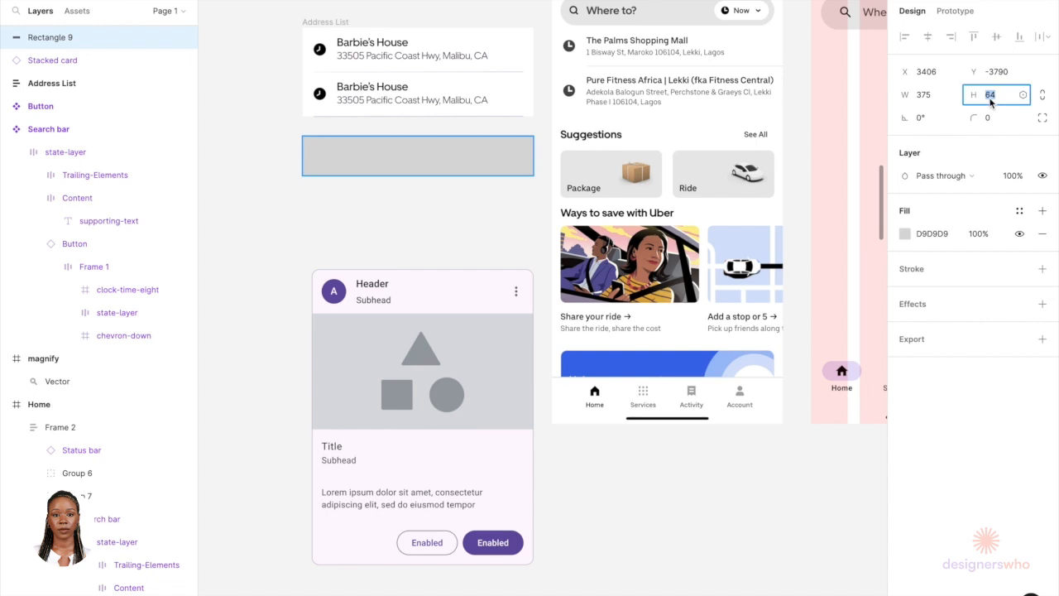
pyautogui.write('80')
pyautogui.press('Return')
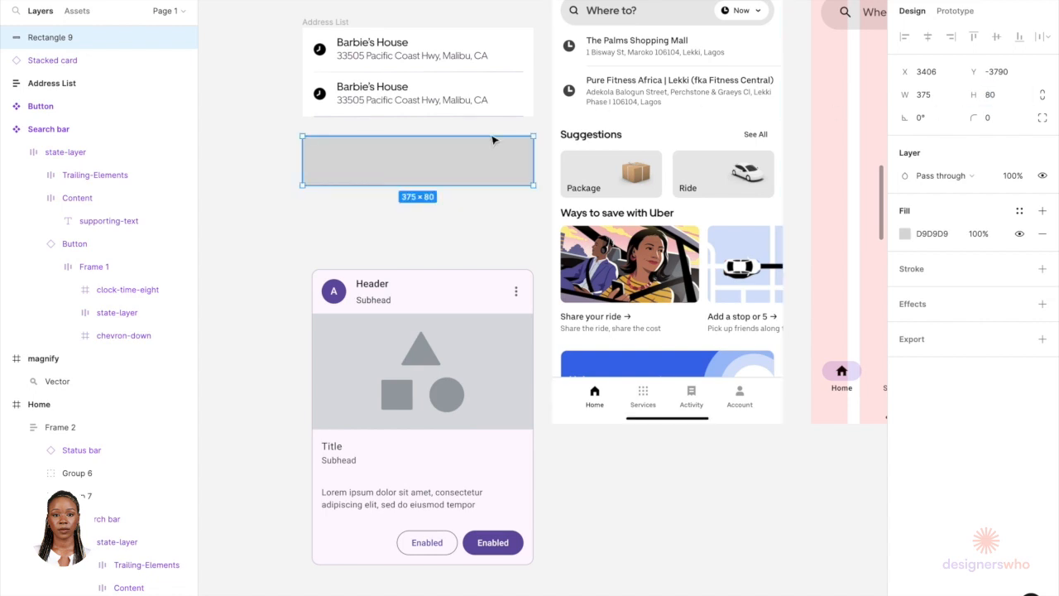
# Step: Draw a smaller rectangle about 122 × 65 below the wide placeholder
pyautogui.click(484, 232)
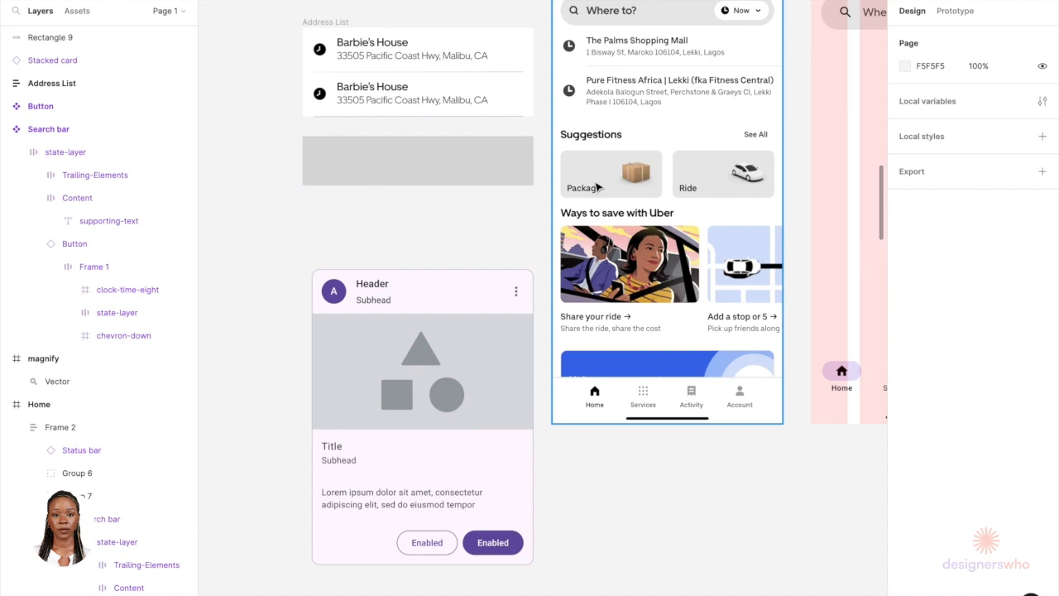
pyautogui.scroll(5, 252, 115)
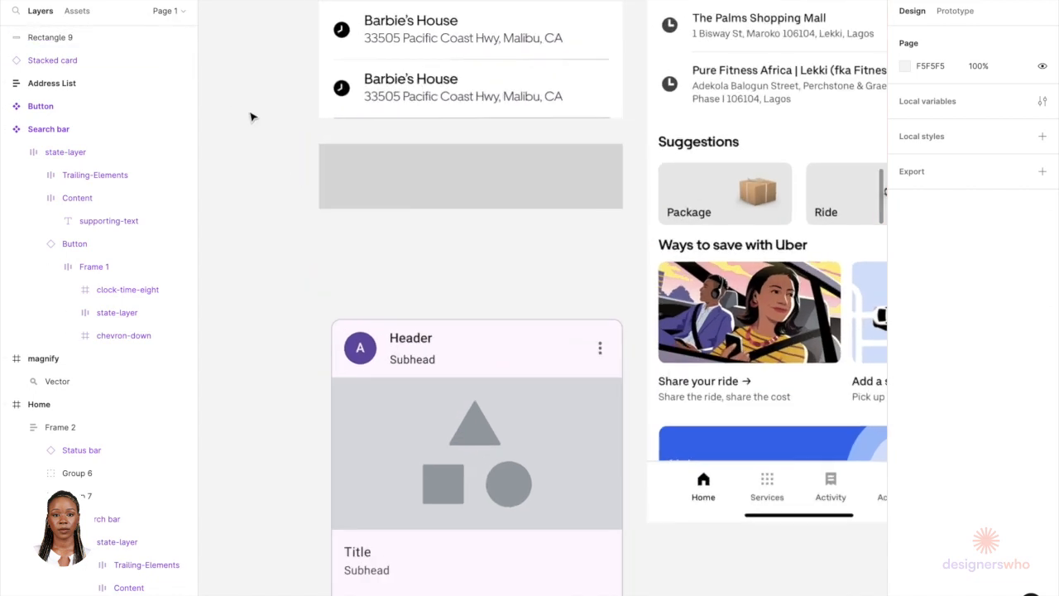
pyautogui.hscroll(3, 252, 116)
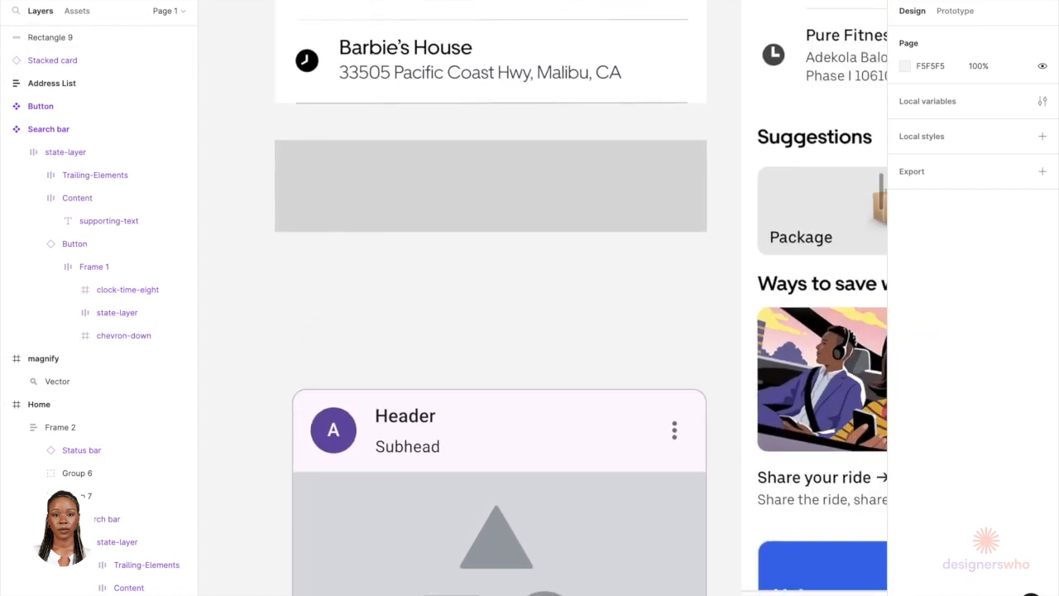
pyautogui.moveTo(320, 266)
pyautogui.mouseDown()
pyautogui.moveTo(517, 343)
pyautogui.moveTo(485, 350)
pyautogui.moveTo(460, 338)
pyautogui.mouseUp()
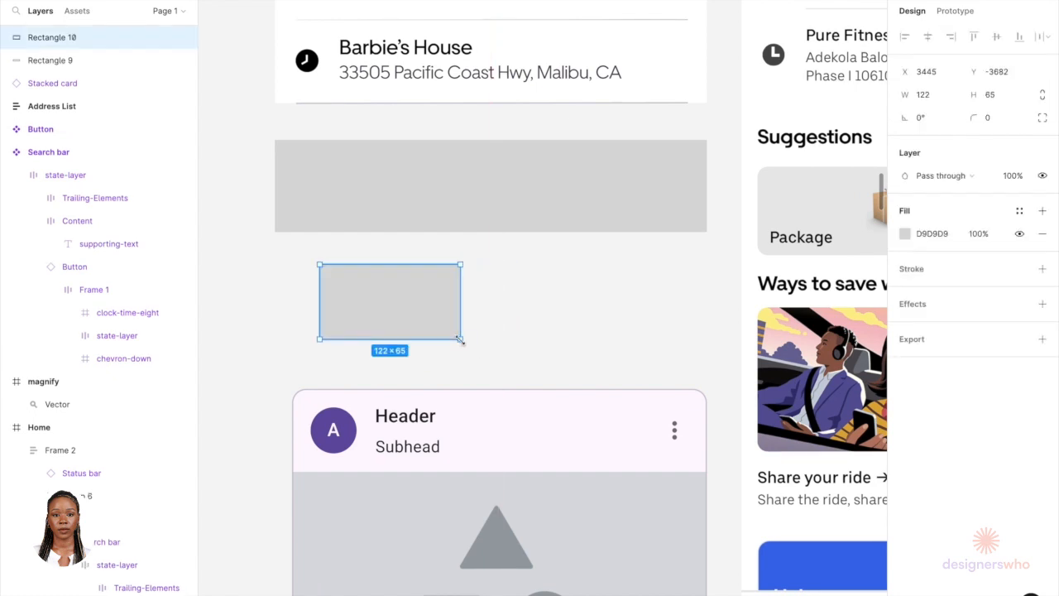
pyautogui.scroll(-3, 349, 341)
pyautogui.click(358, 284)
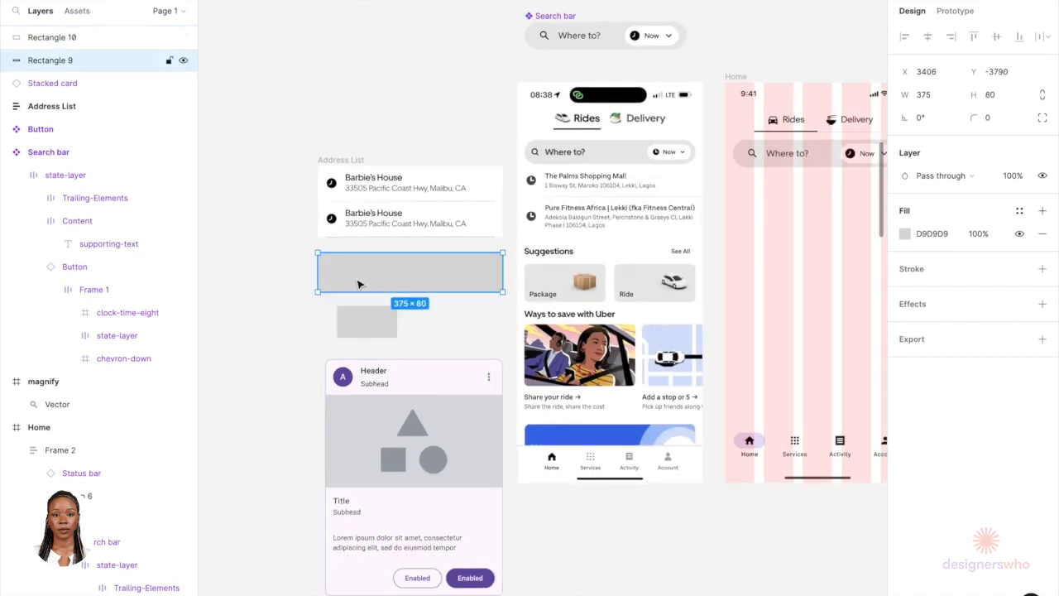
pyautogui.scroll(-2, 358, 283)
pyautogui.moveTo(372, 211); pyautogui.dragTo(636, 220)
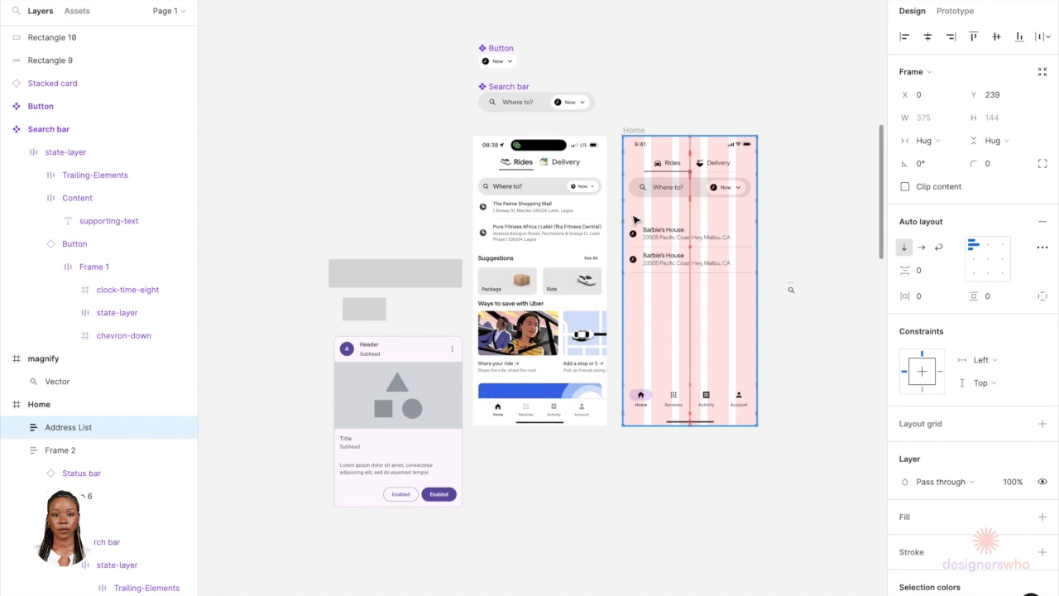
pyautogui.scroll(5, 653, 248)
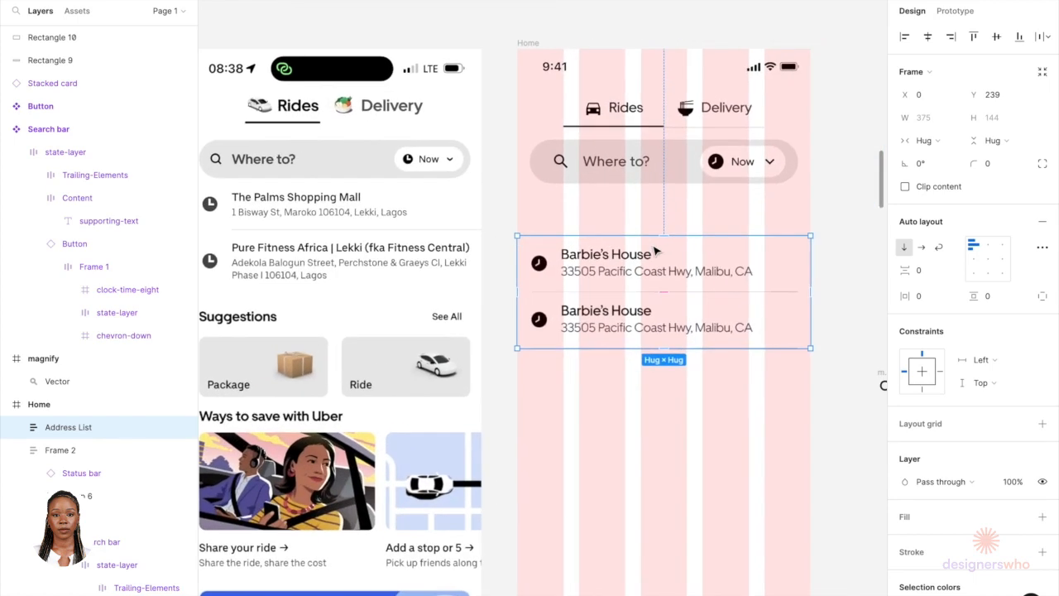
pyautogui.press('Delete')
pyautogui.click(652, 163)
pyautogui.click(652, 164)
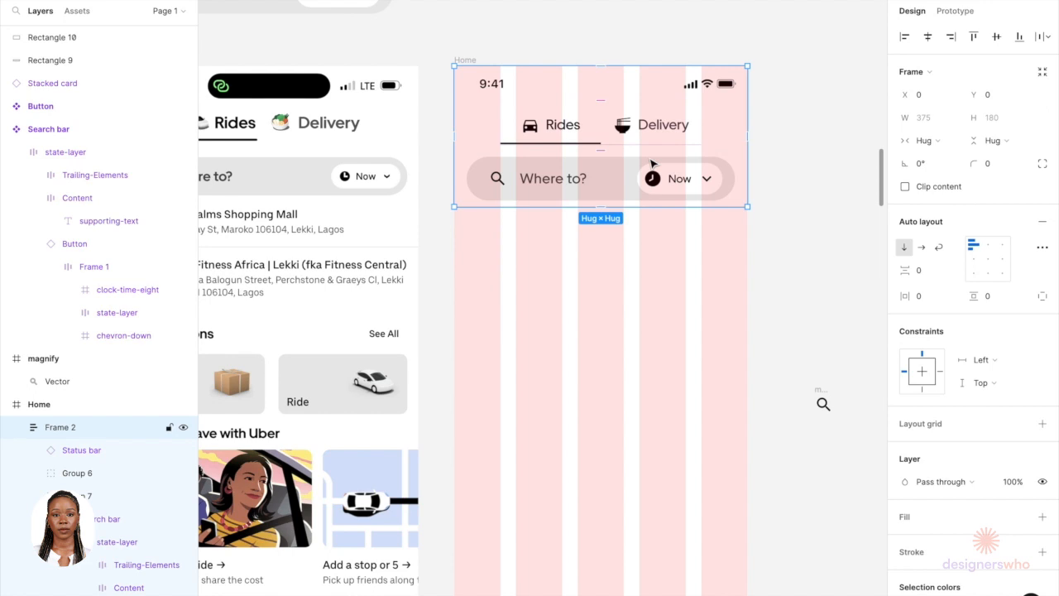
pyautogui.hotkey('ctrl', 'z')
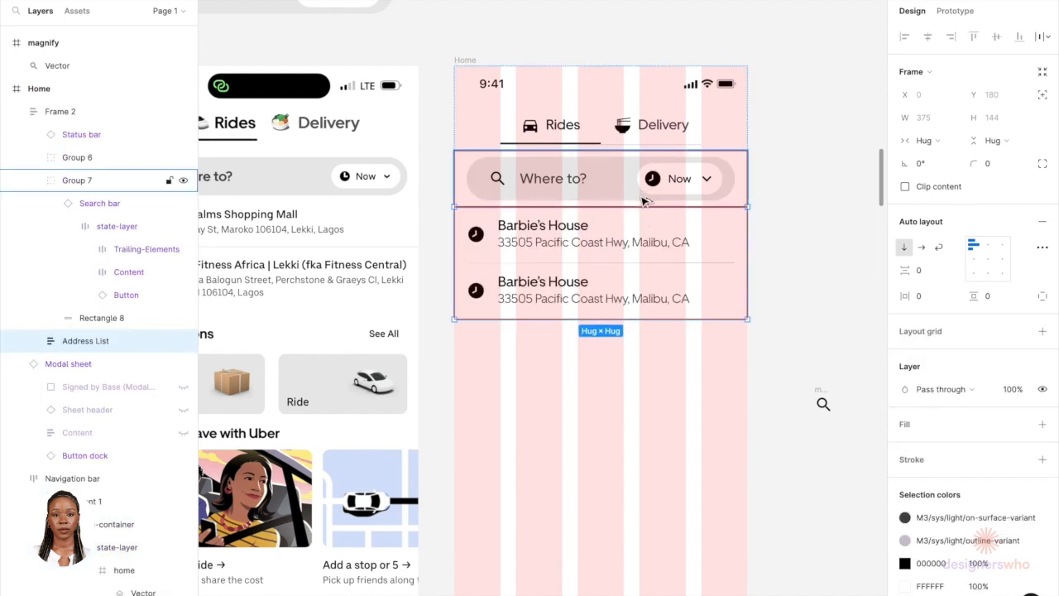
# Step: Move the 375 × 80 placeholder rectangle into the Home frame directly below the address list
pyautogui.click(632, 370)
pyautogui.scroll(-4, 633, 370)
pyautogui.scroll(-2, 634, 371)
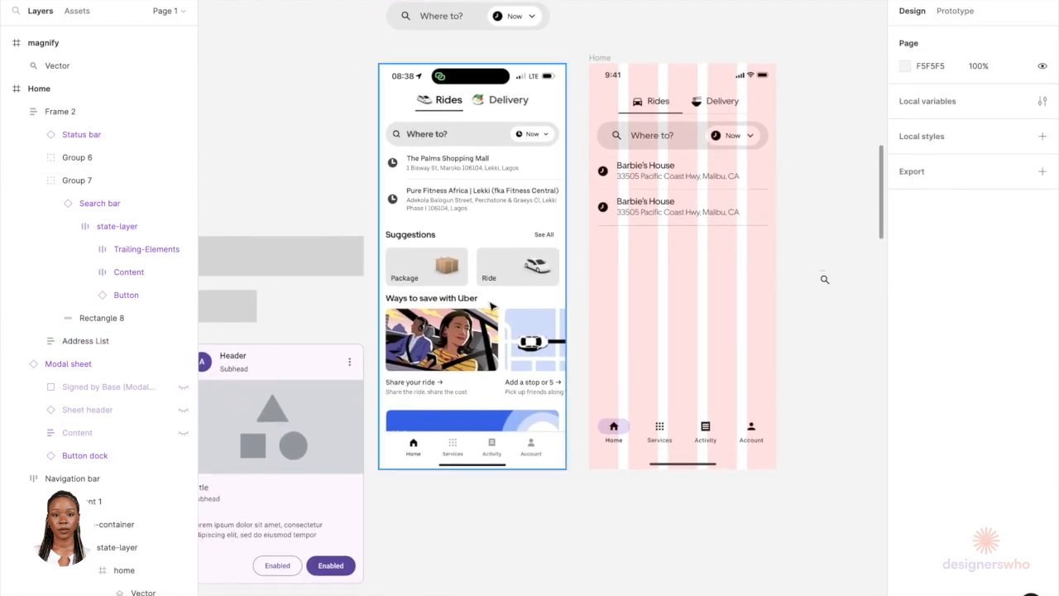
pyautogui.click(336, 267)
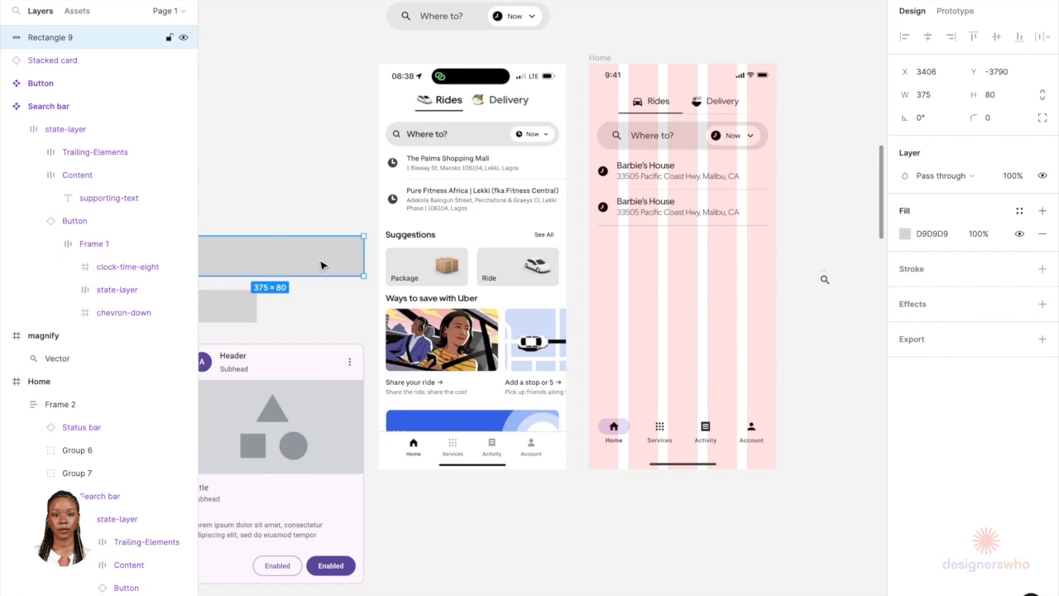
pyautogui.moveTo(322, 266); pyautogui.dragTo(734, 283)
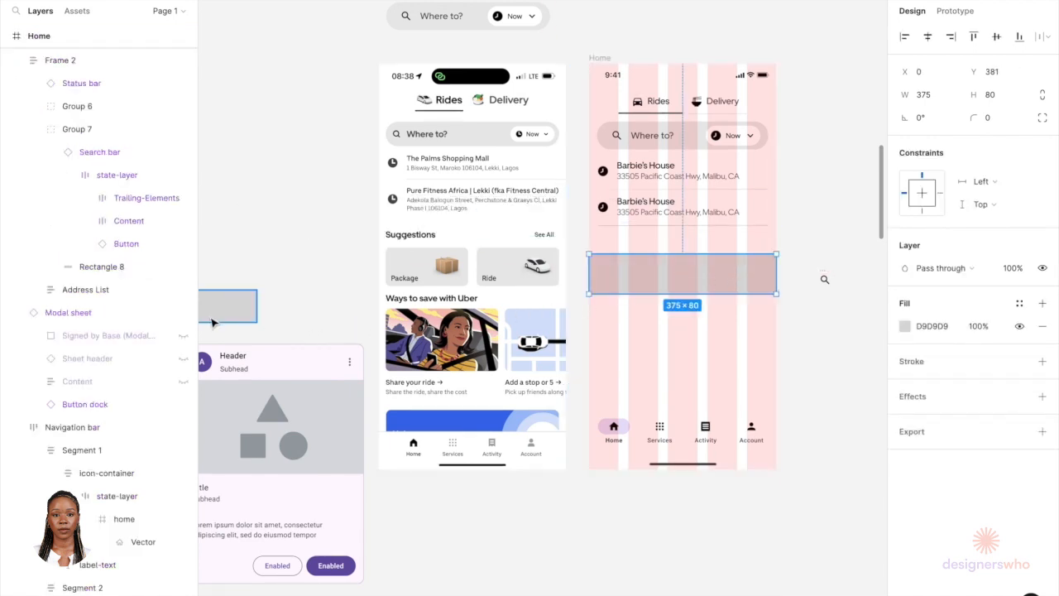
# Step: Move the smaller 122 × 65 rectangle into the Home frame, placing it inside the wide placeholder
pyautogui.click(236, 313)
pyautogui.press('Delete')
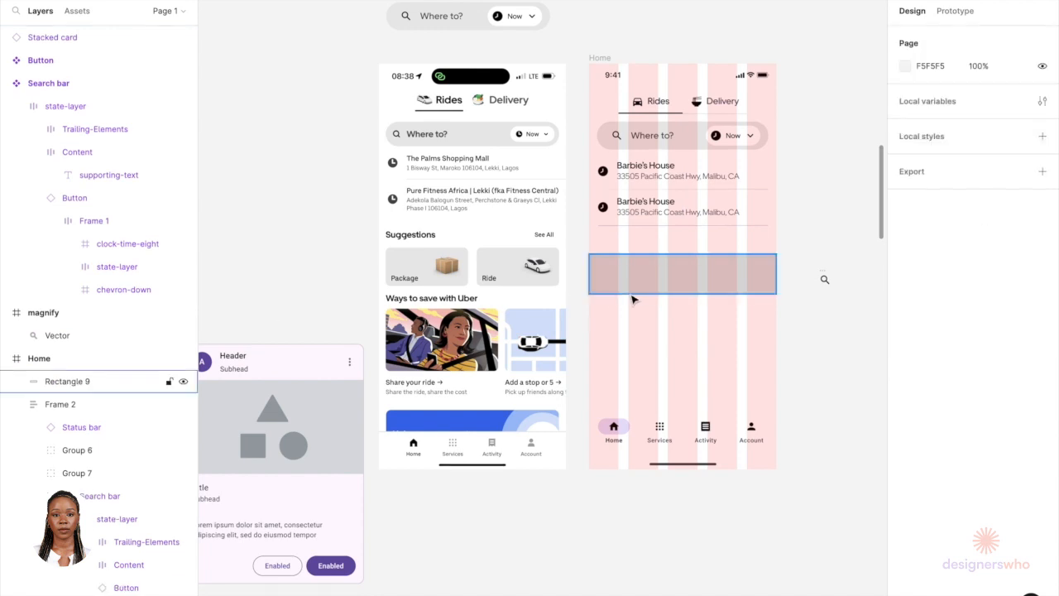
pyautogui.scroll(3, 683, 256)
pyautogui.scroll(5, 683, 256)
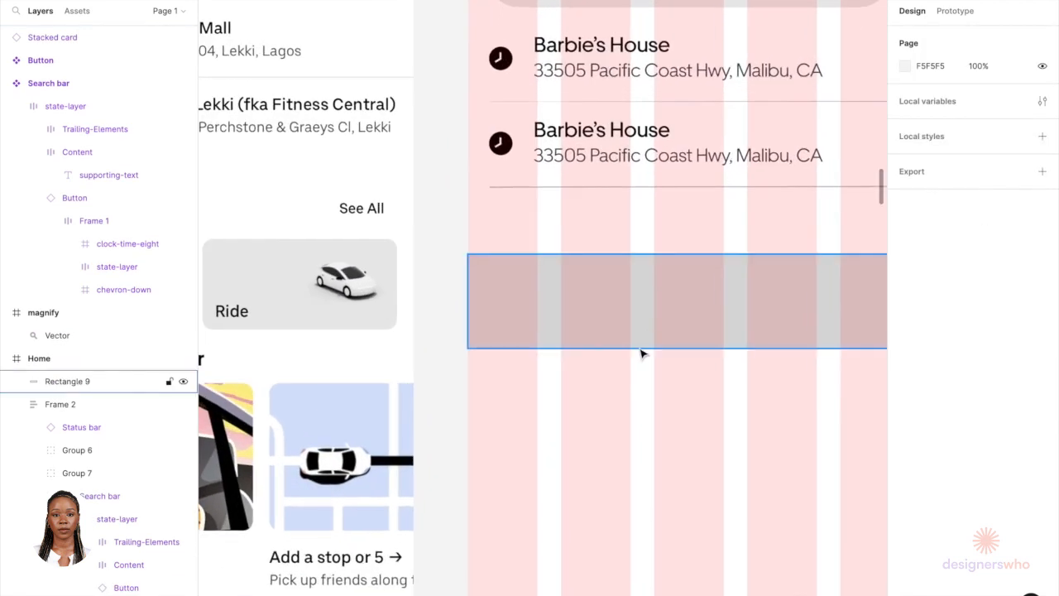
pyautogui.hotkey('ctrl', 'v')
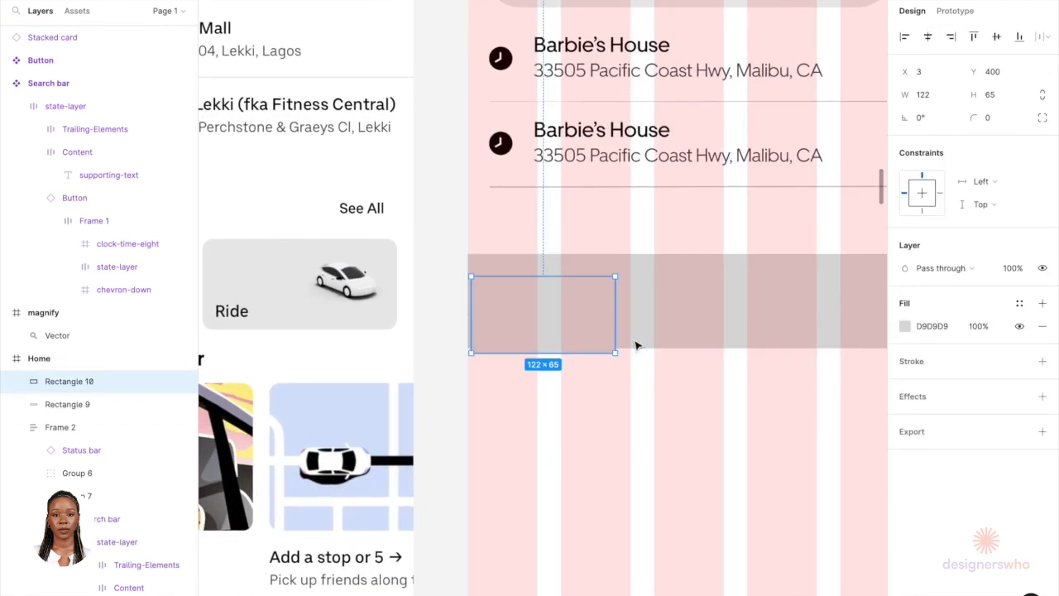
pyautogui.moveTo(595, 332); pyautogui.dragTo(636, 329)
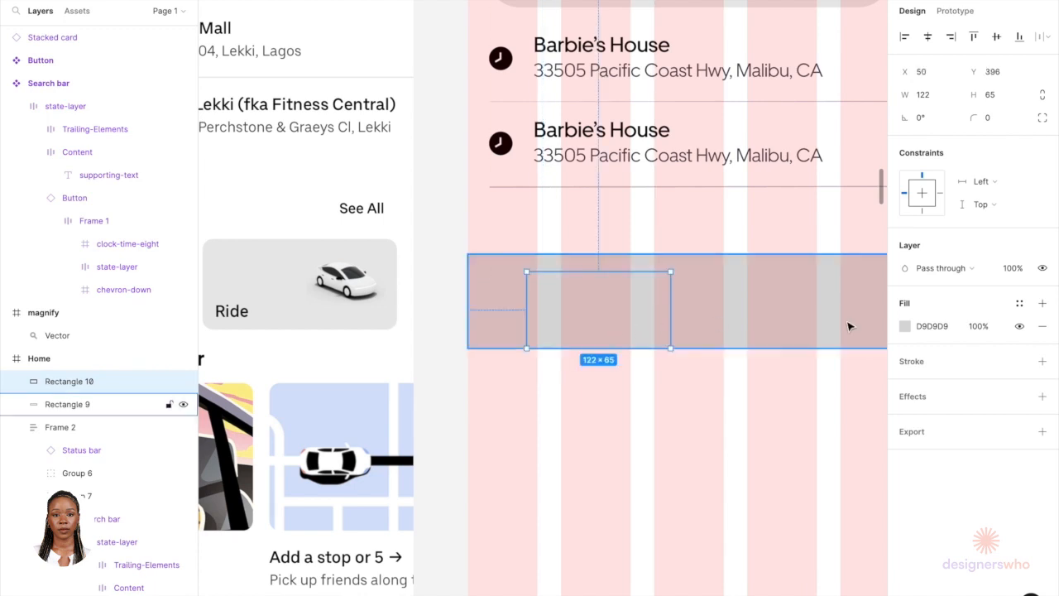
# Step: Sample the reference Package card's light grey E8E8E8 as the small rectangle's fill with the eyedropper
pyautogui.click(905, 326)
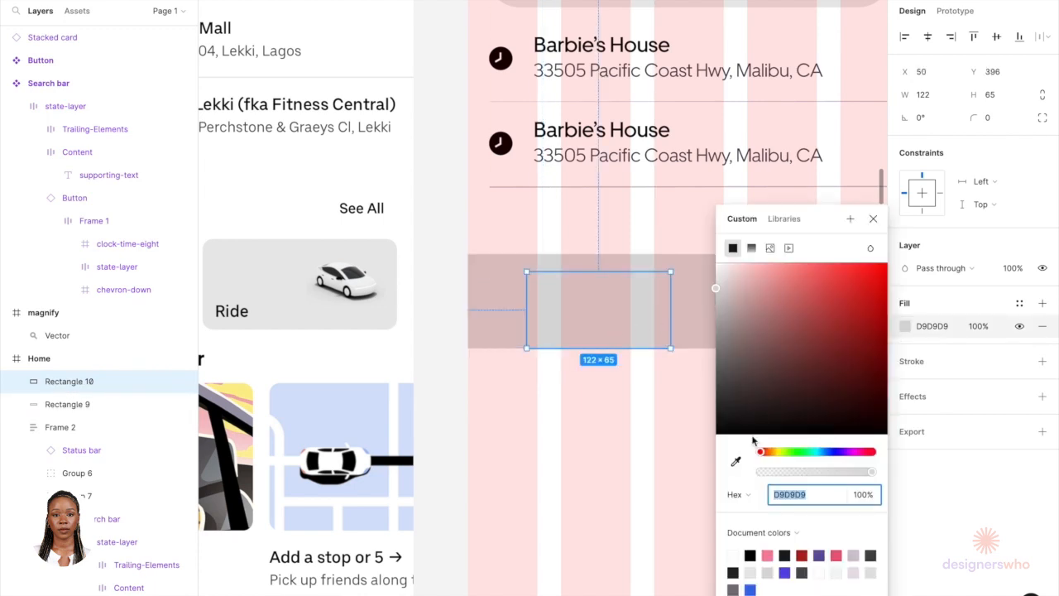
pyautogui.click(736, 460)
pyautogui.click(409, 293)
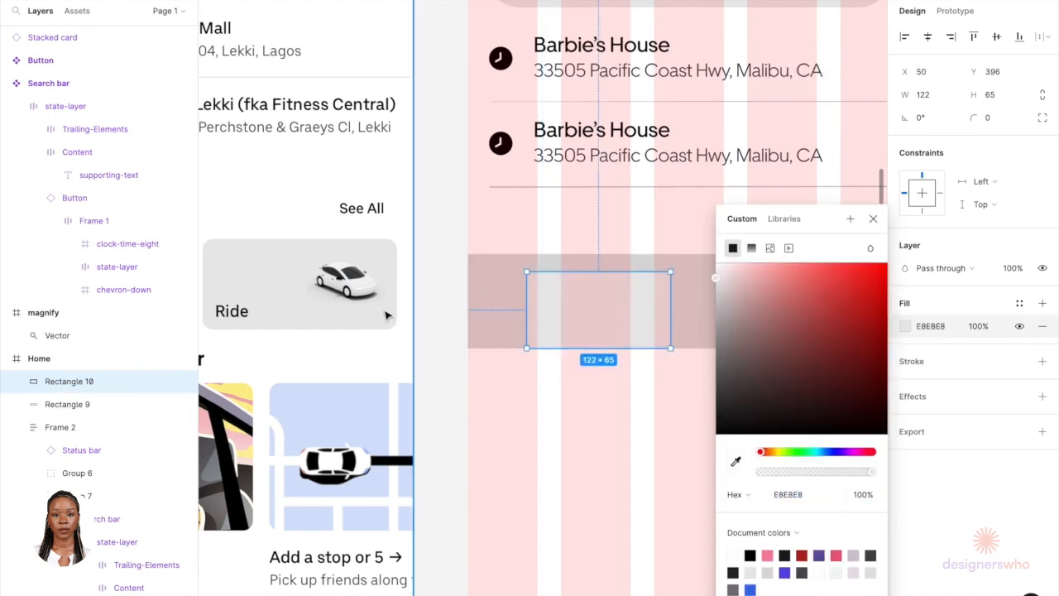
pyautogui.click(445, 350)
# Step: Examine the reference screen's Suggestions cards alongside the new placeholder
pyautogui.scroll(-5, 444, 351)
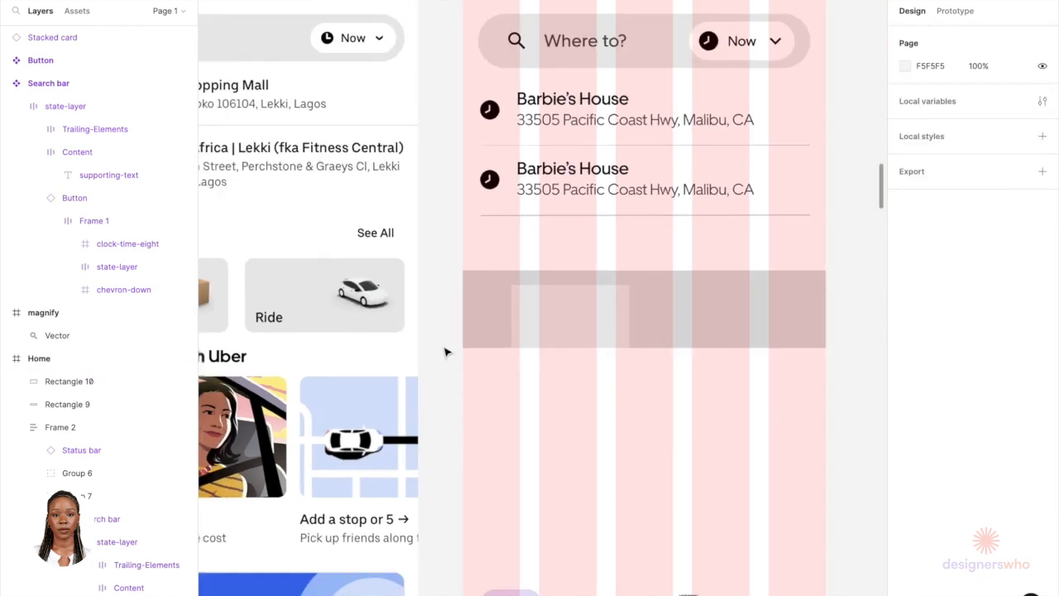
pyautogui.hscroll(-2, 351, 307)
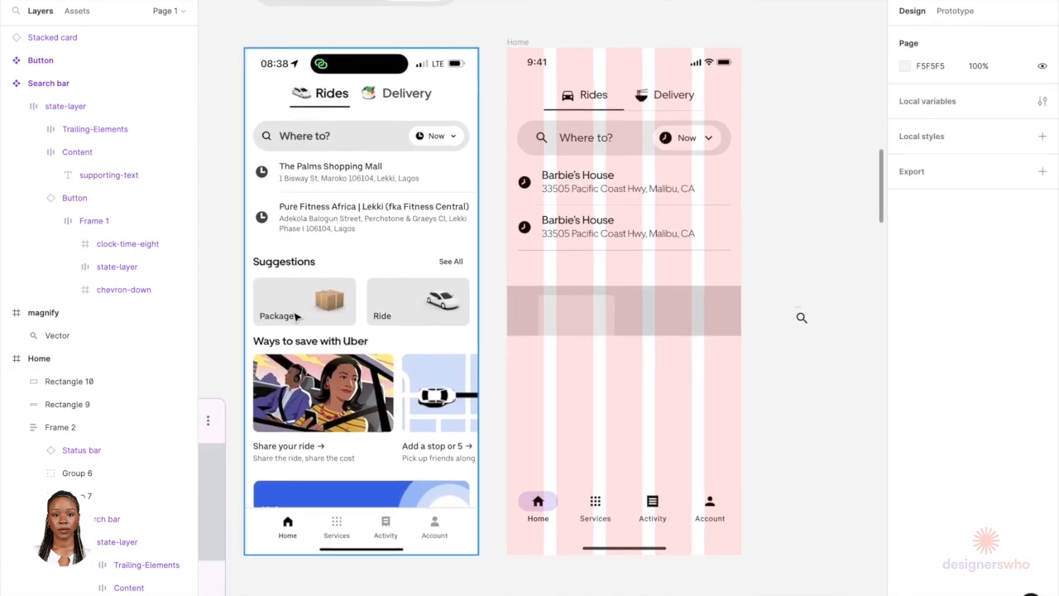
pyautogui.scroll(4, 296, 315)
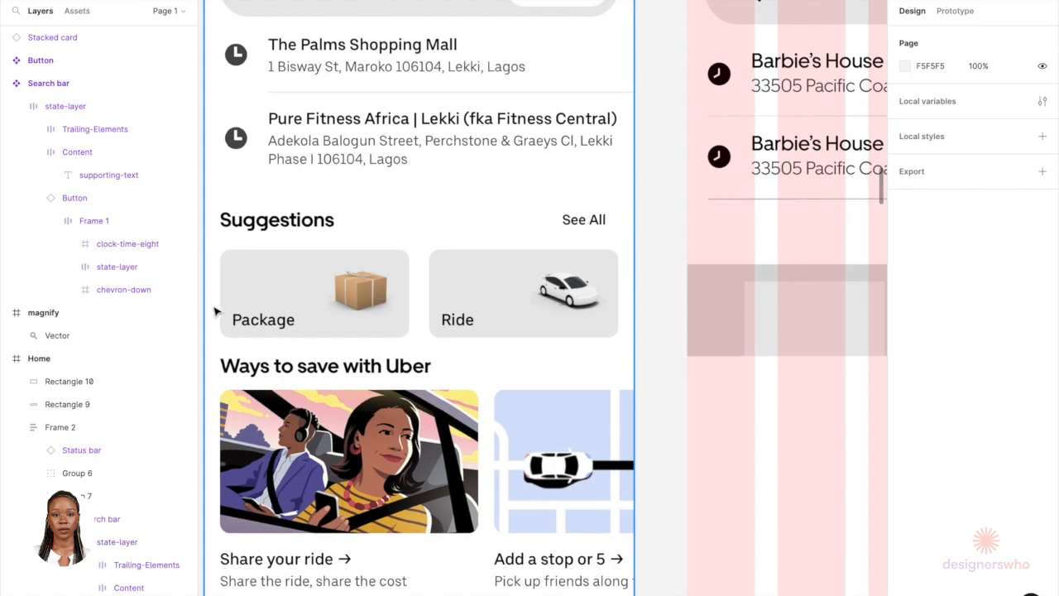
pyautogui.scroll(-2, 634, 286)
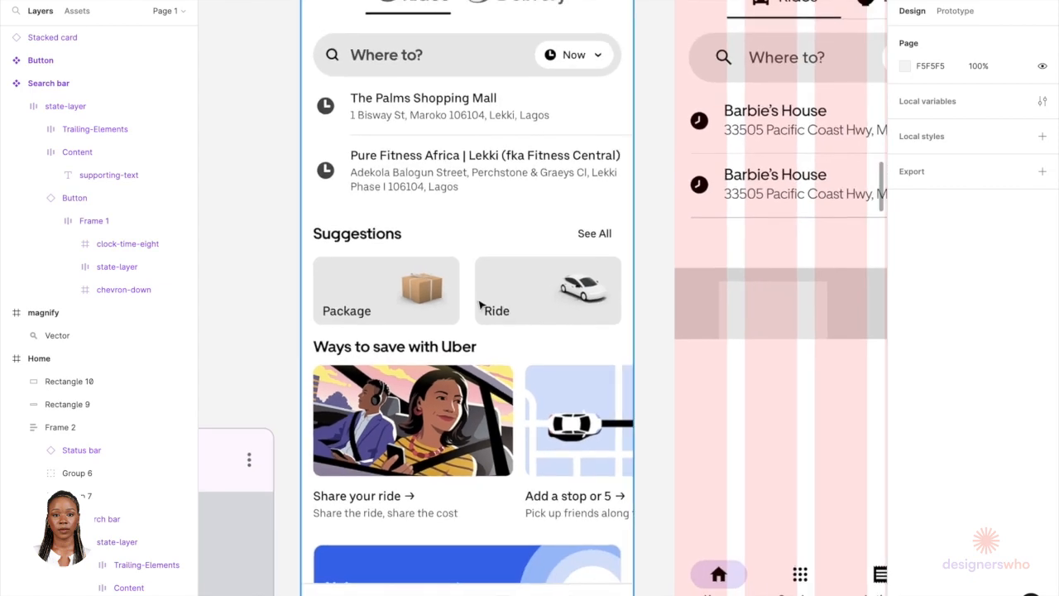
pyautogui.scroll(3, 460, 304)
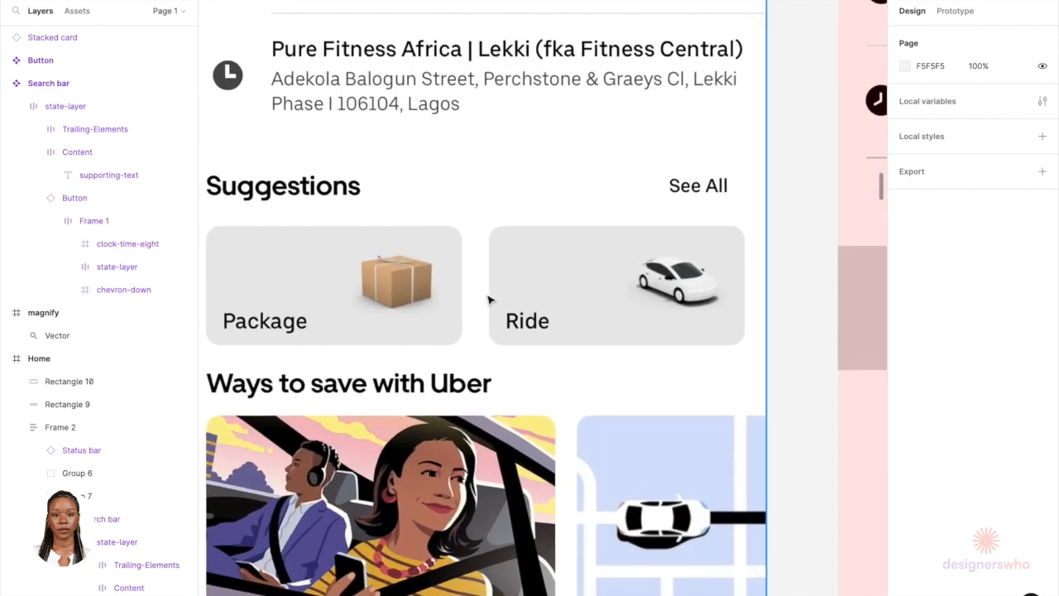
pyautogui.scroll(-3, 488, 300)
pyautogui.hscroll(3, 703, 315)
pyautogui.scroll(-1, 703, 315)
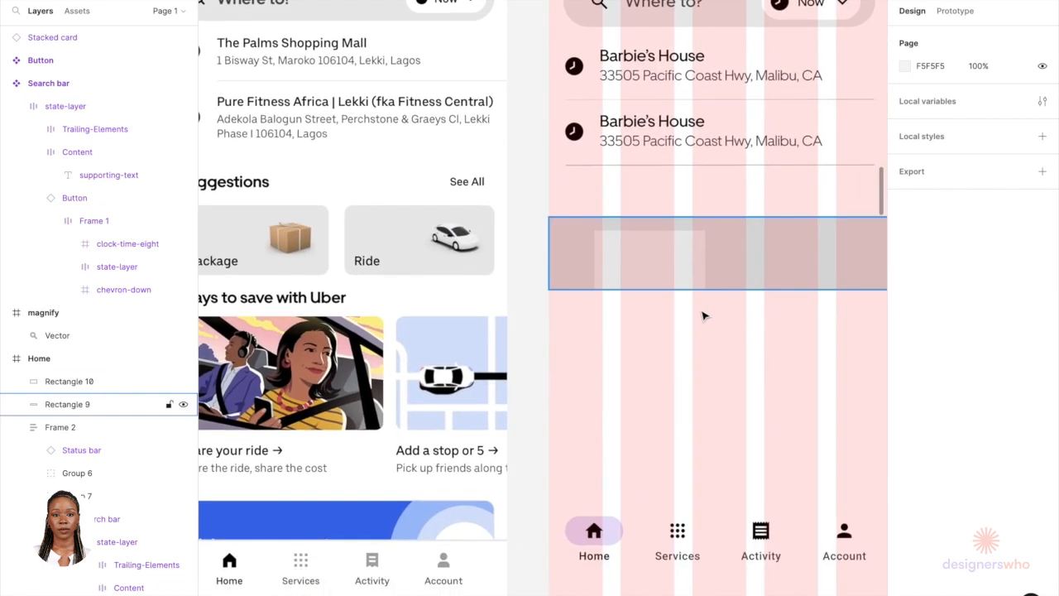
# Step: Try giving the small rectangle a 16 corner radius and 81 height, and undo both changes
pyautogui.click(688, 281)
pyautogui.scroll(3, 683, 281)
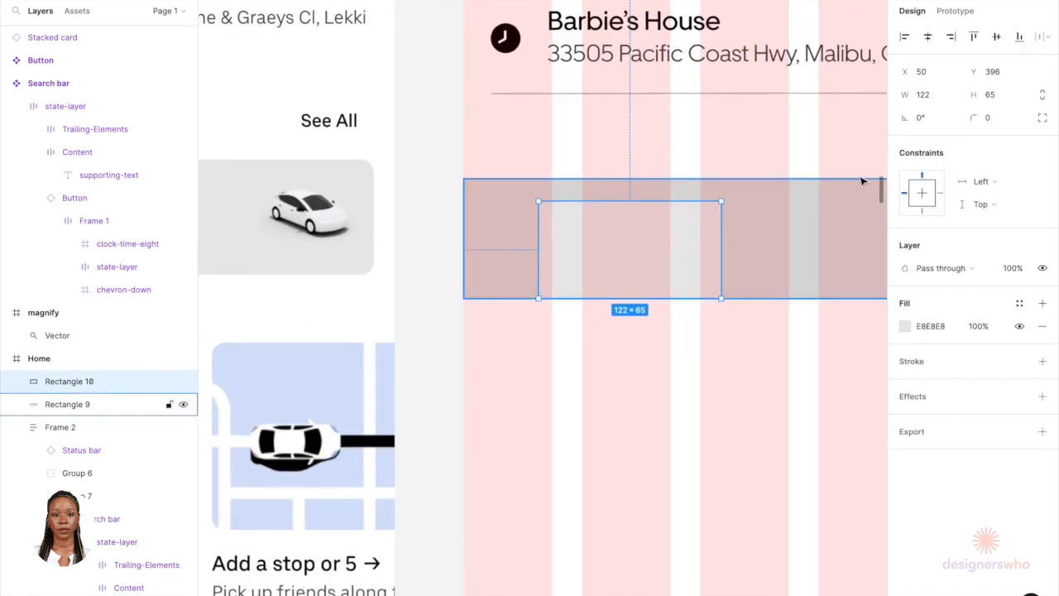
pyautogui.click(989, 117)
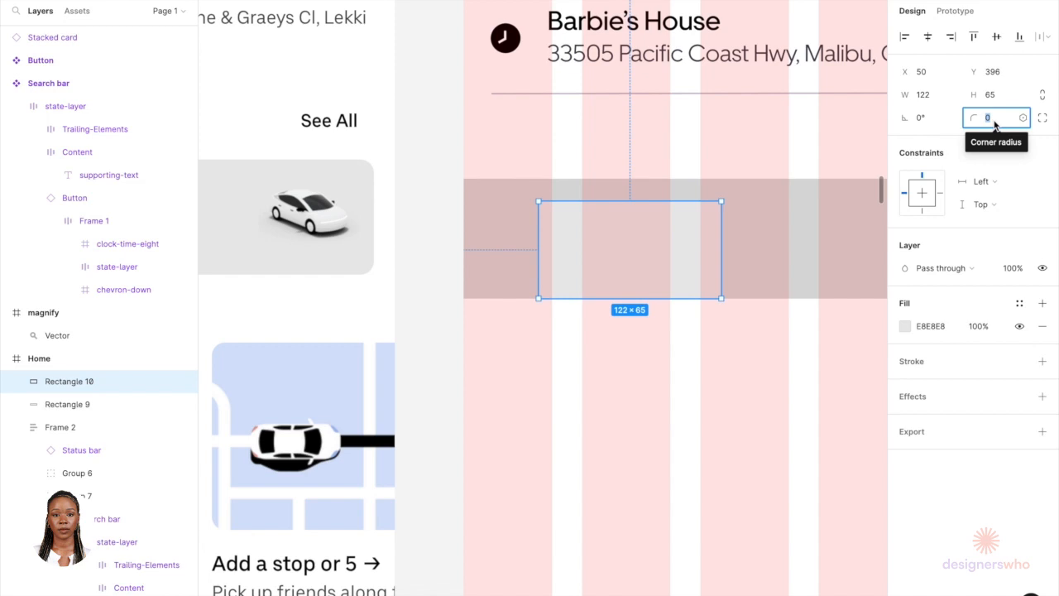
pyautogui.write('16')
pyautogui.press('Return')
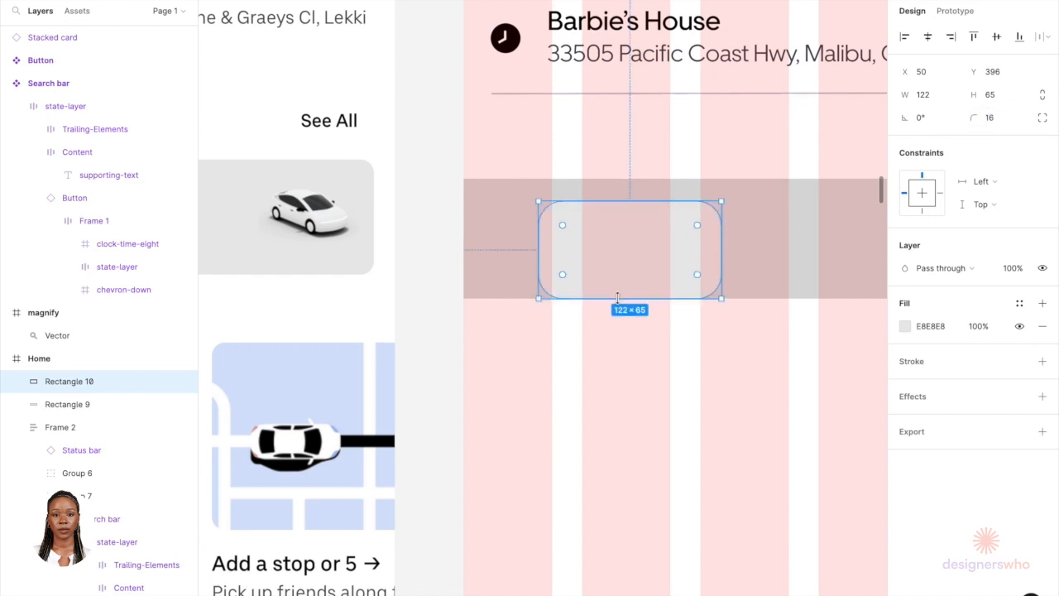
pyautogui.moveTo(618, 298); pyautogui.dragTo(618, 322)
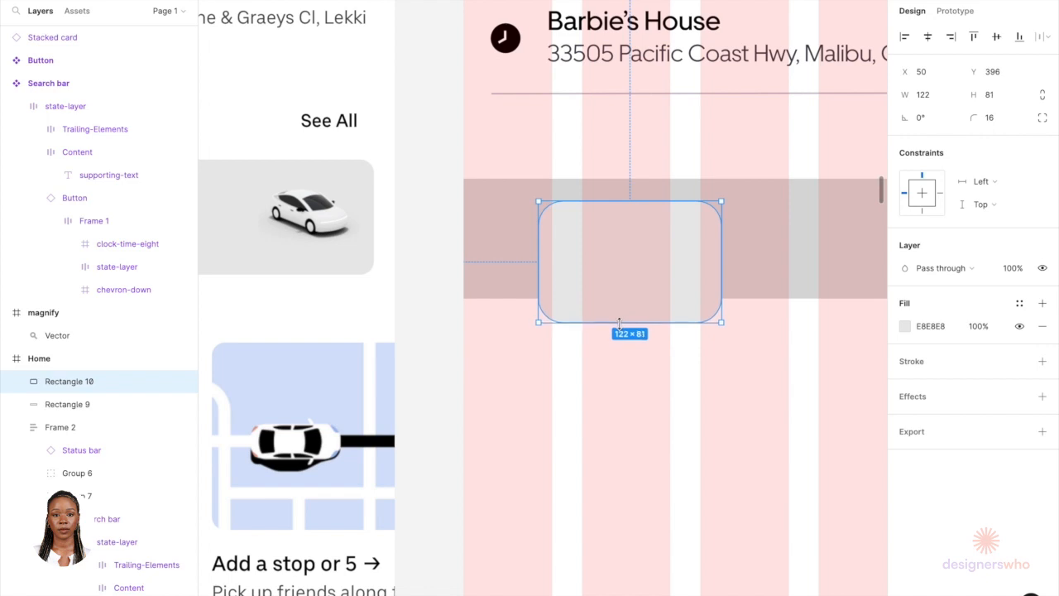
pyautogui.click(1005, 120)
pyautogui.press('Return')
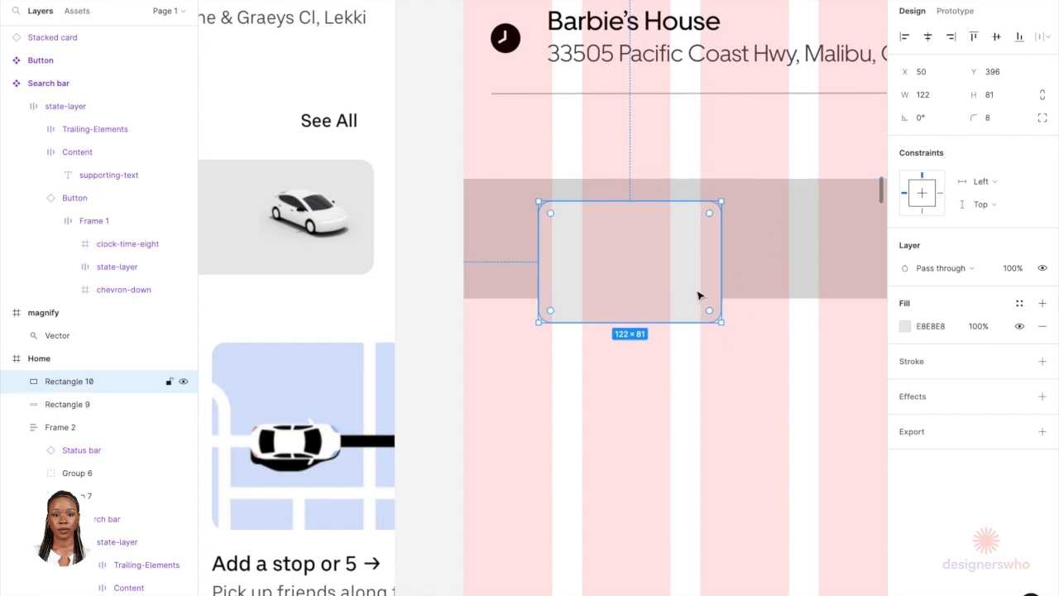
pyautogui.press('super+z')
pyautogui.press('super+z')
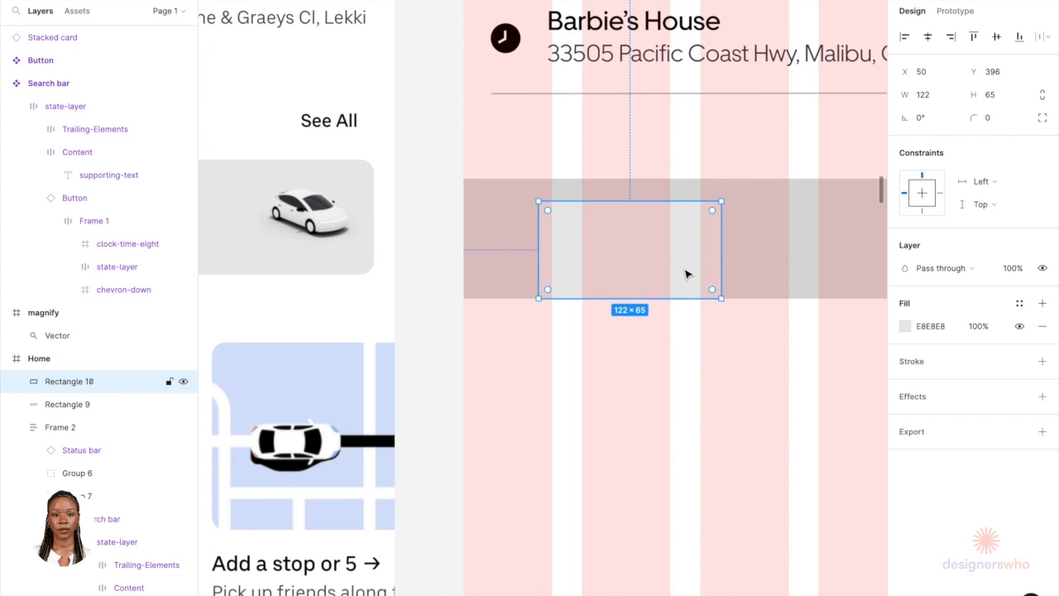
# Step: Set the small rectangle's corner radius to 8 and move it to the placeholder's left edge
pyautogui.write('8')
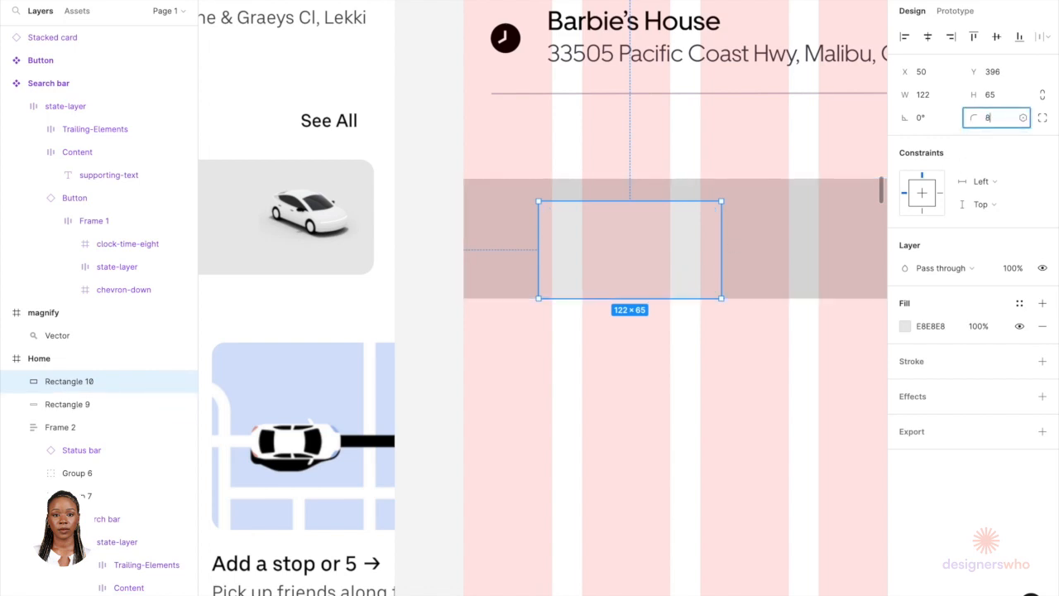
pyautogui.press('Return')
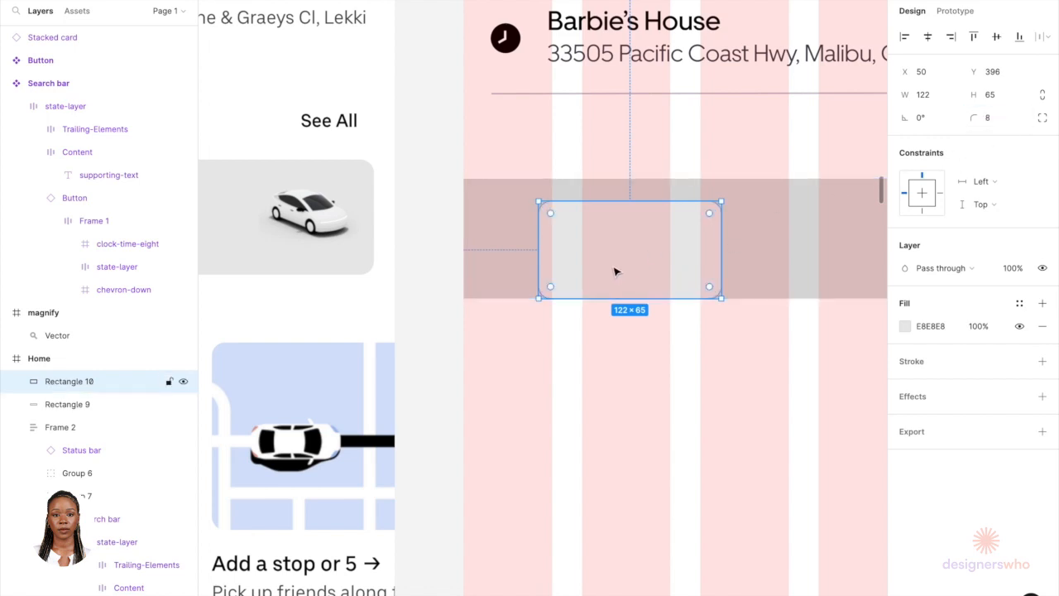
pyautogui.moveTo(614, 271); pyautogui.dragTo(565, 258)
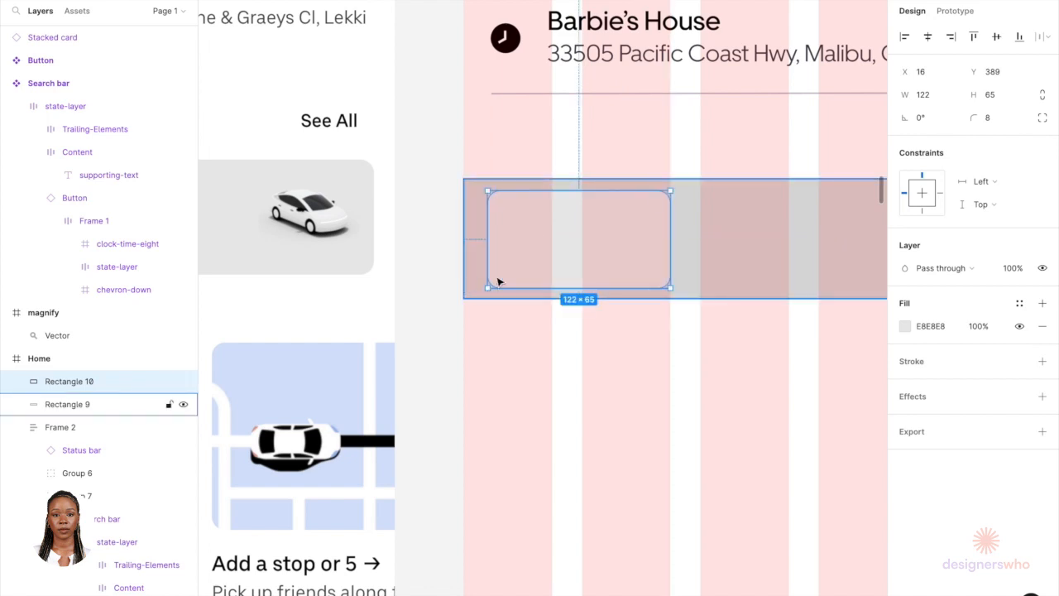
# Step: Copy the Barbie's House headline text from the second address list item
pyautogui.scroll(-5, 601, 294)
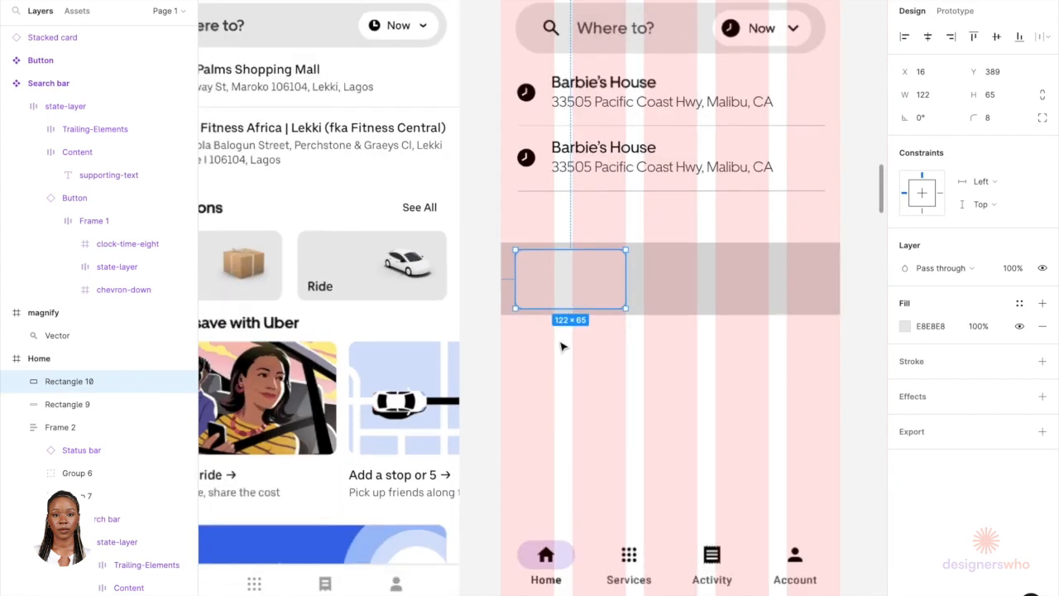
pyautogui.scroll(5, 597, 205)
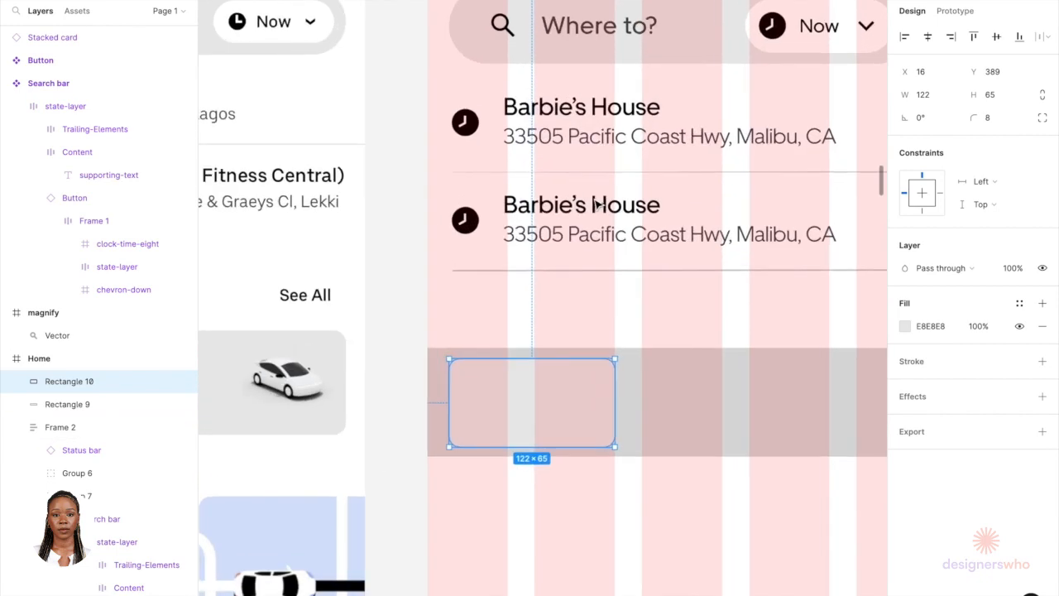
pyautogui.doubleClick(597, 204)
pyautogui.doubleClick(597, 204)
pyautogui.doubleClick(597, 204)
pyautogui.doubleClick(597, 204)
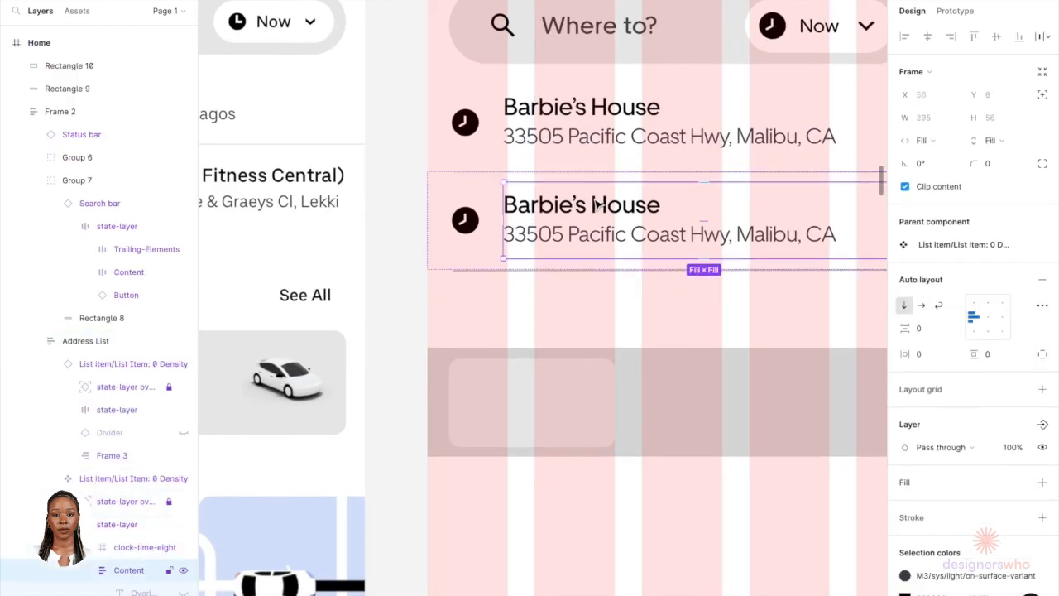
pyautogui.doubleClick(597, 205)
pyautogui.doubleClick(594, 201)
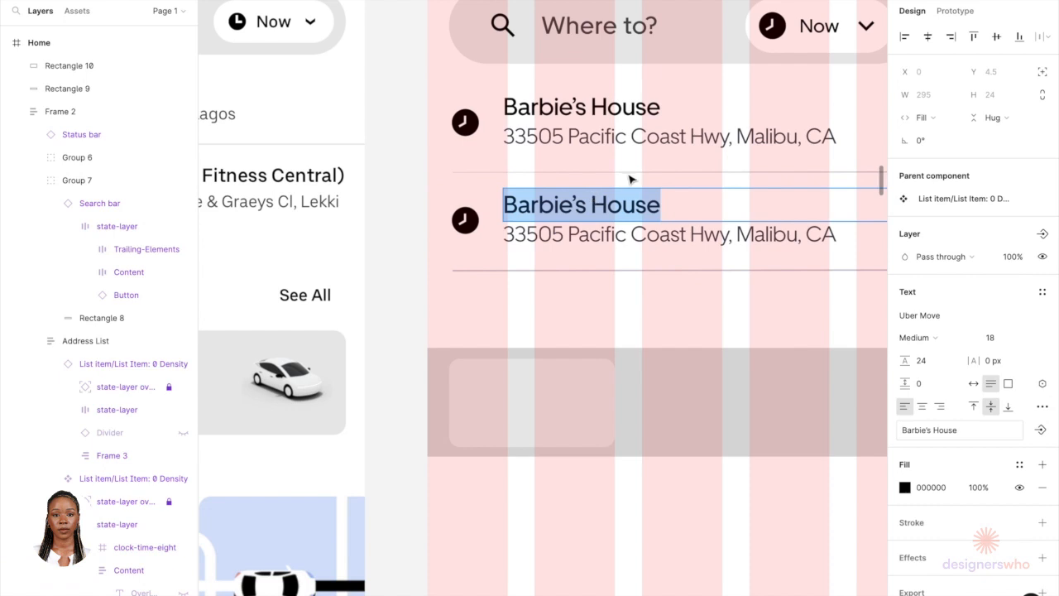
pyautogui.press('Escape')
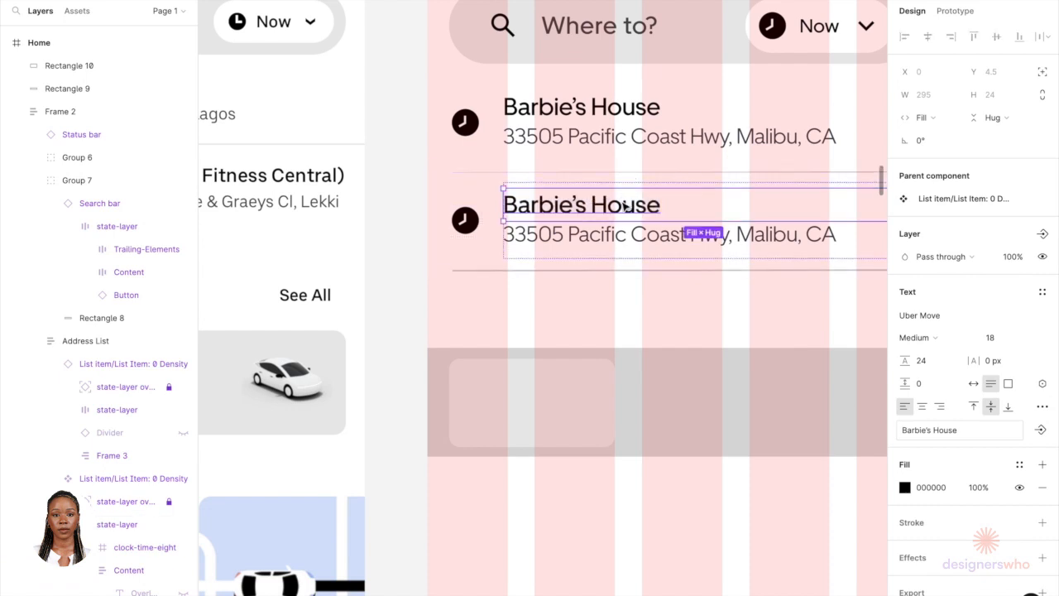
# Step: Paste the headline onto the small card and resize it to about 131 wide near the card's lower left
pyautogui.click(581, 397)
pyautogui.scroll(5, 582, 397)
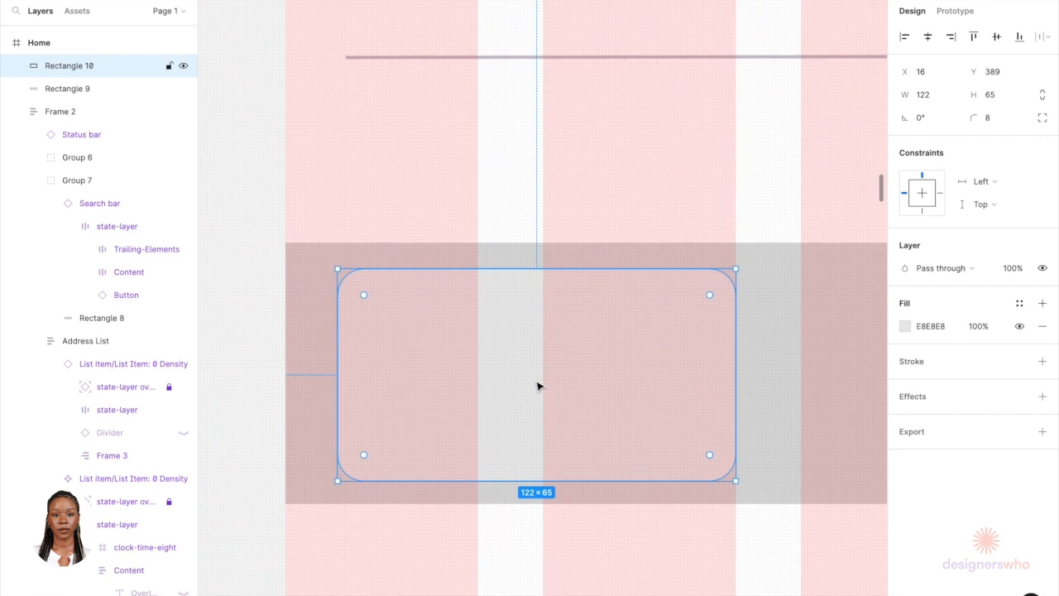
pyautogui.hotkey('ctrl', 'v')
pyautogui.scroll(-3, 538, 383)
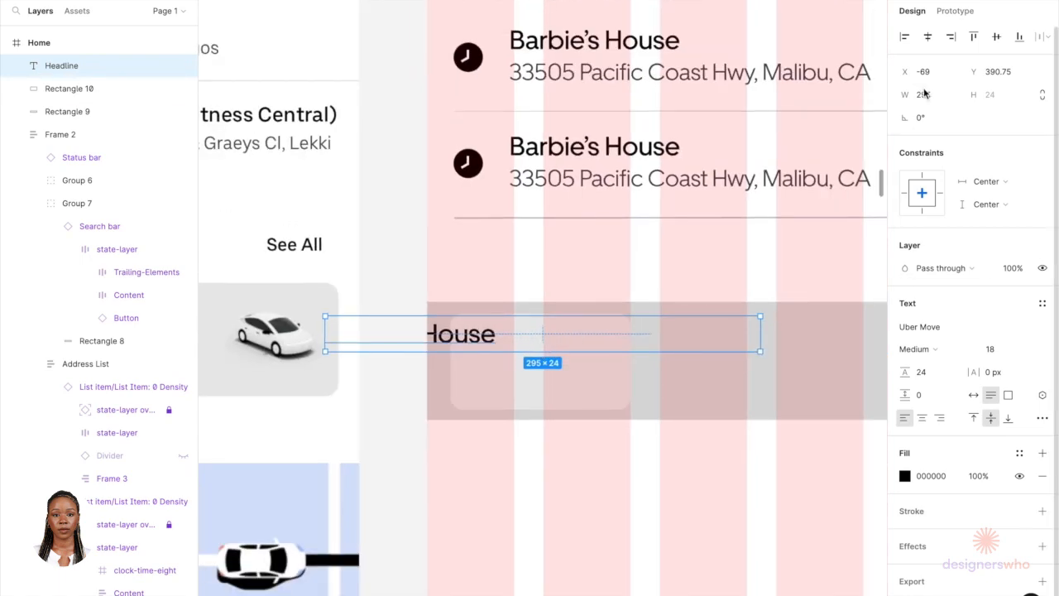
pyautogui.click(954, 95)
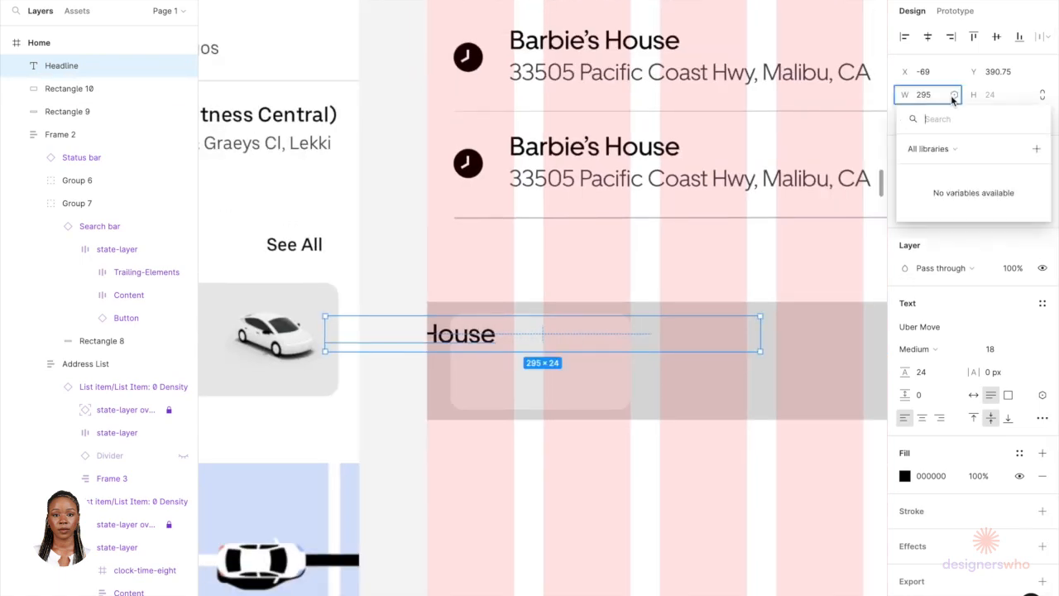
pyautogui.click(761, 334)
pyautogui.moveTo(761, 334); pyautogui.dragTo(624, 378)
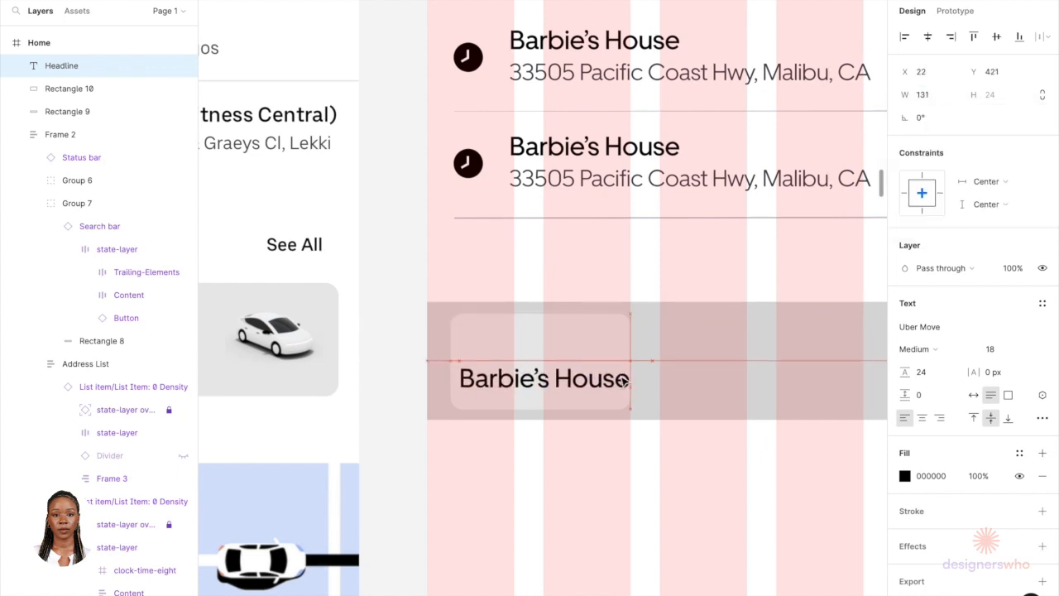
# Step: Change the small card's headline text to Package
pyautogui.scroll(-3, 622, 378)
pyautogui.scroll(4, 625, 379)
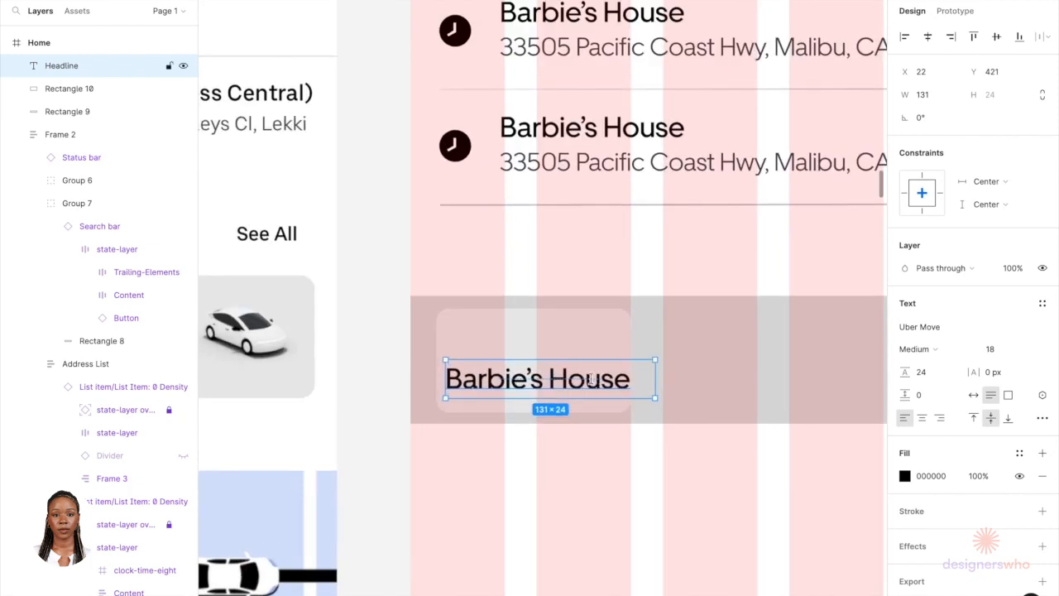
pyautogui.doubleClick(590, 380)
pyautogui.write('Package')
pyautogui.press('Escape')
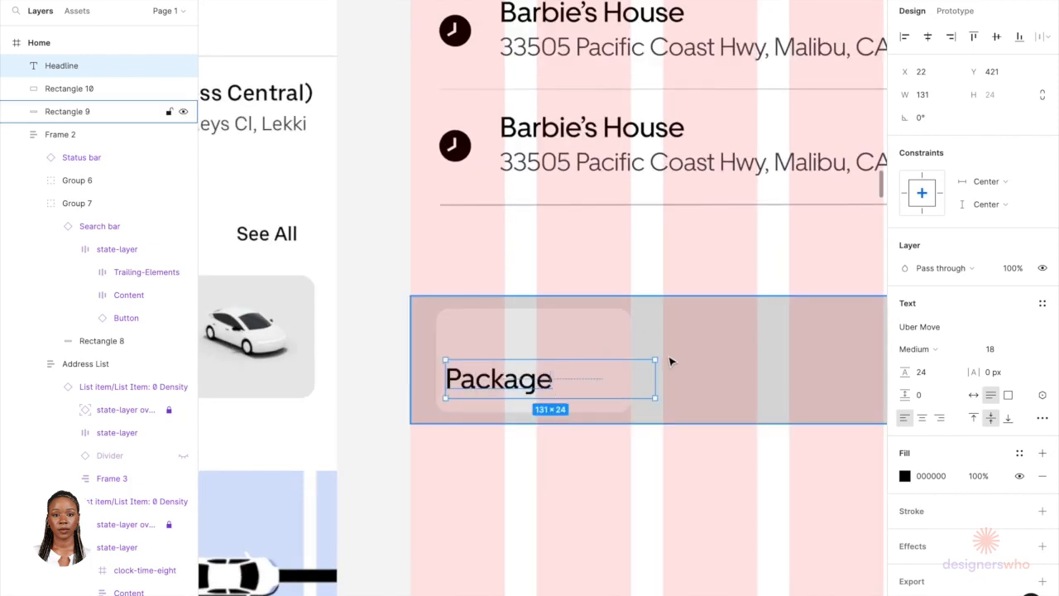
# Step: Narrow the Package text box and resize the card rectangle to about 142 by 65
pyautogui.moveTo(652, 380); pyautogui.dragTo(560, 376)
pyautogui.scroll(-5, 559, 377)
pyautogui.click(588, 373)
pyautogui.moveTo(595, 370); pyautogui.dragTo(613, 370)
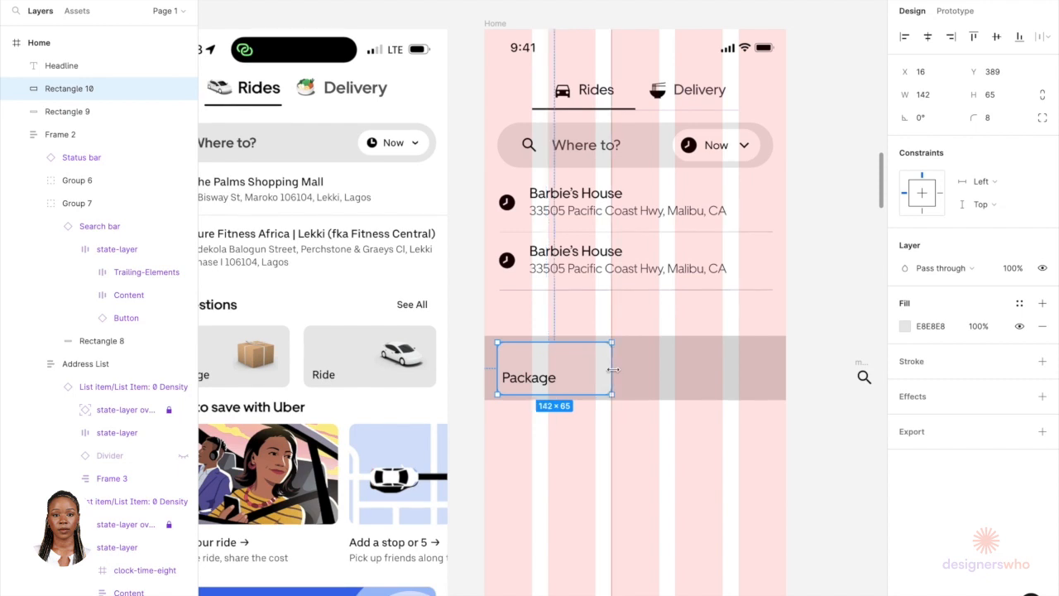
pyautogui.click(476, 431)
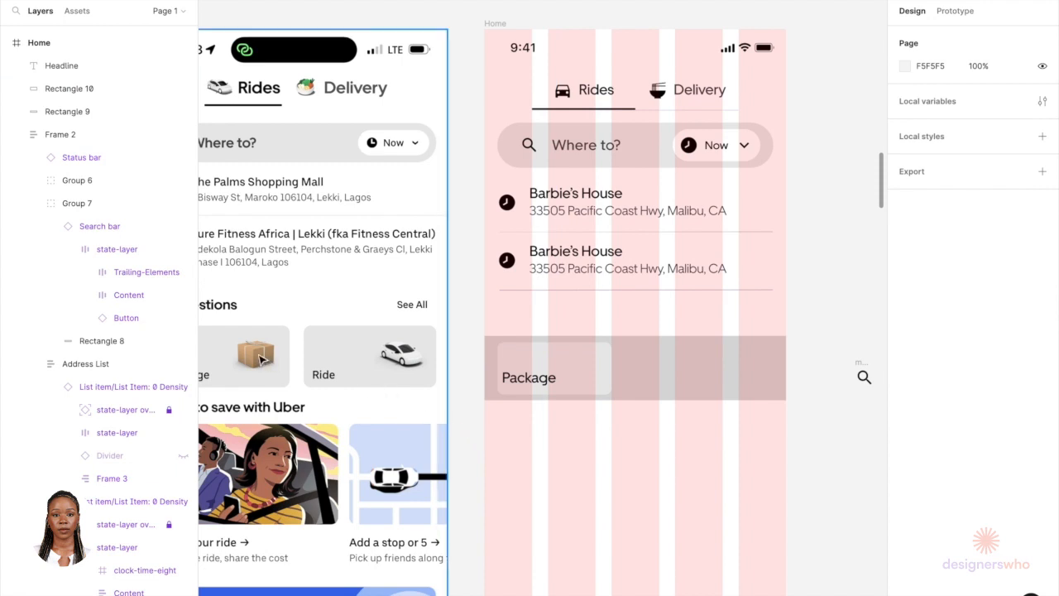
# Step: Paste the cardboard box image onto the canvas and scale it to 24 high
pyautogui.scroll(-3, 261, 357)
pyautogui.hotkey('ctrl', 'v')
pyautogui.scroll(-5, 554, 281)
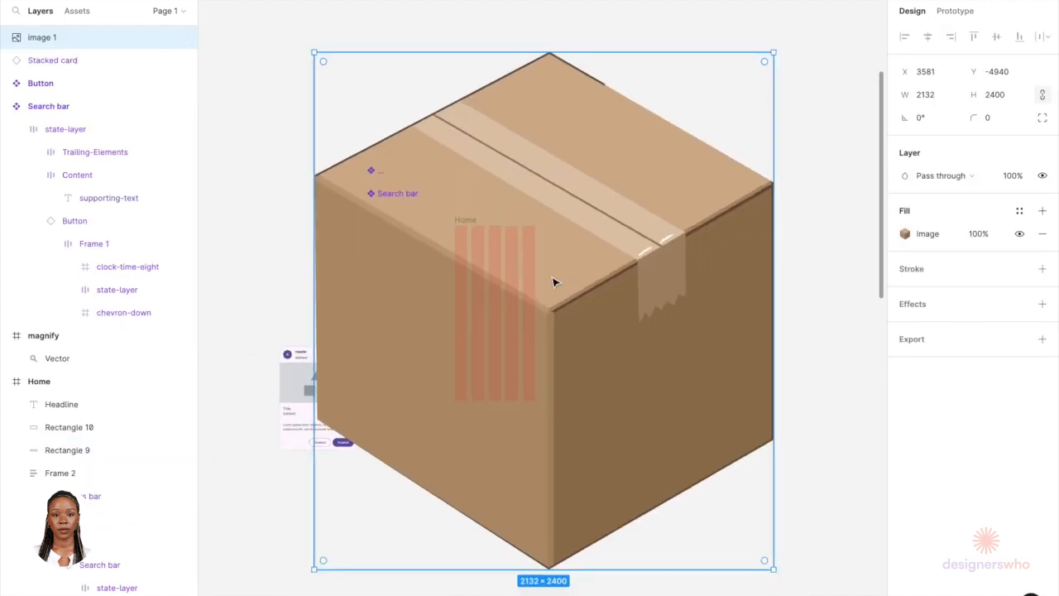
pyautogui.moveTo(584, 310); pyautogui.dragTo(731, 229)
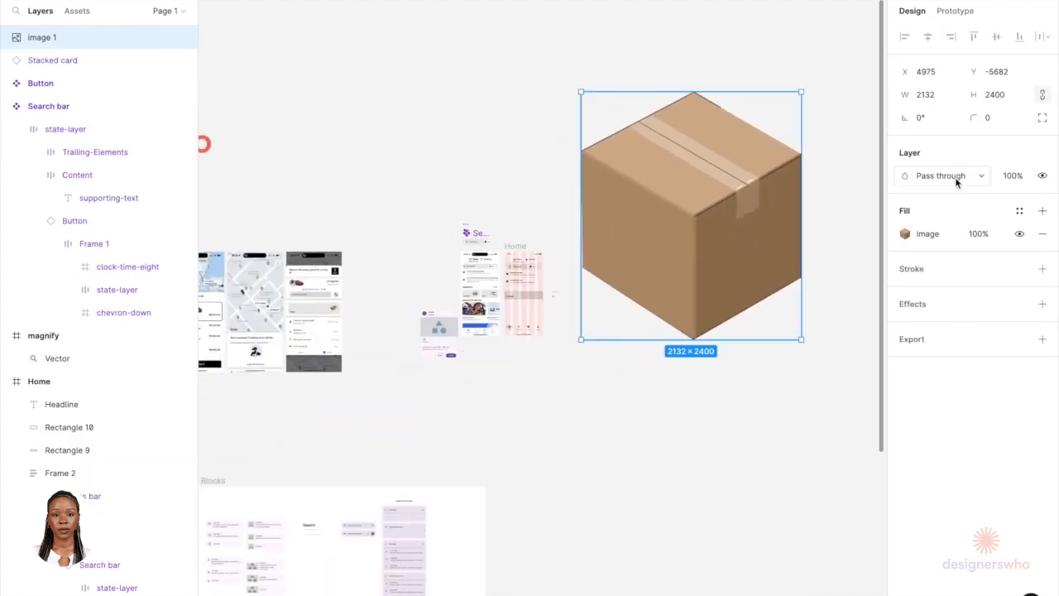
pyautogui.click(993, 101)
pyautogui.write('24')
pyautogui.press('Return')
pyautogui.hotkey('shift', '2')
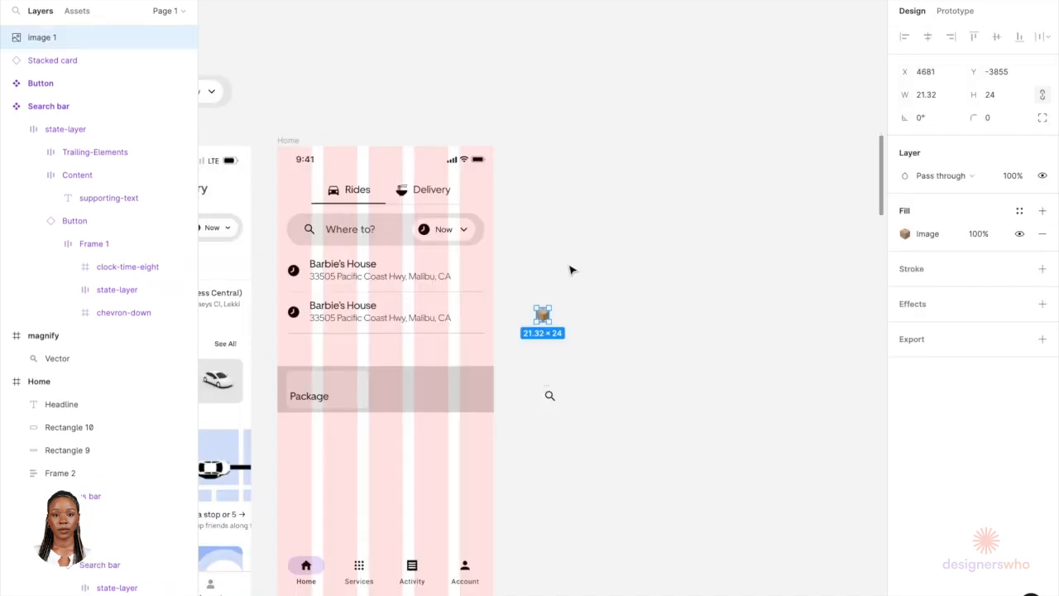
# Step: Bring in a 24 by 24 car image and place the box image beside it
pyautogui.hscroll(-3, 557, 300)
pyautogui.scroll(-4, 558, 301)
pyautogui.moveTo(269, 168); pyautogui.dragTo(699, 261)
pyautogui.scroll(5, 692, 259)
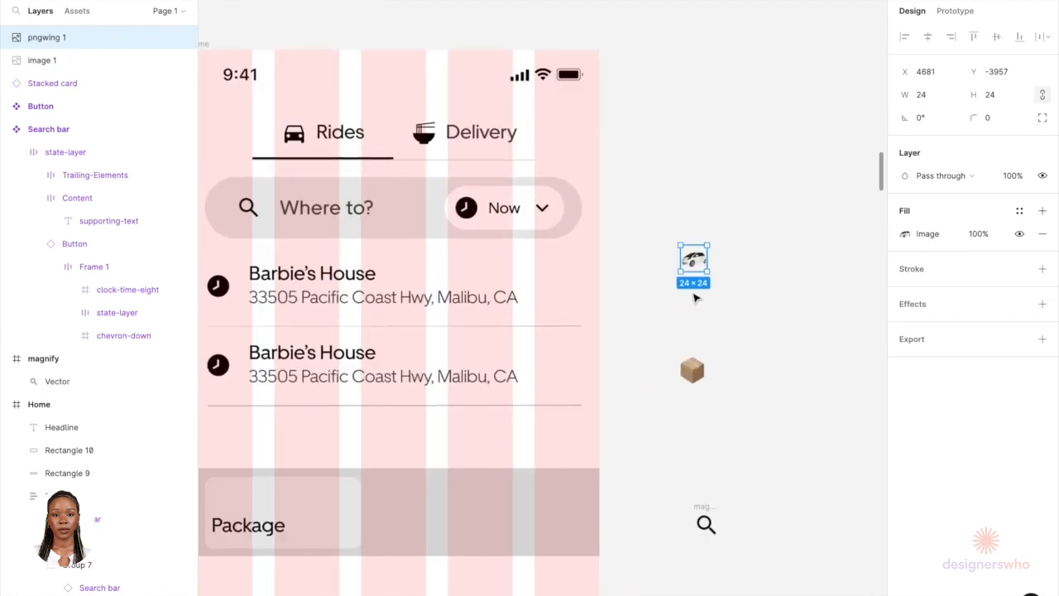
pyautogui.moveTo(685, 375); pyautogui.dragTo(644, 263)
# Step: Flip the car image horizontally
pyautogui.scroll(4, 650, 263)
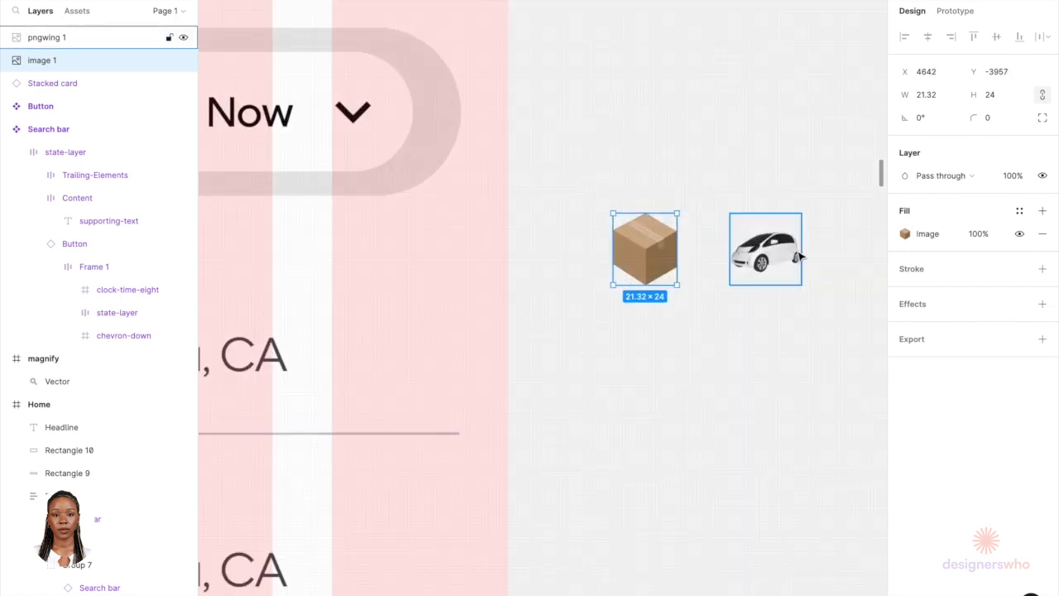
pyautogui.scroll(-8, 799, 257)
pyautogui.scroll(6, 560, 344)
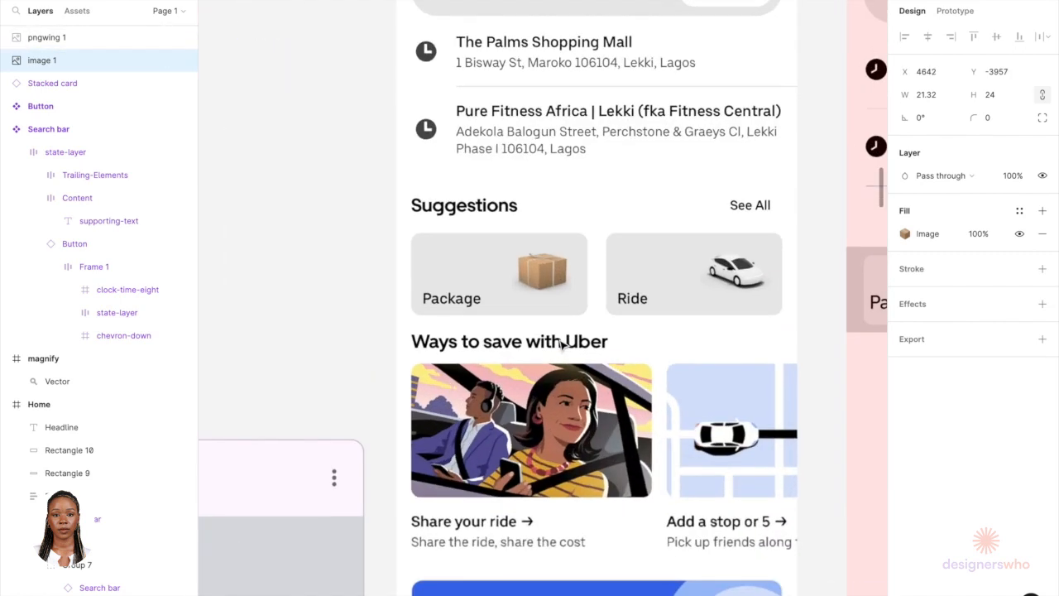
pyautogui.hscroll(10, 642, 285)
pyautogui.scroll(3, 643, 285)
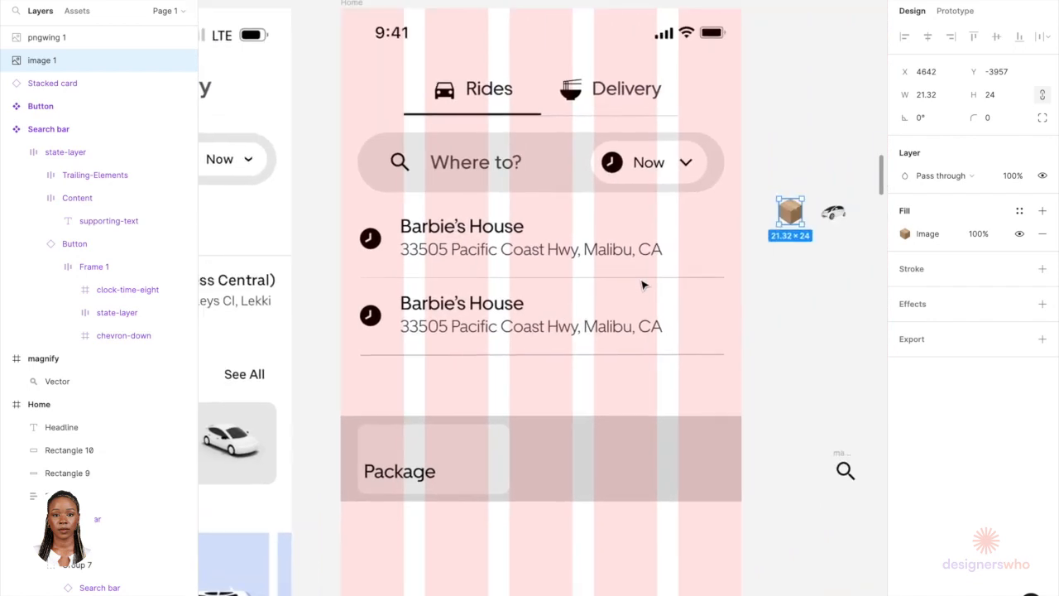
pyautogui.scroll(-3, 642, 285)
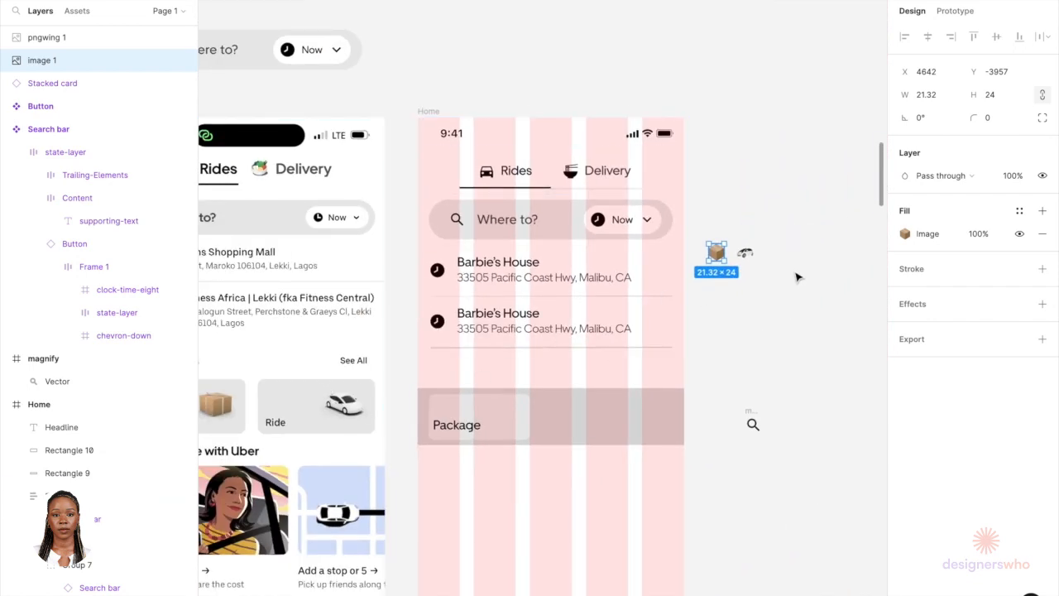
pyautogui.click(796, 277)
pyautogui.scroll(5, 751, 267)
pyautogui.click(751, 251)
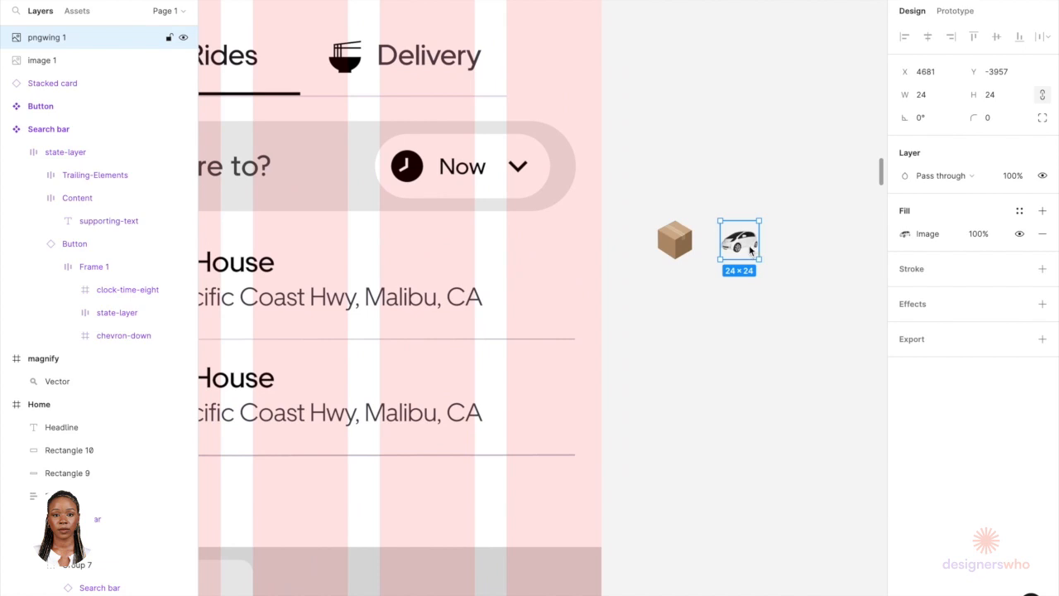
pyautogui.rightClick(750, 248)
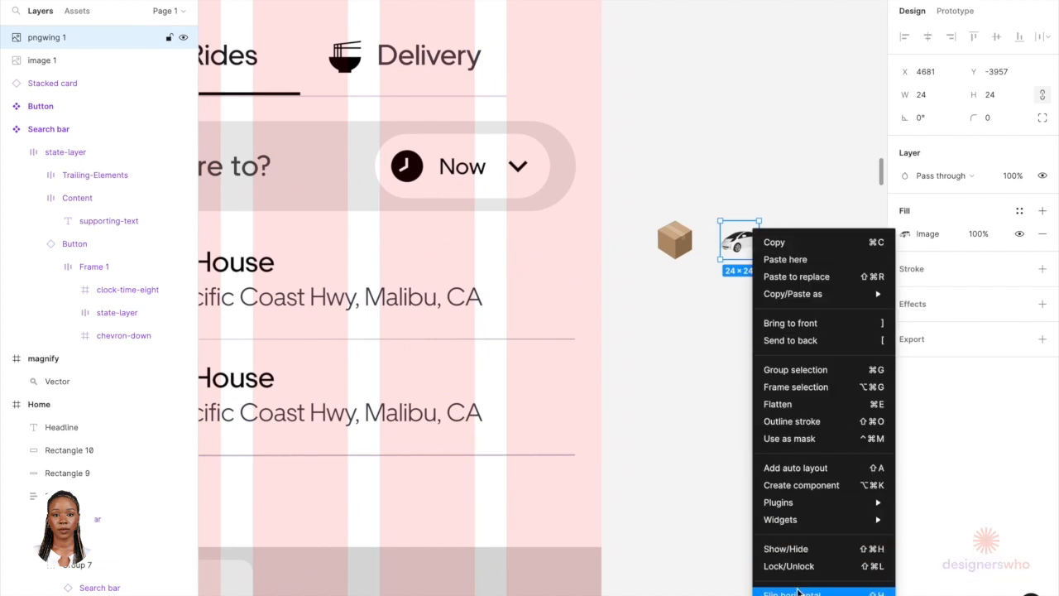
pyautogui.click(797, 591)
pyautogui.click(756, 336)
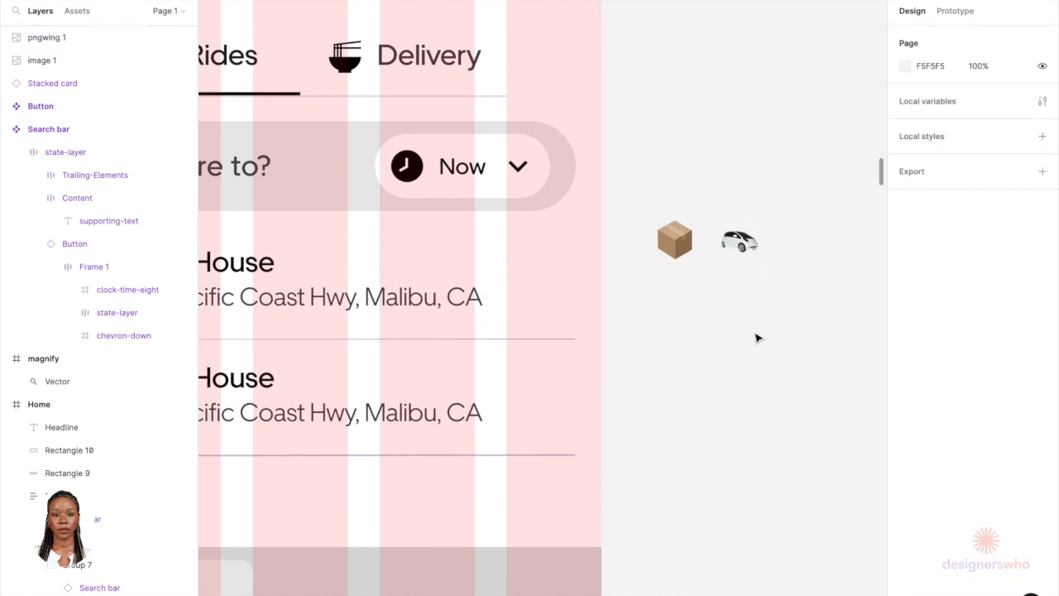
# Step: Move the box image into the Package card, placing it near the card's upper right
pyautogui.scroll(-3, 758, 337)
pyautogui.click(709, 282)
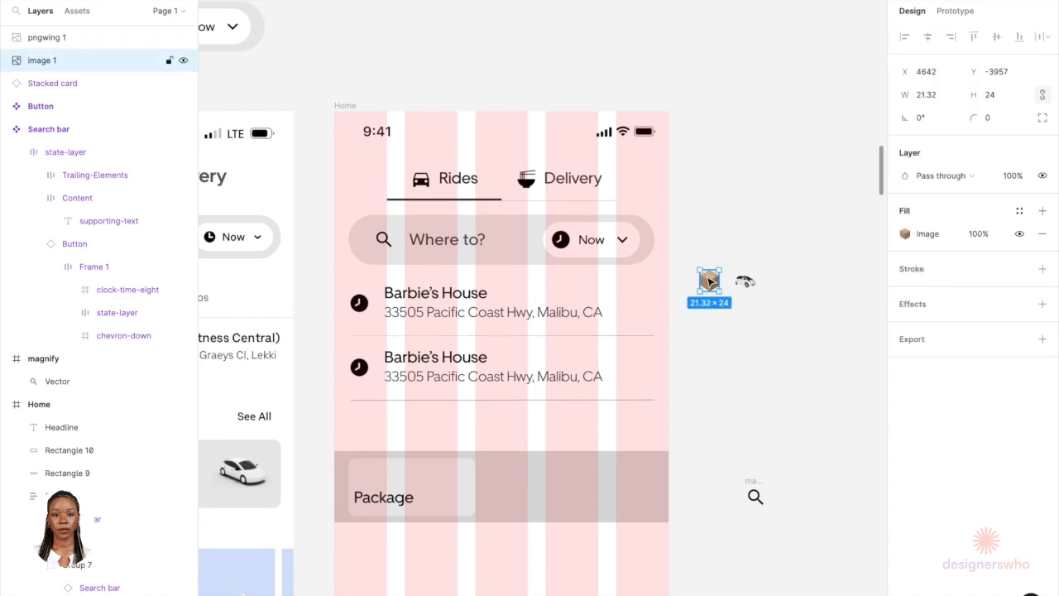
pyautogui.press('Delete')
pyautogui.scroll(5, 416, 550)
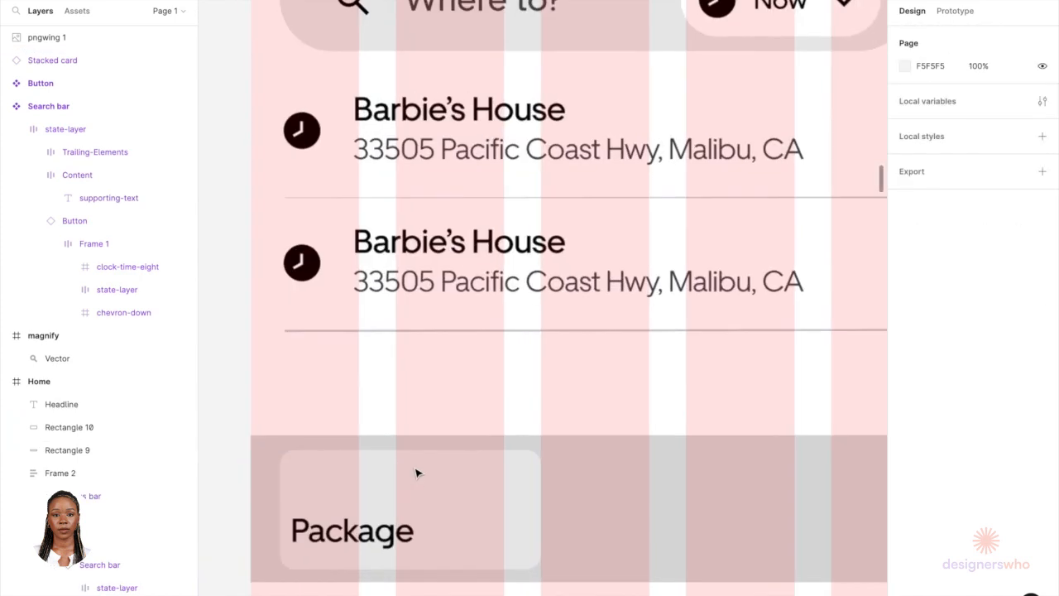
pyautogui.click(448, 519)
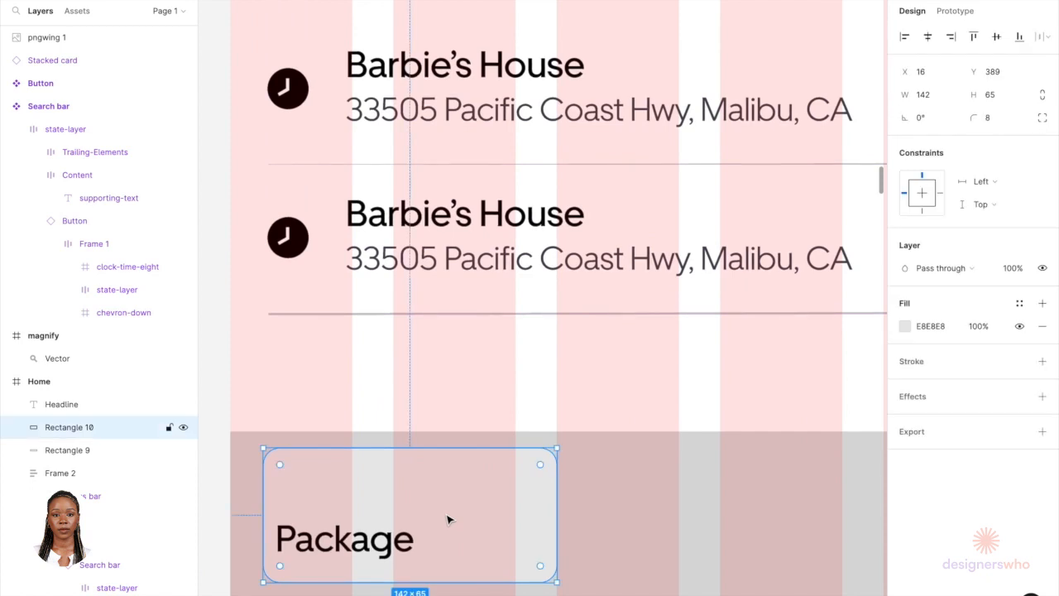
pyautogui.hotkey('ctrl', 'v')
pyautogui.moveTo(569, 39); pyautogui.dragTo(513, 519)
pyautogui.scroll(3, 513, 520)
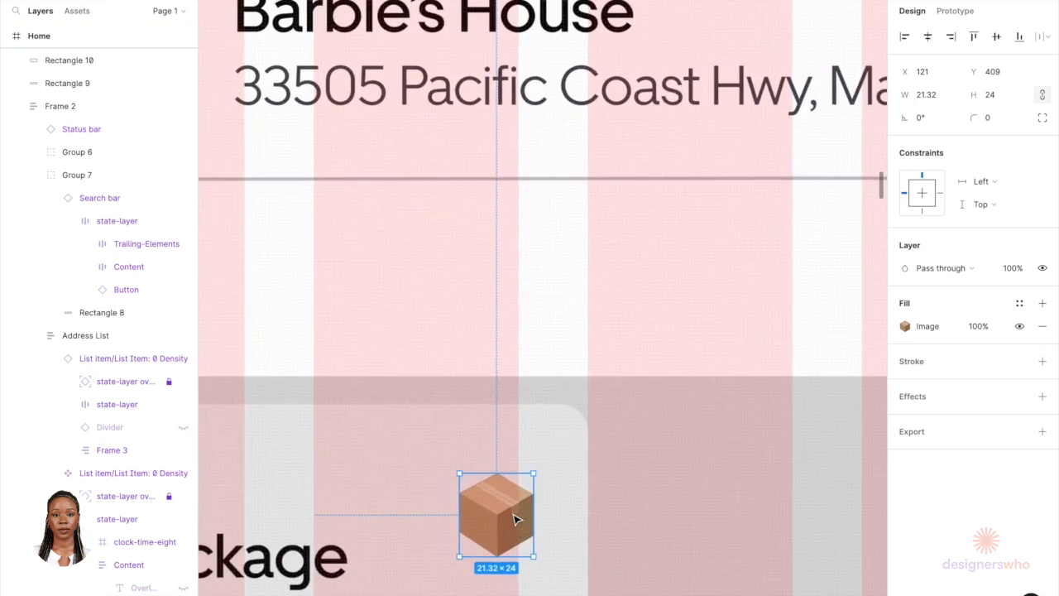
pyautogui.scroll(-4, 513, 520)
pyautogui.hscroll(-3, 513, 520)
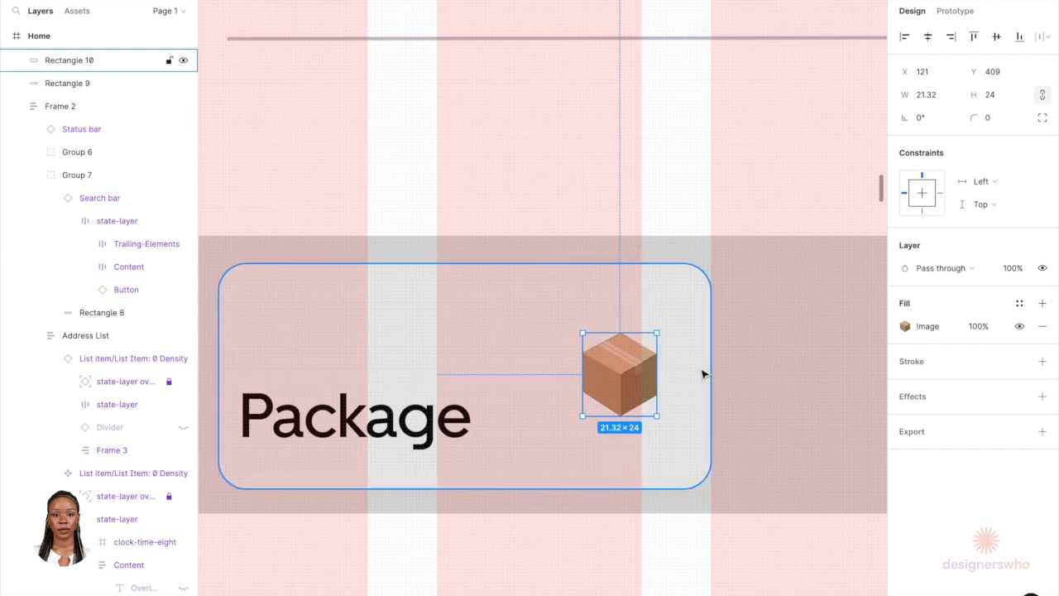
# Step: Group the Package label text with the box image
pyautogui.click(347, 421)
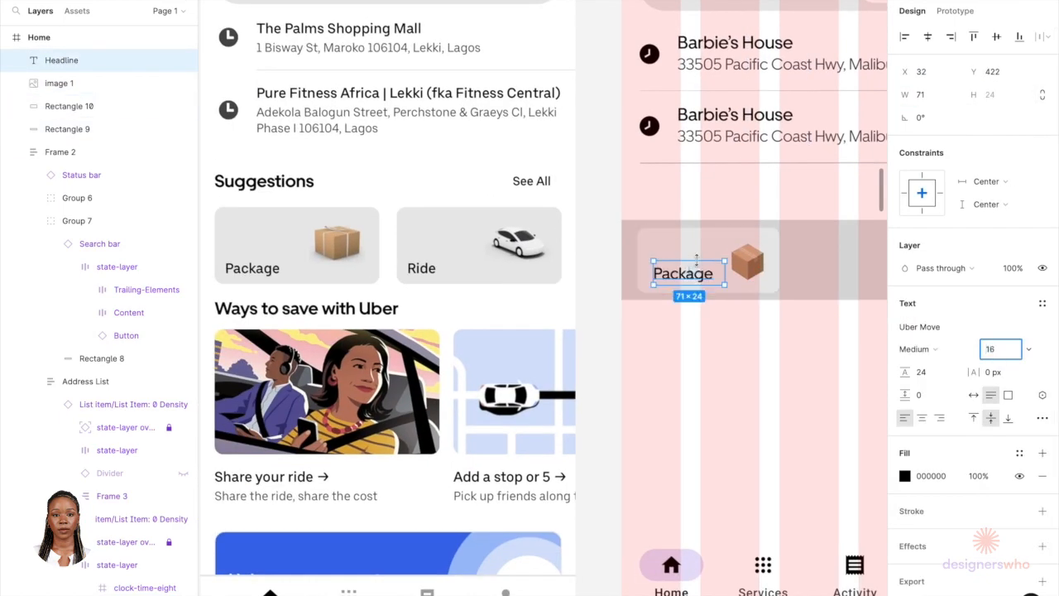
pyautogui.click(767, 273)
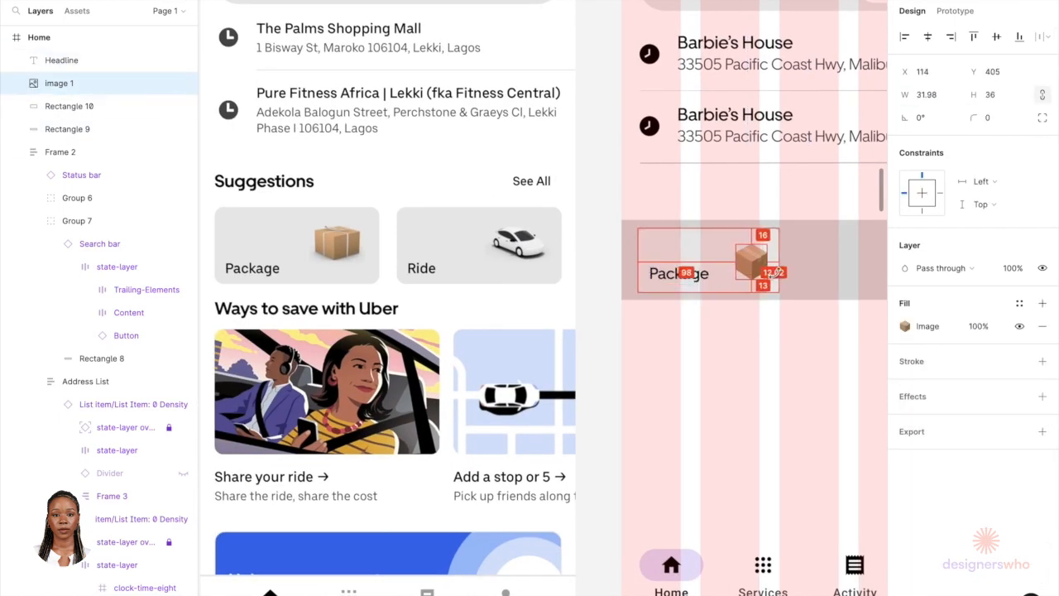
pyautogui.keyDown('shift'); pyautogui.click(696, 275); pyautogui.keyUp('shift')
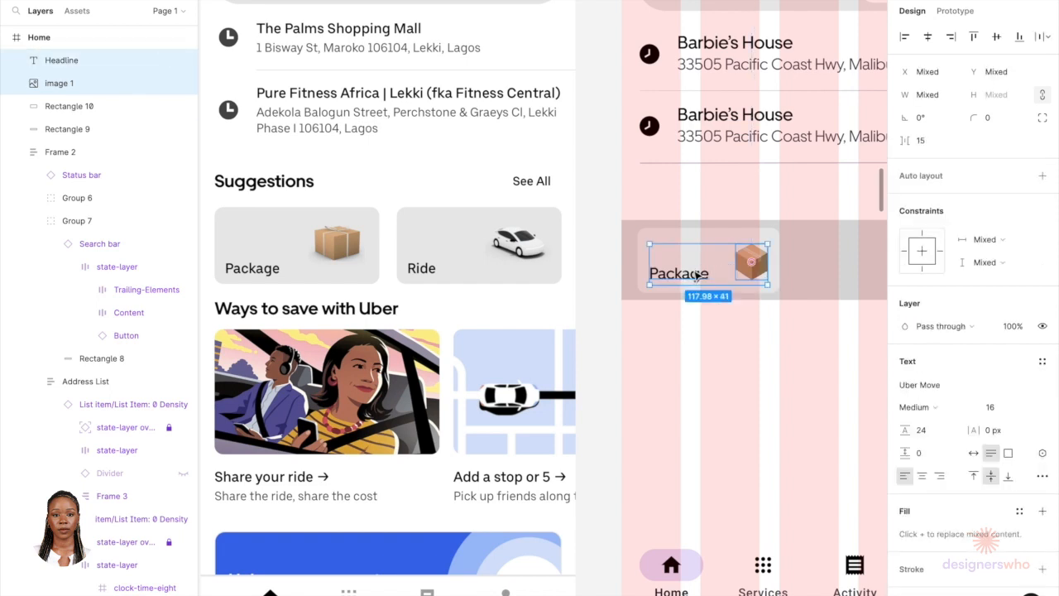
pyautogui.hotkey('ctrl', 'g')
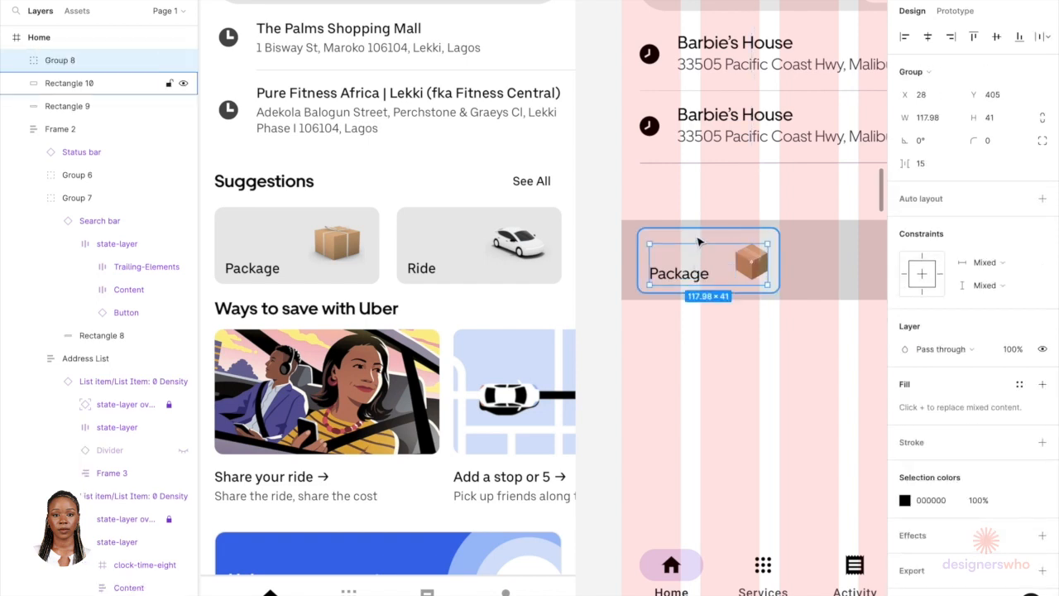
# Step: Group the label-and-image group together with the card's background rectangle
pyautogui.press('alt')
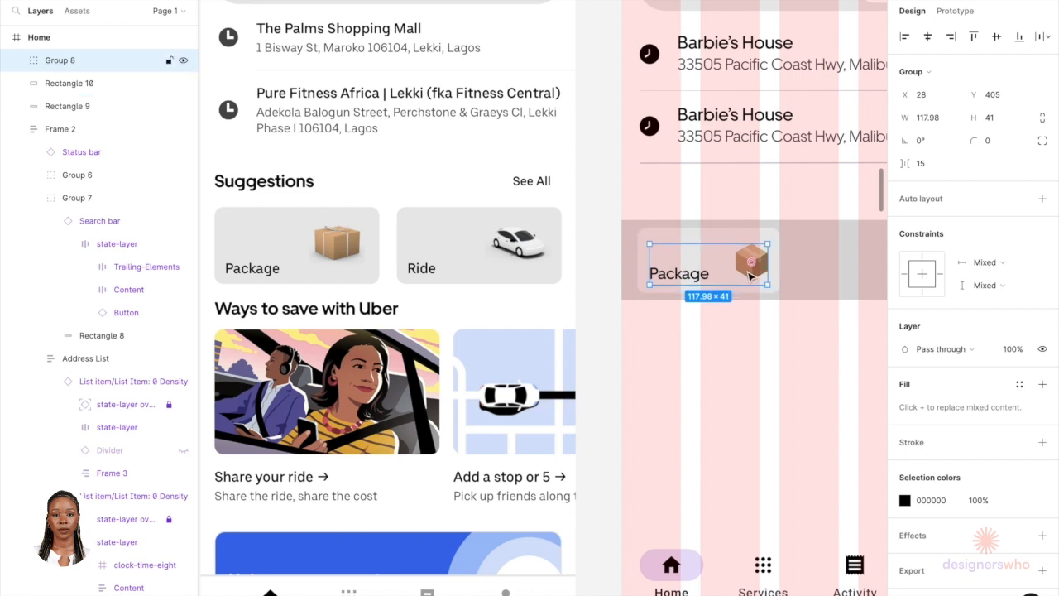
pyautogui.keyDown('shift'); pyautogui.click(728, 233); pyautogui.keyUp('shift')
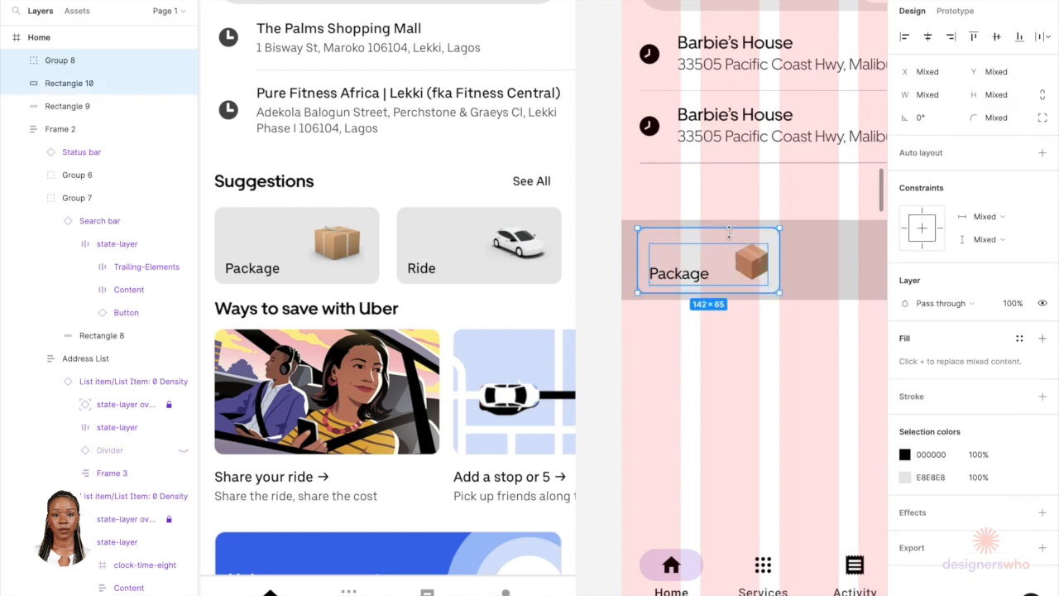
pyautogui.hotkey('ctrl', 'g')
# Step: Duplicate the card background rectangle beside the card, then delete the duplicate
pyautogui.doubleClick(720, 275)
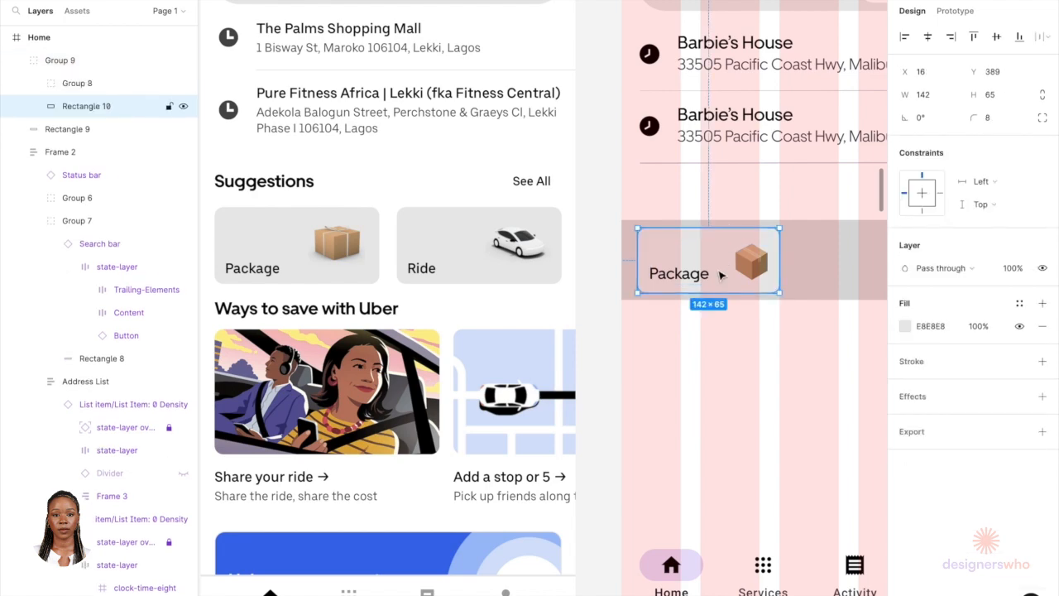
pyautogui.scroll(-3, 773, 286)
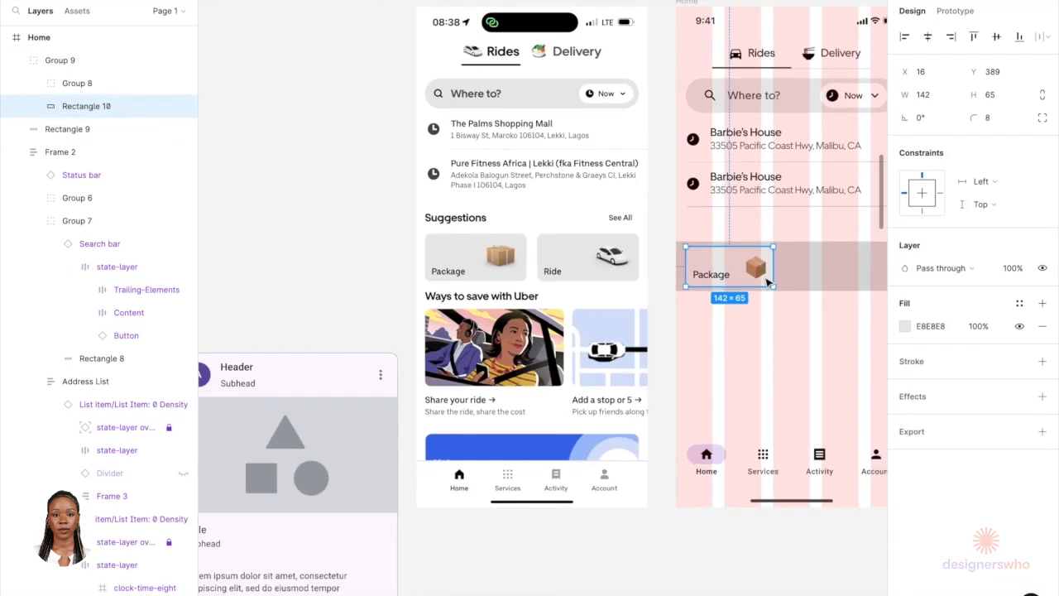
pyautogui.hotkey('ctrl', 'd')
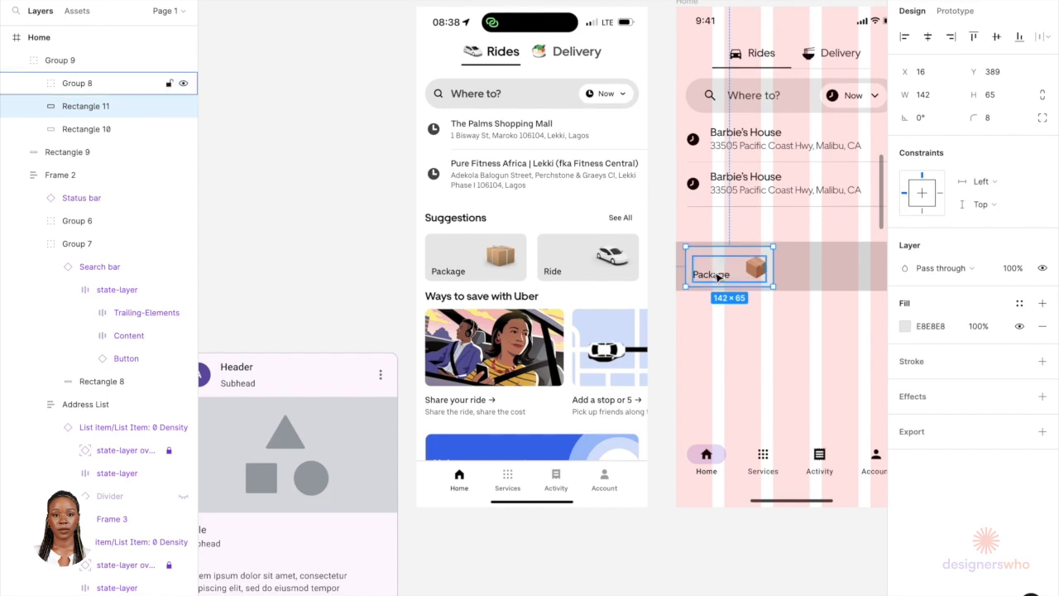
pyautogui.moveTo(709, 275); pyautogui.dragTo(802, 267)
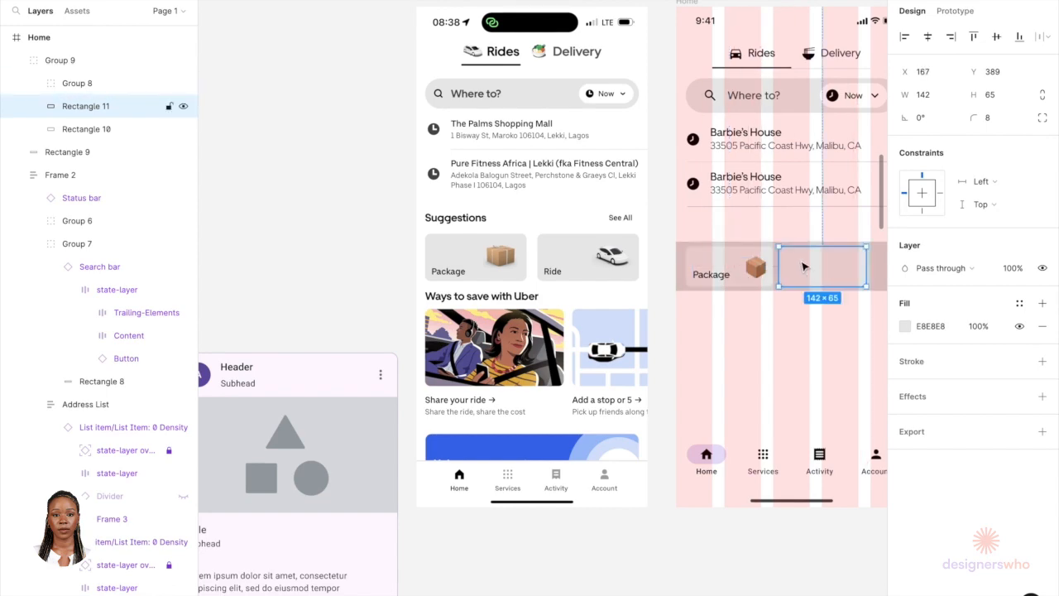
pyautogui.press('Delete')
# Step: Duplicate the whole Package card group to its right and select both cards
pyautogui.hscroll(3, 803, 264)
pyautogui.click(609, 277)
pyautogui.scroll(4, 612, 278)
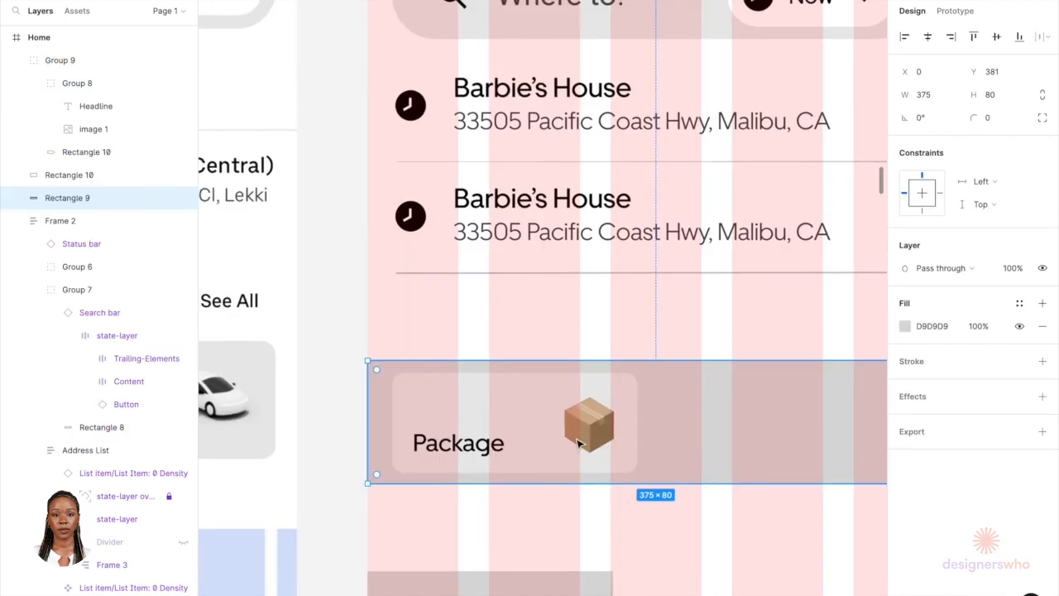
pyautogui.click(596, 425)
pyautogui.scroll(-2, 595, 424)
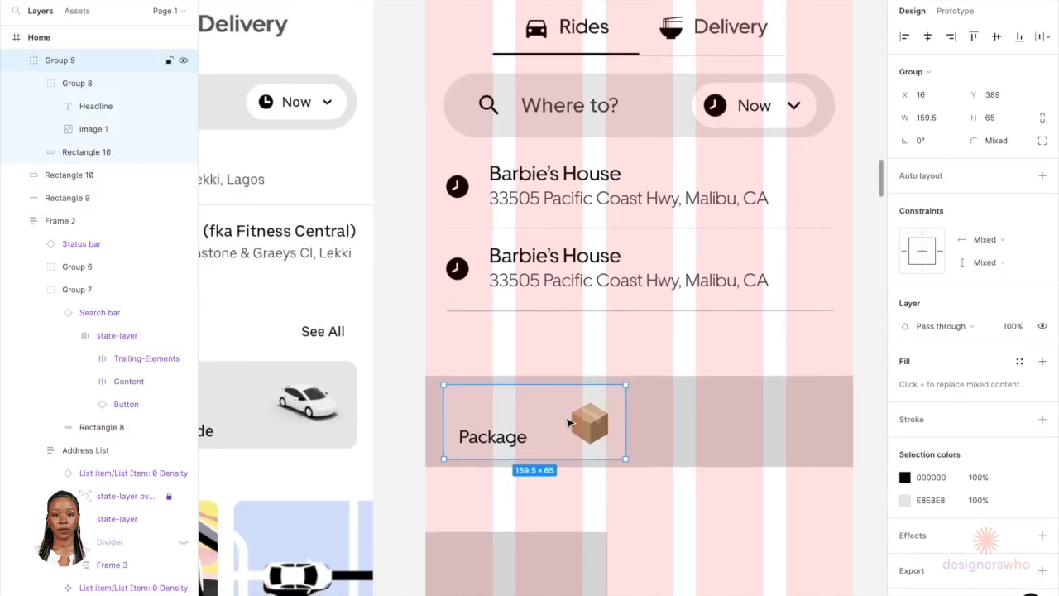
pyautogui.moveTo(525, 432); pyautogui.dragTo(721, 434)
pyautogui.keyDown('shift'); pyautogui.click(589, 430); pyautogui.keyUp('shift')
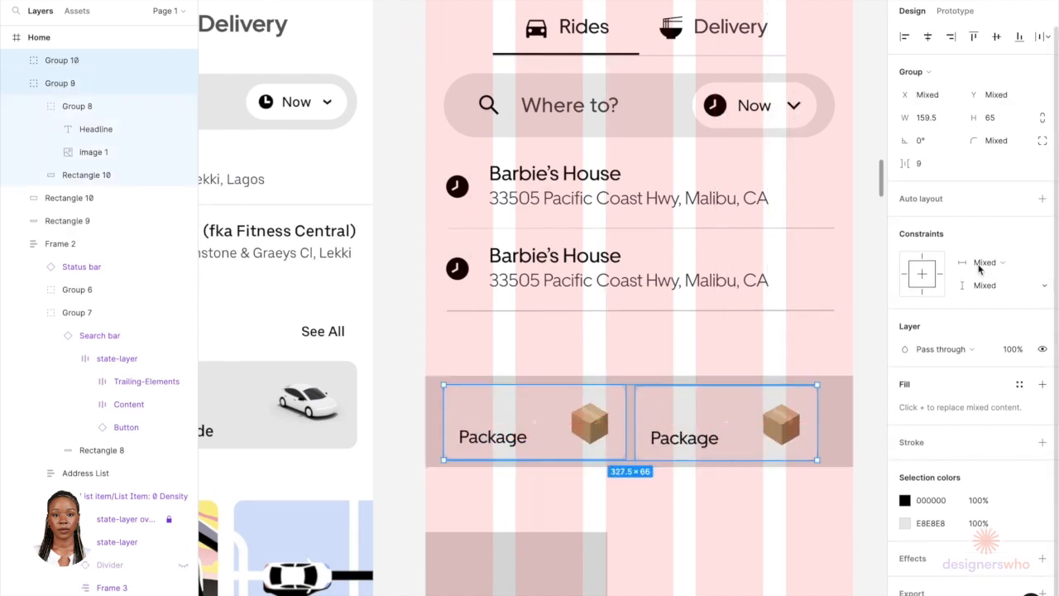
# Step: Apply horizontal auto layout to the two cards with a 24 spacing between them
pyautogui.click(1042, 199)
pyautogui.click(917, 270)
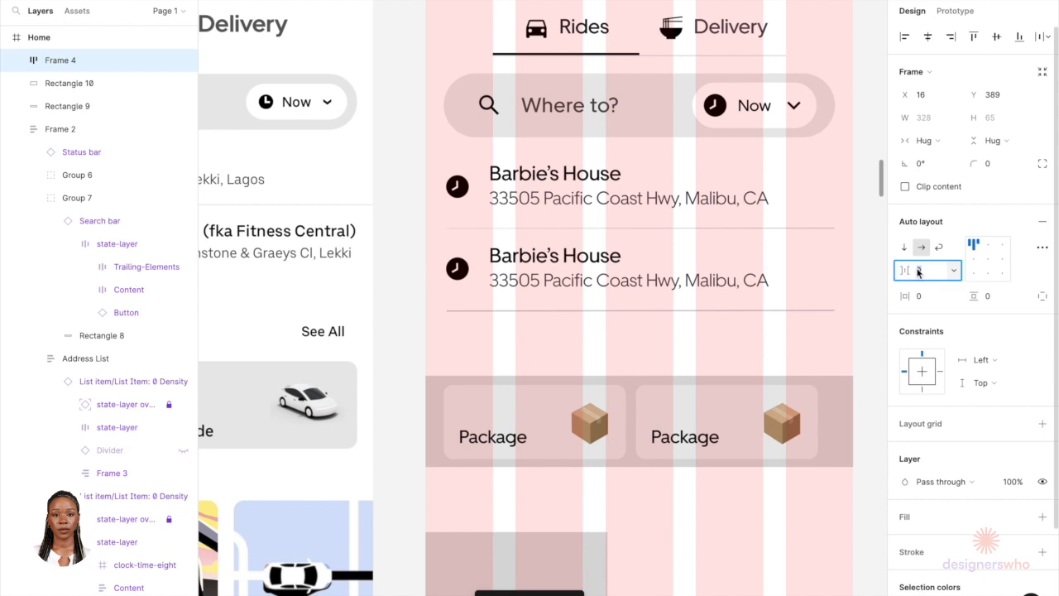
pyautogui.write('24')
pyautogui.press('Return')
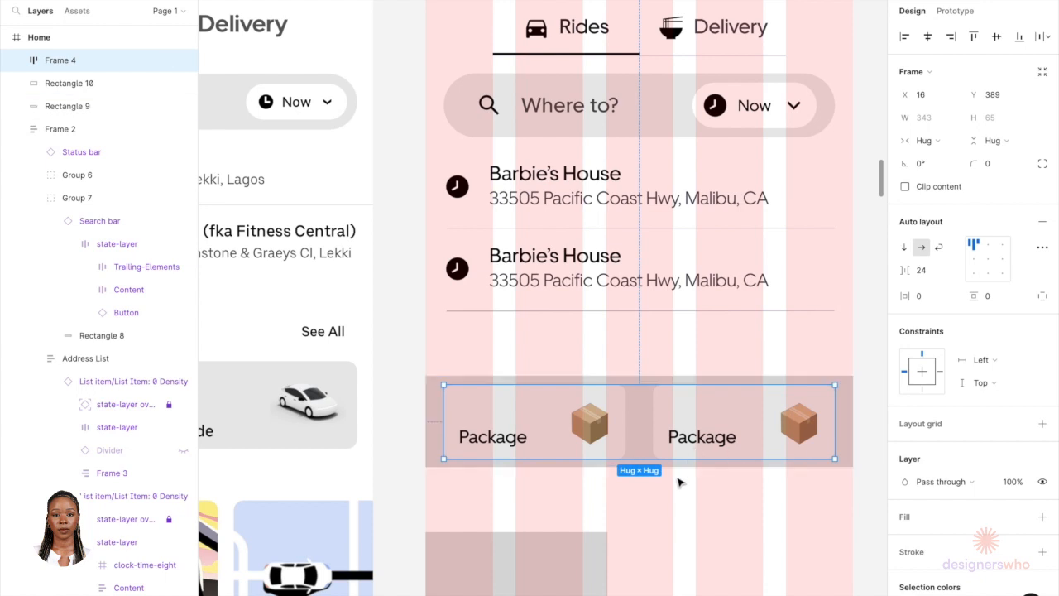
# Step: Delete the leftover grey rectangle beneath the suggestion cards
pyautogui.click(544, 568)
pyautogui.press('Delete')
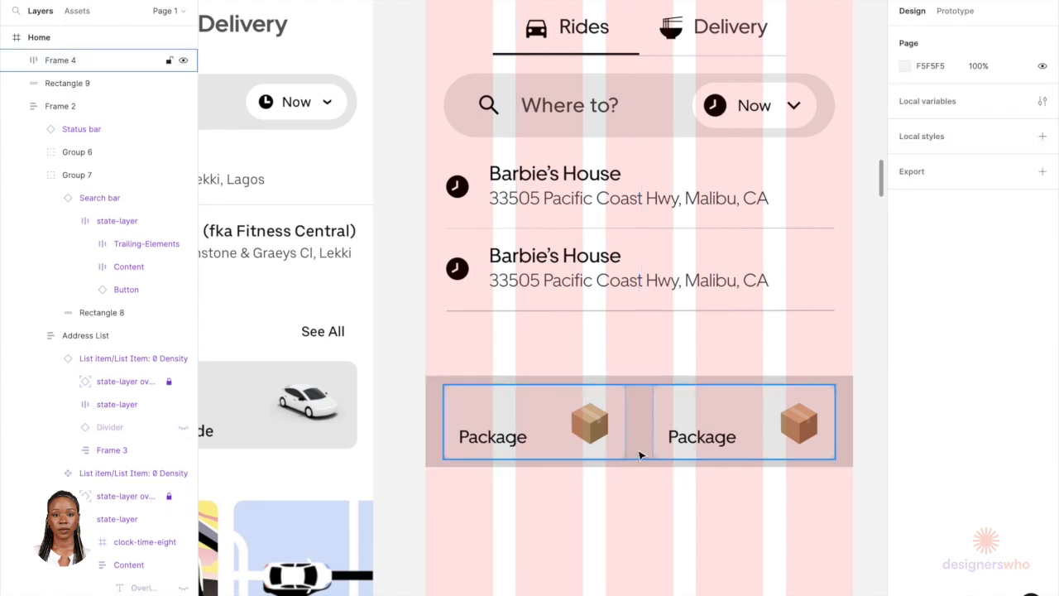
# Step: Set the grey bar behind the cards to a colour sampled from the canvas with the eyedropper
pyautogui.click(840, 430)
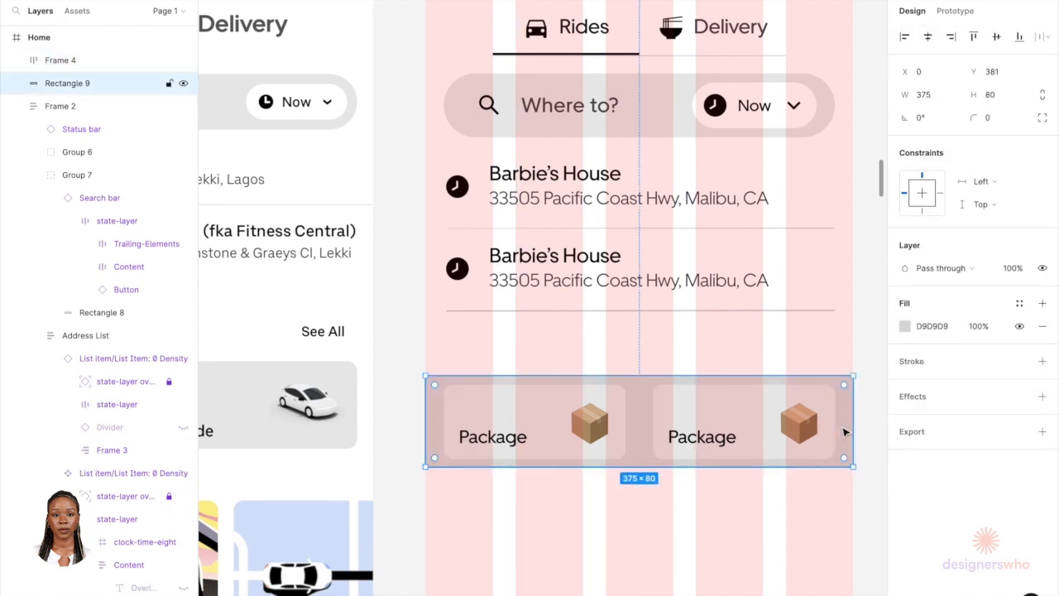
pyautogui.click(905, 324)
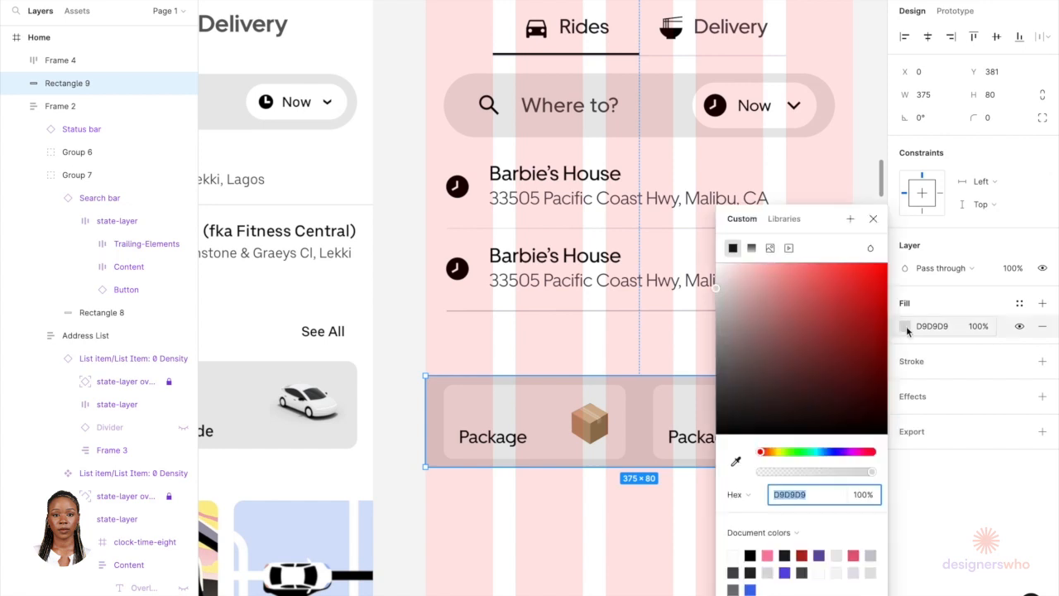
pyautogui.click(736, 553)
pyautogui.click(619, 560)
pyautogui.scroll(-5, 619, 563)
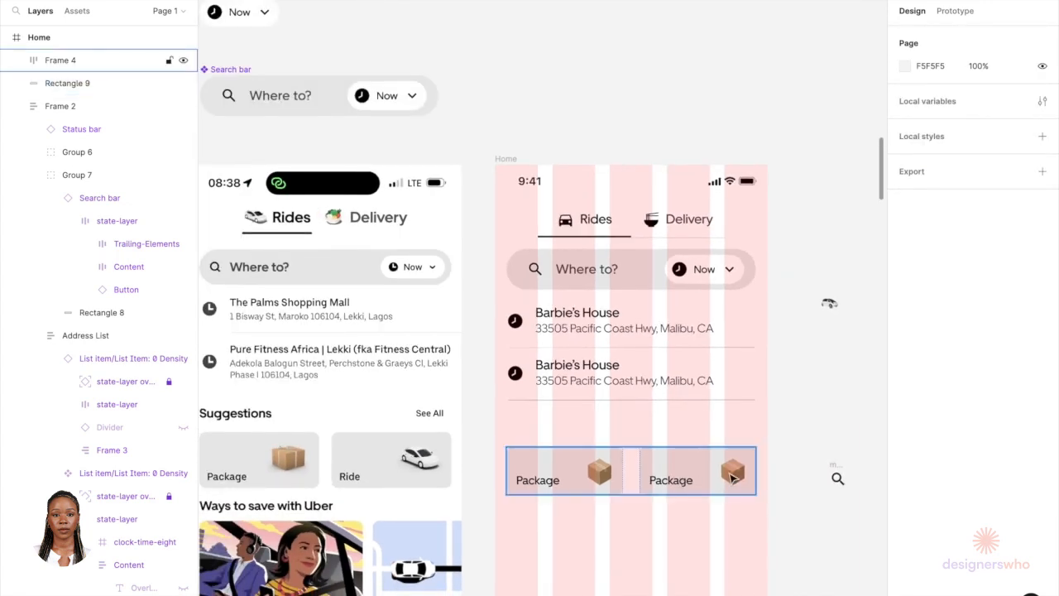
# Step: Rename the second card's label to Ride
pyautogui.doubleClick(670, 488)
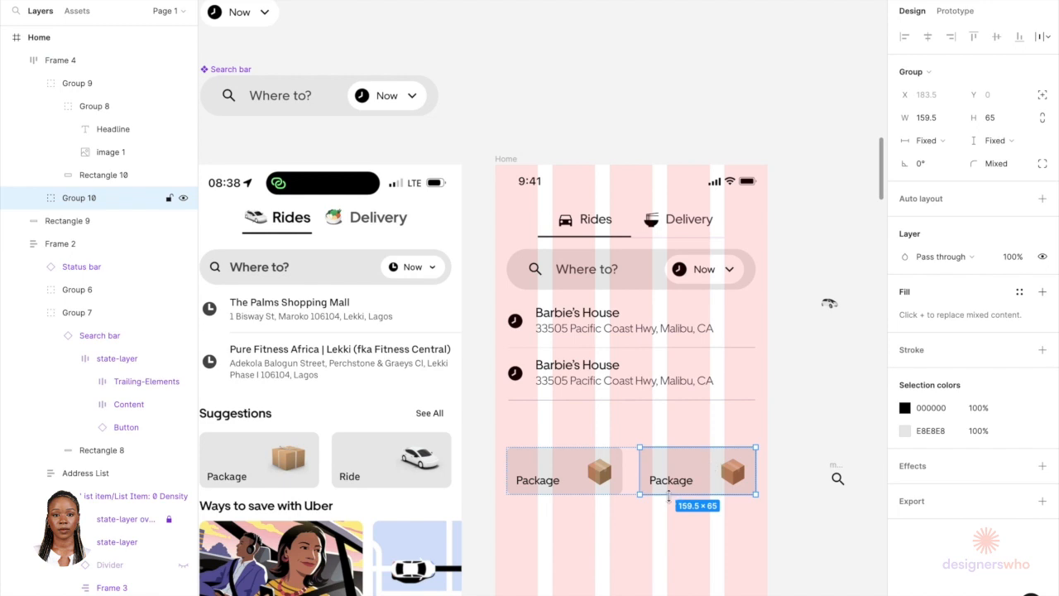
pyautogui.doubleClick(671, 484)
pyautogui.doubleClick(670, 480)
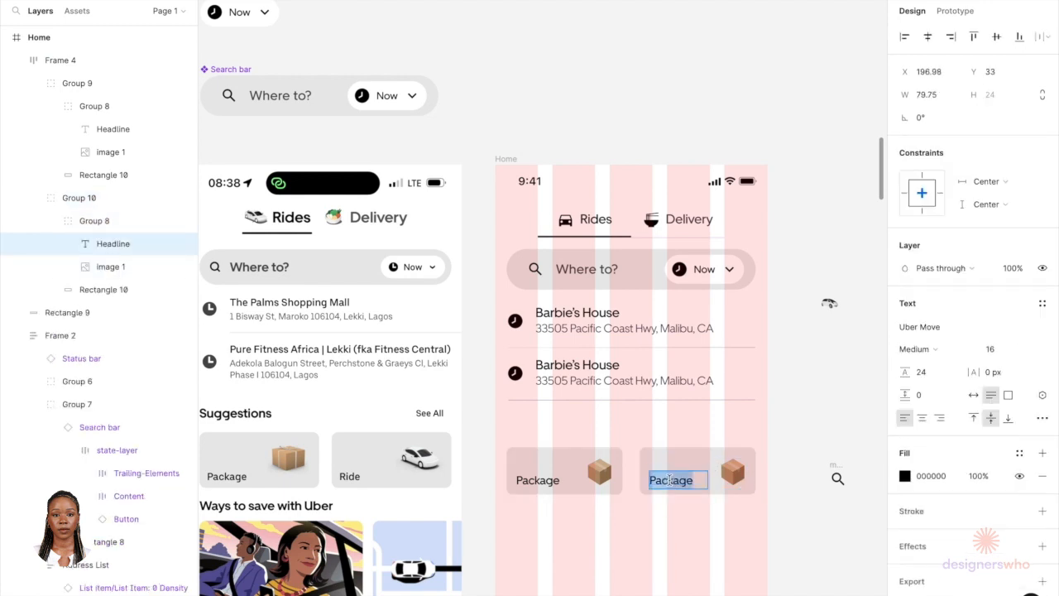
pyautogui.write('Ride')
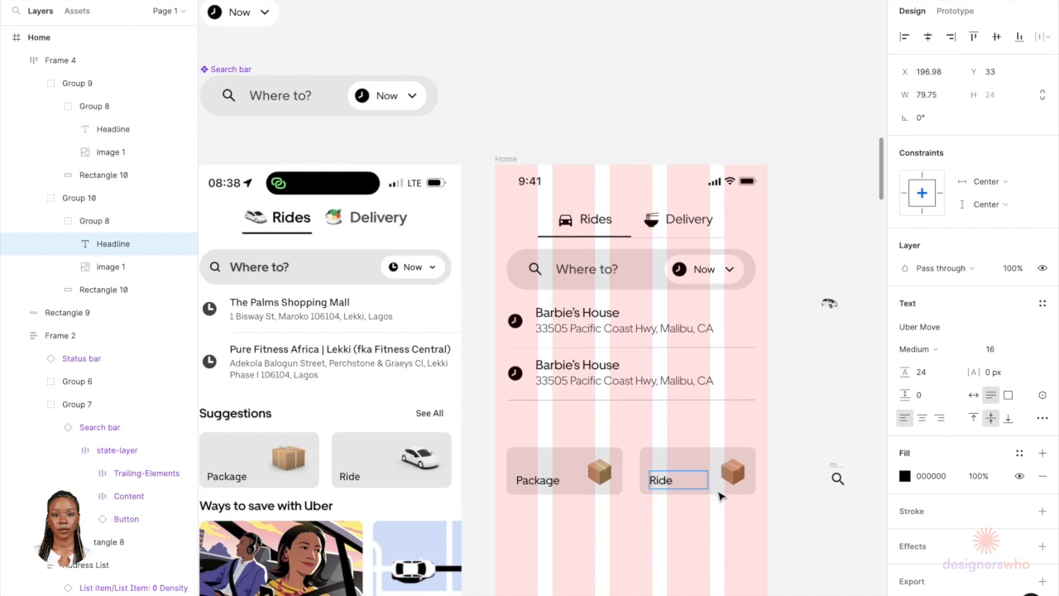
# Step: Resize the car image to 36 by 36, matching the box image
pyautogui.click(830, 303)
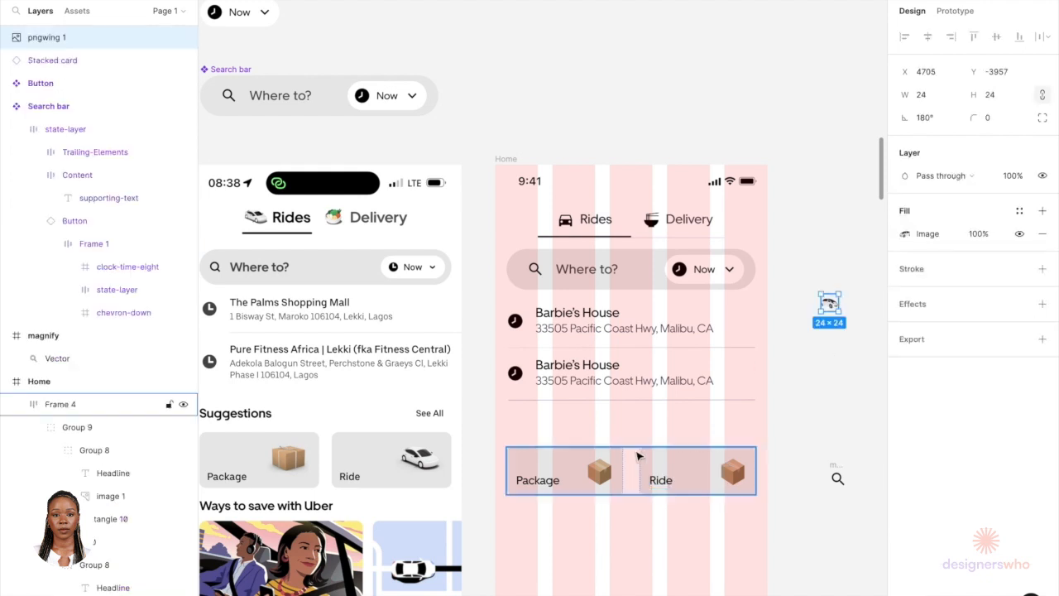
pyautogui.click(739, 473)
pyautogui.click(739, 473)
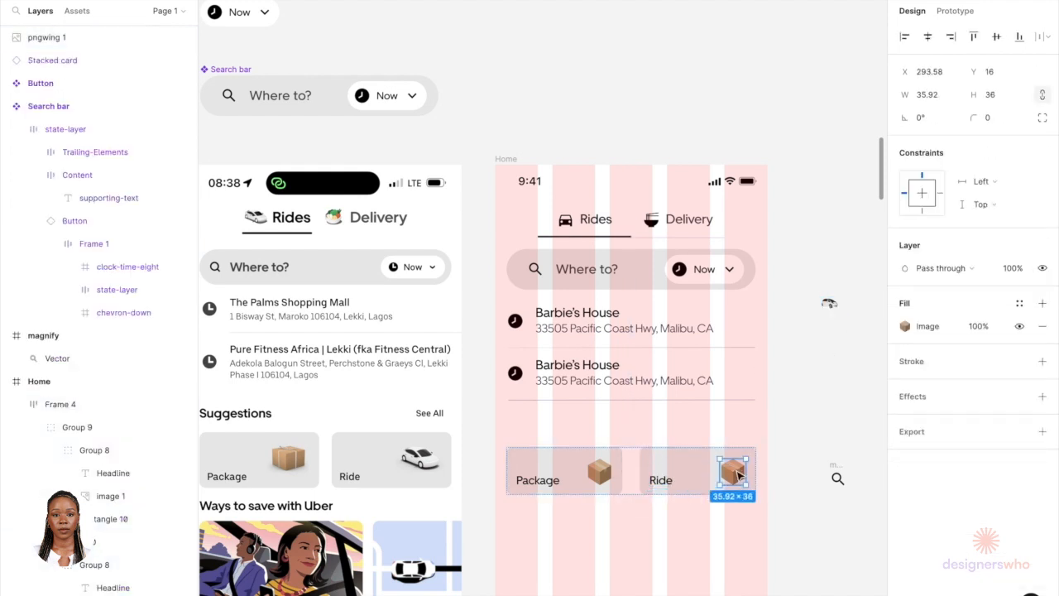
pyautogui.click(828, 302)
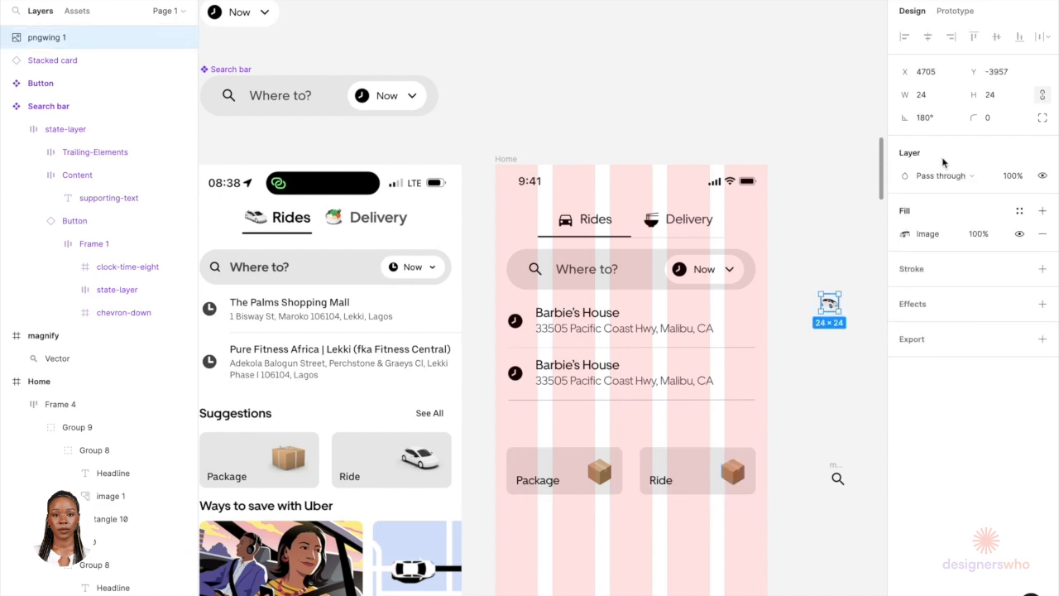
pyautogui.click(997, 96)
pyautogui.press('Return')
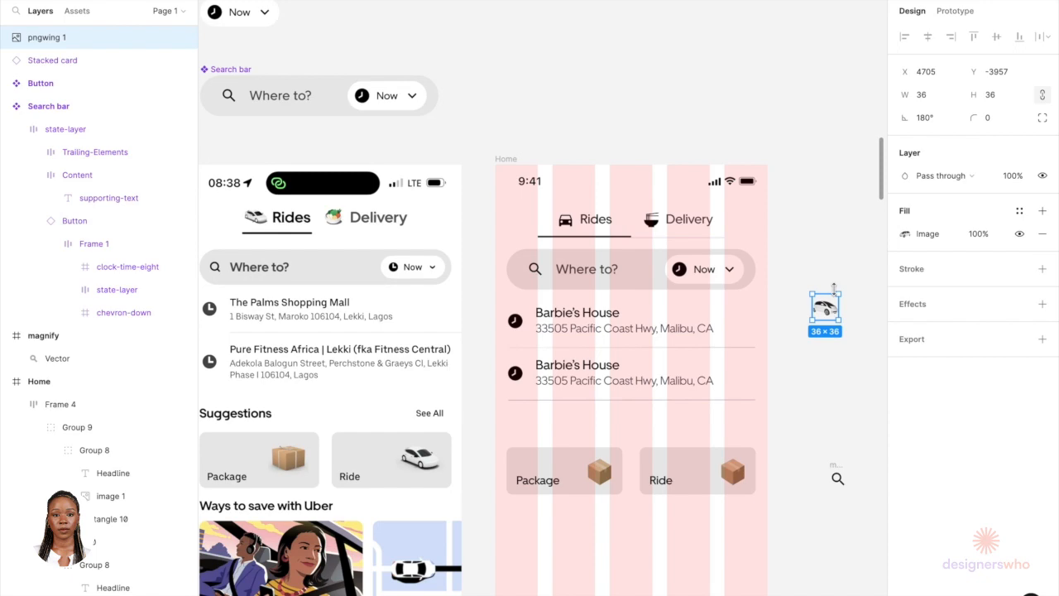
# Step: Cut the car image and paste it into the Ride card's group
pyautogui.press('super+x')
pyautogui.doubleClick(730, 484)
pyautogui.scroll(5, 729, 484)
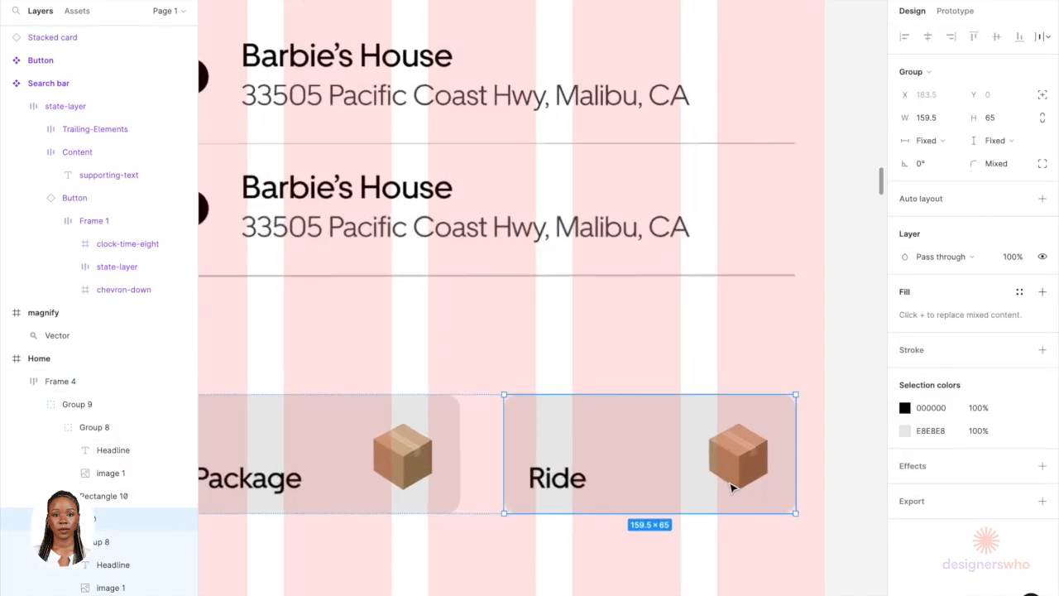
pyautogui.doubleClick(731, 488)
pyautogui.press('super+v')
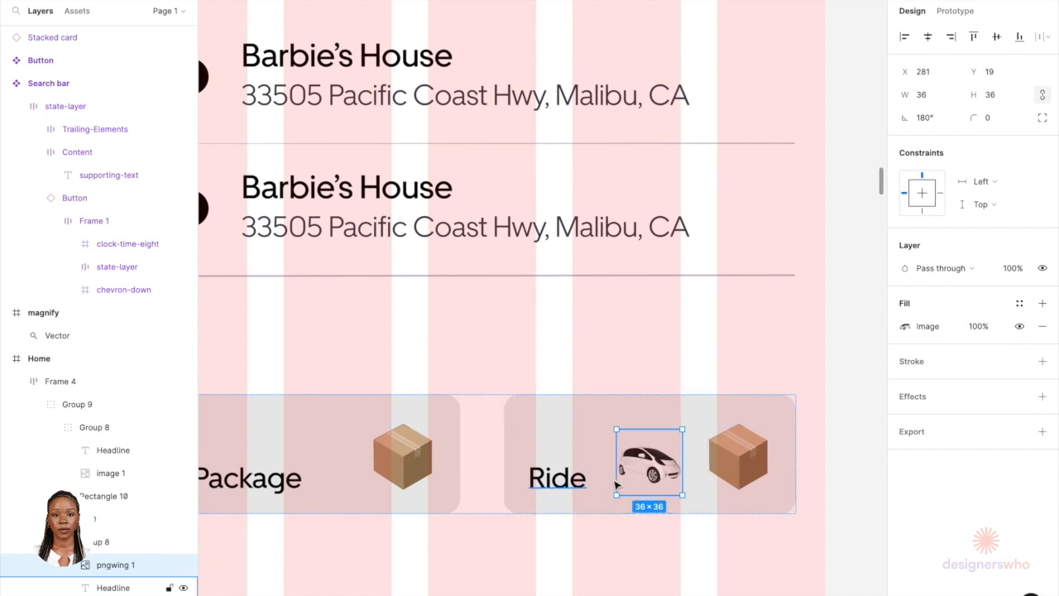
# Step: Delete the box image from the Ride card, then undo back to the pasted car
pyautogui.click(750, 463)
pyautogui.press('Delete')
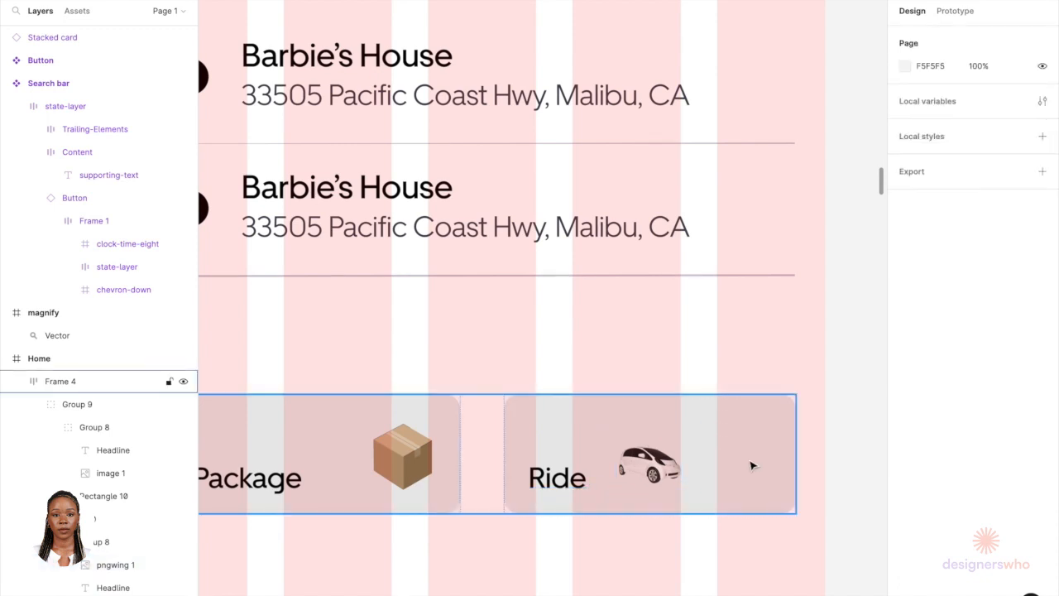
pyautogui.press('super+z')
pyautogui.press('super+z')
pyautogui.press('super+z')
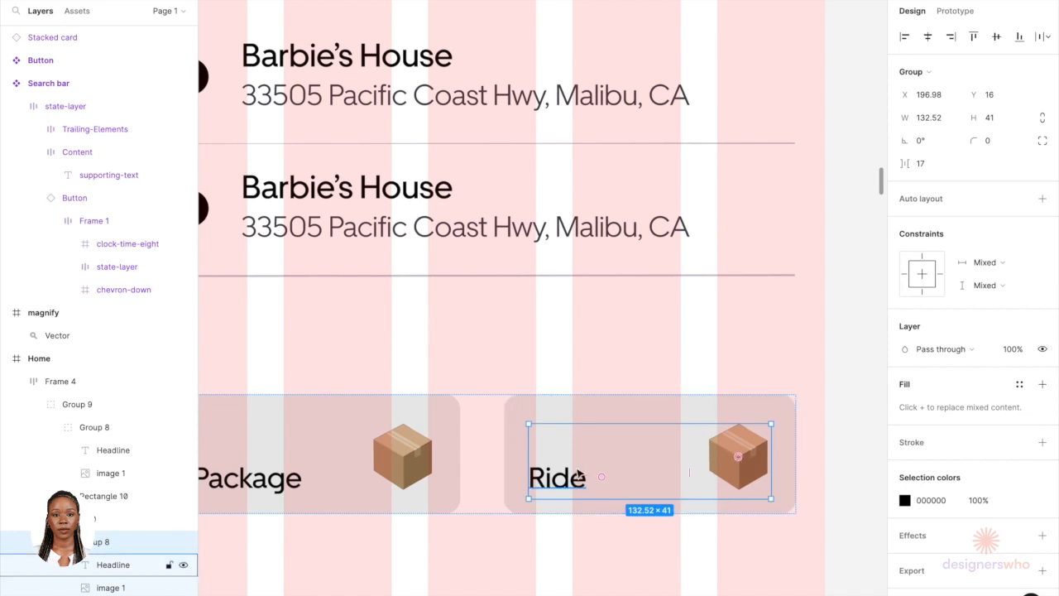
pyautogui.press('super+shift+z')
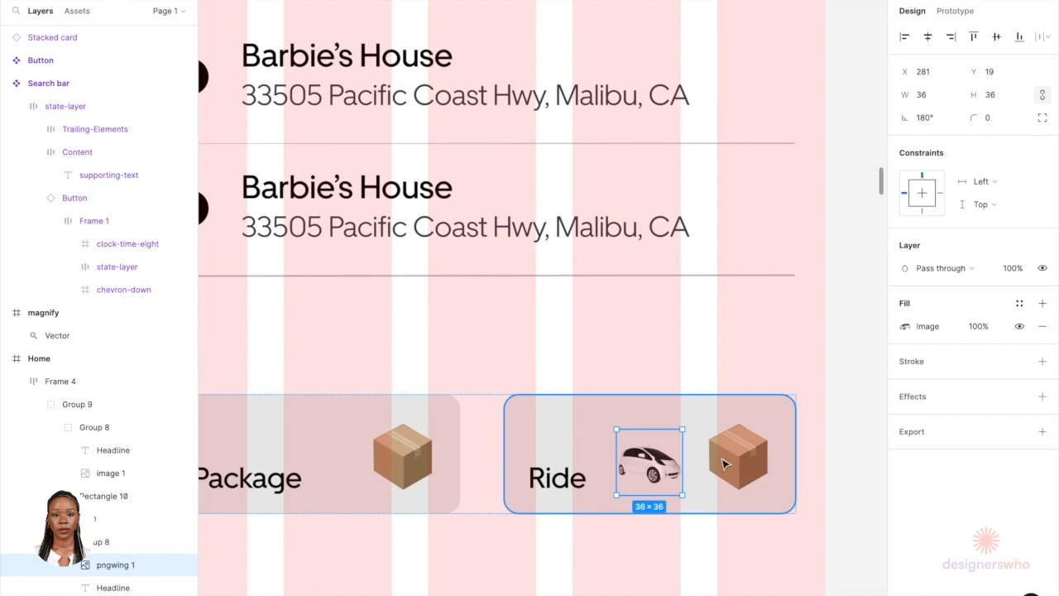
# Step: Move the car image onto the box image's spot at the Ride card's upper right
pyautogui.press('Right')
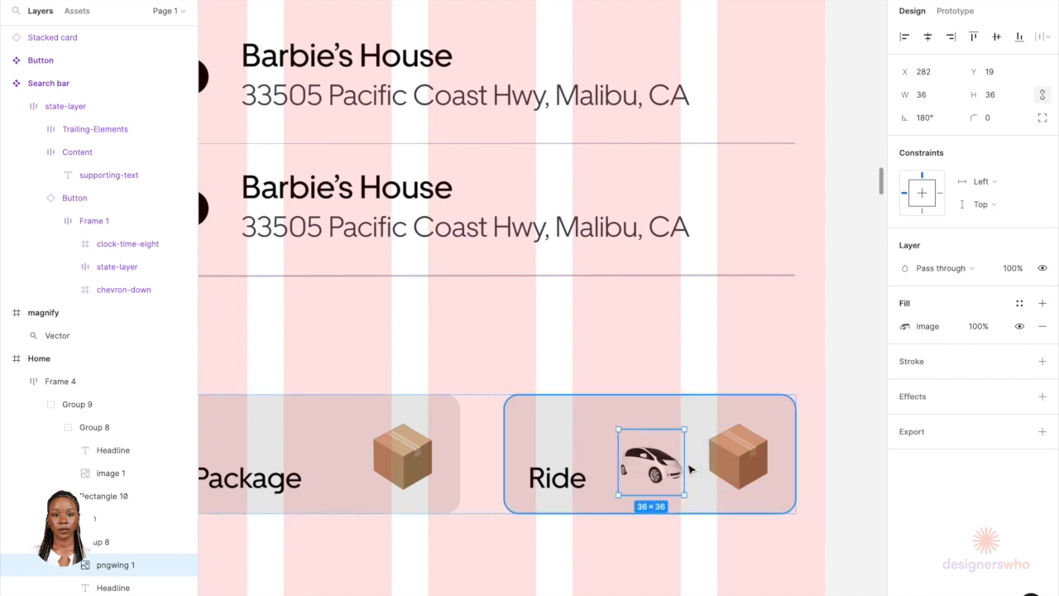
pyautogui.doubleClick(577, 467)
pyautogui.click(624, 457)
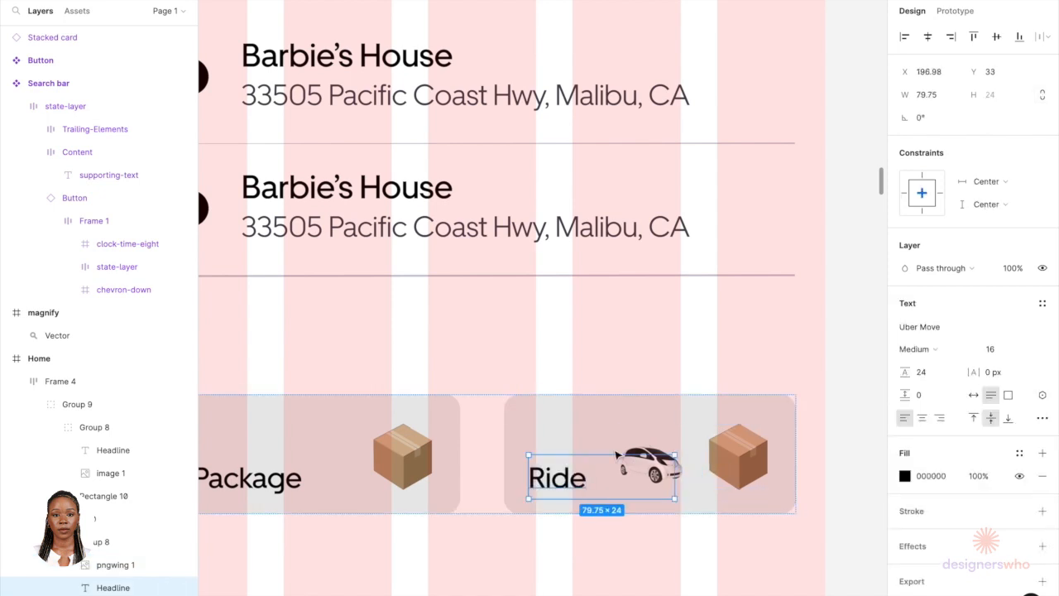
pyautogui.moveTo(624, 457); pyautogui.dragTo(712, 448)
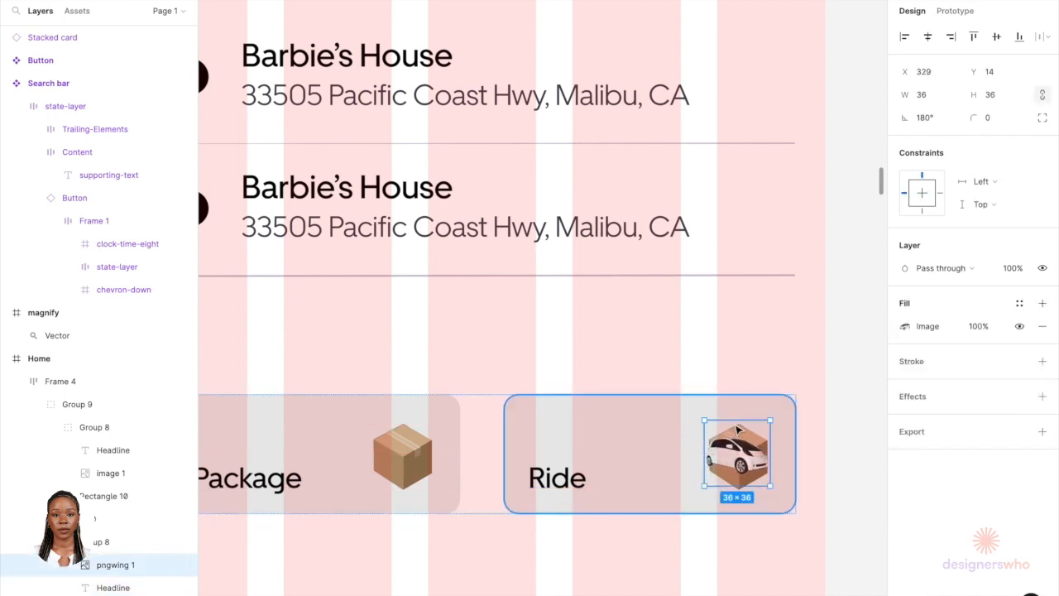
pyautogui.scroll(5, 730, 462)
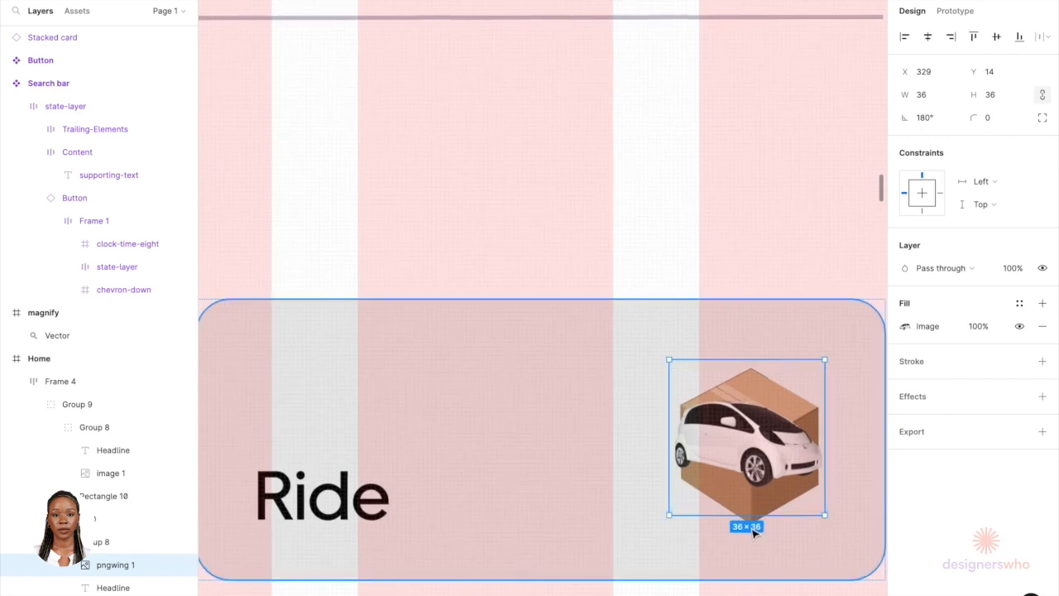
# Step: Delete the leftover box image from the Ride card and check the car image's spacing inside the card
pyautogui.click(752, 520)
pyautogui.press('alt')
pyautogui.press('Delete')
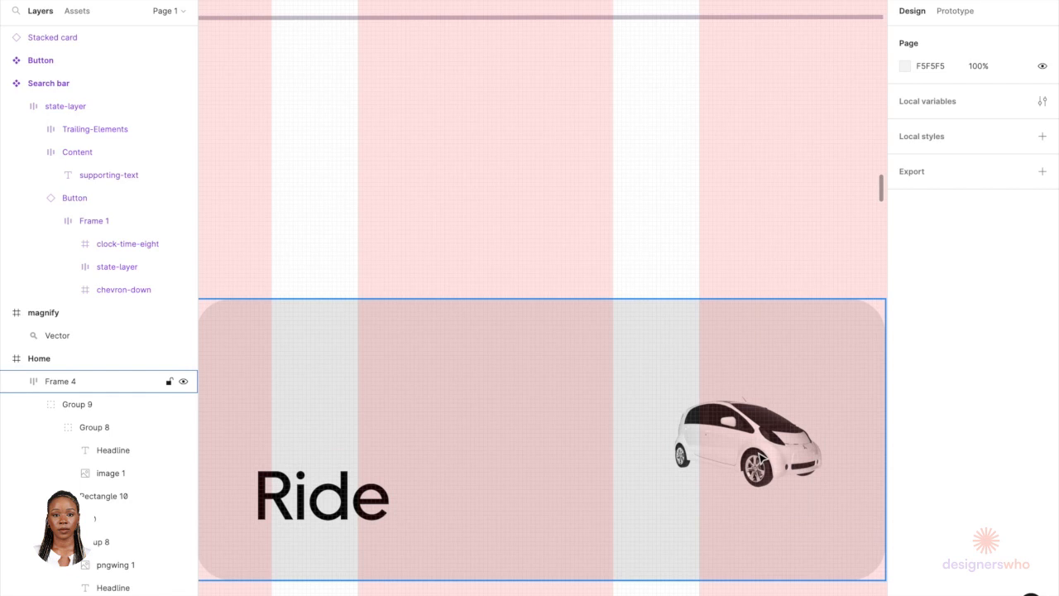
pyautogui.click(761, 459)
pyautogui.doubleClick(761, 459)
pyautogui.doubleClick(761, 459)
pyautogui.press('alt')
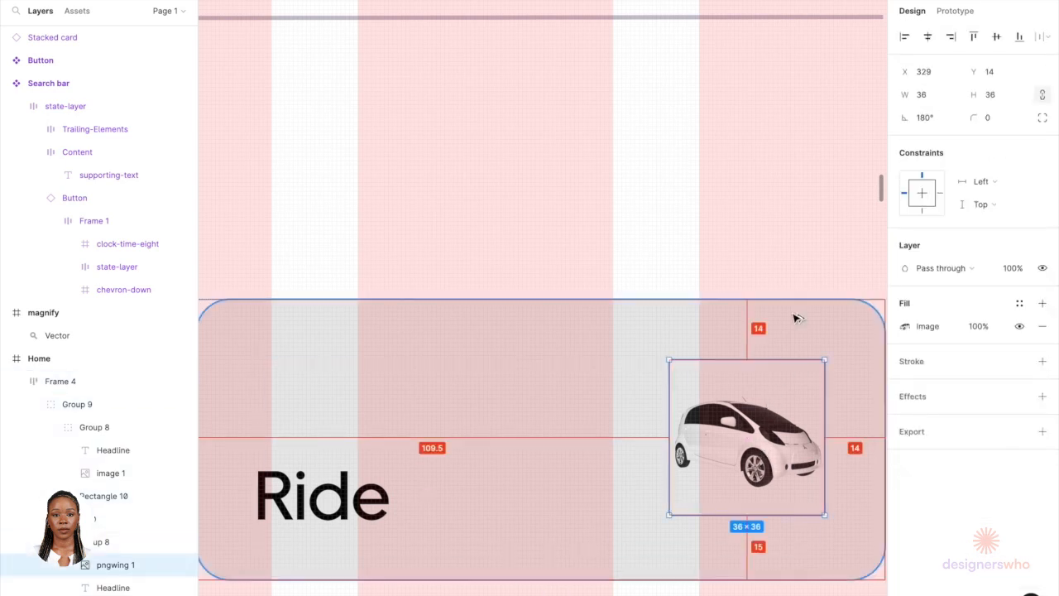
# Step: Copy the Page Title text sample from the Uber design system and paste it below the suggestion cards in the Home screen
pyautogui.click(792, 215)
pyautogui.scroll(-5, 791, 215)
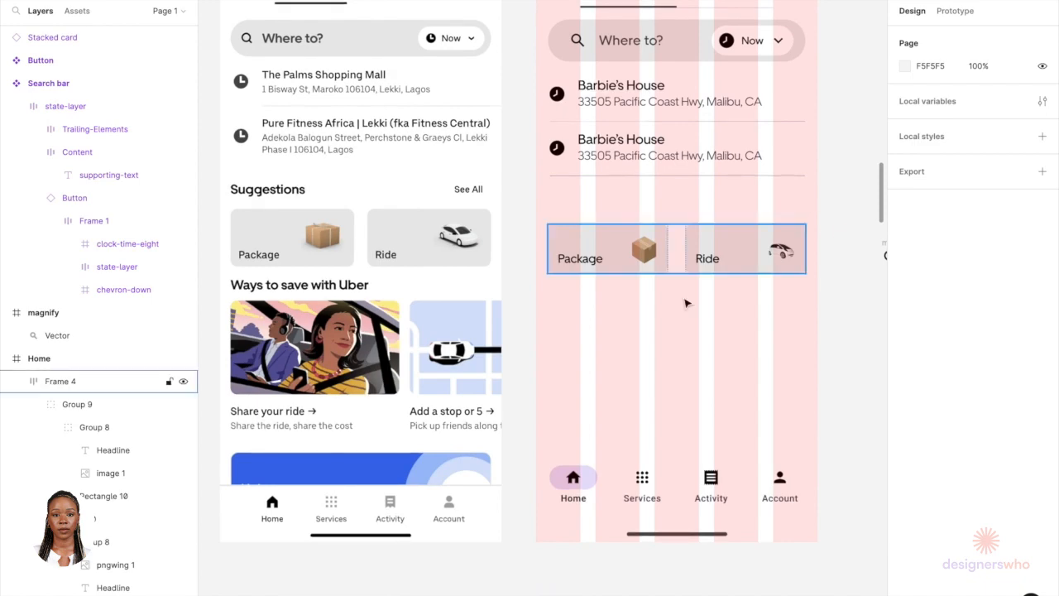
pyautogui.scroll(-2, 686, 302)
pyautogui.scroll(2, 686, 307)
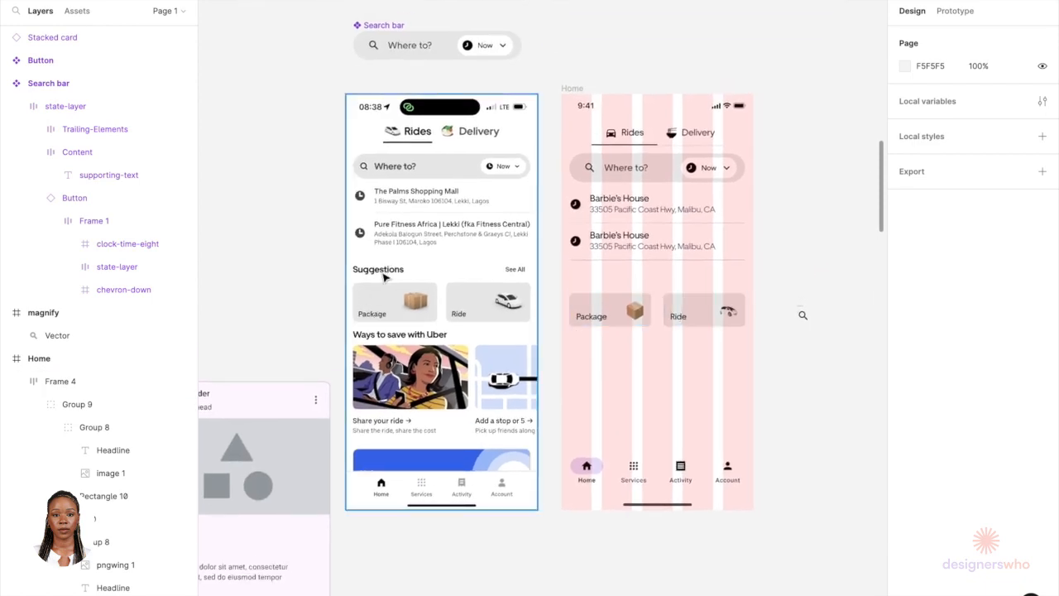
pyautogui.scroll(-5, 382, 277)
pyautogui.scroll(5, 383, 276)
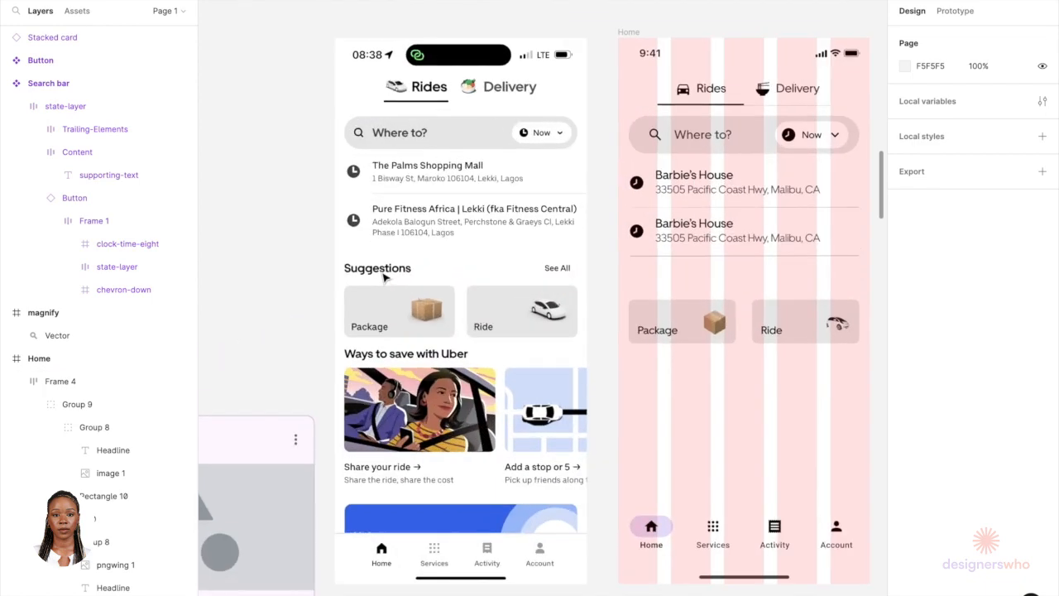
pyautogui.scroll(-10, 377, 282)
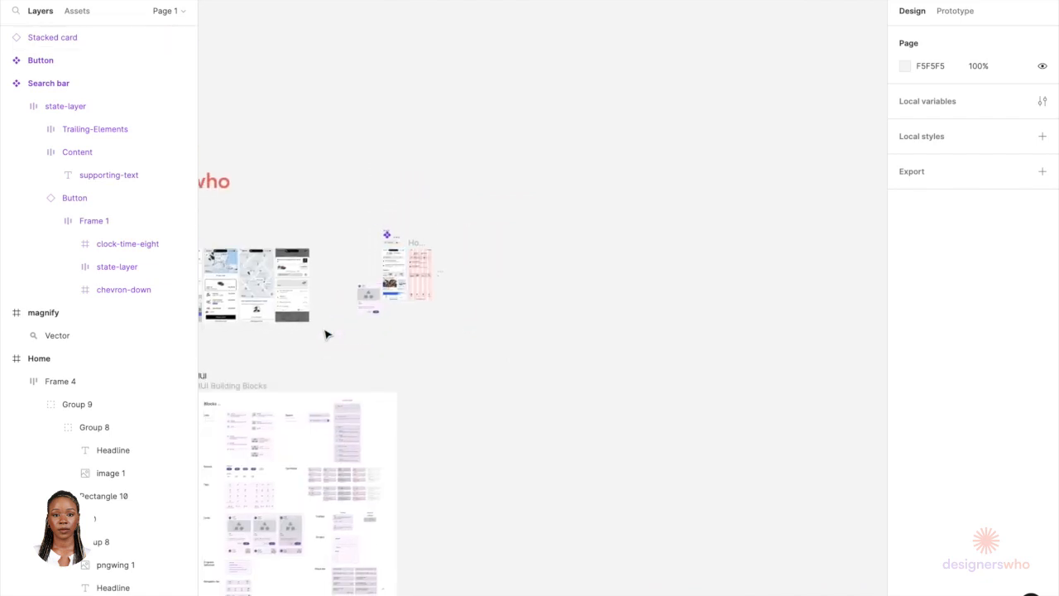
pyautogui.hscroll(-10, 326, 333)
pyautogui.scroll(10, 576, 424)
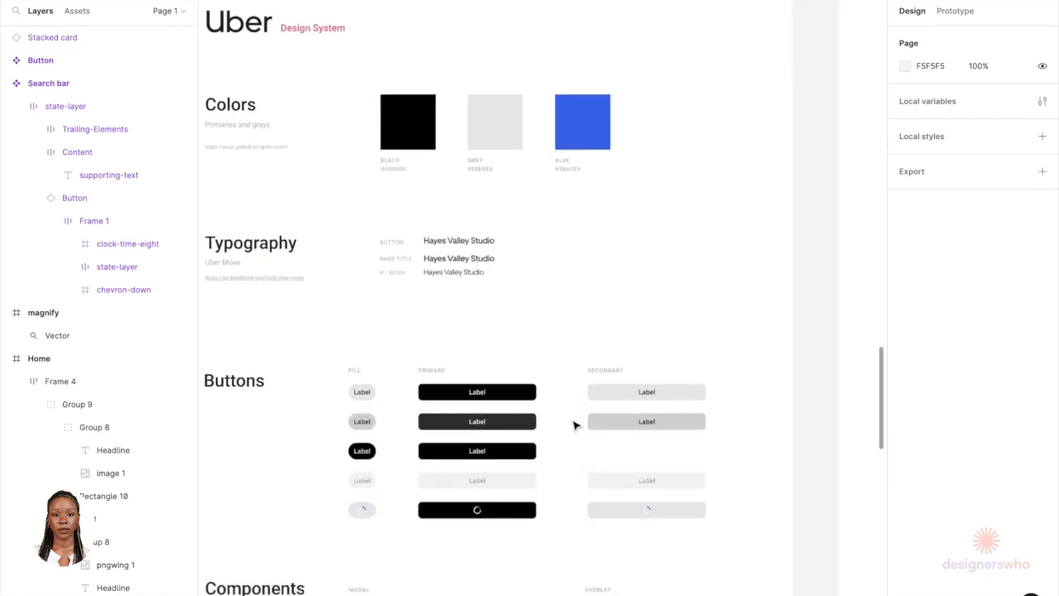
pyautogui.click(478, 262)
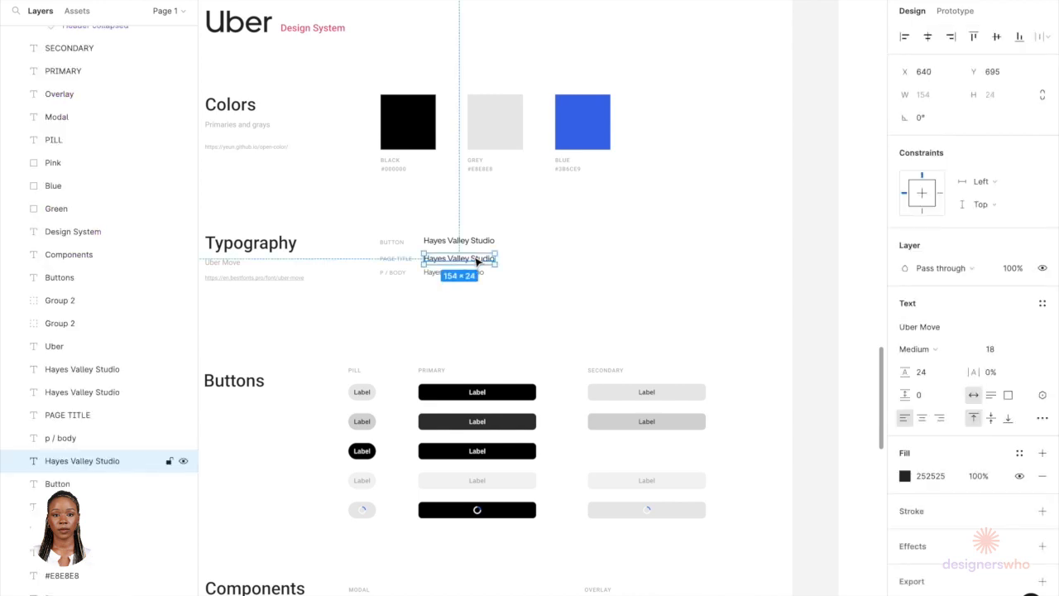
pyautogui.scroll(-10, 477, 262)
pyautogui.scroll(5, 475, 280)
pyautogui.hscroll(7, 475, 279)
pyautogui.scroll(10, 669, 250)
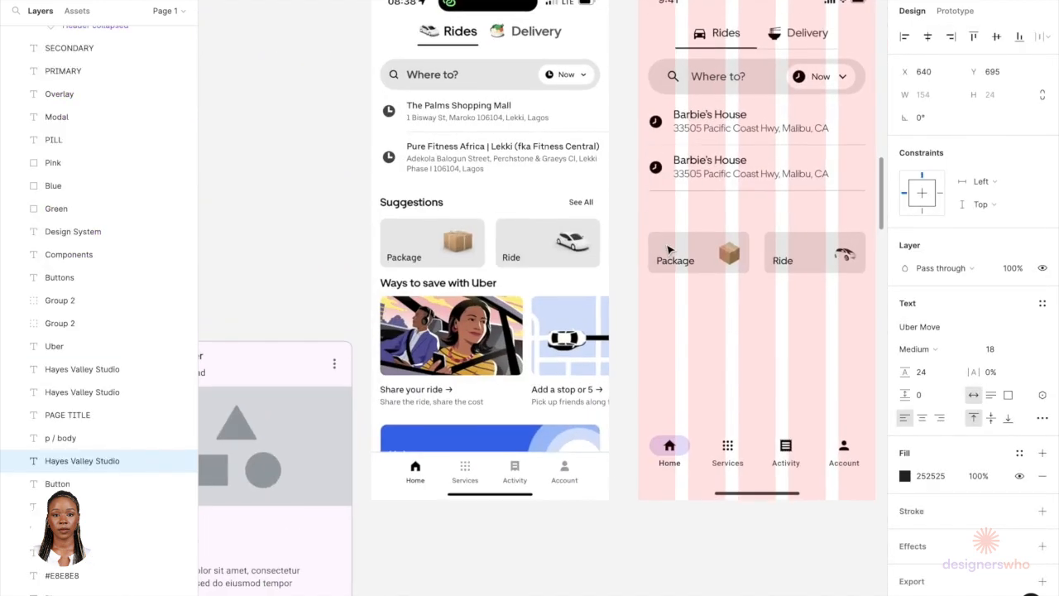
pyautogui.scroll(5, 693, 223)
pyautogui.click(683, 201)
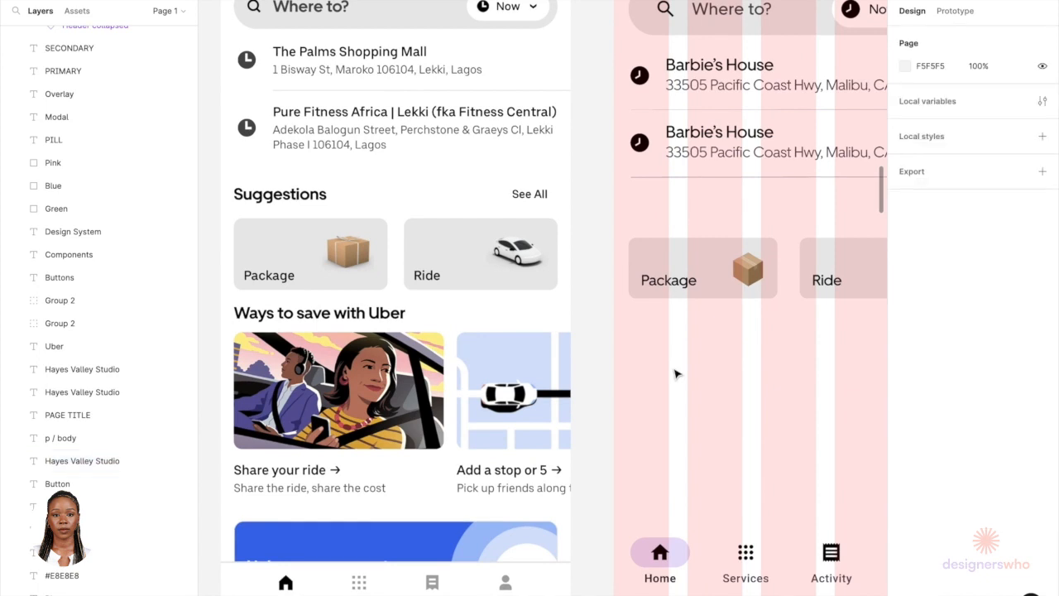
pyautogui.hotkey('ctrl', 'v')
pyautogui.moveTo(590, 327); pyautogui.dragTo(754, 354)
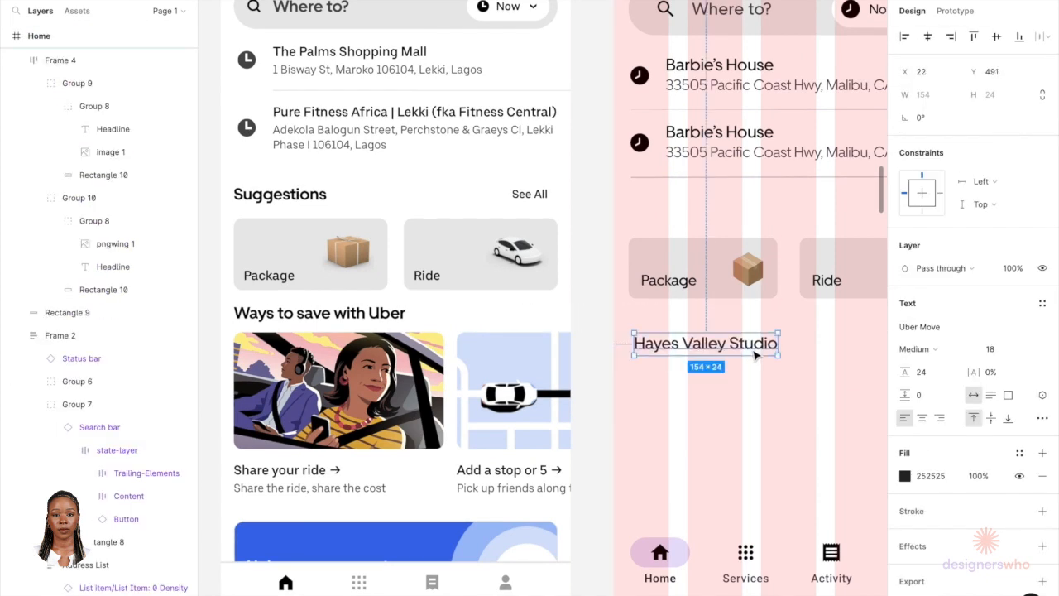
# Step: Set the pasted heading's weight to Bold and change its text to Suggestions
pyautogui.click(918, 348)
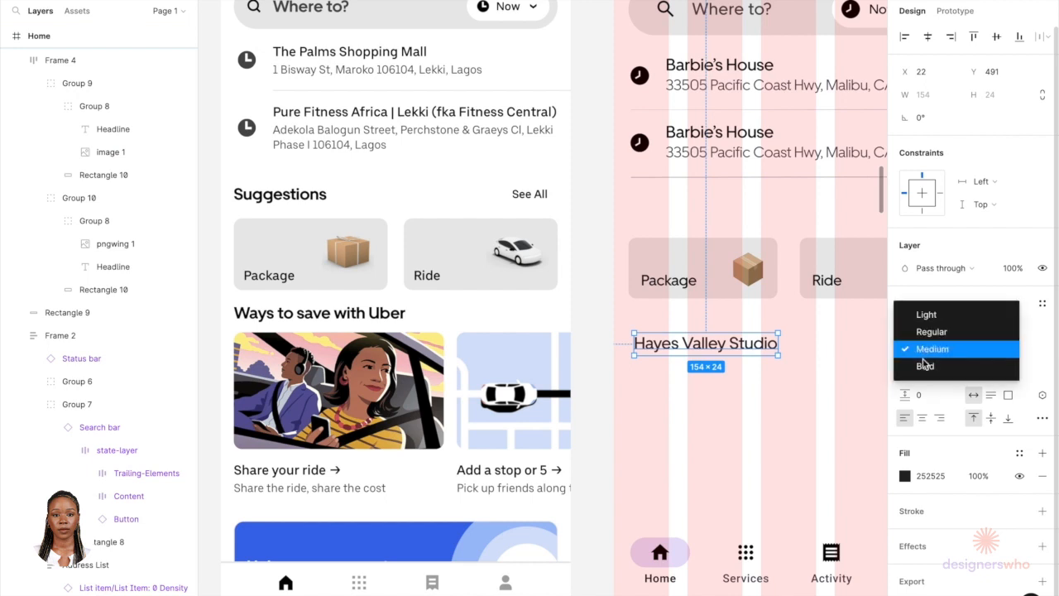
pyautogui.click(925, 365)
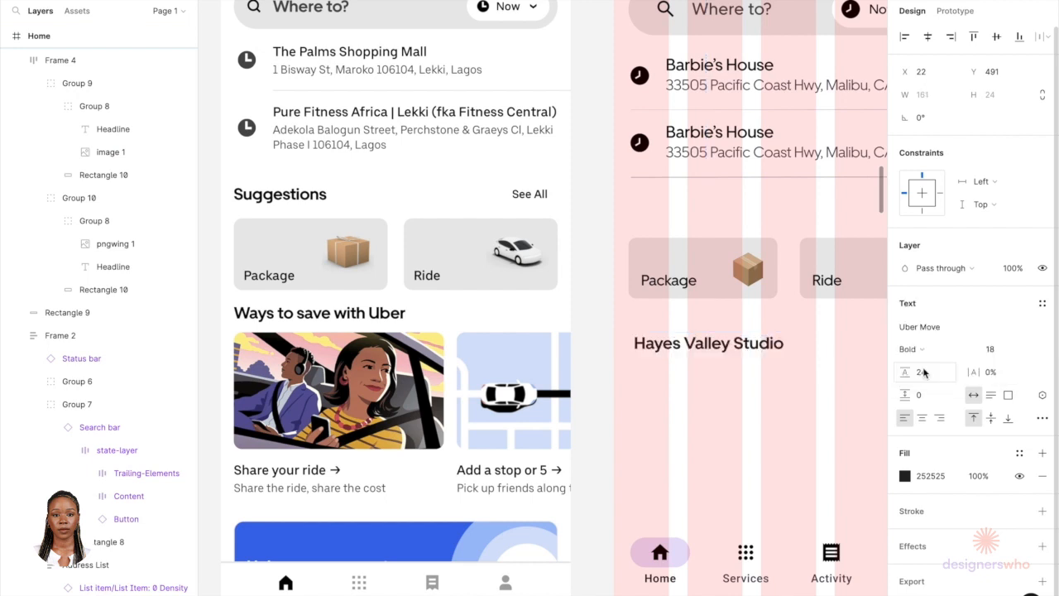
pyautogui.doubleClick(716, 354)
pyautogui.write('S')
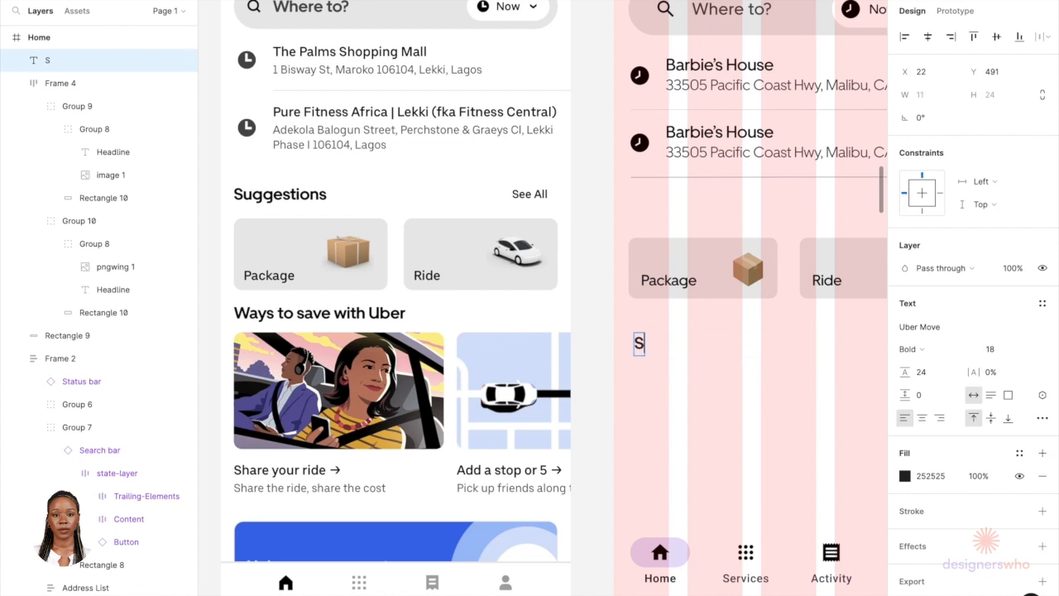
pyautogui.write('ugge')
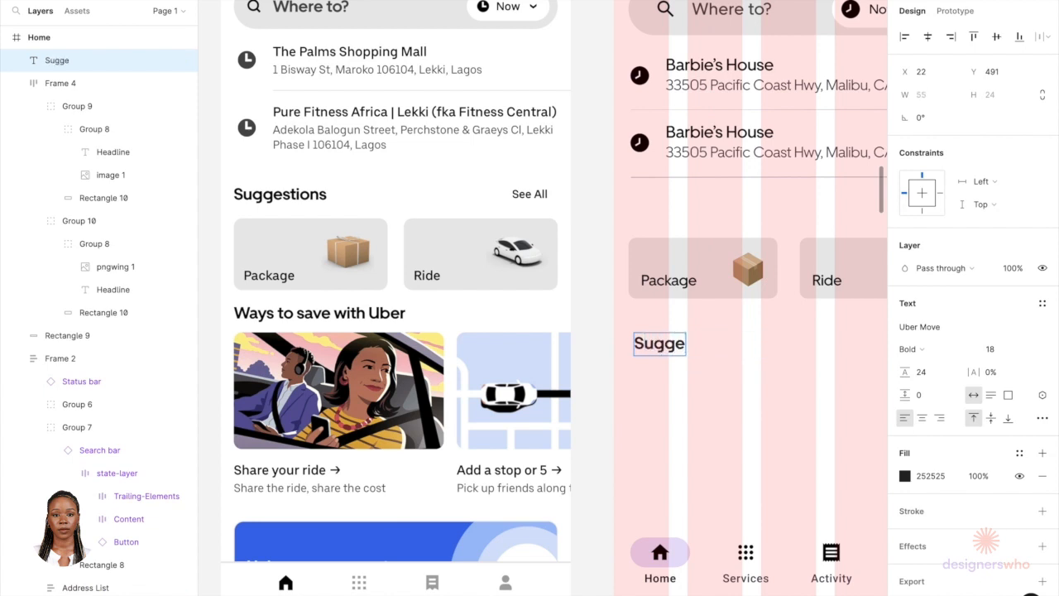
pyautogui.write('stions')
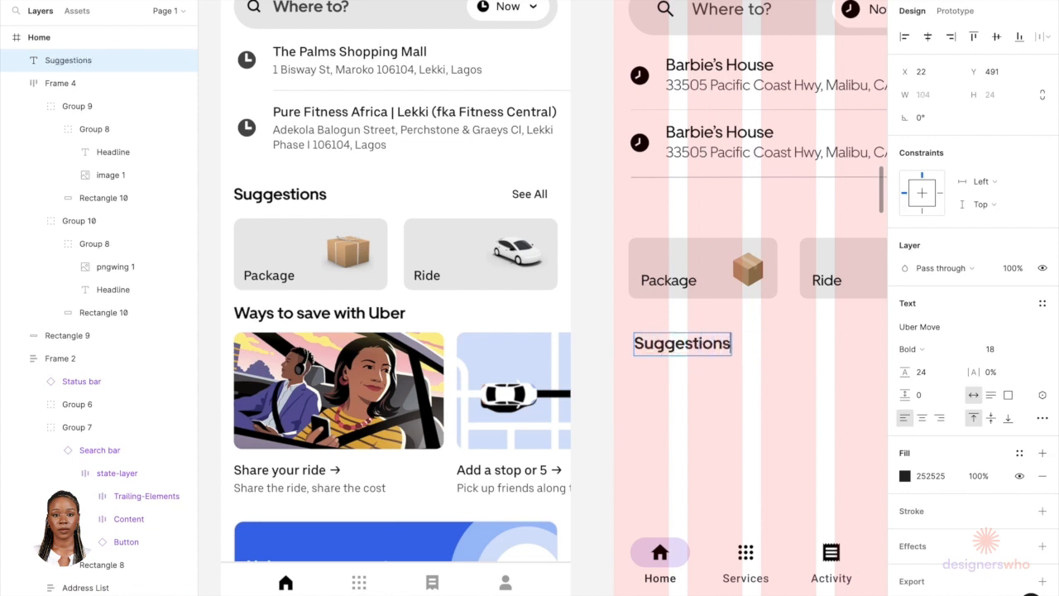
pyautogui.press('Escape')
pyautogui.press('Escape')
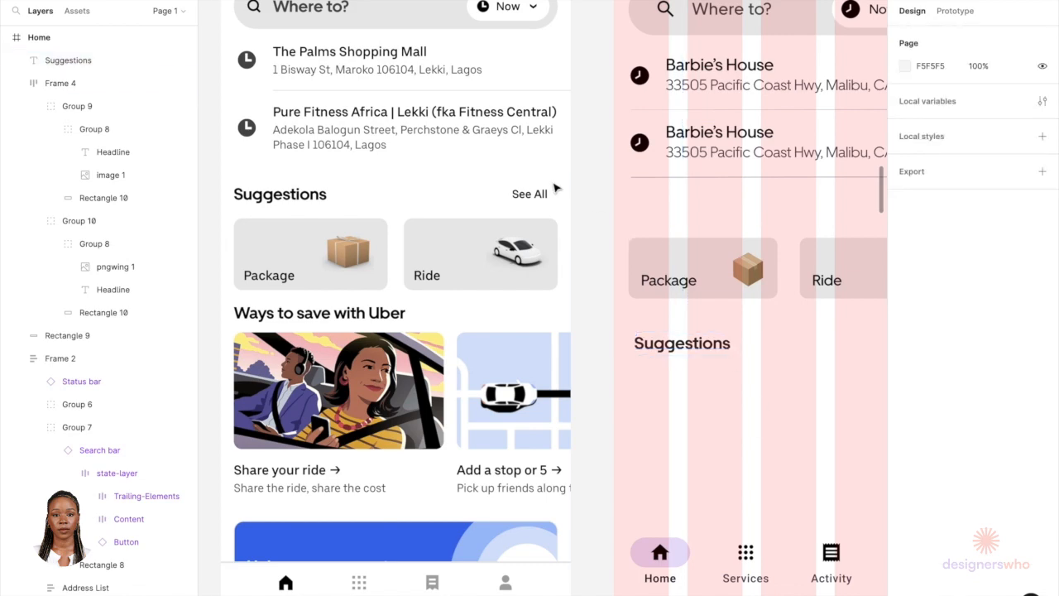
# Step: Copy a text button from the MUI building blocks and place it at the right end of the Suggestions row
pyautogui.scroll(-10, 532, 201)
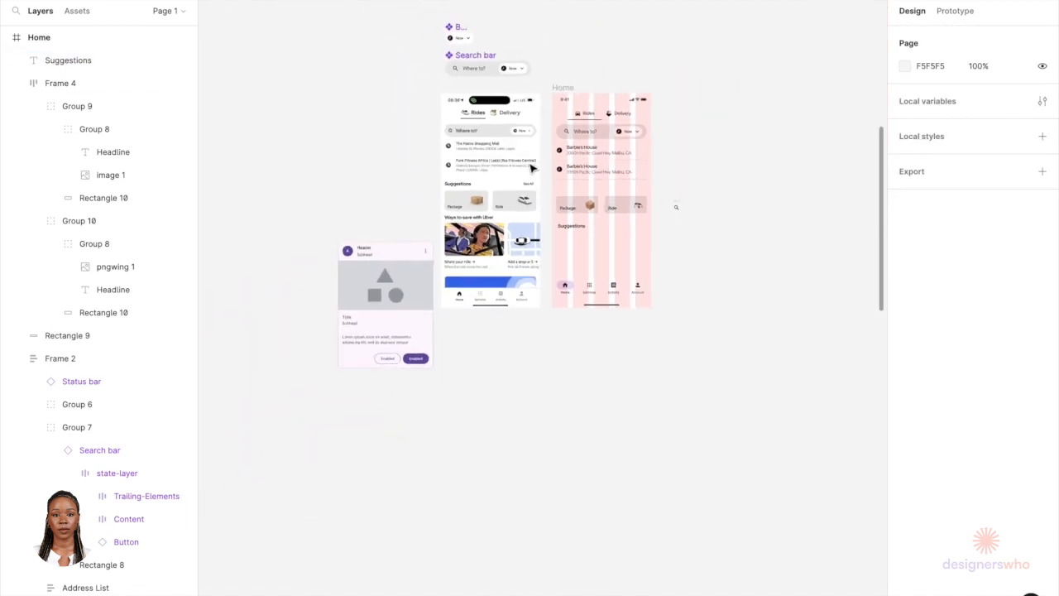
pyautogui.scroll(-5, 459, 488)
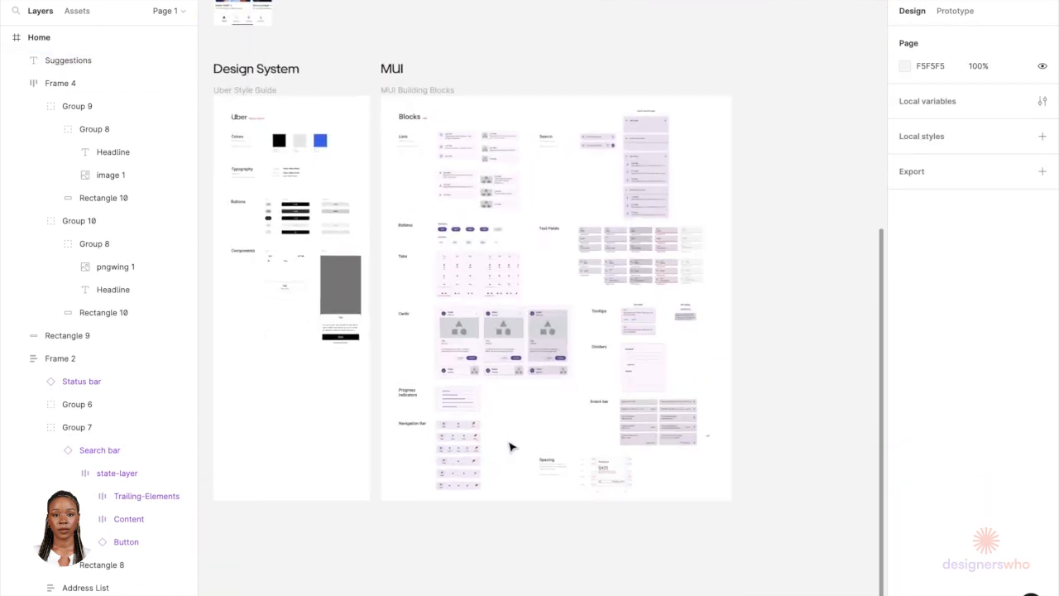
pyautogui.scroll(6, 508, 444)
pyautogui.scroll(3, 508, 444)
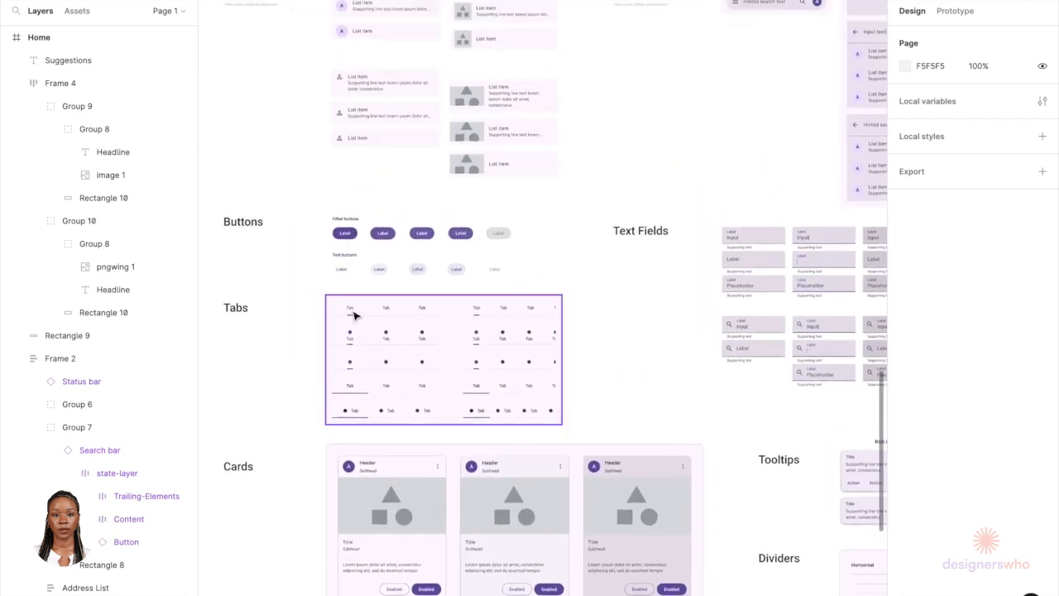
pyautogui.scroll(6, 347, 281)
pyautogui.click(347, 285)
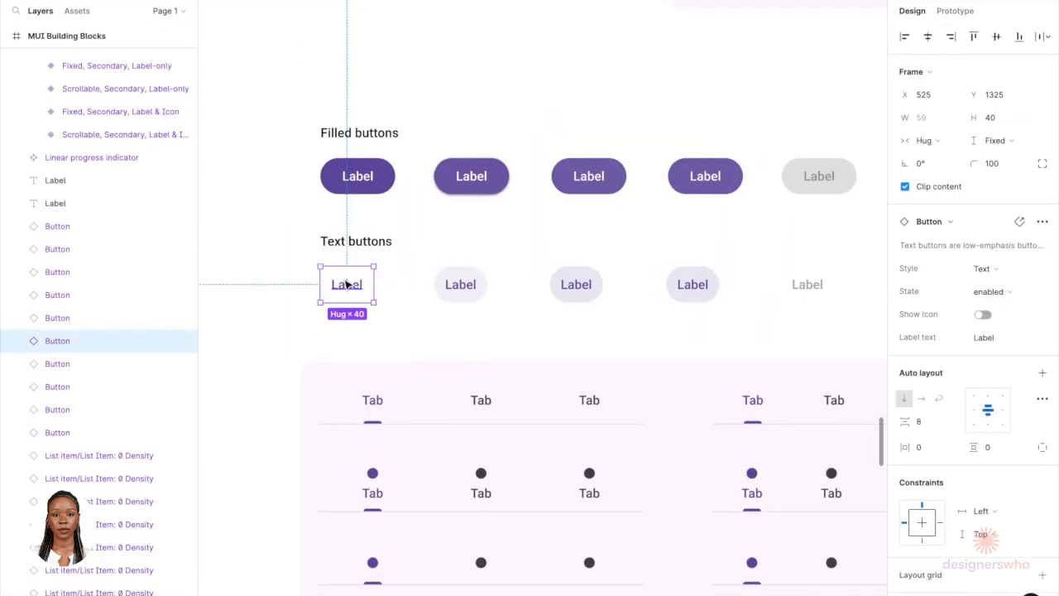
pyautogui.scroll(-5, 348, 221)
pyautogui.scroll(-6, 347, 186)
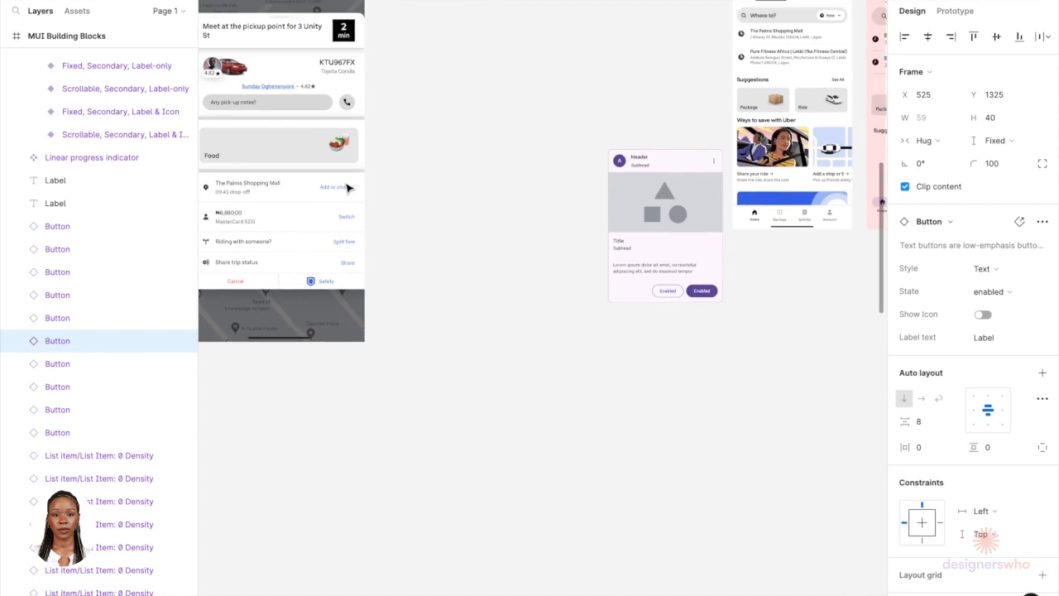
pyautogui.scroll(4, 497, 148)
pyautogui.scroll(5, 497, 147)
pyautogui.hscroll(3, 683, 246)
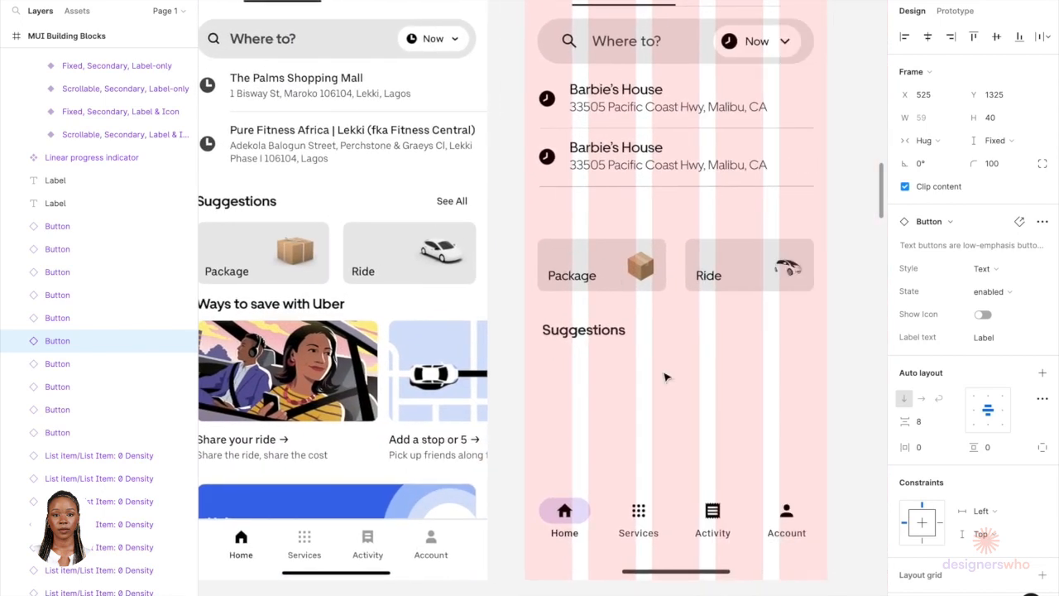
pyautogui.press('Escape')
pyautogui.hotkey('ctrl', 'v')
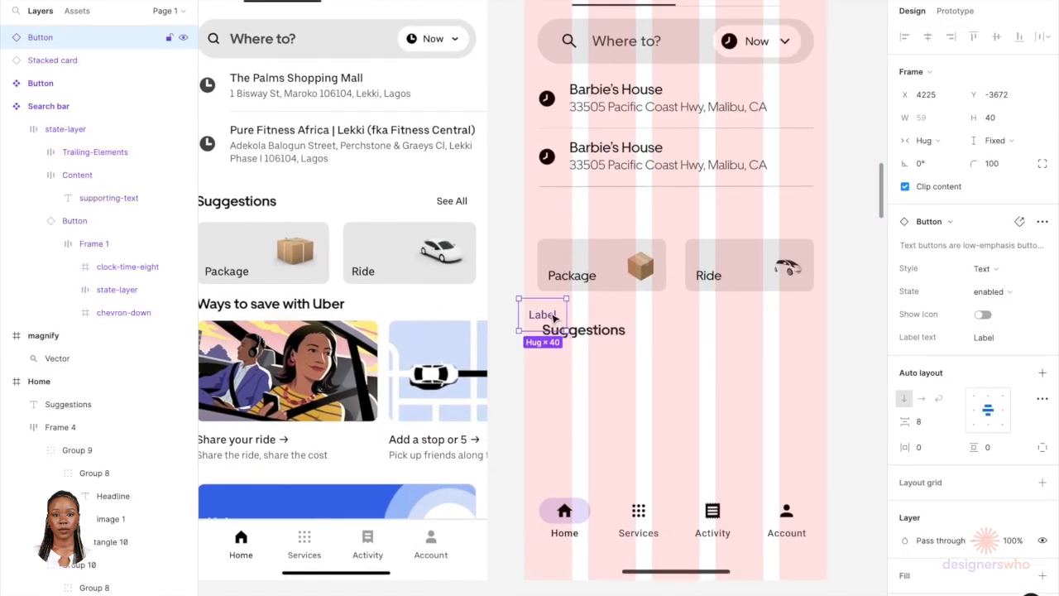
pyautogui.moveTo(571, 317); pyautogui.dragTo(791, 330)
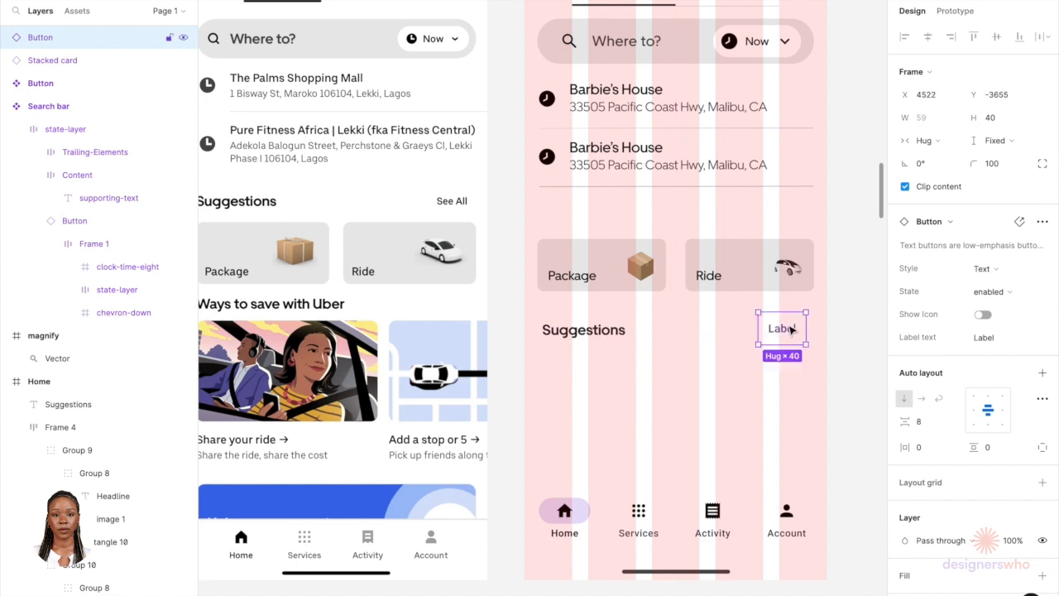
# Step: Set the button label's font to Uber Move, size 16, with 24 line height
pyautogui.doubleClick(782, 330)
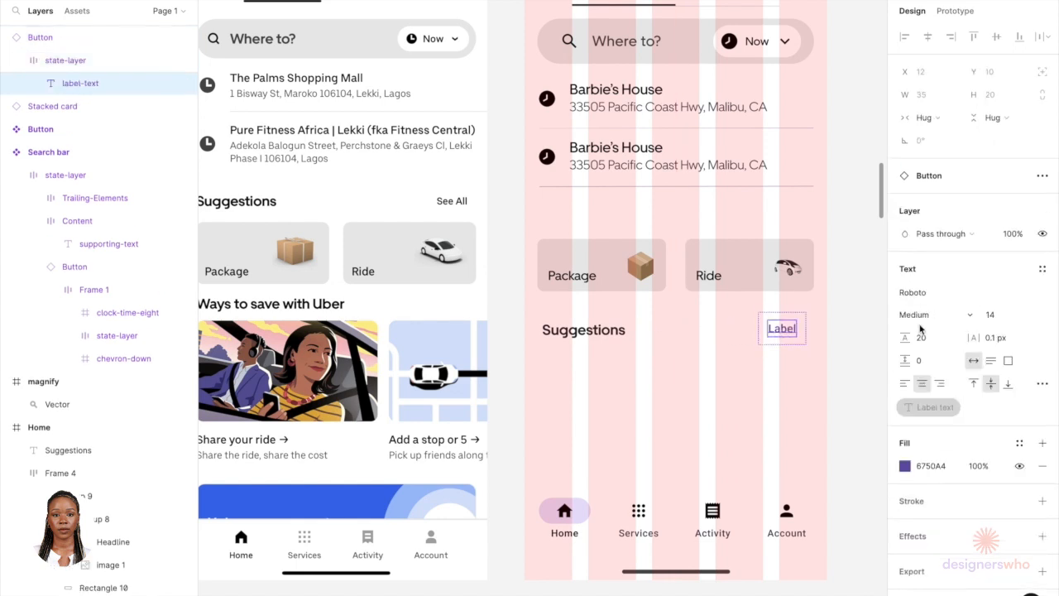
pyautogui.click(915, 296)
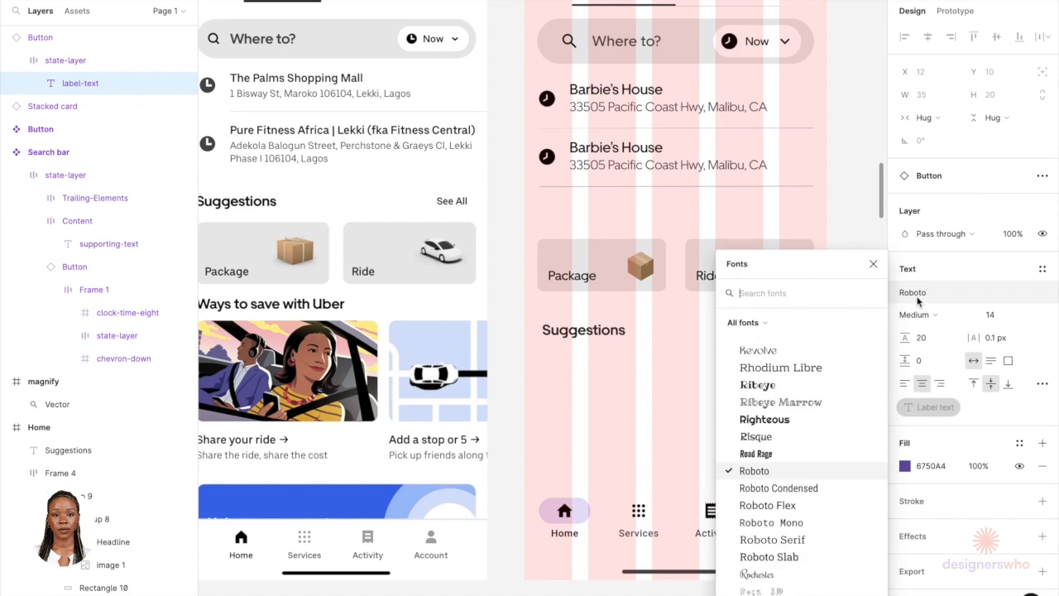
pyautogui.write('ube')
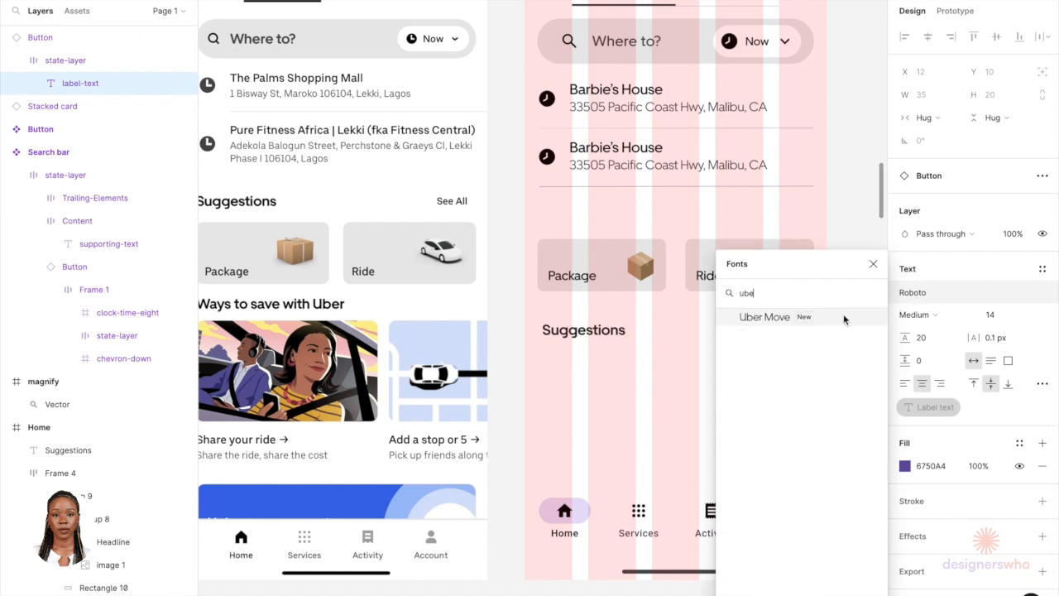
pyautogui.click(844, 319)
pyautogui.click(990, 321)
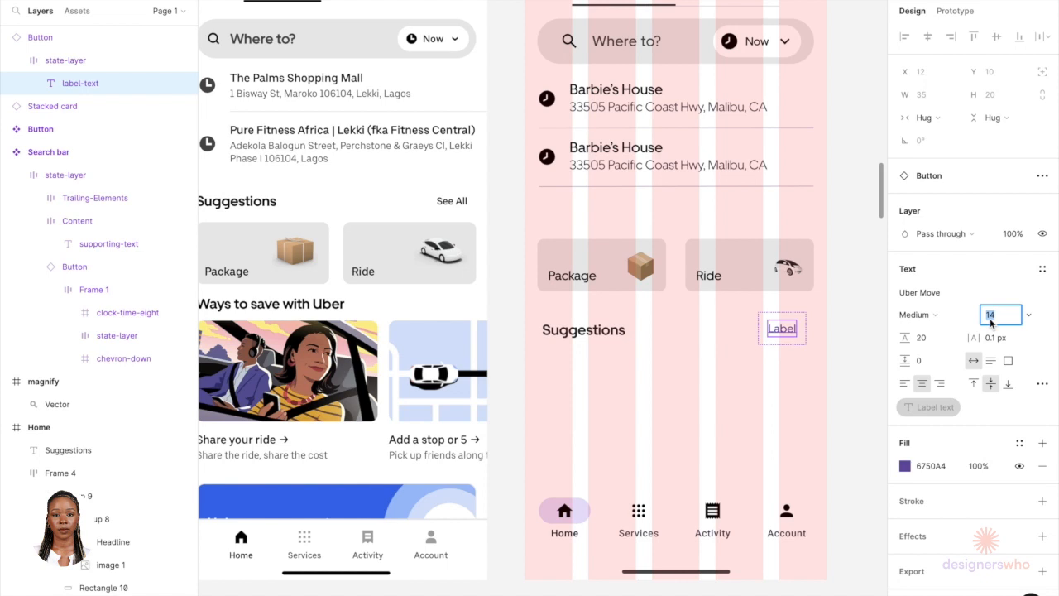
pyautogui.write('16')
pyautogui.click(940, 339)
pyautogui.write('24')
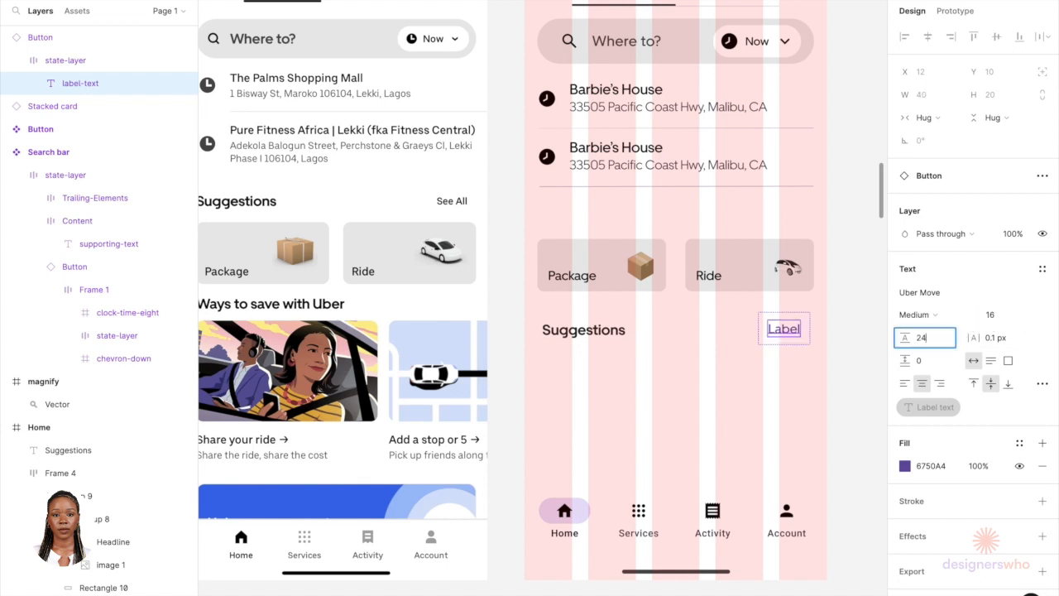
# Step: Color the button label black (000000) and change its text to See All
pyautogui.click(904, 468)
pyautogui.moveTo(812, 405); pyautogui.dragTo(766, 501)
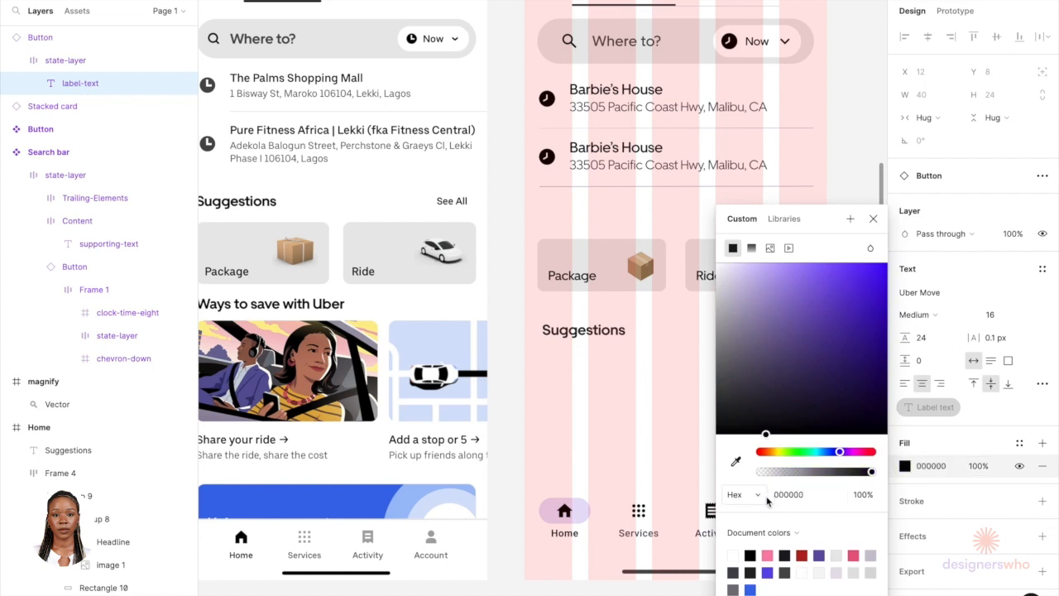
pyautogui.click(688, 432)
pyautogui.doubleClick(792, 329)
pyautogui.doubleClick(792, 329)
pyautogui.write('See All')
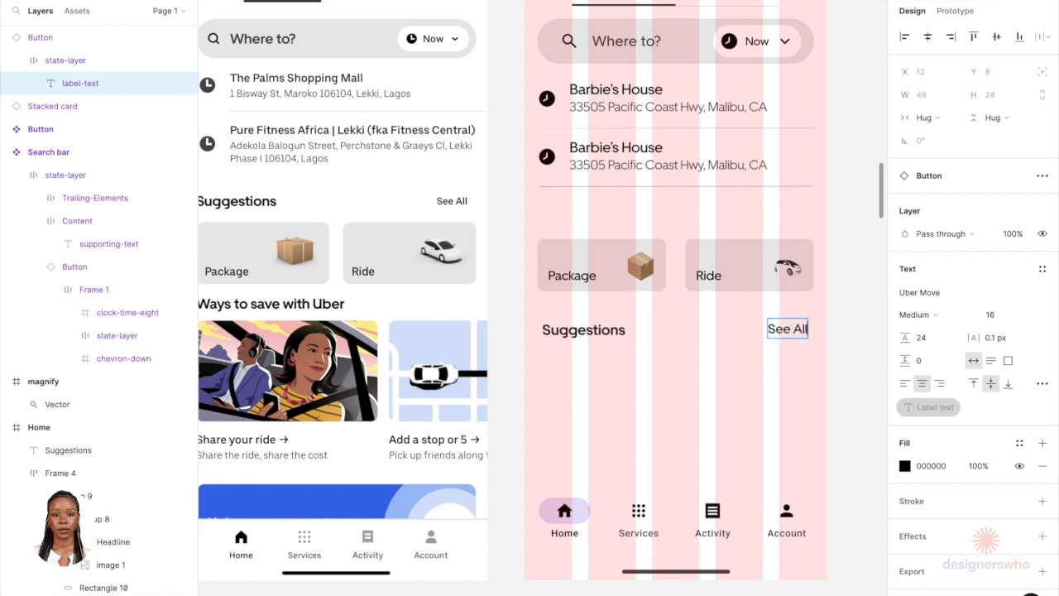
# Step: Set the See All label's font size to 14
pyautogui.doubleClick(781, 335)
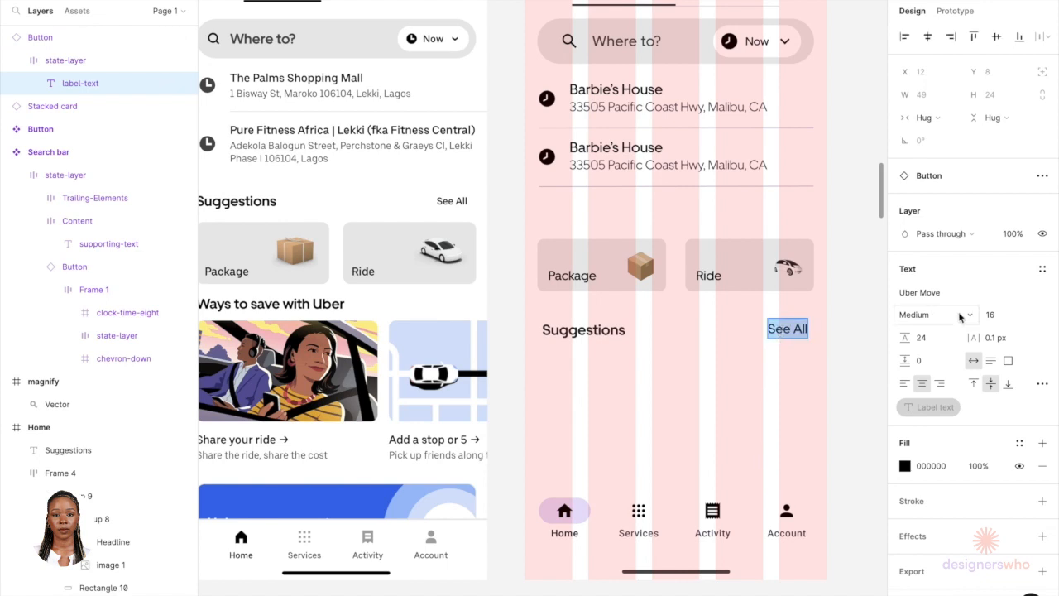
pyautogui.click(1005, 314)
pyautogui.write('13')
pyautogui.press('Return')
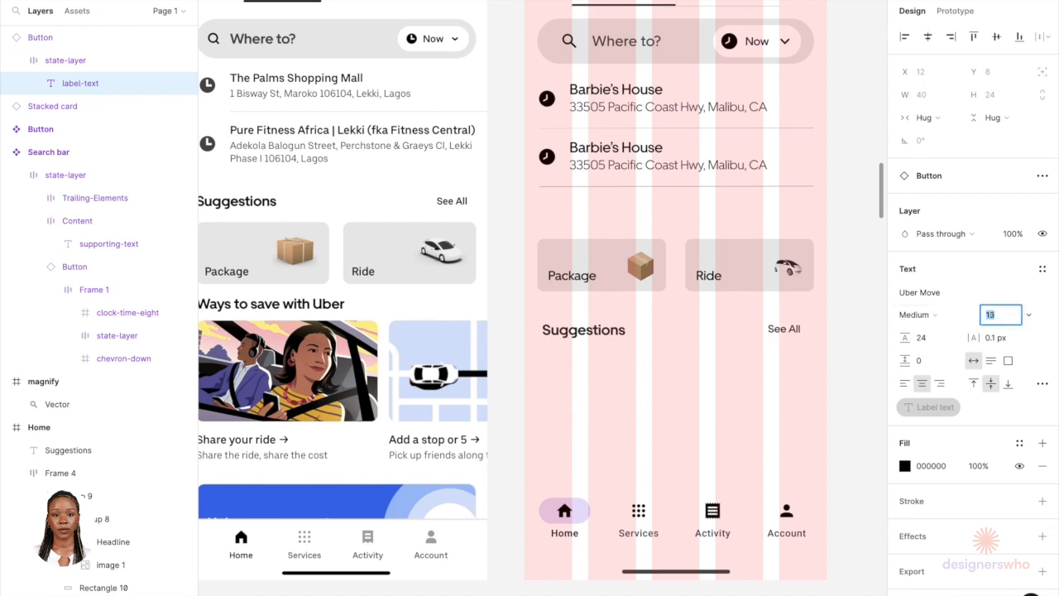
pyautogui.press('Up')
pyautogui.press('Escape')
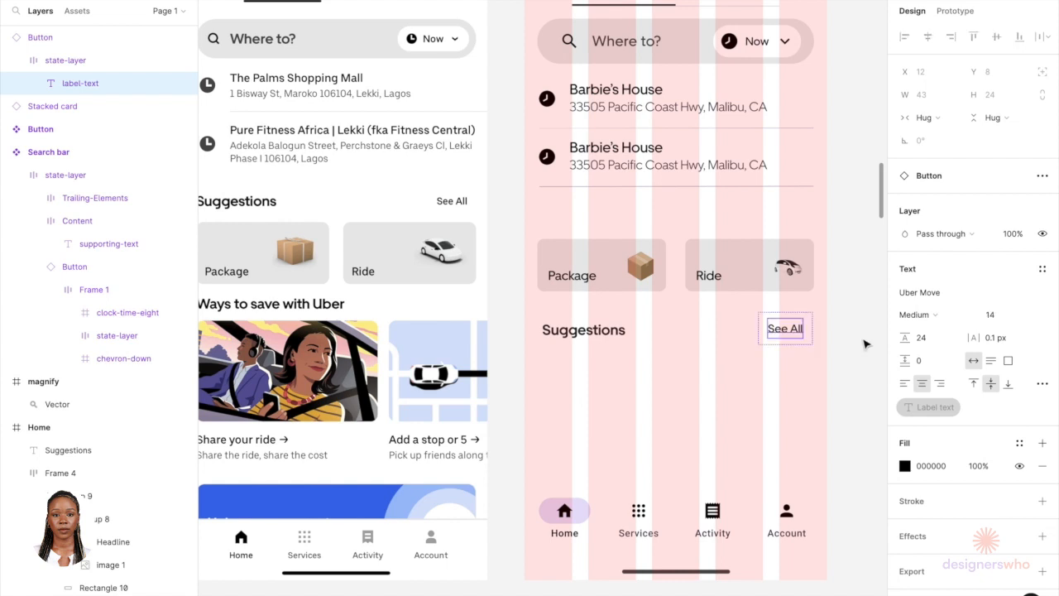
# Step: Select the Suggestions heading together with the See All button and align their vertical centres
pyautogui.click(616, 338)
pyautogui.click(759, 360)
pyautogui.click(784, 328)
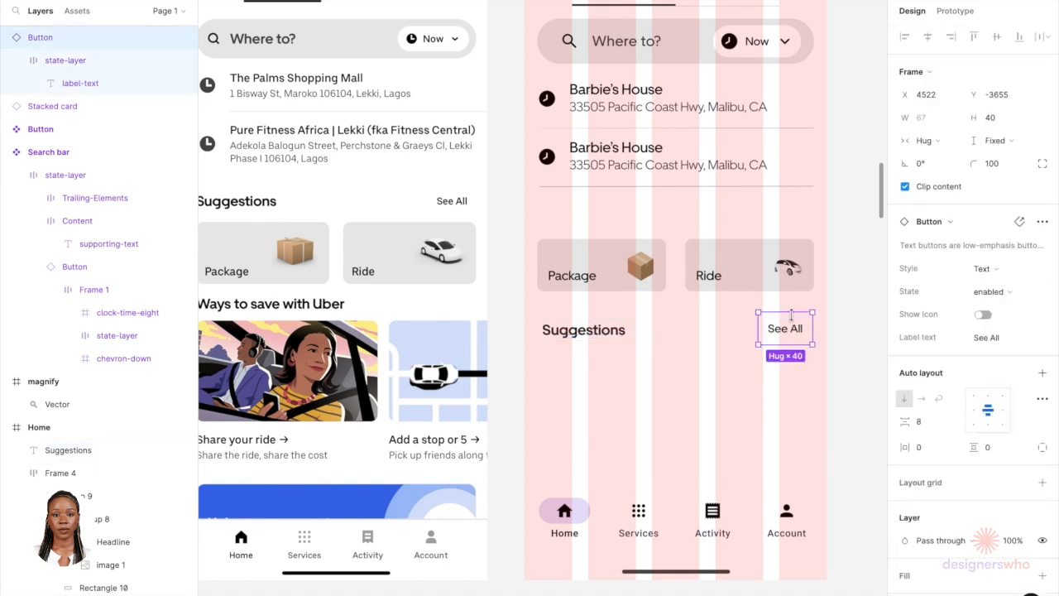
pyautogui.keyDown('shift'); pyautogui.click(598, 329); pyautogui.keyUp('shift')
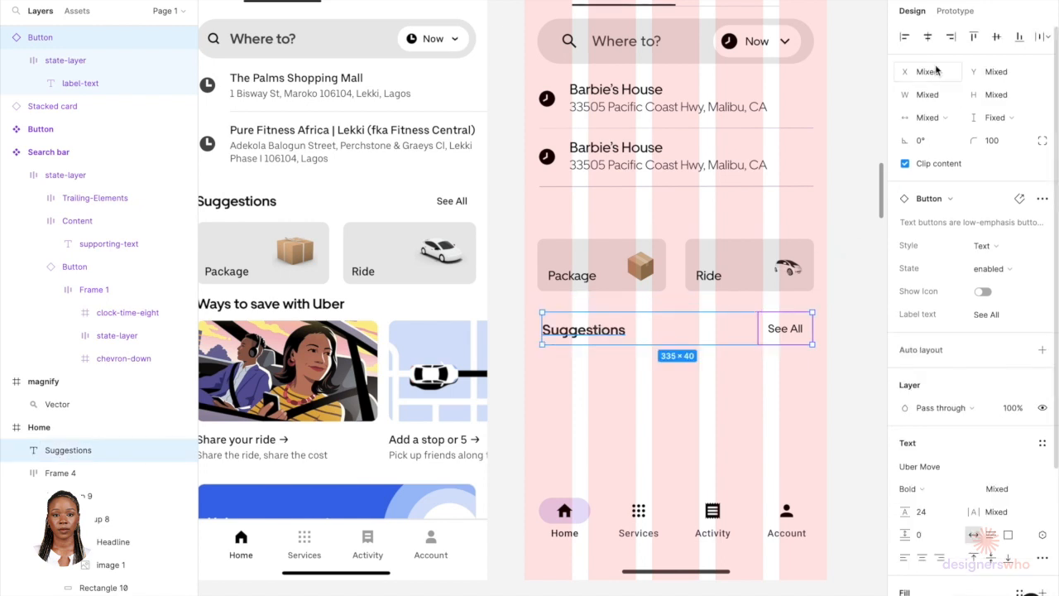
pyautogui.click(997, 36)
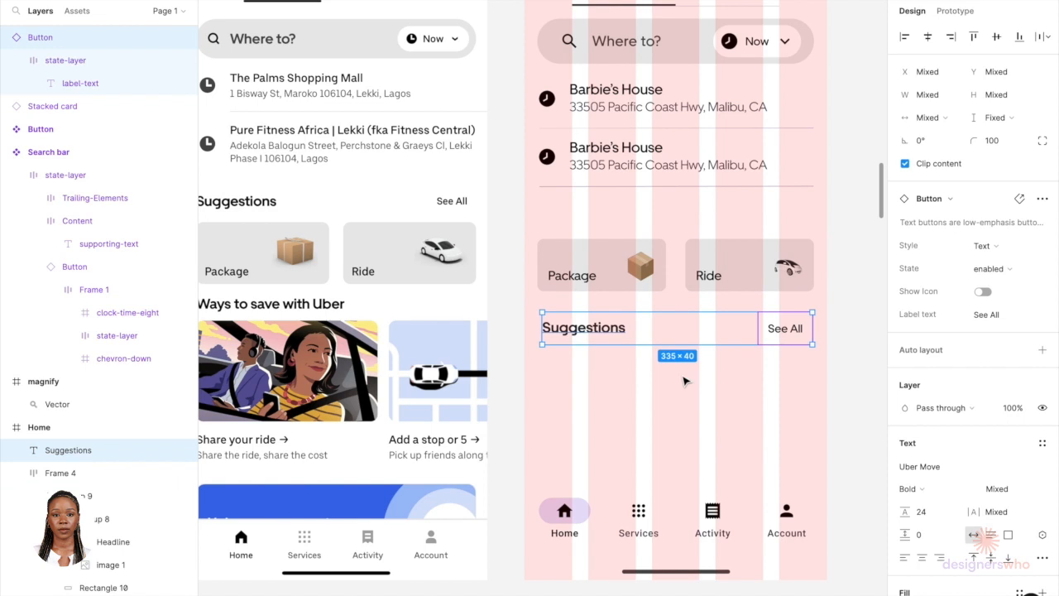
# Step: Nudge the Suggestions heading and See All button left to a 16 px margin from the screen edge
pyautogui.press('alt')
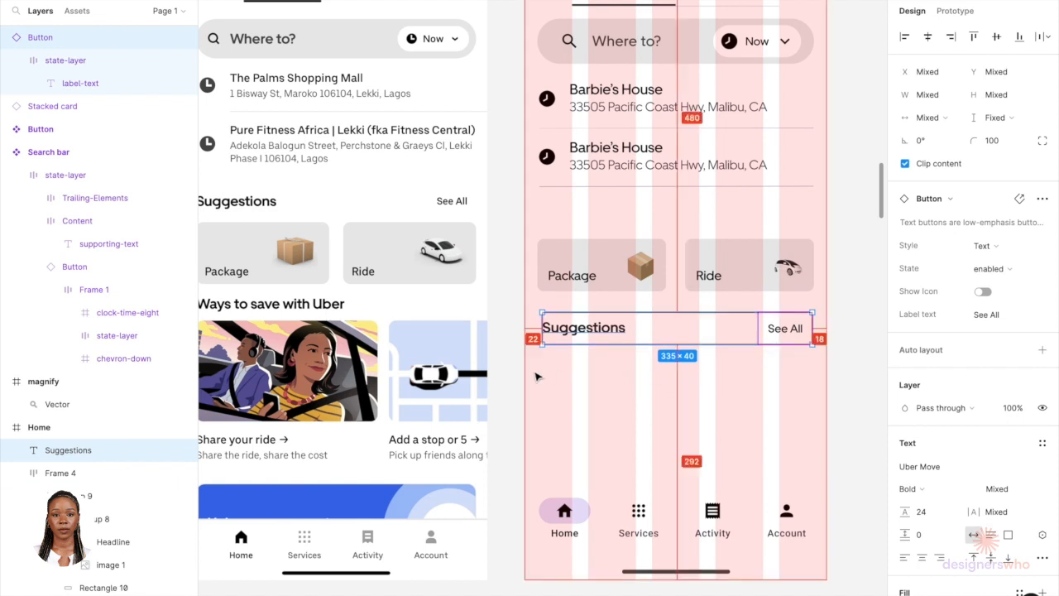
pyautogui.press('Left')
pyautogui.press('Left')
pyautogui.press('Left')
pyautogui.press('Left')
pyautogui.press('Left')
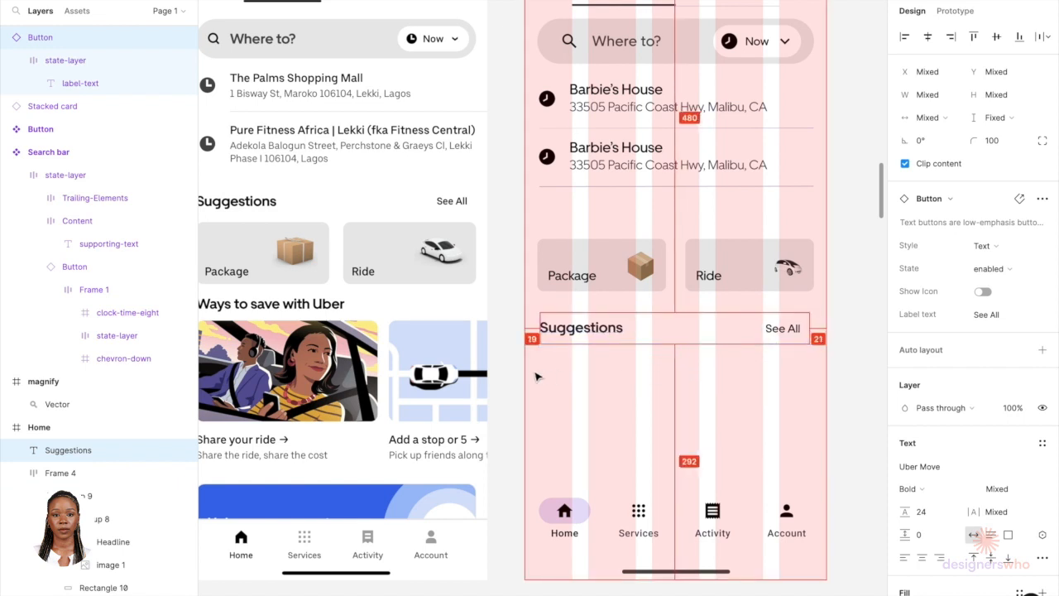
pyautogui.press('Left')
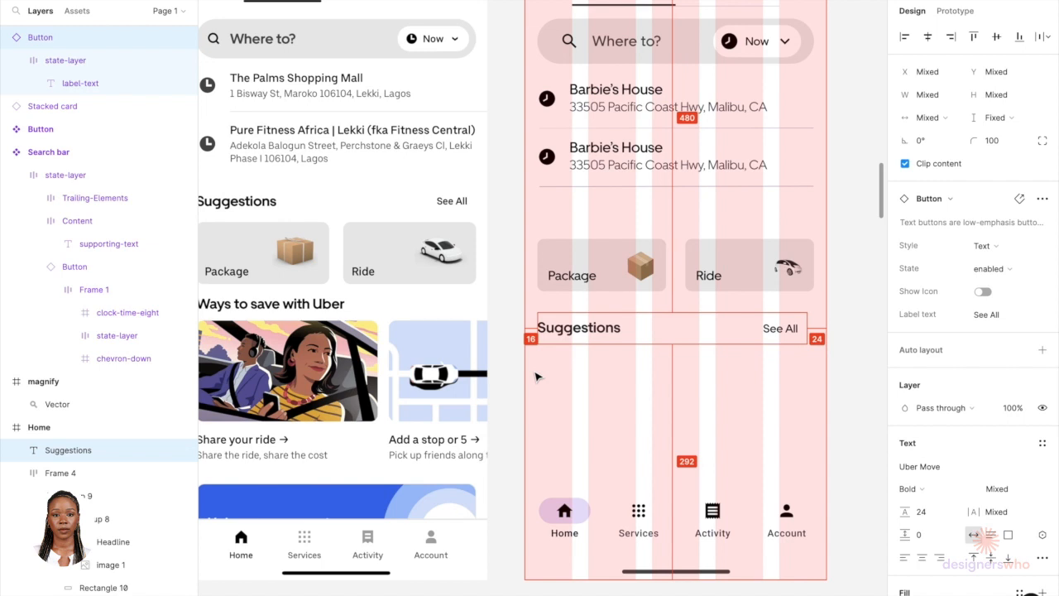
pyautogui.press('Escape')
# Step: Nudge the See All button right so it lines up with the right margin of the layout grid
pyautogui.click(792, 332)
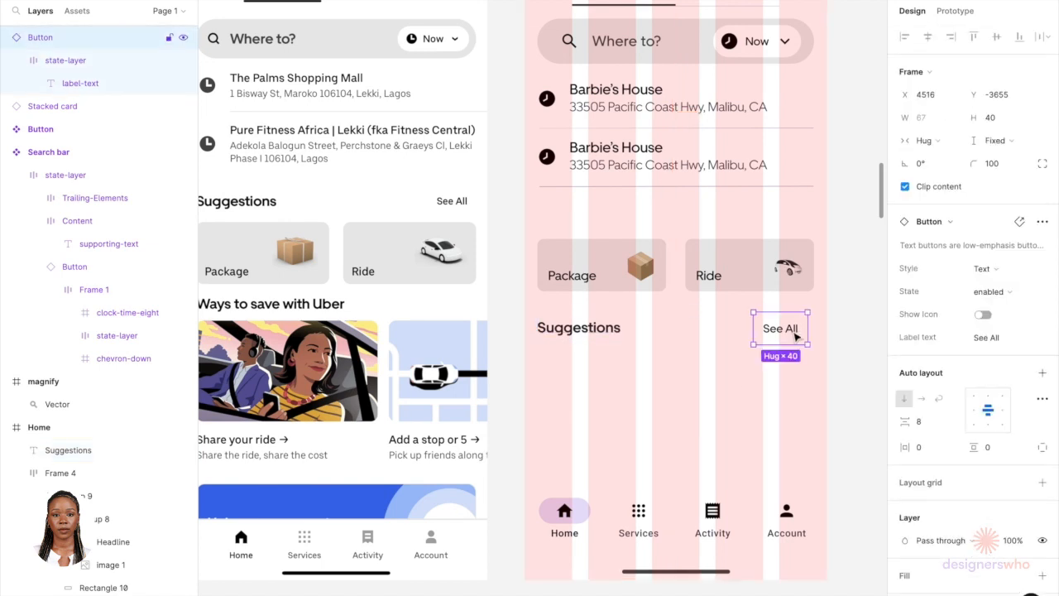
pyautogui.press('alt')
pyautogui.press('Right')
pyautogui.press('Right')
pyautogui.press('Right')
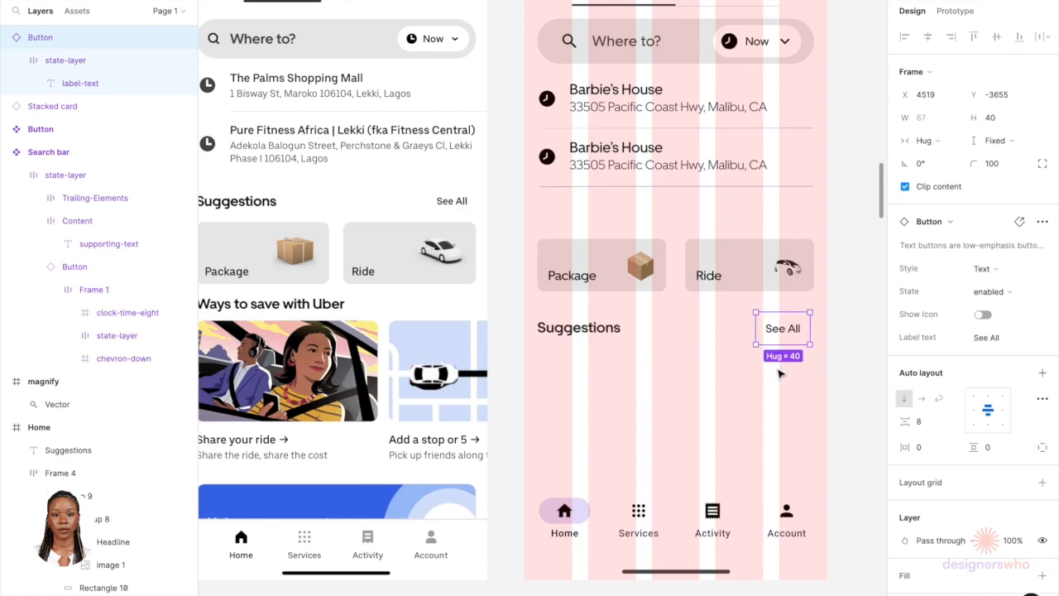
pyautogui.scroll(-2, 773, 382)
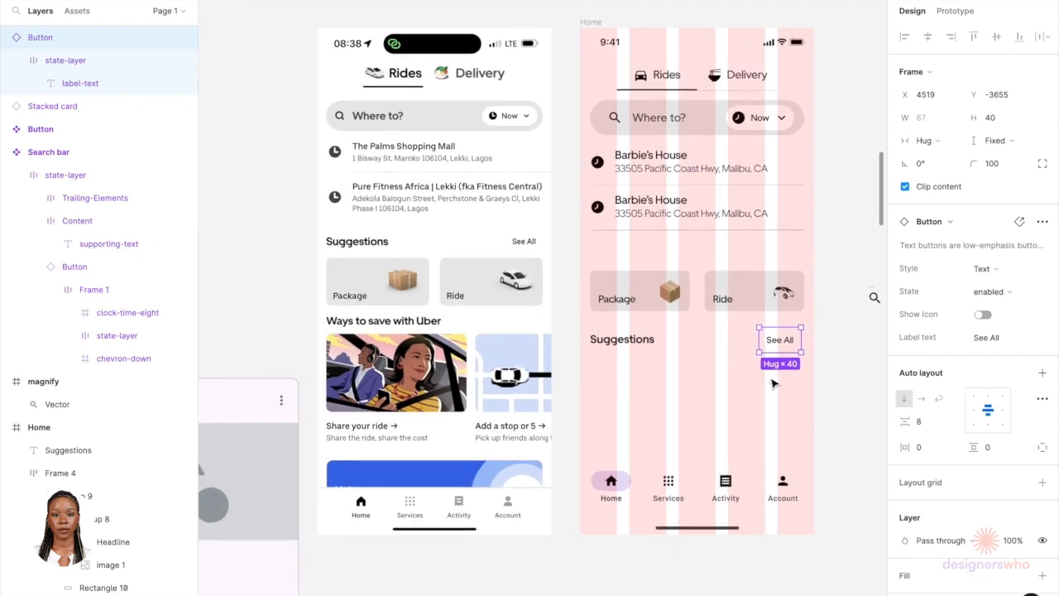
pyautogui.scroll(3, 819, 359)
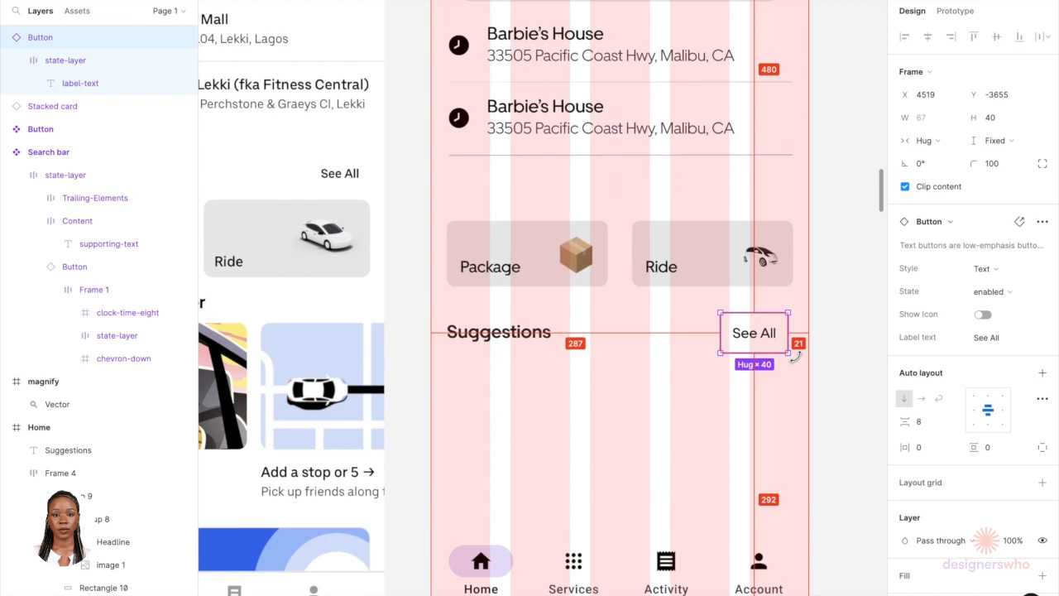
pyautogui.press('Right')
pyautogui.press('Right')
pyautogui.press('Right')
pyautogui.press('Right')
pyautogui.press('Right')
pyautogui.press('Right')
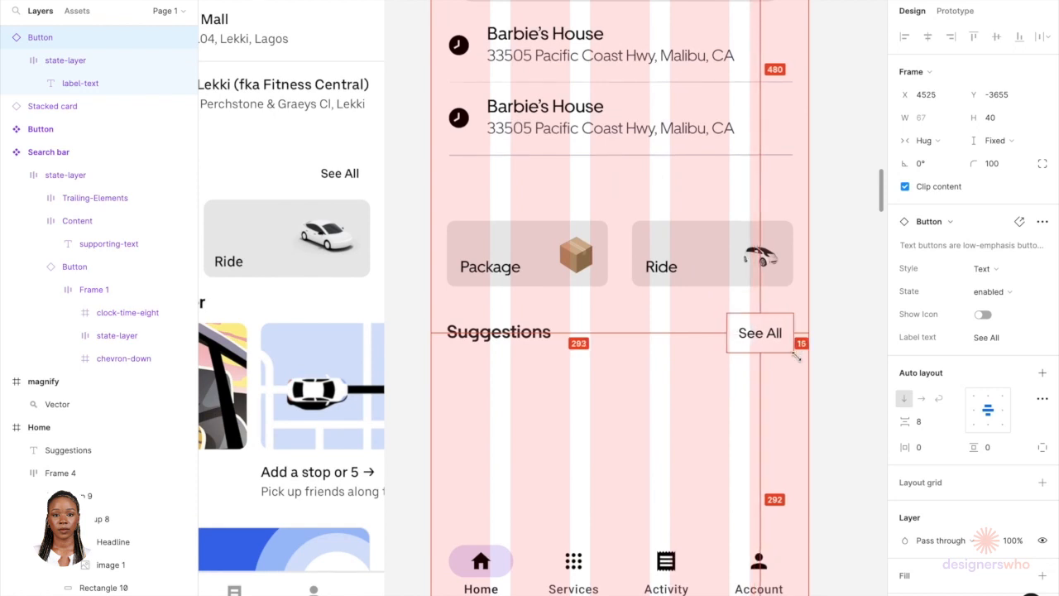
# Step: Group the Suggestions heading with See All, then wrap that group and the service cards in a vertical auto layout frame
pyautogui.keyDown('shift'); pyautogui.click(544, 343); pyautogui.keyUp('shift')
pyautogui.hotkey('ctrl', 'g')
pyautogui.scroll(-3, 544, 345)
pyautogui.moveTo(548, 293); pyautogui.dragTo(549, 354)
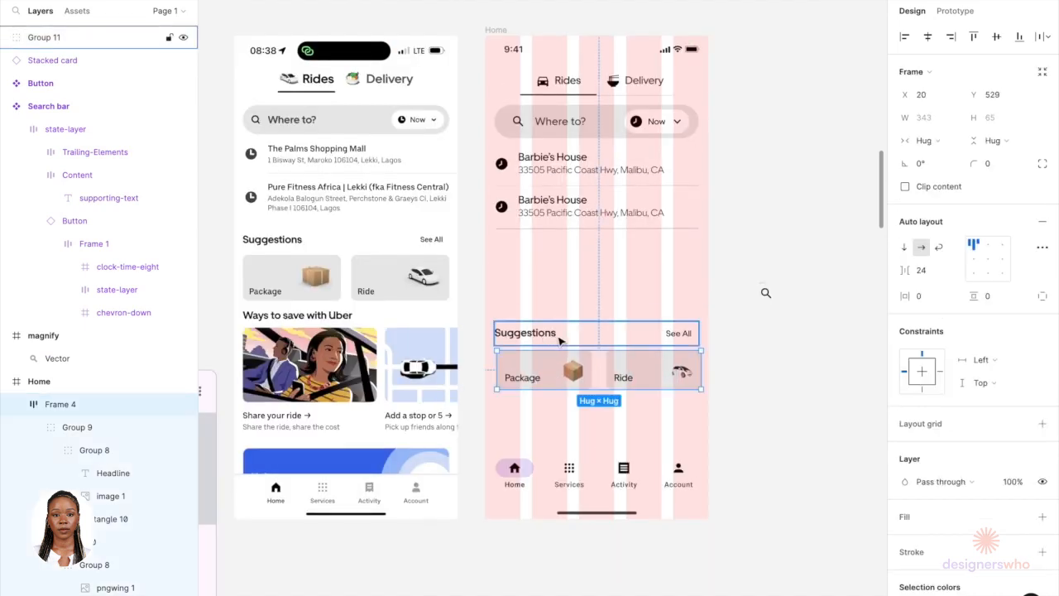
pyautogui.keyDown('shift'); pyautogui.click(559, 340); pyautogui.keyUp('shift')
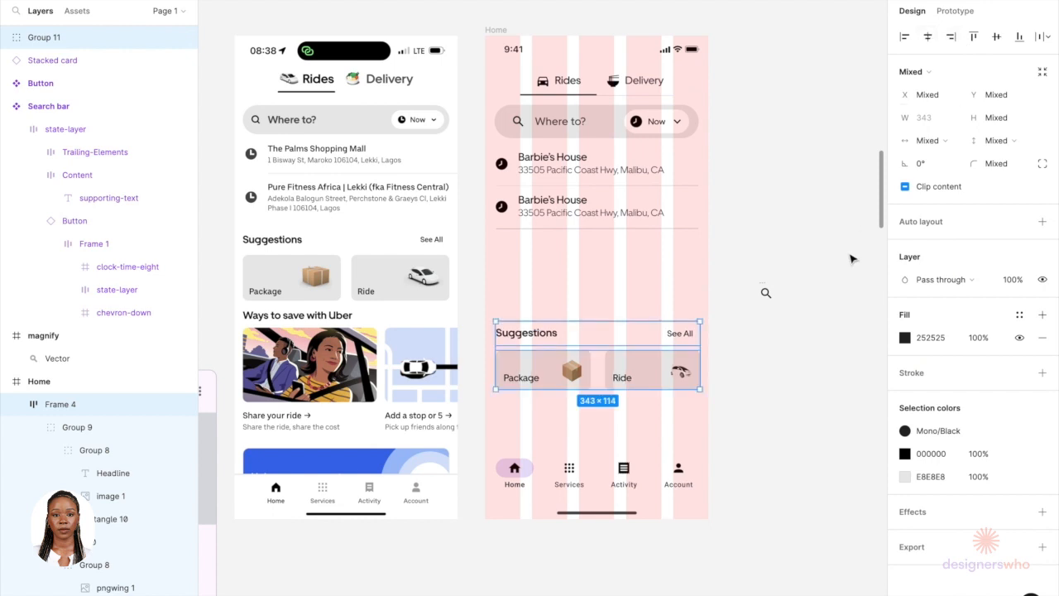
pyautogui.click(1041, 221)
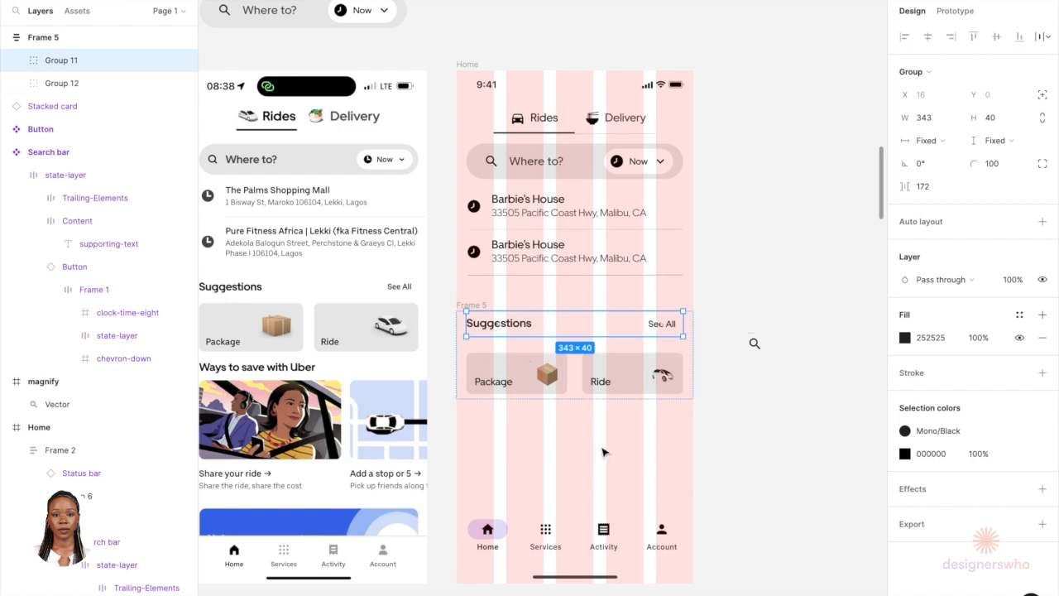
# Step: Set the new frame's auto layout gap between the heading and cards to 0
pyautogui.click(602, 450)
pyautogui.click(479, 309)
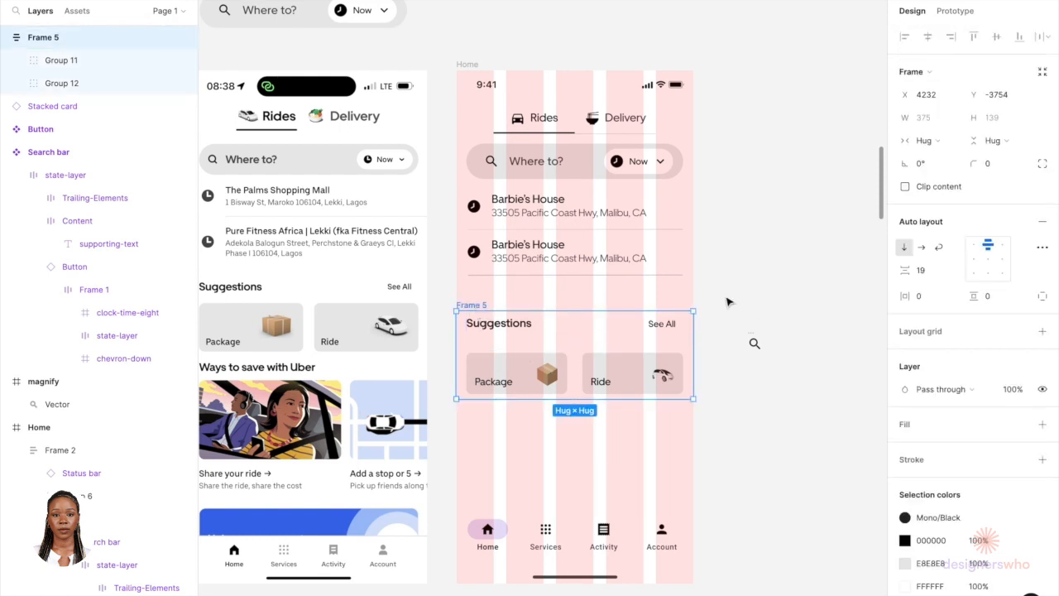
pyautogui.click(924, 277)
pyautogui.press('Return')
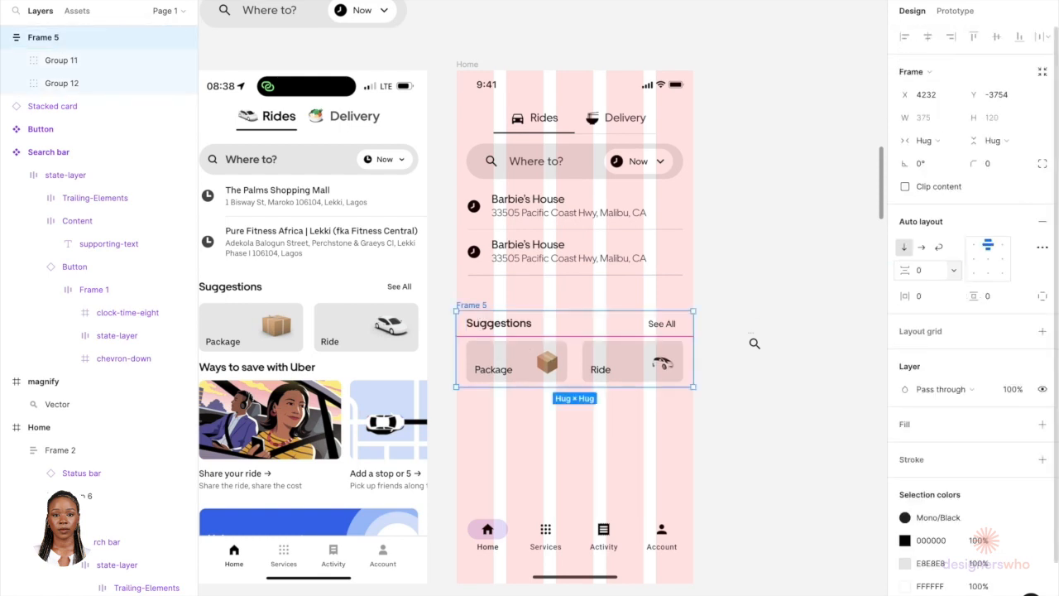
# Step: Move the Suggestions frame inside the Home screen frame and position it below the address list, aligned to the left edge
pyautogui.click(785, 402)
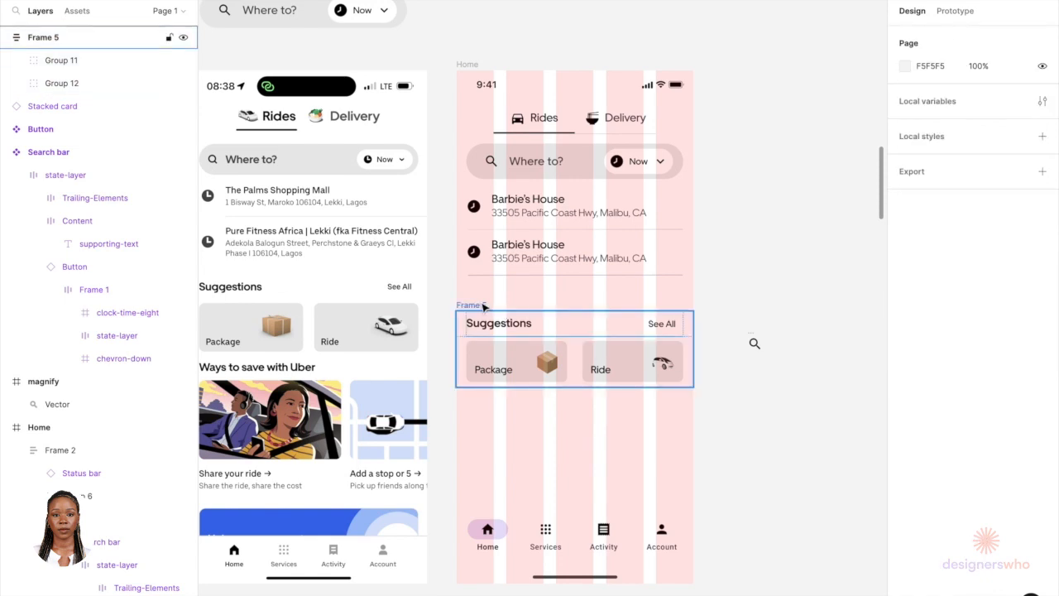
pyautogui.click(484, 306)
pyautogui.press('Delete')
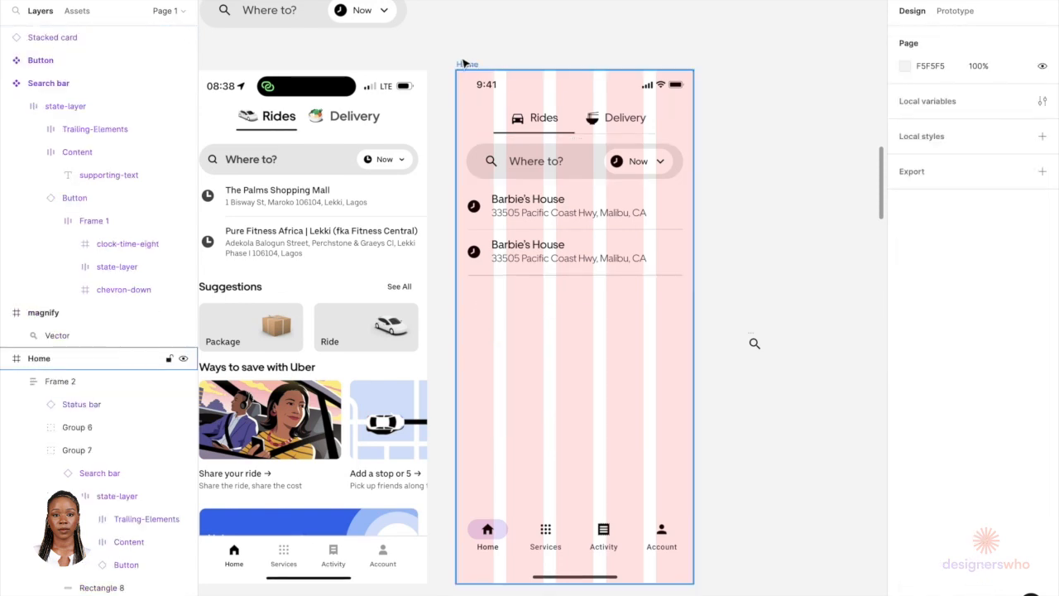
pyautogui.click(462, 61)
pyautogui.click(502, 58)
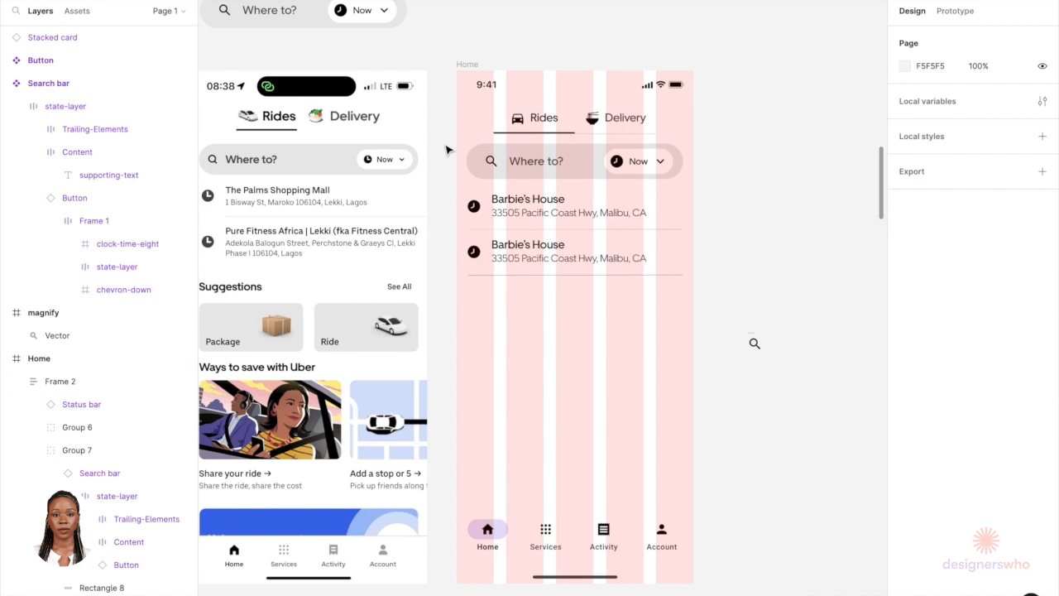
pyautogui.hotkey('ctrl', 'v')
pyautogui.moveTo(814, 388); pyautogui.dragTo(528, 340)
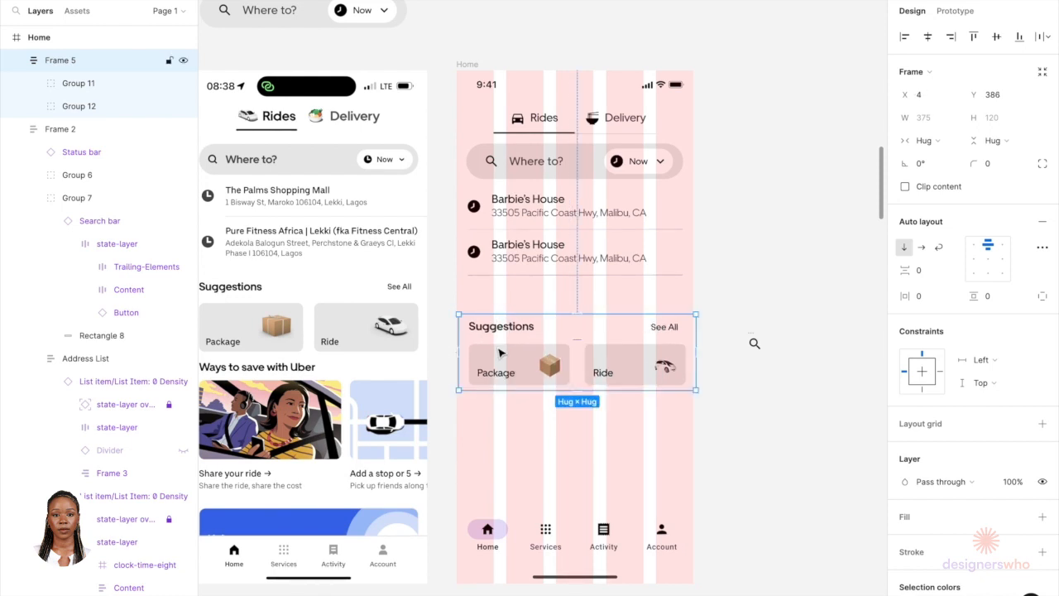
pyautogui.press('Left')
pyautogui.press('Left')
pyautogui.press('Left')
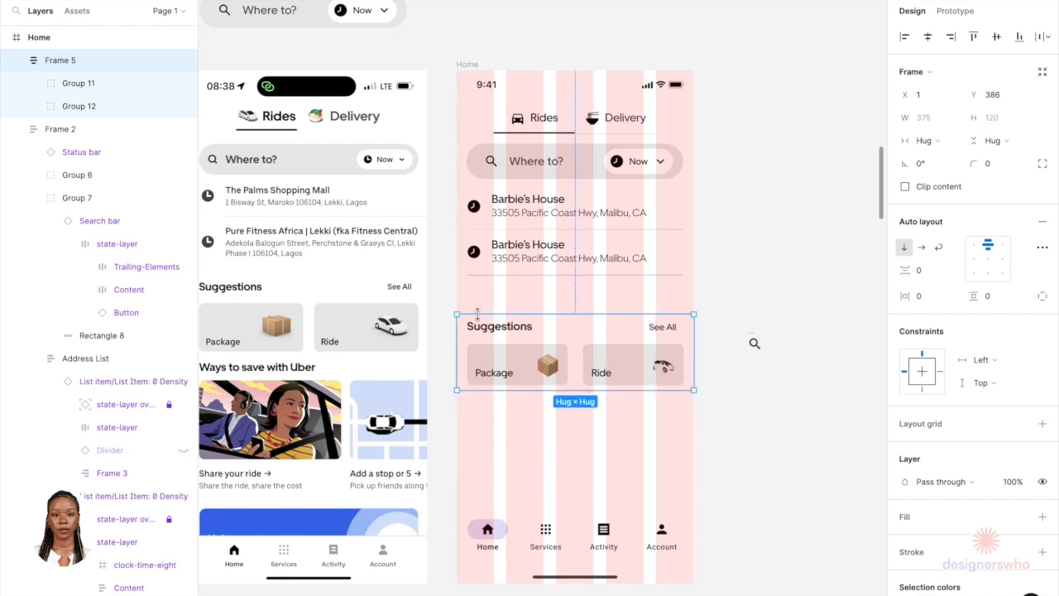
# Step: Rename the Suggestions frame to Home Card
pyautogui.doubleClick(66, 65)
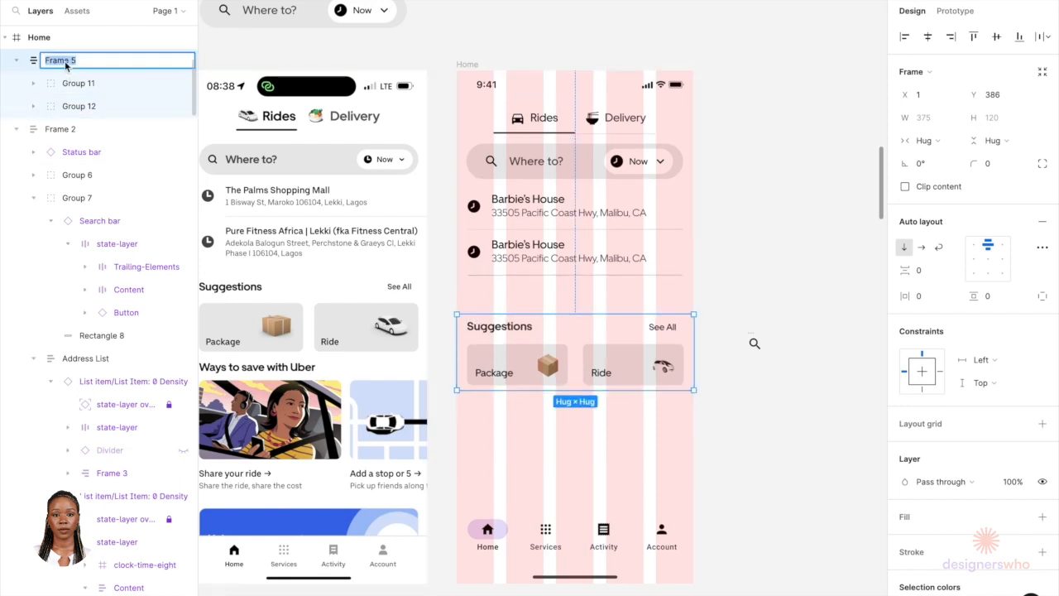
pyautogui.write('Home Card')
pyautogui.press('Return')
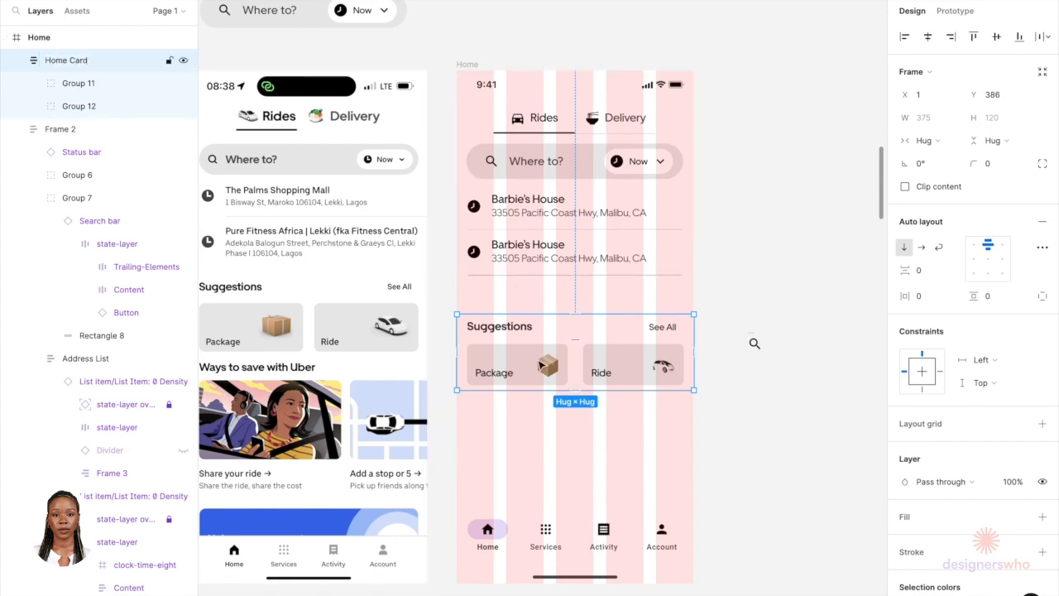
# Step: Move the Home Card up so it sits just below the address list
pyautogui.moveTo(545, 365); pyautogui.dragTo(568, 277)
pyautogui.press('Up')
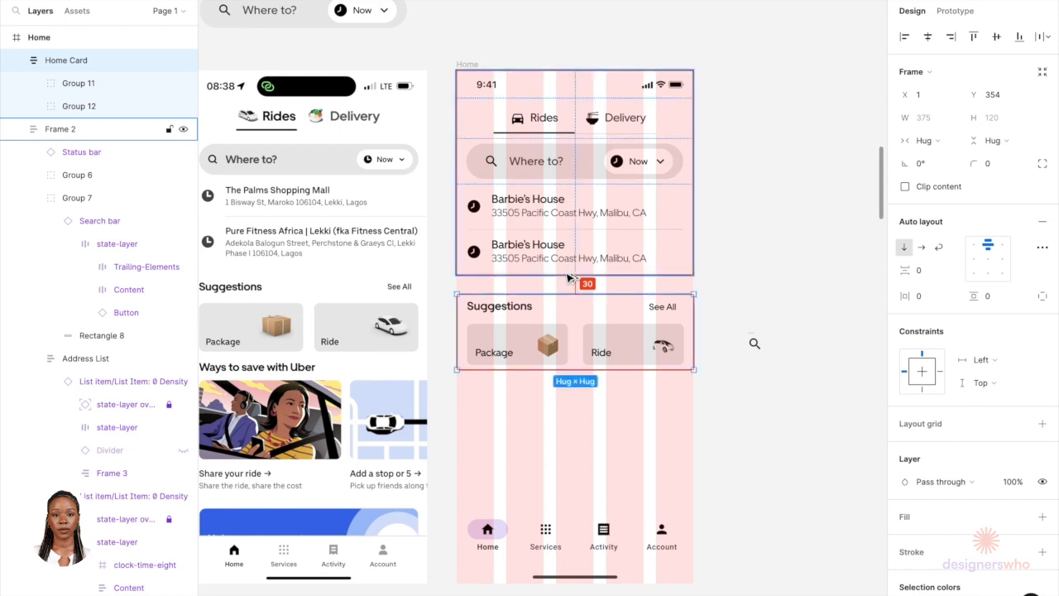
pyautogui.press('Up')
pyautogui.press('Up')
pyautogui.press('Up')
pyautogui.press('Up')
pyautogui.press('Up')
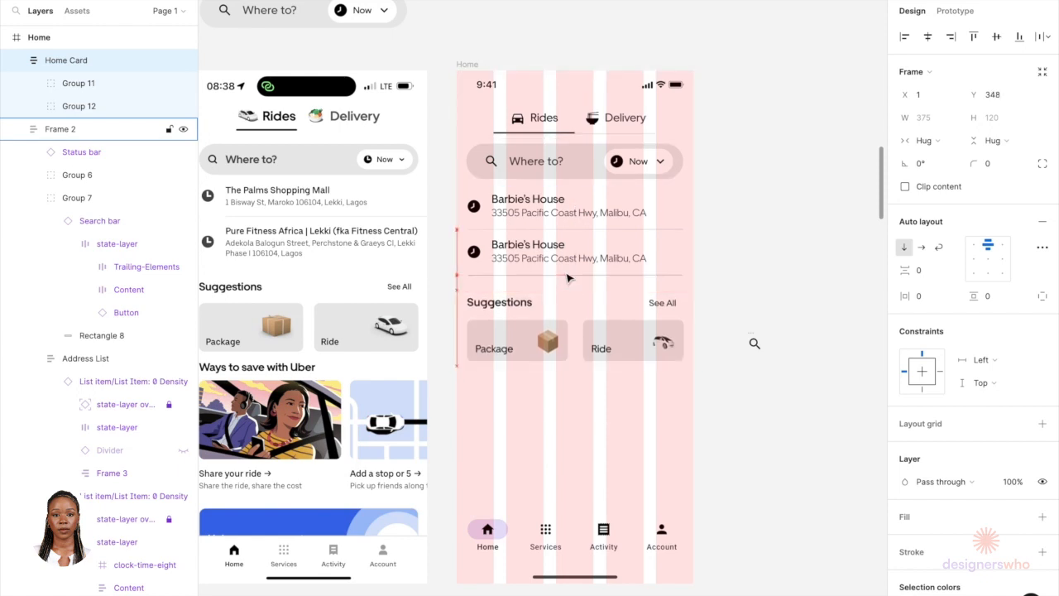
# Step: Duplicate the Suggestions heading row and move the copy below the service cards
pyautogui.click(706, 281)
pyautogui.scroll(-4, 628, 407)
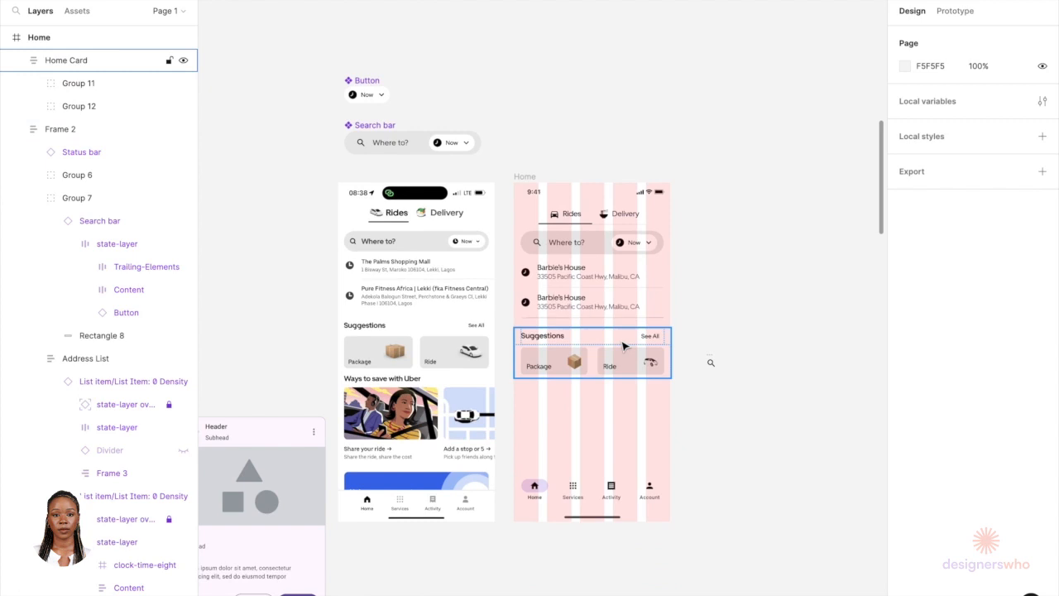
pyautogui.scroll(-2, 559, 461)
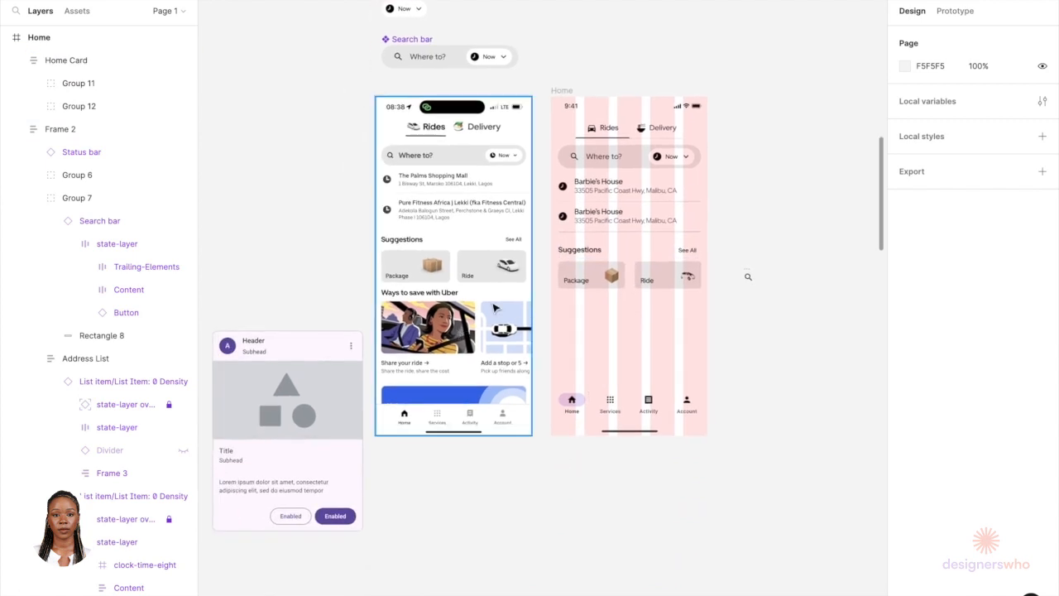
pyautogui.scroll(3, 589, 272)
pyautogui.scroll(-1, 579, 240)
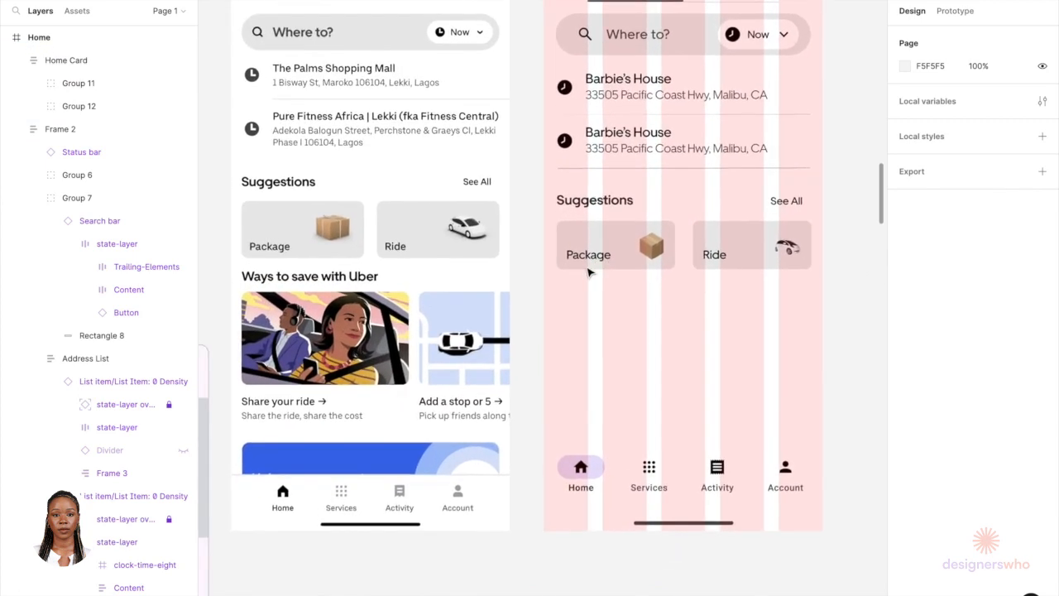
pyautogui.doubleClick(575, 210)
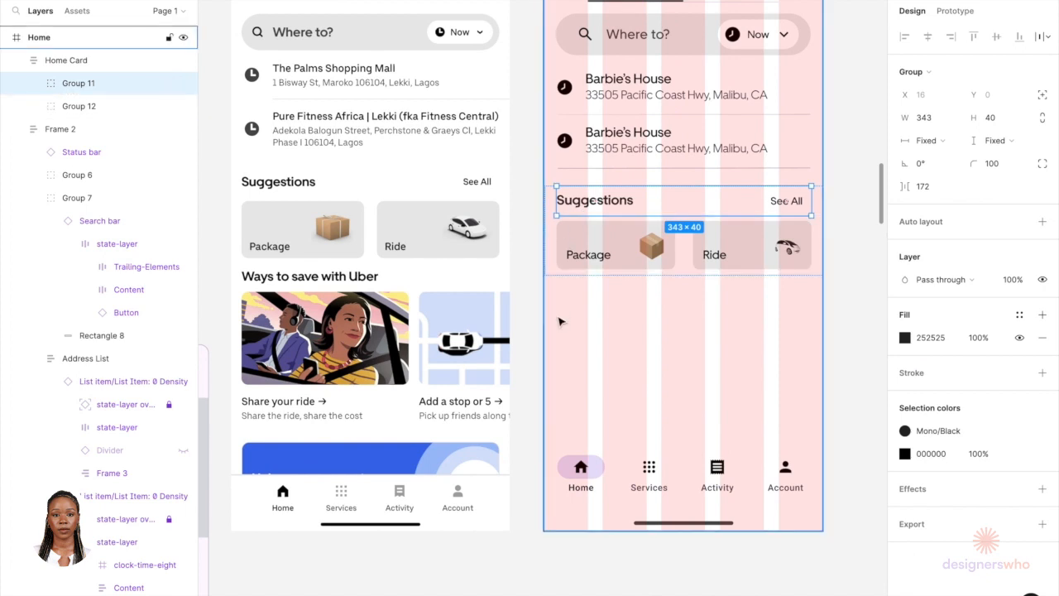
pyautogui.hotkey('ctrl', 'd')
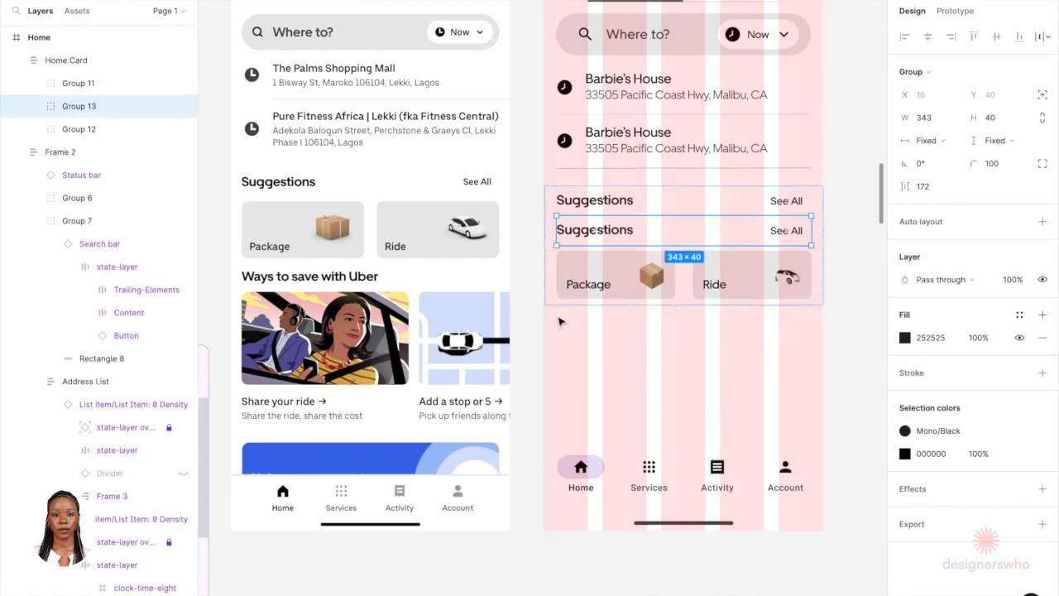
pyautogui.press('Down')
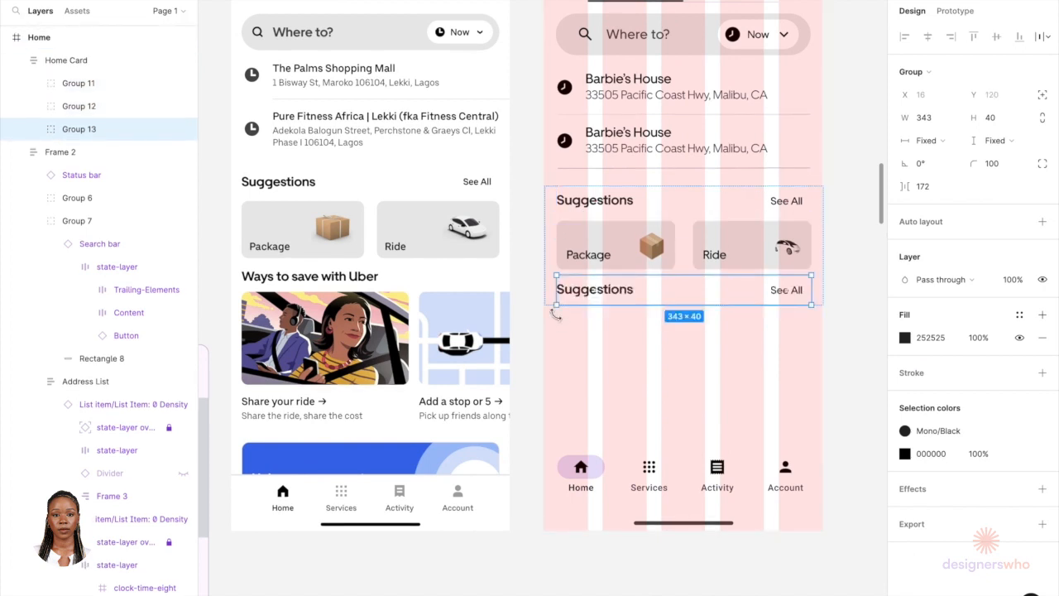
# Step: Change the copied heading's text to Ways to save with Uber
pyautogui.doubleClick(597, 299)
pyautogui.doubleClick(593, 288)
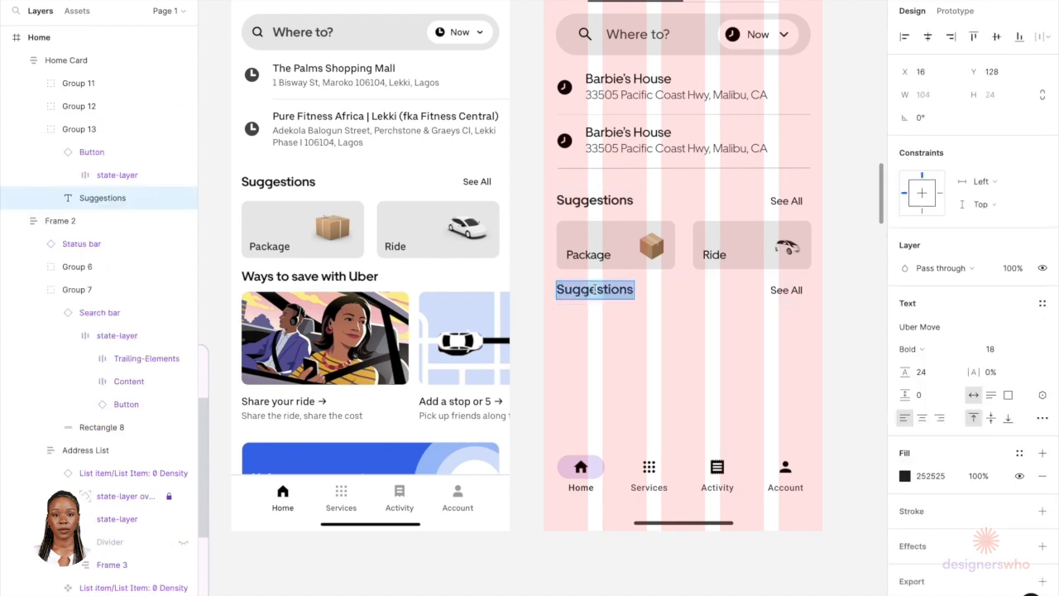
pyautogui.write('Ways')
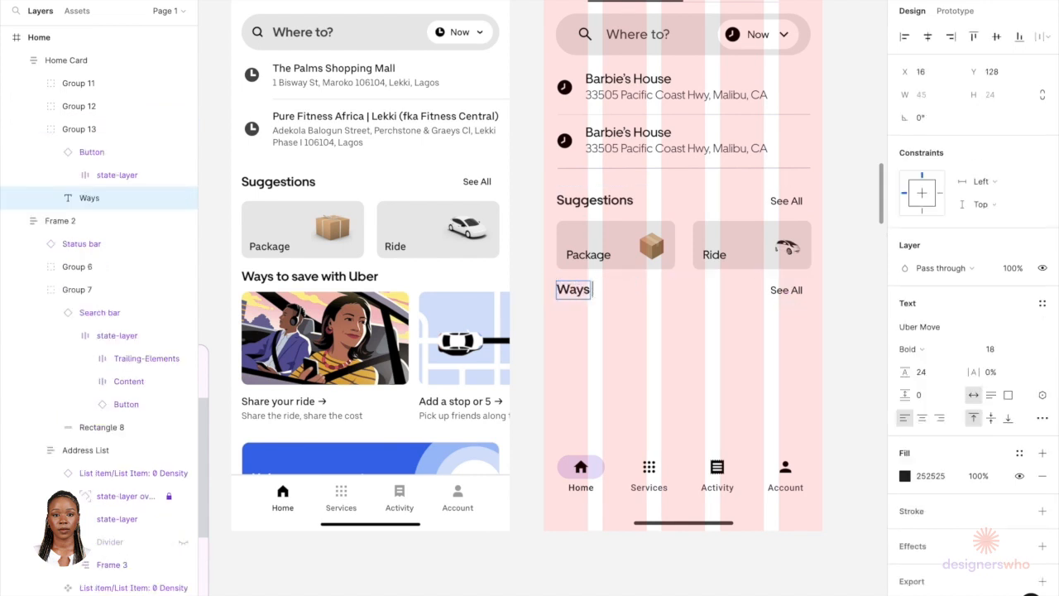
pyautogui.write(' to save with ')
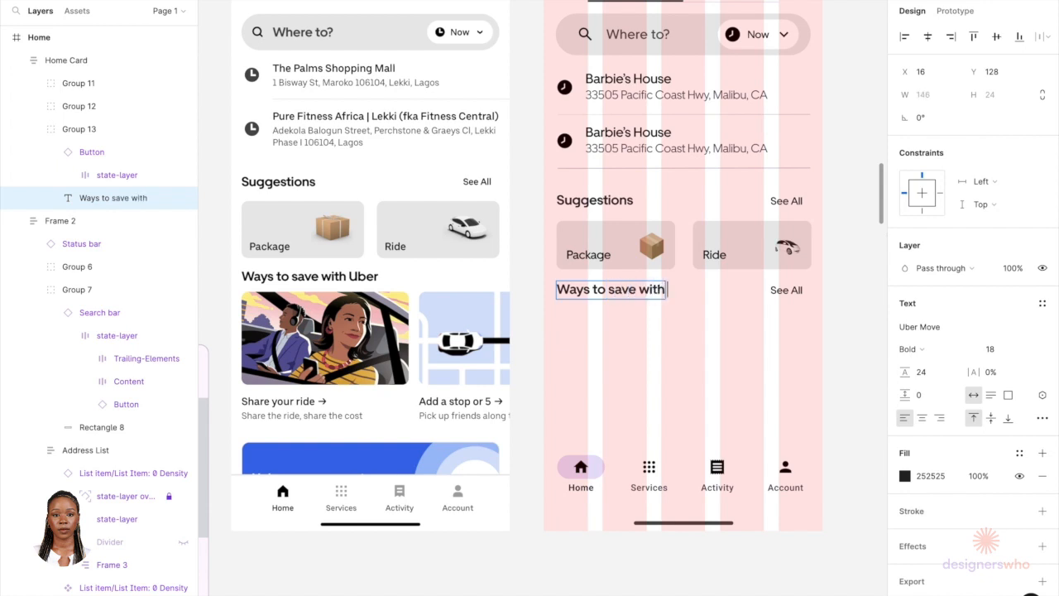
pyautogui.write('Uber')
pyautogui.press('Escape')
pyautogui.press('Escape')
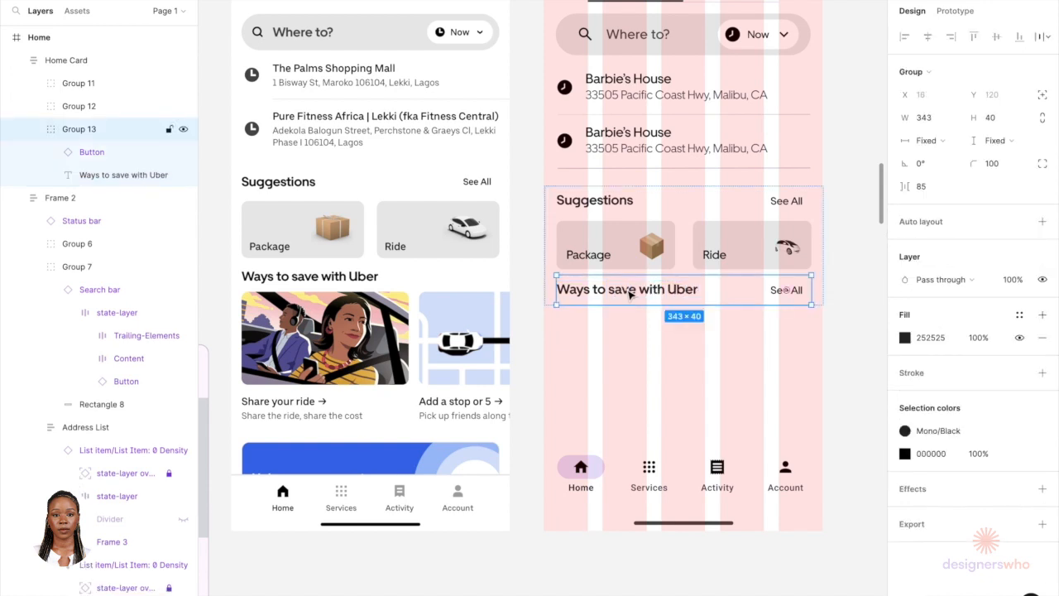
# Step: Remove the See All button from the Ways to save with Uber heading row and place the heading just below the service cards
pyautogui.moveTo(629, 295); pyautogui.dragTo(632, 351)
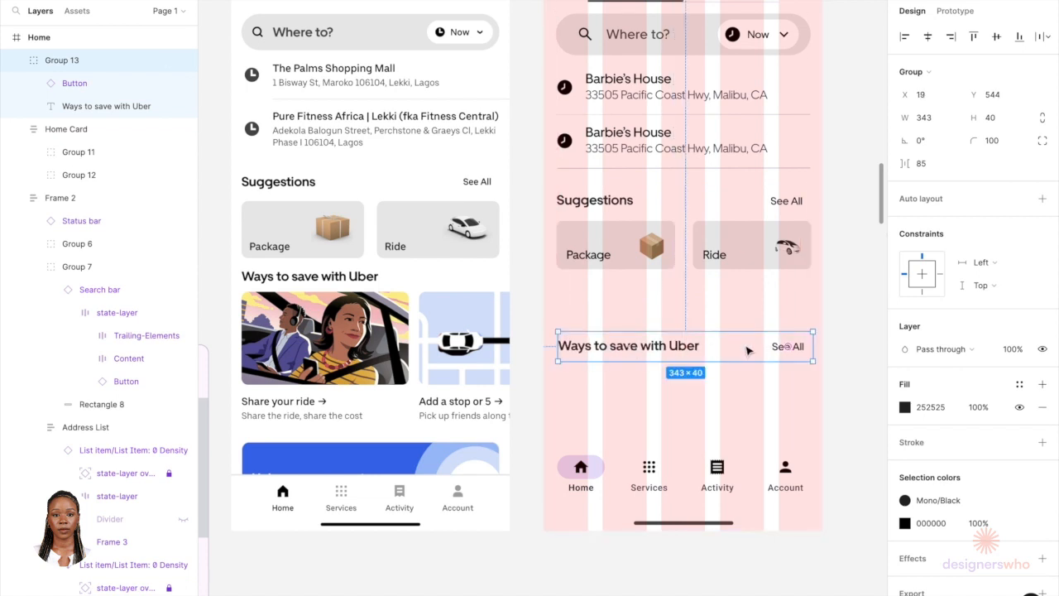
pyautogui.click(809, 351)
pyautogui.press('Delete')
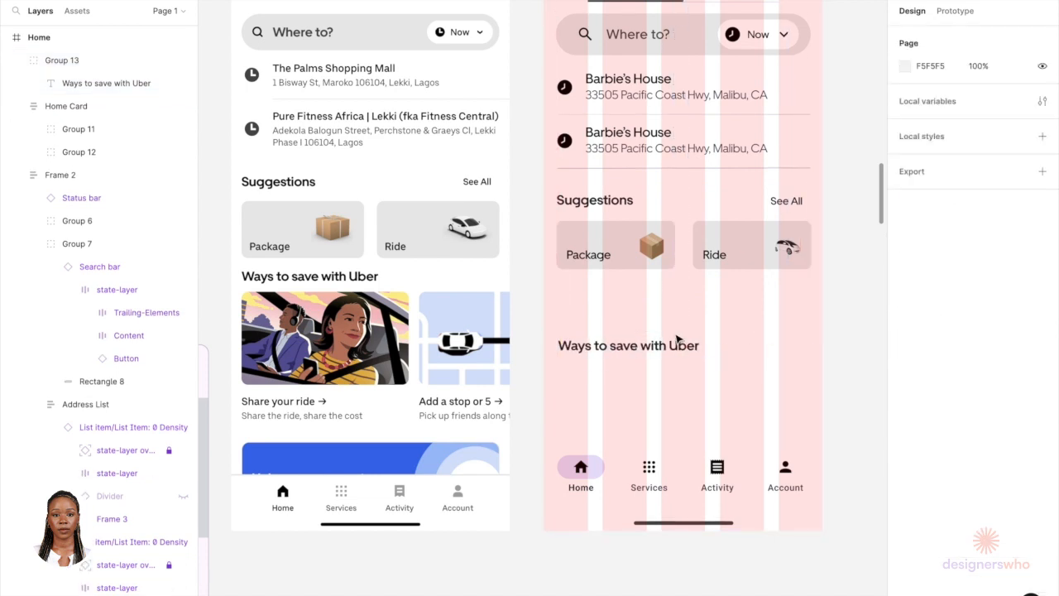
pyautogui.click(626, 353)
pyautogui.moveTo(626, 353); pyautogui.dragTo(634, 270)
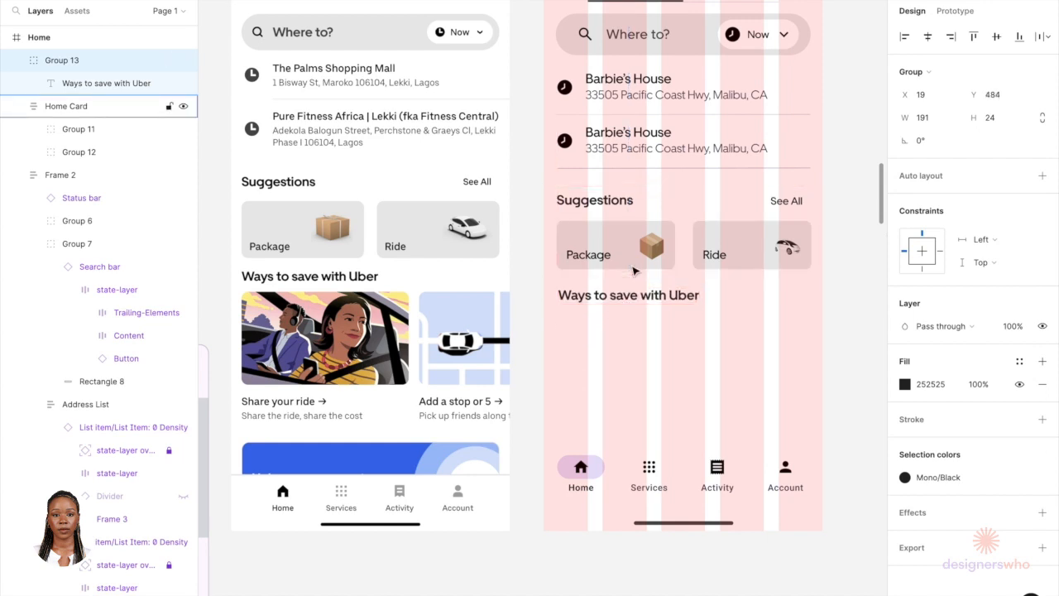
# Step: Locate the Material stacked card component on the canvas and zoom in on it
pyautogui.click(610, 319)
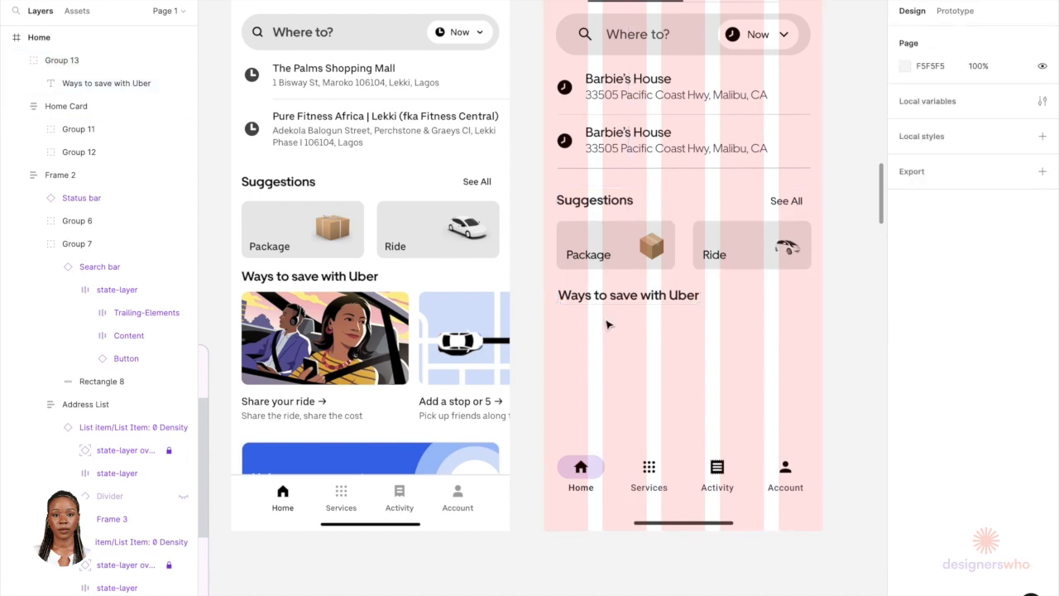
pyautogui.click(619, 263)
pyautogui.doubleClick(619, 263)
pyautogui.scroll(-5, 619, 263)
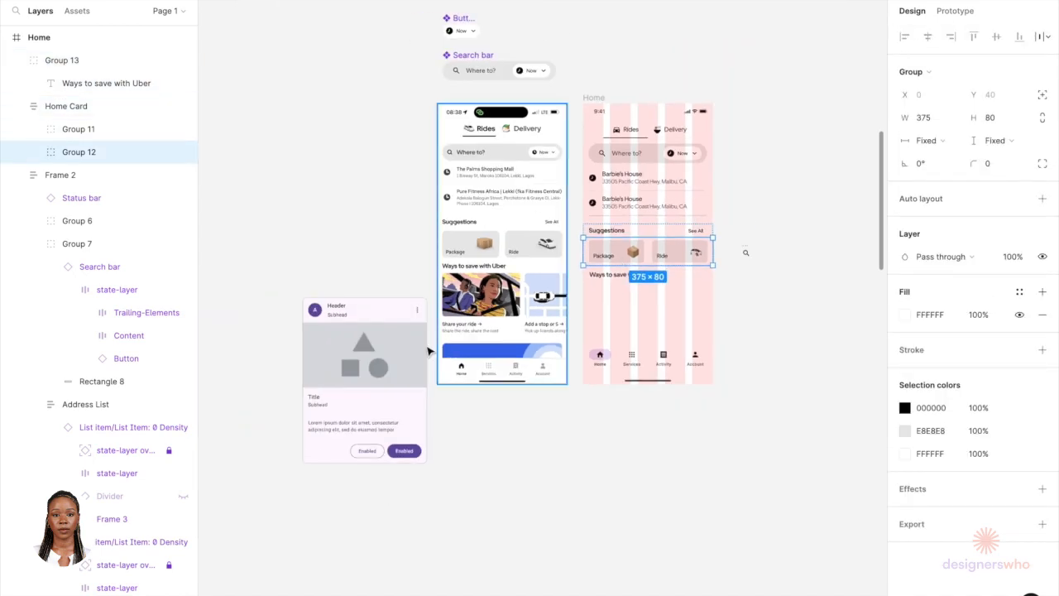
pyautogui.click(365, 351)
pyautogui.scroll(3, 369, 352)
pyautogui.scroll(1, 366, 349)
pyautogui.scroll(-3, 422, 388)
pyautogui.moveTo(421, 396); pyautogui.dragTo(421, 289)
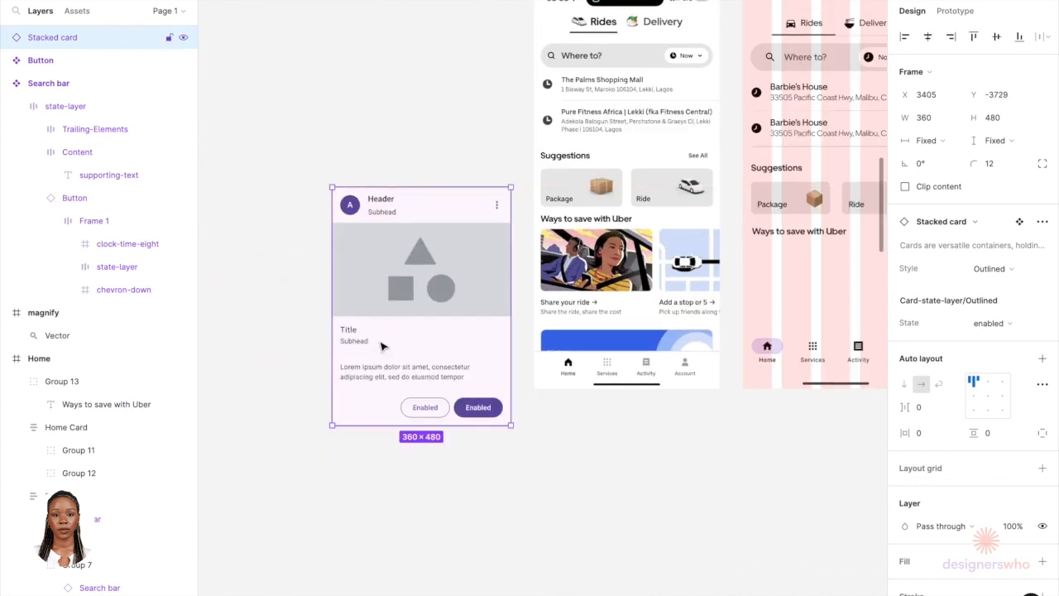
pyautogui.scroll(3, 350, 399)
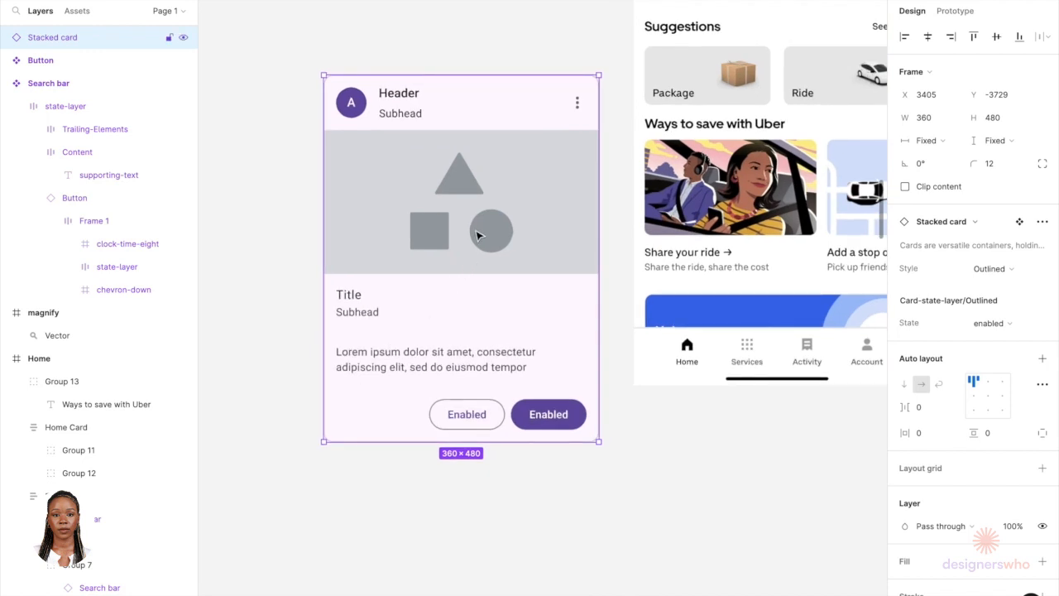
pyautogui.scroll(2, 482, 207)
# Step: Delete the header row with avatar and menu from the stacked card
pyautogui.doubleClick(467, 151)
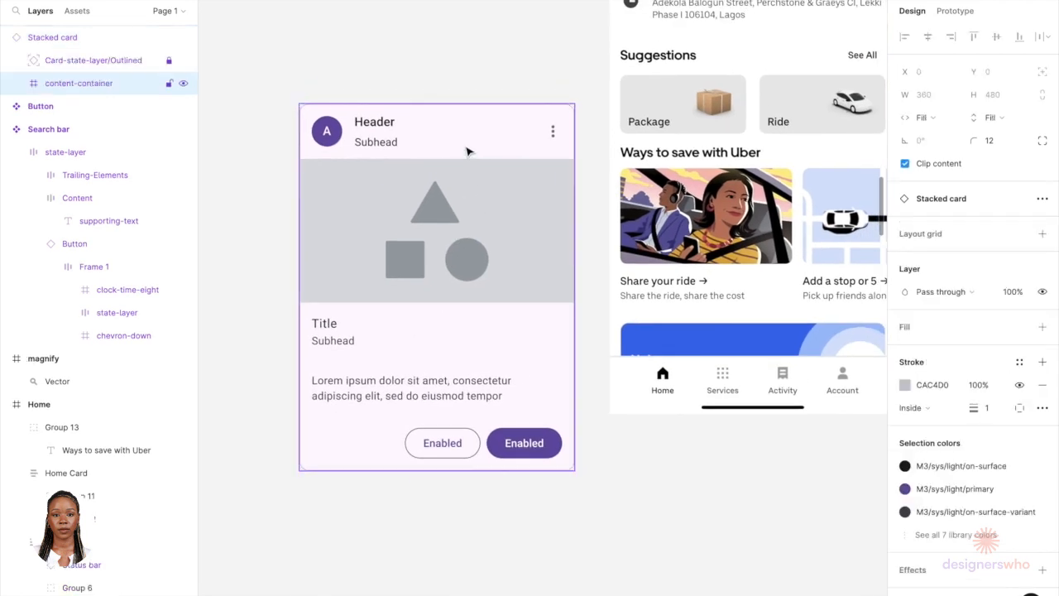
pyautogui.doubleClick(469, 151)
pyautogui.doubleClick(468, 151)
pyautogui.click(486, 81)
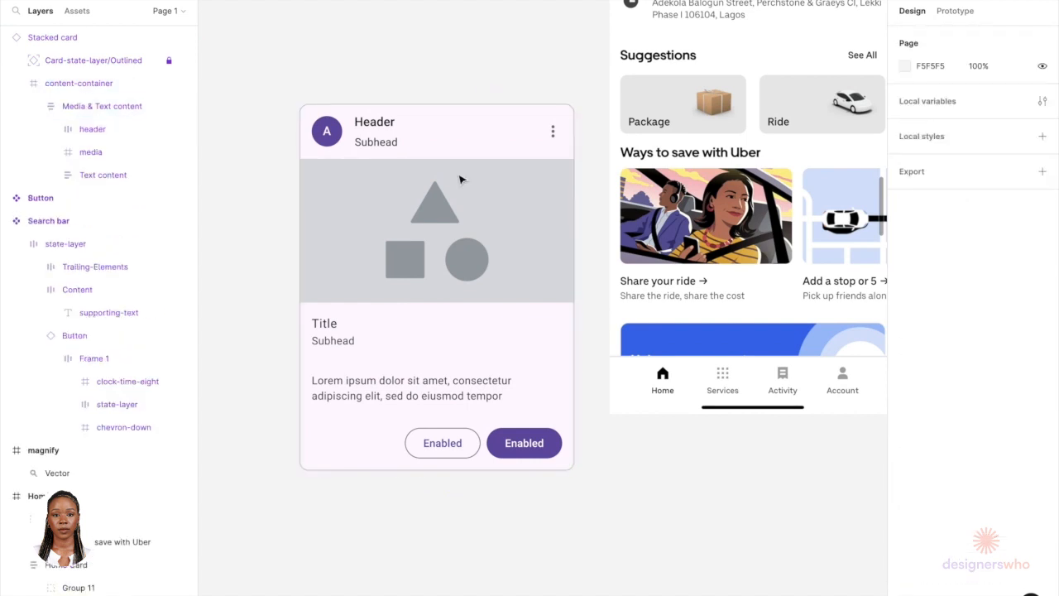
pyautogui.click(453, 236)
pyautogui.rightClick(453, 235)
pyautogui.click(500, 468)
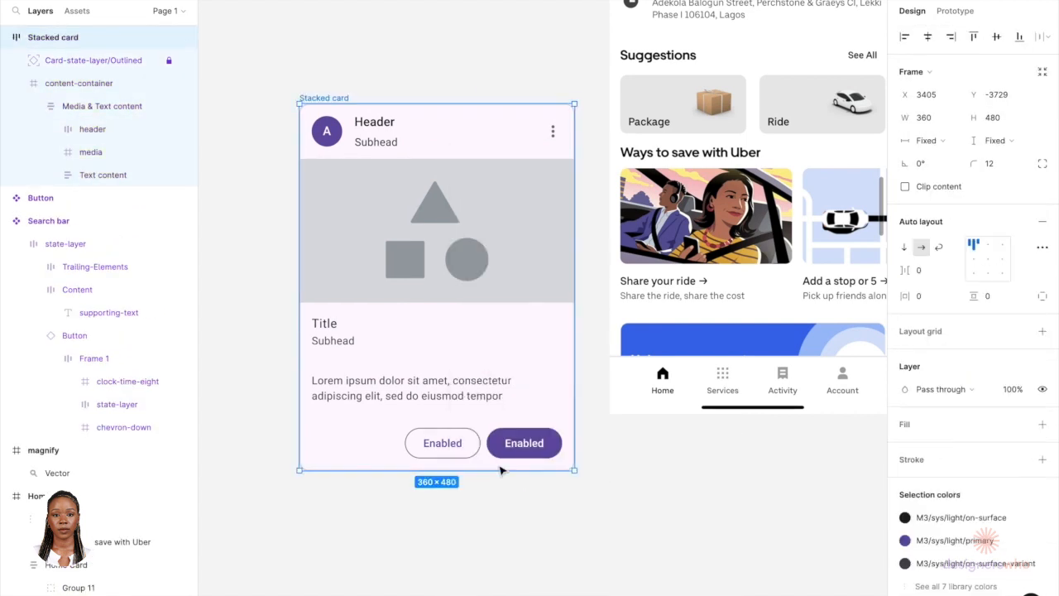
pyautogui.doubleClick(490, 151)
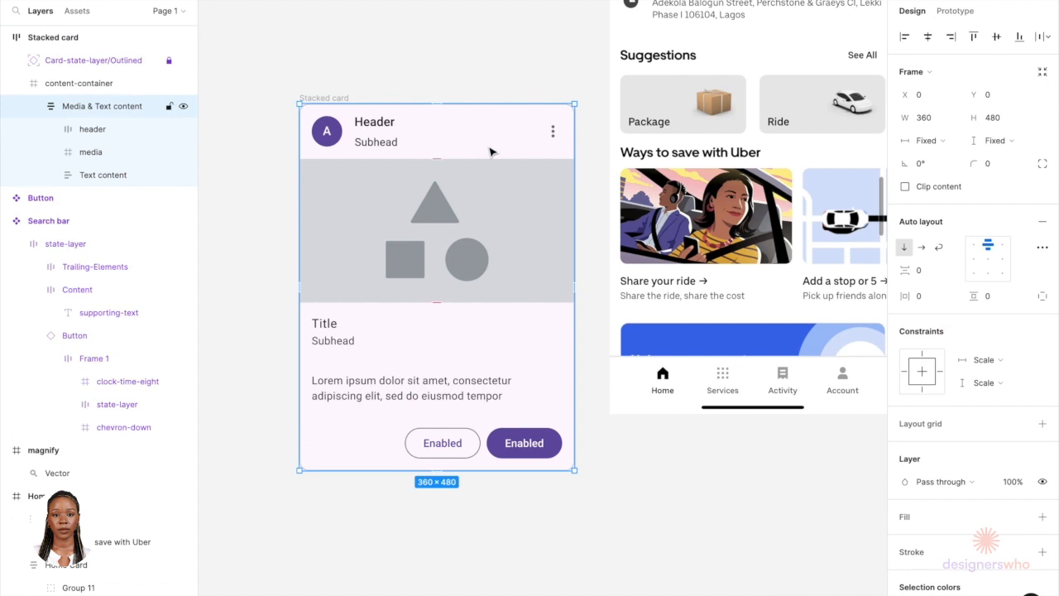
pyautogui.doubleClick(490, 151)
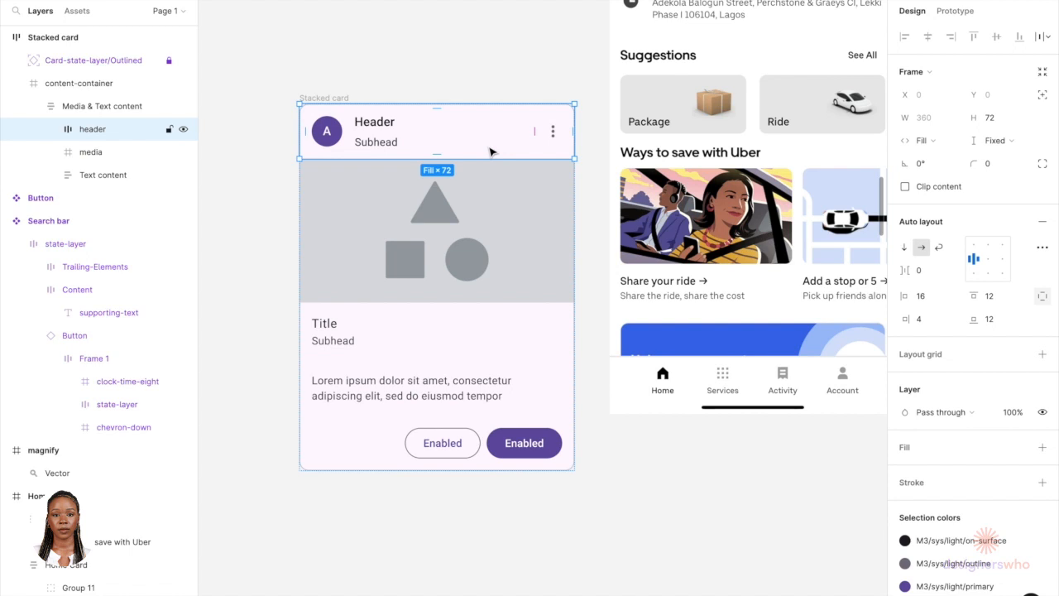
pyautogui.press('Delete')
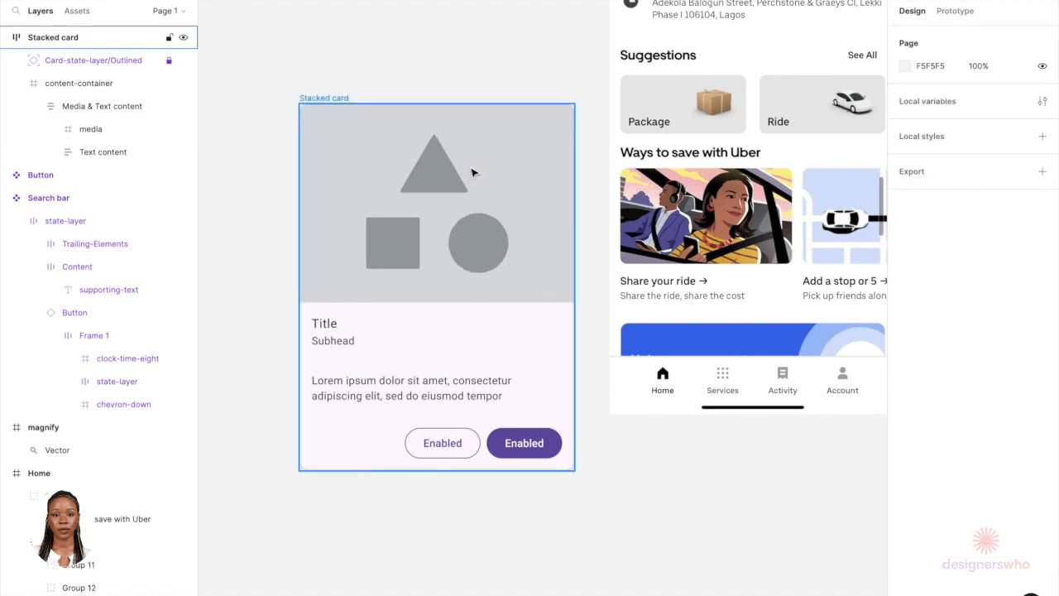
# Step: Delete the row of action buttons from the stacked card
pyautogui.click(421, 363)
pyautogui.click(422, 363)
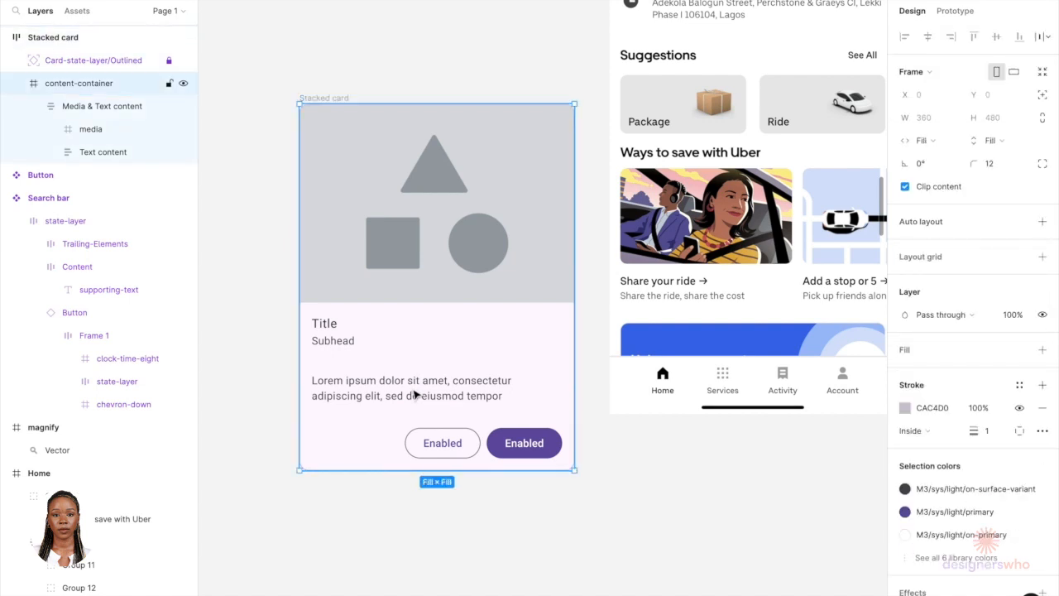
pyautogui.click(436, 434)
pyautogui.click(441, 437)
pyautogui.click(441, 437)
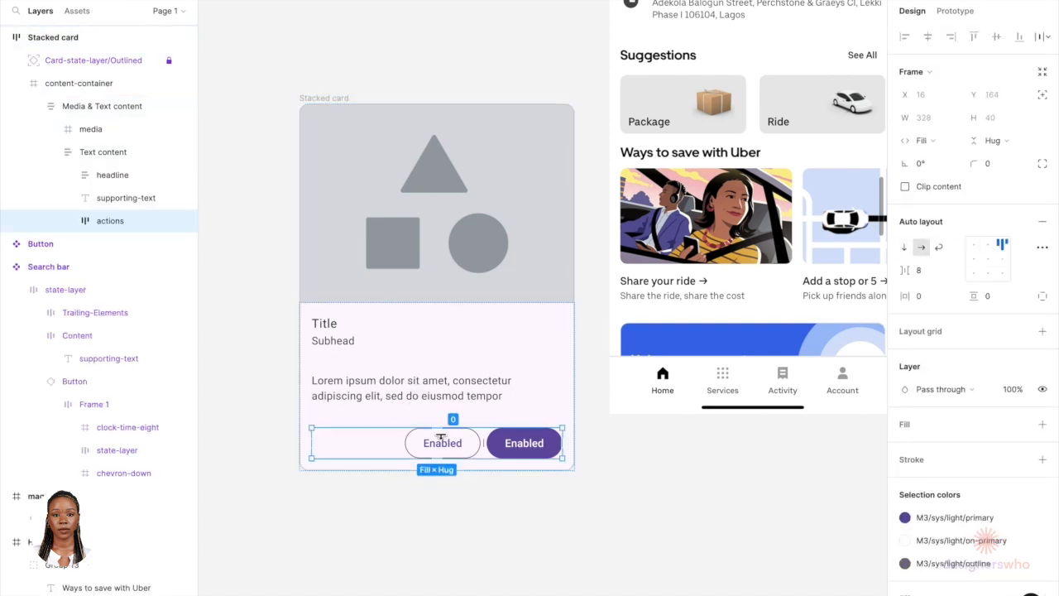
pyautogui.press('Delete')
# Step: Delete the supporting body text from the card's text content
pyautogui.click(424, 447)
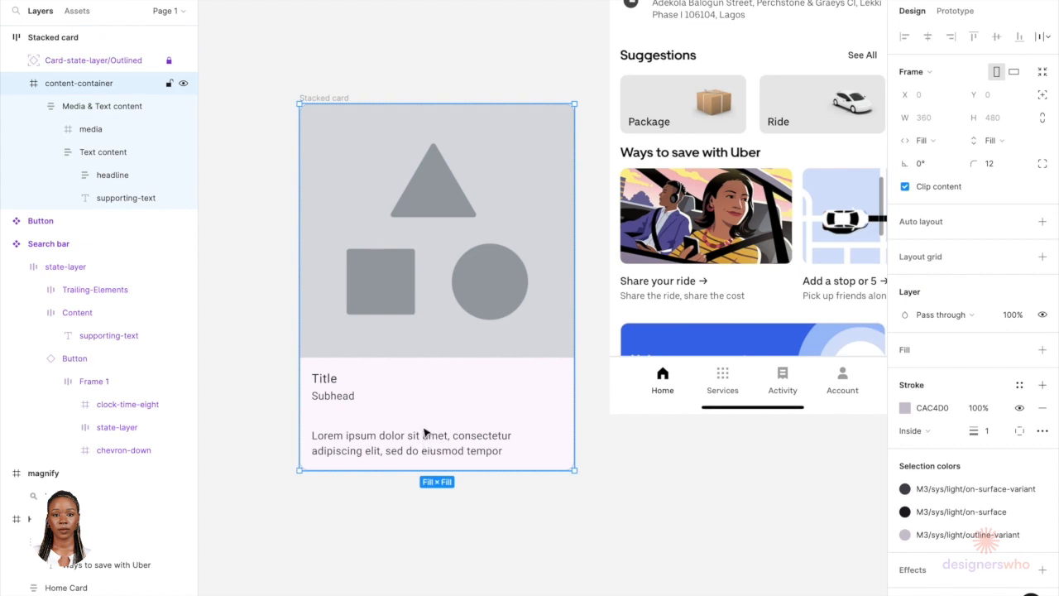
pyautogui.doubleClick(424, 447)
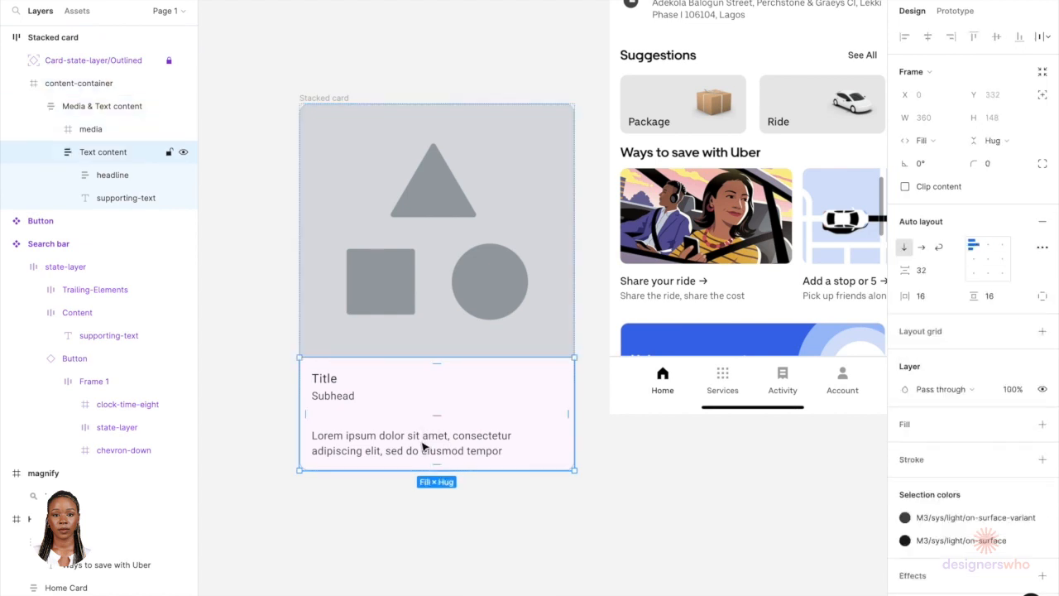
pyautogui.doubleClick(424, 447)
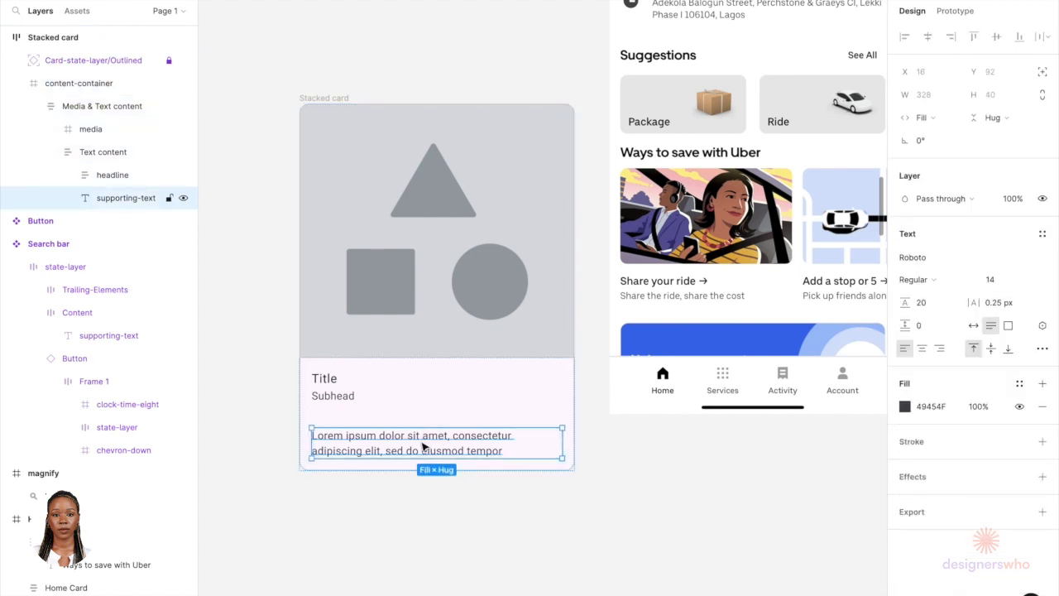
pyautogui.press('Delete')
# Step: Resize the card's media area to 158 px tall
pyautogui.click(420, 406)
pyautogui.doubleClick(423, 386)
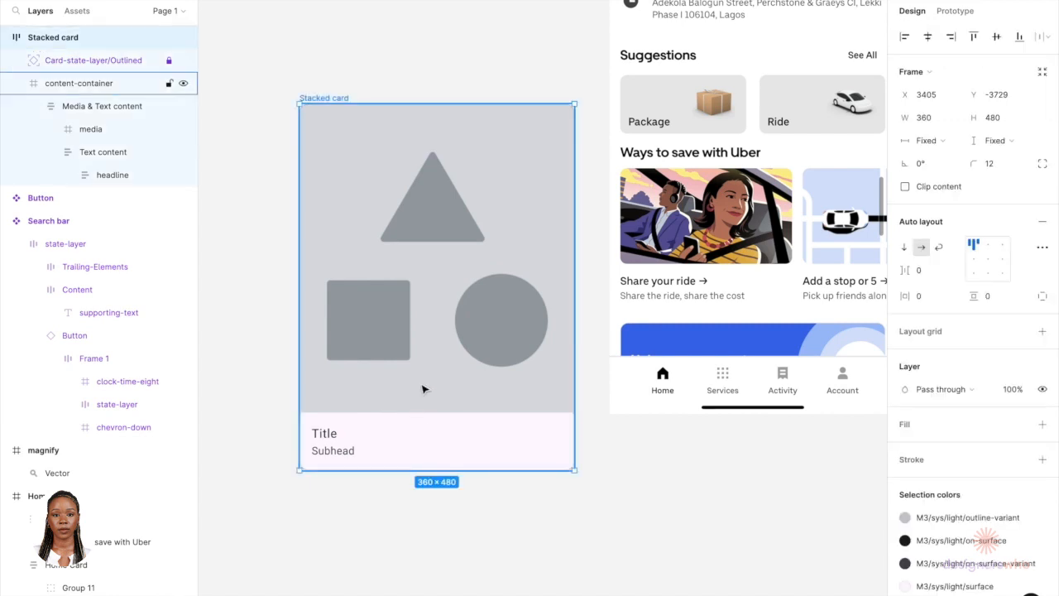
pyautogui.doubleClick(423, 389)
pyautogui.doubleClick(425, 396)
pyautogui.moveTo(427, 411)
pyautogui.mouseDown()
pyautogui.moveTo(428, 294)
pyautogui.moveTo(418, 428)
pyautogui.mouseUp()
pyautogui.click(414, 468)
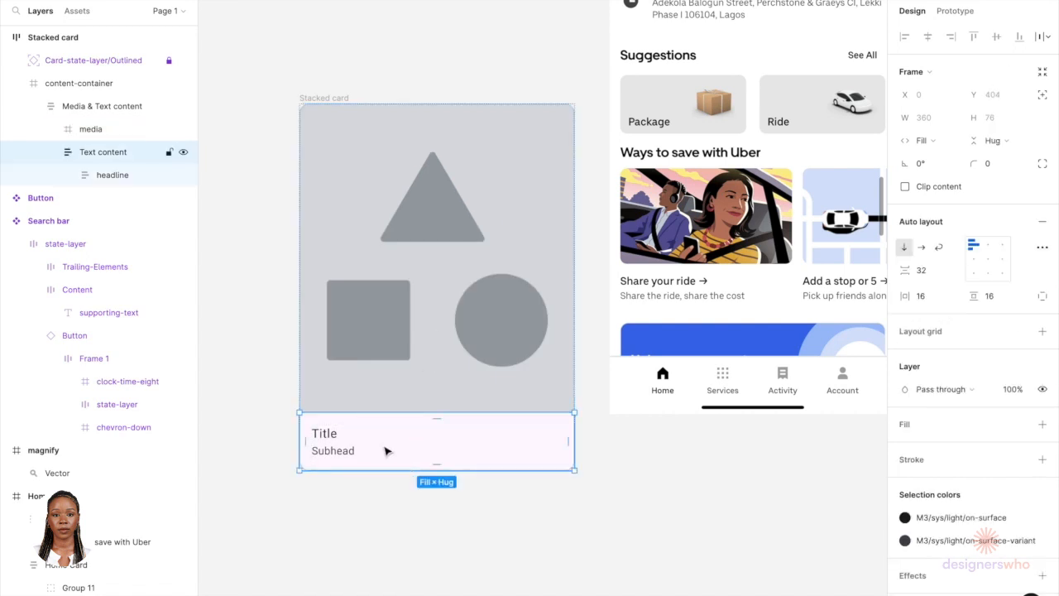
pyautogui.doubleClick(355, 447)
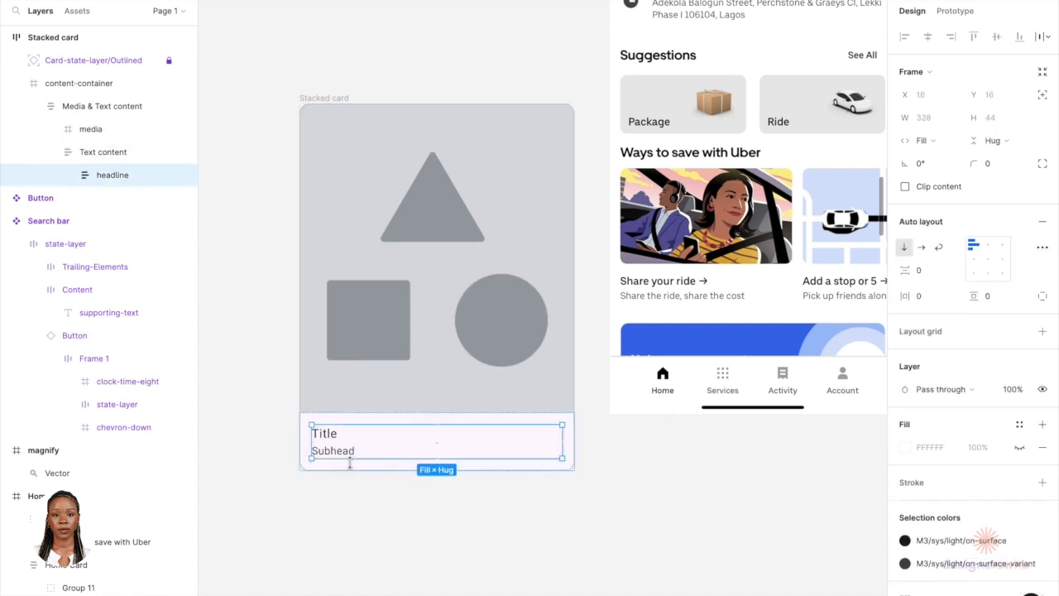
pyautogui.click(415, 322)
pyautogui.moveTo(414, 409); pyautogui.dragTo(418, 301)
pyautogui.moveTo(420, 263); pyautogui.dragTo(426, 224)
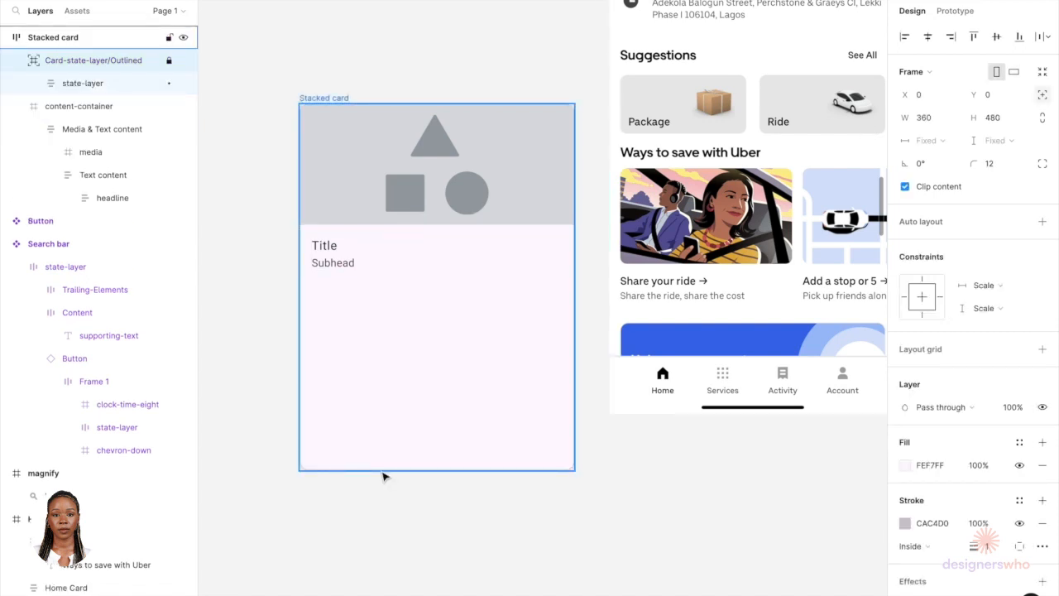
# Step: Shrink the stacked card's height to about 245 px so it ends below the title and subhead
pyautogui.click(383, 471)
pyautogui.moveTo(382, 471); pyautogui.dragTo(400, 291)
pyautogui.doubleClick(345, 264)
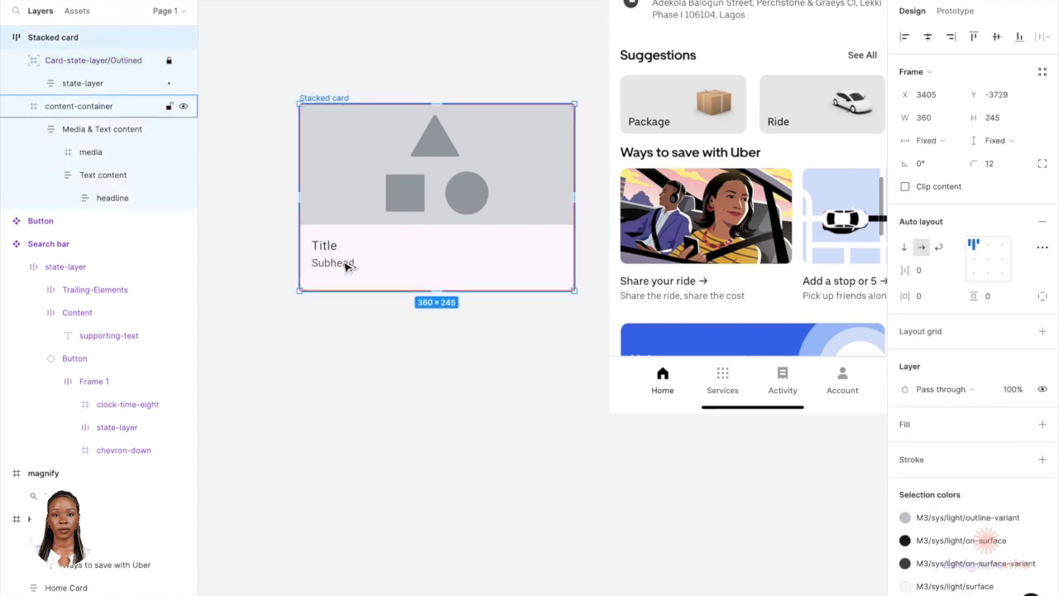
pyautogui.doubleClick(344, 264)
pyautogui.doubleClick(346, 264)
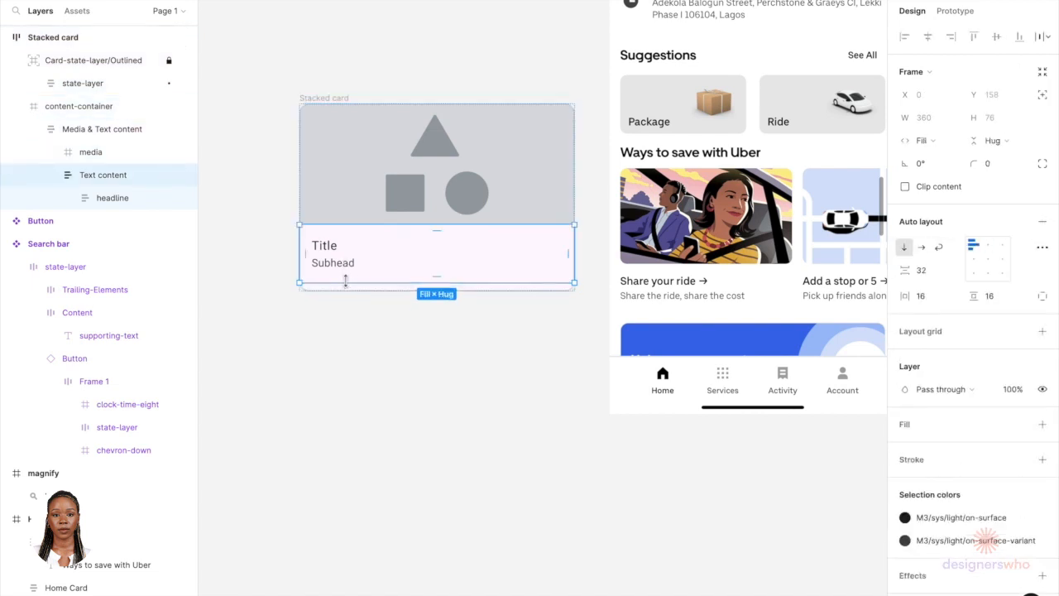
pyautogui.click(350, 293)
pyautogui.moveTo(349, 293); pyautogui.dragTo(349, 285)
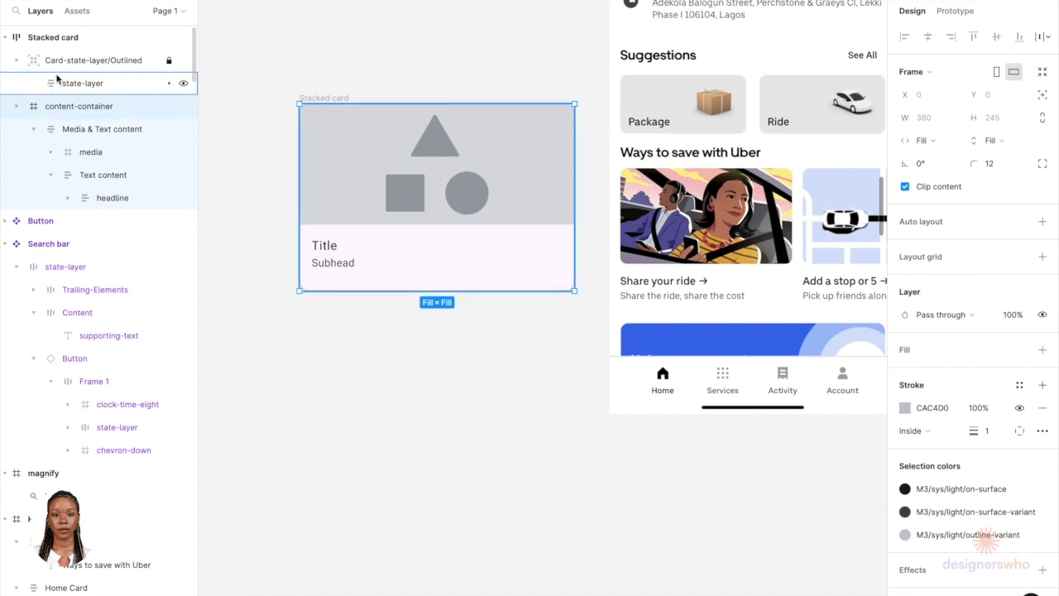
# Step: Trim the stacked card's height to 237 px
pyautogui.click(149, 61)
pyautogui.scroll(5, 368, 296)
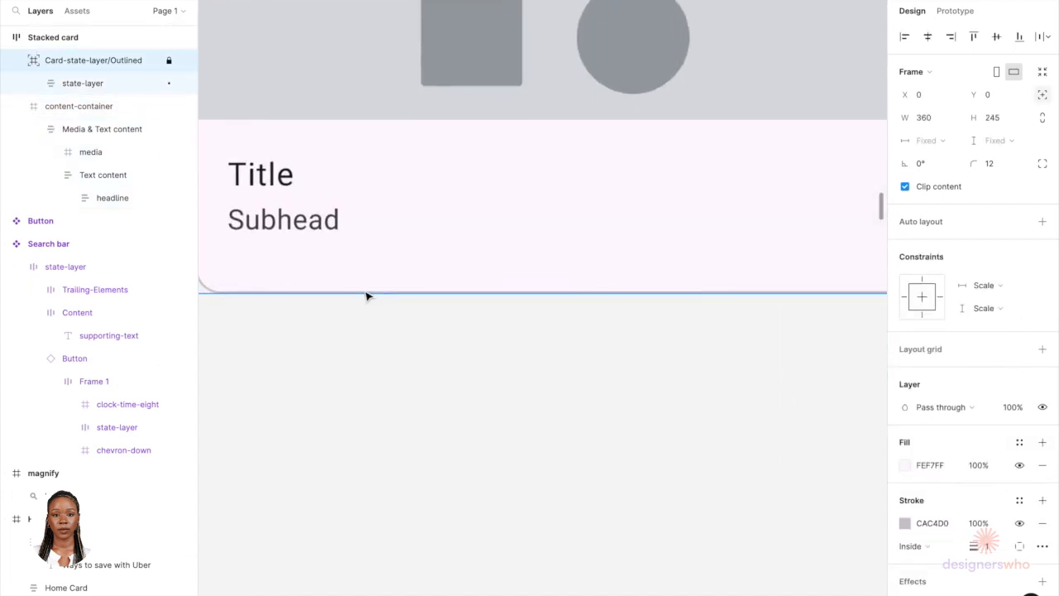
pyautogui.click(363, 291)
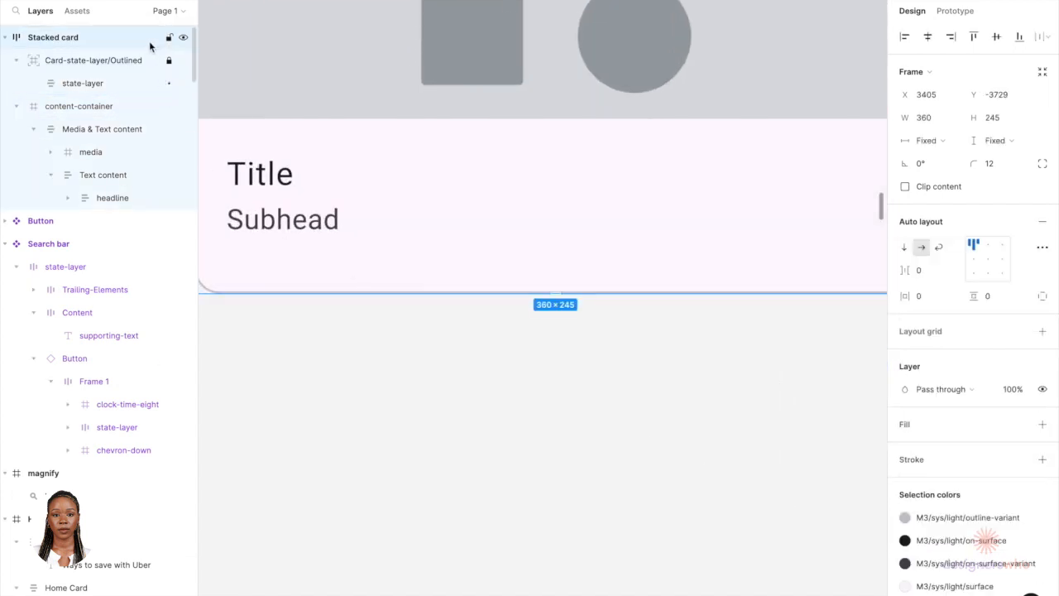
pyautogui.moveTo(274, 291); pyautogui.dragTo(274, 279)
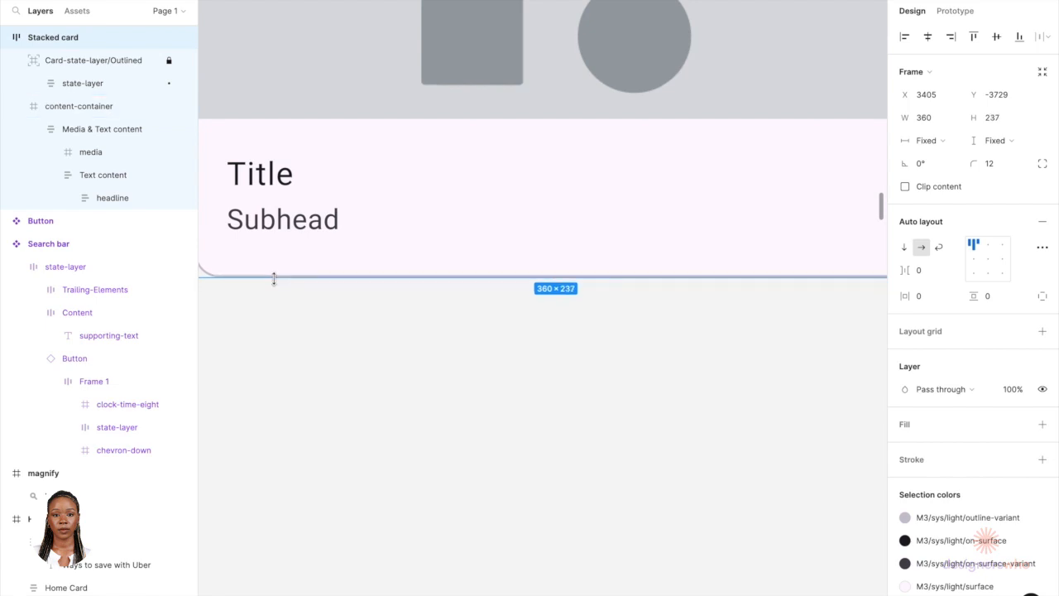
pyautogui.doubleClick(284, 220)
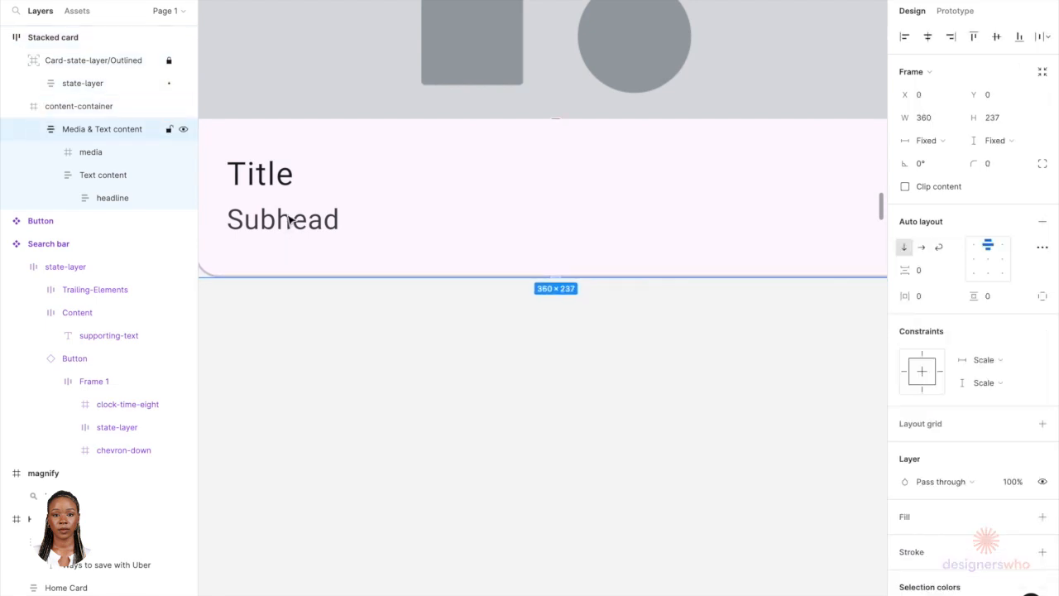
pyautogui.click(288, 219)
pyautogui.click(288, 219)
pyautogui.click(289, 219)
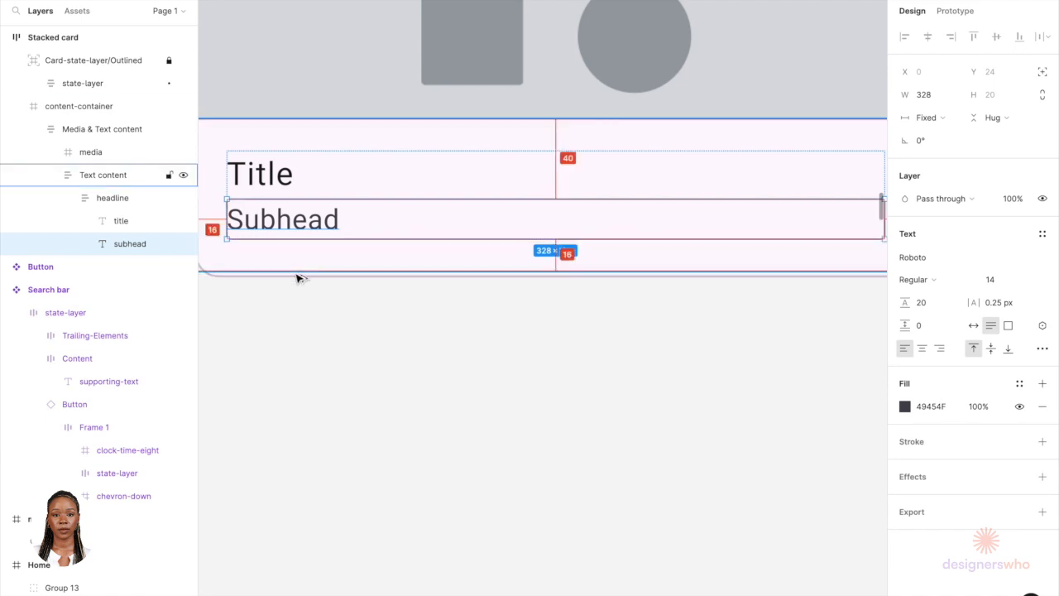
# Step: Set the content container's height to 235 px
pyautogui.click(296, 277)
pyautogui.scroll(3, 294, 279)
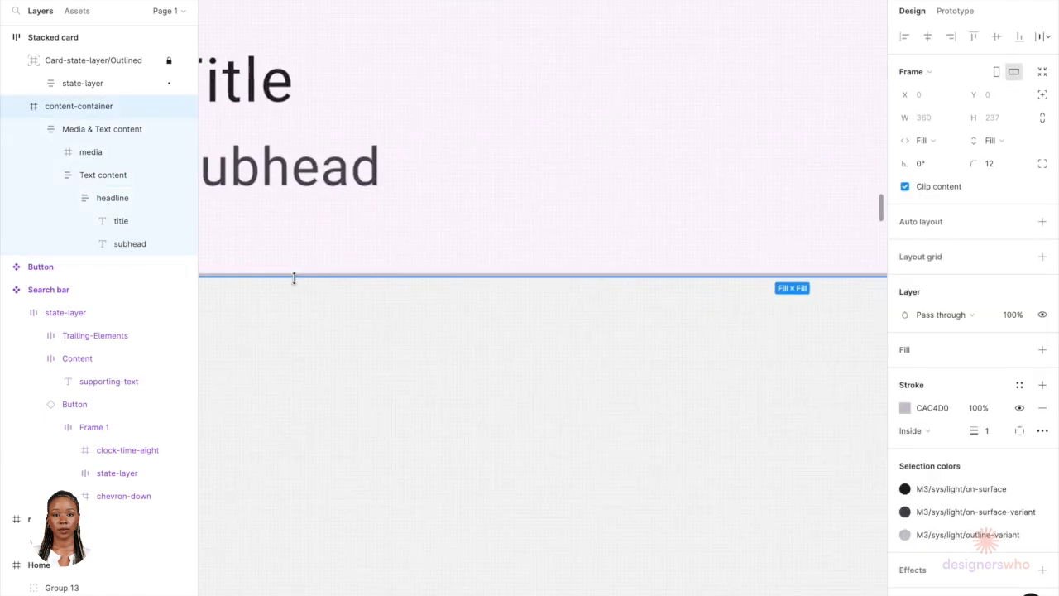
pyautogui.moveTo(293, 277); pyautogui.dragTo(294, 269)
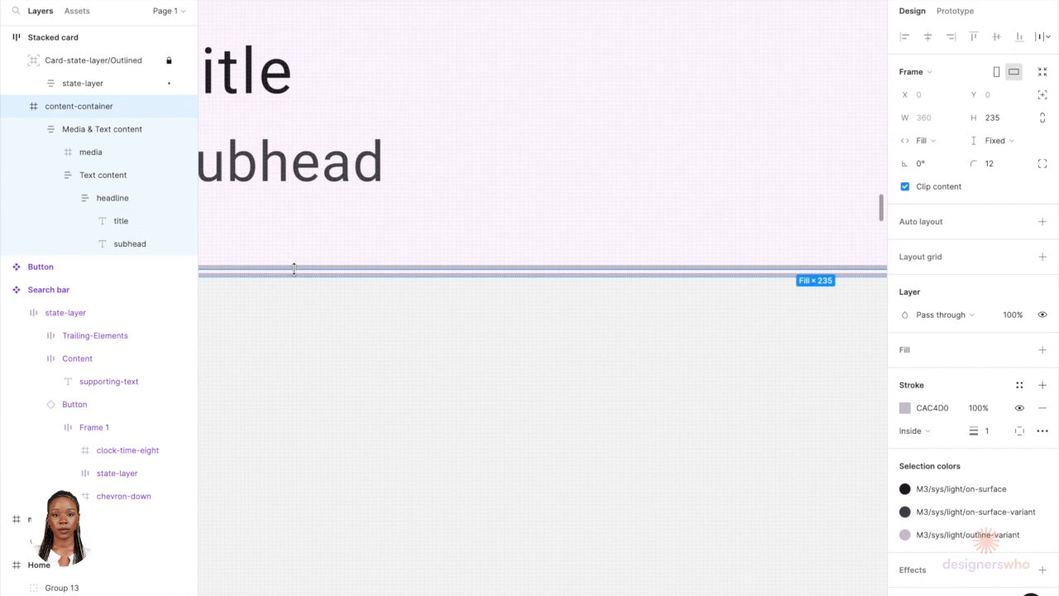
# Step: Trim the stacked card's height to 234 px
pyautogui.click(114, 61)
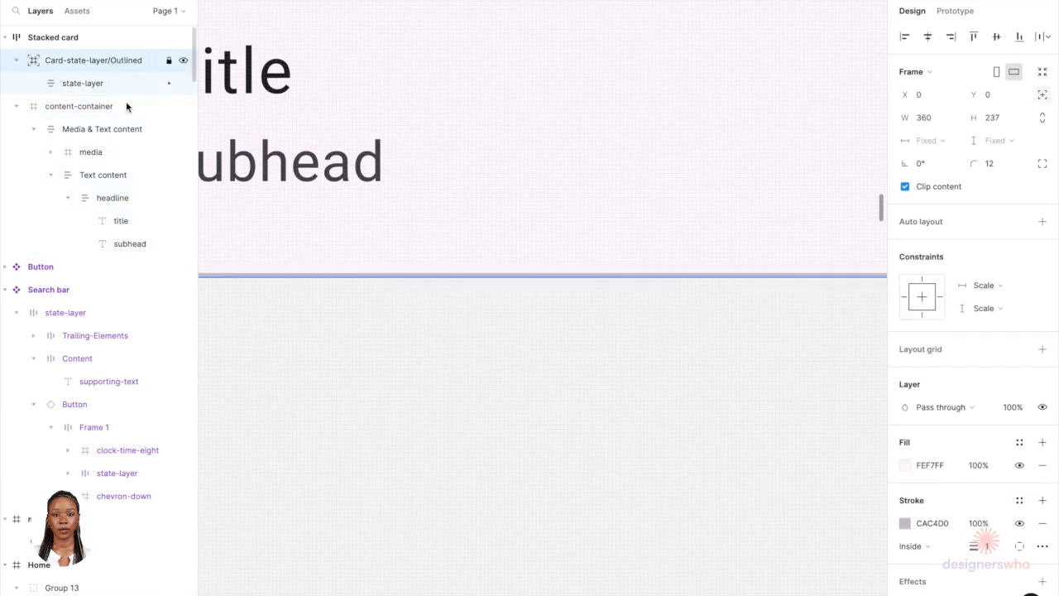
pyautogui.click(307, 276)
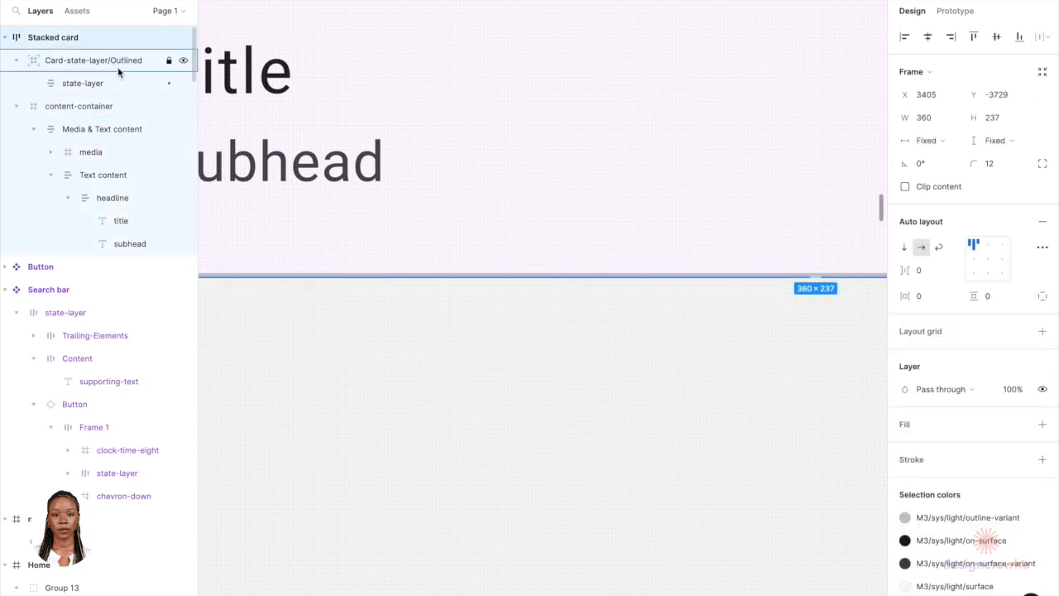
pyautogui.moveTo(290, 275); pyautogui.dragTo(291, 266)
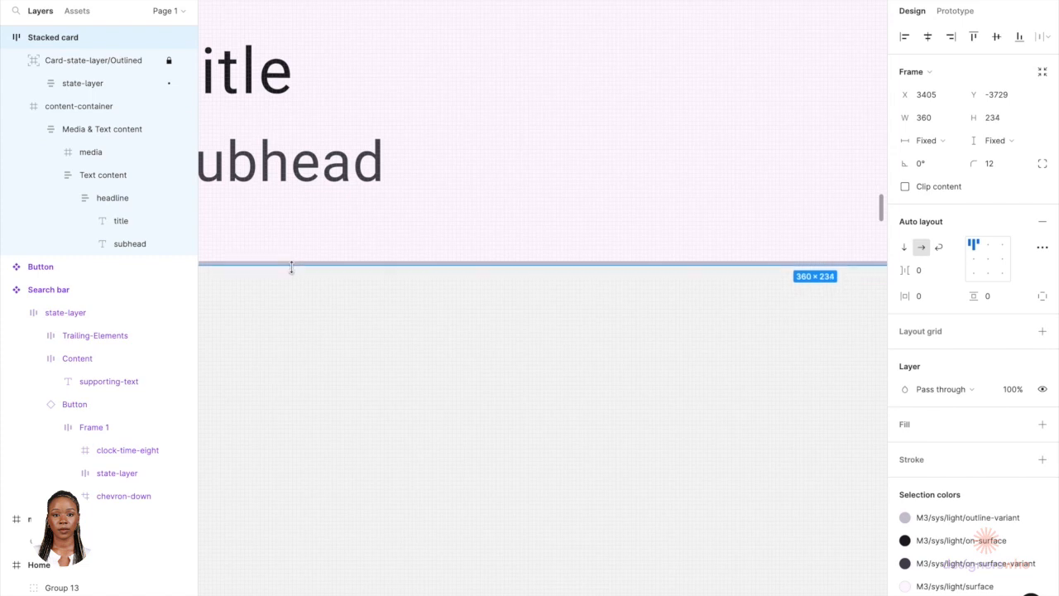
# Step: Hide the stroke on the stacked card's content container
pyautogui.doubleClick(325, 171)
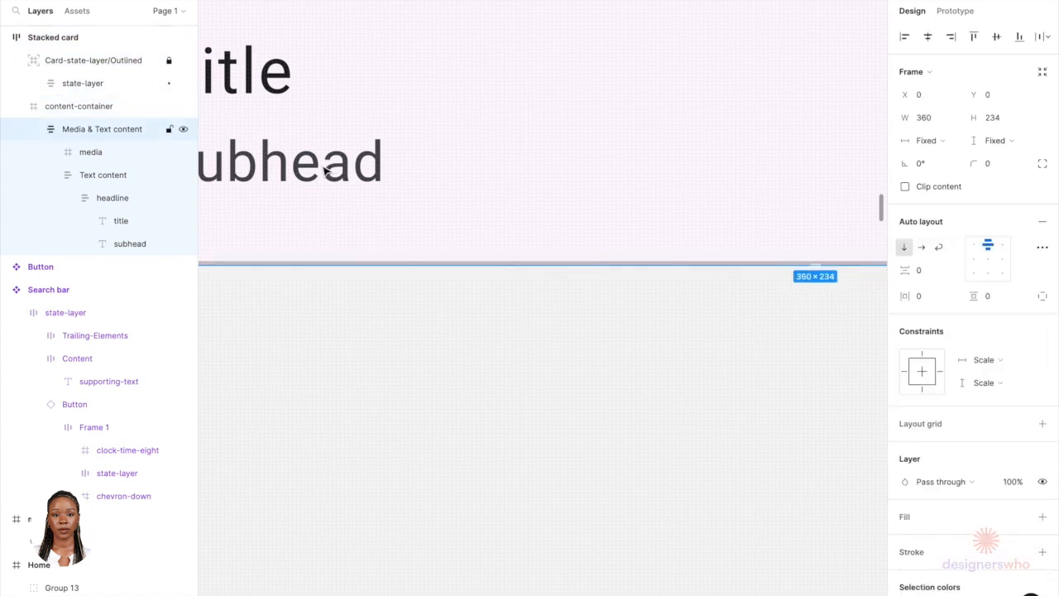
pyautogui.doubleClick(325, 171)
pyautogui.scroll(-10, 326, 171)
pyautogui.scroll(2, 323, 168)
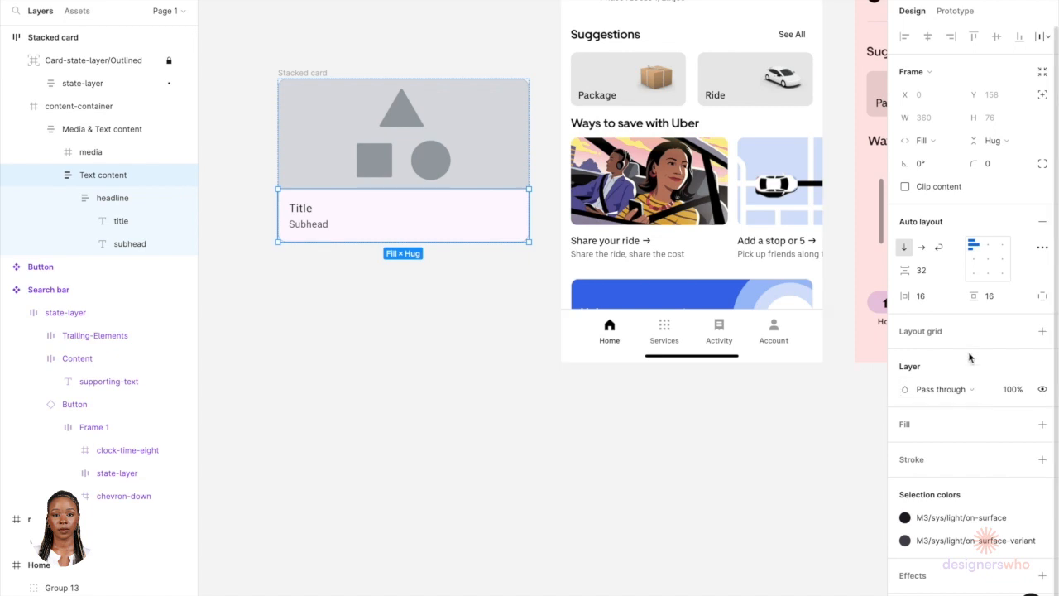
pyautogui.click(99, 107)
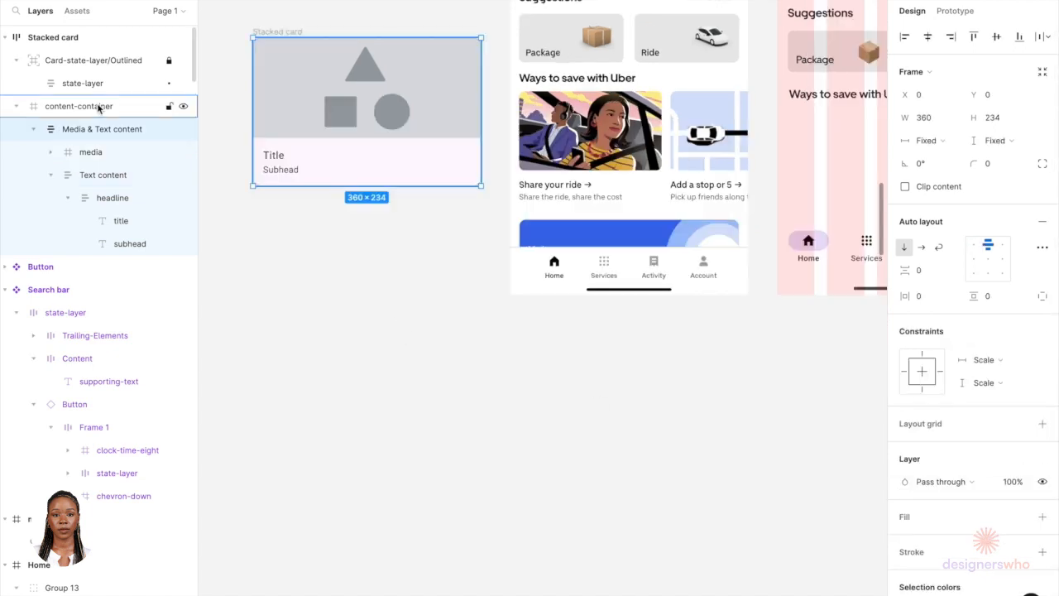
pyautogui.click(98, 104)
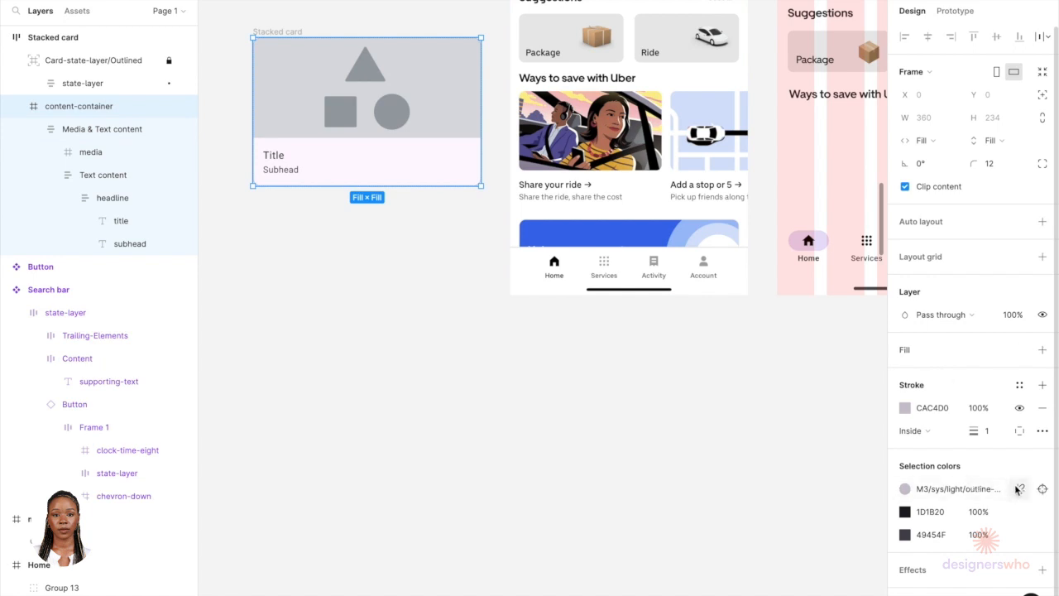
pyautogui.click(1020, 407)
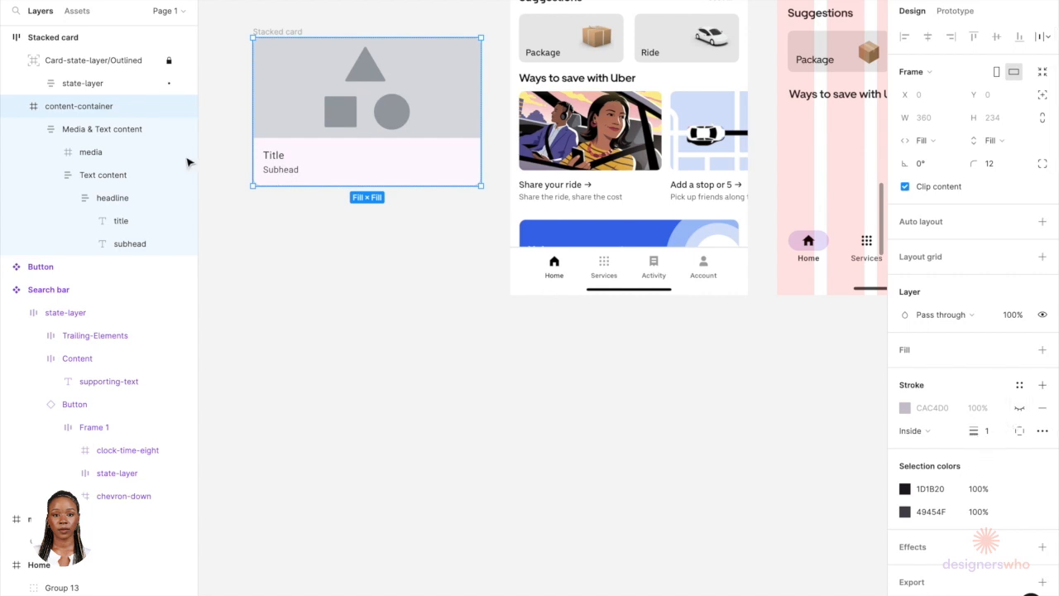
# Step: Hide the outlined card layer's stroke and change its fill to white FFFFFF
pyautogui.click(94, 61)
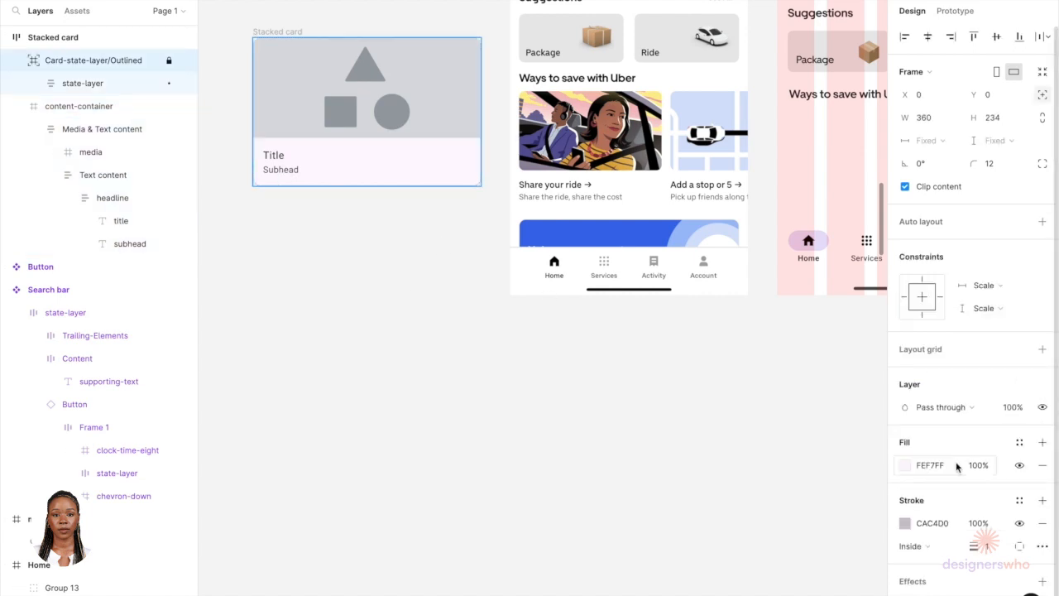
pyautogui.click(1019, 523)
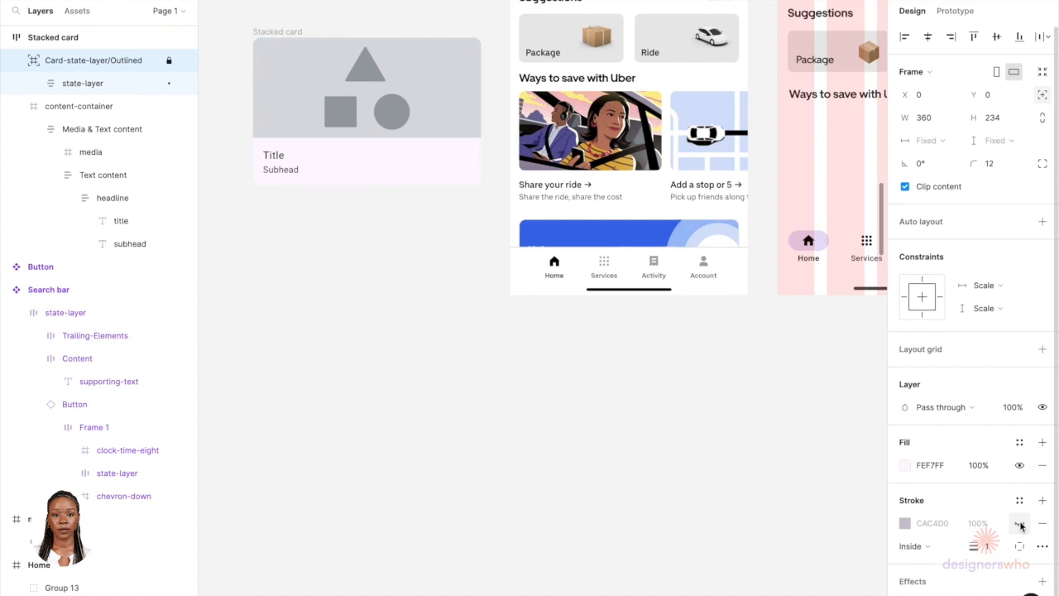
pyautogui.click(905, 466)
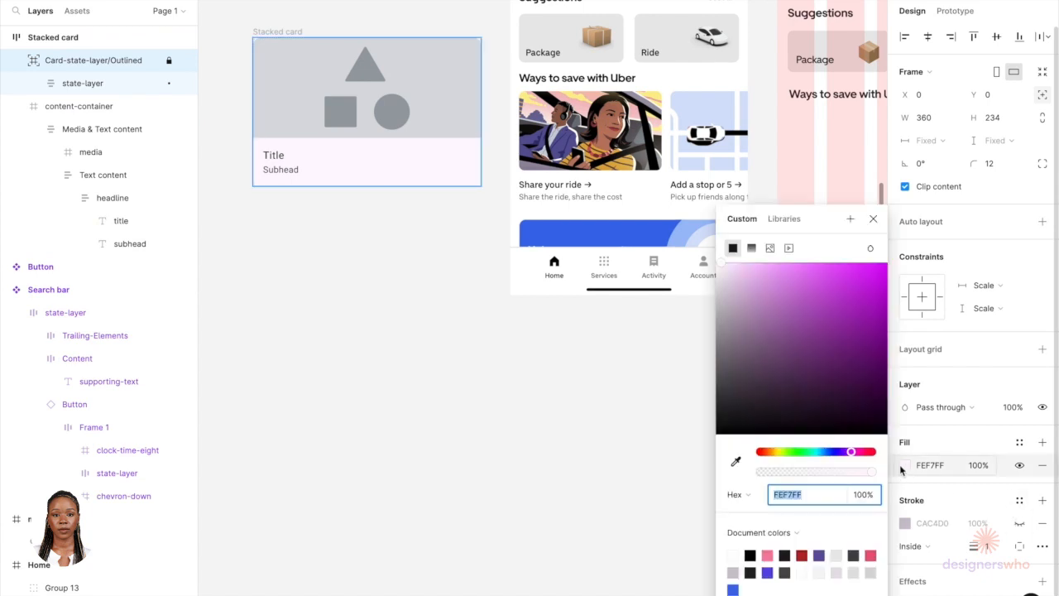
pyautogui.click(733, 554)
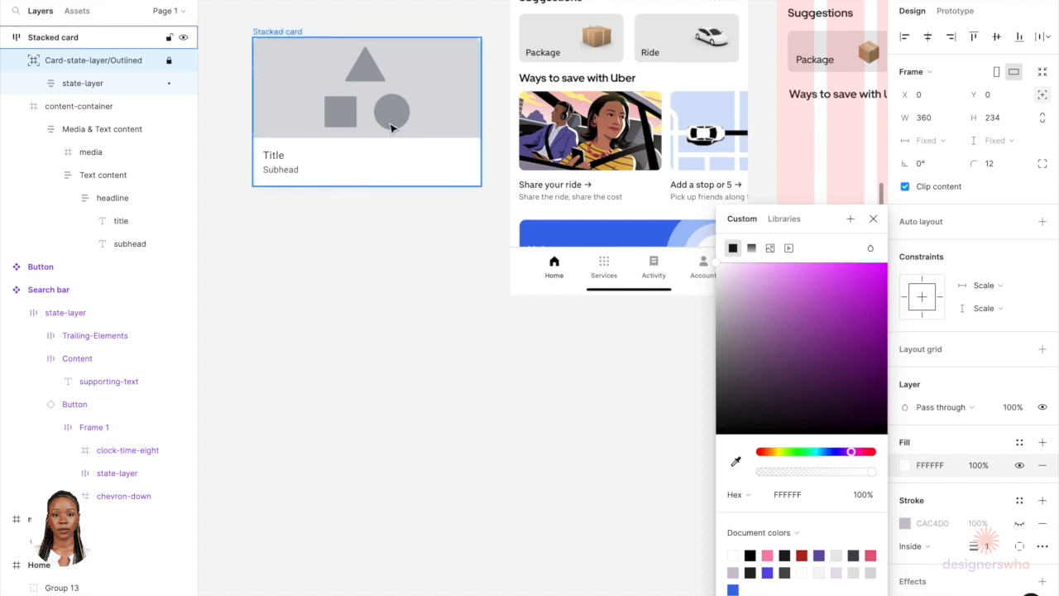
pyautogui.scroll(5, 609, 170)
pyautogui.scroll(2, 577, 168)
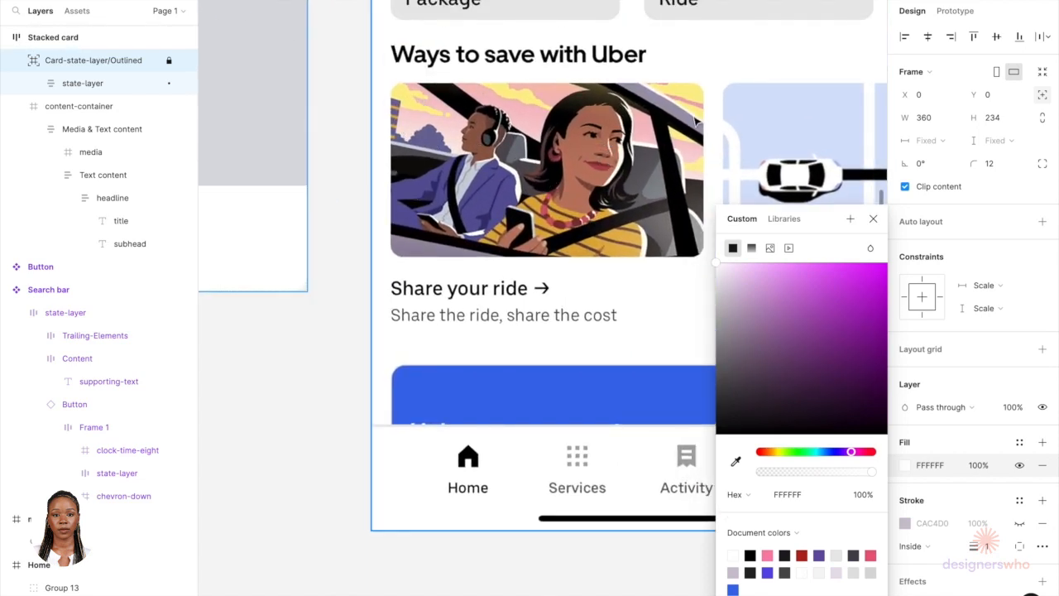
pyautogui.scroll(-2, 617, 119)
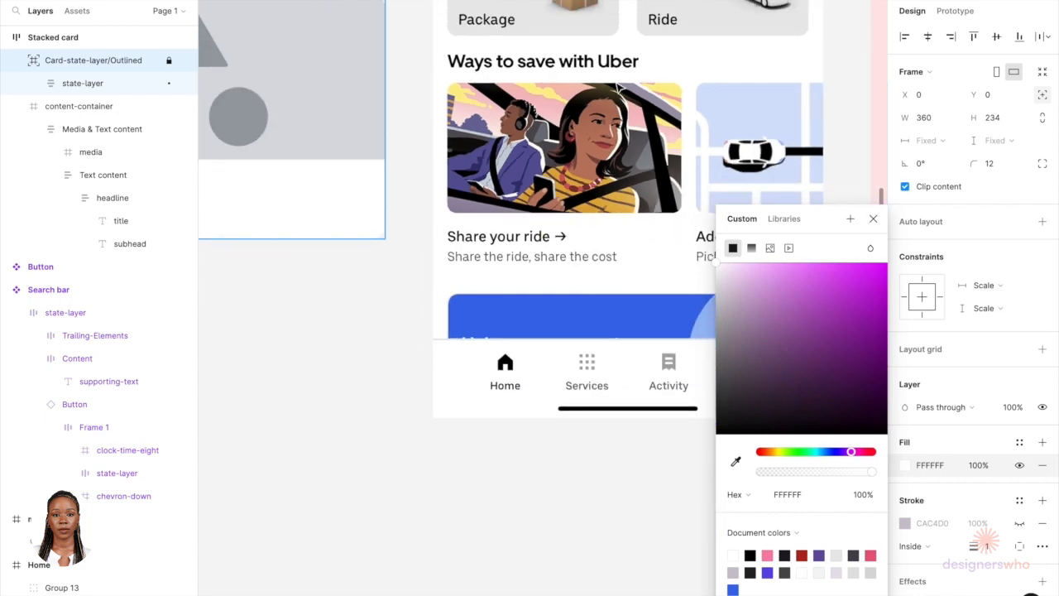
pyautogui.scroll(6, 619, 88)
pyautogui.hscroll(-5, 619, 88)
pyautogui.scroll(-2, 619, 89)
pyautogui.scroll(-2, 499, 435)
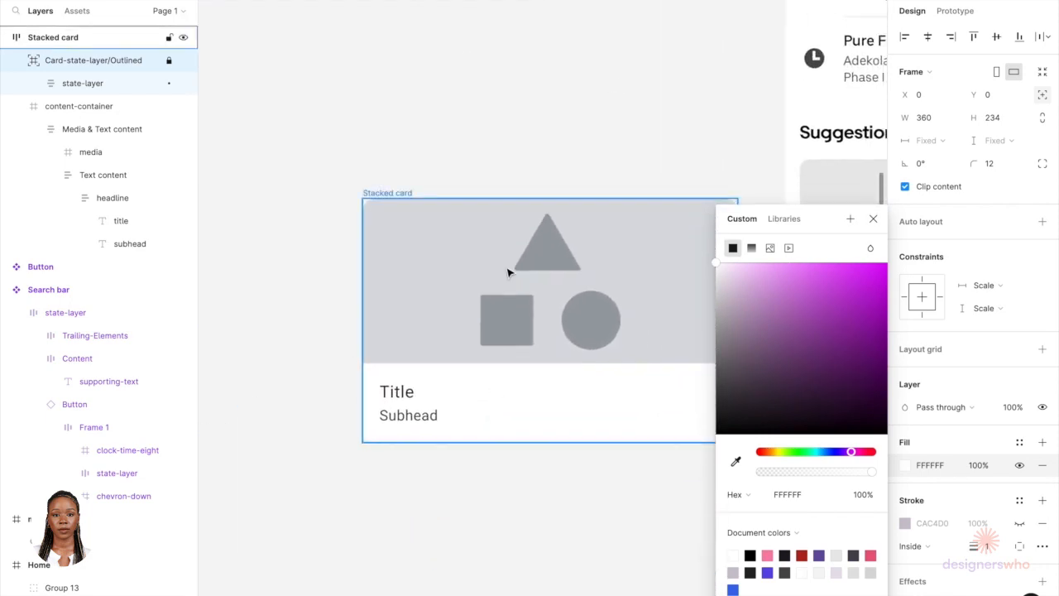
pyautogui.click(873, 218)
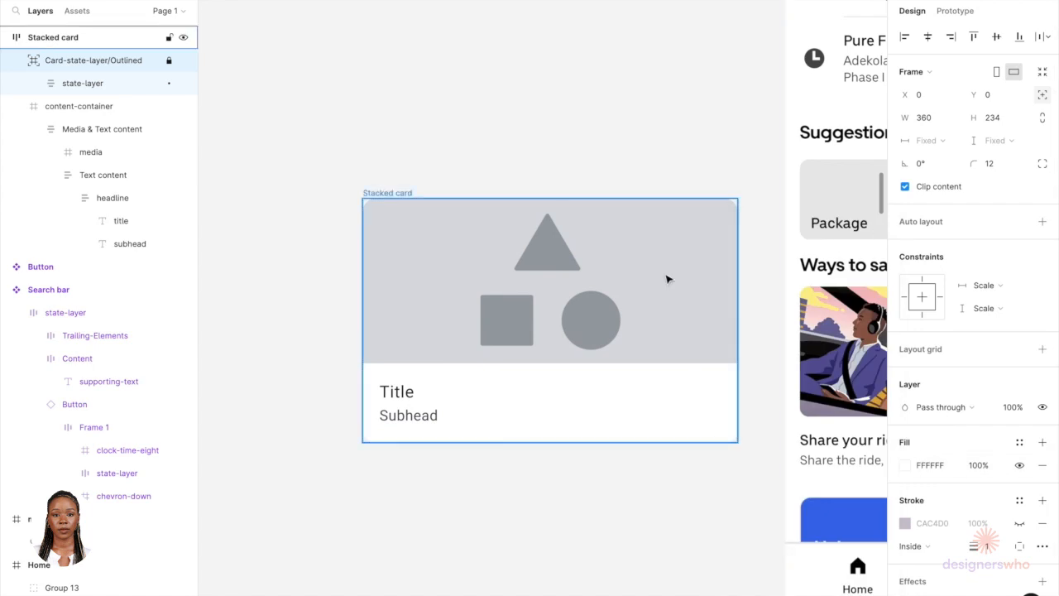
# Step: Try rounding the media image's bottom corners with a 16 px radius
pyautogui.click(667, 279)
pyautogui.doubleClick(667, 279)
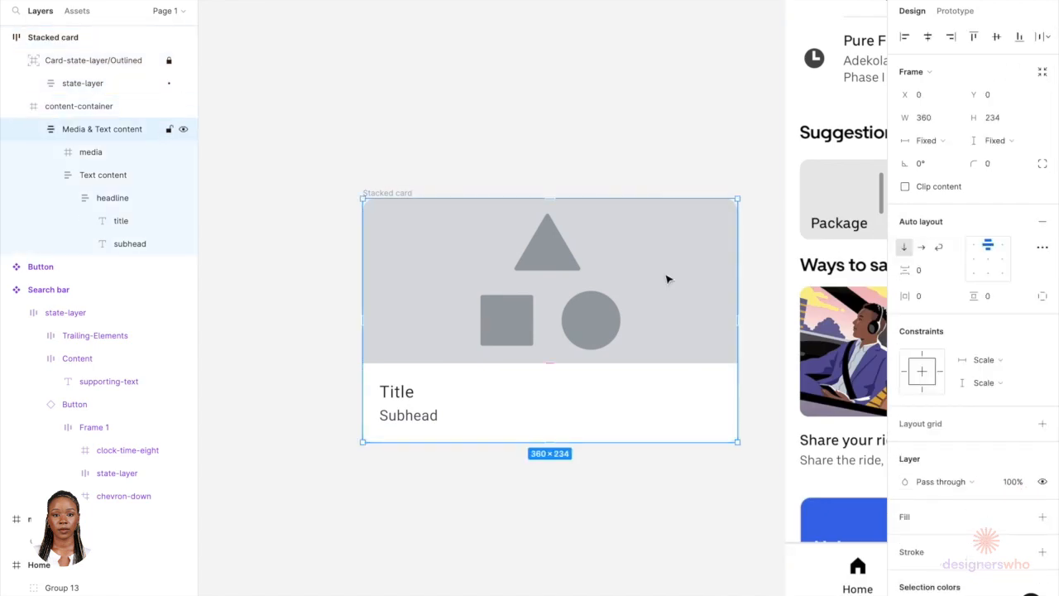
pyautogui.doubleClick(581, 277)
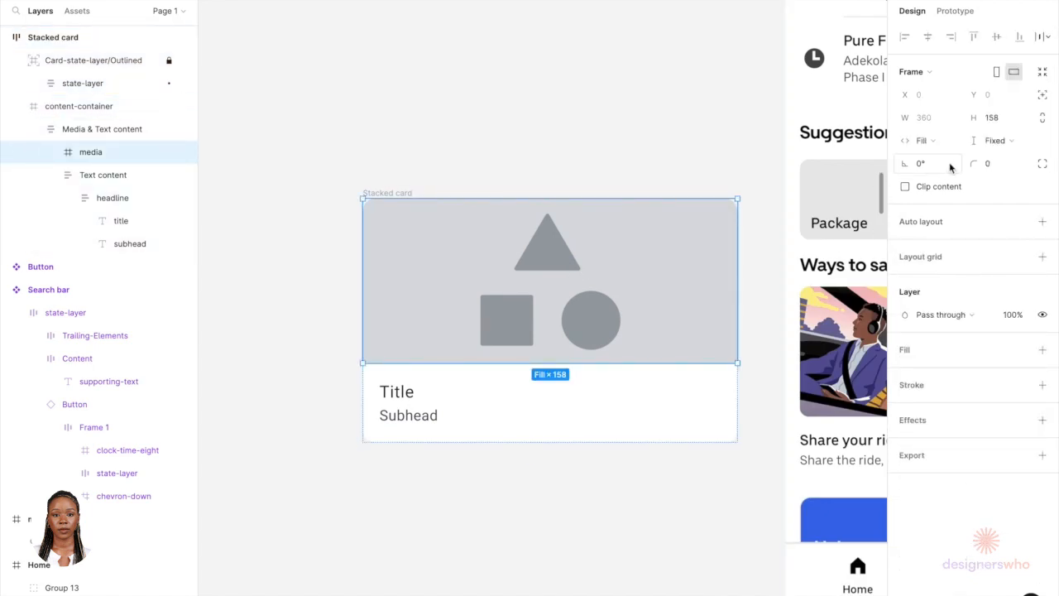
pyautogui.doubleClick(426, 252)
pyautogui.click(997, 119)
pyautogui.press('Return')
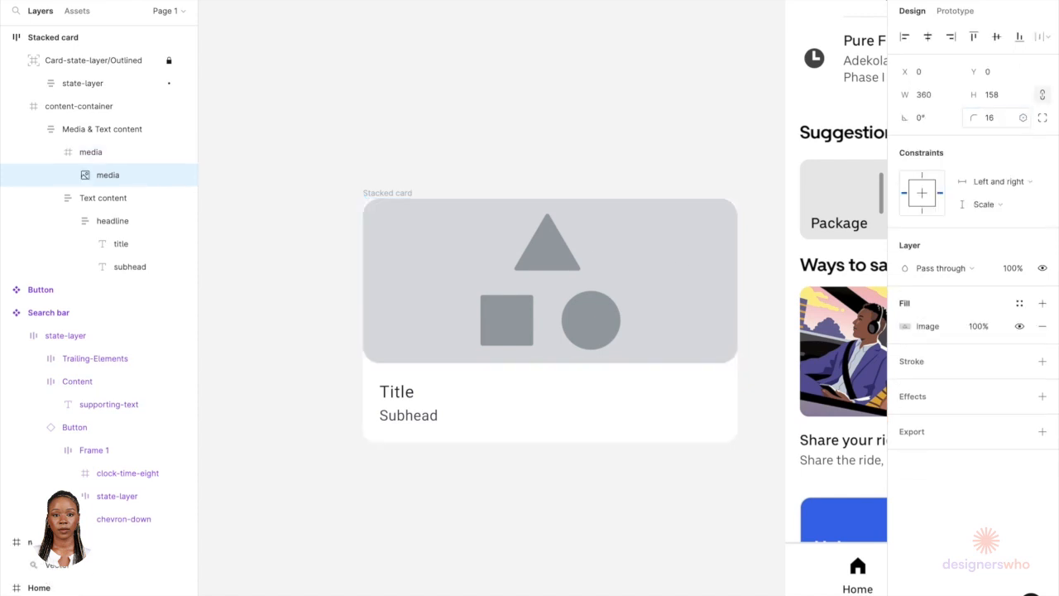
pyautogui.click(1043, 118)
pyautogui.click(965, 140)
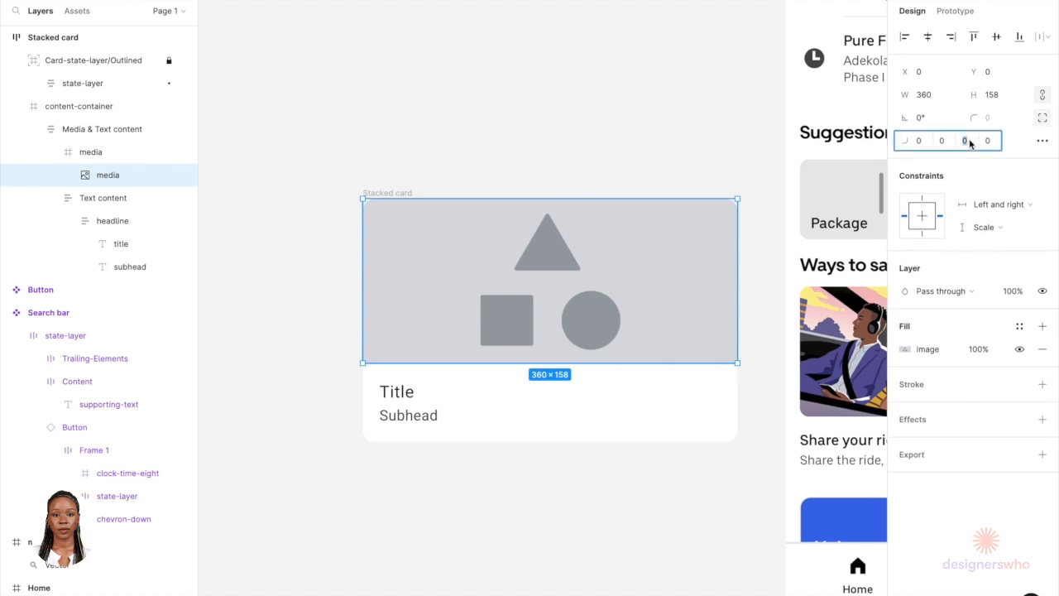
pyautogui.write('16')
pyautogui.press('Tab')
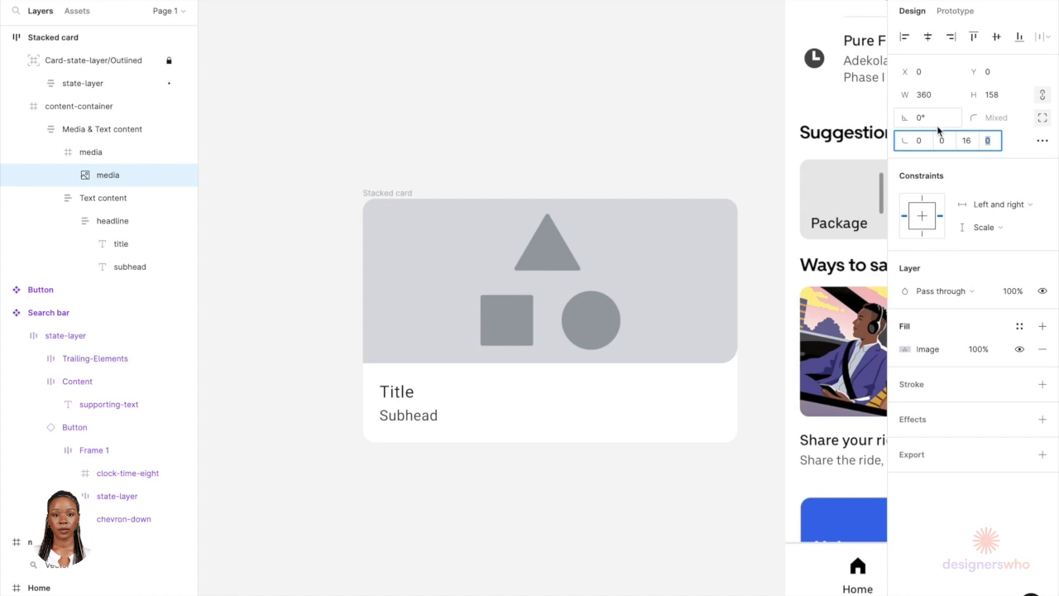
pyautogui.write('1')
pyautogui.press('Return')
pyautogui.click(548, 480)
pyautogui.scroll(-3, 550, 479)
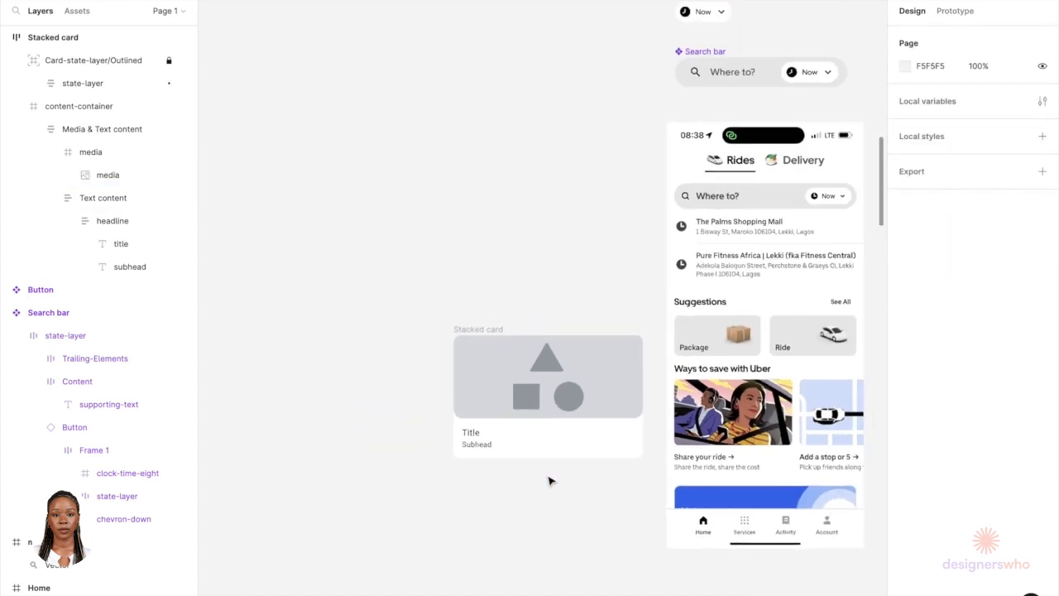
pyautogui.scroll(-2, 549, 479)
pyautogui.hscroll(2, 549, 480)
pyautogui.click(395, 364)
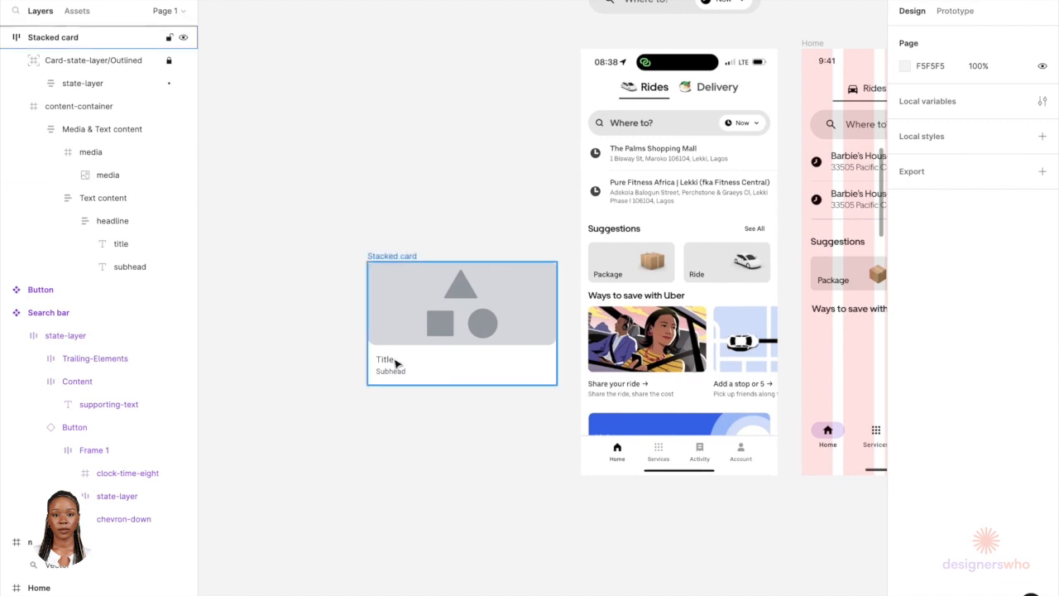
pyautogui.click(394, 364)
pyautogui.scroll(3, 388, 364)
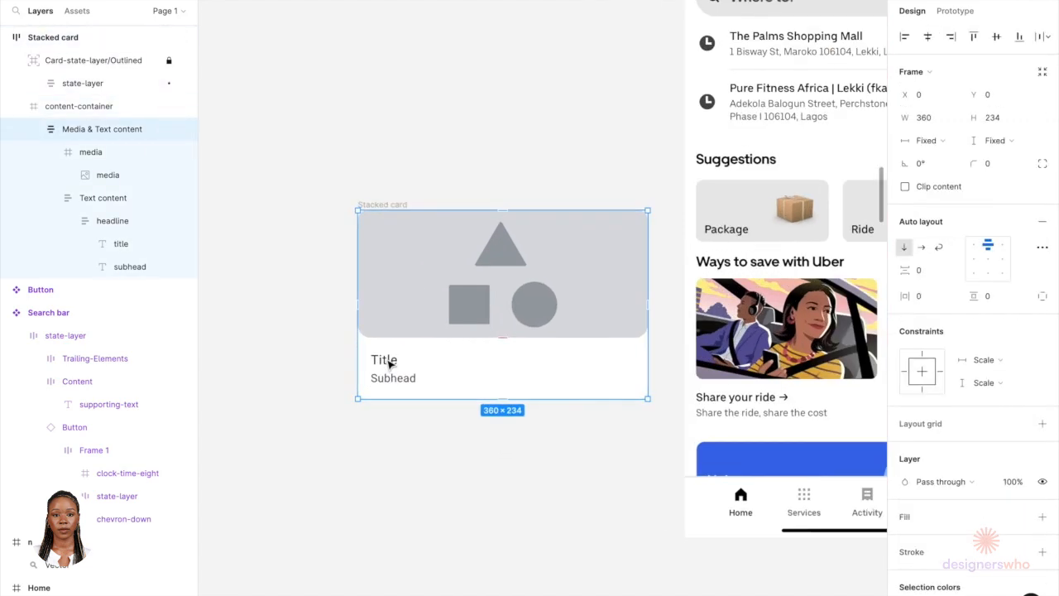
pyautogui.hscroll(1, 387, 364)
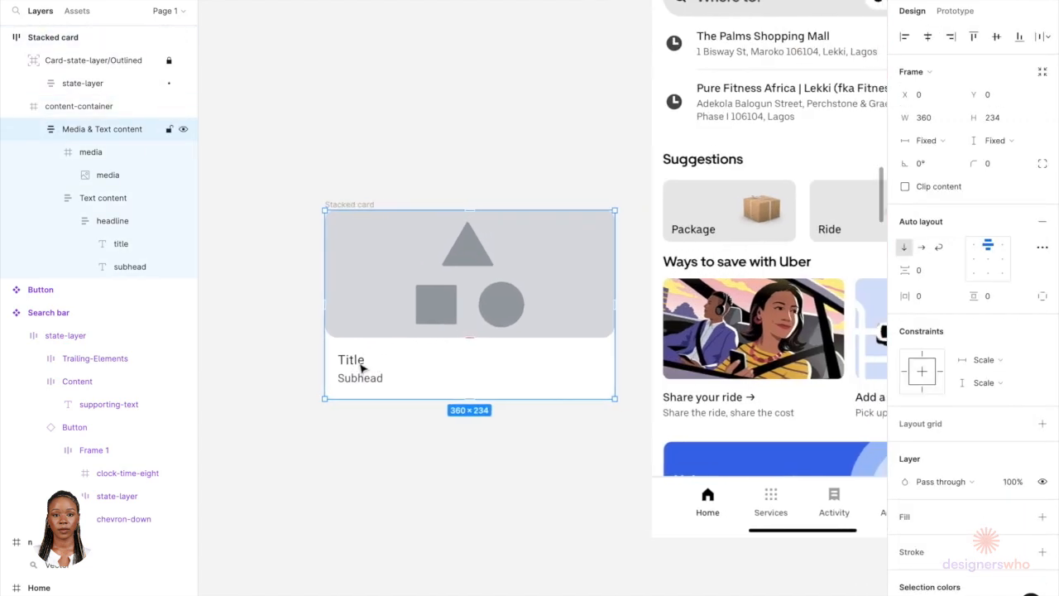
pyautogui.click(302, 385)
# Step: Set the media image's bottom-left and bottom-right corner radii to 12
pyautogui.scroll(4, 302, 384)
pyautogui.click(414, 288)
pyautogui.doubleClick(413, 289)
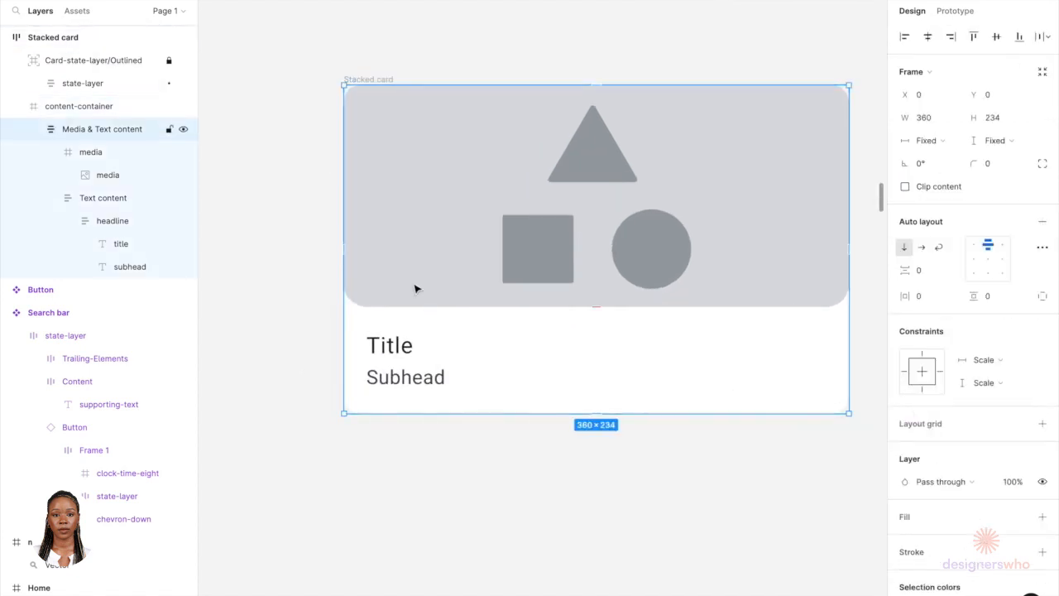
pyautogui.doubleClick(416, 289)
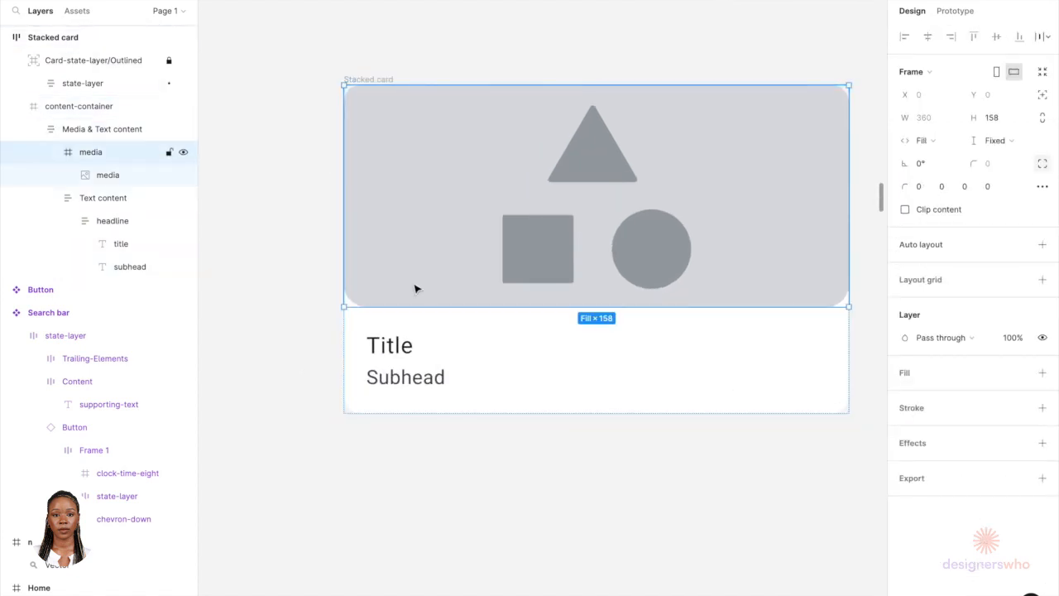
pyautogui.doubleClick(785, 249)
pyautogui.click(990, 141)
pyautogui.write('8')
pyautogui.click(973, 143)
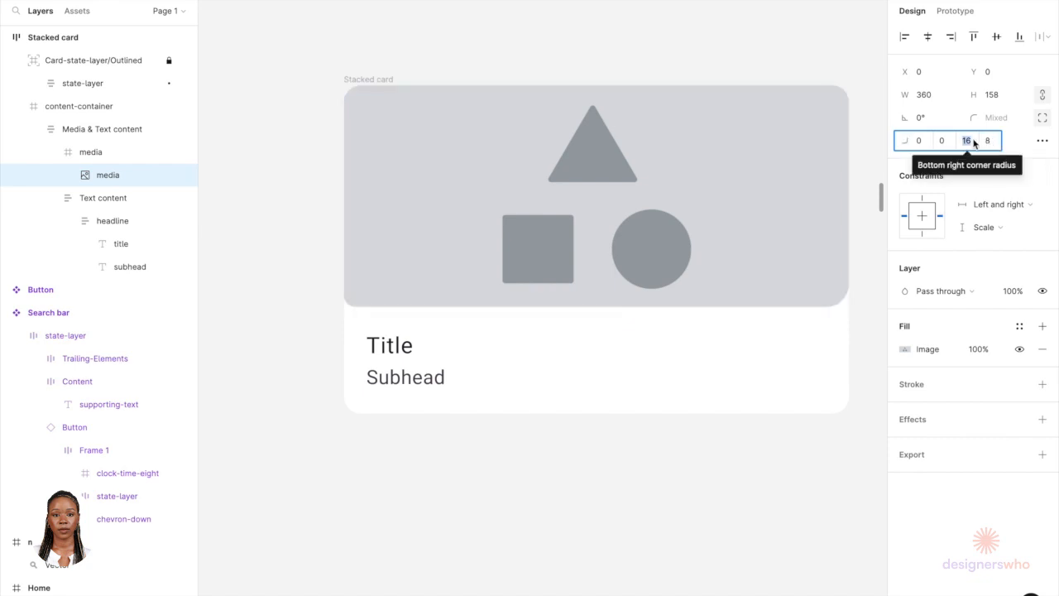
pyautogui.click(988, 145)
pyautogui.write('12')
pyautogui.press('Return')
pyautogui.click(969, 143)
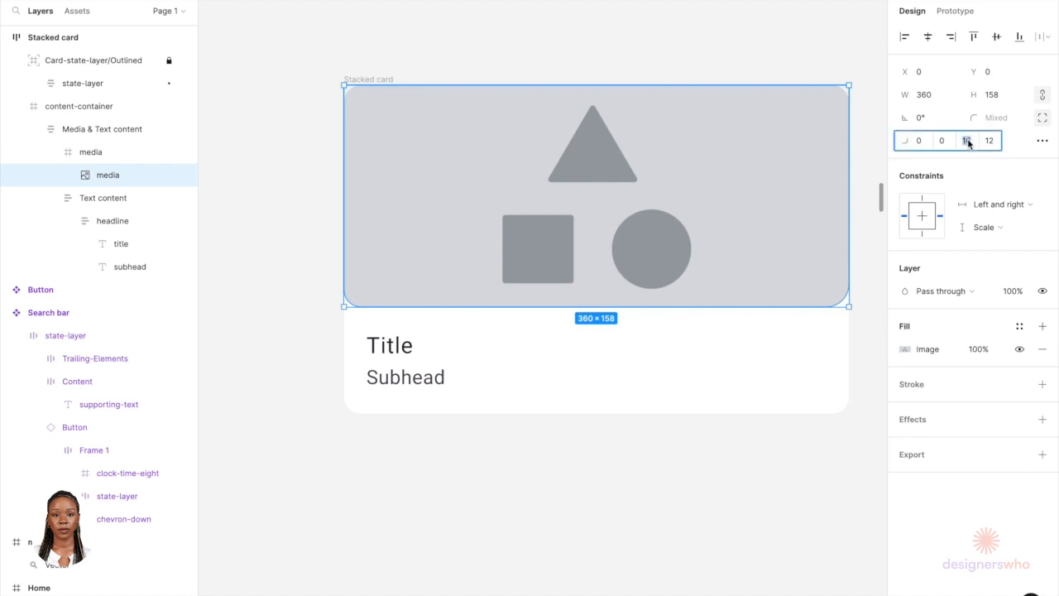
pyautogui.write('12')
pyautogui.press('Return')
# Step: Change the font of the title and subhead text to Uber Move
pyautogui.click(390, 358)
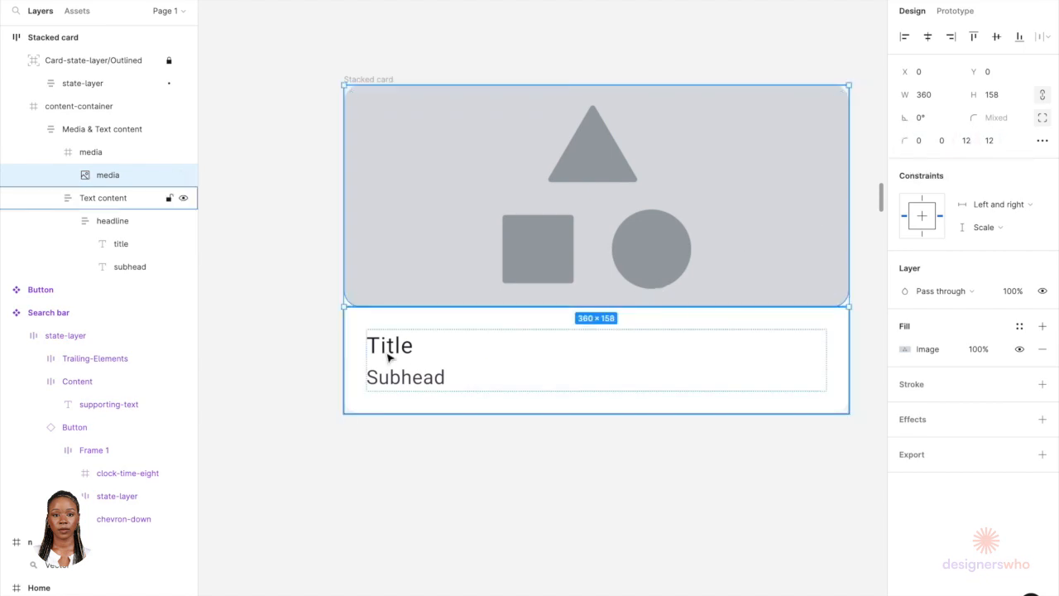
pyautogui.doubleClick(390, 358)
pyautogui.doubleClick(389, 358)
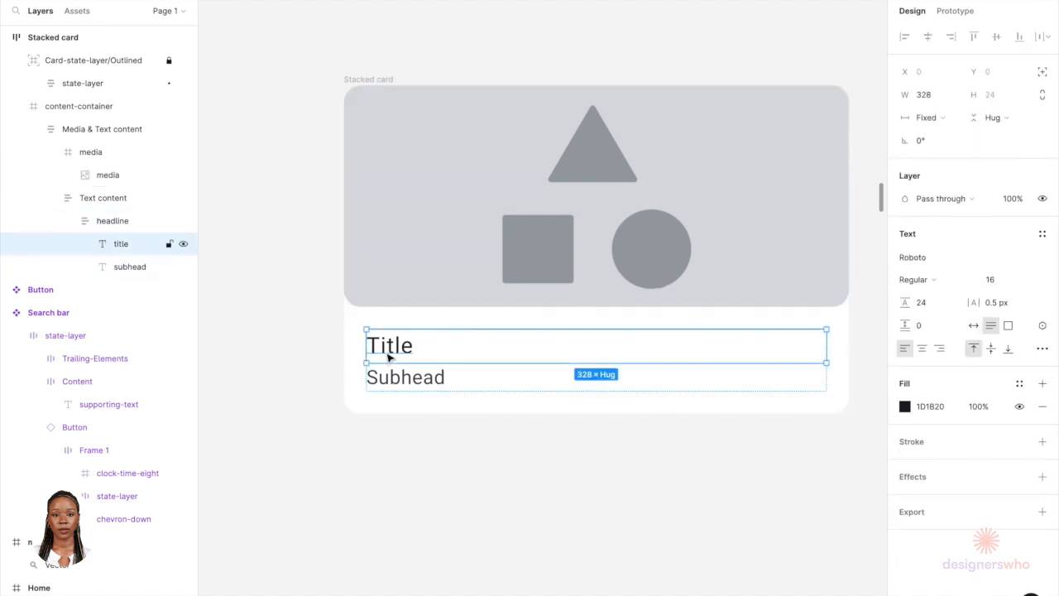
pyautogui.click(946, 255)
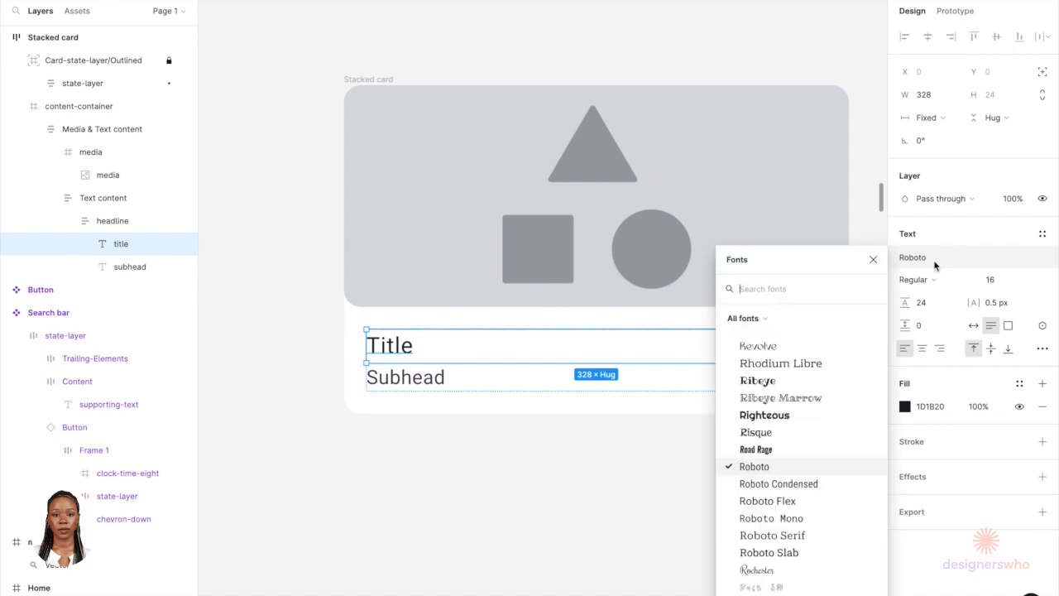
pyautogui.write('ub')
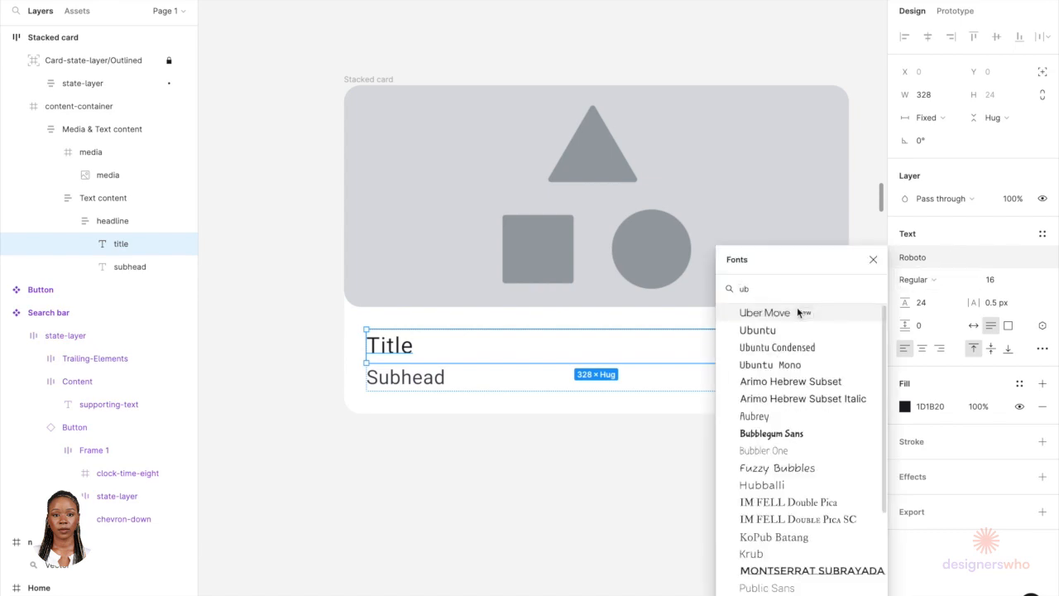
pyautogui.click(800, 310)
pyautogui.click(456, 378)
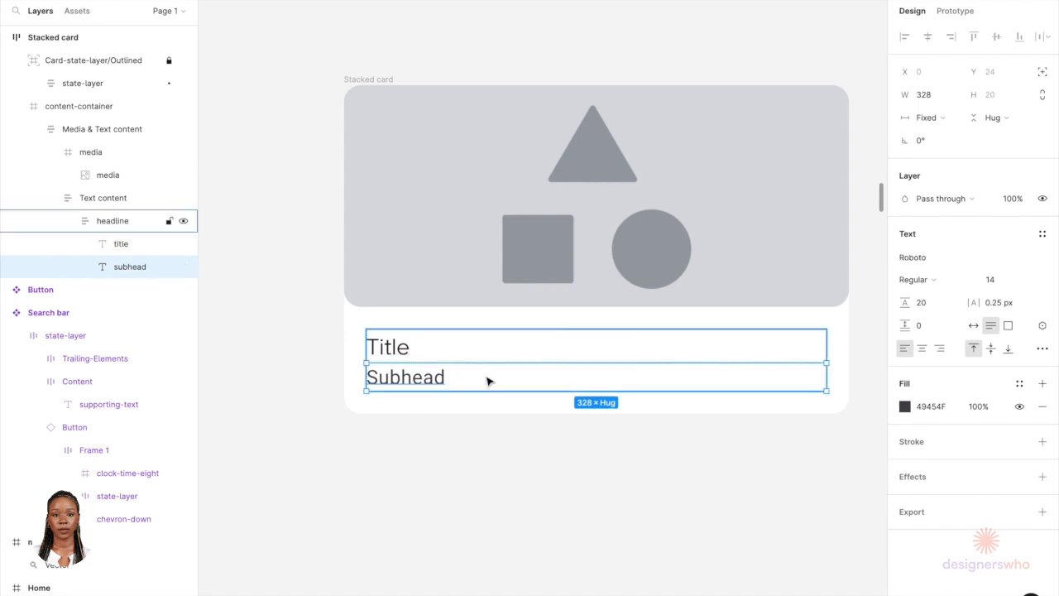
pyautogui.click(941, 263)
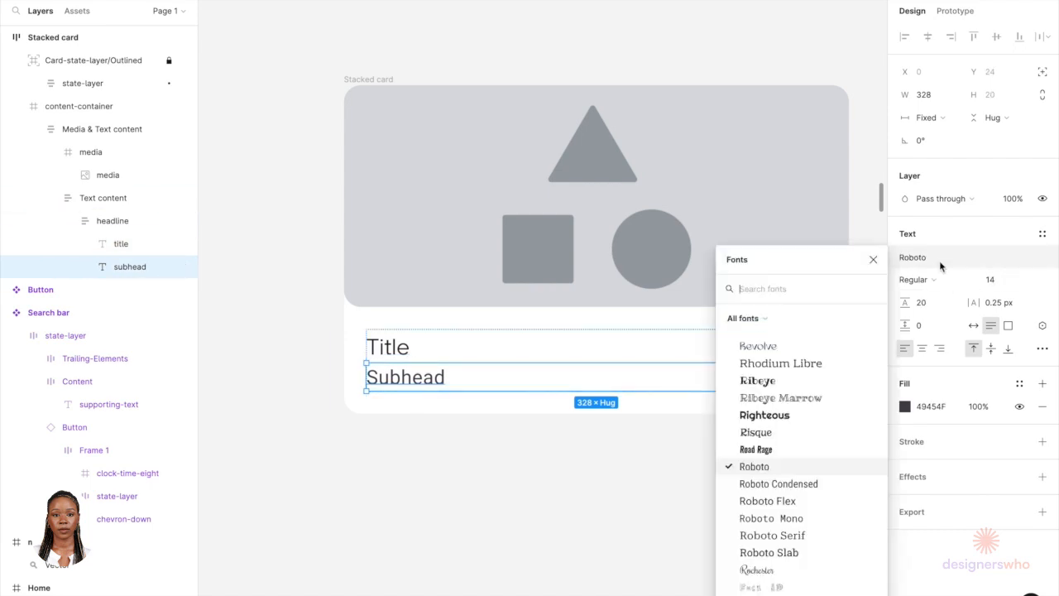
pyautogui.write('uber')
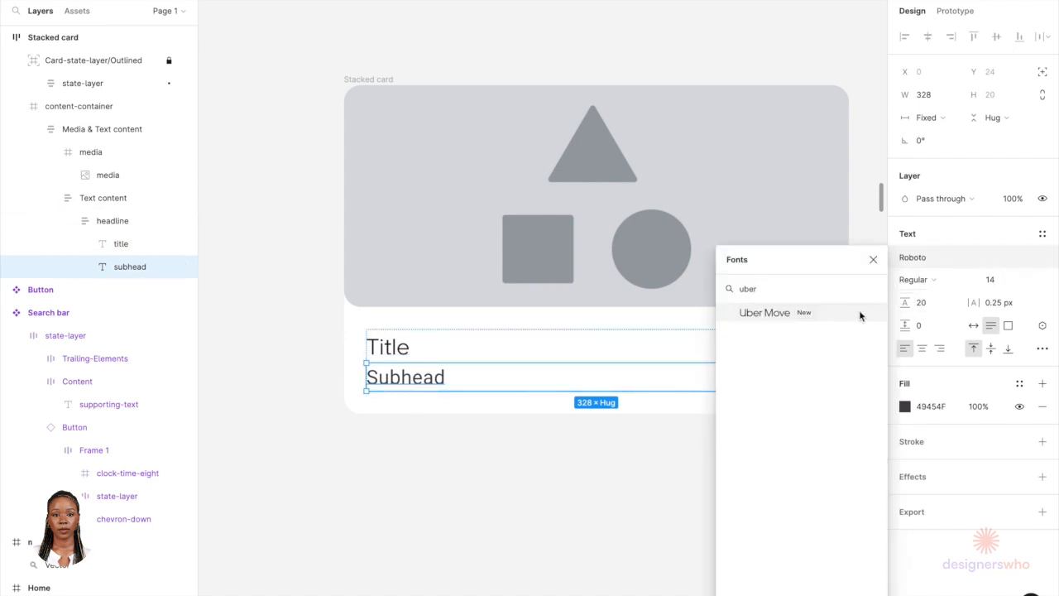
pyautogui.click(866, 309)
# Step: Set the subhead's font size to 16 and its line height to 24
pyautogui.click(1011, 281)
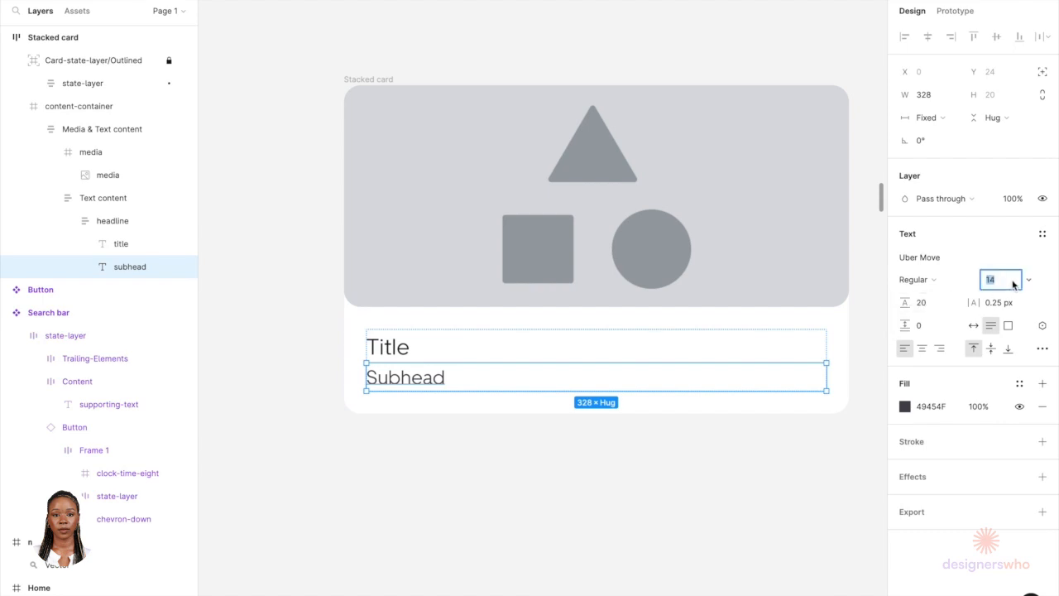
pyautogui.write('16')
pyautogui.click(930, 306)
pyautogui.press('Return')
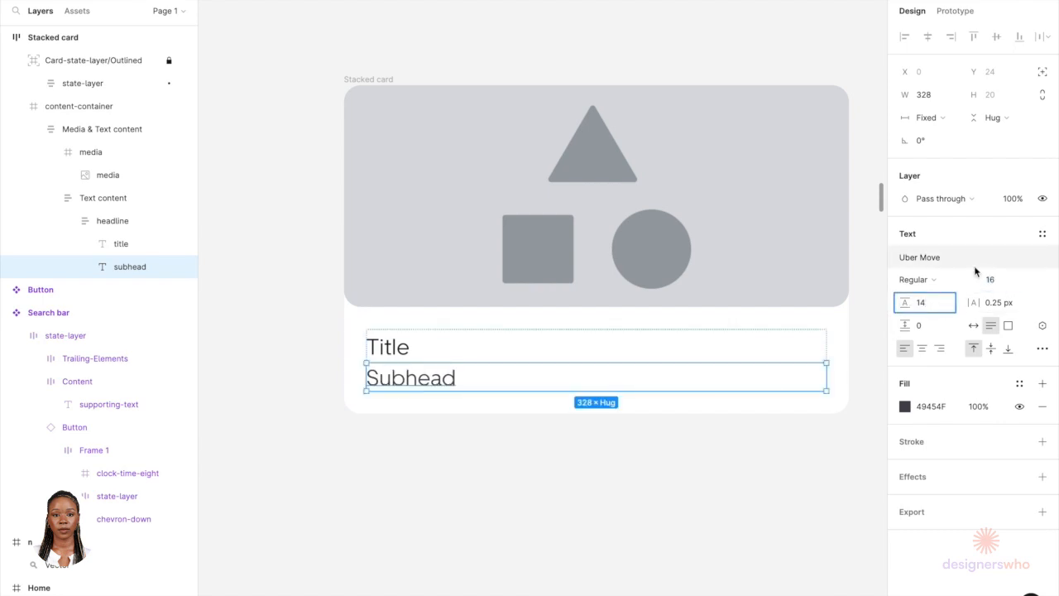
pyautogui.write('24')
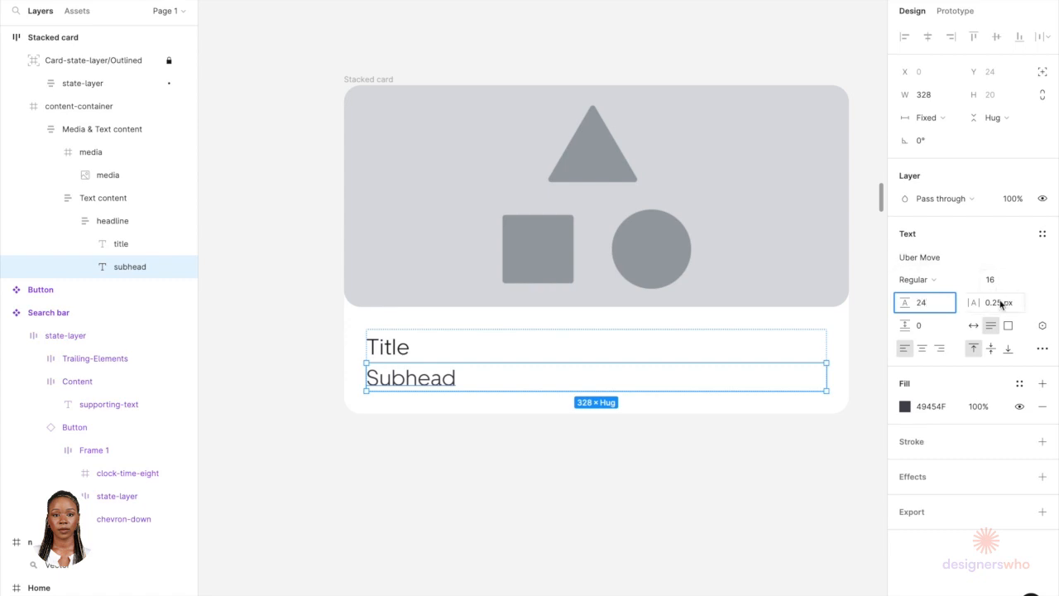
# Step: Set the subhead's letter spacing to 0
pyautogui.click(1000, 303)
pyautogui.write('0')
pyautogui.press('Return')
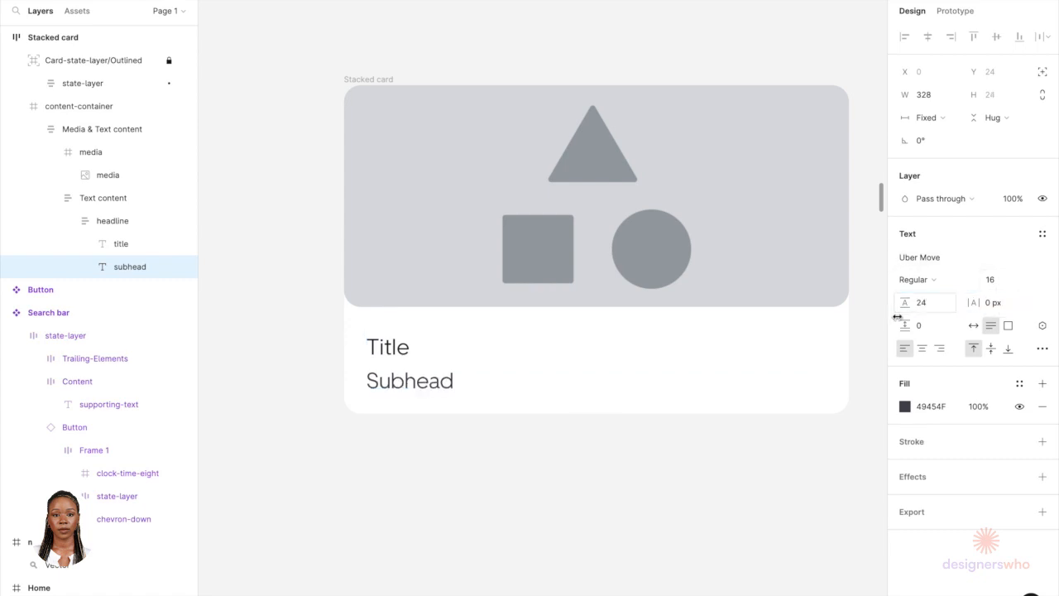
# Step: Set the title text to Medium weight, font size 18, and letter spacing 0
pyautogui.click(133, 243)
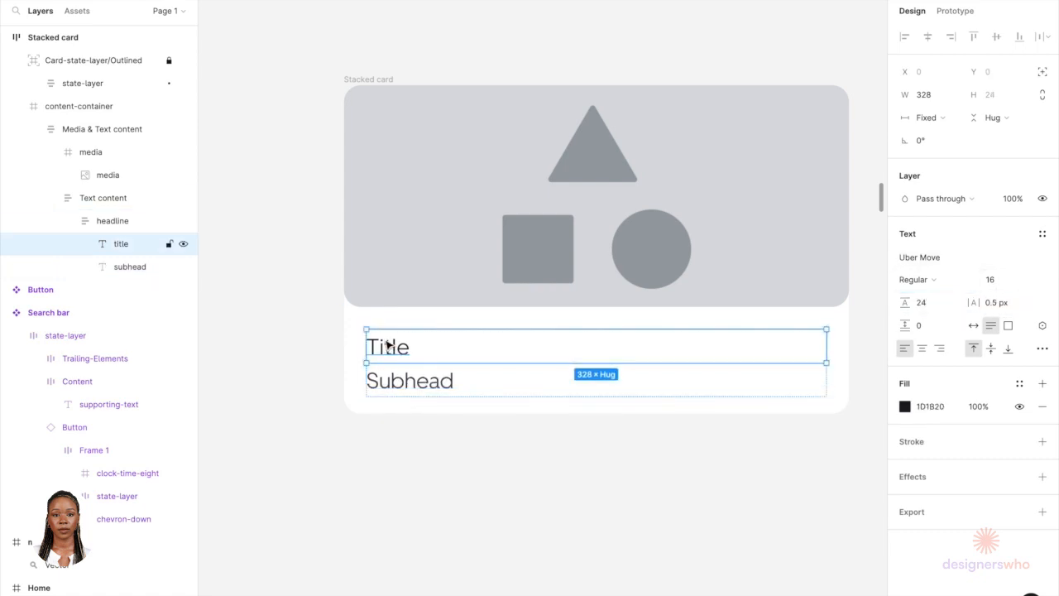
pyautogui.click(918, 279)
pyautogui.click(921, 296)
pyautogui.click(995, 282)
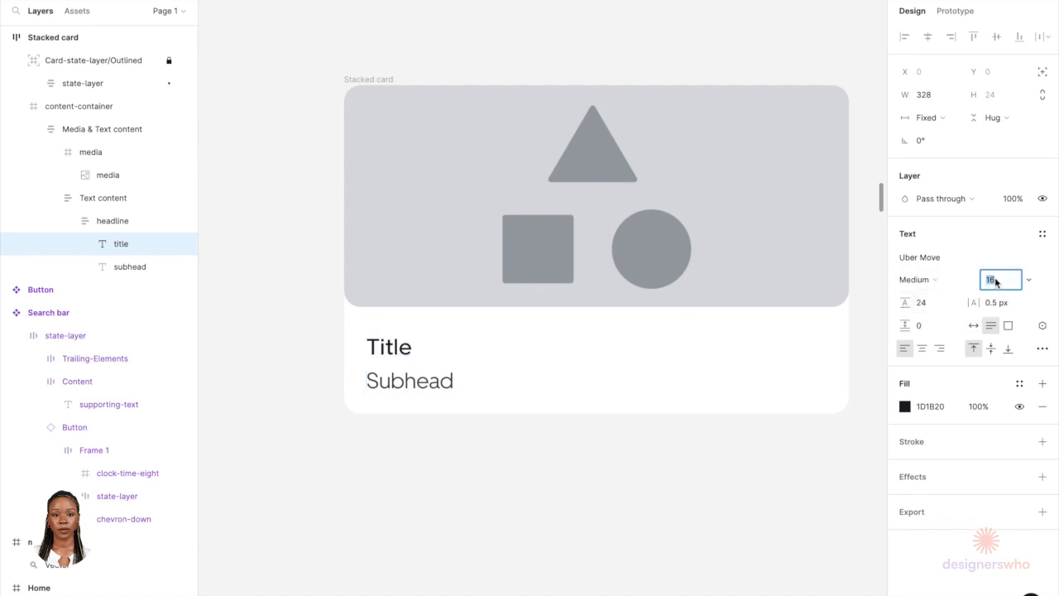
pyautogui.write('18')
pyautogui.click(998, 303)
pyautogui.write('0')
pyautogui.press('Return')
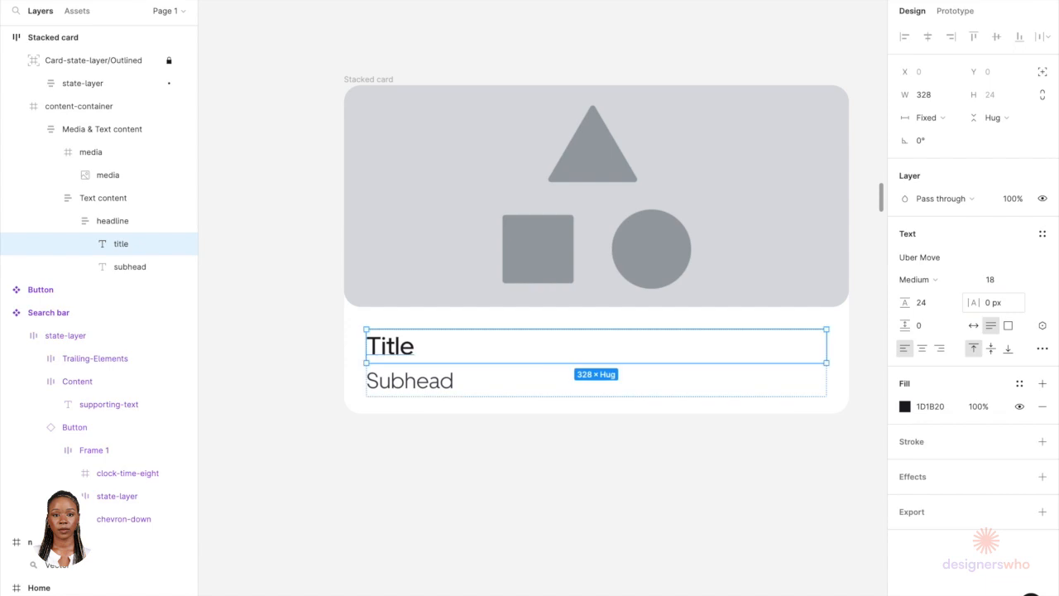
# Step: Replace the card title text with "Share your ride"
pyautogui.click(735, 477)
pyautogui.hotkey('shift', '1')
pyautogui.hscroll(3, 735, 478)
pyautogui.click(497, 399)
pyautogui.doubleClick(394, 377)
pyautogui.doubleClick(394, 377)
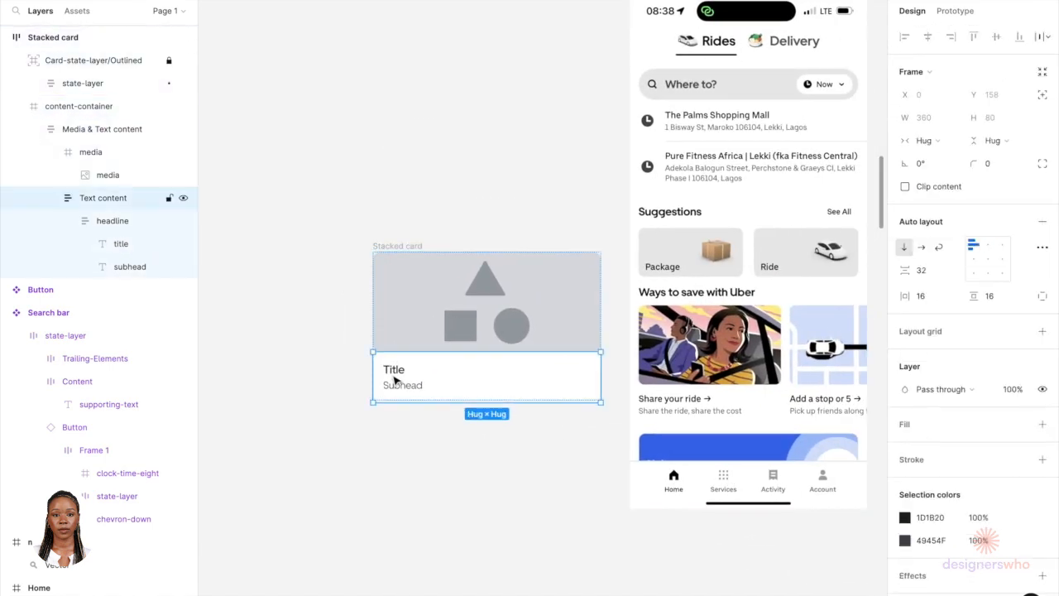
pyautogui.doubleClick(393, 375)
pyautogui.doubleClick(392, 374)
pyautogui.write('Share your ride')
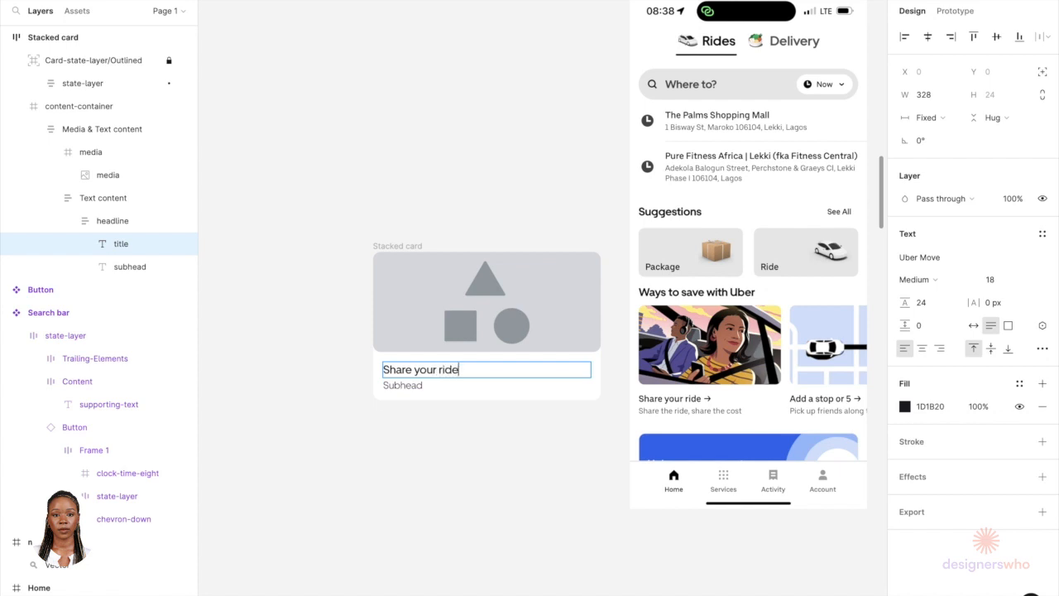
# Step: Replace the subhead text with "Share the ride, share the cost"
pyautogui.doubleClick(401, 385)
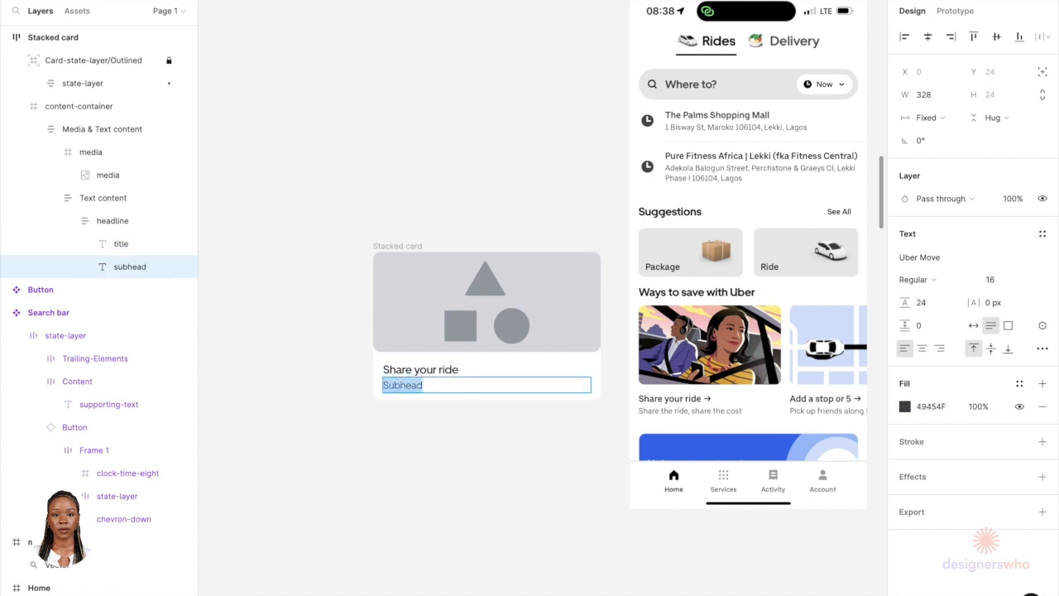
pyautogui.write('Share the ride, share the cost')
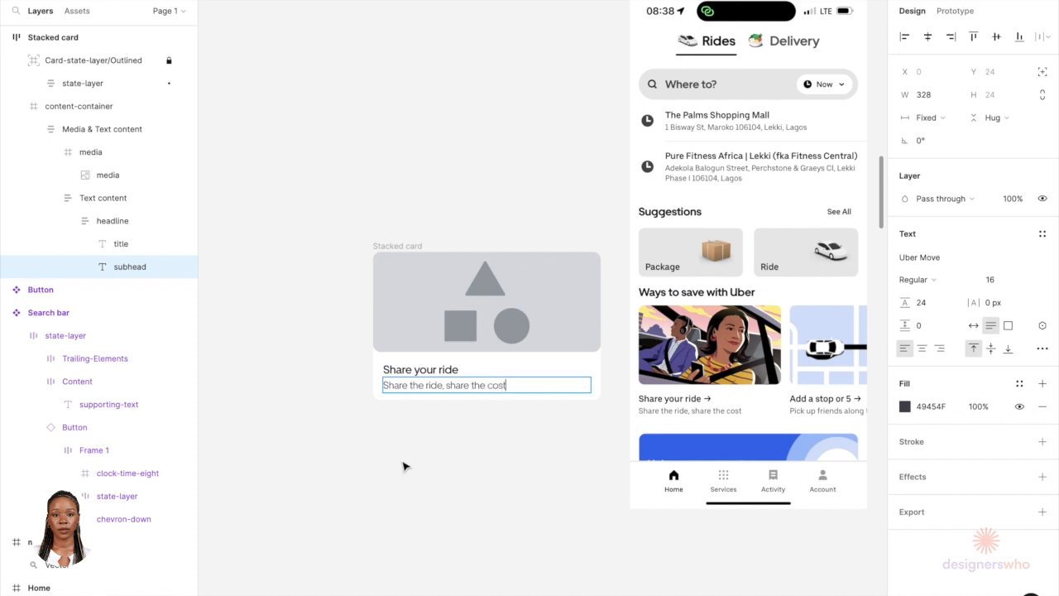
pyautogui.press('Escape')
pyautogui.click(416, 438)
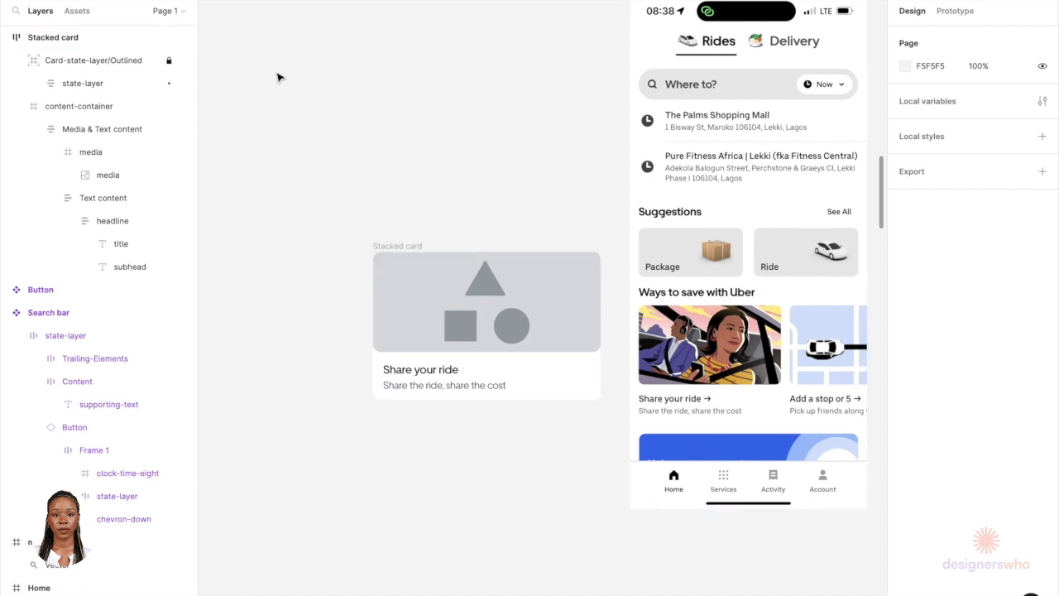
# Step: Run the Material Design Icons plugin, search for arrow, and insert the arrow-right icon
pyautogui.hotkey('shift', 'i')
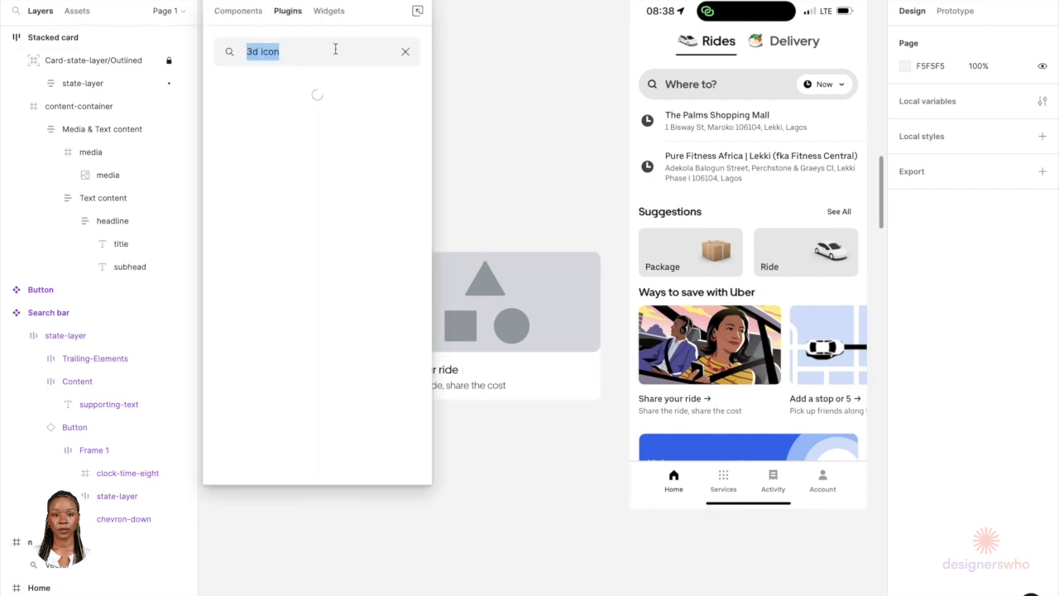
pyautogui.click(404, 52)
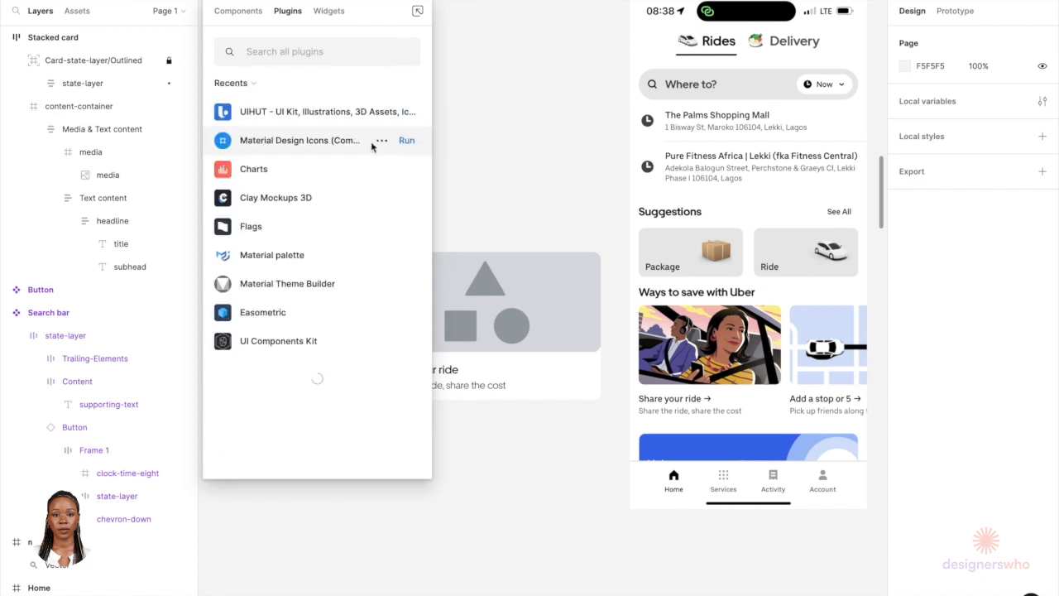
pyautogui.click(403, 142)
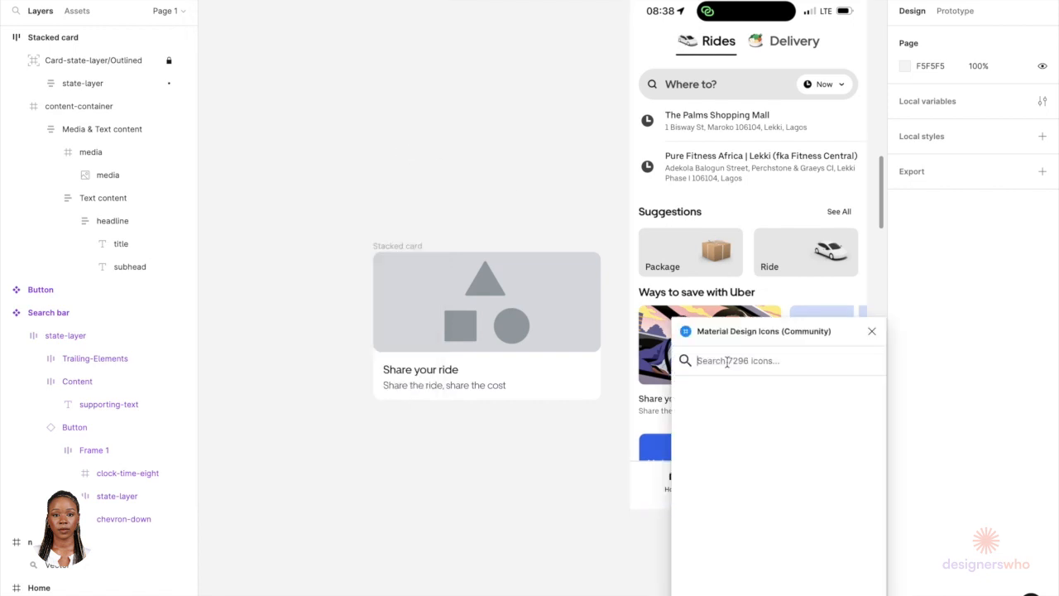
pyautogui.click(726, 360)
pyautogui.write('arrow')
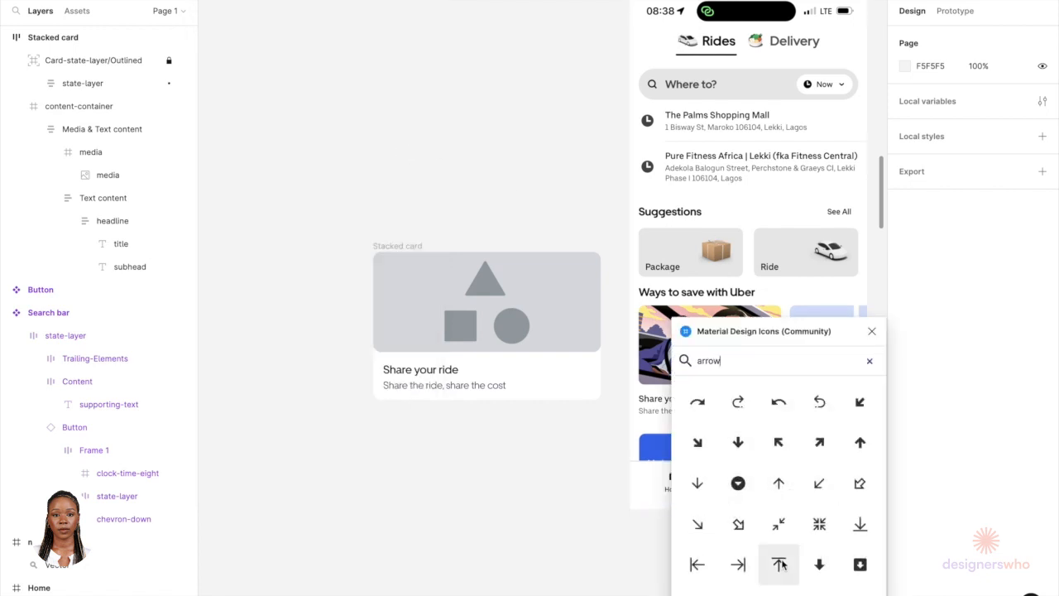
pyautogui.scroll(-3, 778, 562)
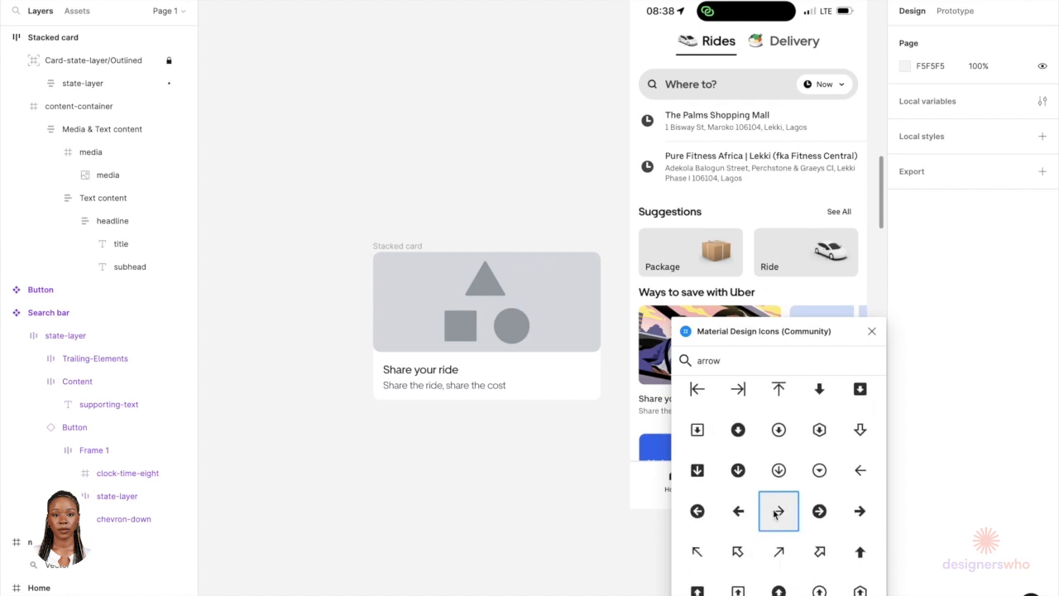
pyautogui.click(778, 511)
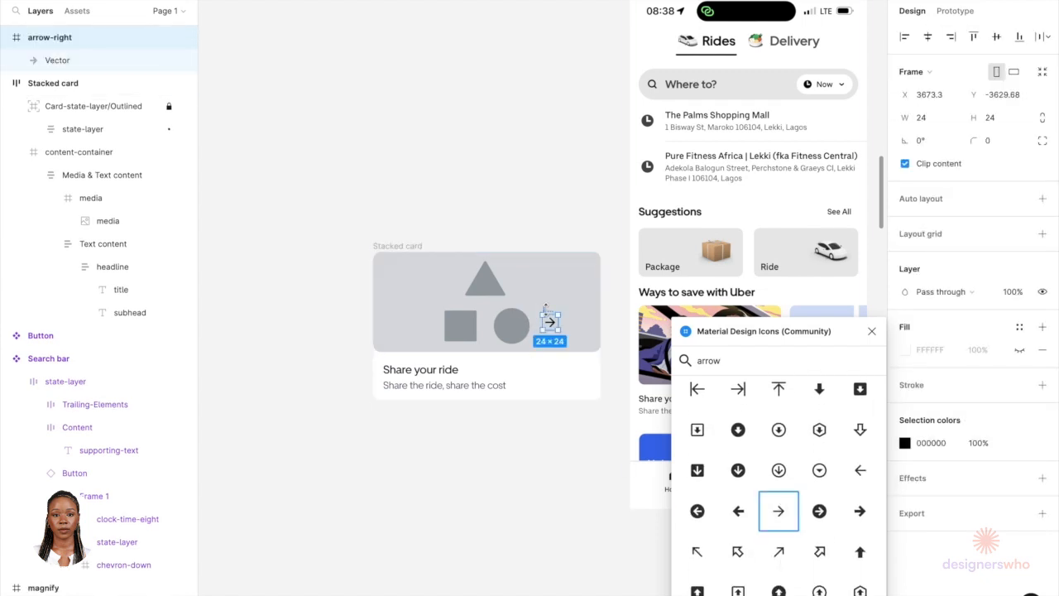
# Step: Move the arrow-right icon into the headline beside the title and wrap both in a horizontal auto layout frame
pyautogui.scroll(5, 545, 306)
pyautogui.moveTo(529, 326); pyautogui.dragTo(319, 442)
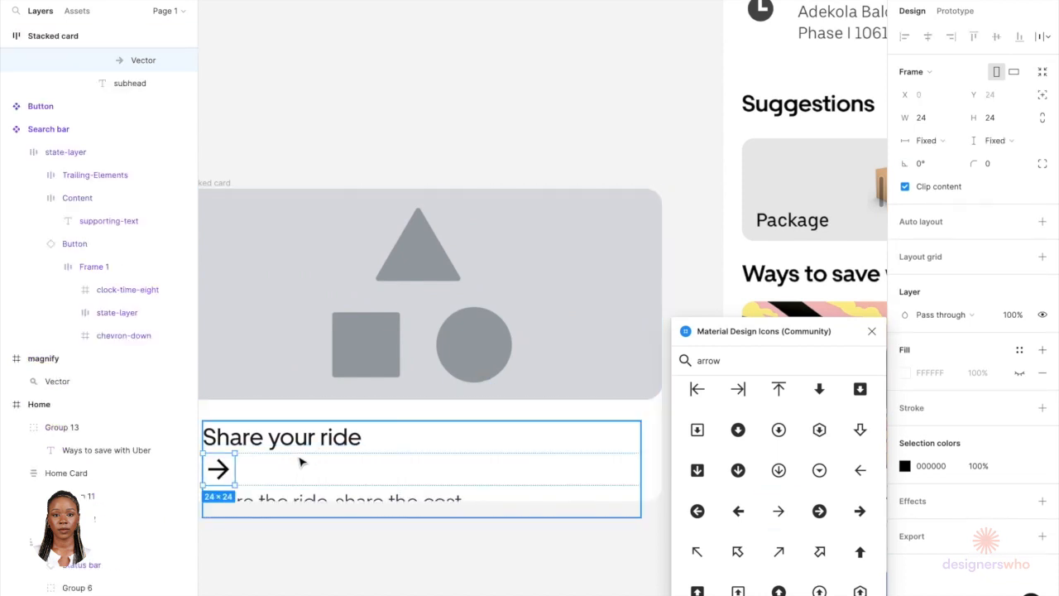
pyautogui.click(305, 447)
pyautogui.keyDown('shift'); pyautogui.click(232, 476); pyautogui.keyUp('shift')
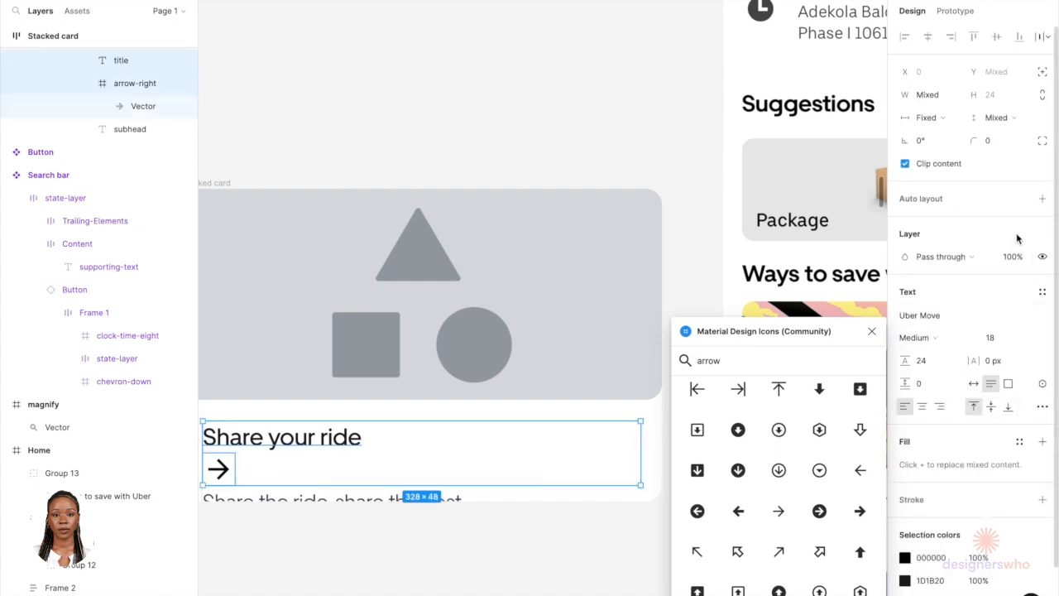
pyautogui.click(1041, 198)
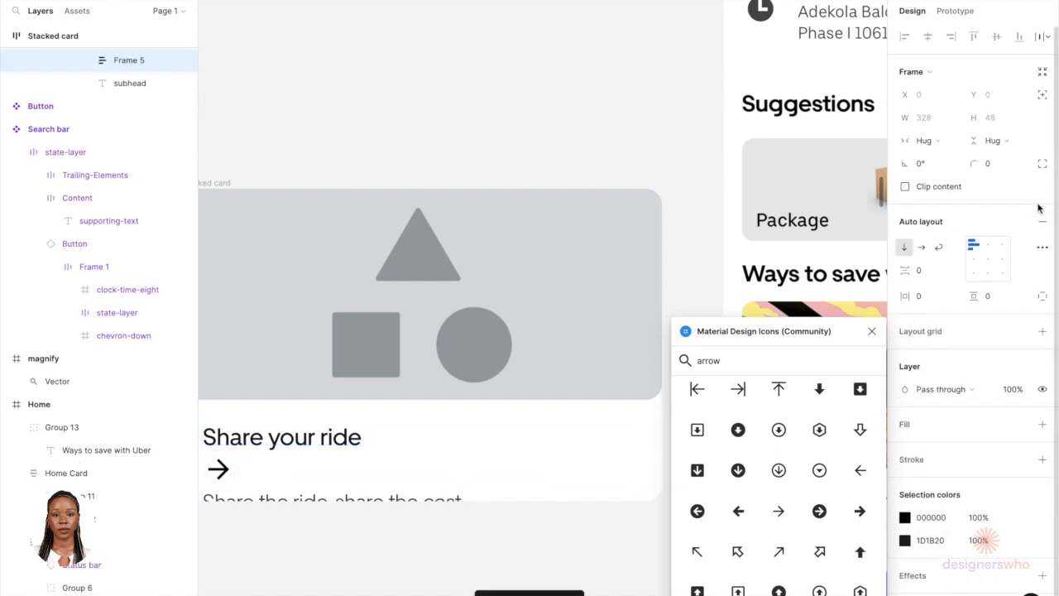
pyautogui.click(920, 248)
pyautogui.scroll(-3, 459, 471)
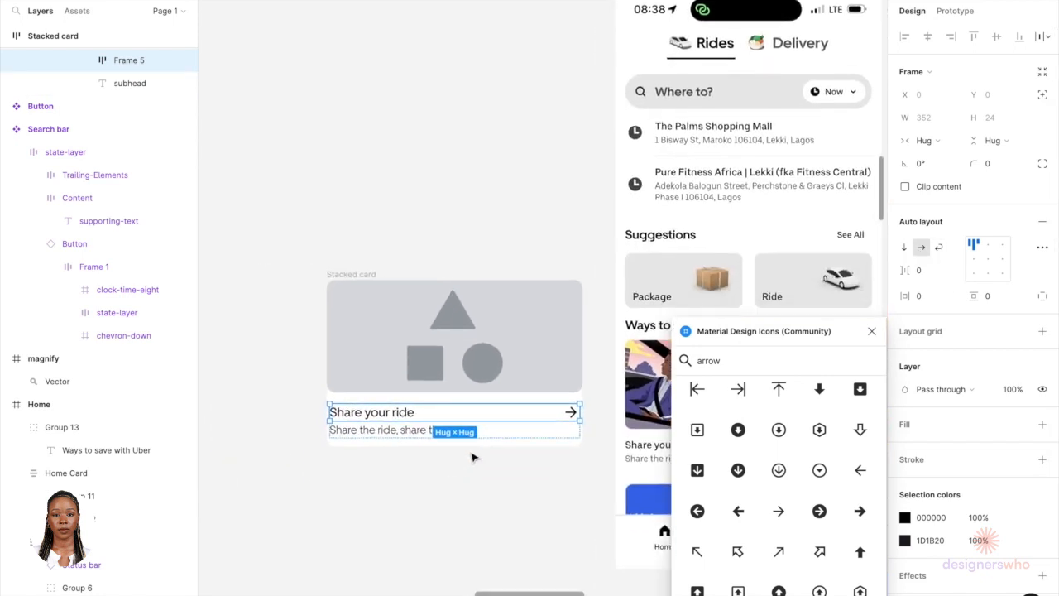
# Step: Shrink the title to about 127 px wide and set the title-and-arrow row's gap to 4
pyautogui.scroll(3, 561, 399)
pyautogui.click(361, 422)
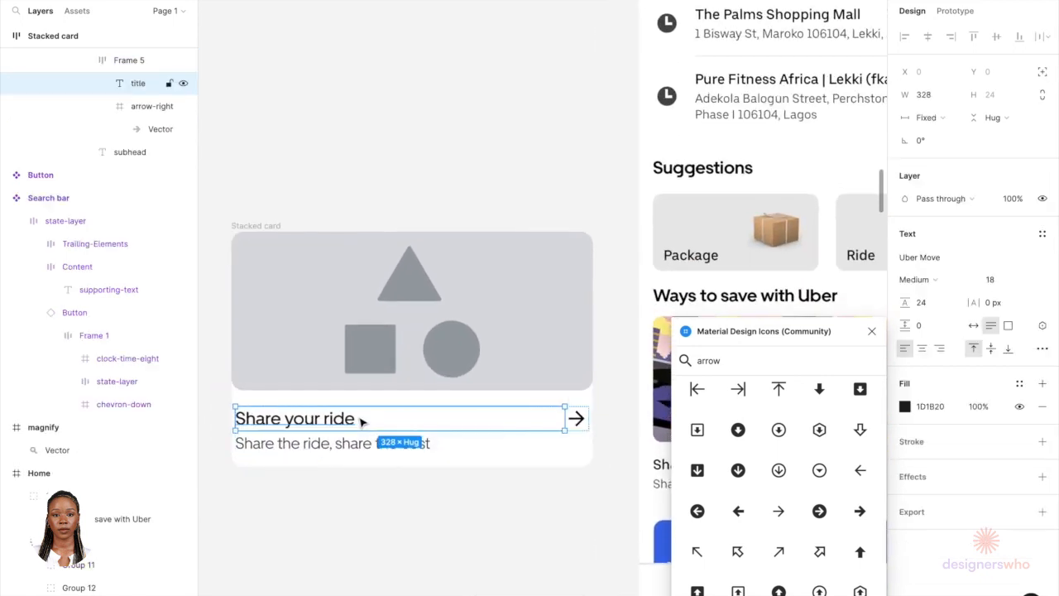
pyautogui.moveTo(564, 418); pyautogui.dragTo(376, 420)
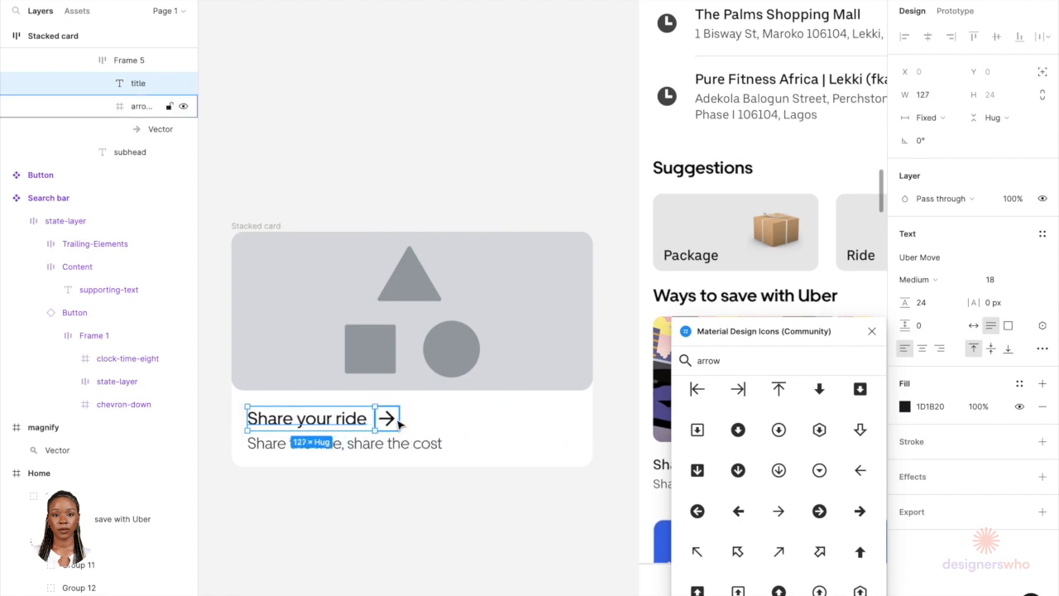
pyautogui.click(389, 421)
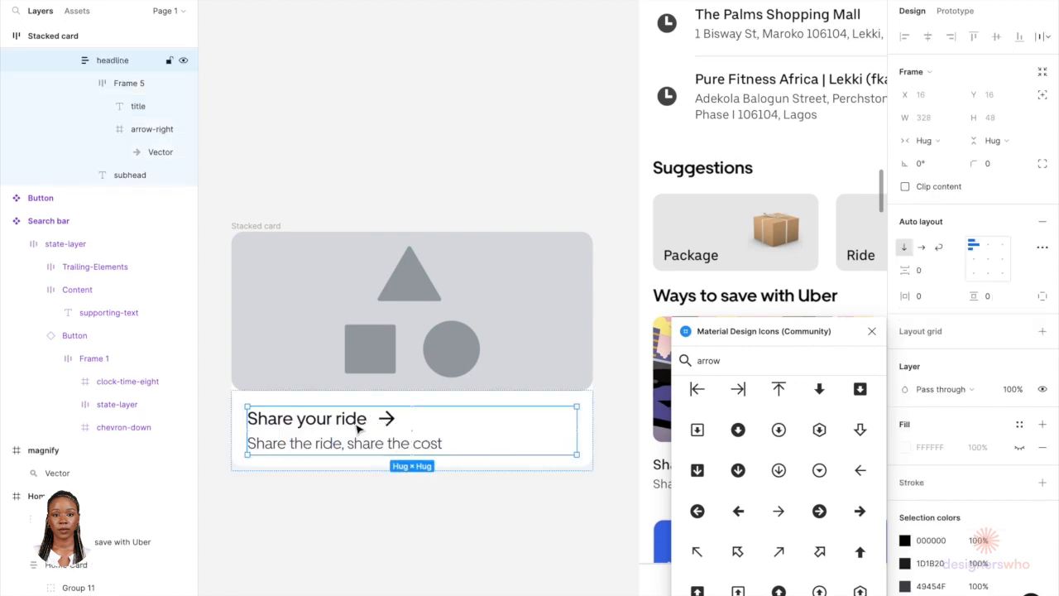
pyautogui.click(356, 421)
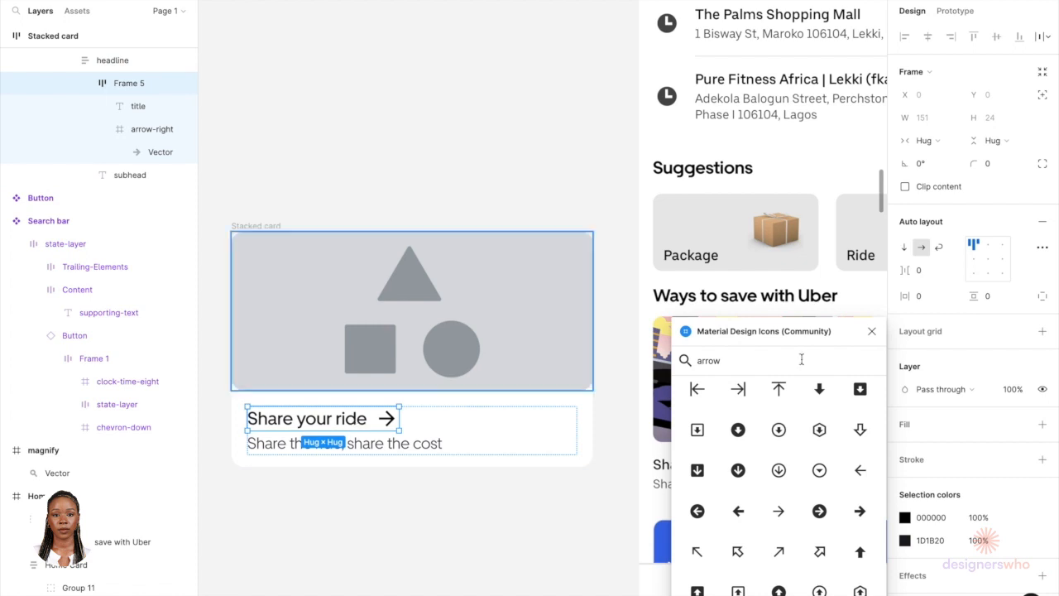
pyautogui.click(924, 273)
pyautogui.write('4')
pyautogui.press('Return')
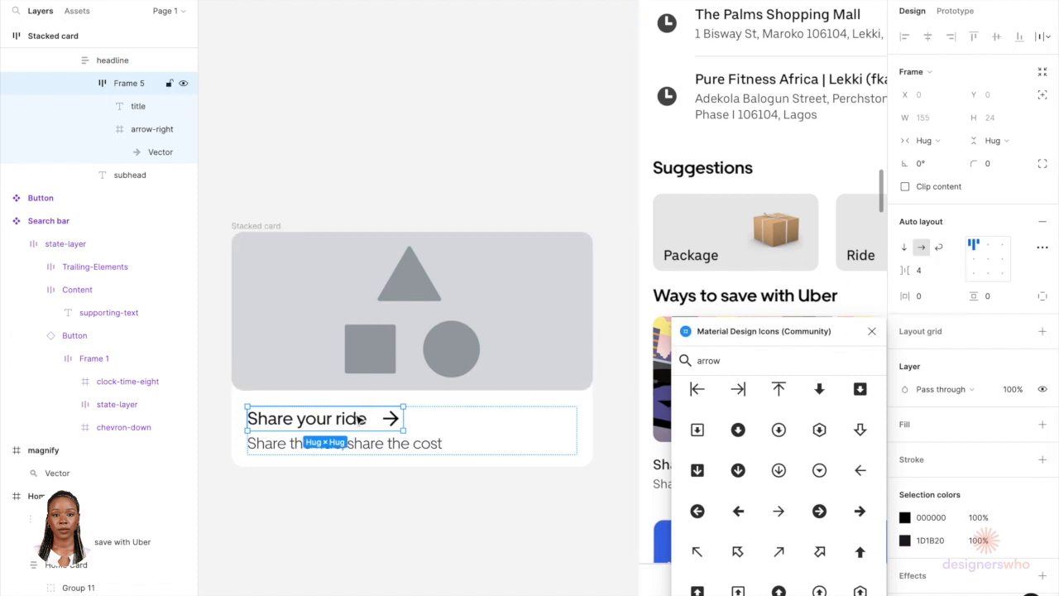
# Step: Narrow the title to about 121 px wide so the arrow sits right after the text
pyautogui.scroll(-2, 360, 419)
pyautogui.scroll(-5, 360, 420)
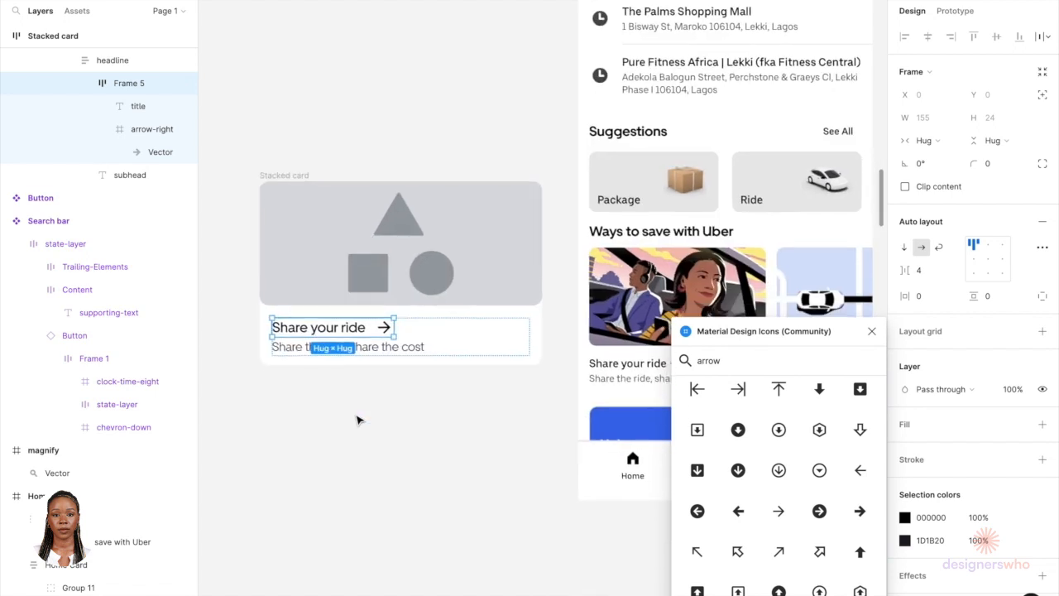
pyautogui.click(348, 331)
pyautogui.scroll(5, 352, 330)
pyautogui.moveTo(394, 328); pyautogui.dragTo(388, 329)
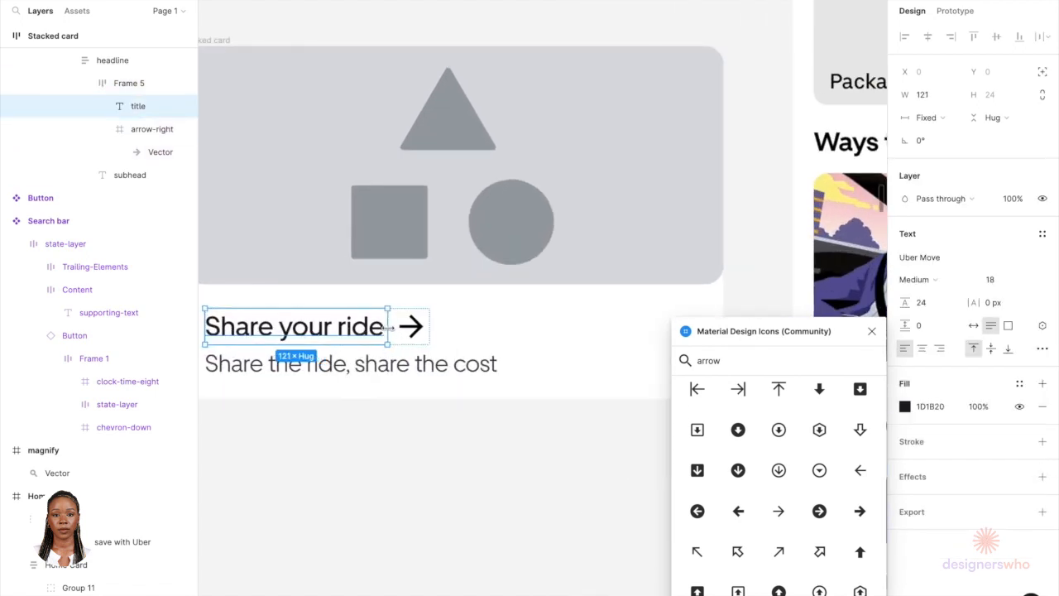
pyautogui.click(406, 449)
# Step: Capture a screenshot of the Share your ride illustration from the reference Home screen
pyautogui.scroll(-3, 405, 451)
pyautogui.scroll(-3, 405, 452)
pyautogui.scroll(-2, 406, 451)
pyautogui.hscroll(2, 405, 451)
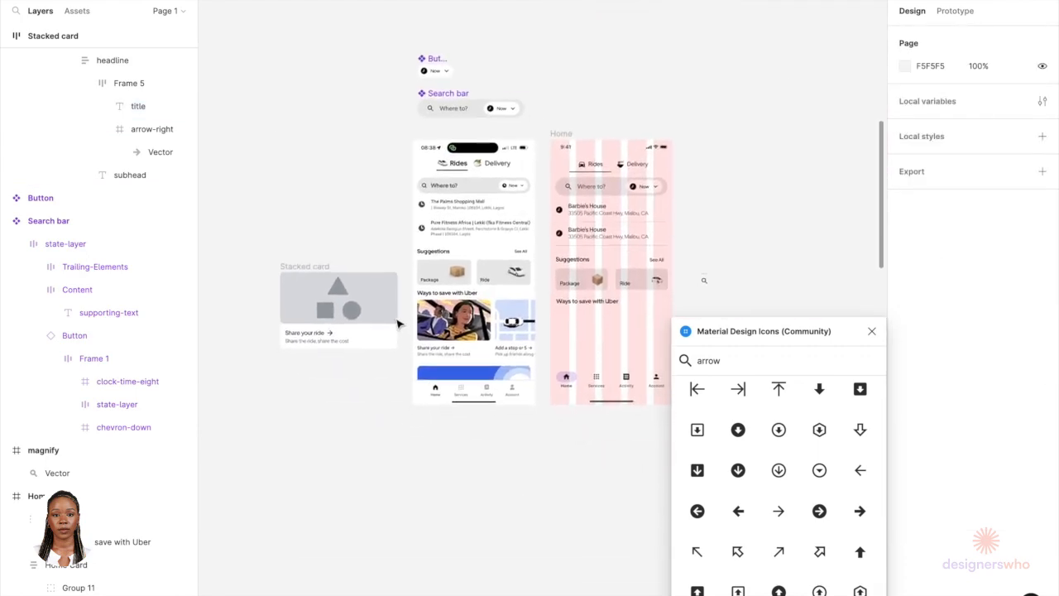
pyautogui.scroll(5, 436, 335)
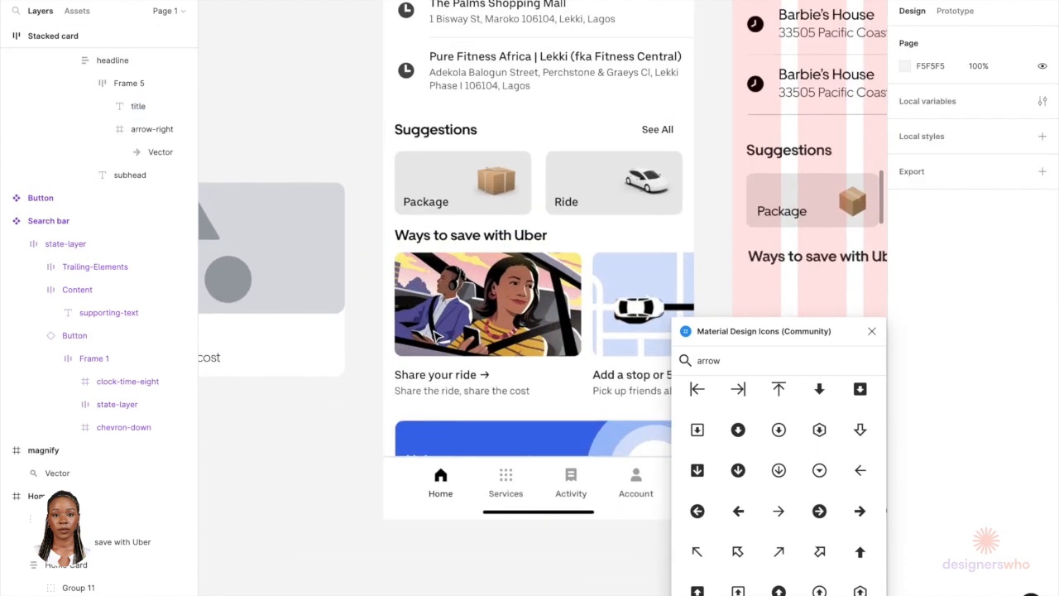
pyautogui.hscroll(2, 436, 335)
pyautogui.scroll(-1, 436, 335)
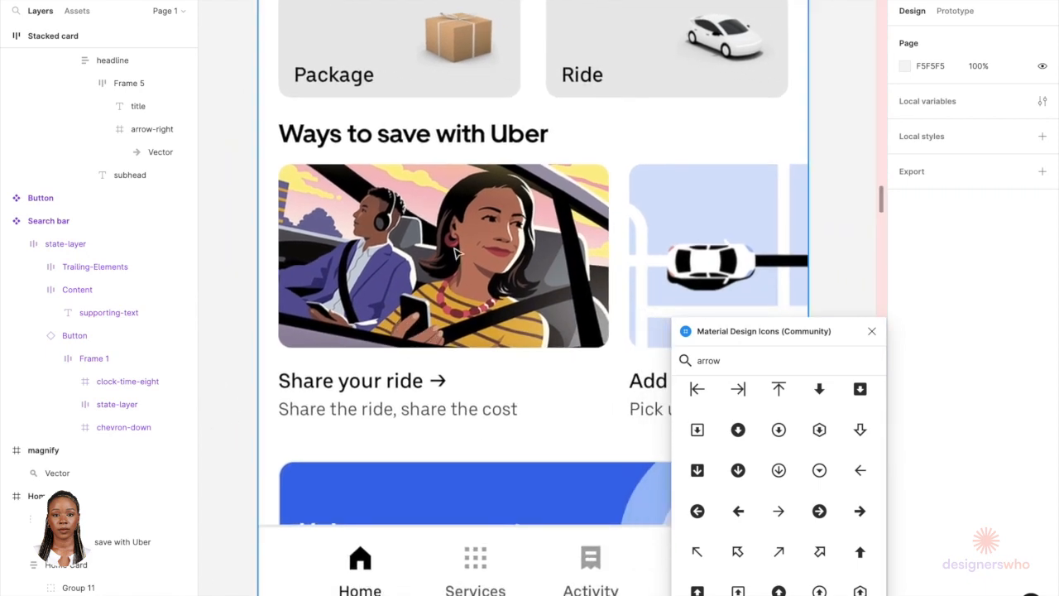
pyautogui.scroll(3, 458, 253)
pyautogui.scroll(-1, 457, 254)
pyautogui.scroll(-3, 457, 254)
pyautogui.scroll(-1, 457, 254)
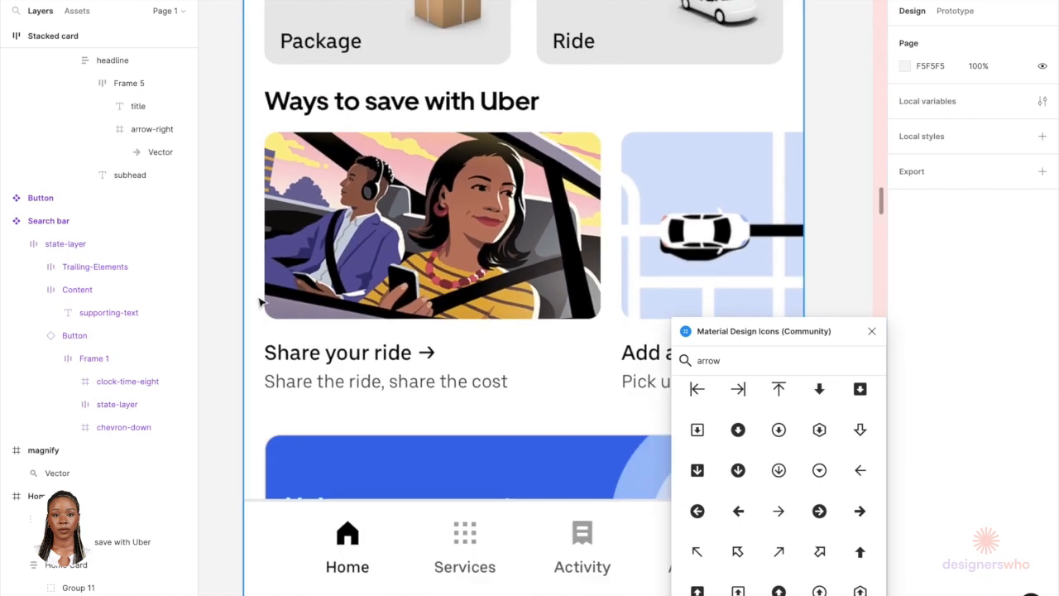
pyautogui.press('super+shift+4')
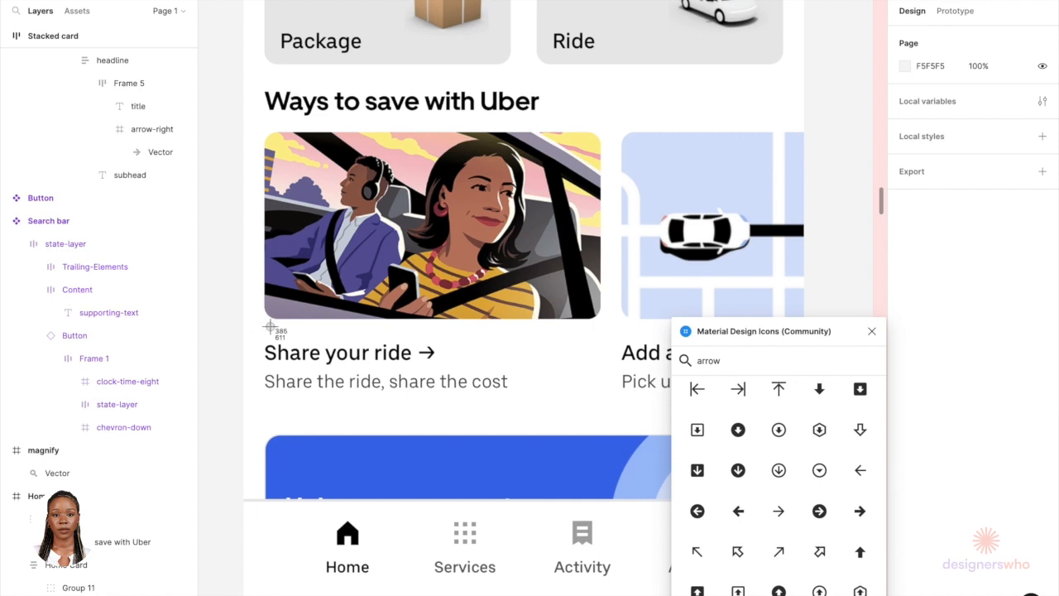
pyautogui.moveTo(267, 317)
pyautogui.mouseDown()
pyautogui.moveTo(526, 134)
pyautogui.moveTo(583, 124)
pyautogui.moveTo(595, 137)
pyautogui.mouseUp()
# Step: Paste the captured illustration into the stacked card's media image
pyautogui.scroll(-5, 487, 380)
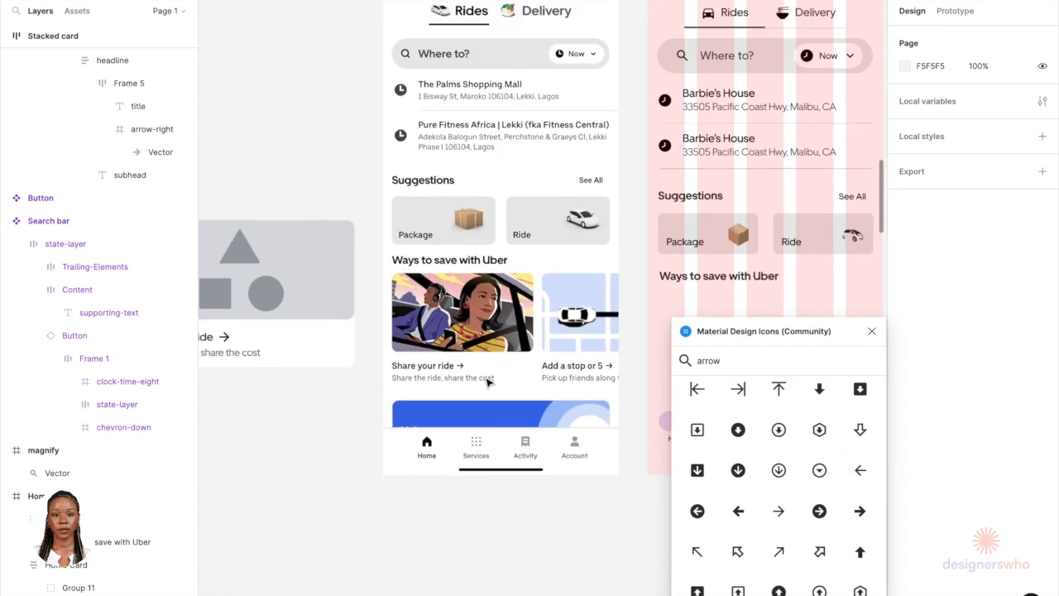
pyautogui.click(315, 301)
pyautogui.doubleClick(317, 301)
pyautogui.hscroll(-3, 316, 301)
pyautogui.scroll(-1, 317, 302)
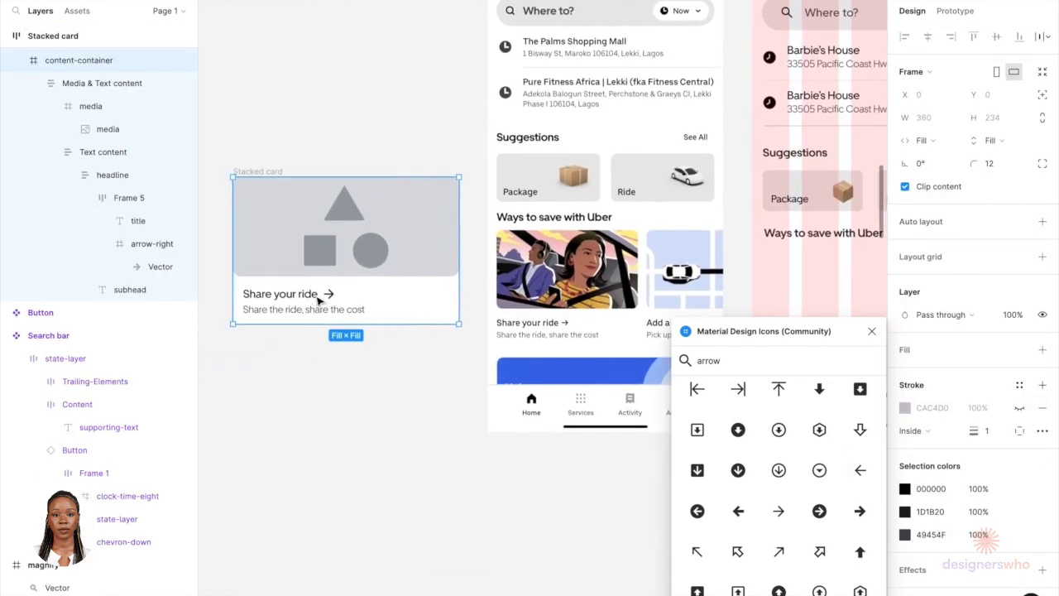
pyautogui.doubleClick(413, 266)
pyautogui.doubleClick(413, 265)
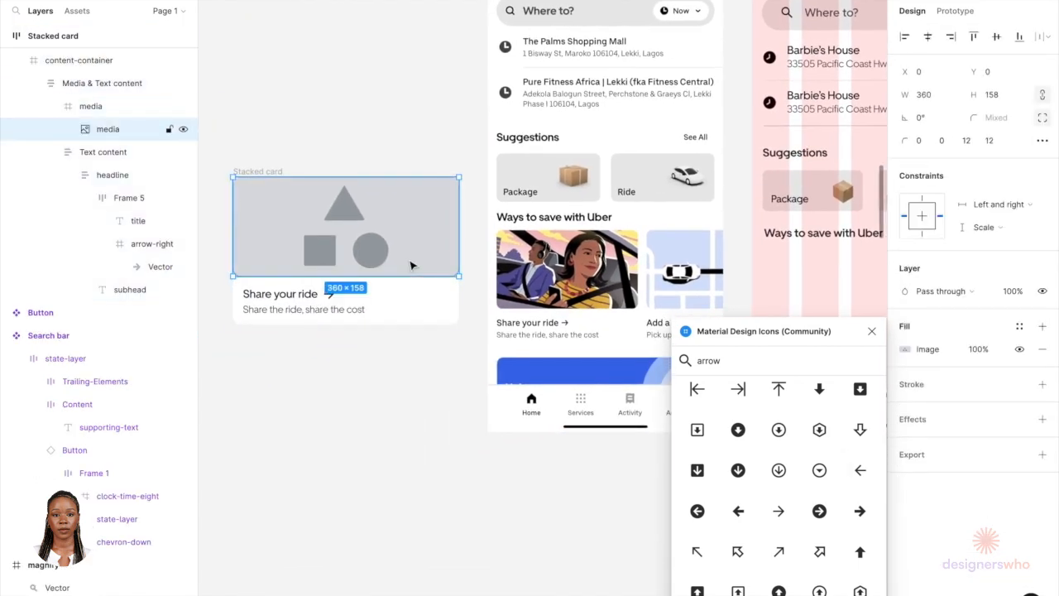
pyautogui.hotkey('ctrl', 'v')
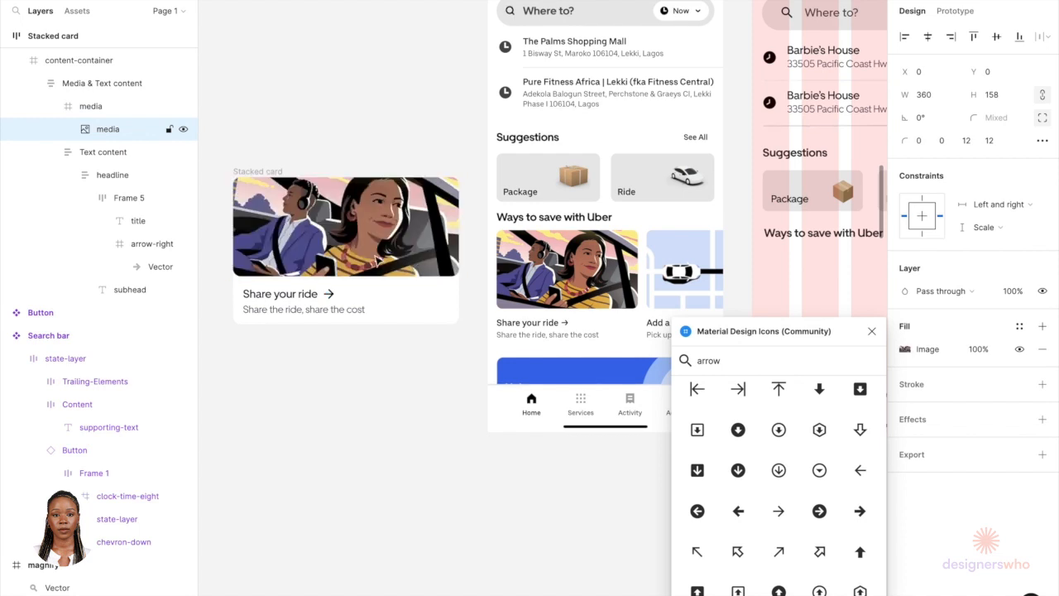
# Step: Move the stacked card into the Home screen below the Ways to save with Uber heading
pyautogui.click(366, 132)
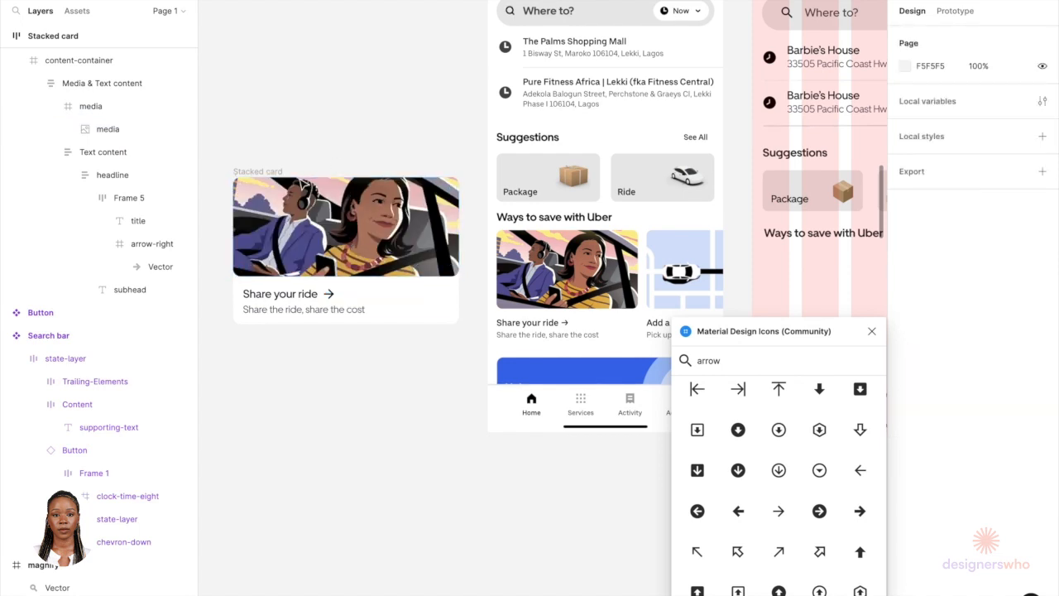
pyautogui.scroll(-3, 323, 174)
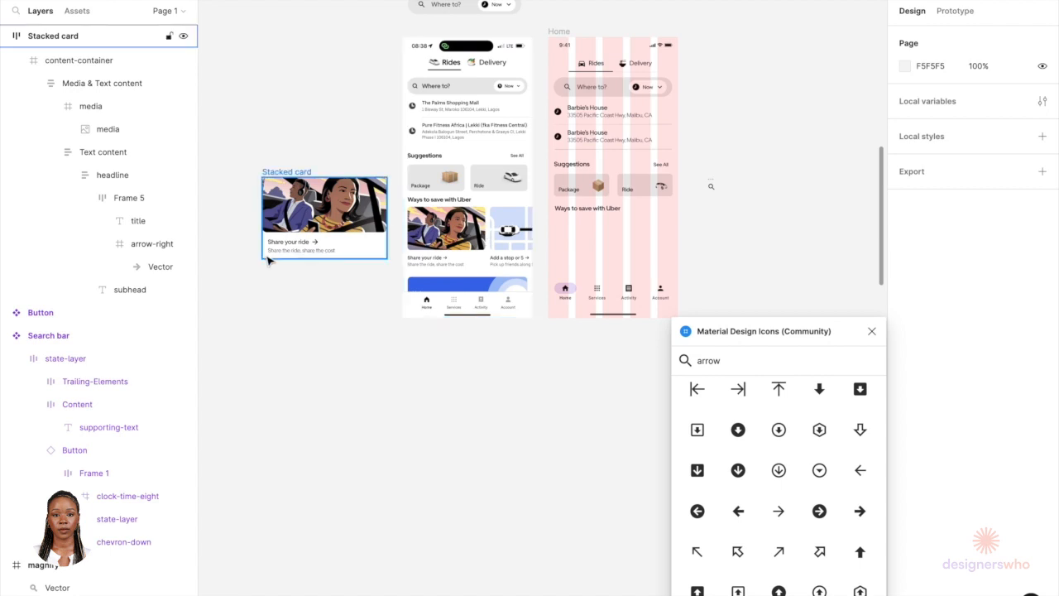
pyautogui.scroll(-3, 273, 215)
pyautogui.moveTo(276, 201); pyautogui.dragTo(460, 233)
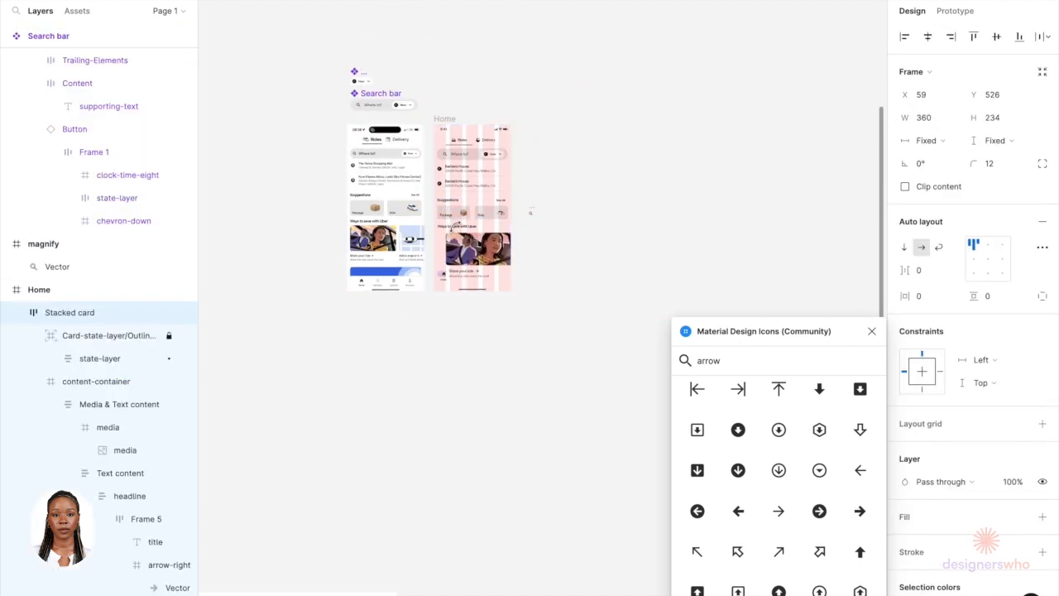
# Step: Reposition the card under the heading and narrow it to about 218 px wide
pyautogui.scroll(10, 458, 229)
pyautogui.scroll(5, 454, 227)
pyautogui.moveTo(546, 188); pyautogui.dragTo(515, 186)
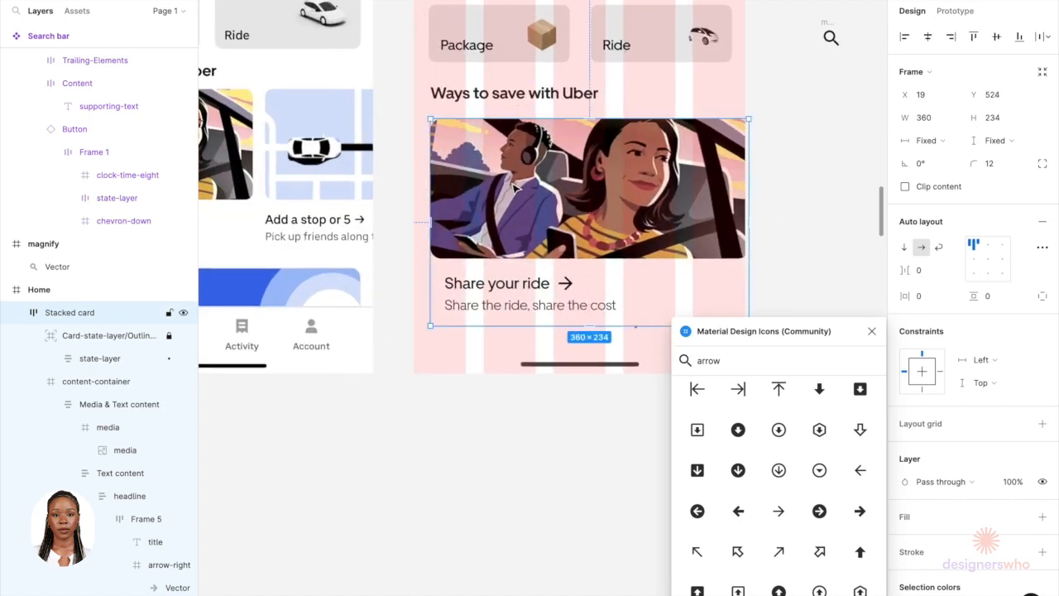
pyautogui.scroll(-5, 515, 187)
pyautogui.scroll(3, 567, 210)
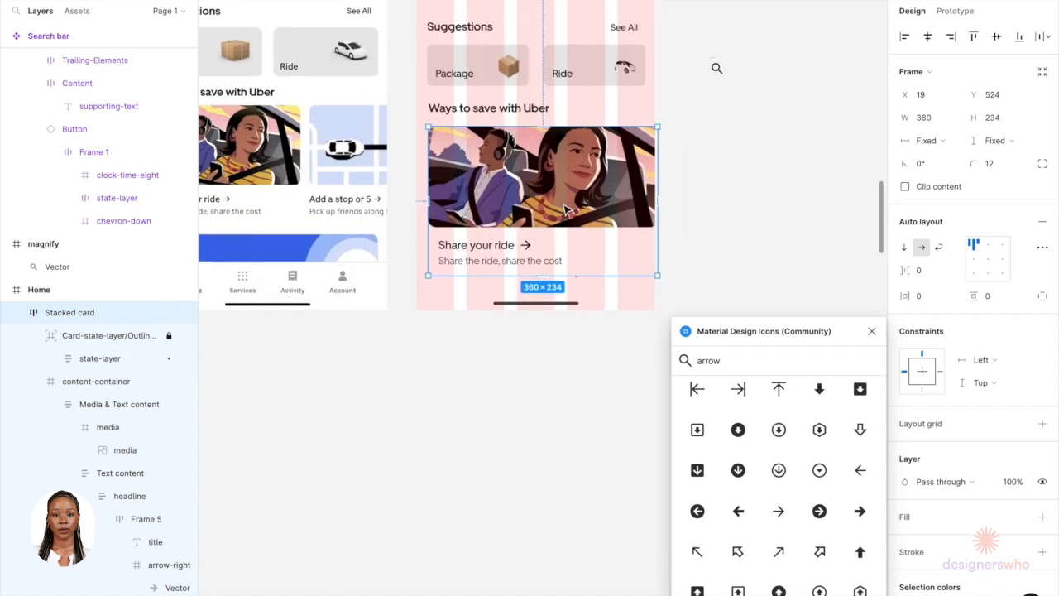
pyautogui.scroll(3, 567, 210)
pyautogui.moveTo(705, 183); pyautogui.dragTo(571, 182)
pyautogui.scroll(-2, 544, 247)
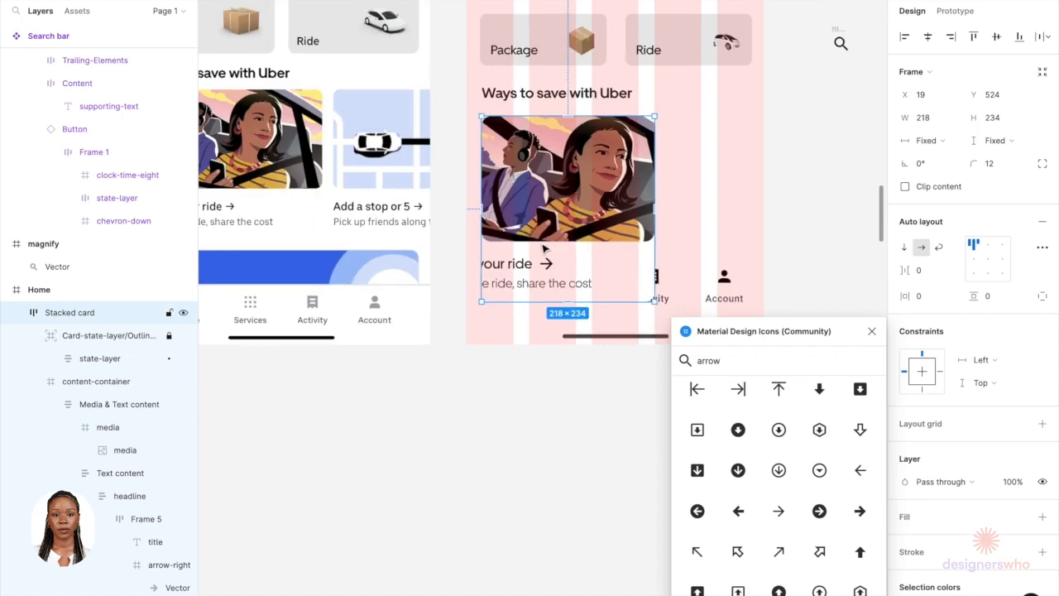
# Step: Shrink the card's media image height to suit the narrower card
pyautogui.keyDown('ctrl'); pyautogui.click(543, 223); pyautogui.keyUp('ctrl')
pyautogui.click(543, 264)
pyautogui.moveTo(704, 271); pyautogui.dragTo(654, 271)
pyautogui.click(579, 199)
pyautogui.moveTo(570, 239); pyautogui.dragTo(571, 205)
# Step: Set the card title's font size to 14 and the subhead's font size to 12
pyautogui.doubleClick(612, 235)
pyautogui.doubleClick(542, 227)
pyautogui.click(998, 278)
pyautogui.write('14')
pyautogui.click(571, 247)
pyautogui.click(998, 279)
pyautogui.write('12')
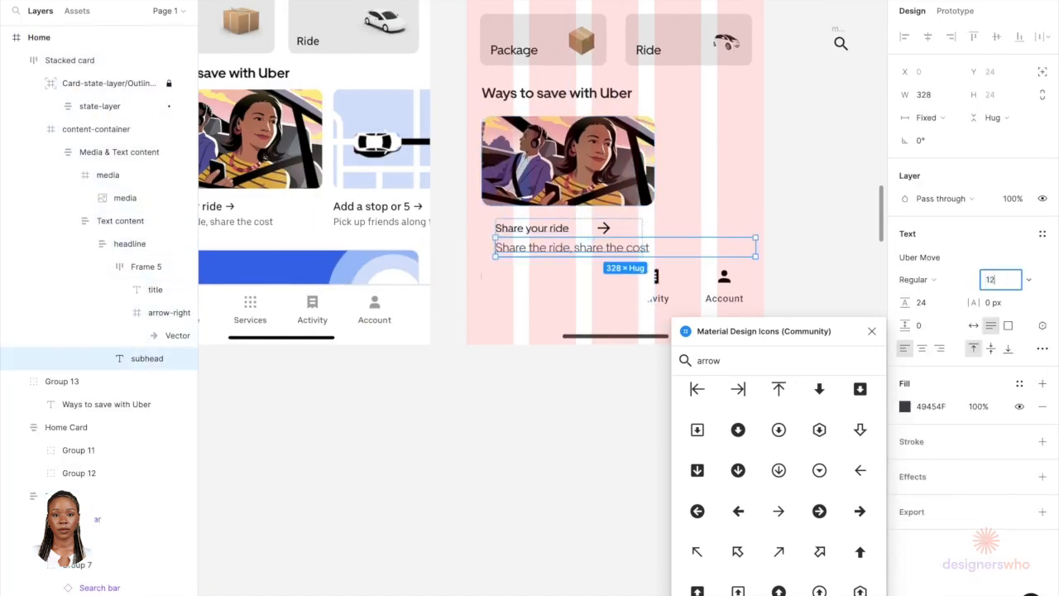
# Step: Hide the layout grids on the Home screen
pyautogui.scroll(3, 607, 289)
pyautogui.doubleClick(575, 206)
pyautogui.scroll(4, 570, 205)
pyautogui.doubleClick(633, 201)
pyautogui.click(633, 157)
pyautogui.moveTo(634, 153); pyautogui.dragTo(633, 139)
pyautogui.scroll(-6, 612, 315)
pyautogui.click(633, 339)
pyautogui.hotkey('shift', 'g')
# Step: Reduce the stacked card's height to about 174 px
pyautogui.scroll(2, 721, 185)
pyautogui.scroll(-1, 503, 359)
pyautogui.click(504, 359)
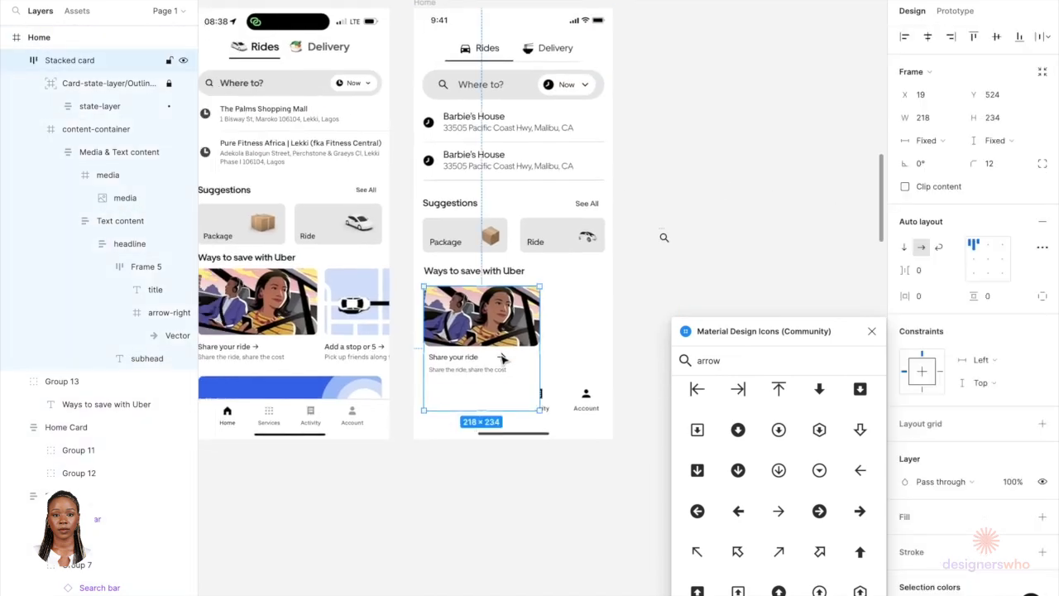
pyautogui.moveTo(498, 414); pyautogui.dragTo(494, 379)
# Step: Close the Material Design Icons plugin window
pyautogui.scroll(-3, 476, 358)
pyautogui.click(591, 350)
pyautogui.scroll(4, 448, 280)
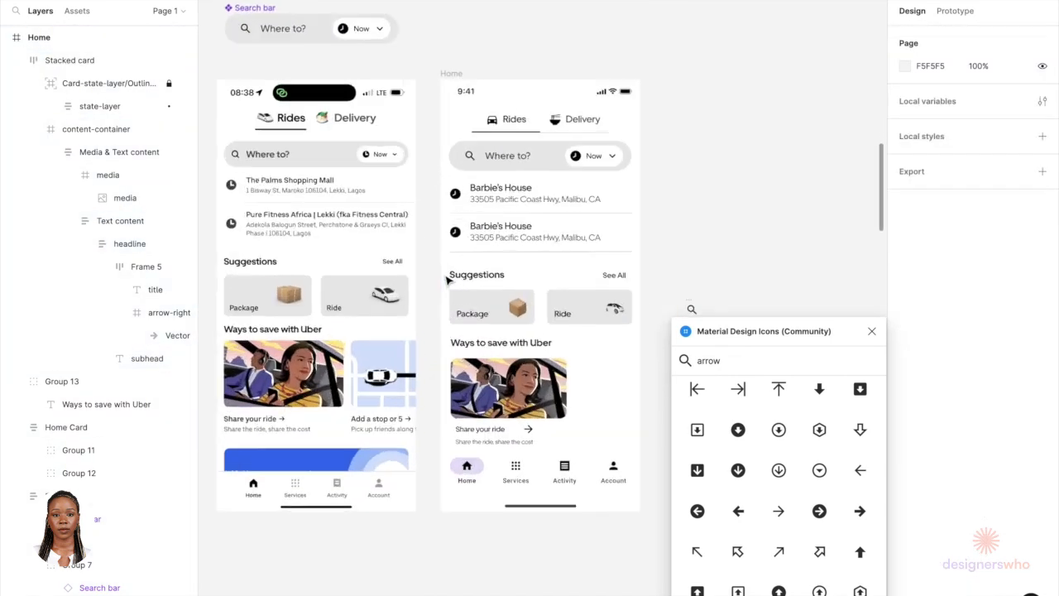
pyautogui.scroll(-1, 584, 235)
pyautogui.hscroll(-1, 584, 235)
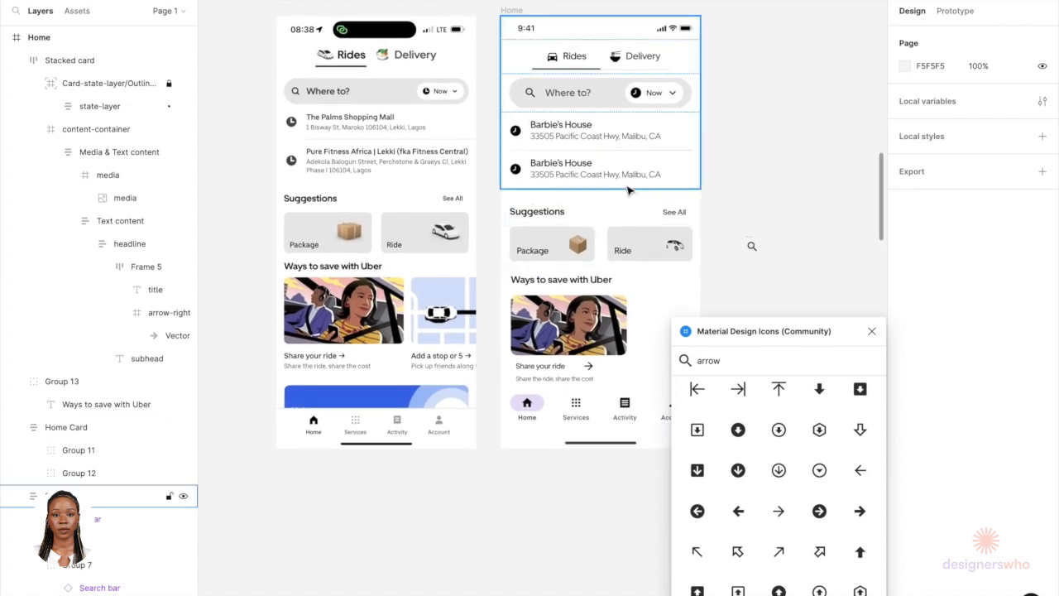
pyautogui.scroll(1, 583, 238)
pyautogui.hscroll(2, 581, 240)
pyautogui.hscroll(1, 581, 241)
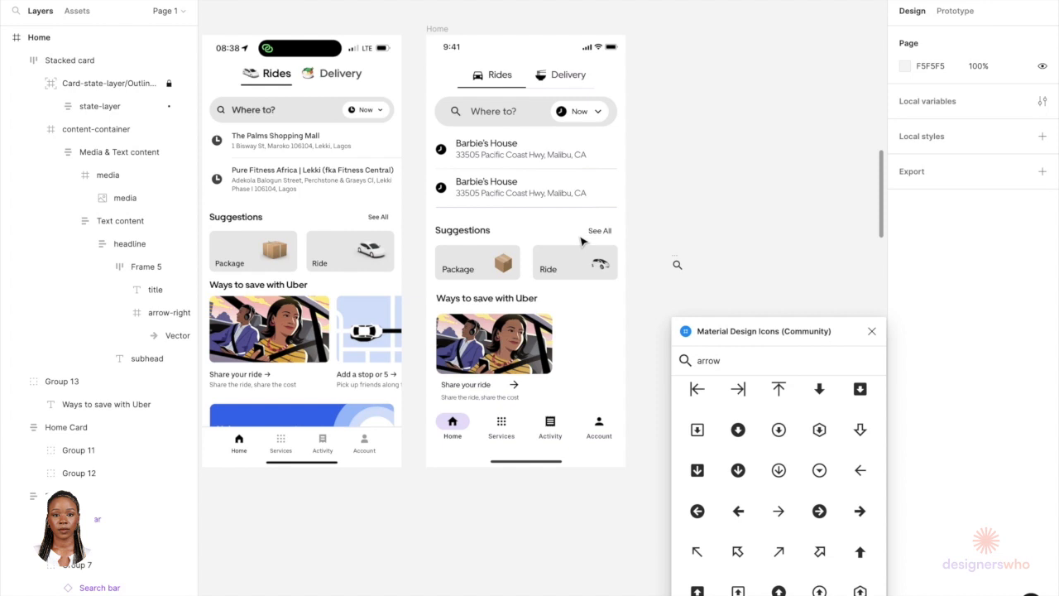
pyautogui.scroll(-1, 581, 241)
pyautogui.hscroll(-1, 582, 241)
pyautogui.click(871, 331)
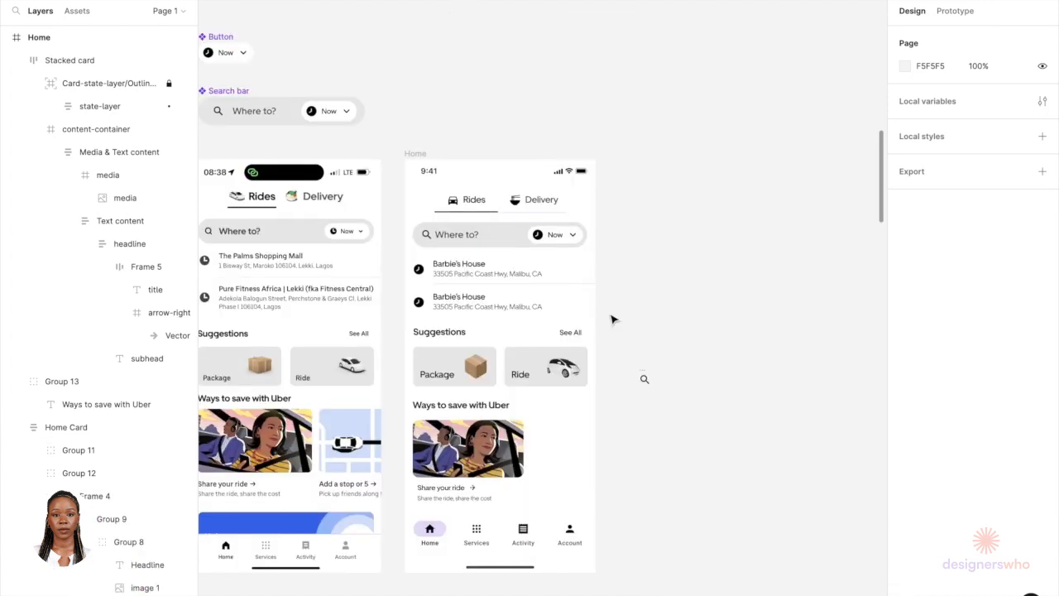
pyautogui.scroll(-1, 612, 320)
pyautogui.hscroll(-1, 612, 319)
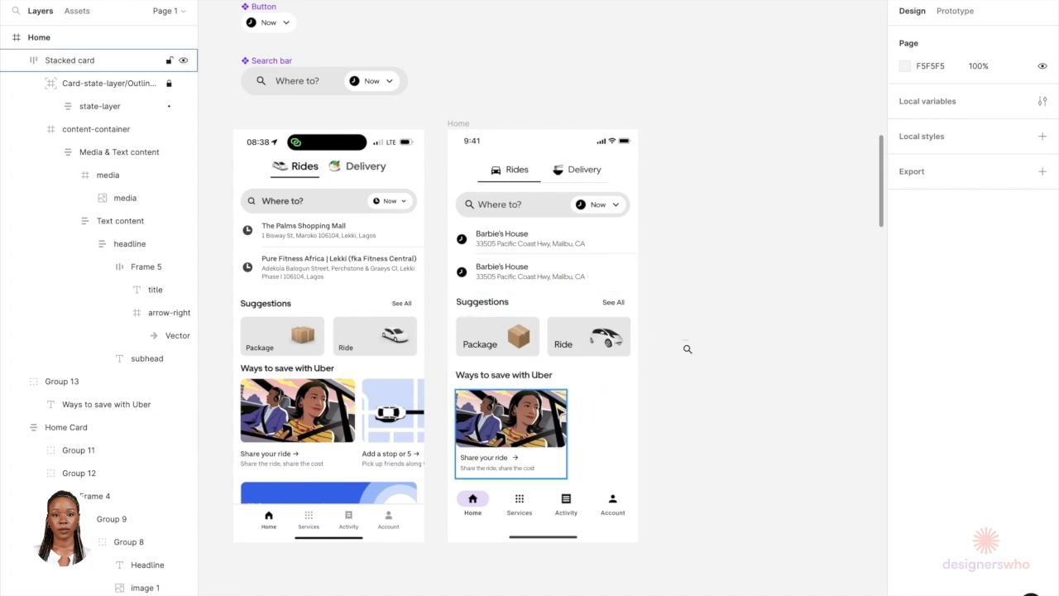
# Step: Duplicate the stacked card and place the copy beside the original
pyautogui.click(512, 430)
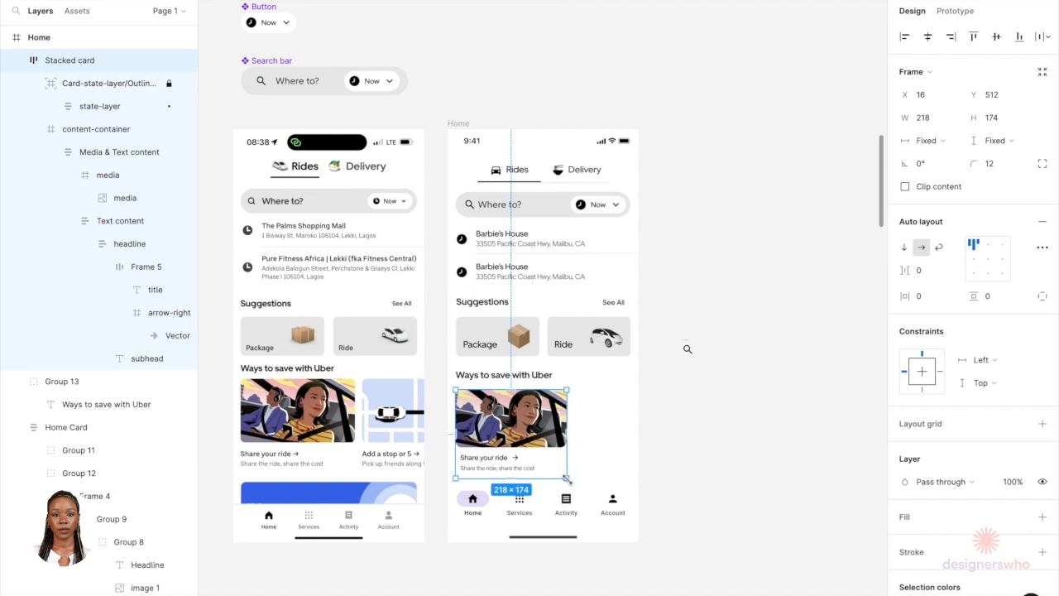
pyautogui.scroll(5, 566, 477)
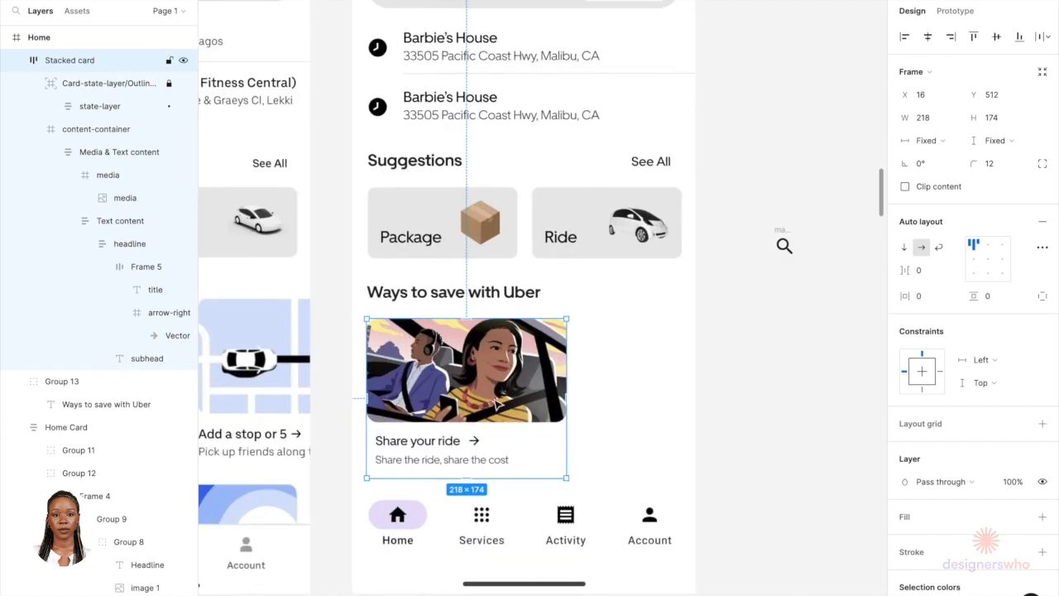
pyautogui.moveTo(499, 403); pyautogui.dragTo(698, 378)
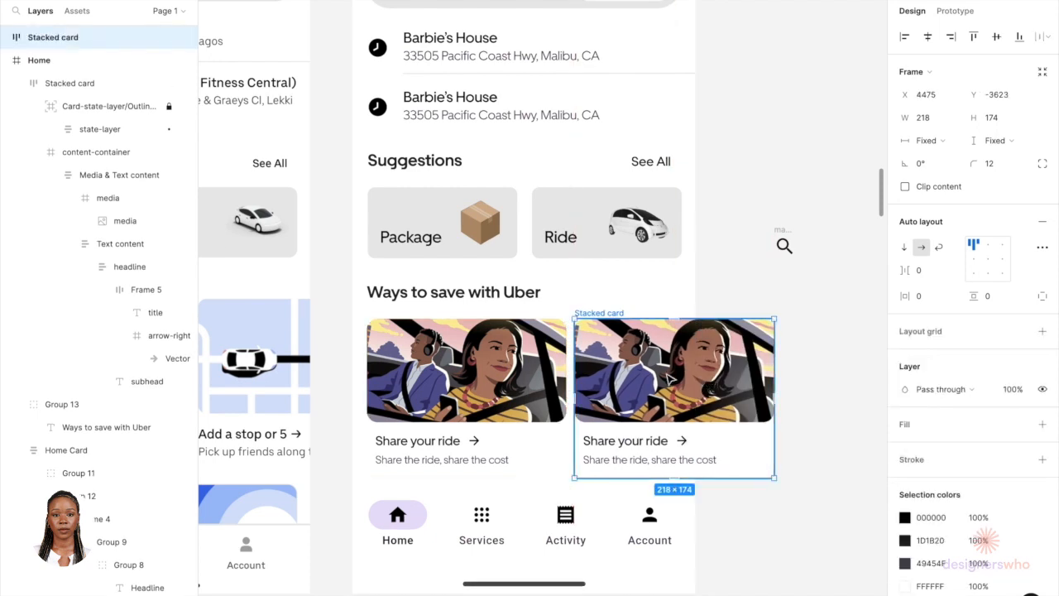
# Step: Wrap both cards in a horizontal auto-layout frame with auto spacing
pyautogui.keyDown('shift'); pyautogui.click(529, 364); pyautogui.keyUp('shift')
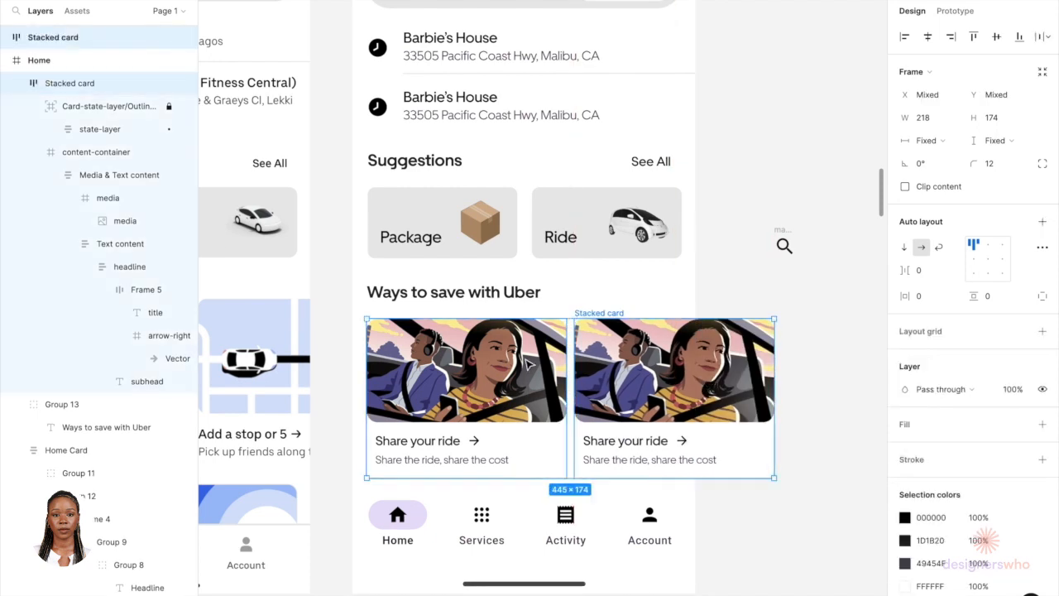
pyautogui.click(1041, 221)
pyautogui.click(928, 280)
pyautogui.press('Down')
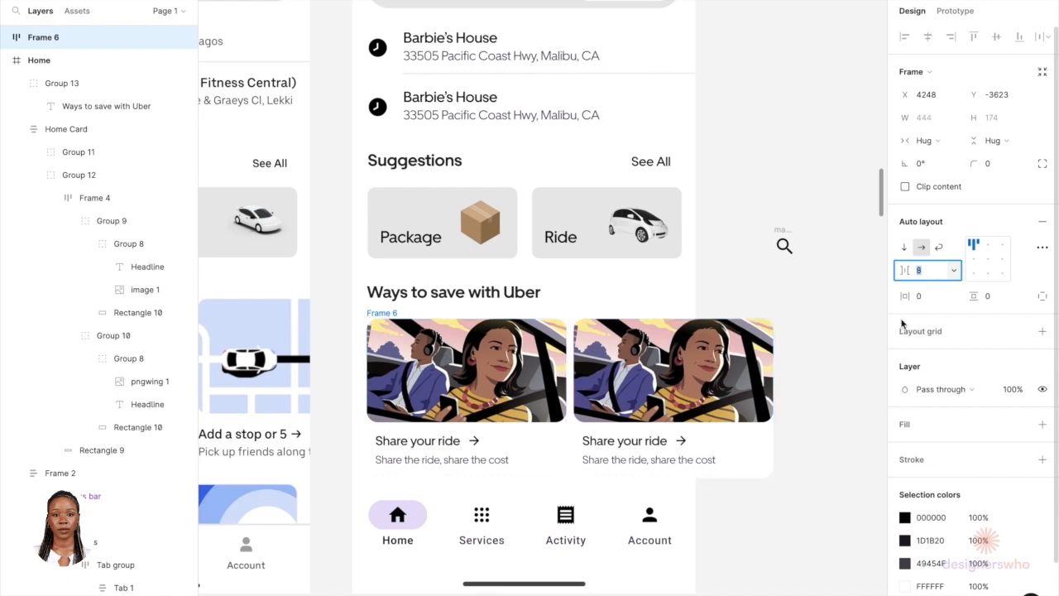
pyautogui.scroll(-3, 815, 378)
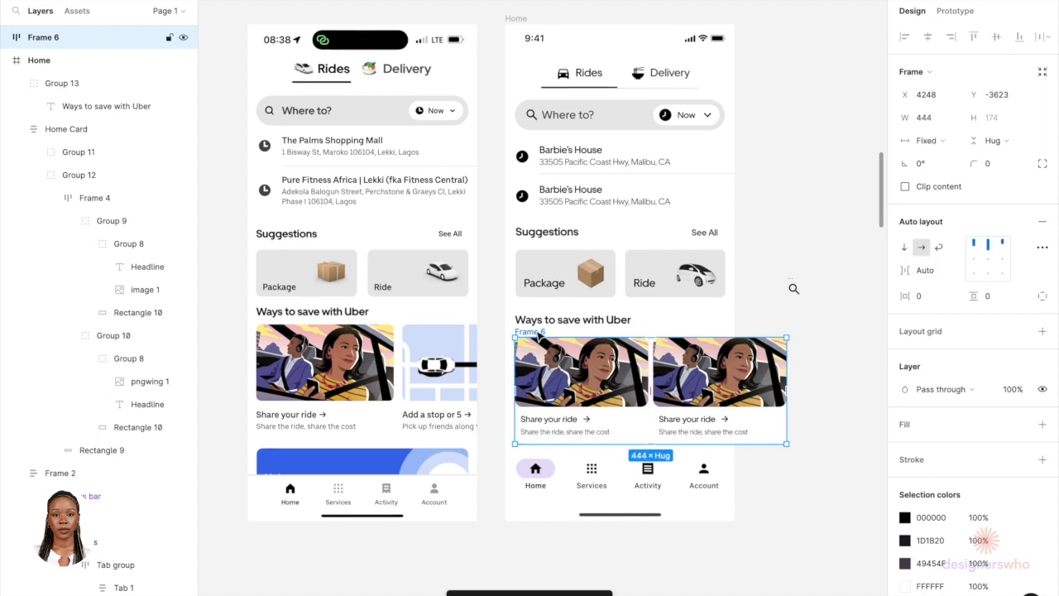
pyautogui.press('Delete')
pyautogui.click(539, 335)
pyautogui.press('Escape')
pyautogui.hotkey('ctrl', 'z')
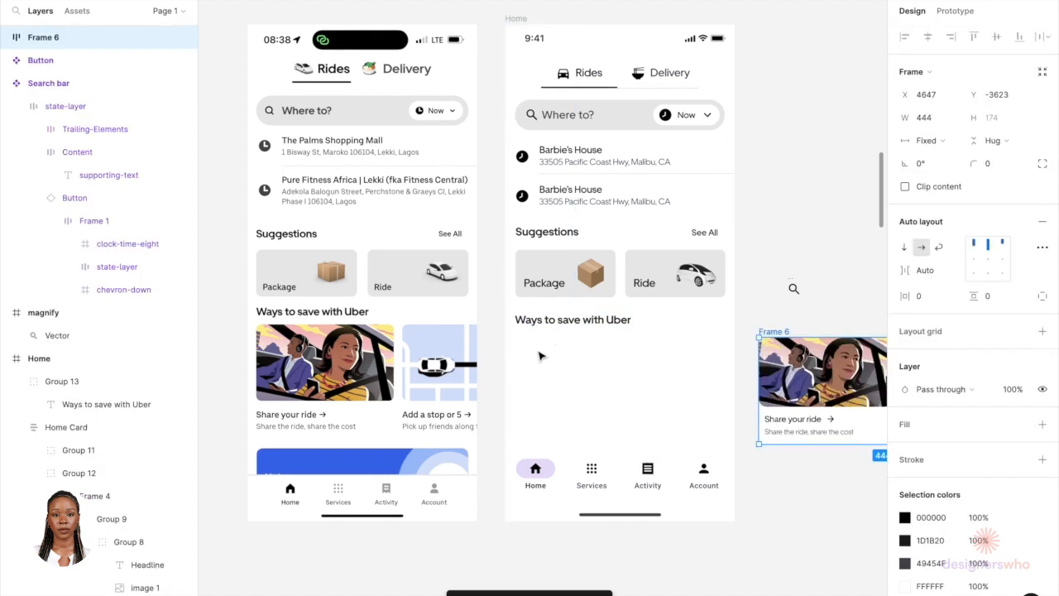
# Step: Place the card row inside the Home screen under the Ways to save heading, 16 px from the left edge
pyautogui.moveTo(782, 347); pyautogui.dragTo(592, 355)
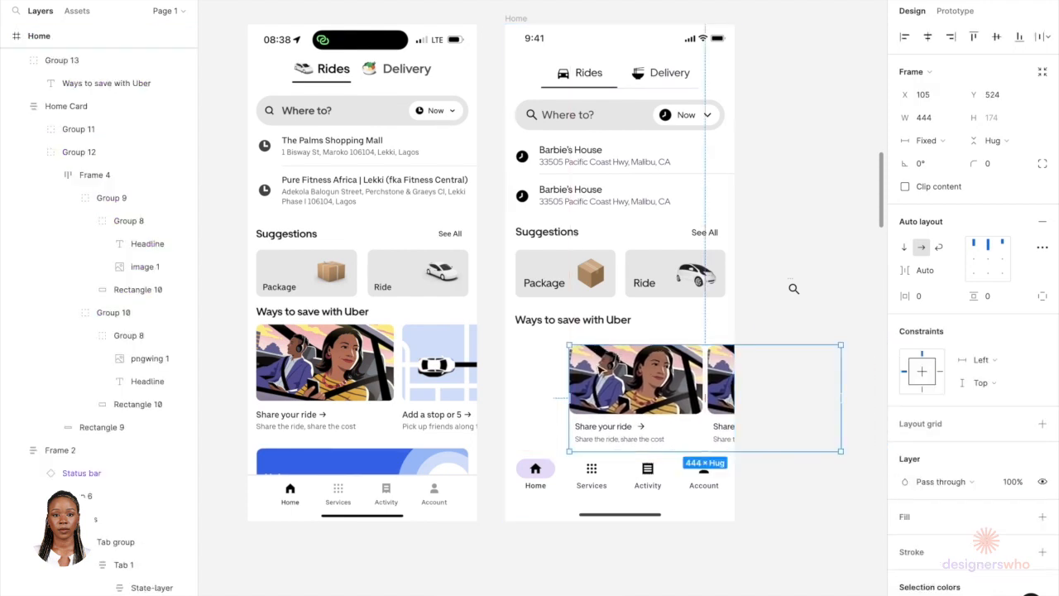
pyautogui.moveTo(604, 379); pyautogui.dragTo(551, 377)
pyautogui.press('alt')
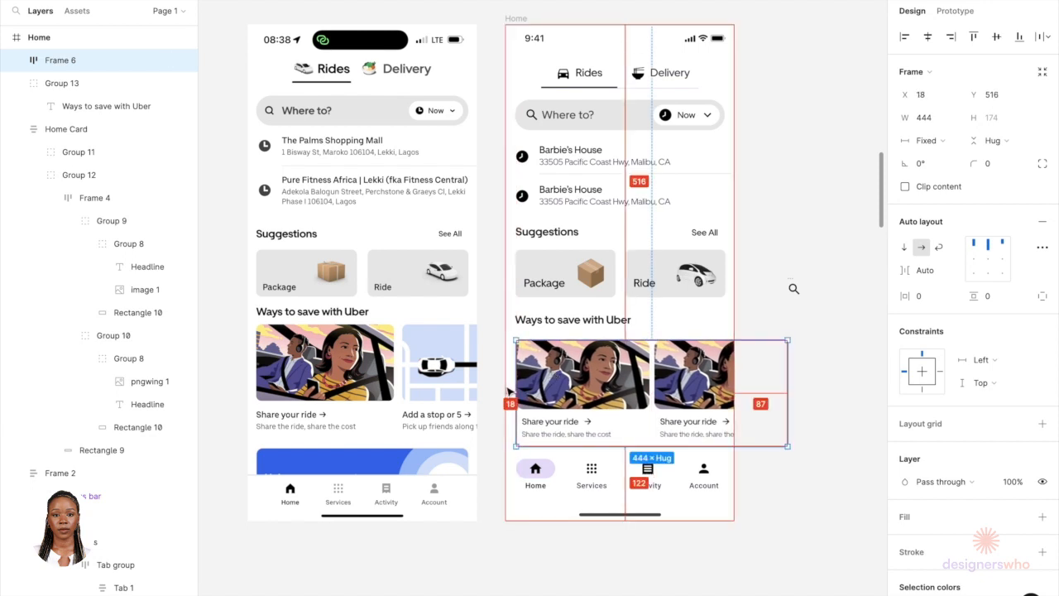
pyautogui.press('Left')
pyautogui.press('Left')
pyautogui.press('Up')
pyautogui.press('Up')
pyautogui.press('Up')
pyautogui.press('Up')
pyautogui.press('Up')
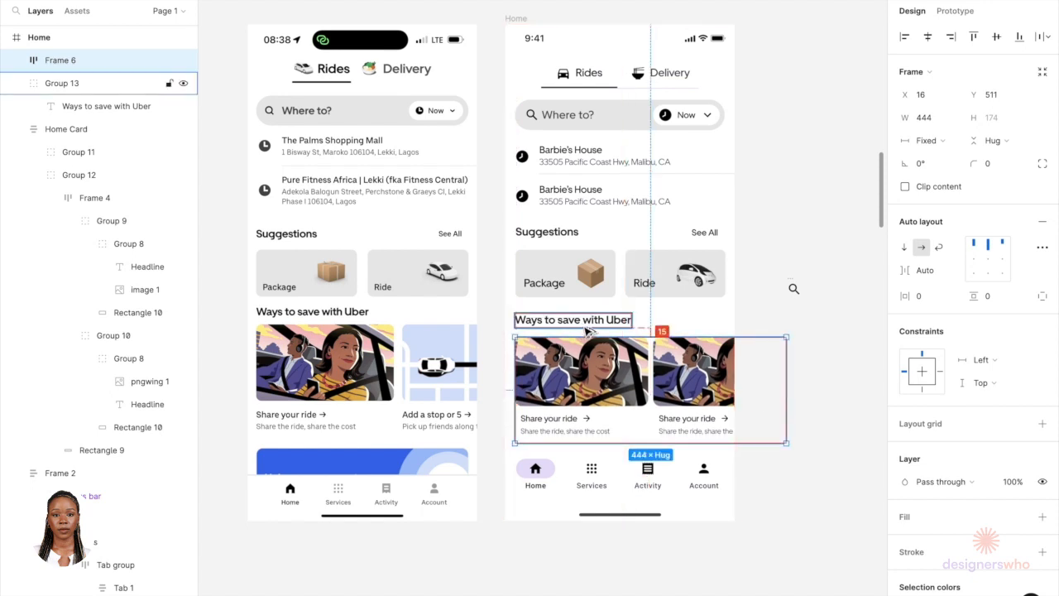
pyautogui.press('Up')
pyautogui.press('Up')
pyautogui.press('Up')
pyautogui.press('Up')
pyautogui.press('Up')
pyautogui.press('Up')
pyautogui.press('Up')
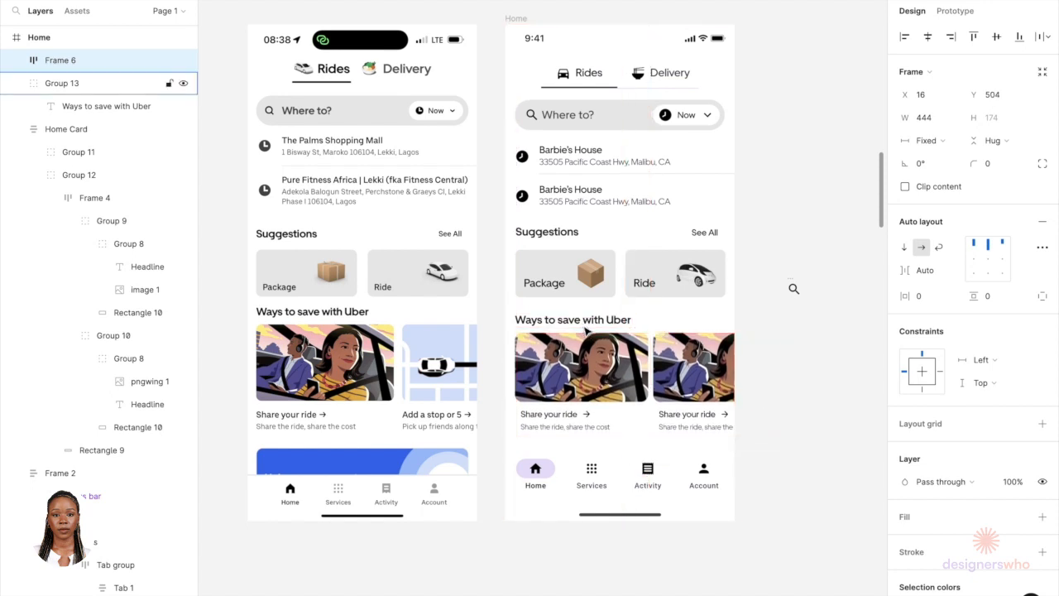
# Step: Retitle the second card as Add a stop or 5
pyautogui.click(793, 287)
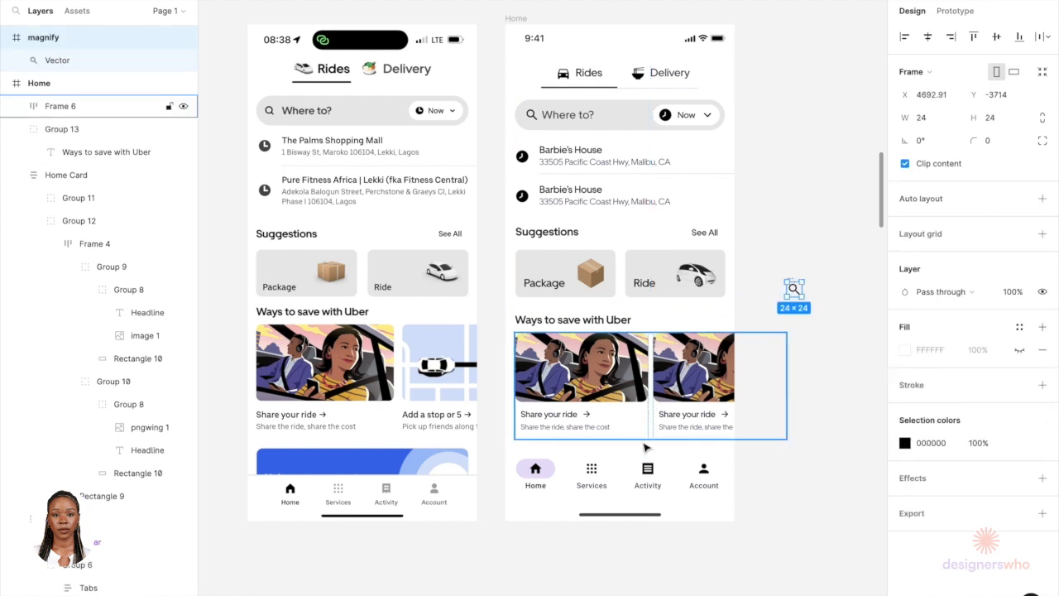
pyautogui.doubleClick(692, 420)
pyautogui.doubleClick(689, 420)
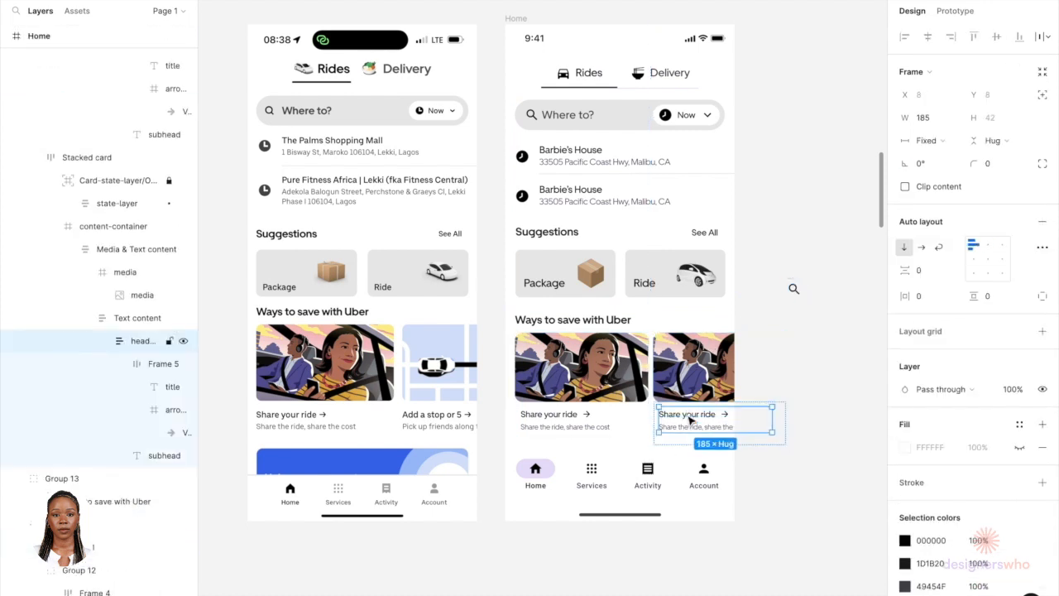
pyautogui.doubleClick(689, 418)
pyautogui.doubleClick(687, 415)
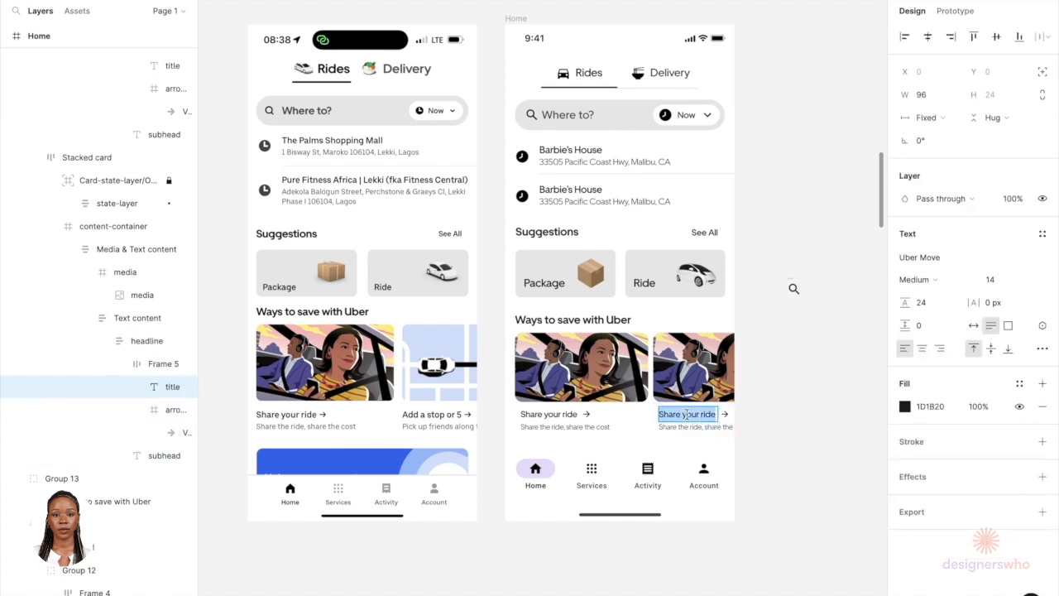
pyautogui.write('Add a stop or 5')
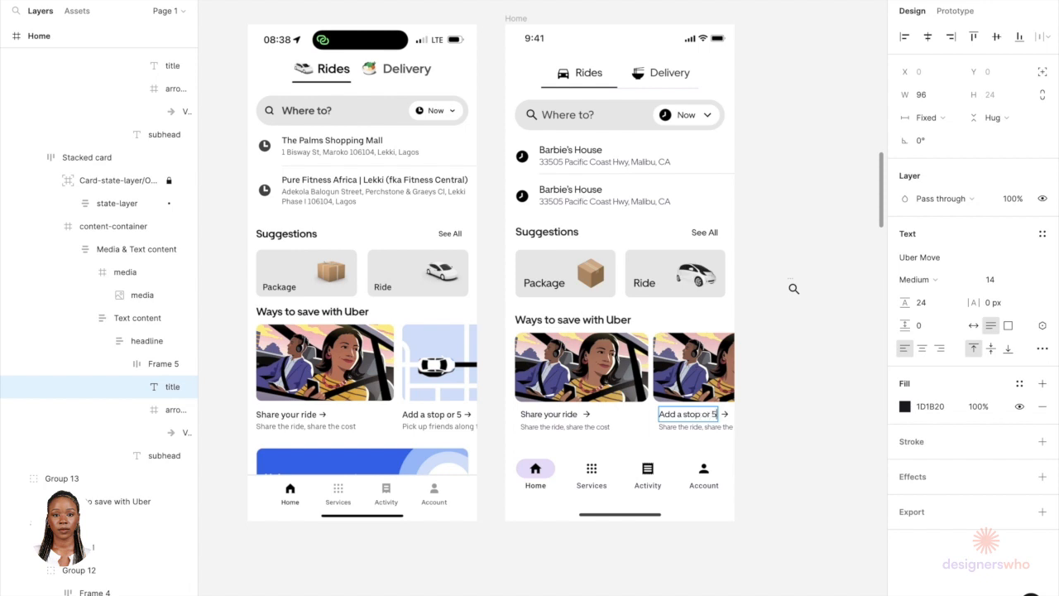
pyautogui.press('Escape')
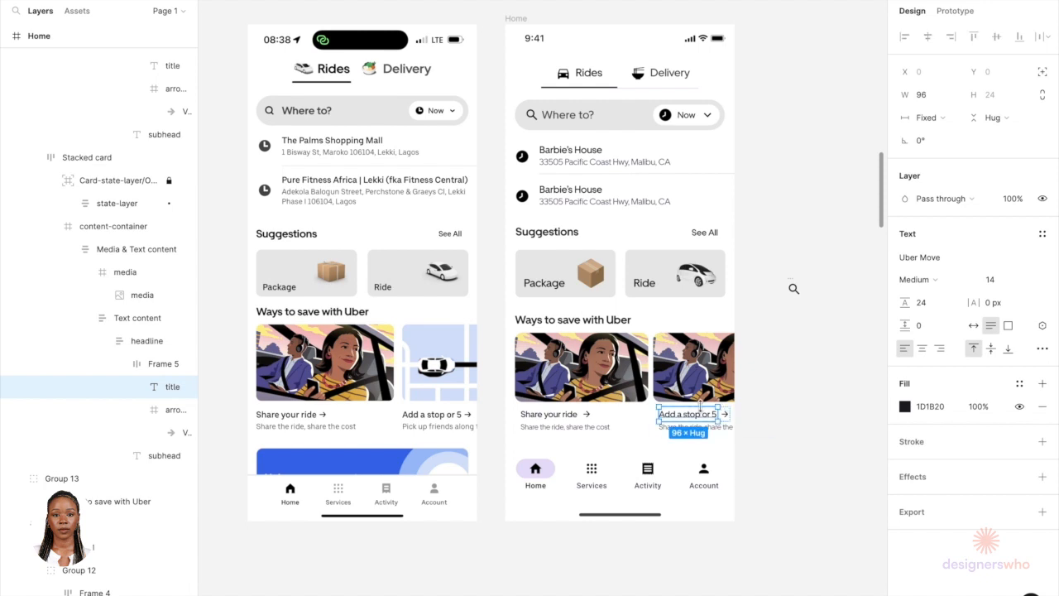
# Step: Set both cards' title texts to hug their contents horizontally
pyautogui.click(931, 117)
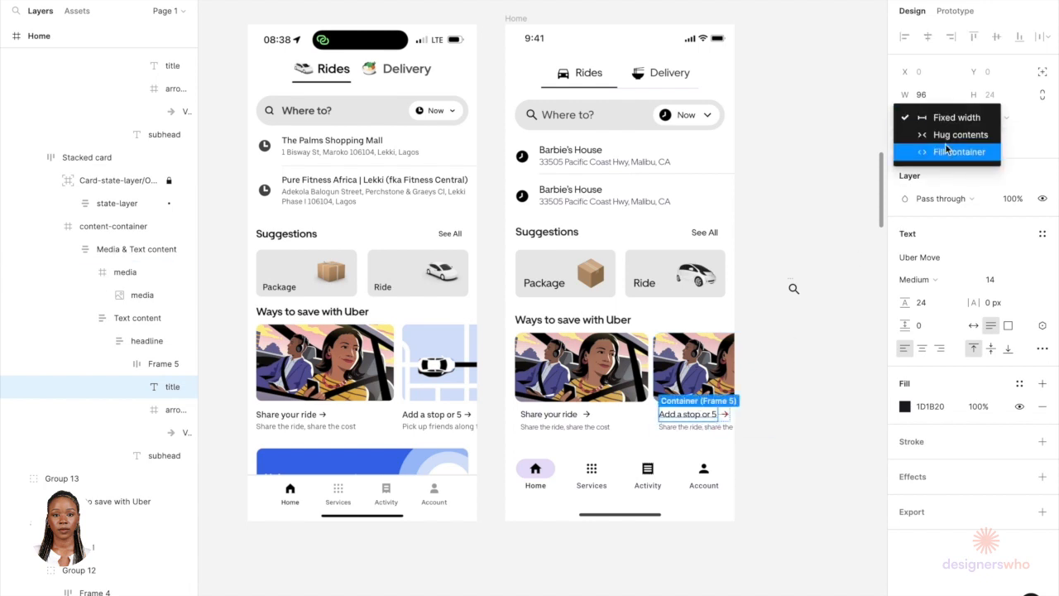
pyautogui.click(951, 135)
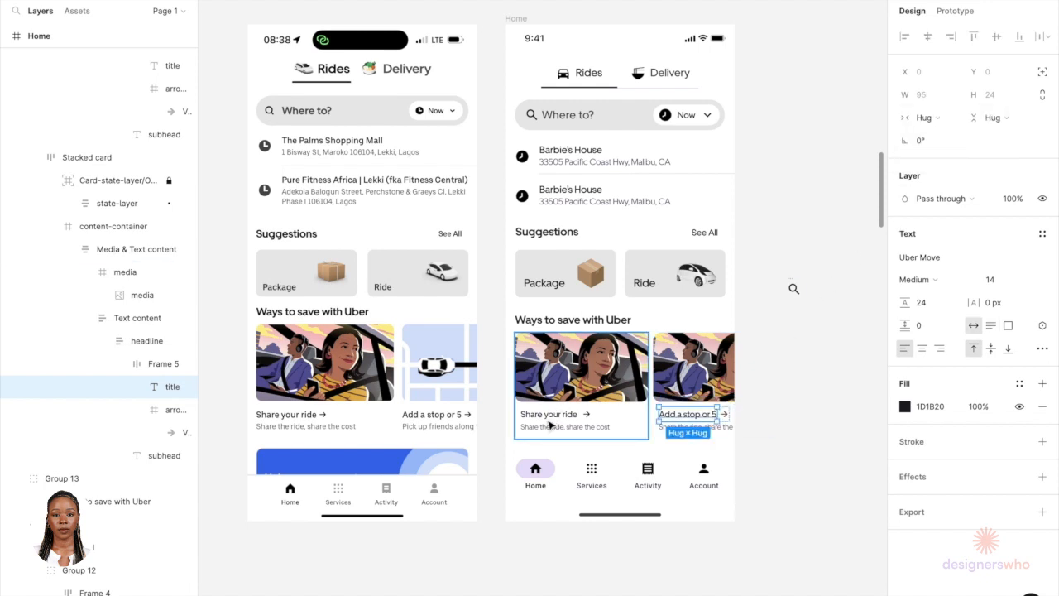
pyautogui.click(546, 422)
pyautogui.click(547, 421)
pyautogui.click(550, 418)
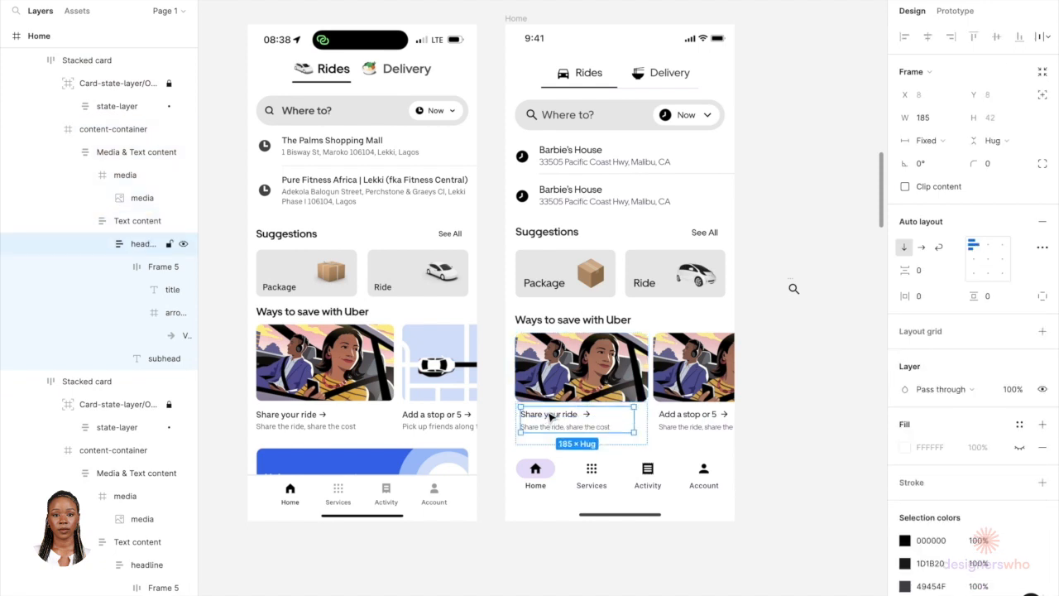
pyautogui.click(550, 418)
pyautogui.doubleClick(552, 418)
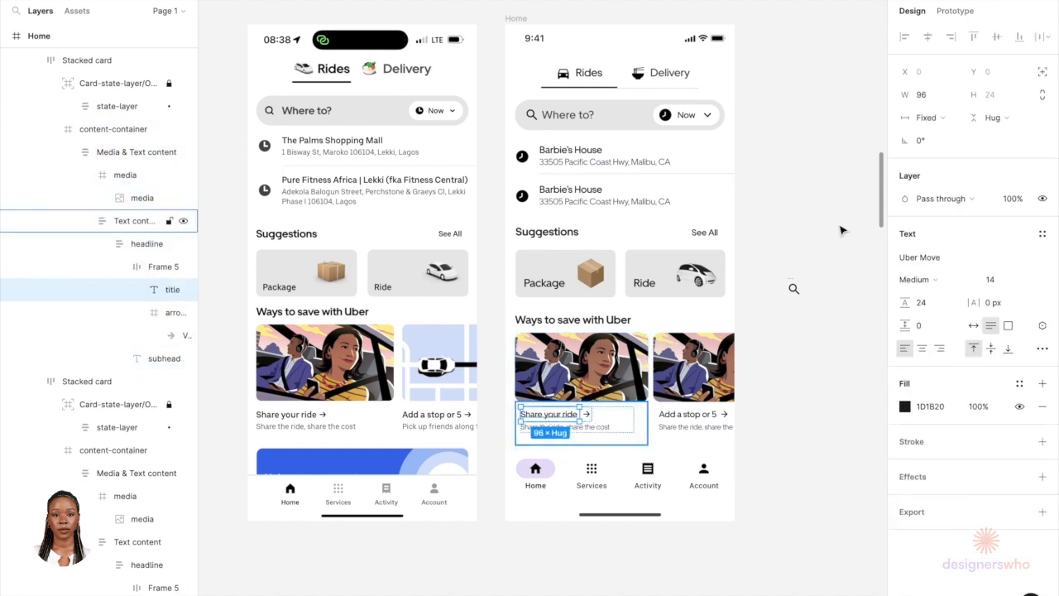
pyautogui.click(944, 121)
pyautogui.click(945, 136)
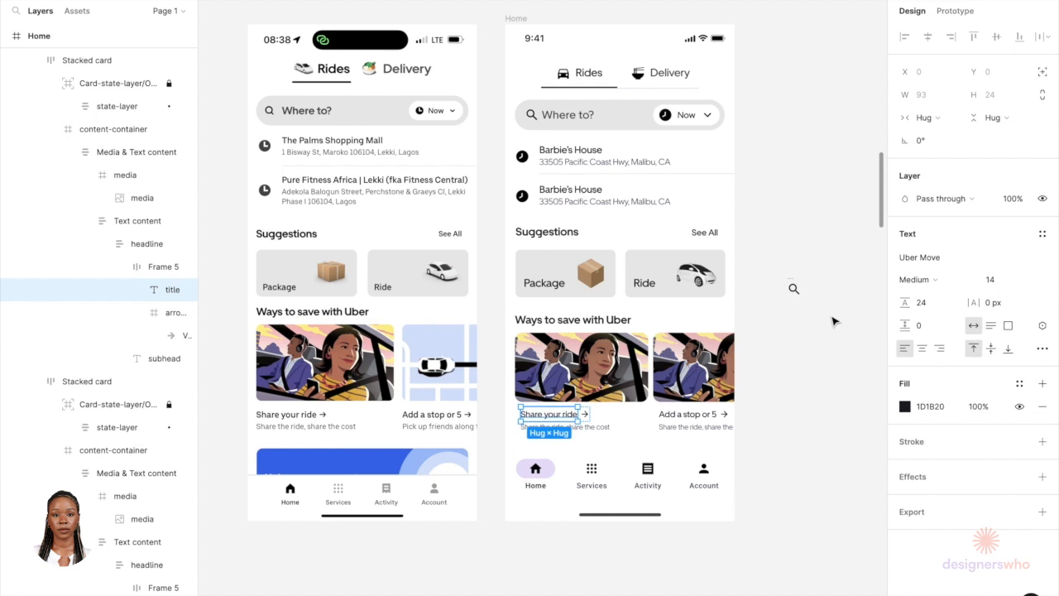
# Step: Change the second card's subtitle to read "Pick up friends along the"
pyautogui.click(834, 324)
pyautogui.click(709, 427)
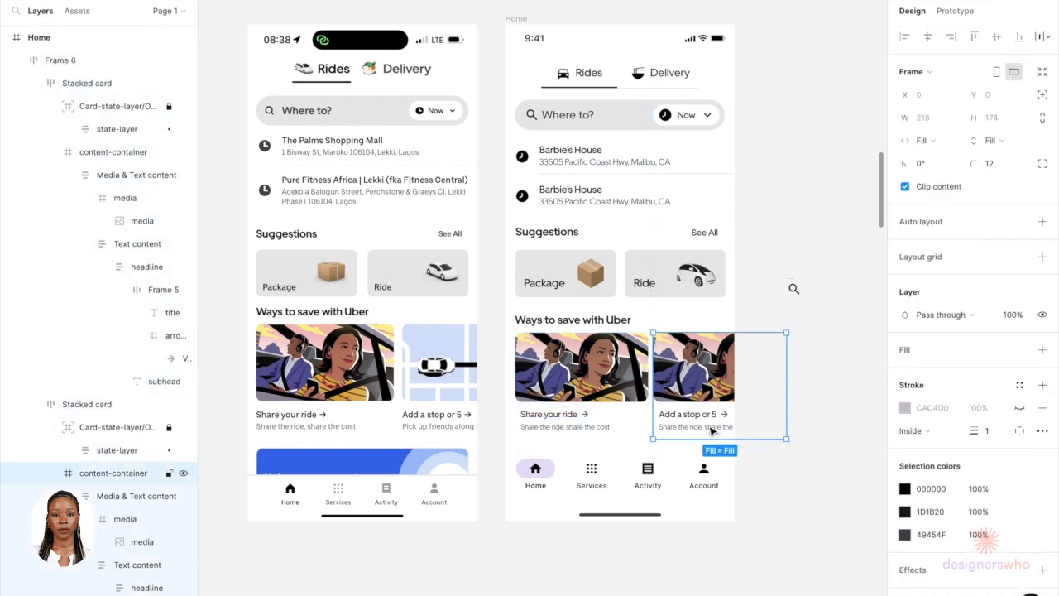
pyautogui.doubleClick(709, 427)
pyautogui.write('Pick up friends along')
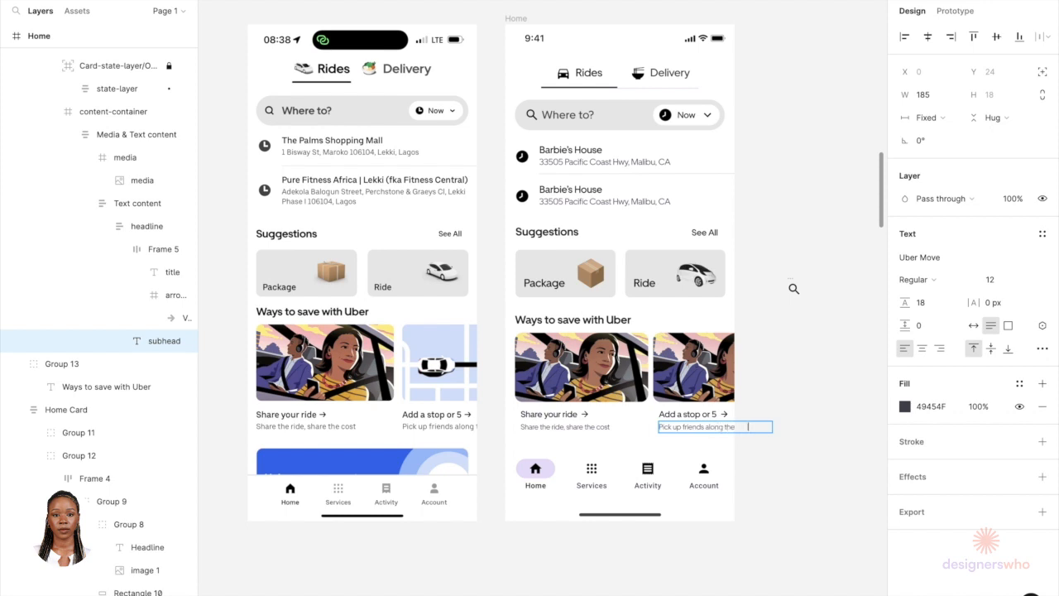
pyautogui.click(799, 380)
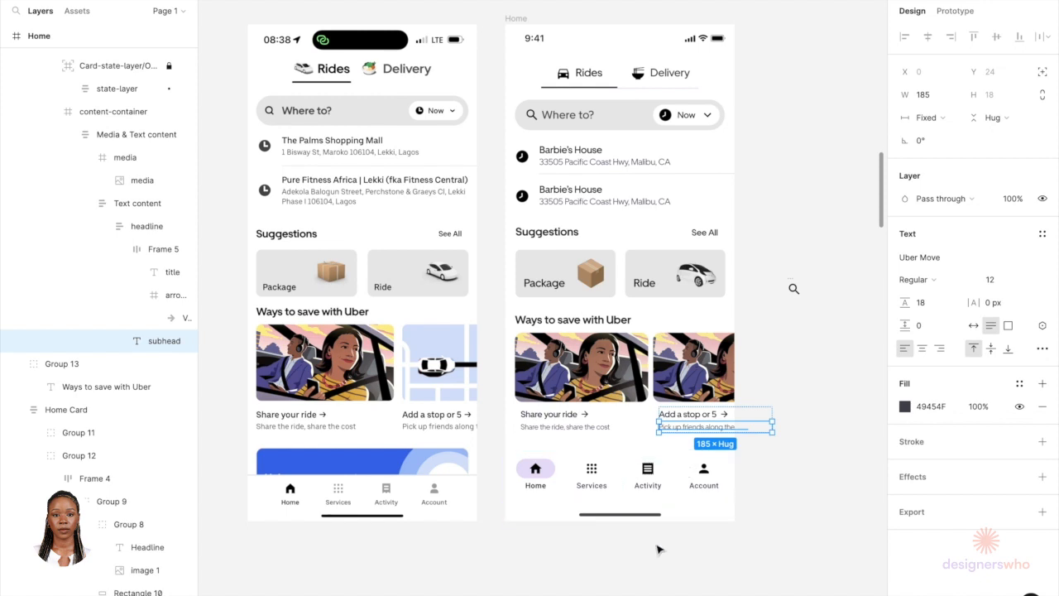
pyautogui.click(660, 550)
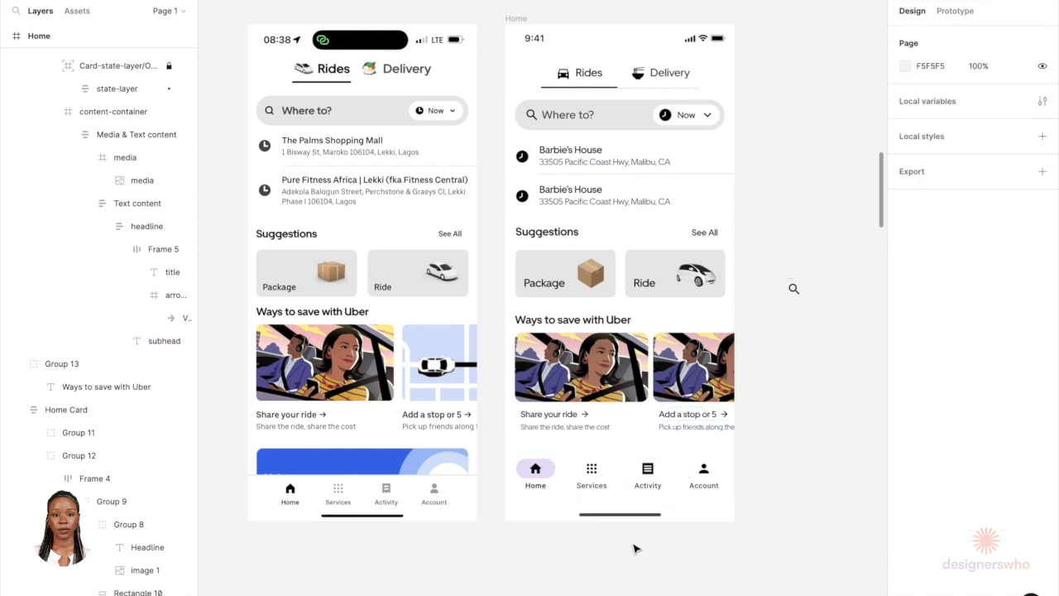
# Step: Delete the stray magnifier icon sitting beside the Home screen
pyautogui.click(794, 286)
pyautogui.press('Delete')
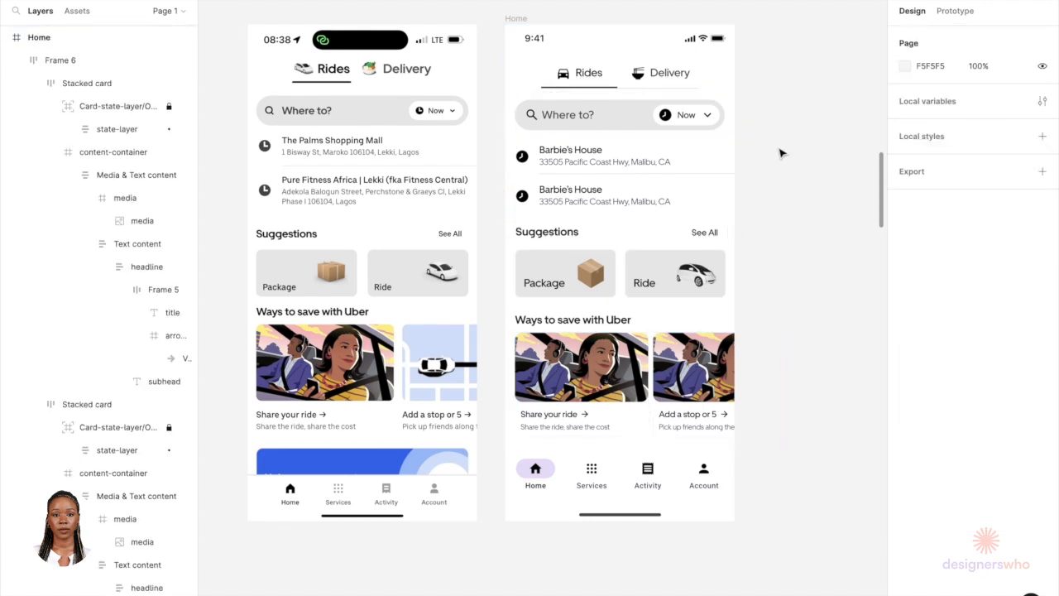
# Step: Open the Home frame's Flow 1 prototype in the preview player
pyautogui.scroll(-3, 780, 154)
pyautogui.click(621, 66)
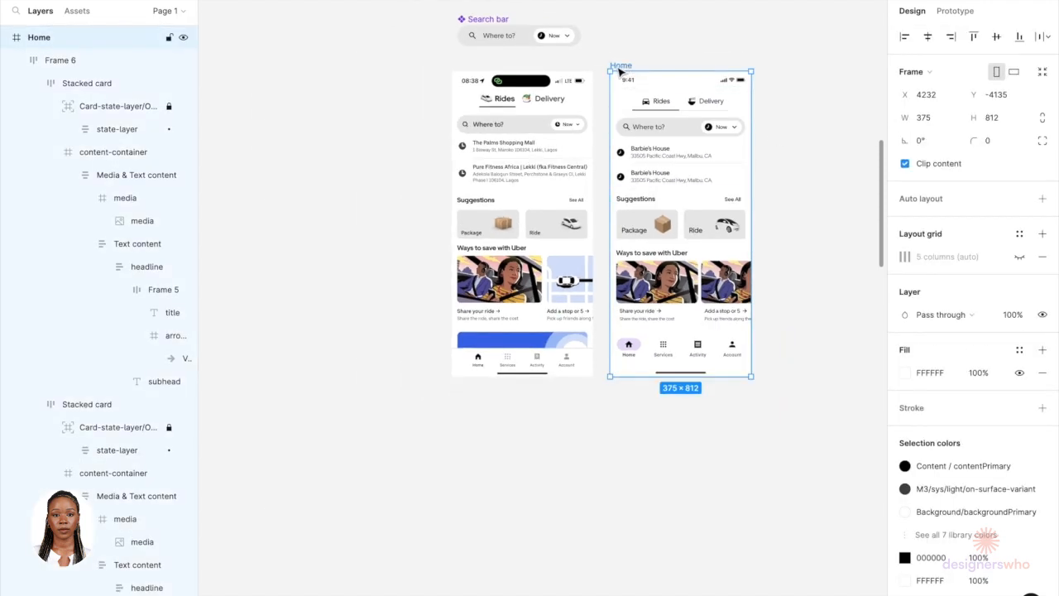
pyautogui.click(953, 12)
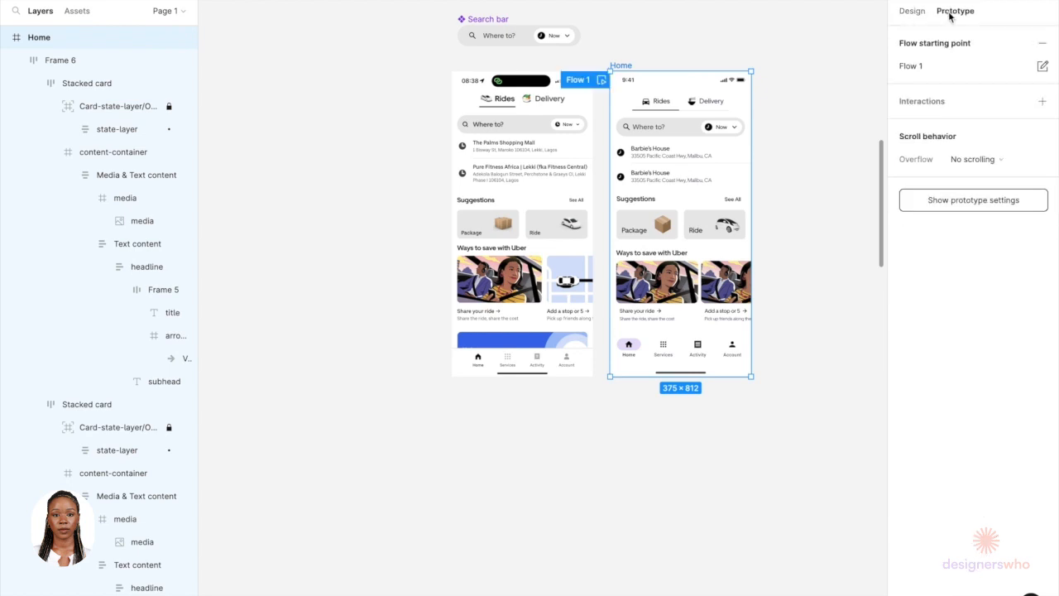
pyautogui.click(601, 80)
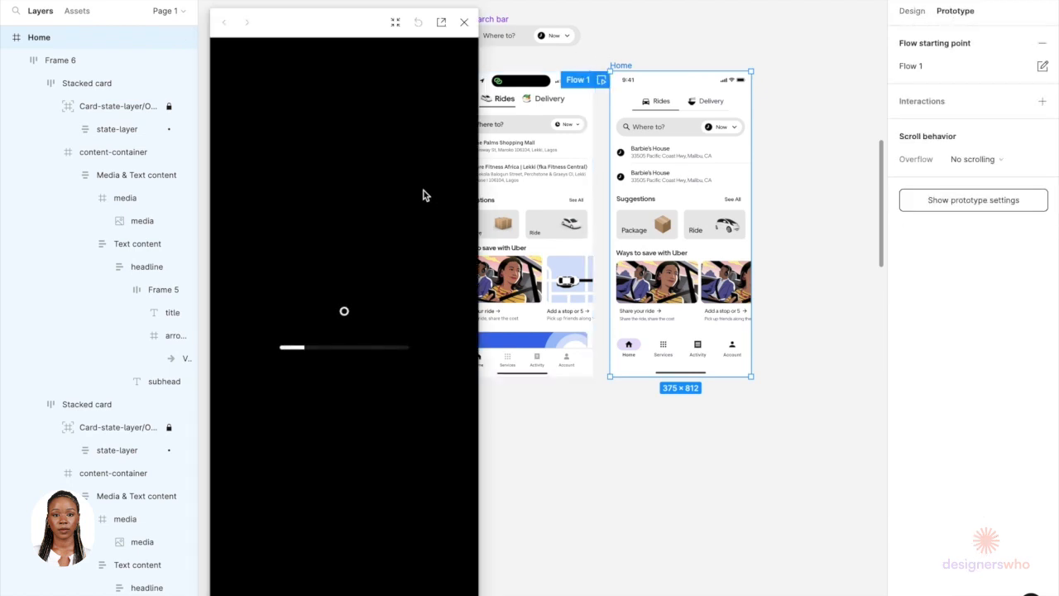